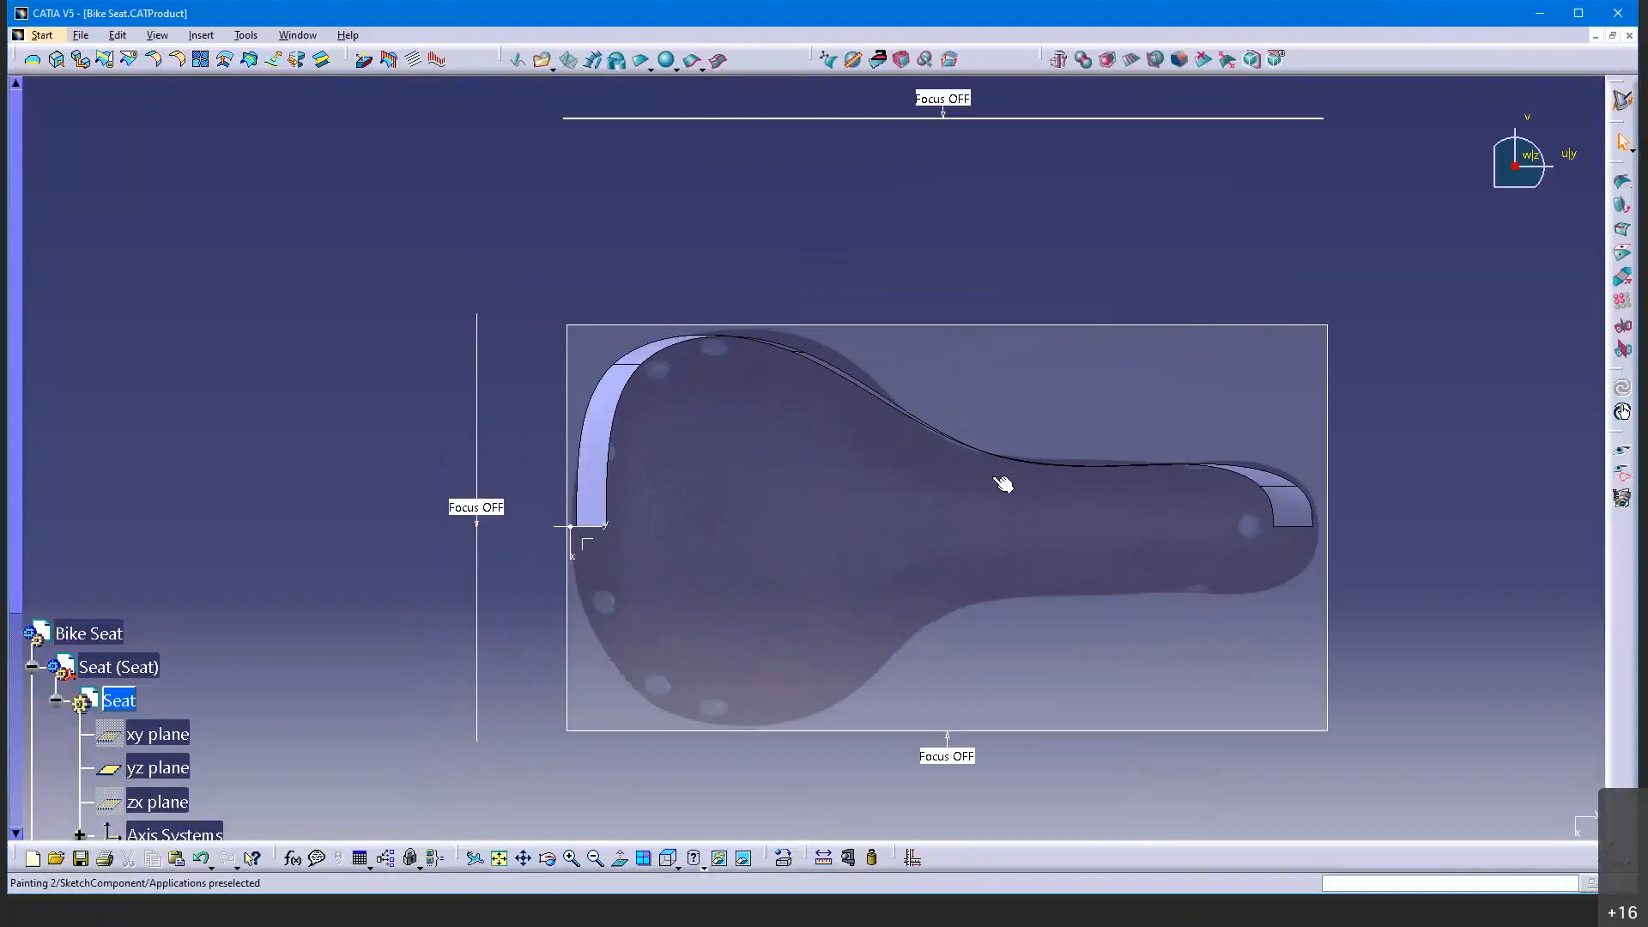
Create a flat square subdivision surface and scale it with Affinity to about 36.44 mm in both X and Y
middle_click_drag(975, 475, 783, 427)
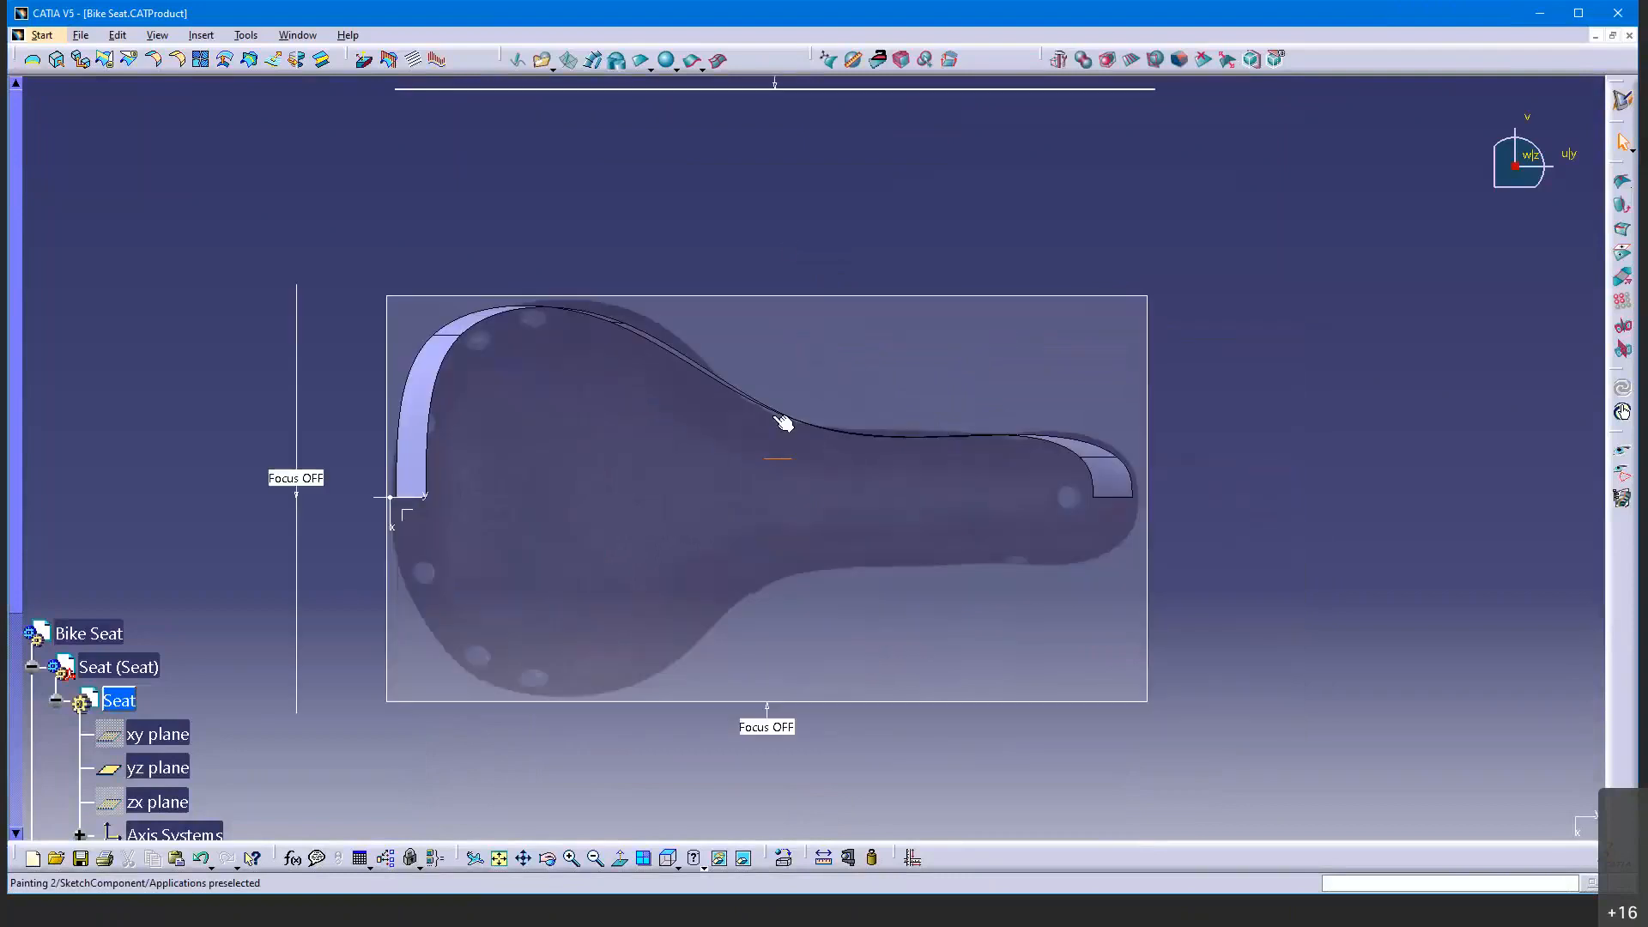
left_click(645, 65)
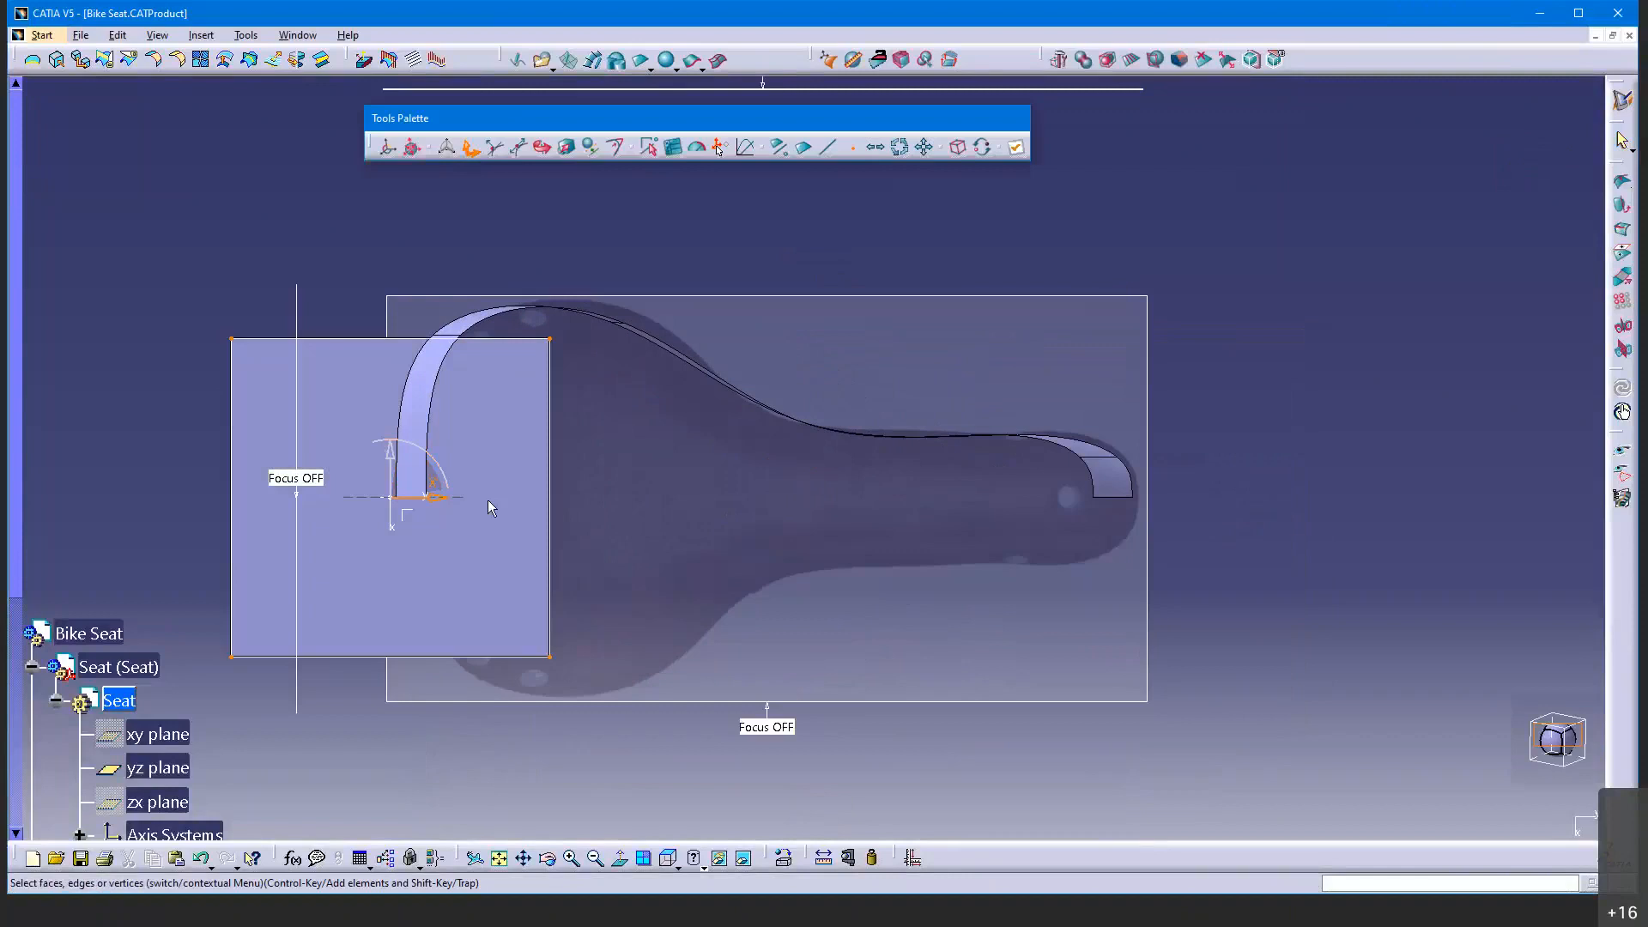
left_click_drag(423, 452, 954, 355)
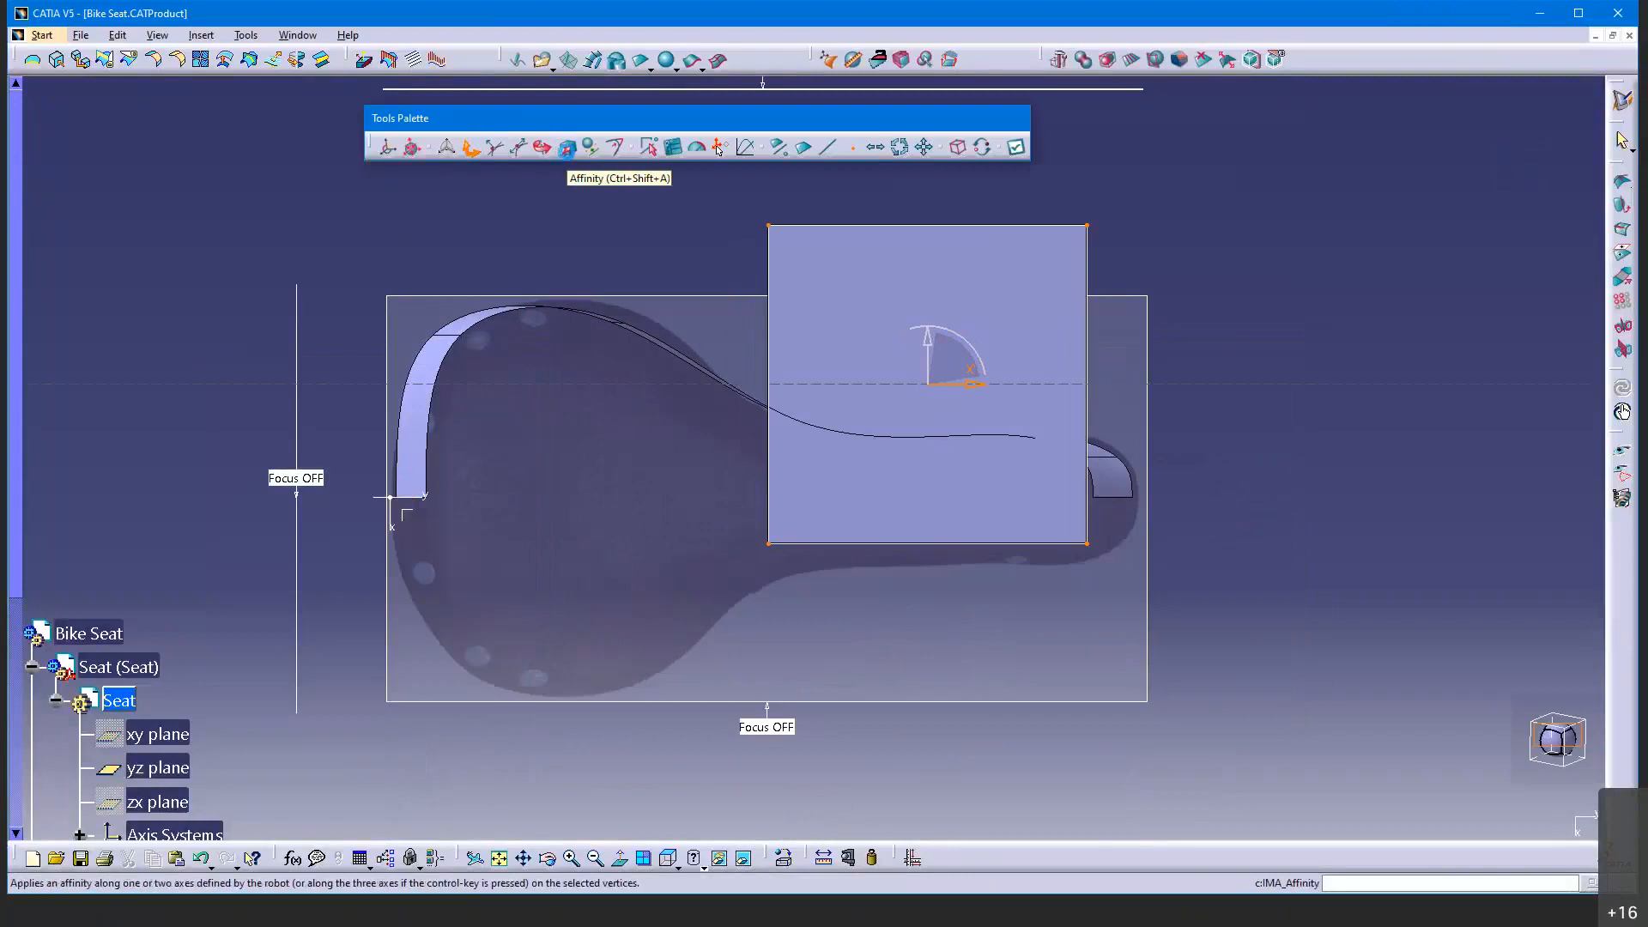
left_click(565, 147)
left_click_drag(953, 352, 941, 390)
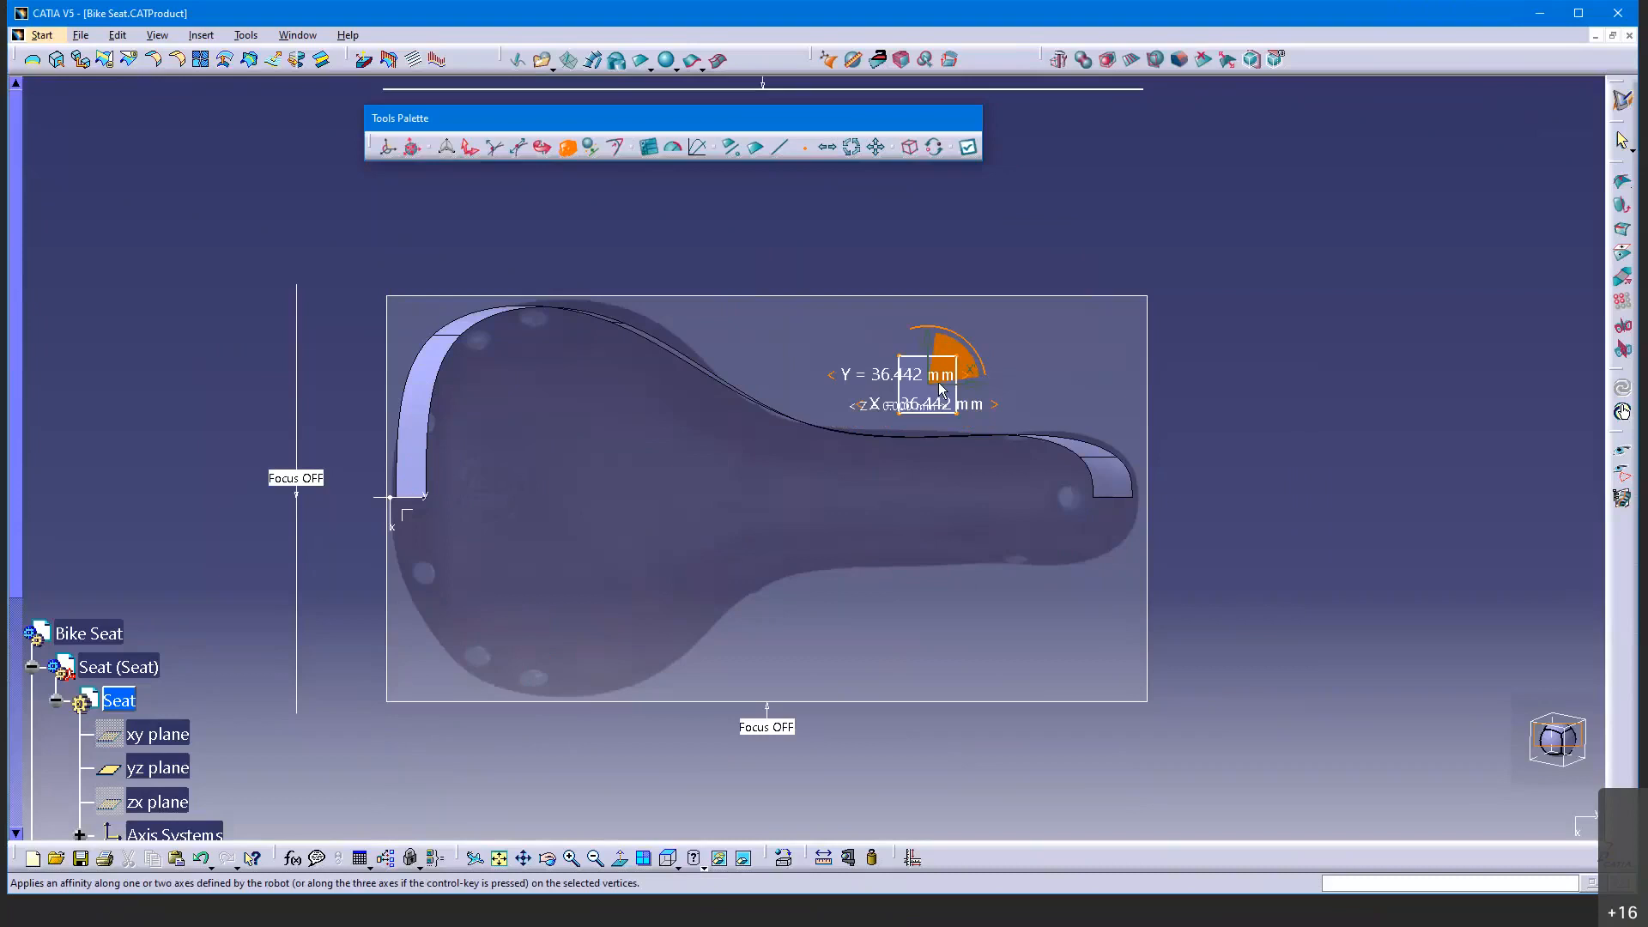
Translate the small square surface onto the wide rear area of the saddle's top-view image
left_click(471, 148)
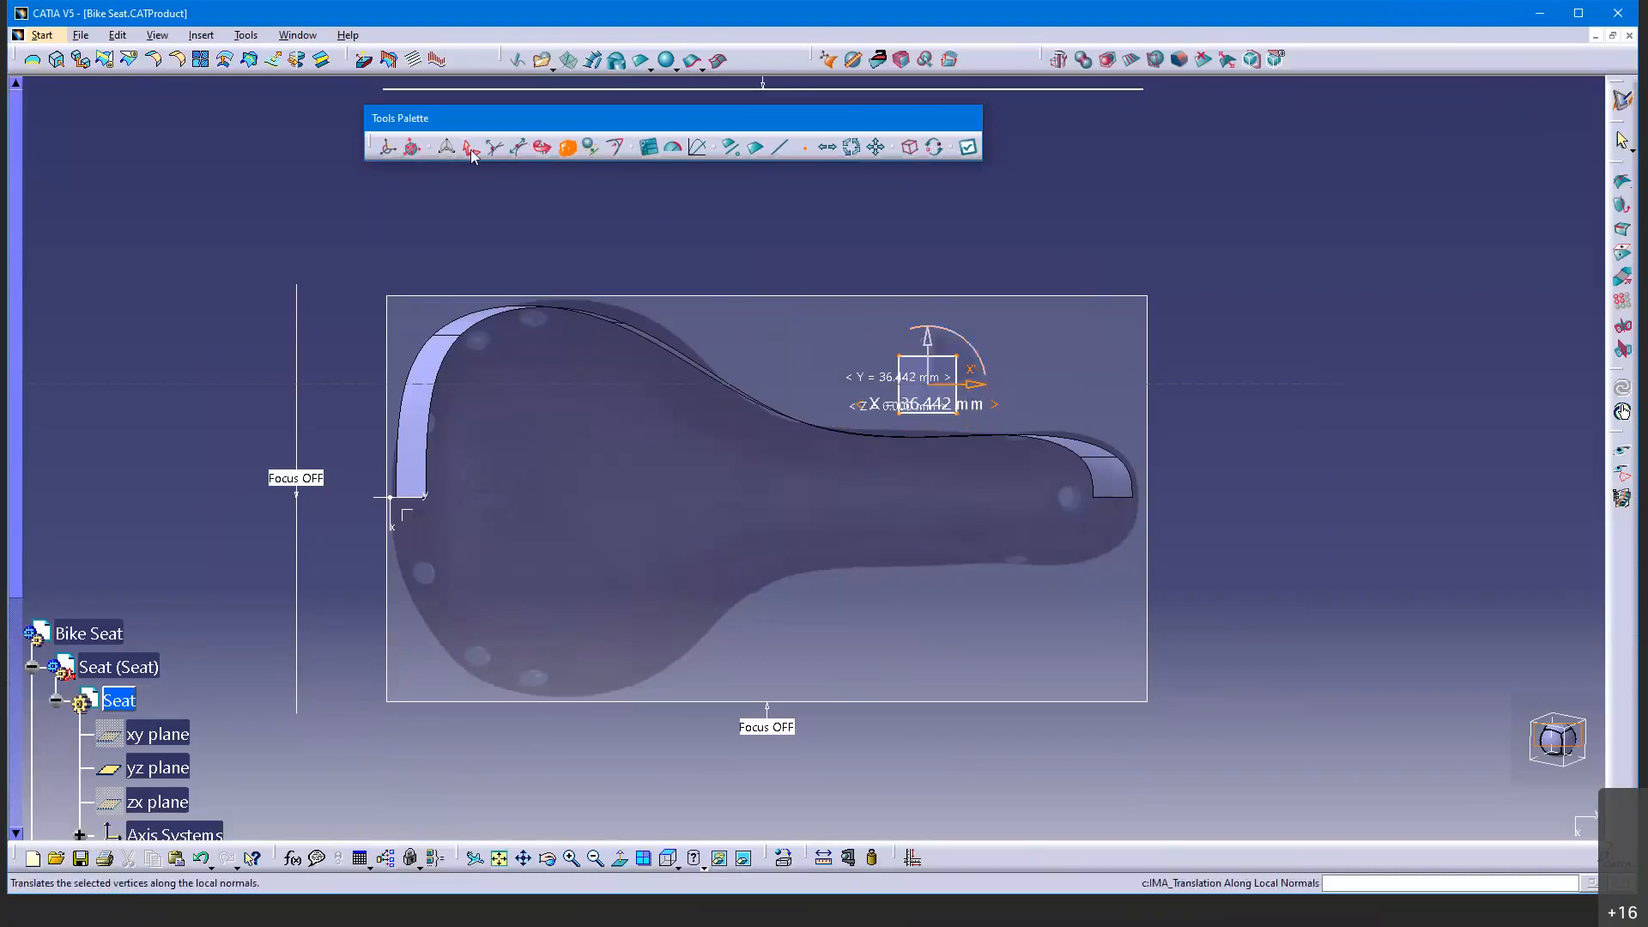
left_click(471, 148)
left_click_drag(941, 380, 641, 456)
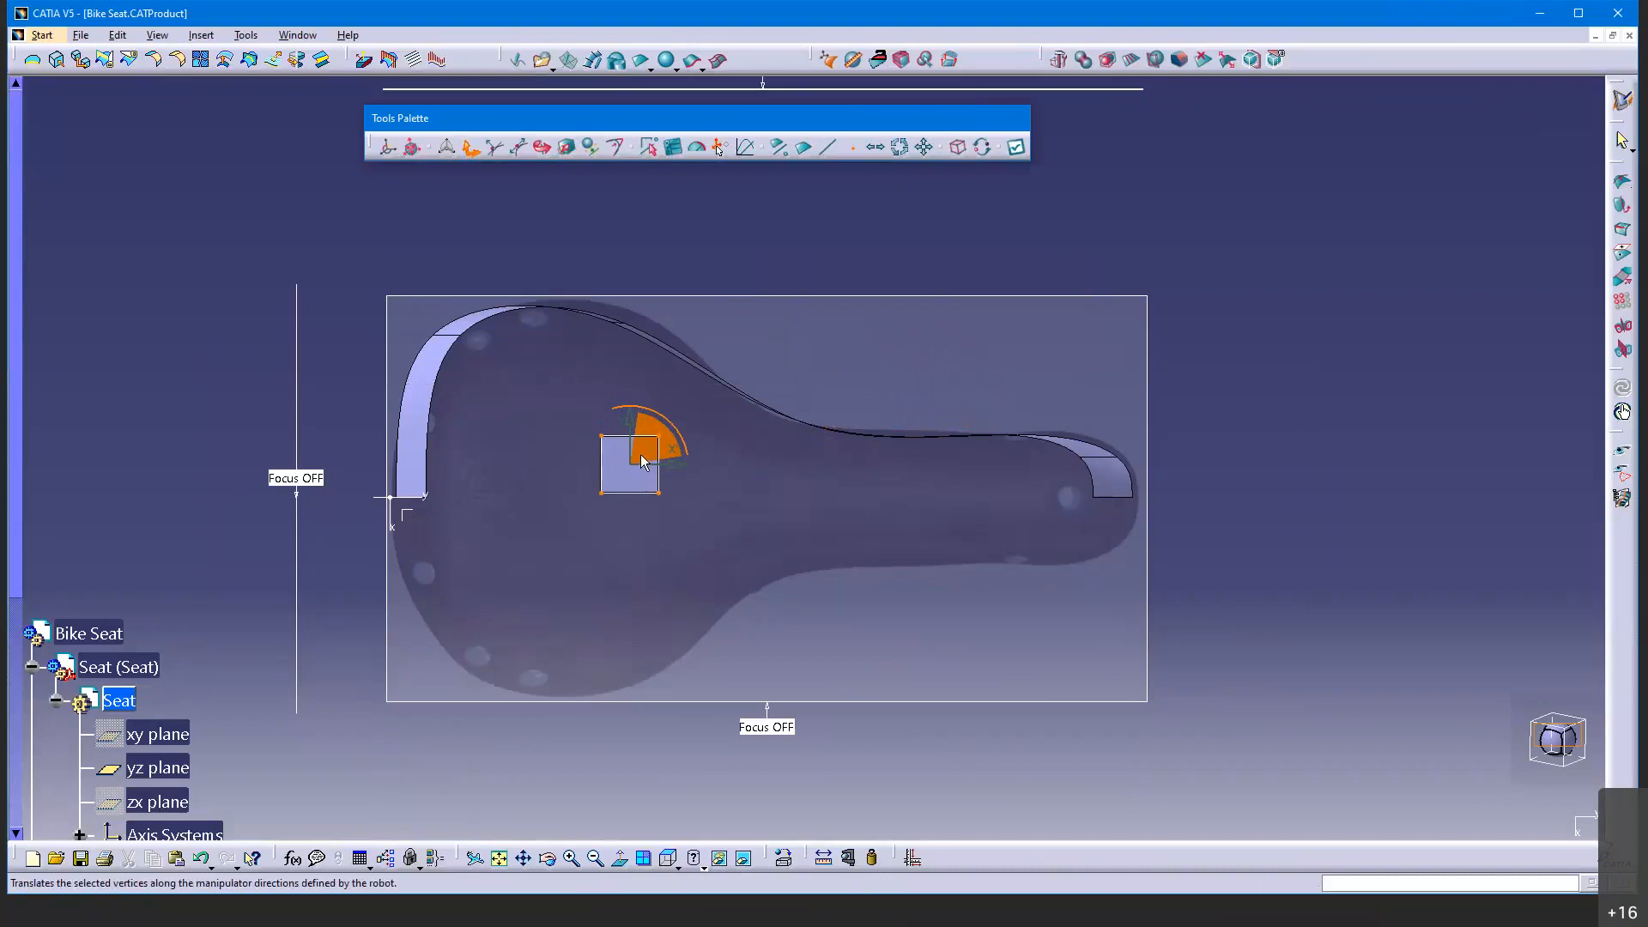
Place the square's nose-side corner nearest the centreline at X = 0 mm
middle_click_drag(683, 469, 819, 287)
left_click(828, 394)
middle_click_drag(792, 356, 841, 359)
left_click(843, 376)
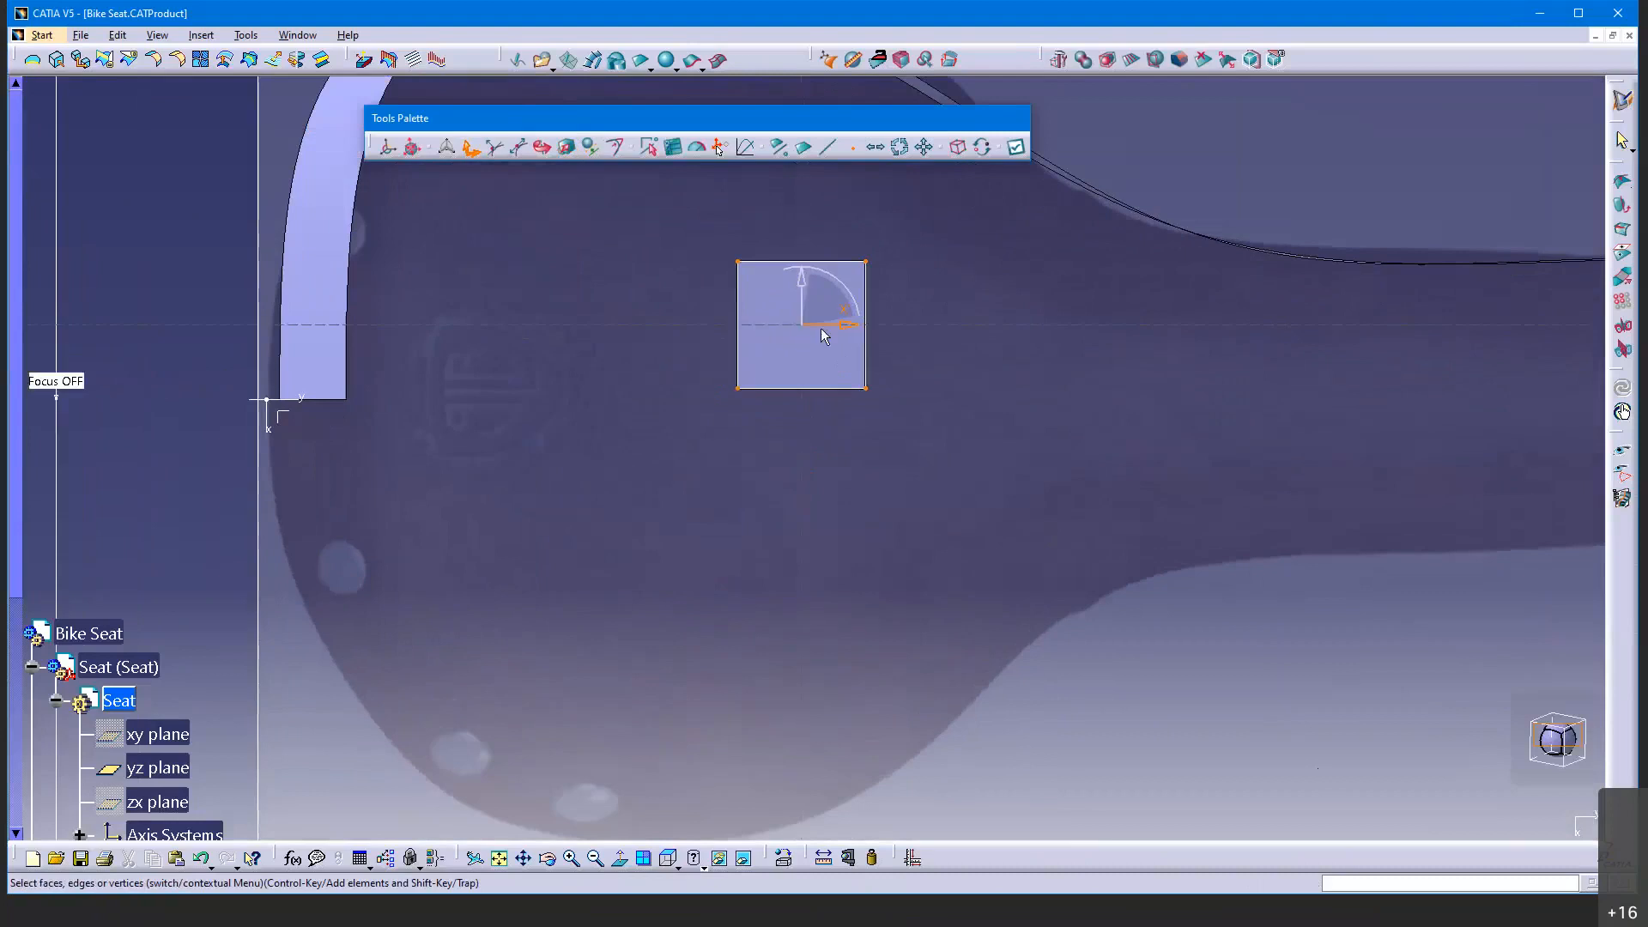
left_click(866, 389)
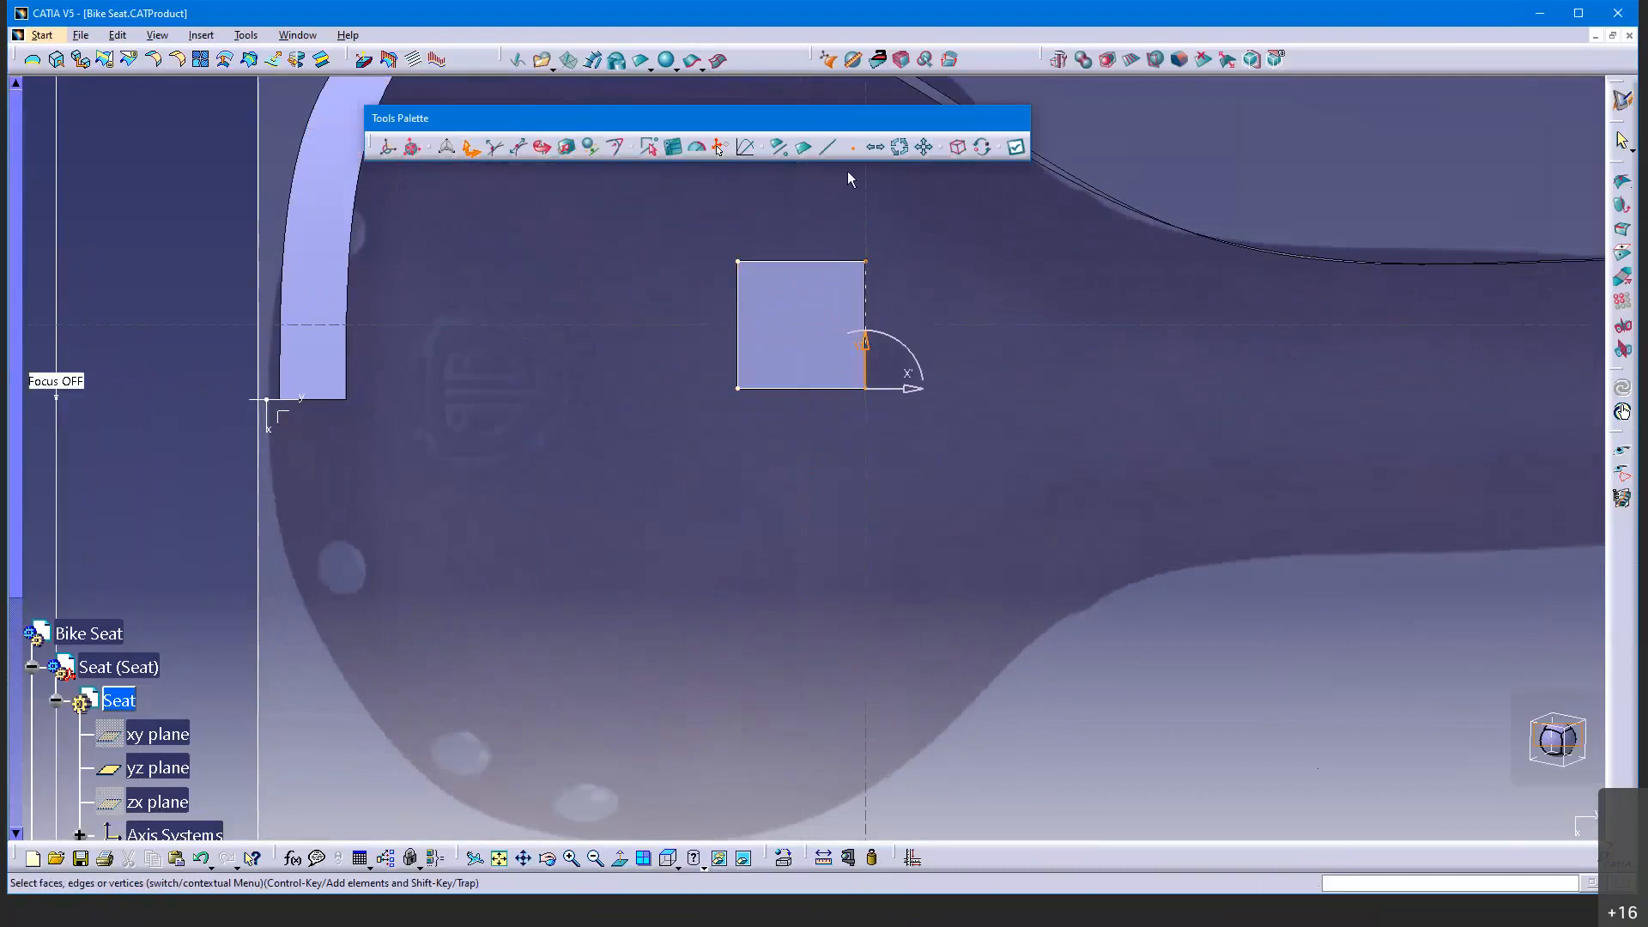
left_click(674, 147)
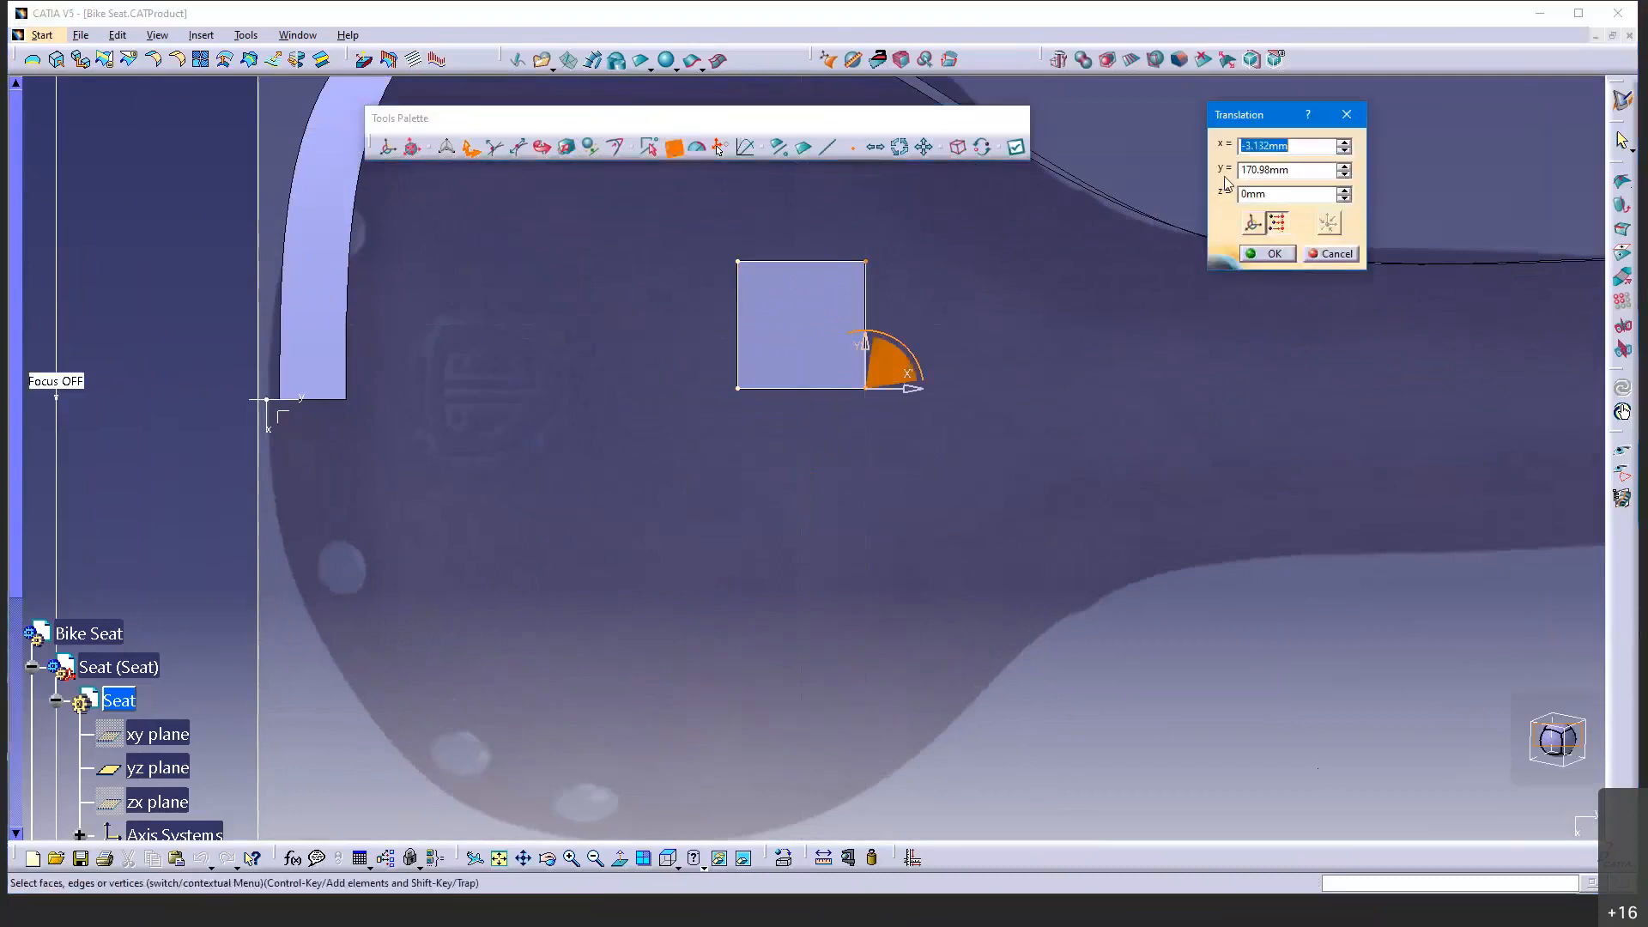
type("0")
key("Tab")
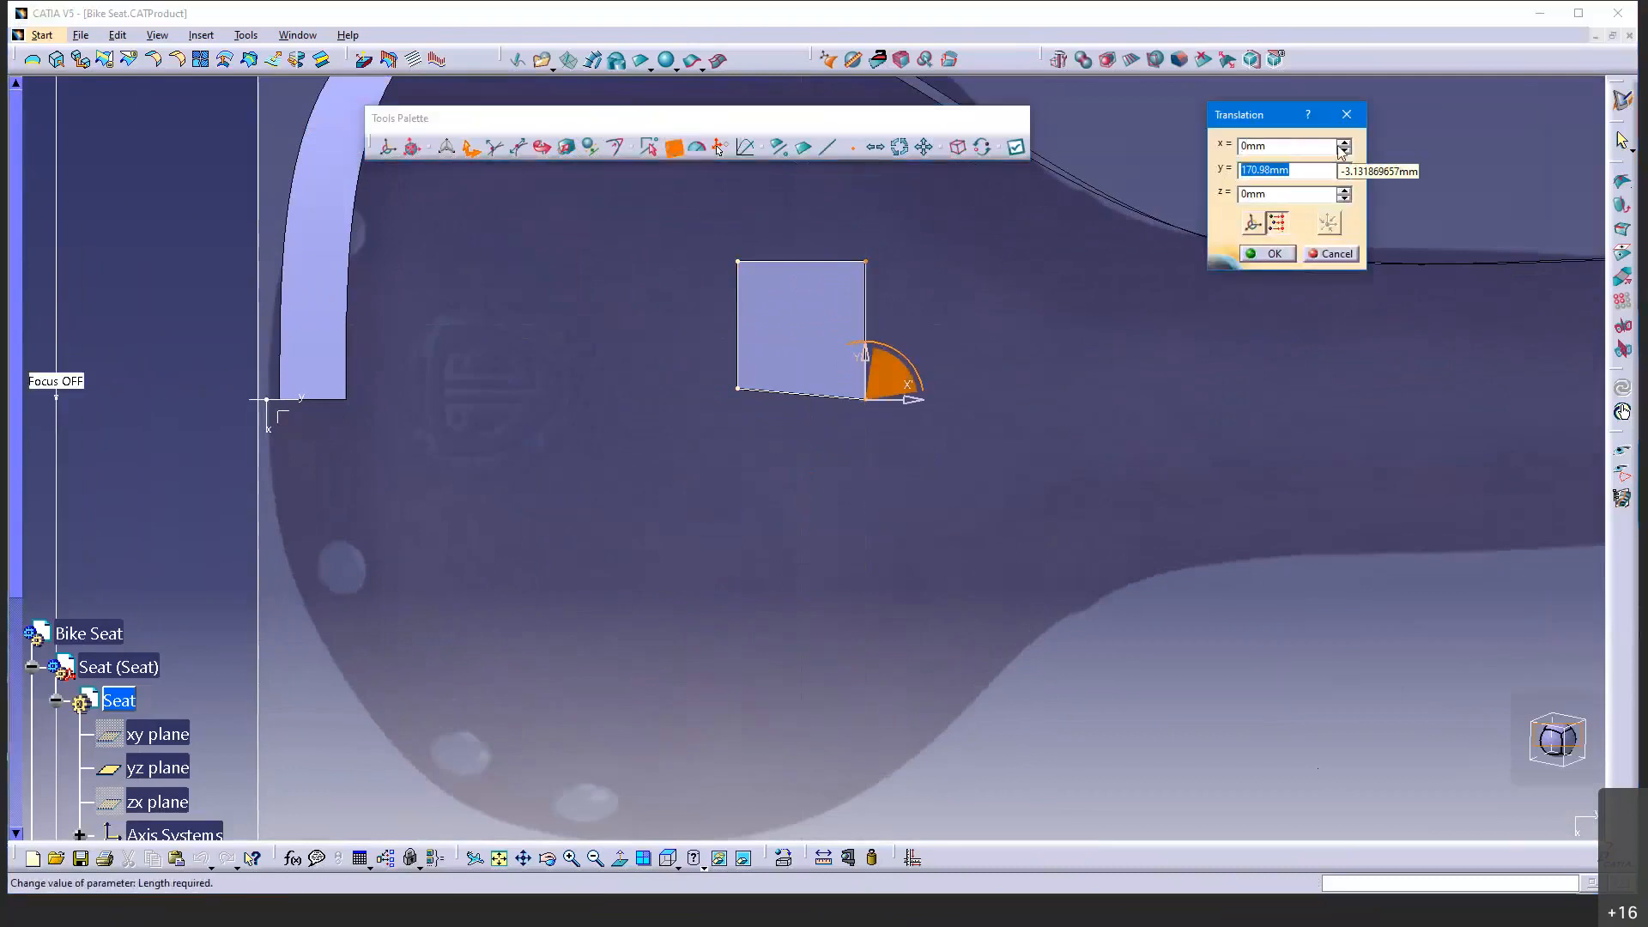
left_click(1267, 253)
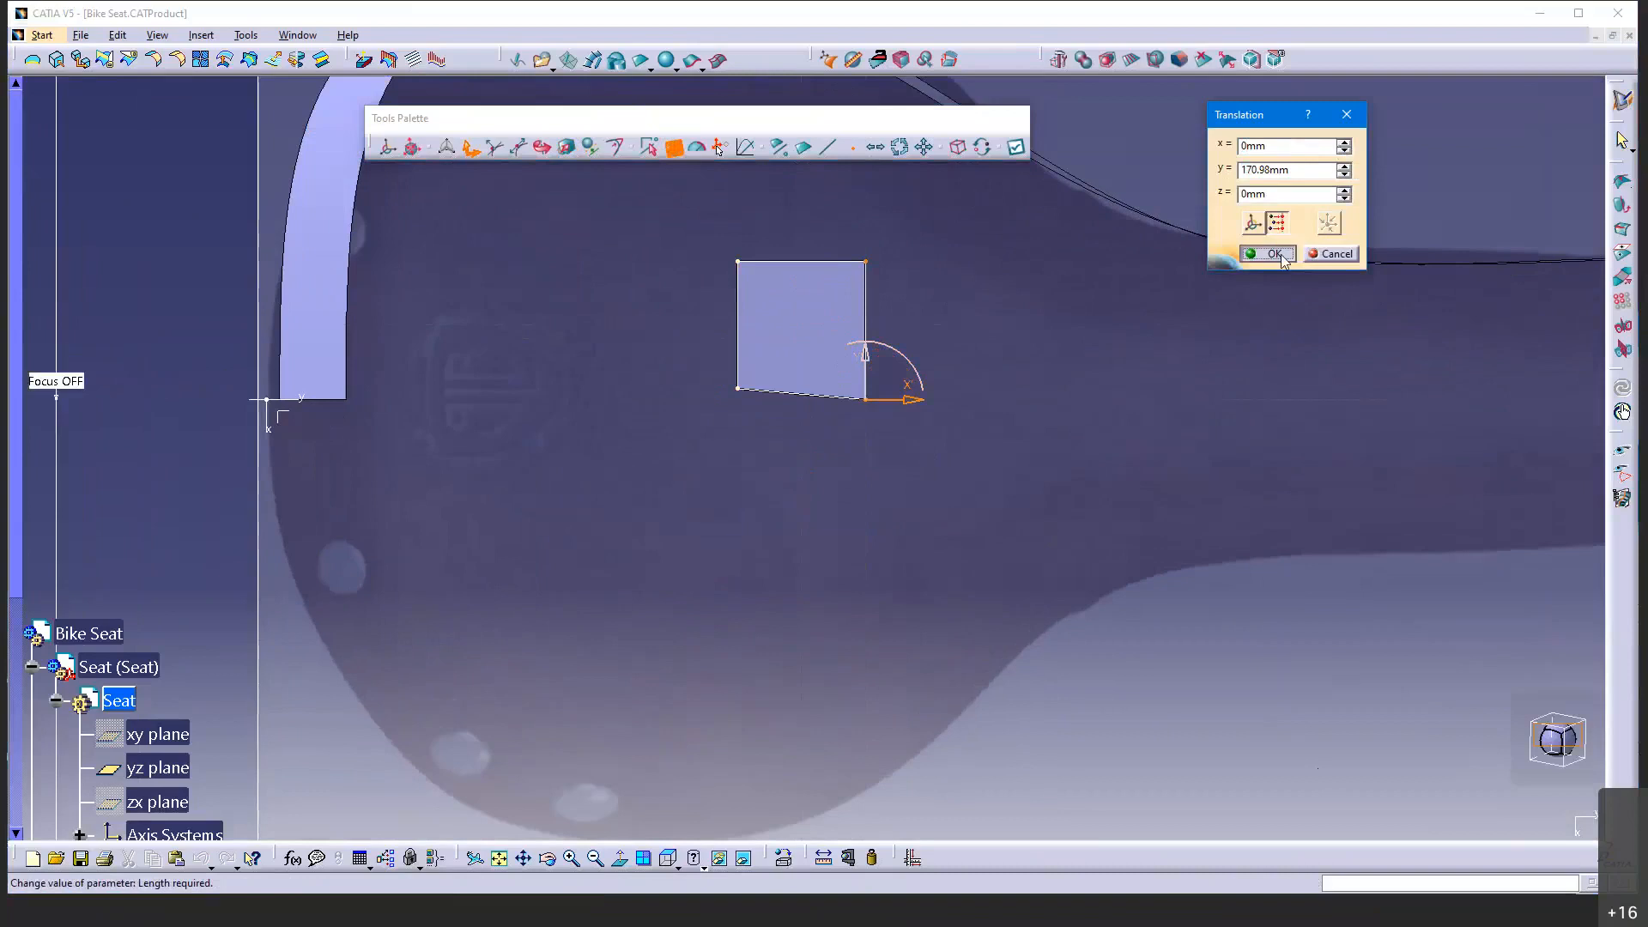
Place the square's rear corner nearest the centreline at X = 0 mm
left_click(738, 388)
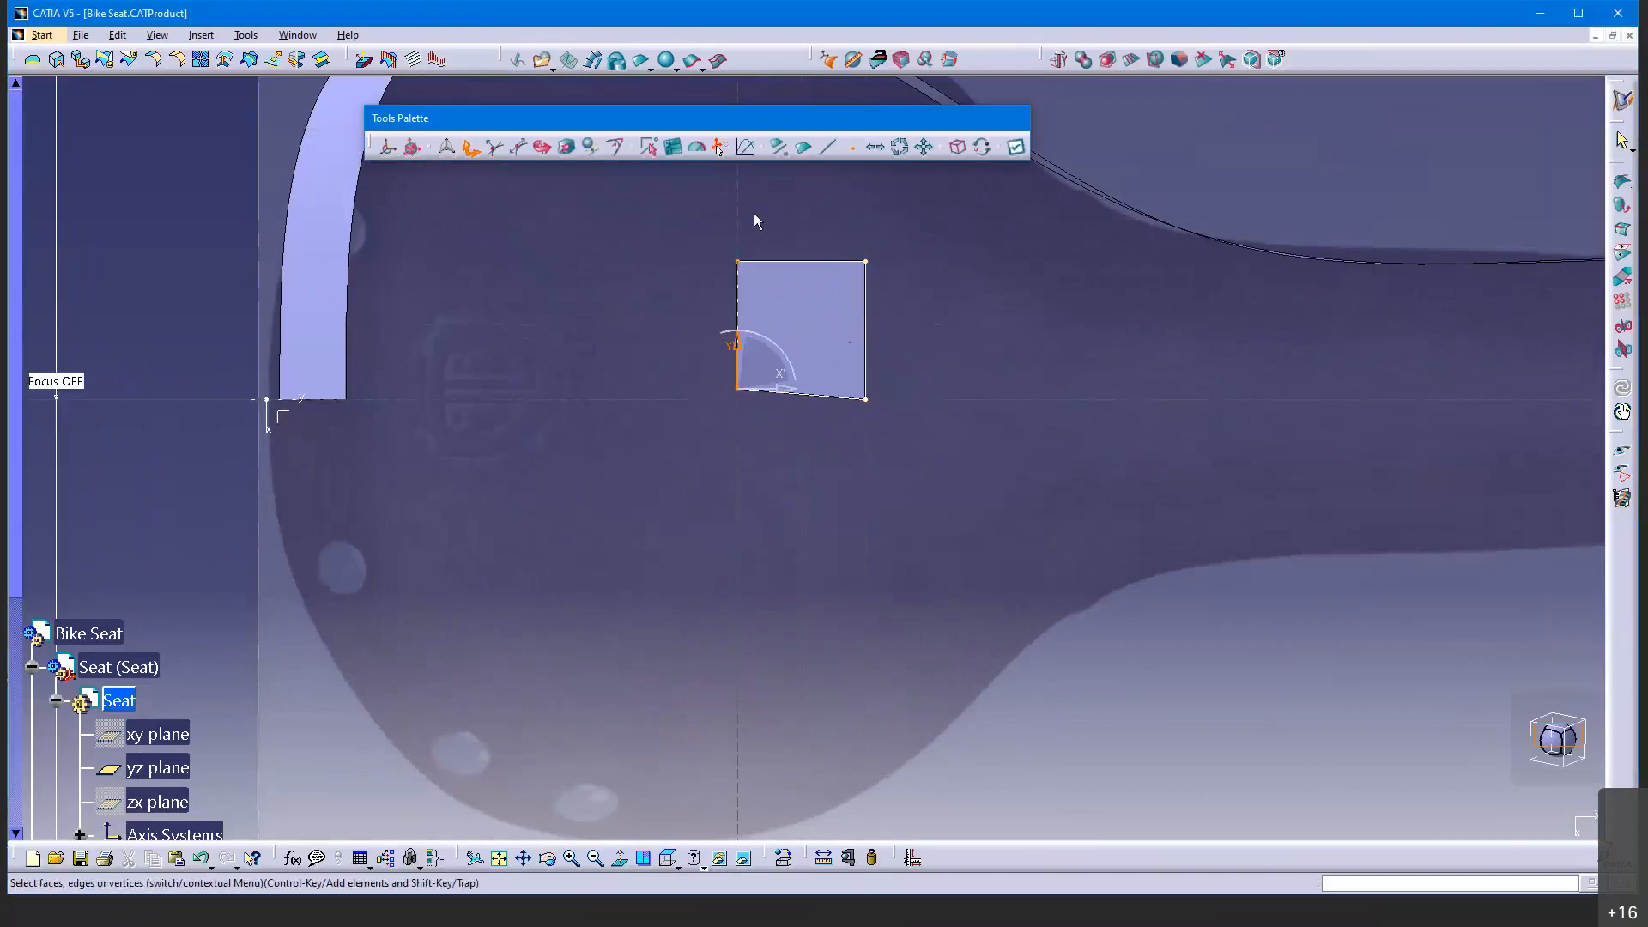
left_click(672, 147)
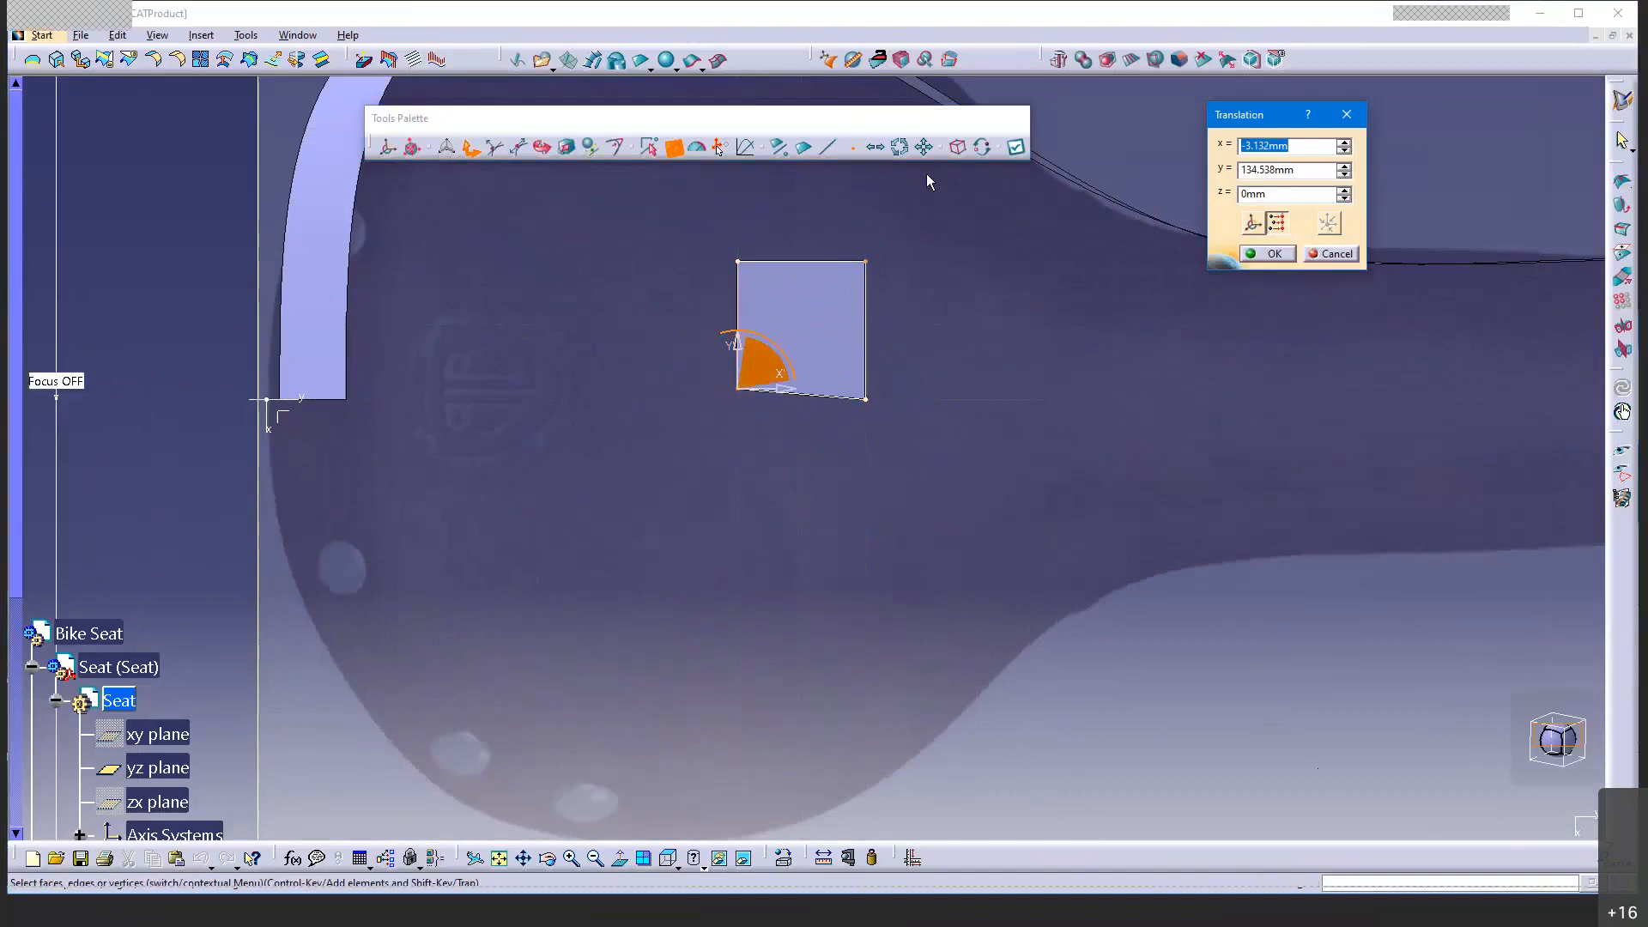
type("0")
key("Tab")
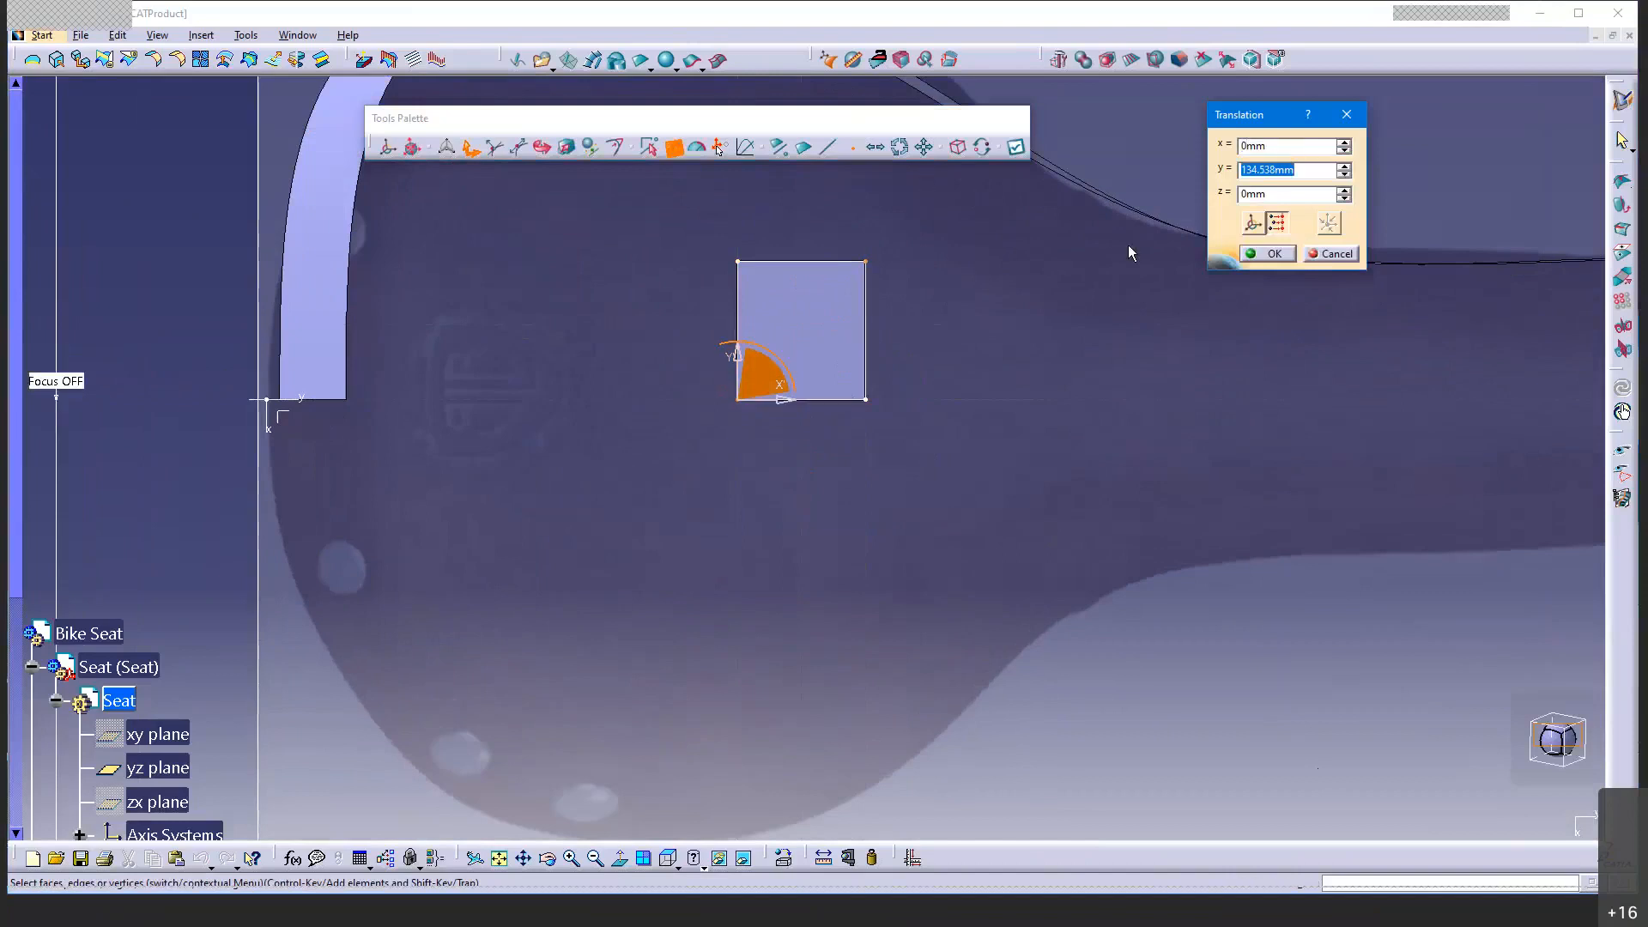
left_click(1268, 253)
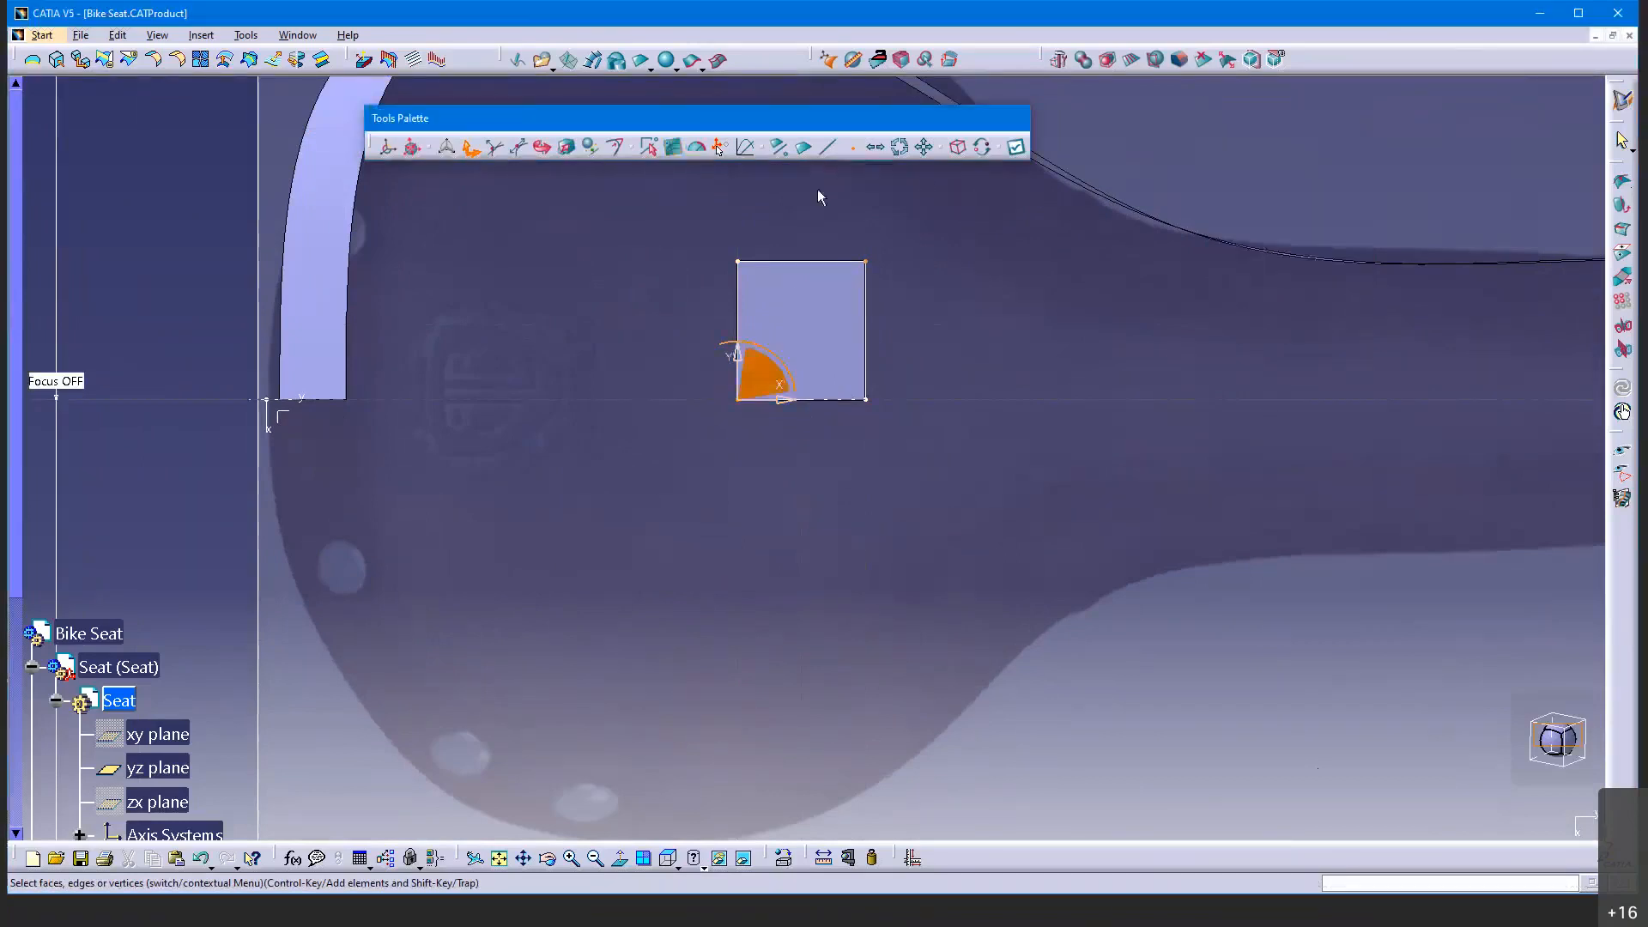
Move the square's outer edge slightly toward the saddle's centreline to make the face shorter
left_click(809, 261)
left_click_drag(802, 236, 801, 386)
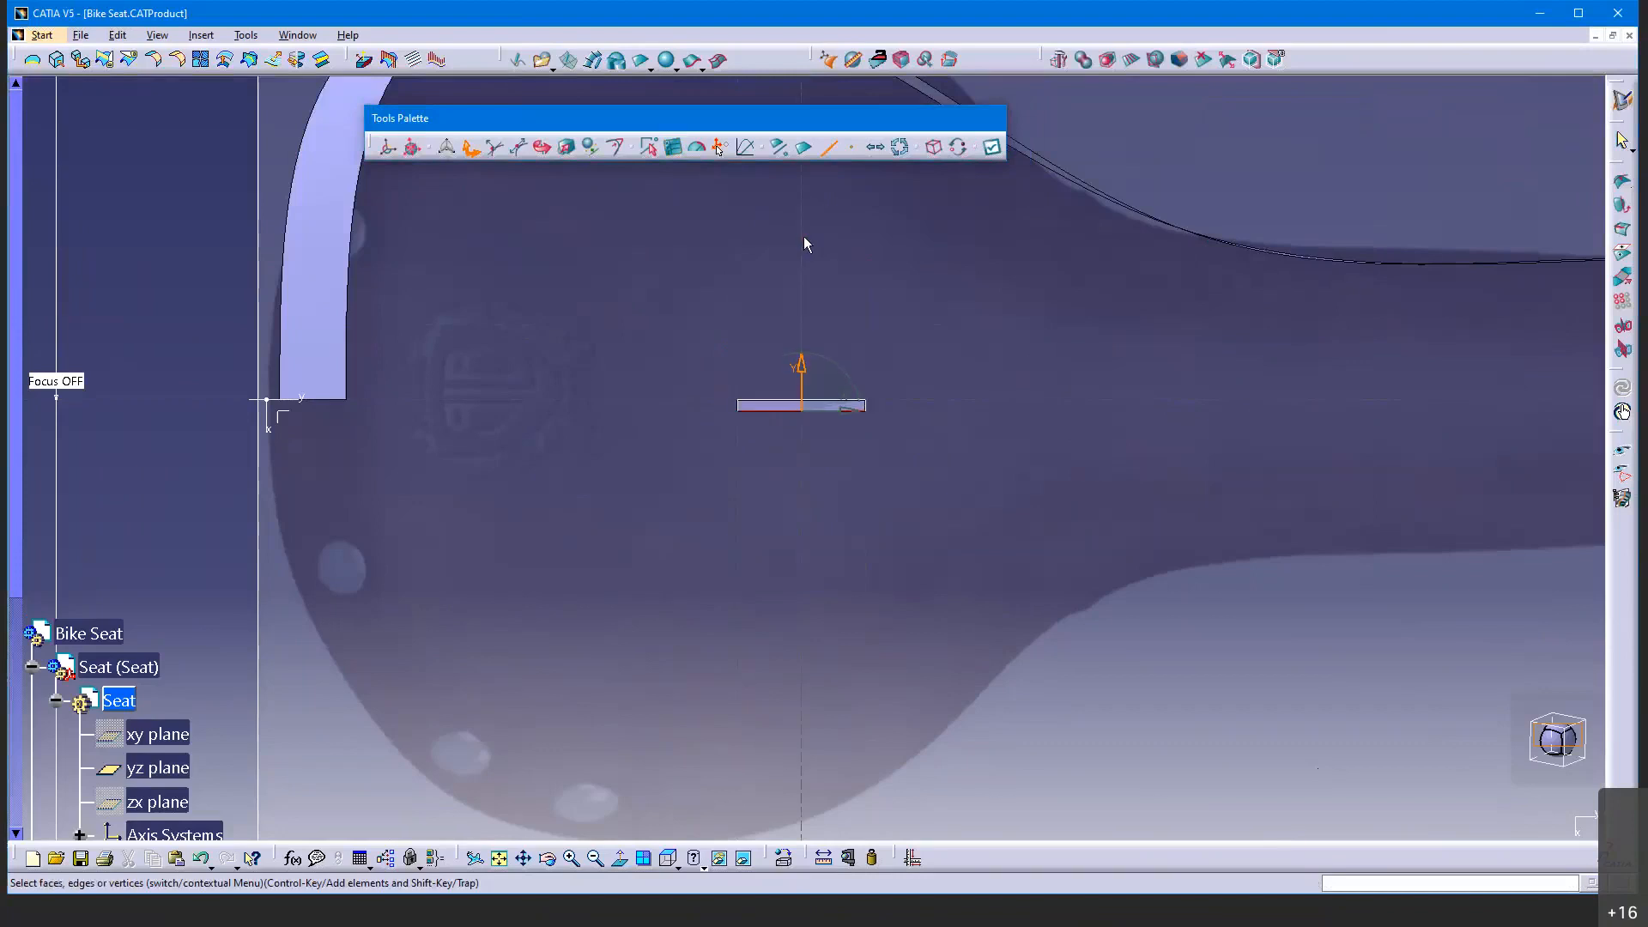
key("ctrl+z")
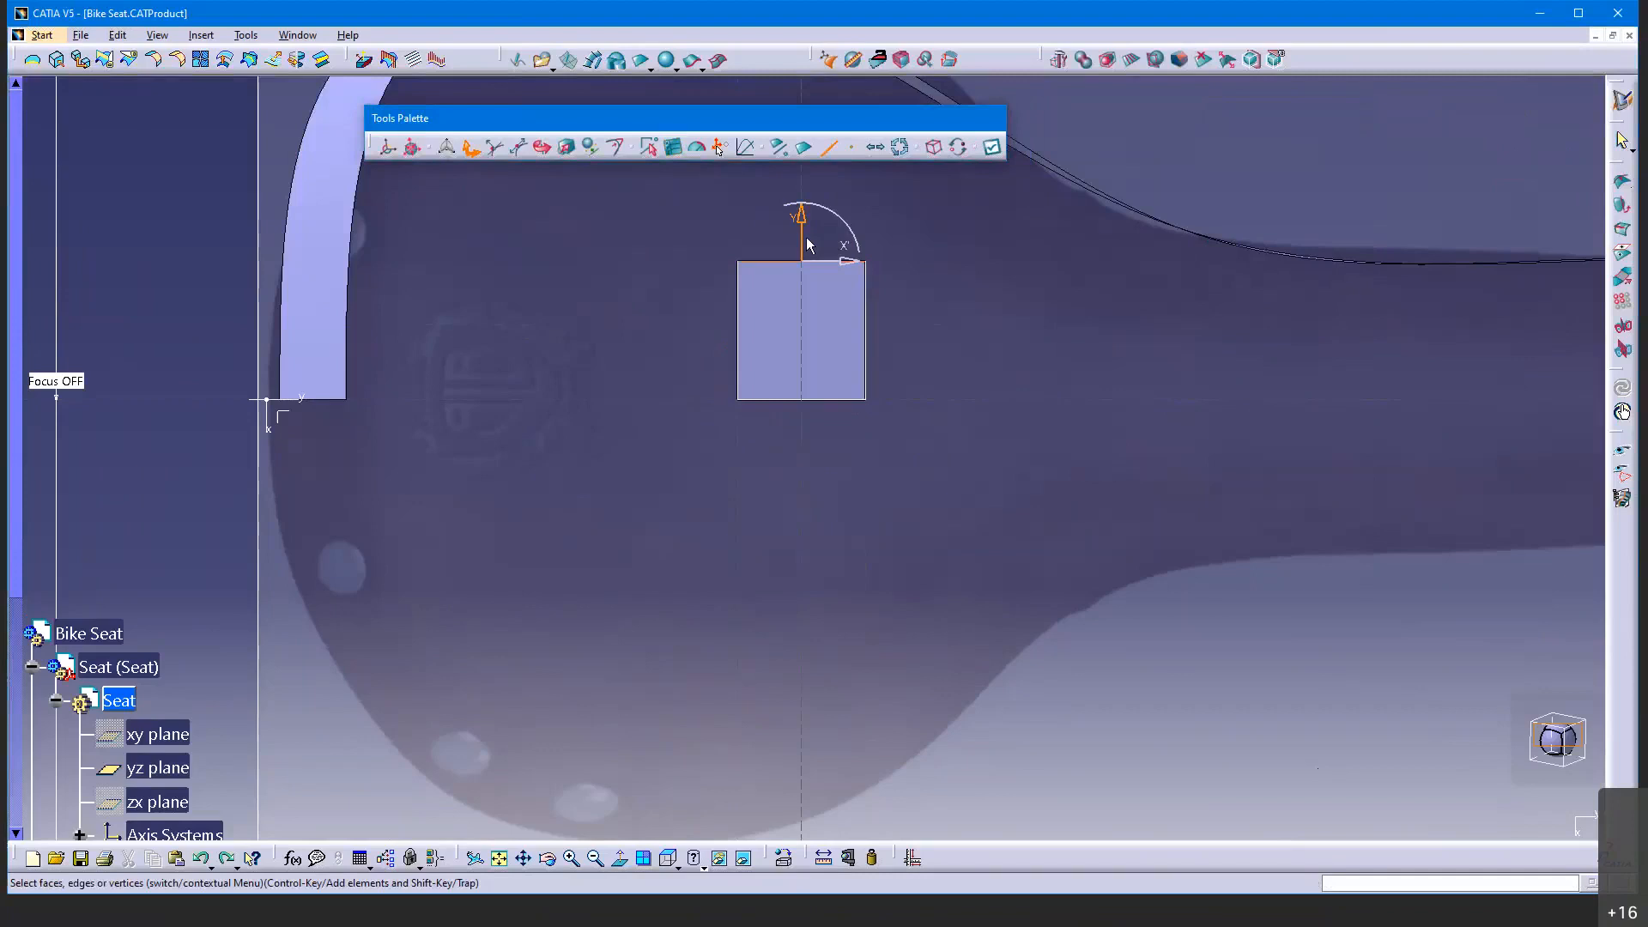
left_click_drag(807, 238, 804, 259)
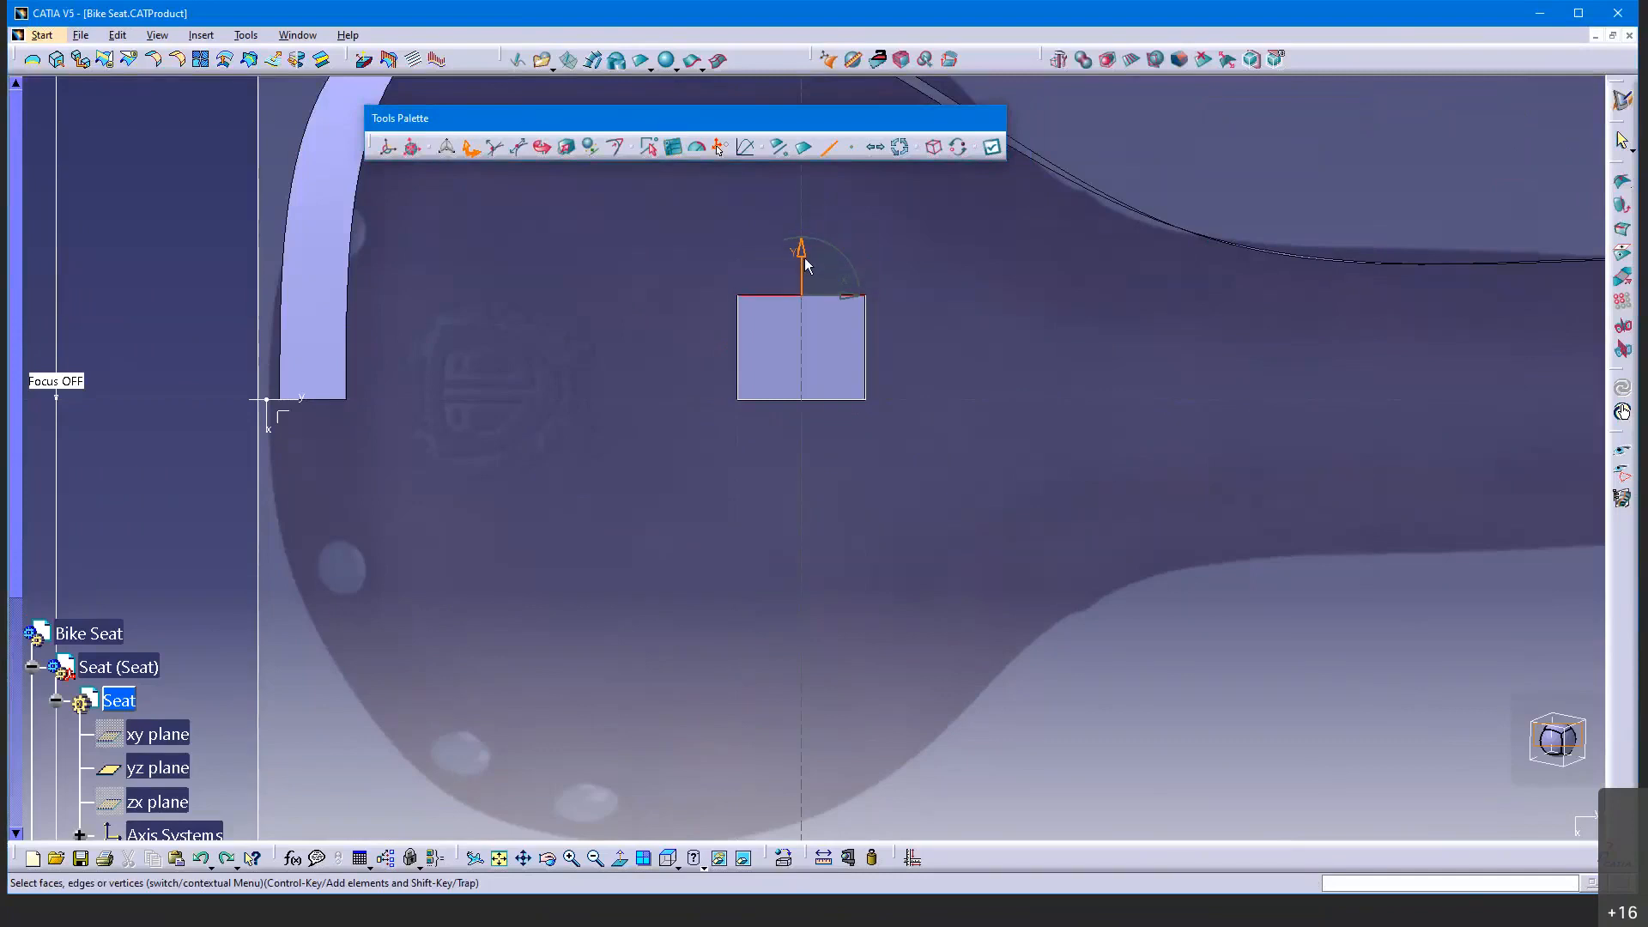
middle_click_drag(941, 532, 860, 601)
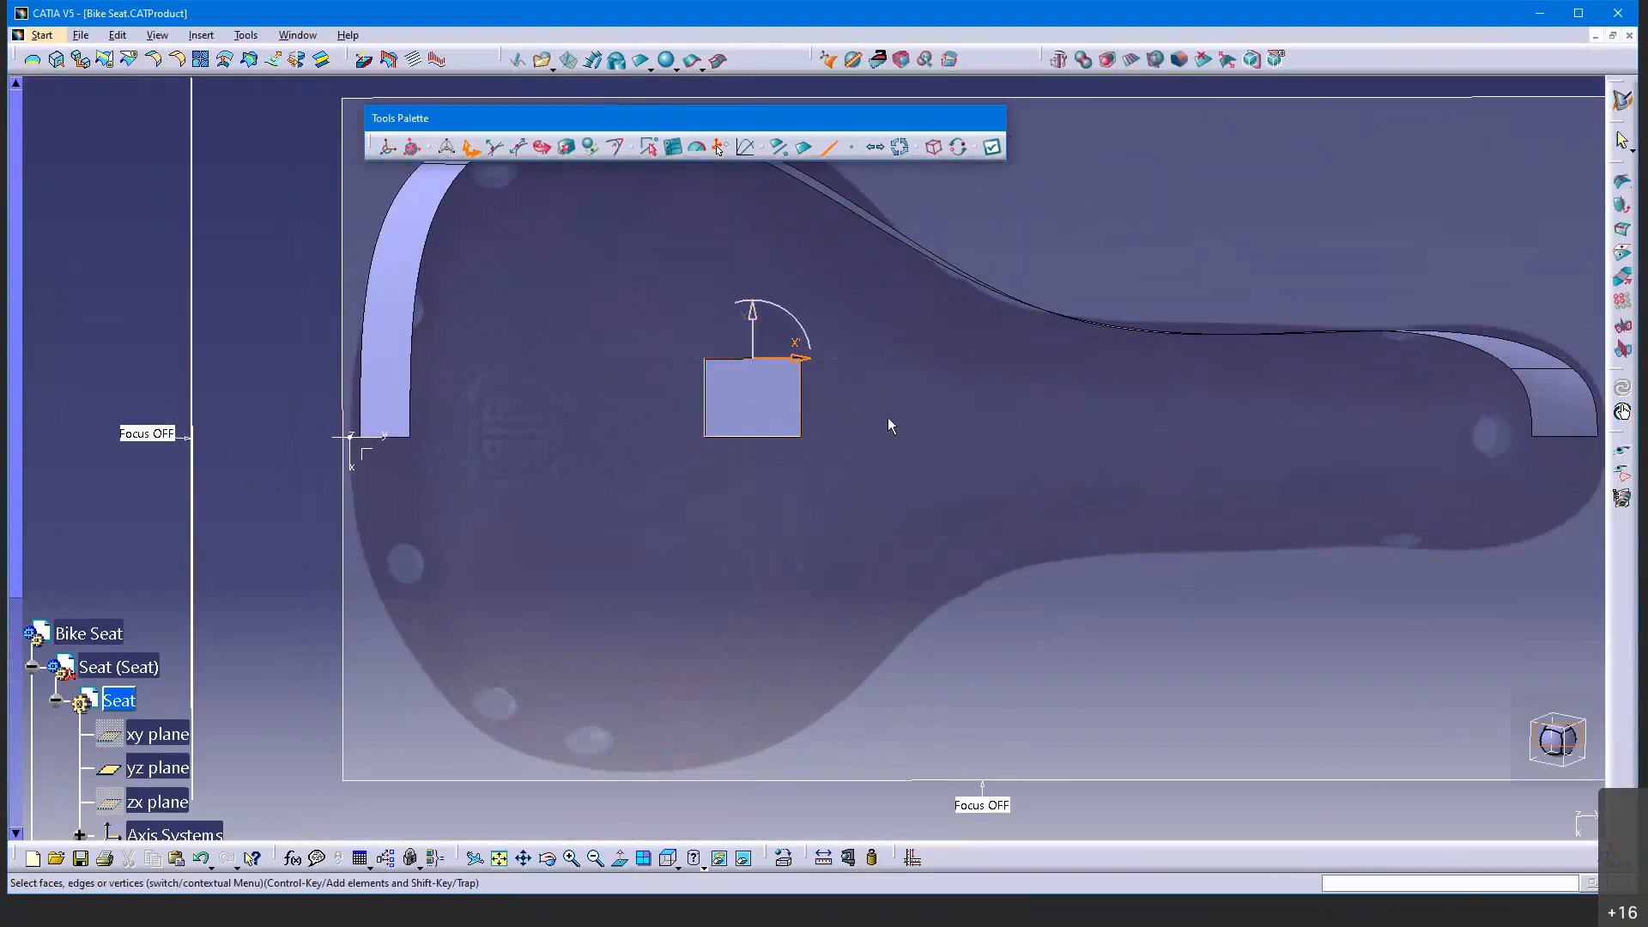
middle_click_drag(998, 481, 838, 514)
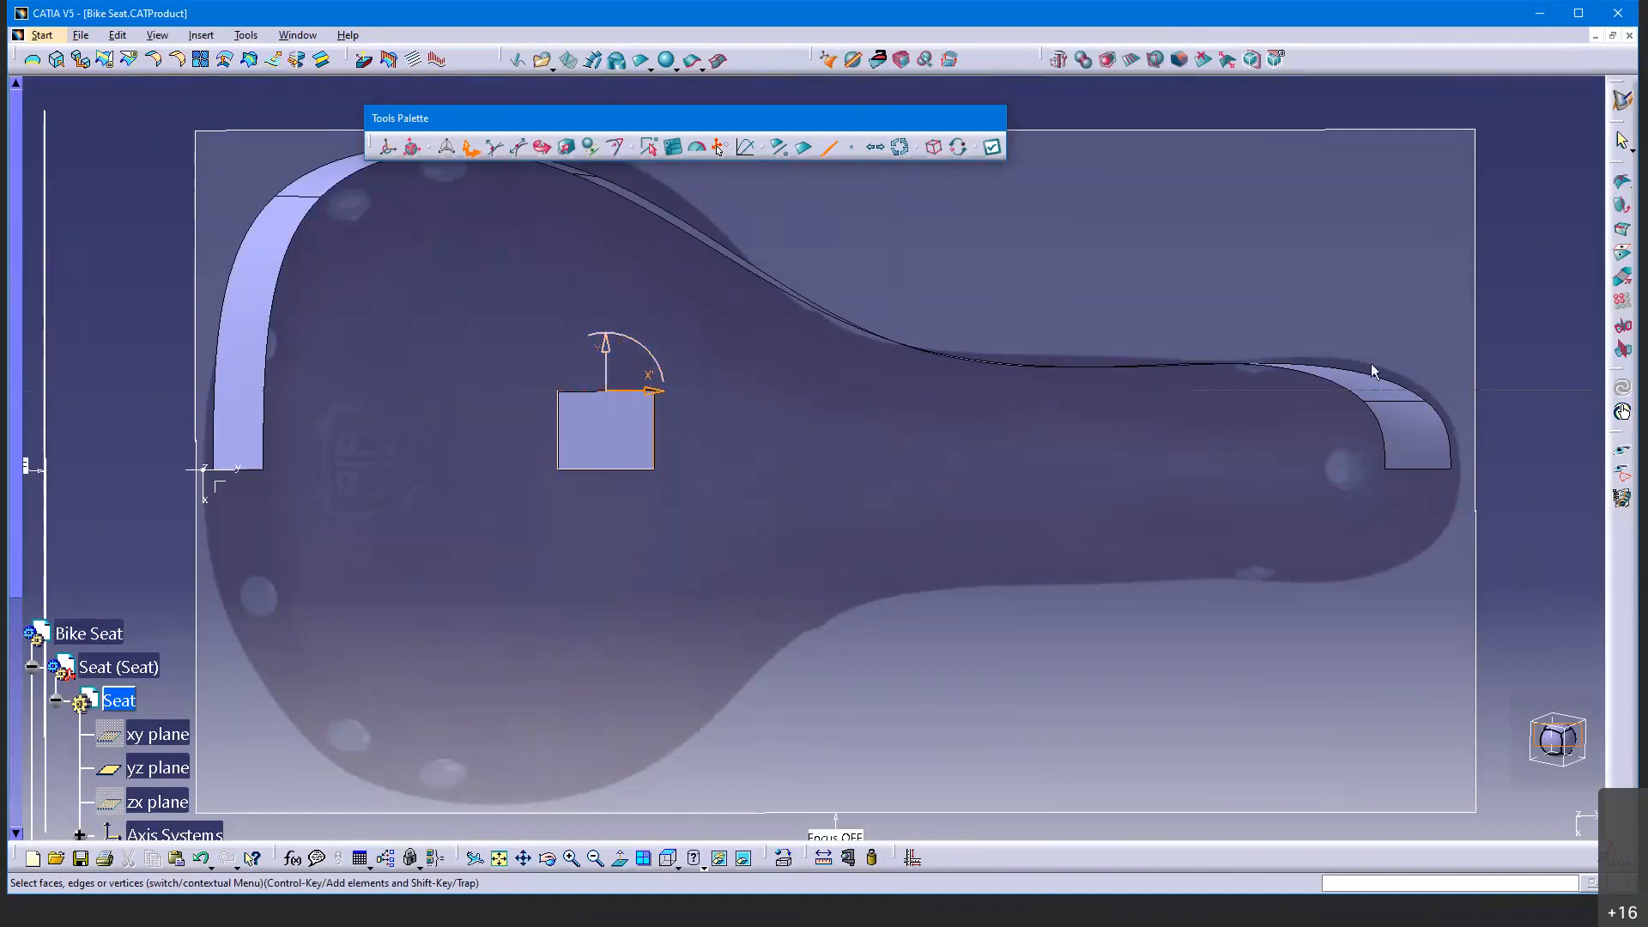
middle_click_drag(1047, 378, 1142, 418)
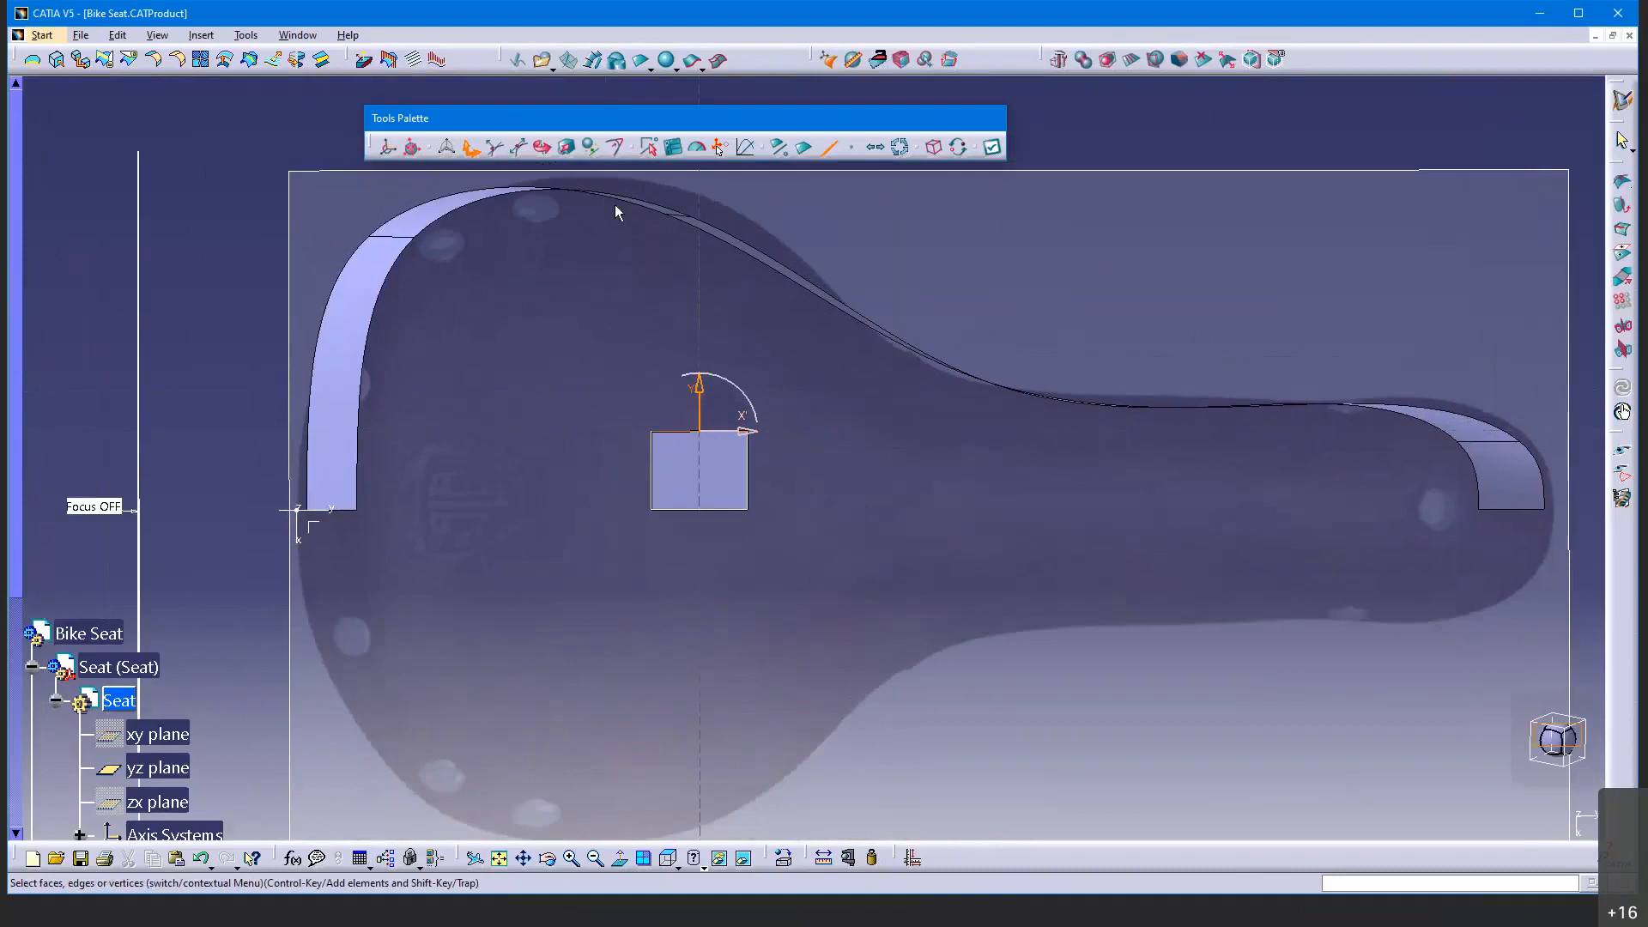
mouse_move(898, 321)
middle_mouse_down()
mouse_move(807, 320)
mouse_move(812, 287)
middle_mouse_up()
left_click(807, 319)
left_click(468, 150)
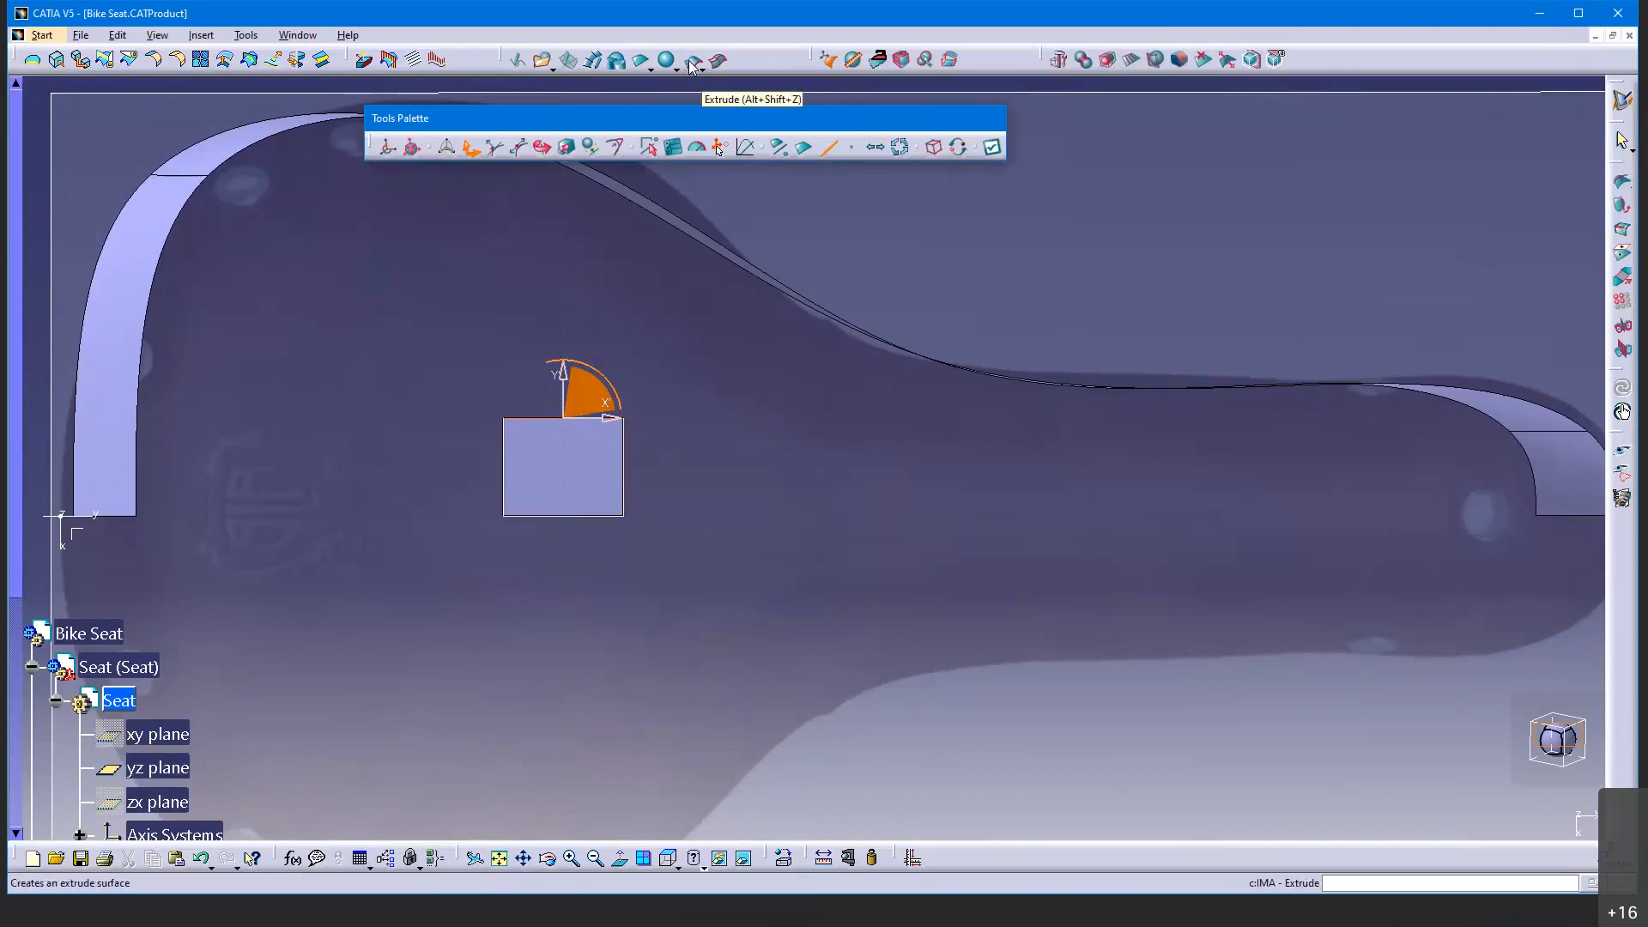
Extrude the nose-side edge three times in Fill mode to form a four-face strip along the centreline
left_click(1108, 60)
left_click_drag(1046, 59, 1082, 42)
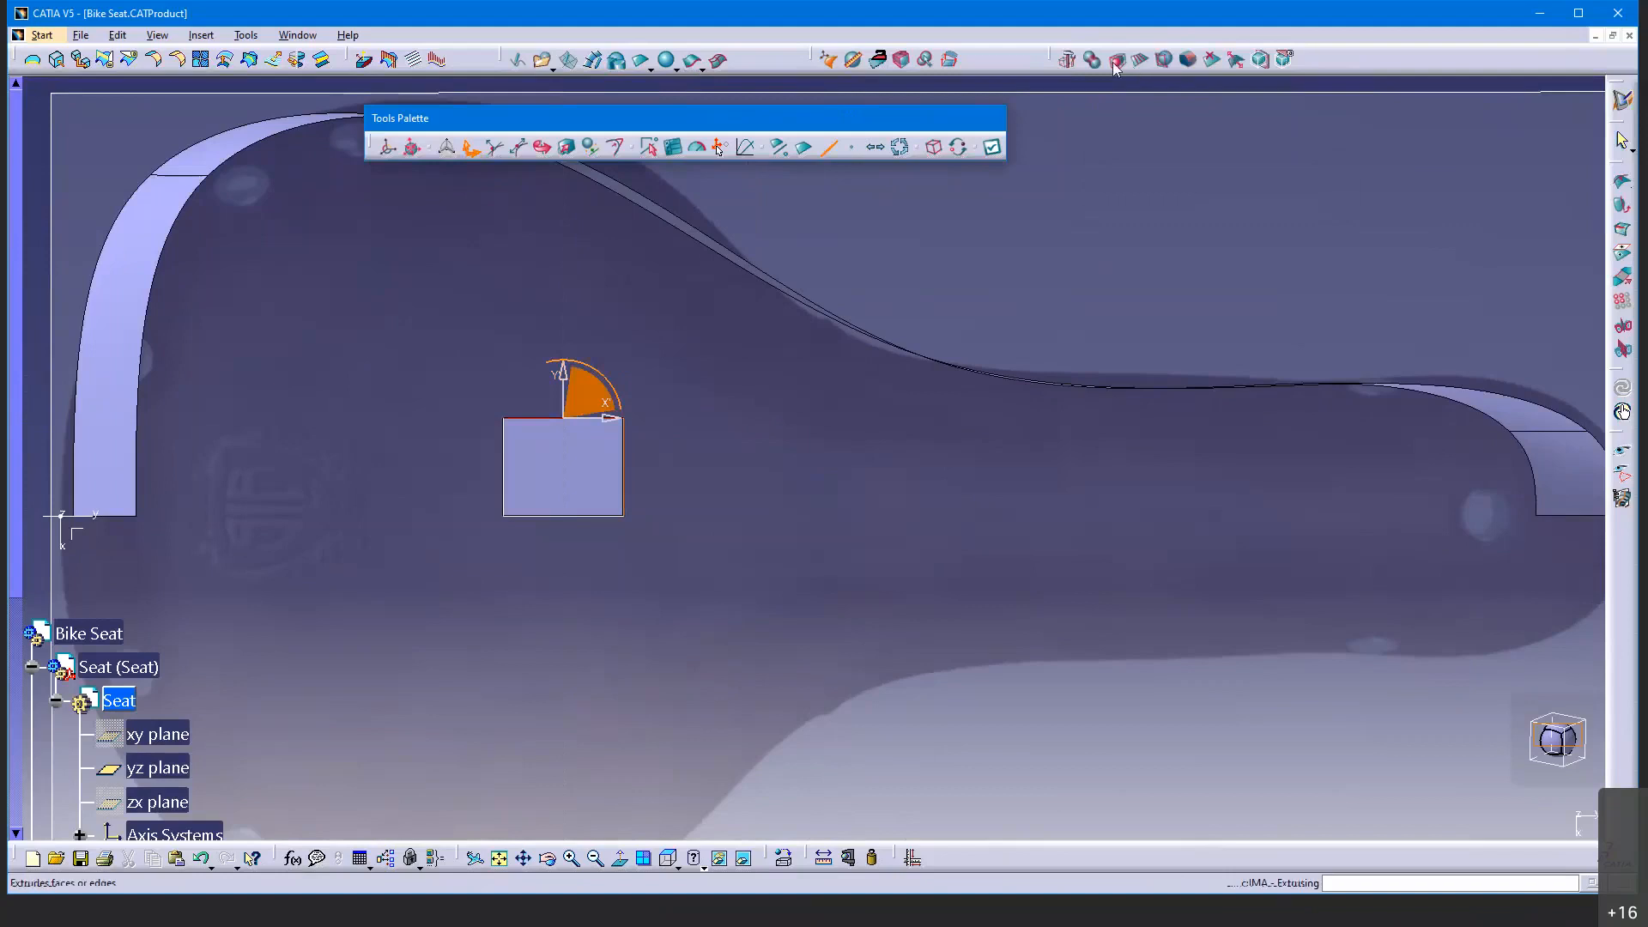
left_click(1114, 61)
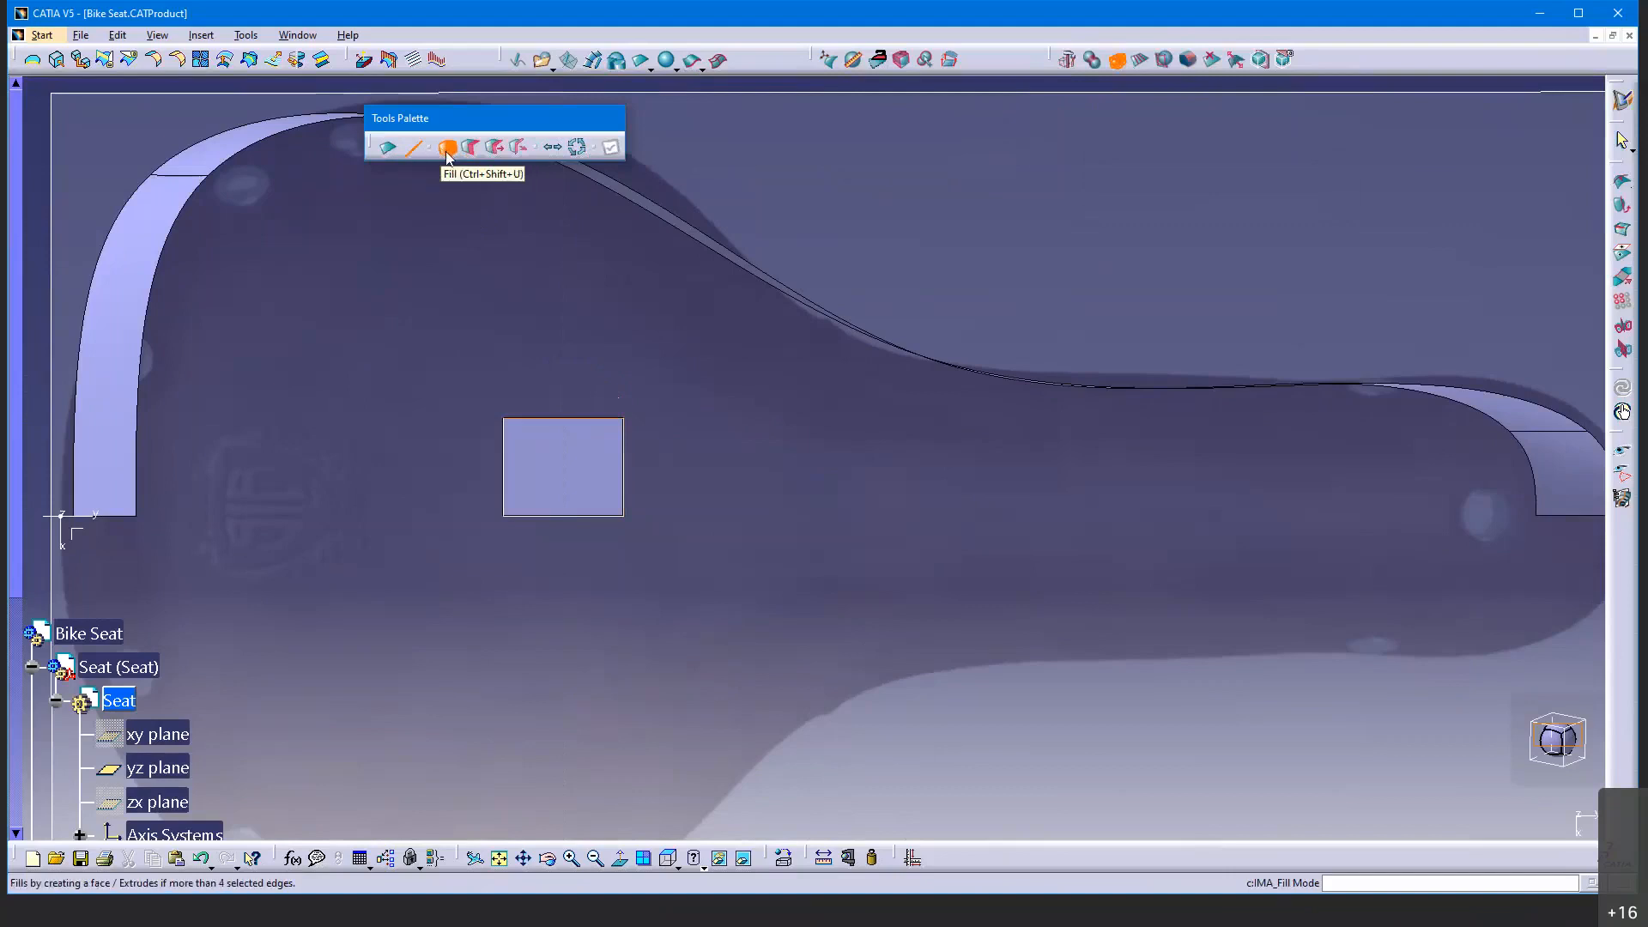
left_click(624, 457)
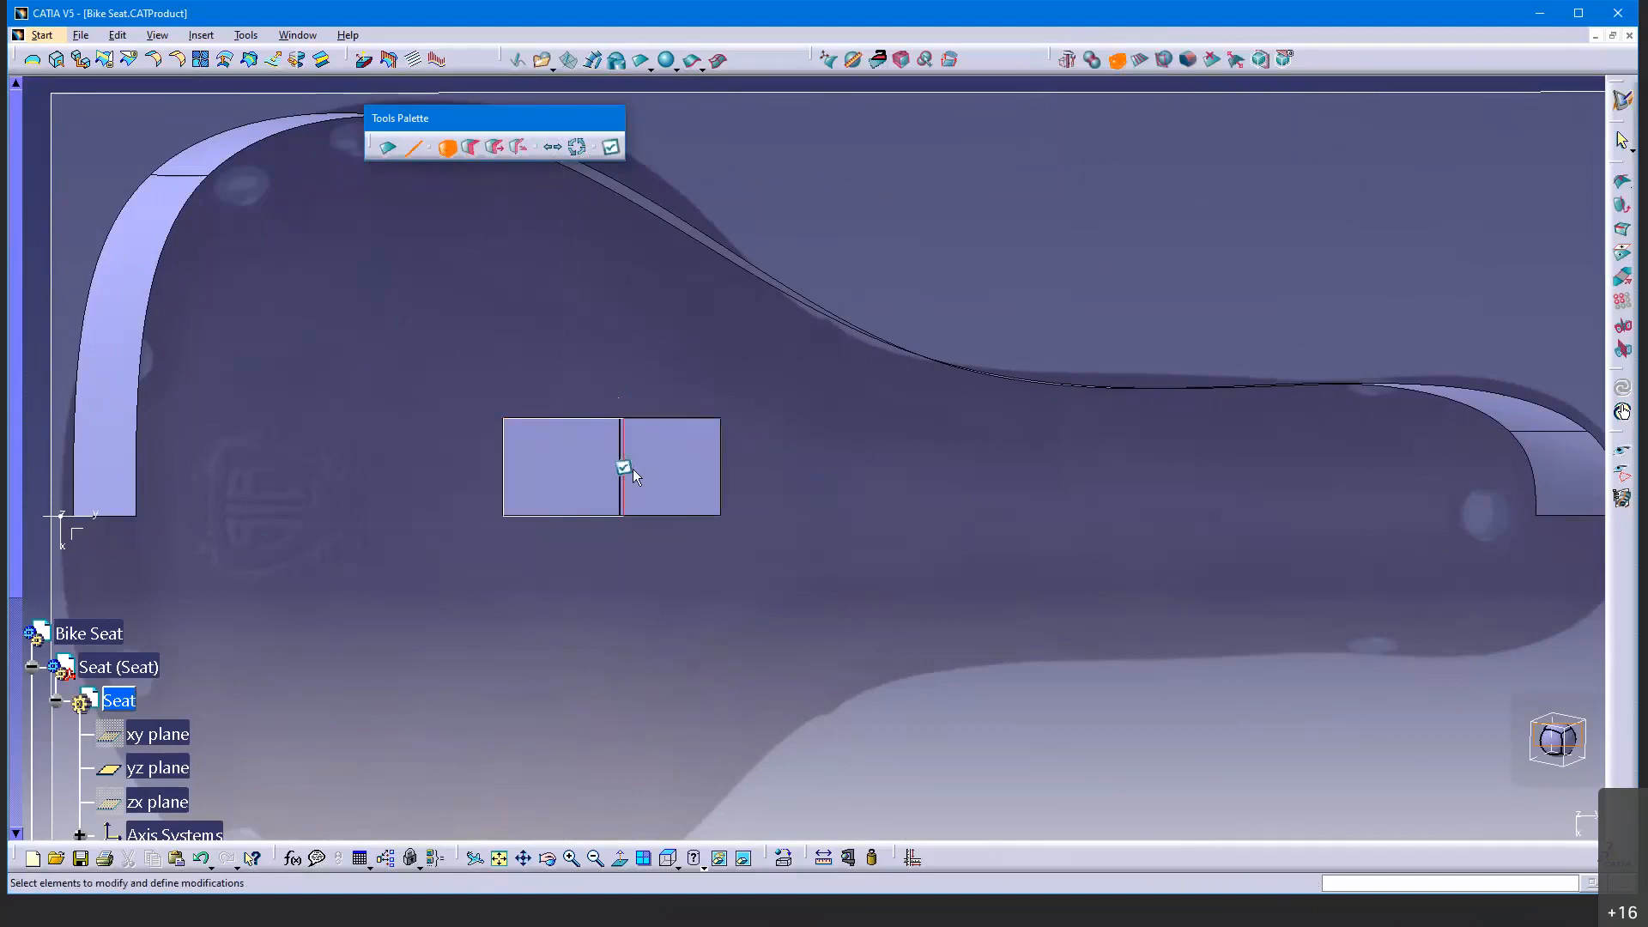
left_click(626, 469)
left_click(722, 474)
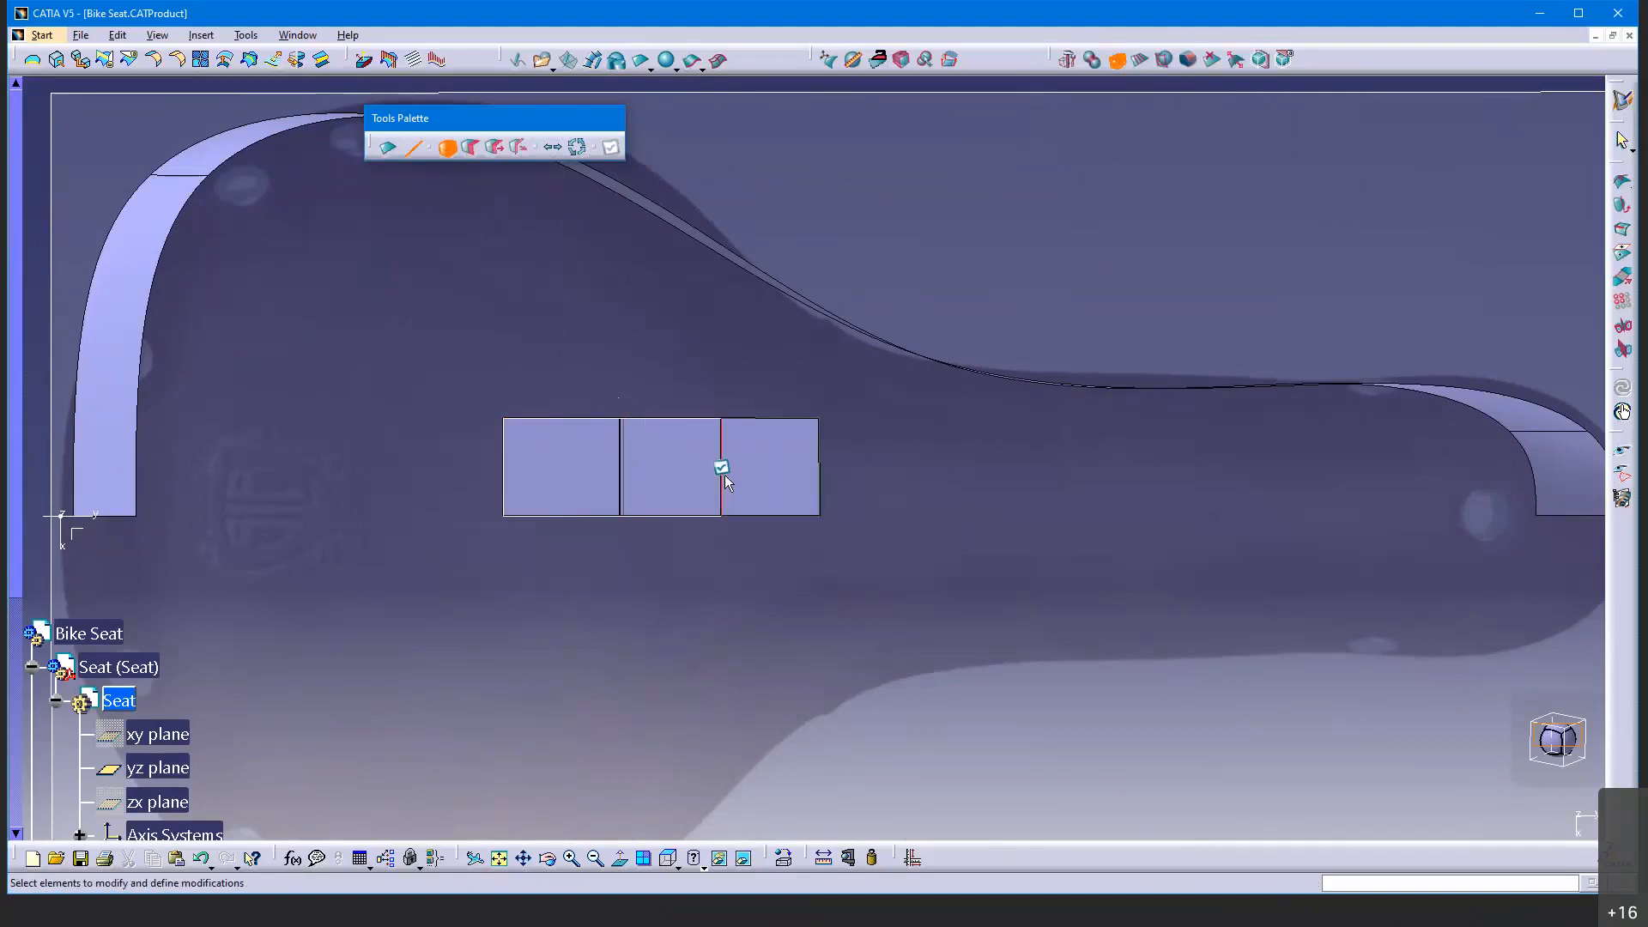
left_click(723, 468)
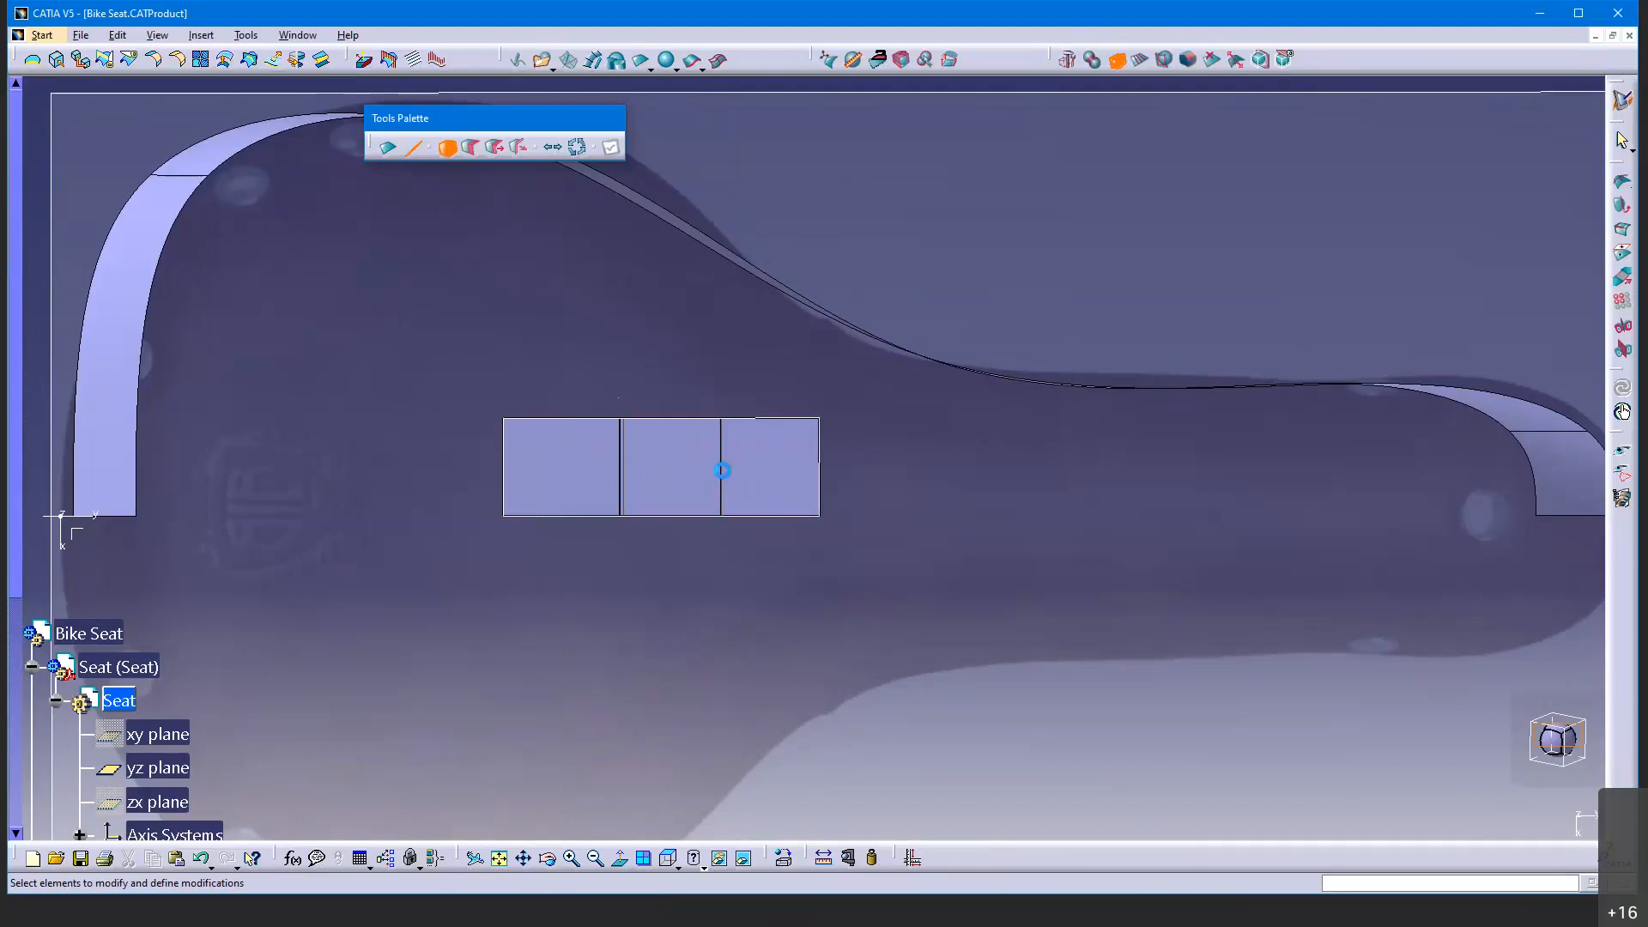
left_click(817, 477)
left_click(821, 465)
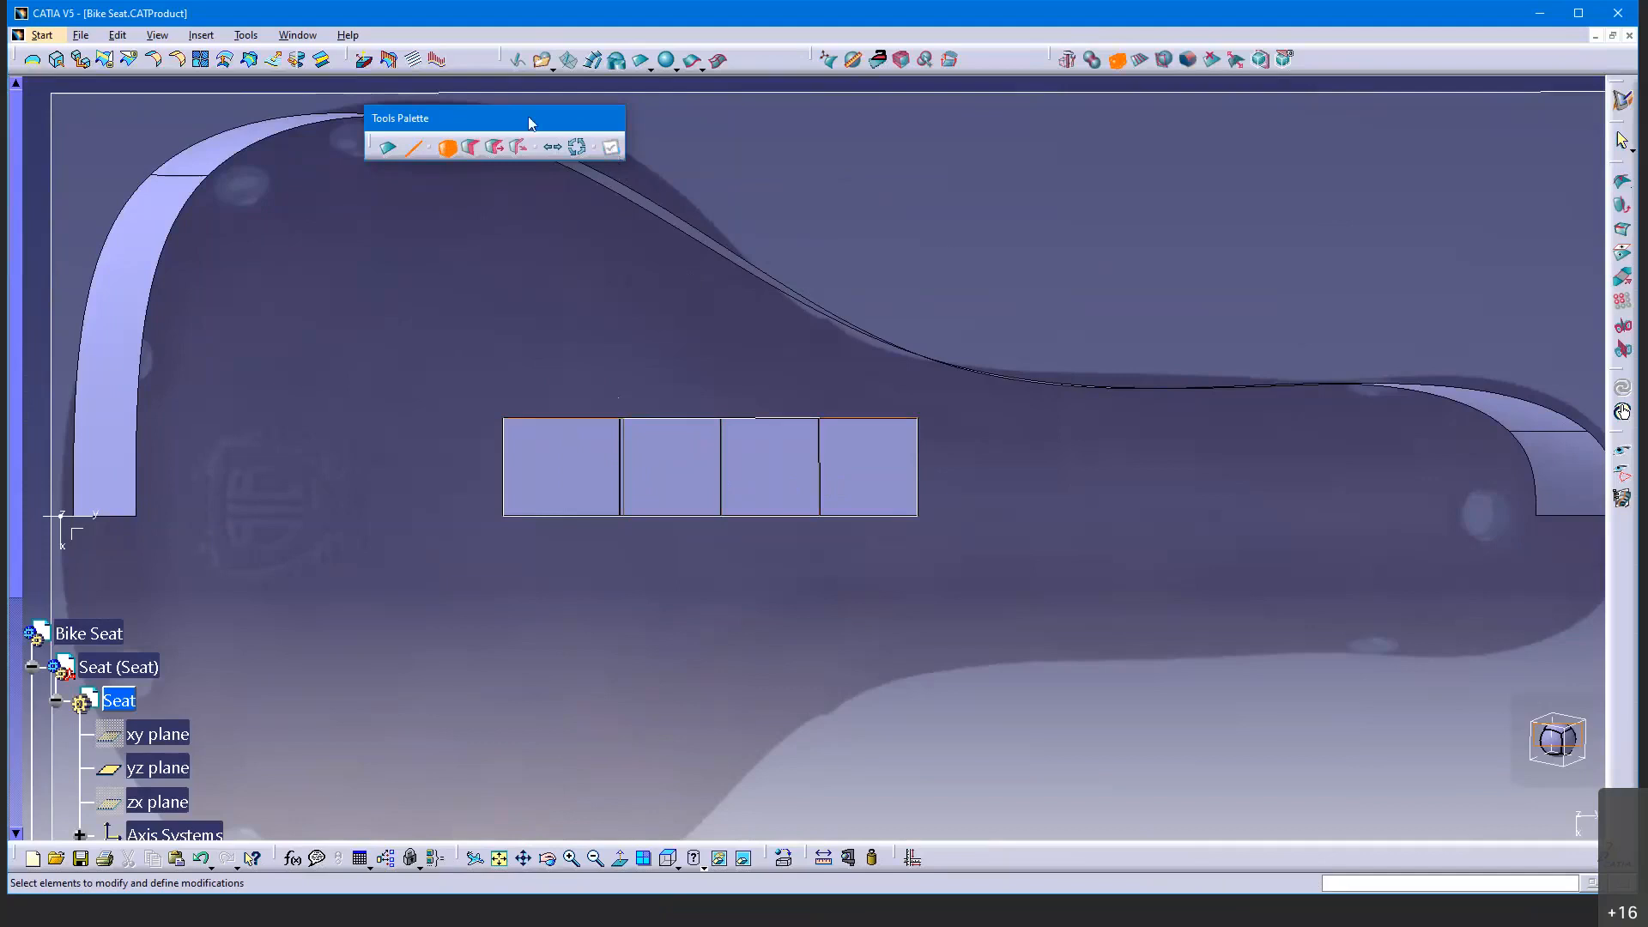
left_click_drag(570, 122, 1052, 161)
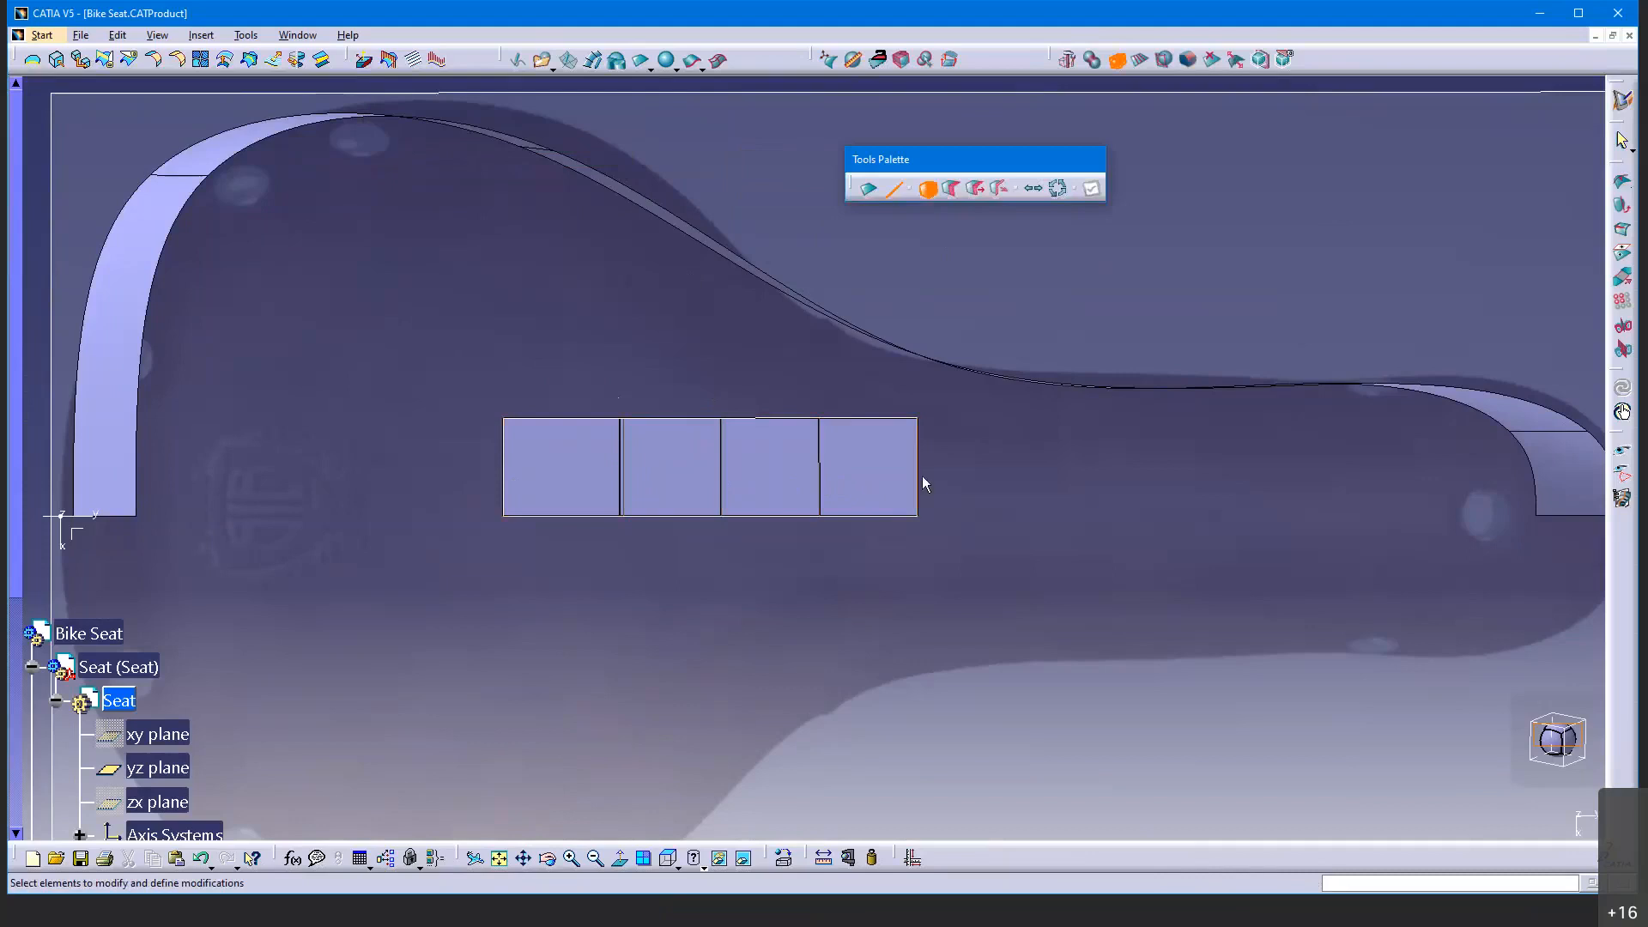
Examine the face strip and the curved side band from several 3D angles, ending in the top view
middle_click_drag(924, 514, 822, 476)
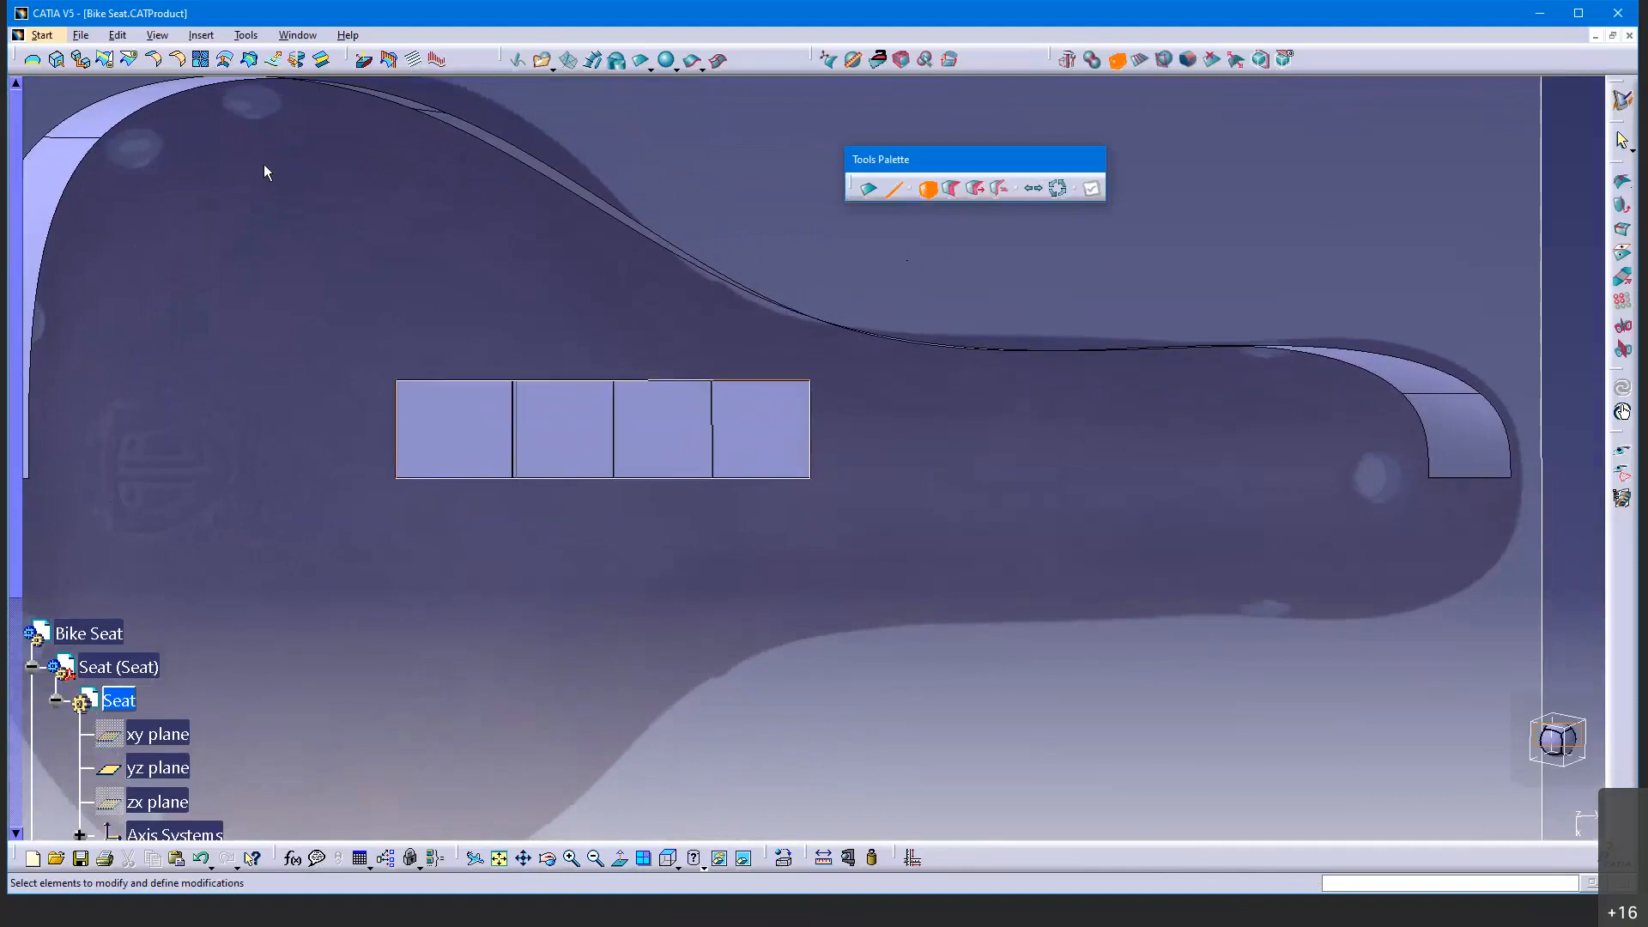
middle_click_drag(767, 687, 1049, 615)
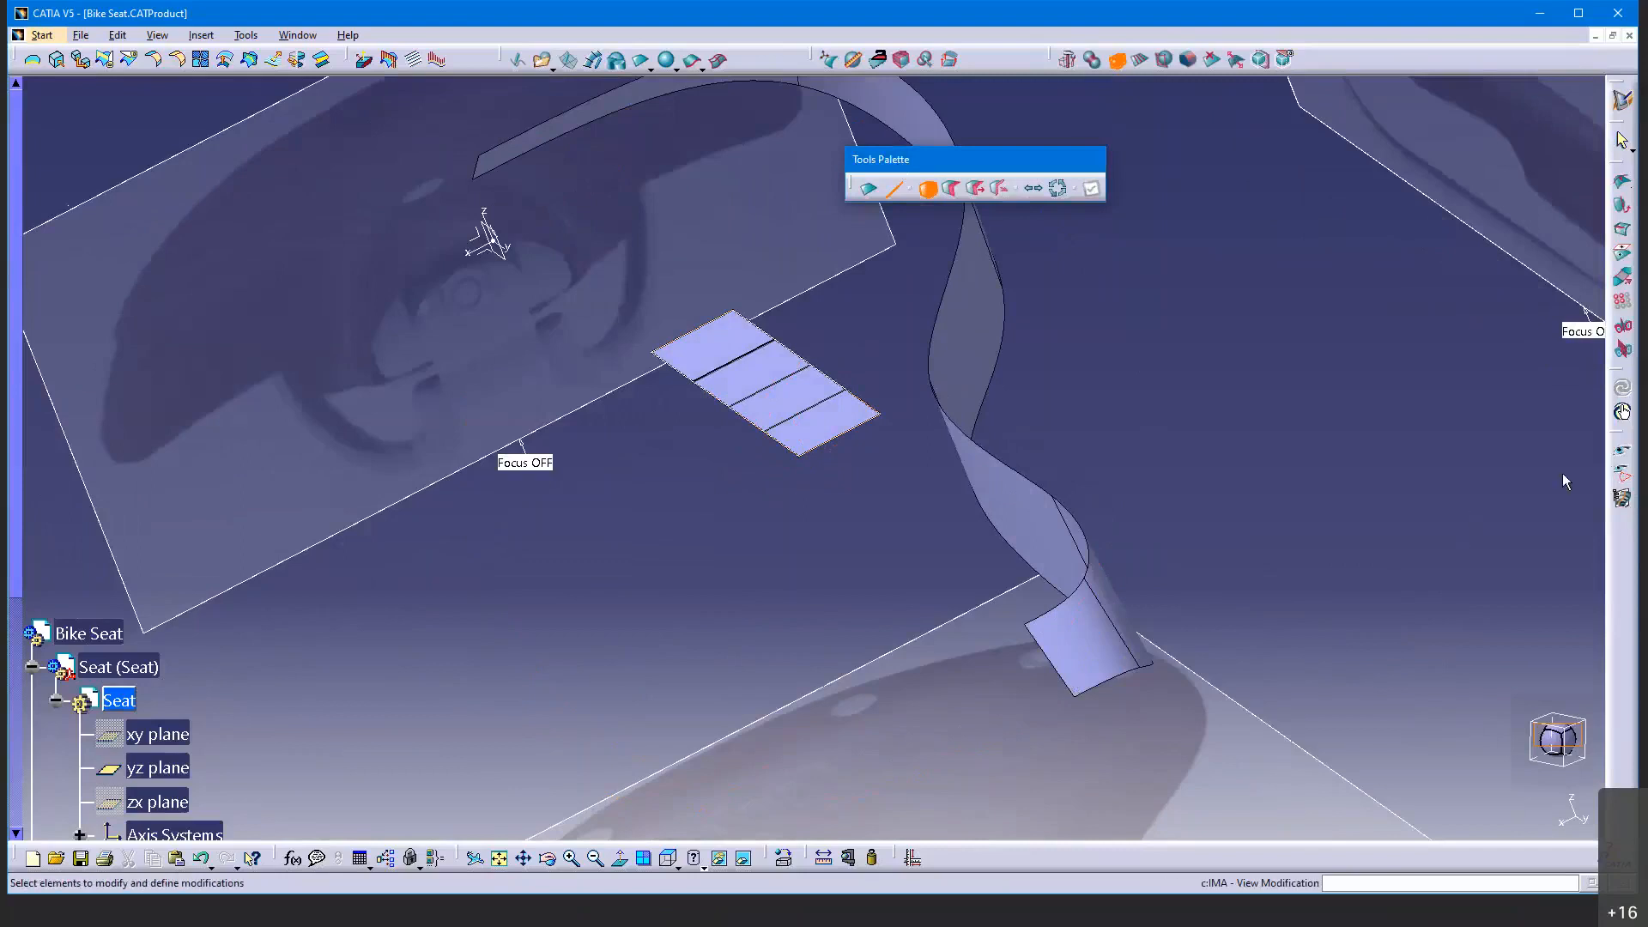
left_click(949, 60)
middle_click_drag(735, 494, 795, 635)
middle_click_drag(386, 481, 729, 376)
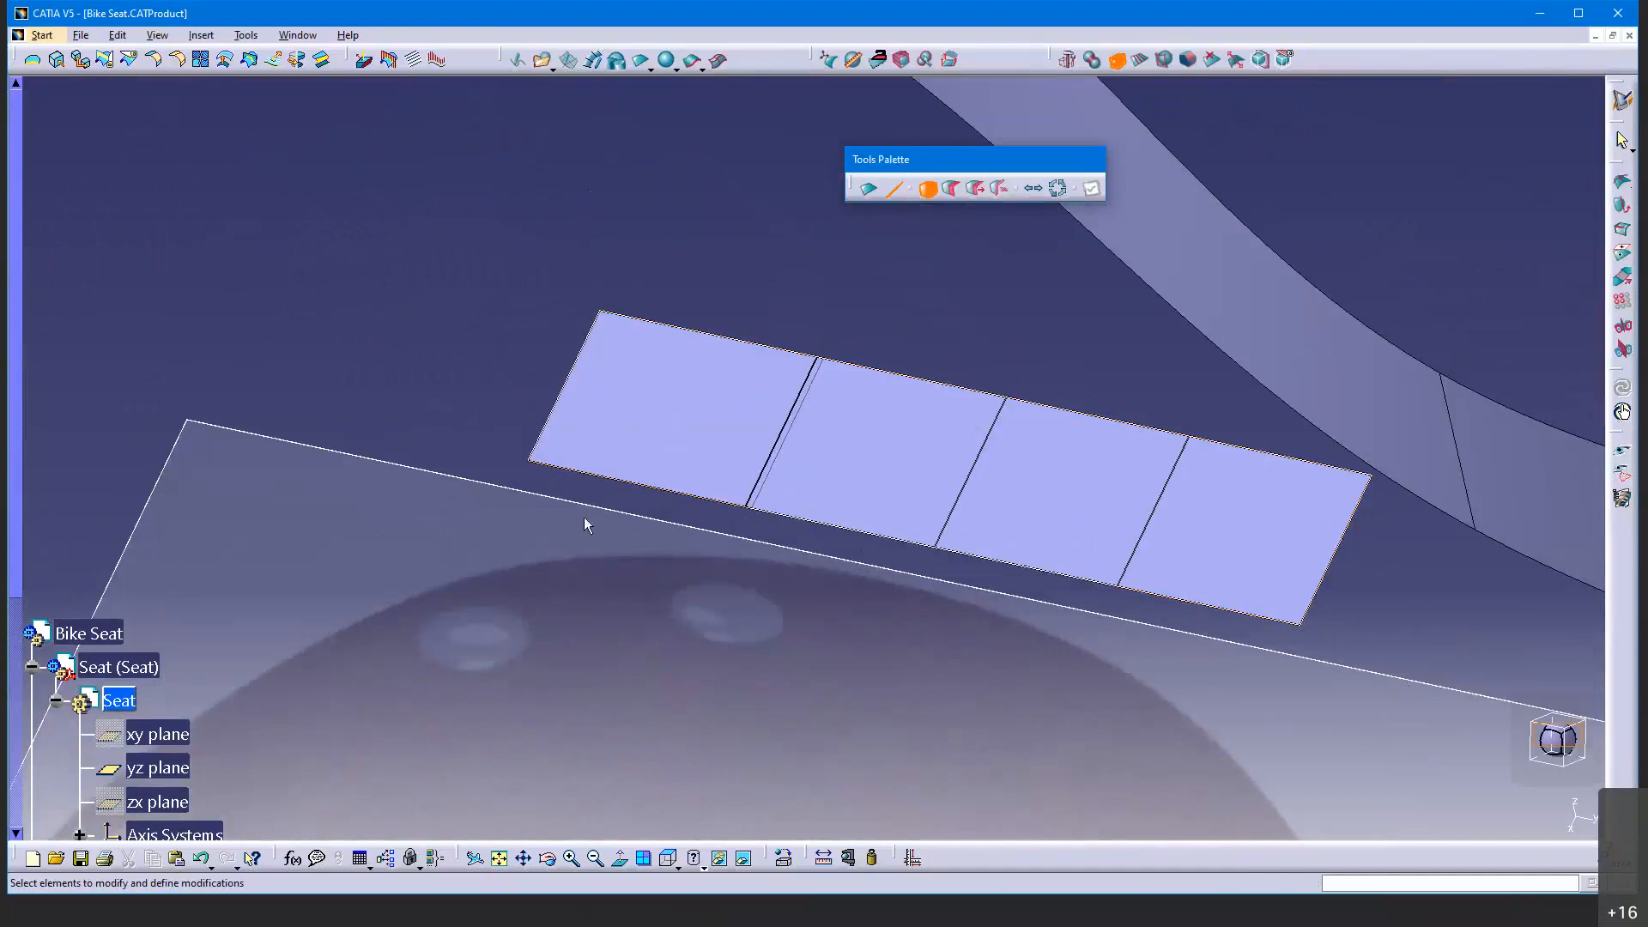
middle_click_drag(581, 520, 493, 712)
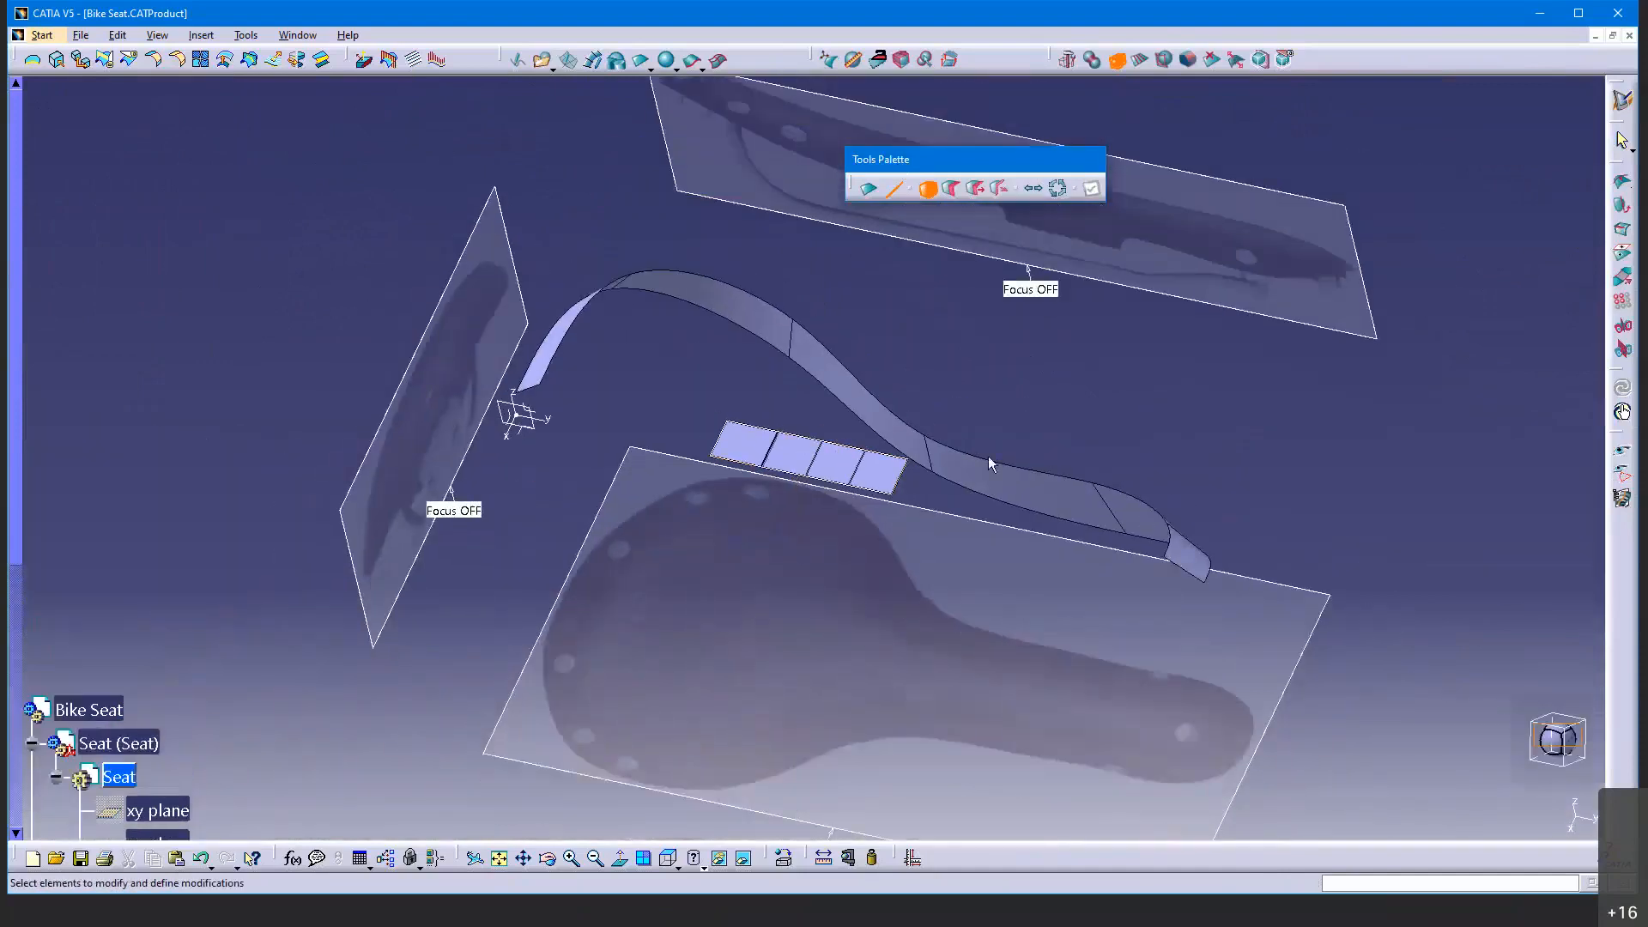
middle_click_drag(1032, 611, 720, 501)
mouse_move(943, 595)
middle_mouse_down()
mouse_move(864, 662)
mouse_move(614, 662)
mouse_move(644, 578)
mouse_move(626, 574)
mouse_move(761, 577)
mouse_move(662, 633)
mouse_move(644, 592)
mouse_move(719, 612)
mouse_move(758, 655)
mouse_move(884, 666)
mouse_move(892, 688)
mouse_move(758, 732)
mouse_move(887, 482)
middle_mouse_up()
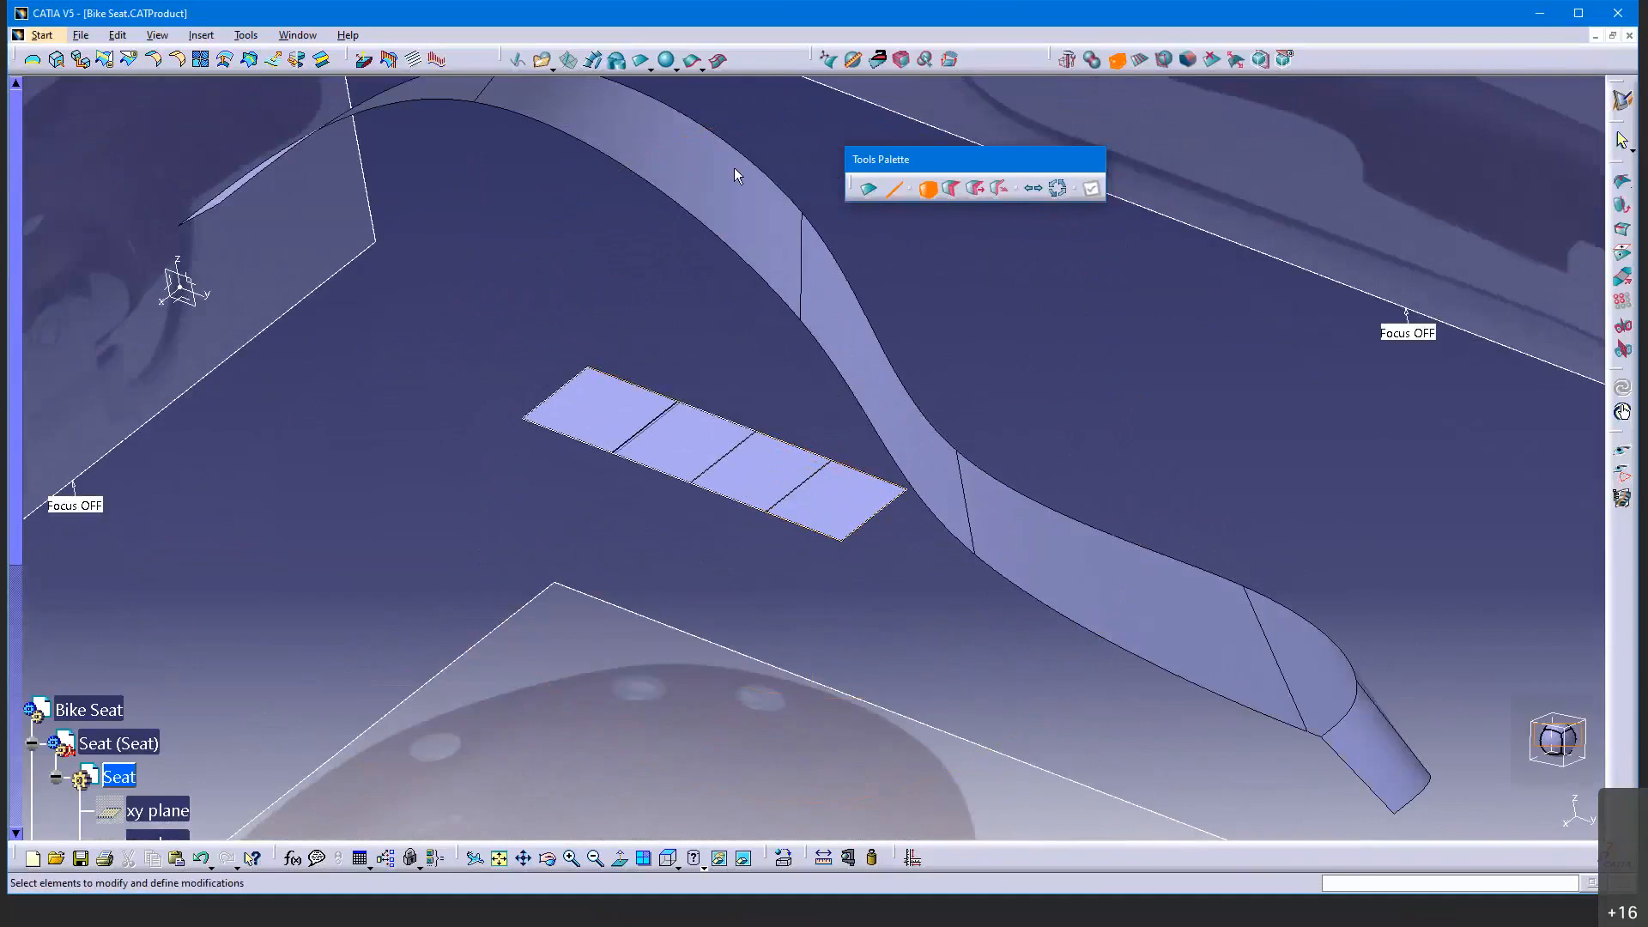
left_click(668, 863)
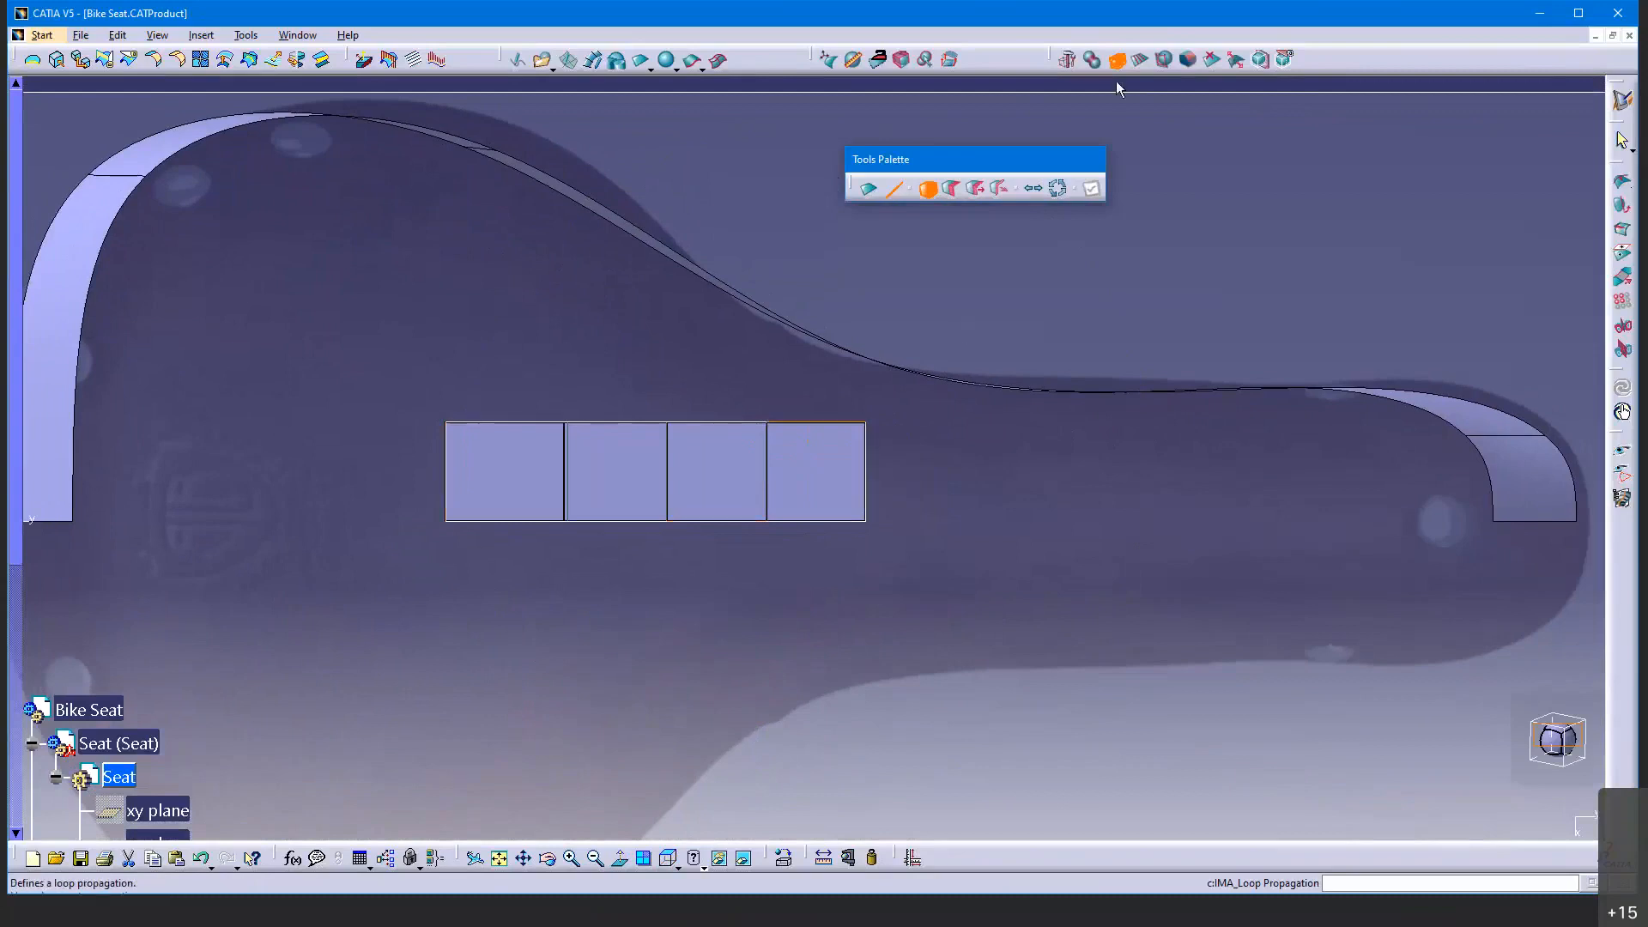
Cut the four-face strip lengthwise with one section, splitting it into two rows of faces
left_click(1139, 65)
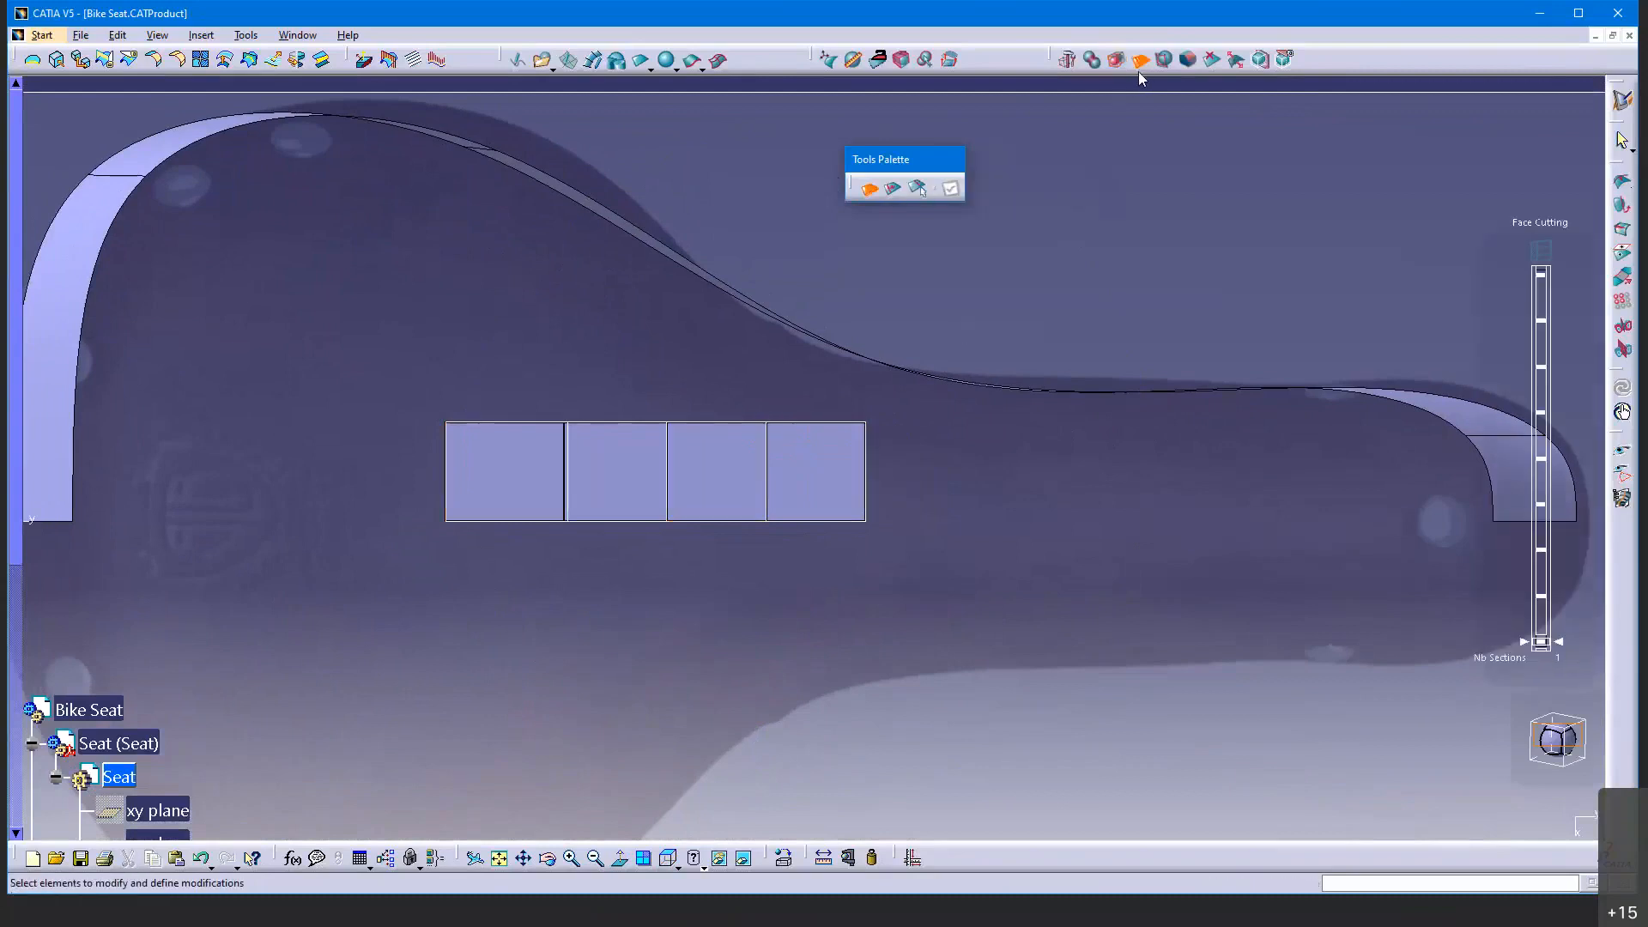
left_click(865, 479)
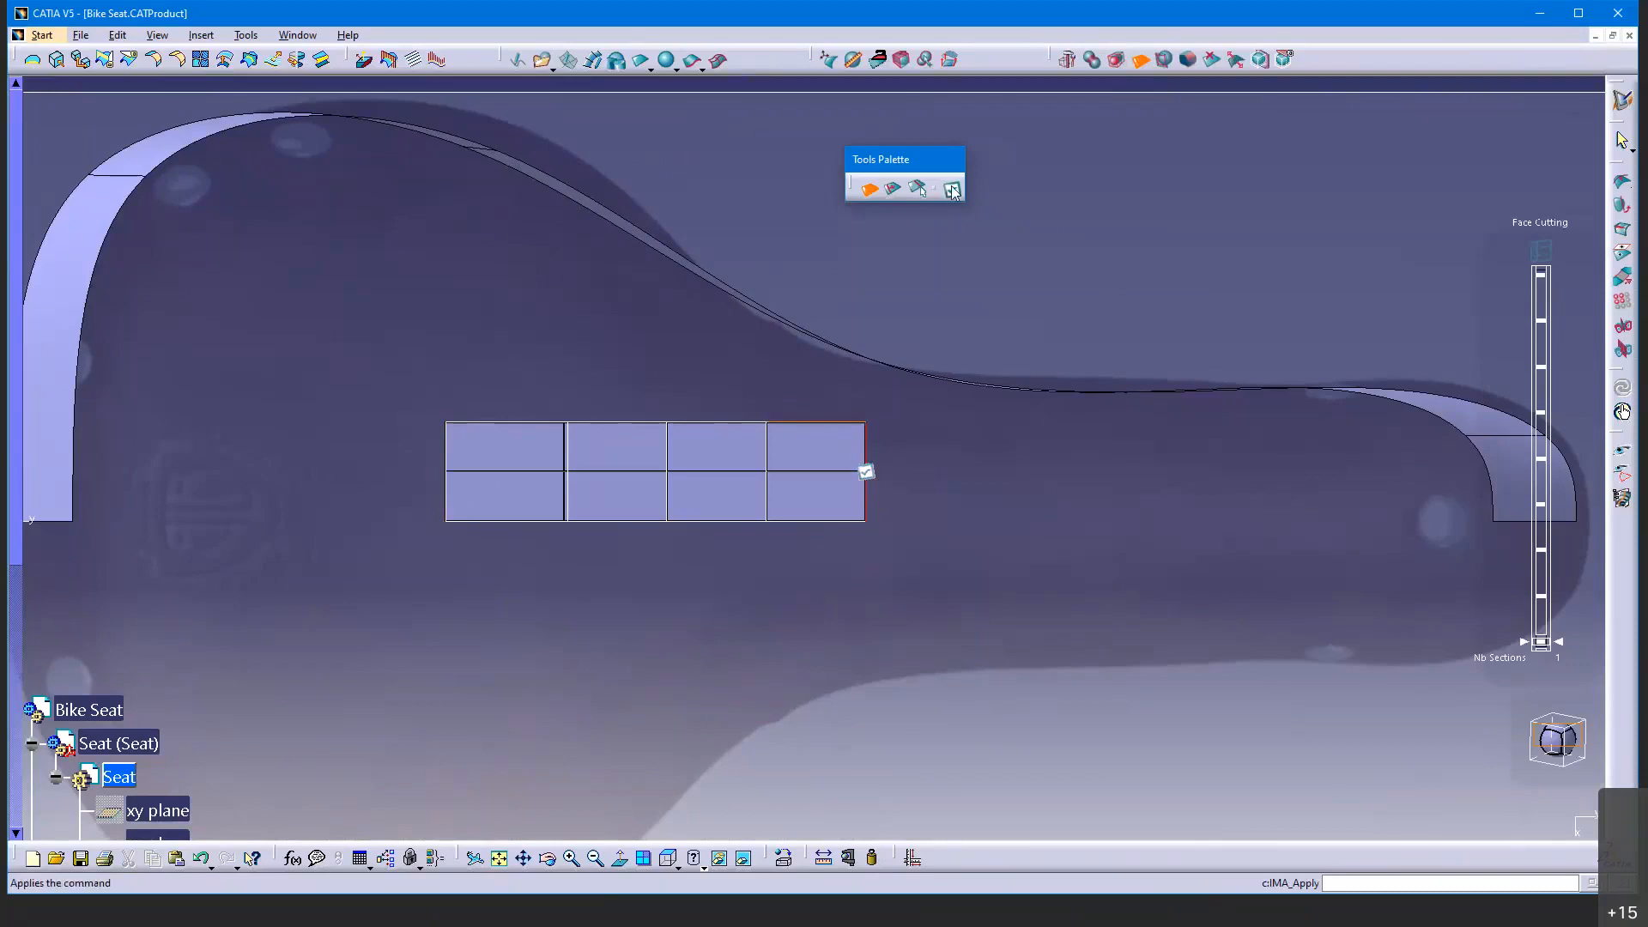
left_click(951, 188)
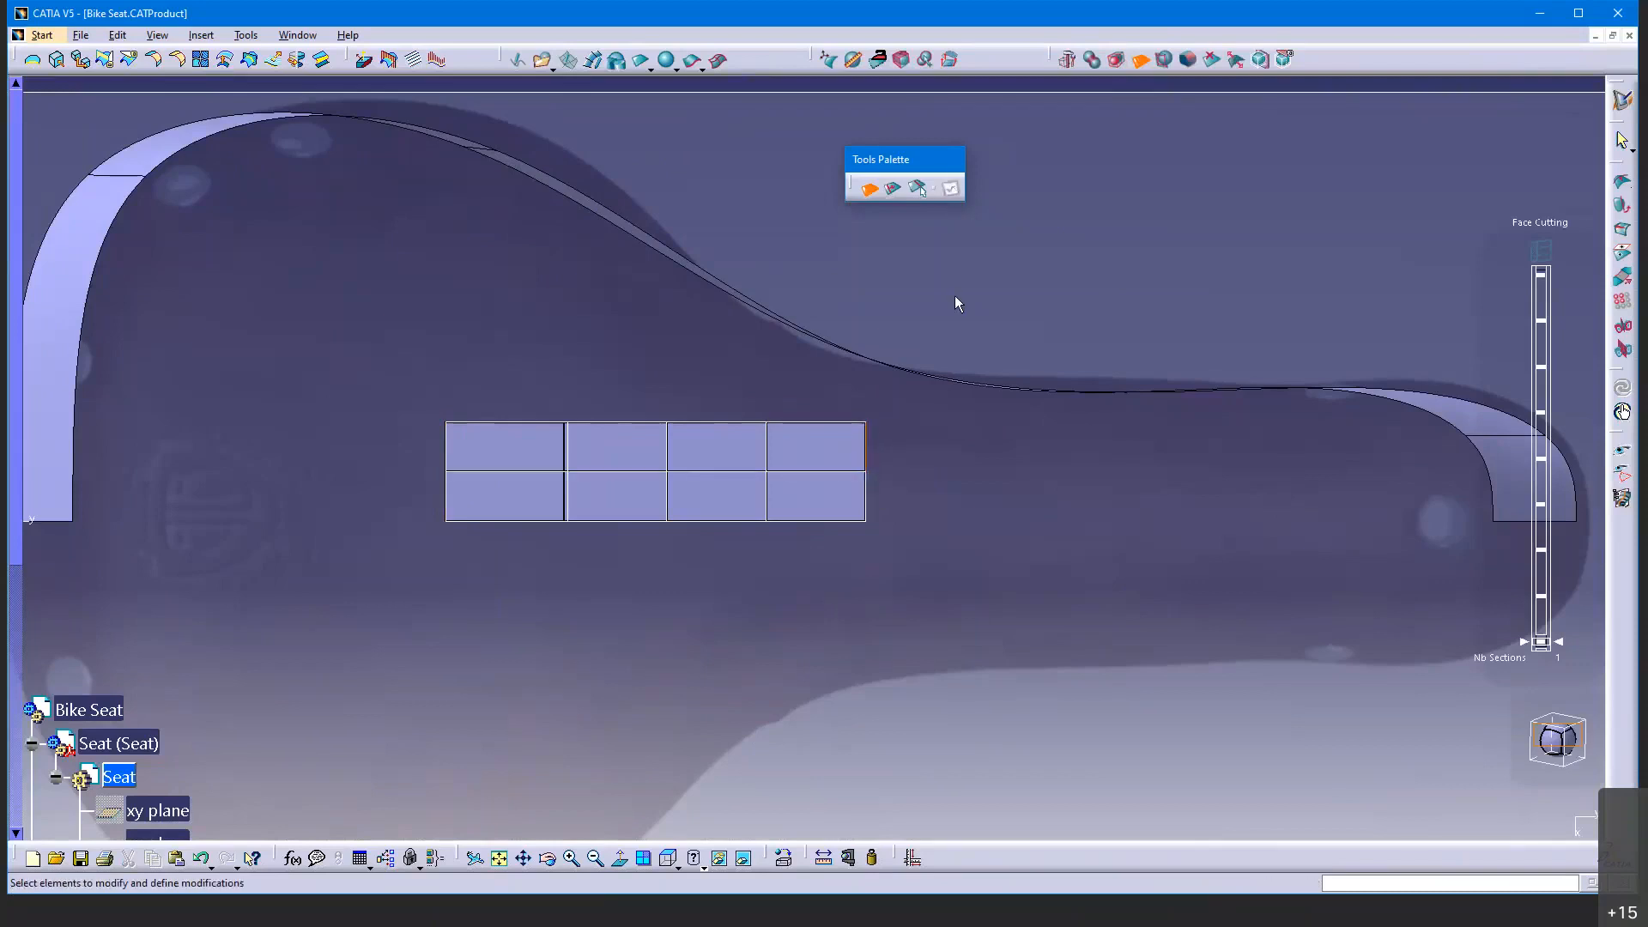
middle_click_drag(925, 433, 1031, 431)
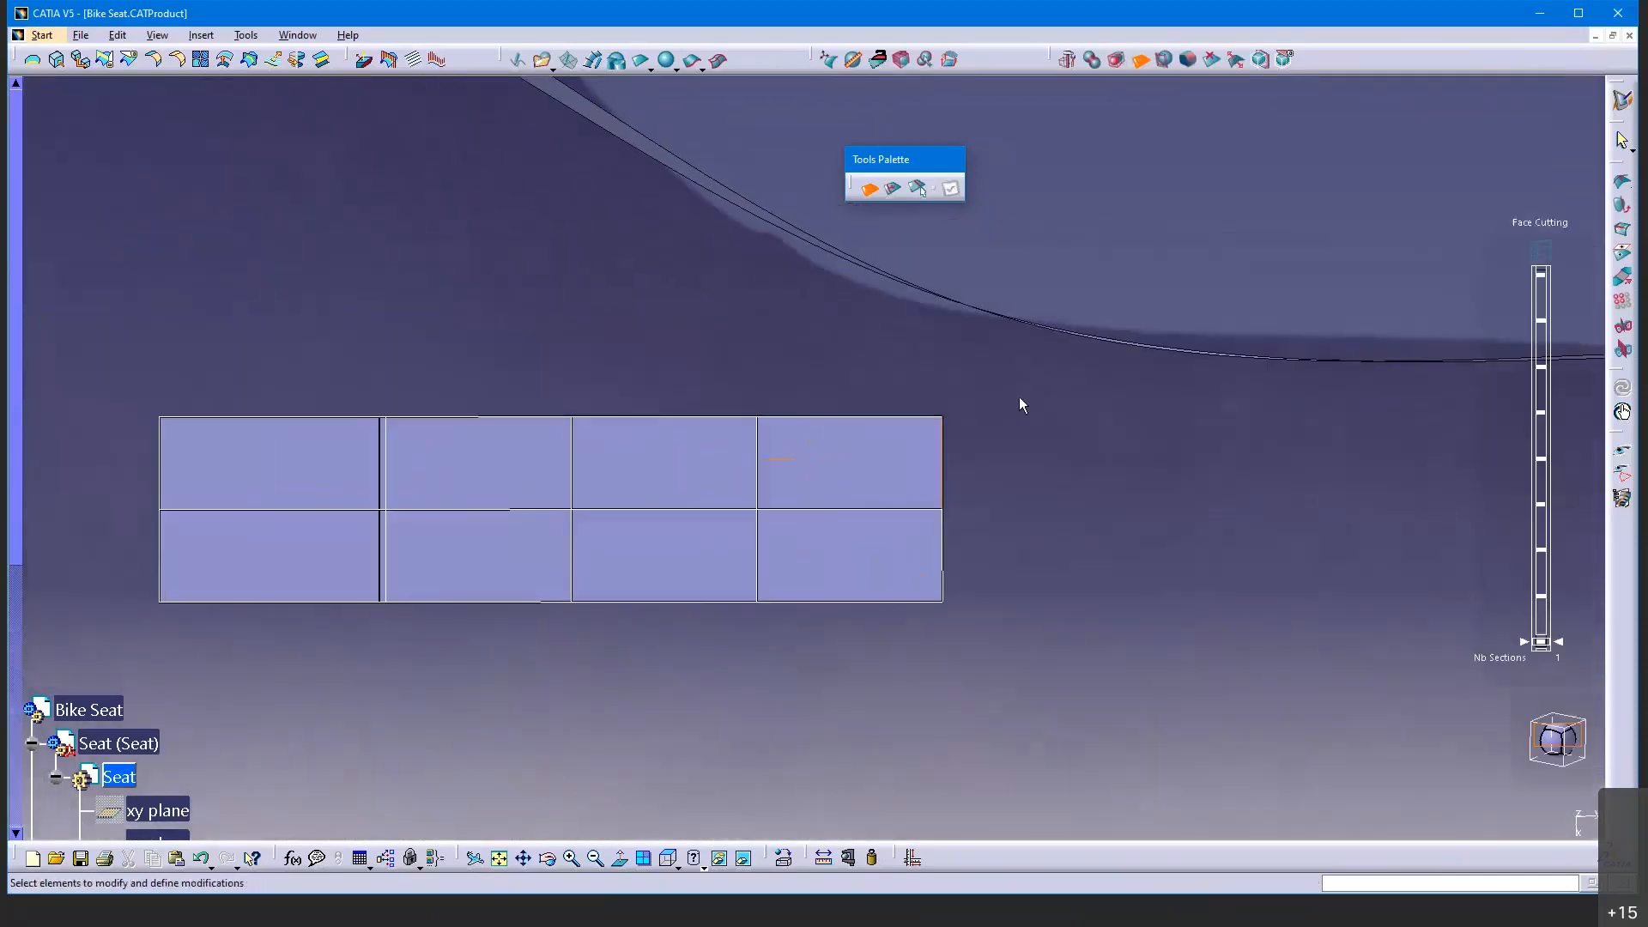
Stretch the strip's outer nose-side corner vertex along the strip toward the nose, giving that end a slanted edge
left_click(827, 59)
left_click_drag(970, 156, 286, 146)
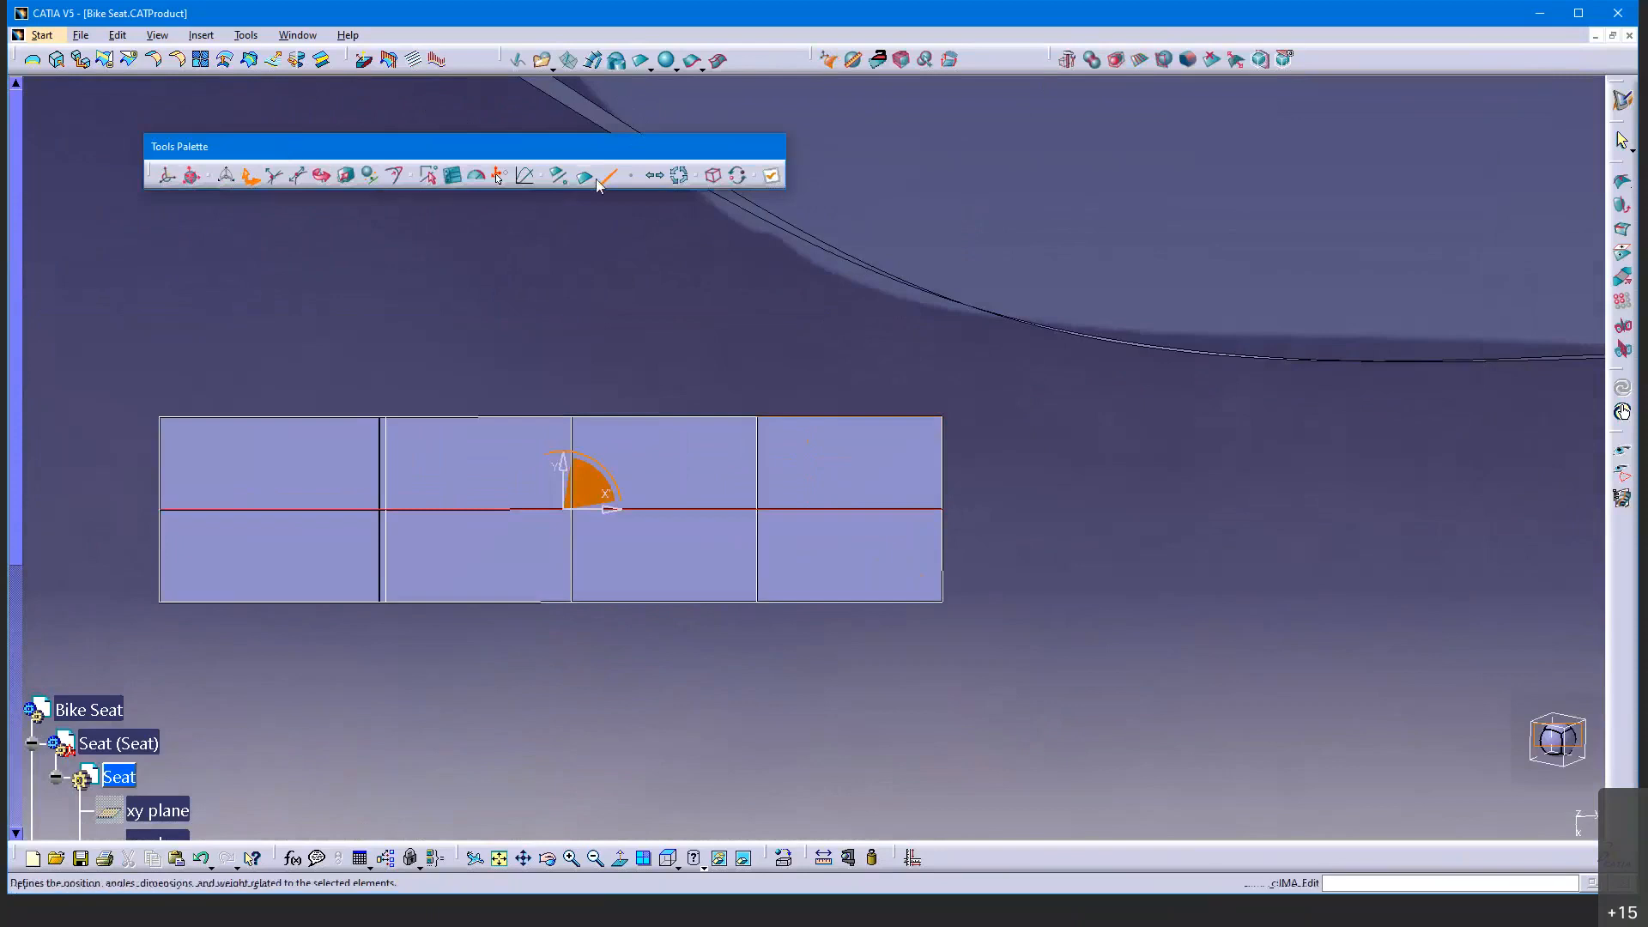
left_click(632, 178)
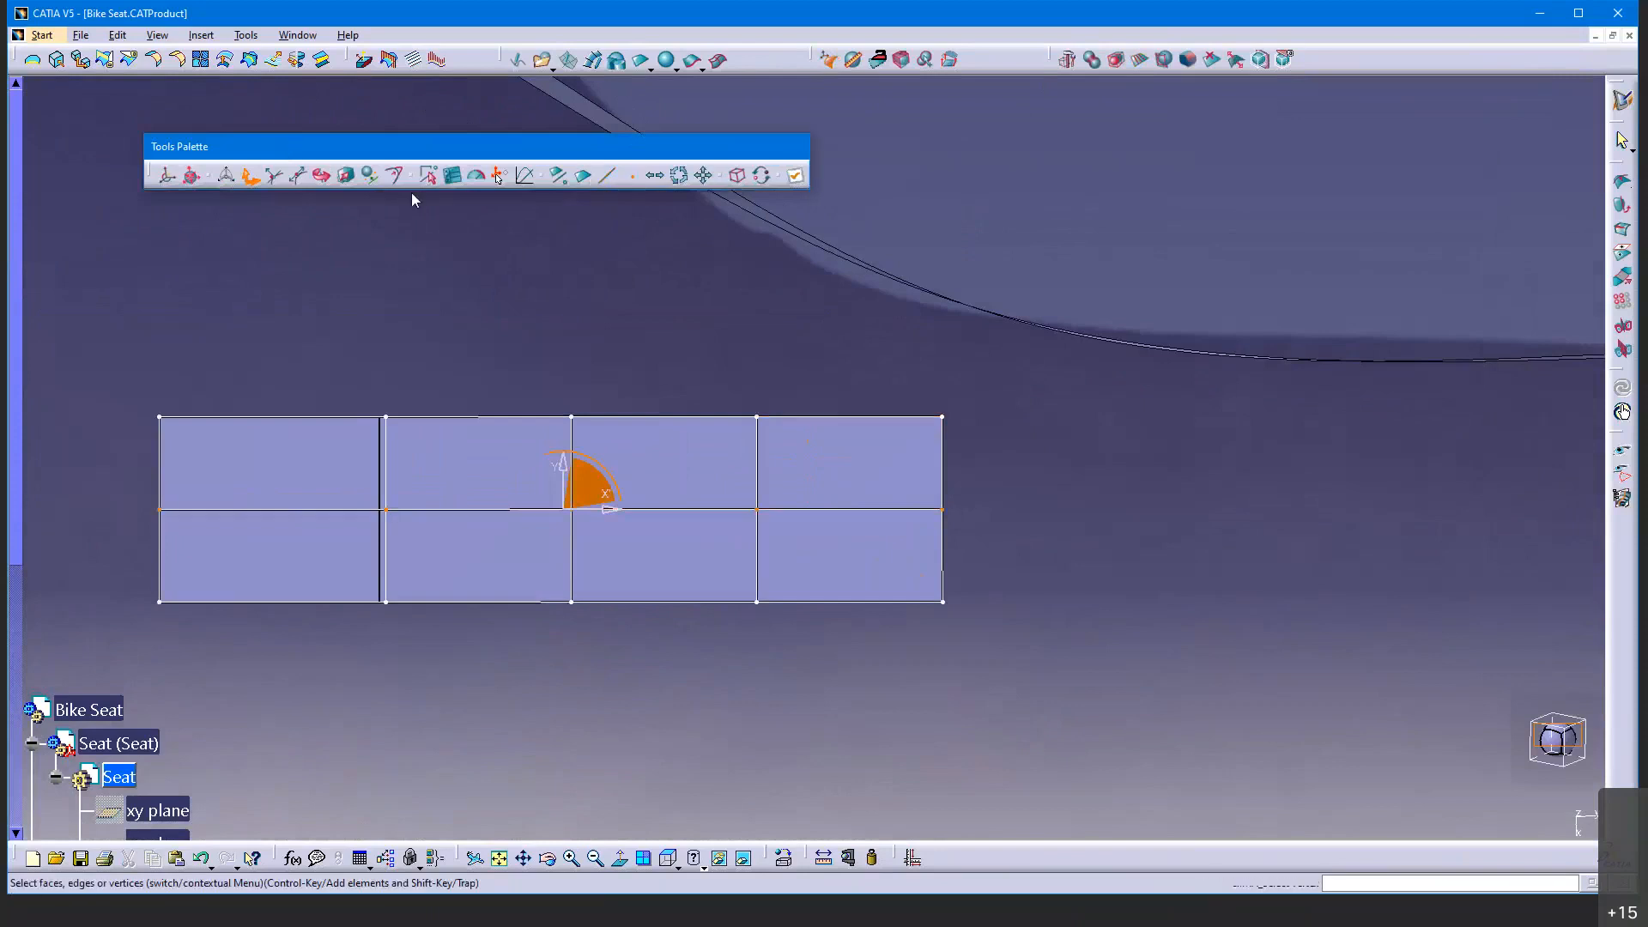
left_click(942, 416)
left_click_drag(987, 421, 1100, 434)
middle_click_drag(1088, 481, 1196, 480)
middle_click_drag(1011, 729, 964, 691)
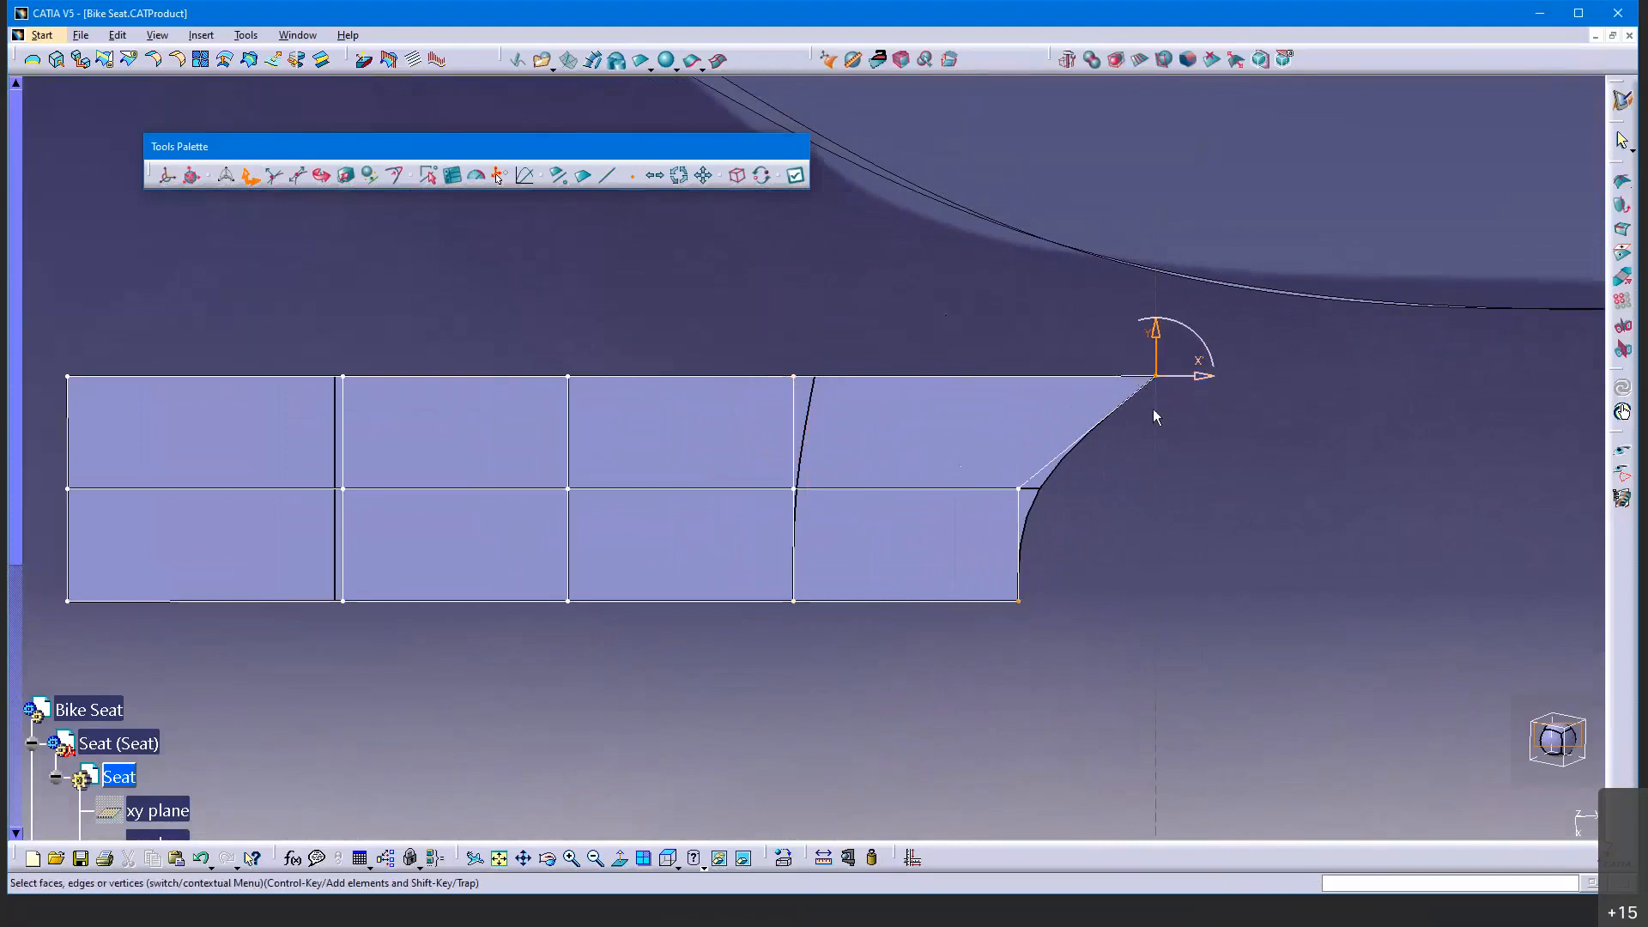
Extrude the two nose-end edges into a corner face and move its free vertex down to the centreline
left_click(1117, 60)
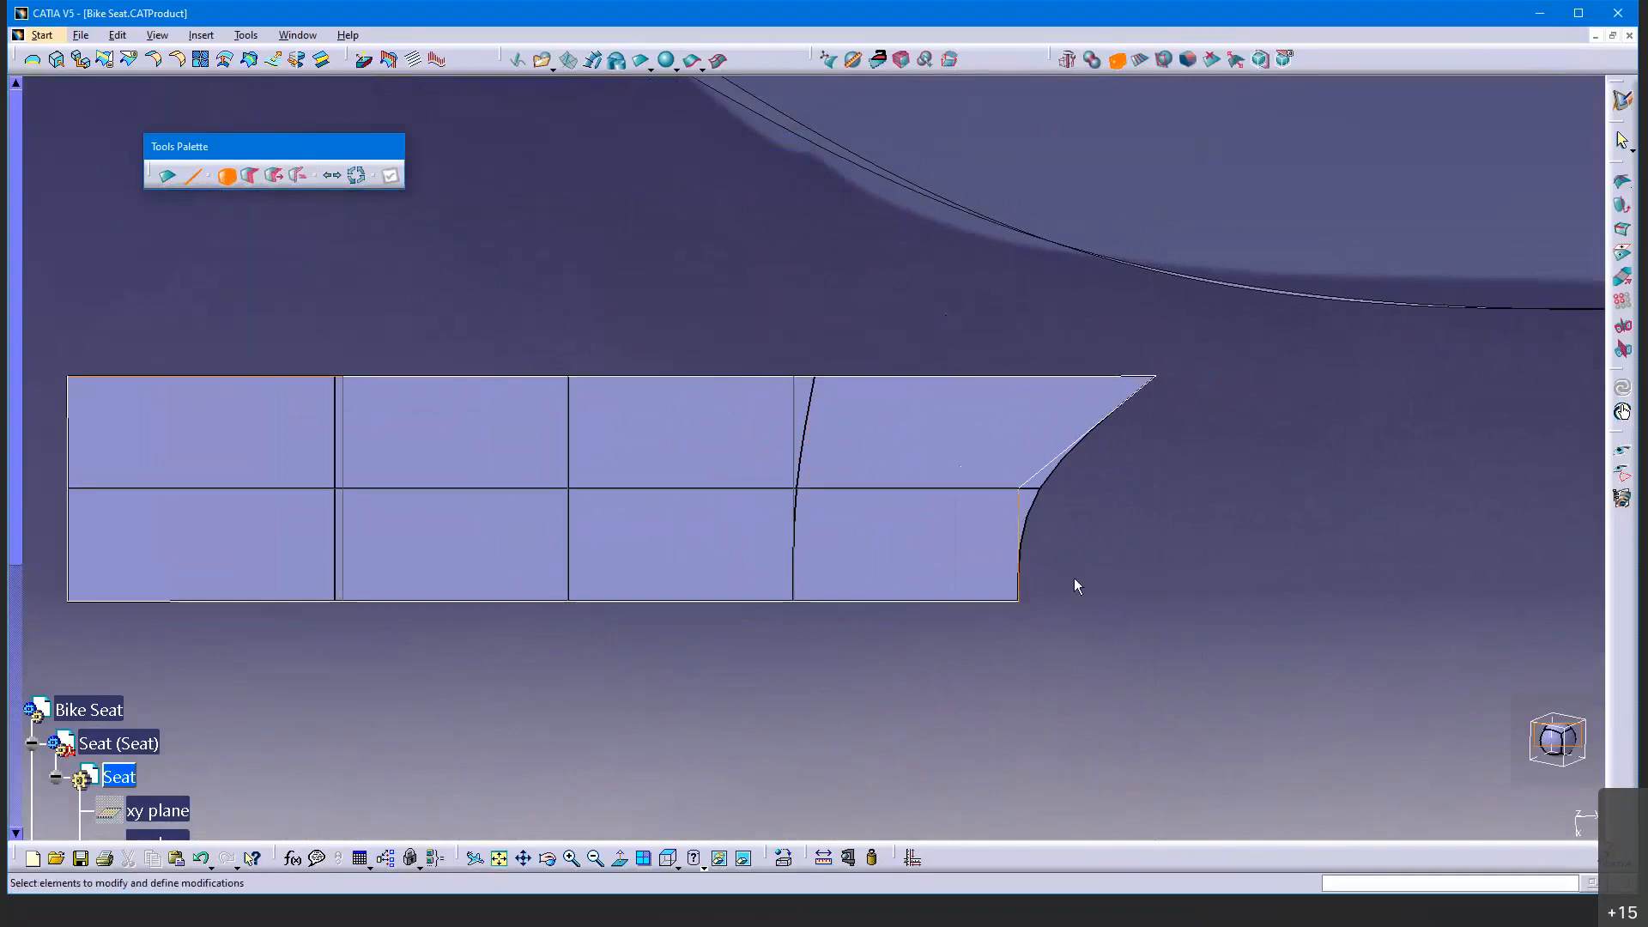
left_click(1018, 549)
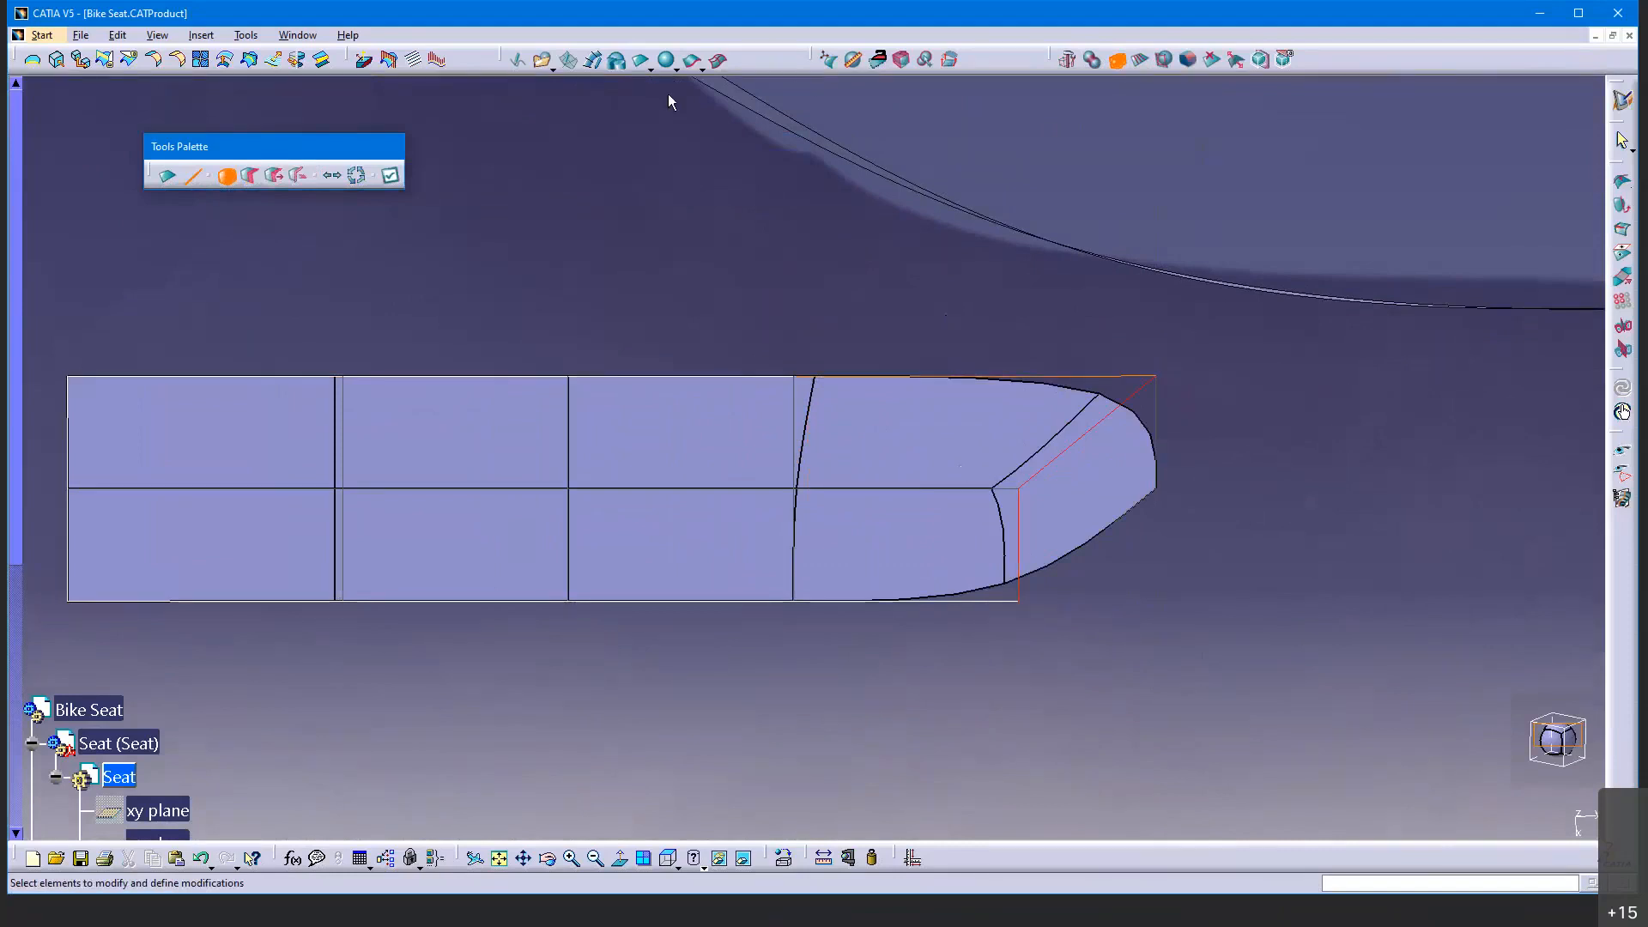
left_click(828, 60)
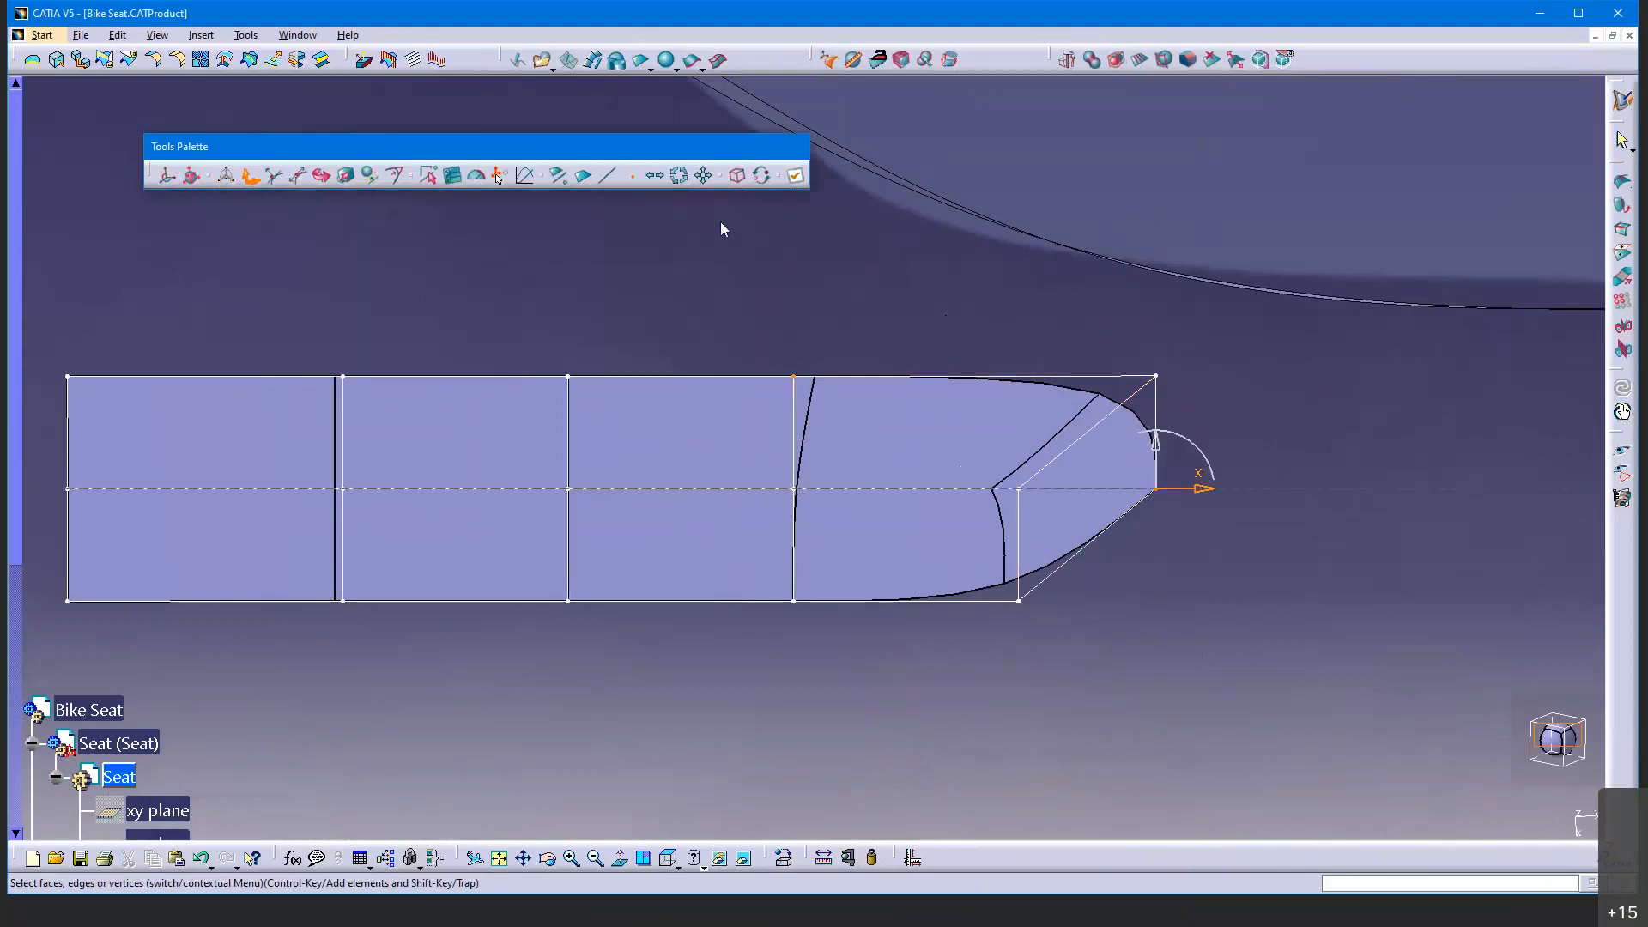
left_click_drag(1156, 452, 1183, 568)
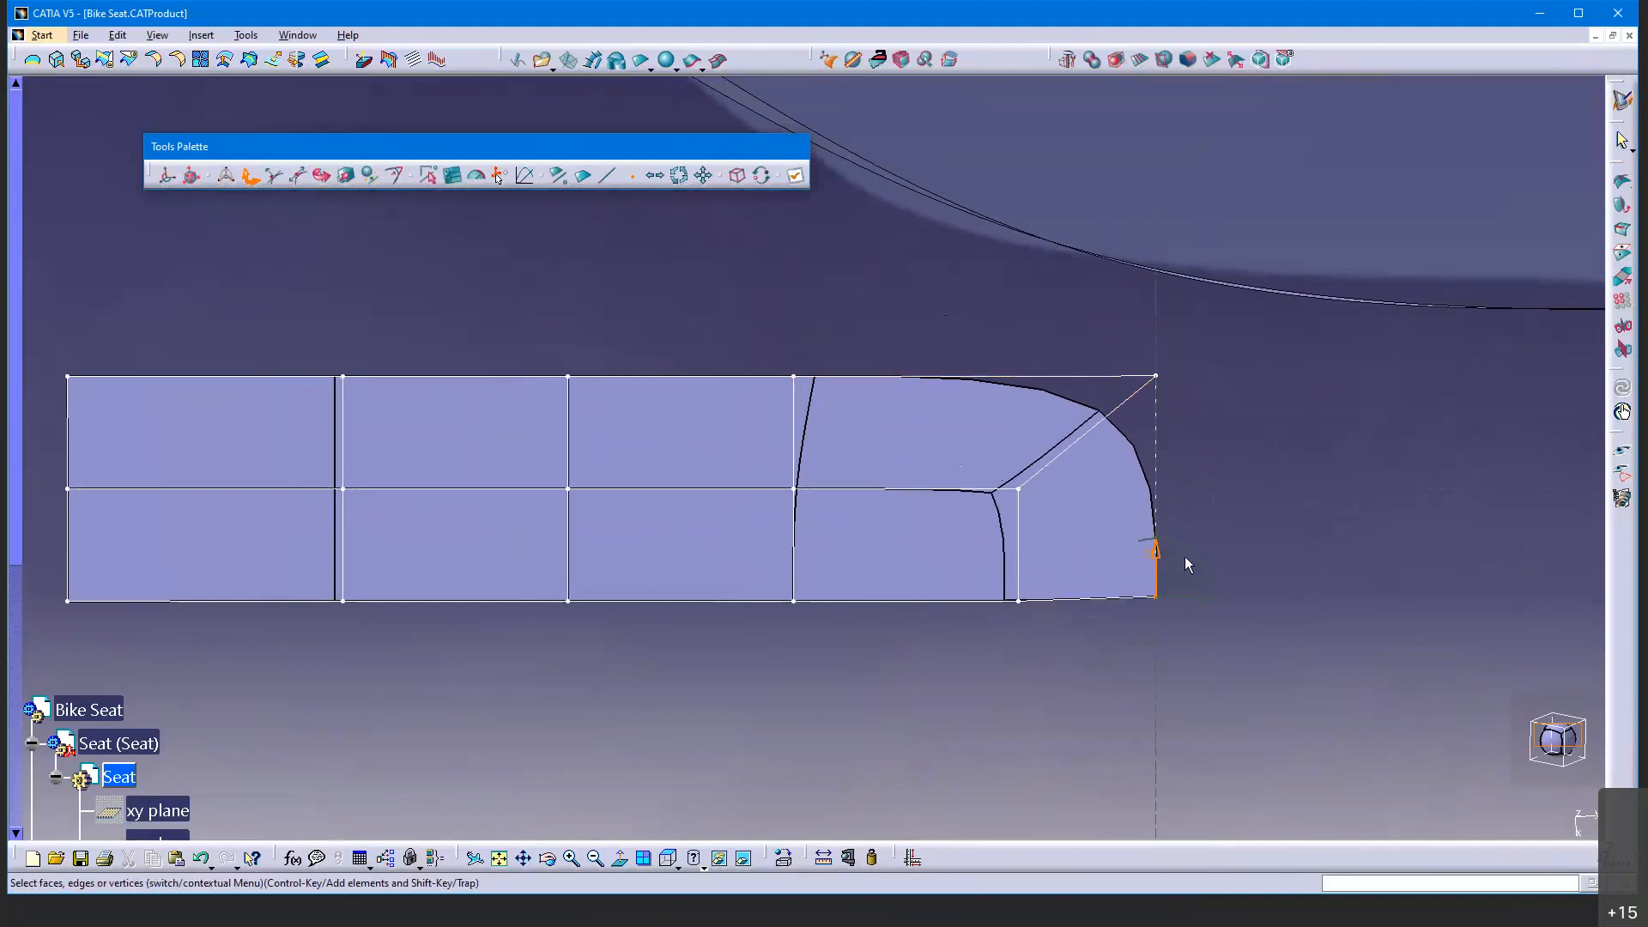
middle_click_drag(1048, 703, 1198, 719)
scroll(1198, 719, "up", 1)
left_click_drag(1208, 516, 1205, 383)
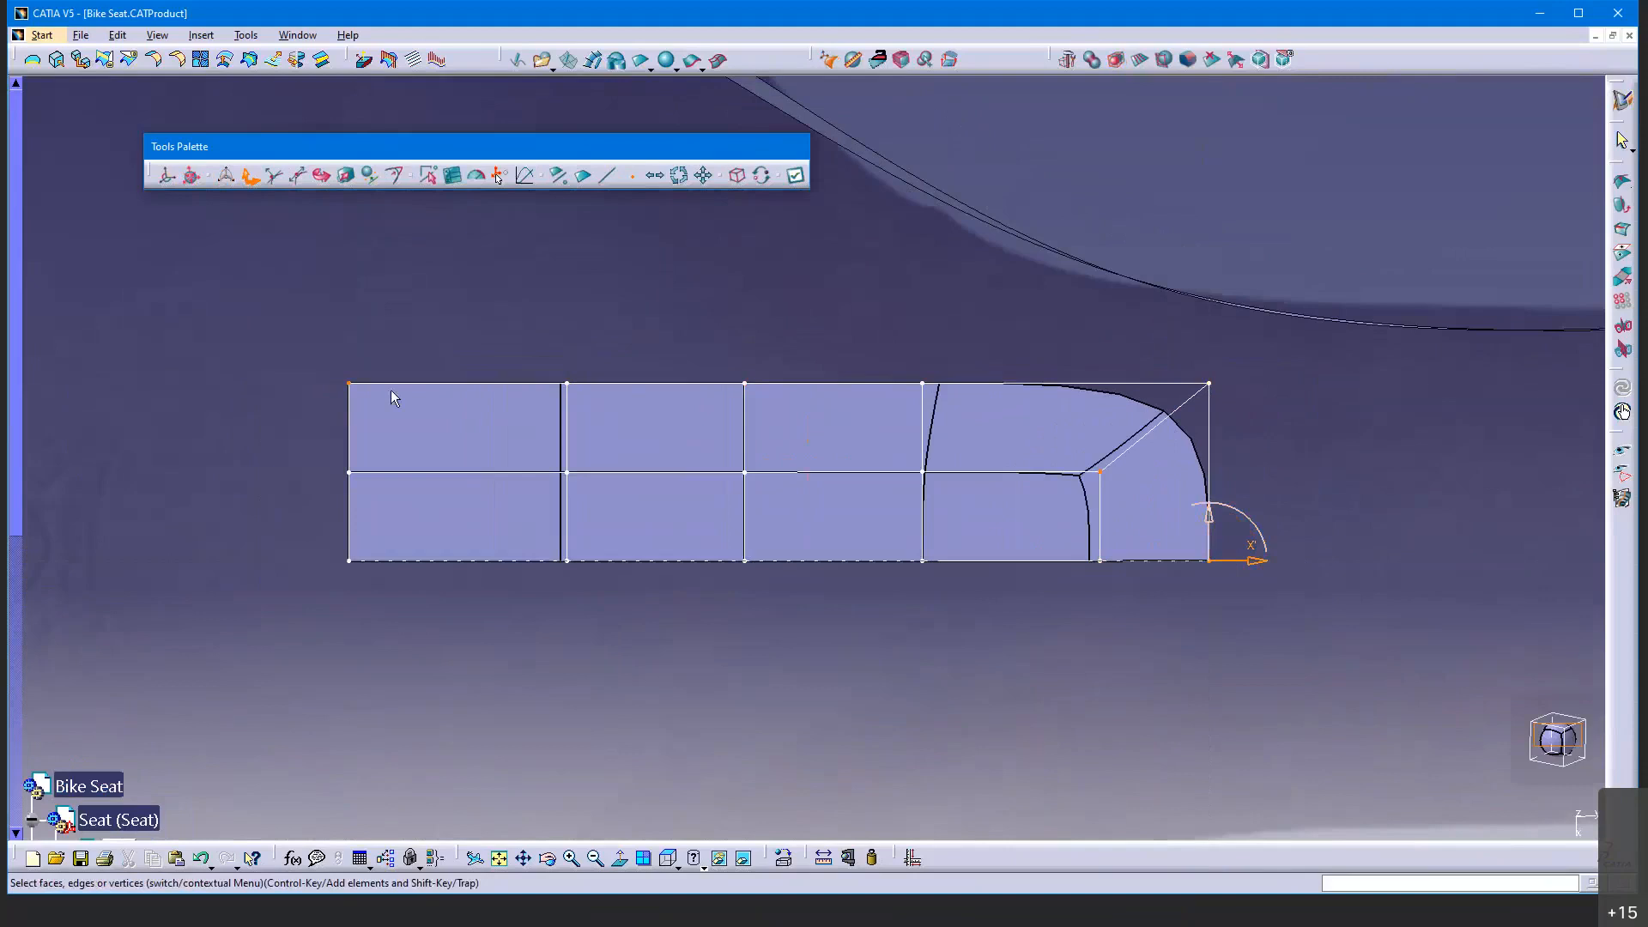
left_click_drag(1212, 531, 1078, 383)
Stretch the strip's outer rear corner vertex rearward and extrude the two rear-end edges in Fill mode
left_click(349, 383)
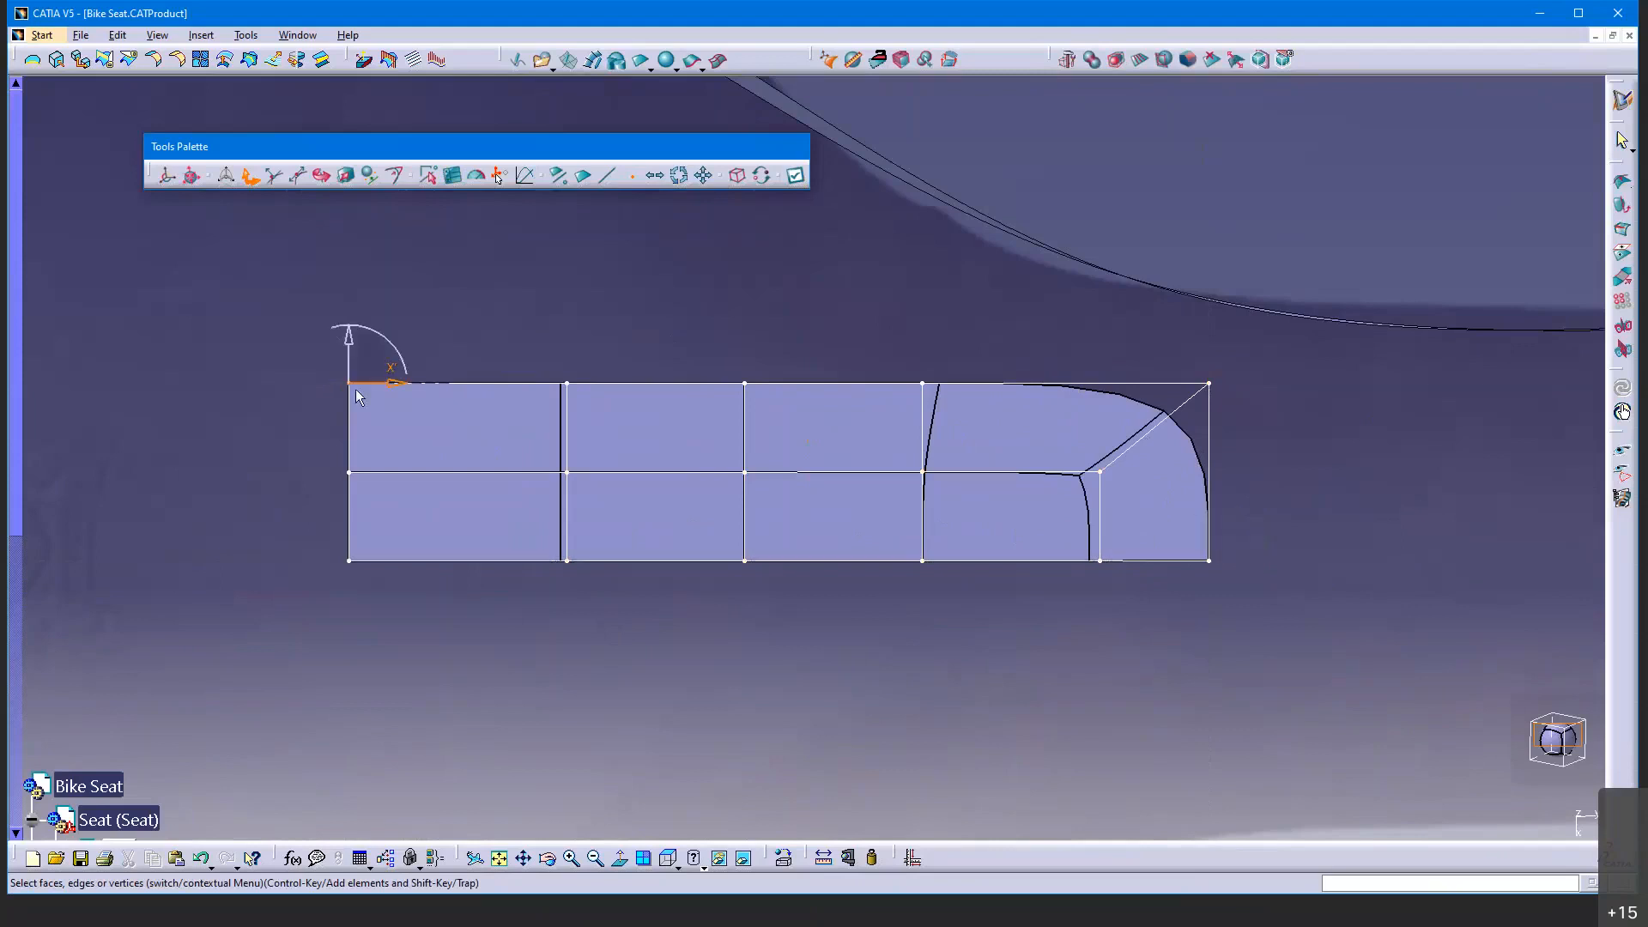
left_click_drag(400, 391, 275, 393)
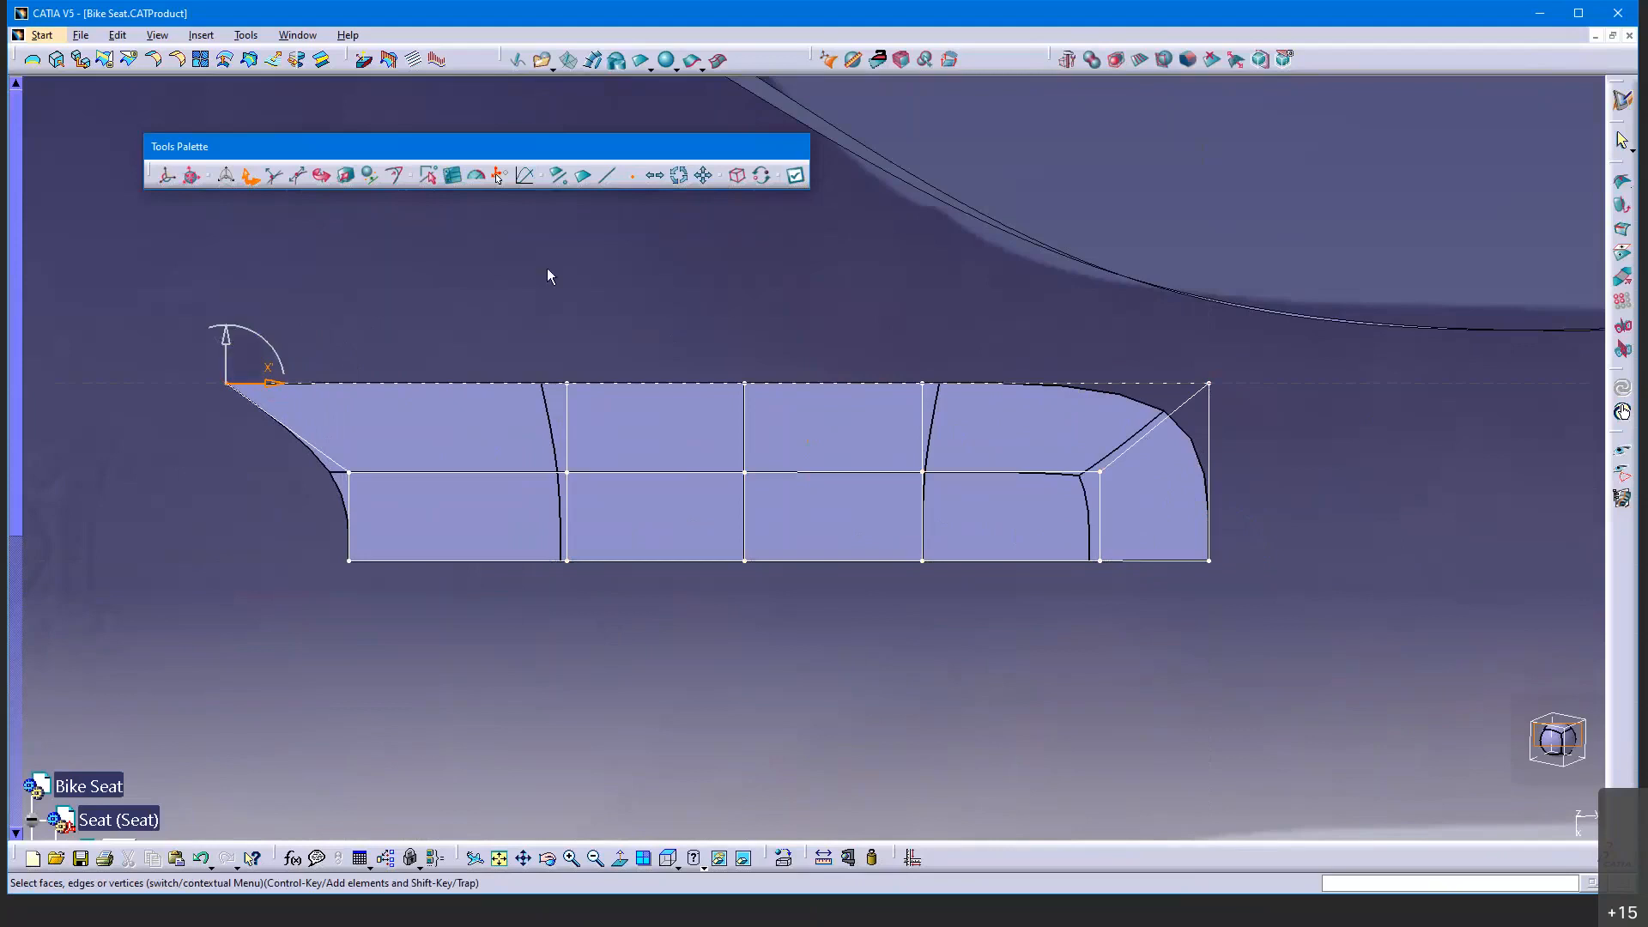
left_click(1117, 60)
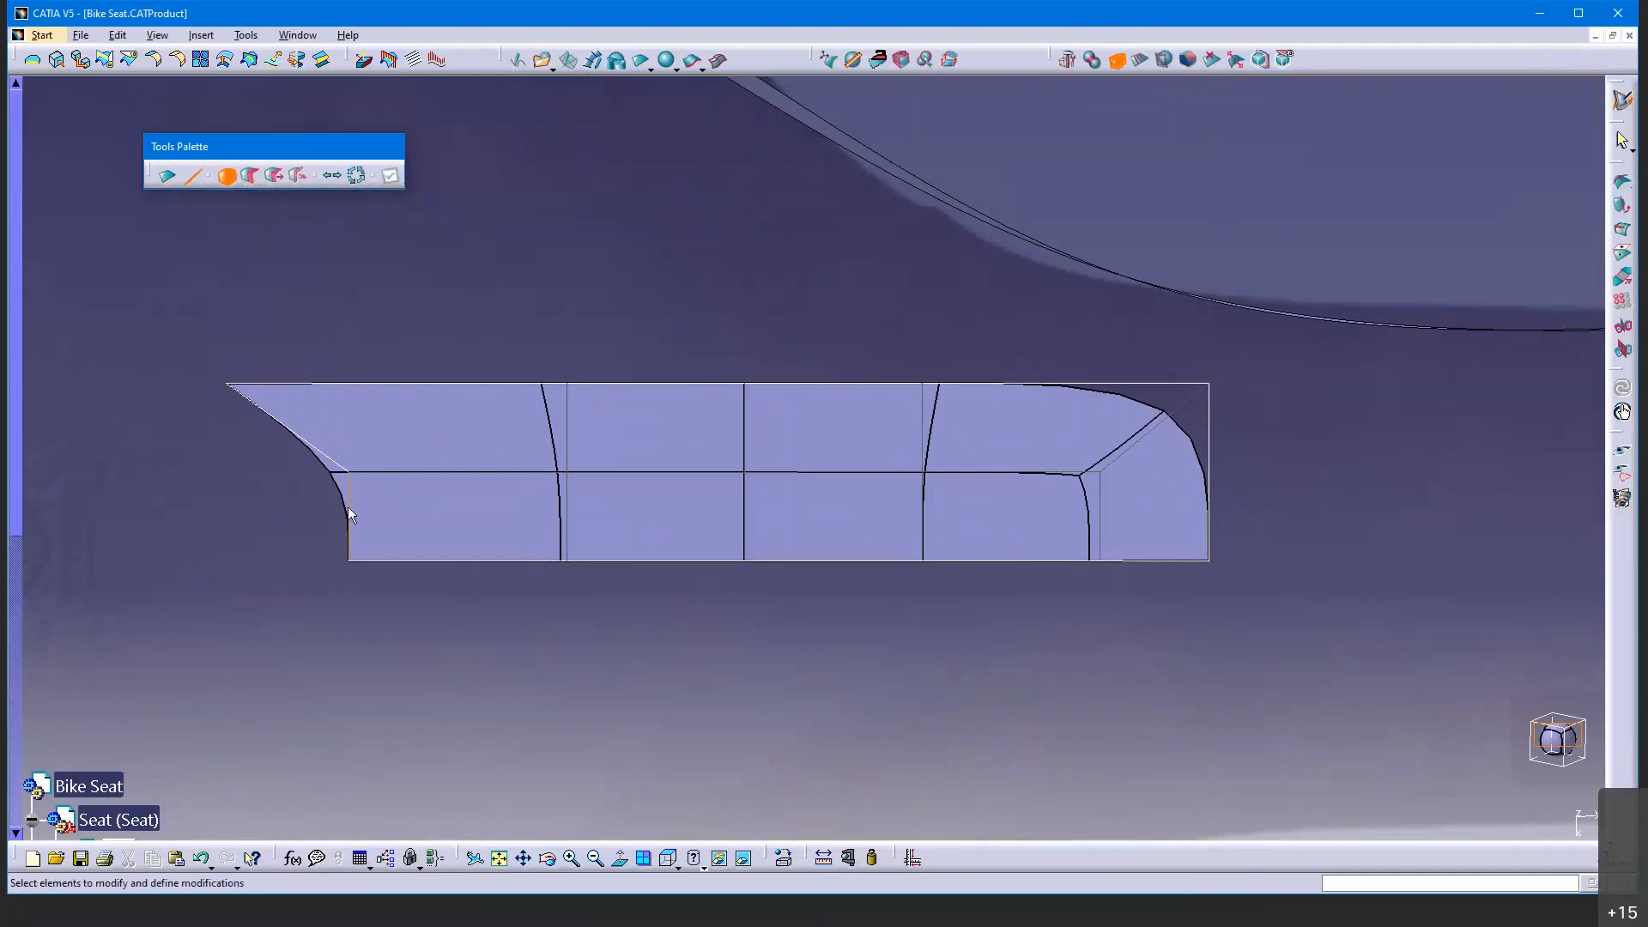
left_click(348, 507)
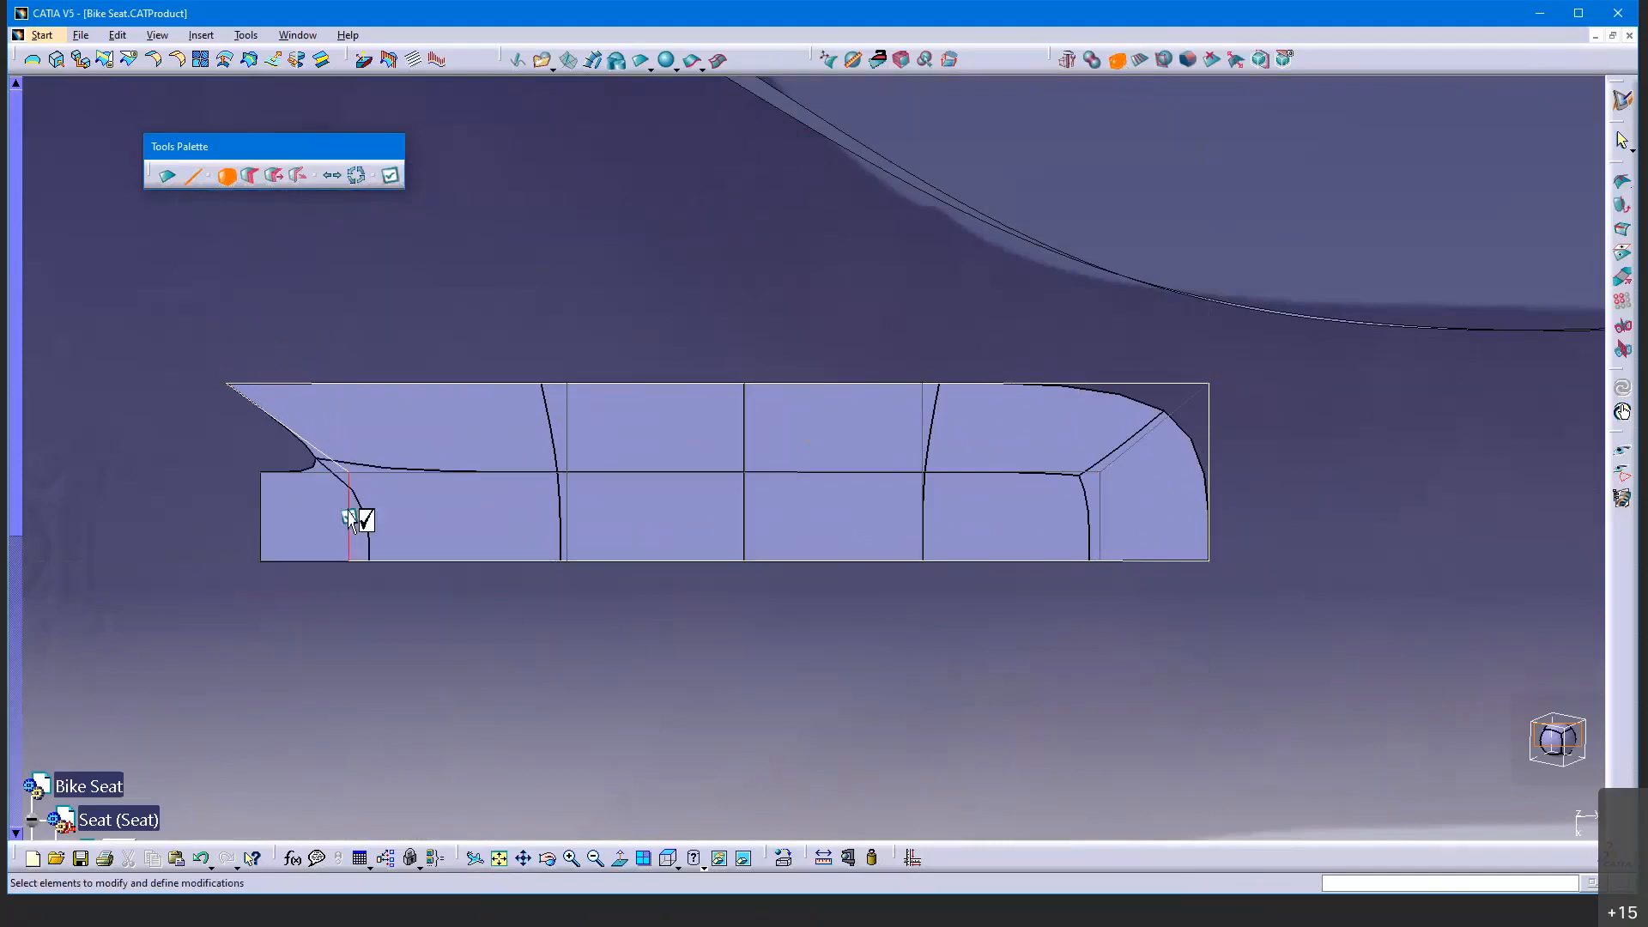
left_click(311, 448)
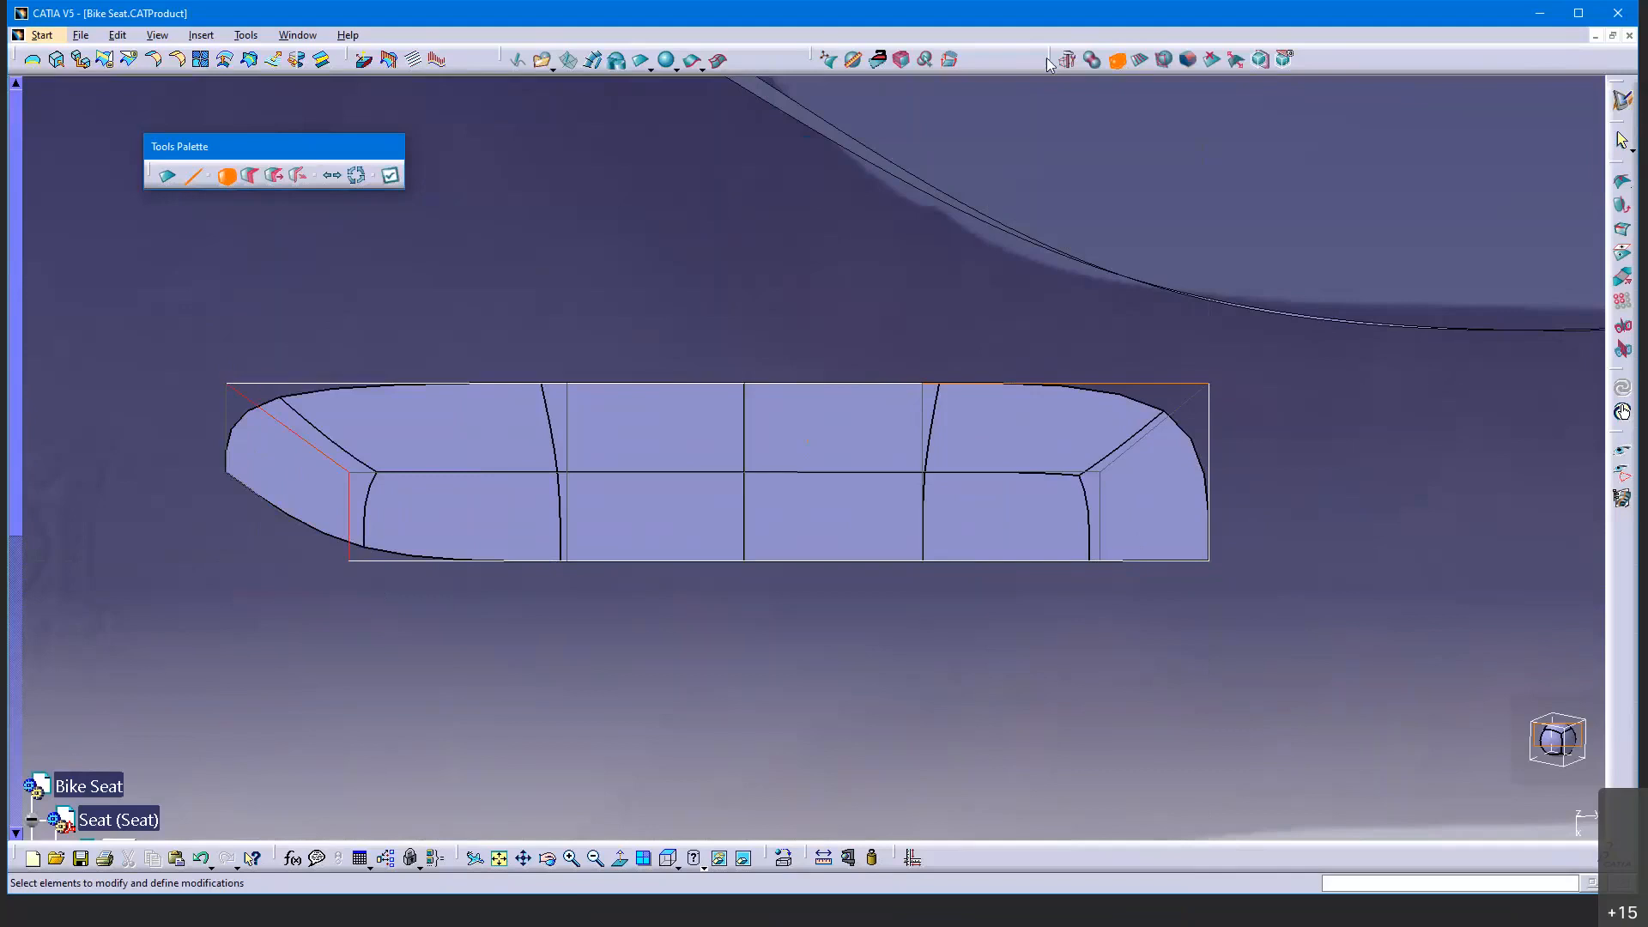
Move the new rear face's free vertex down to the centreline and set its X position to 0 mm
left_click(829, 59)
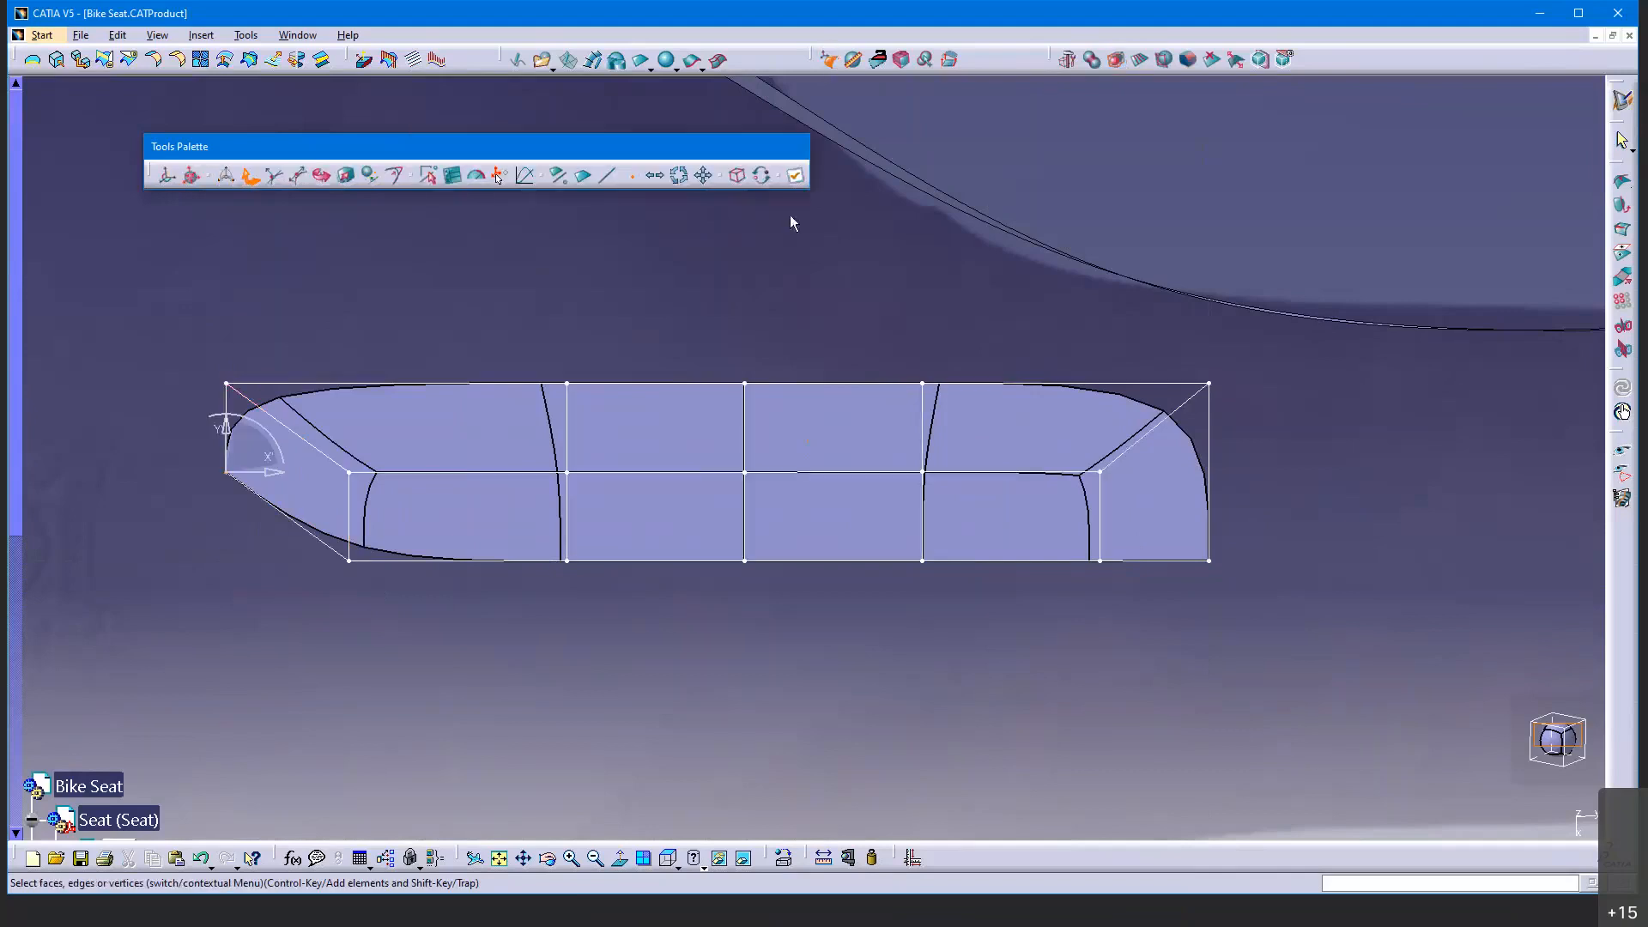
left_click_drag(247, 444, 245, 533)
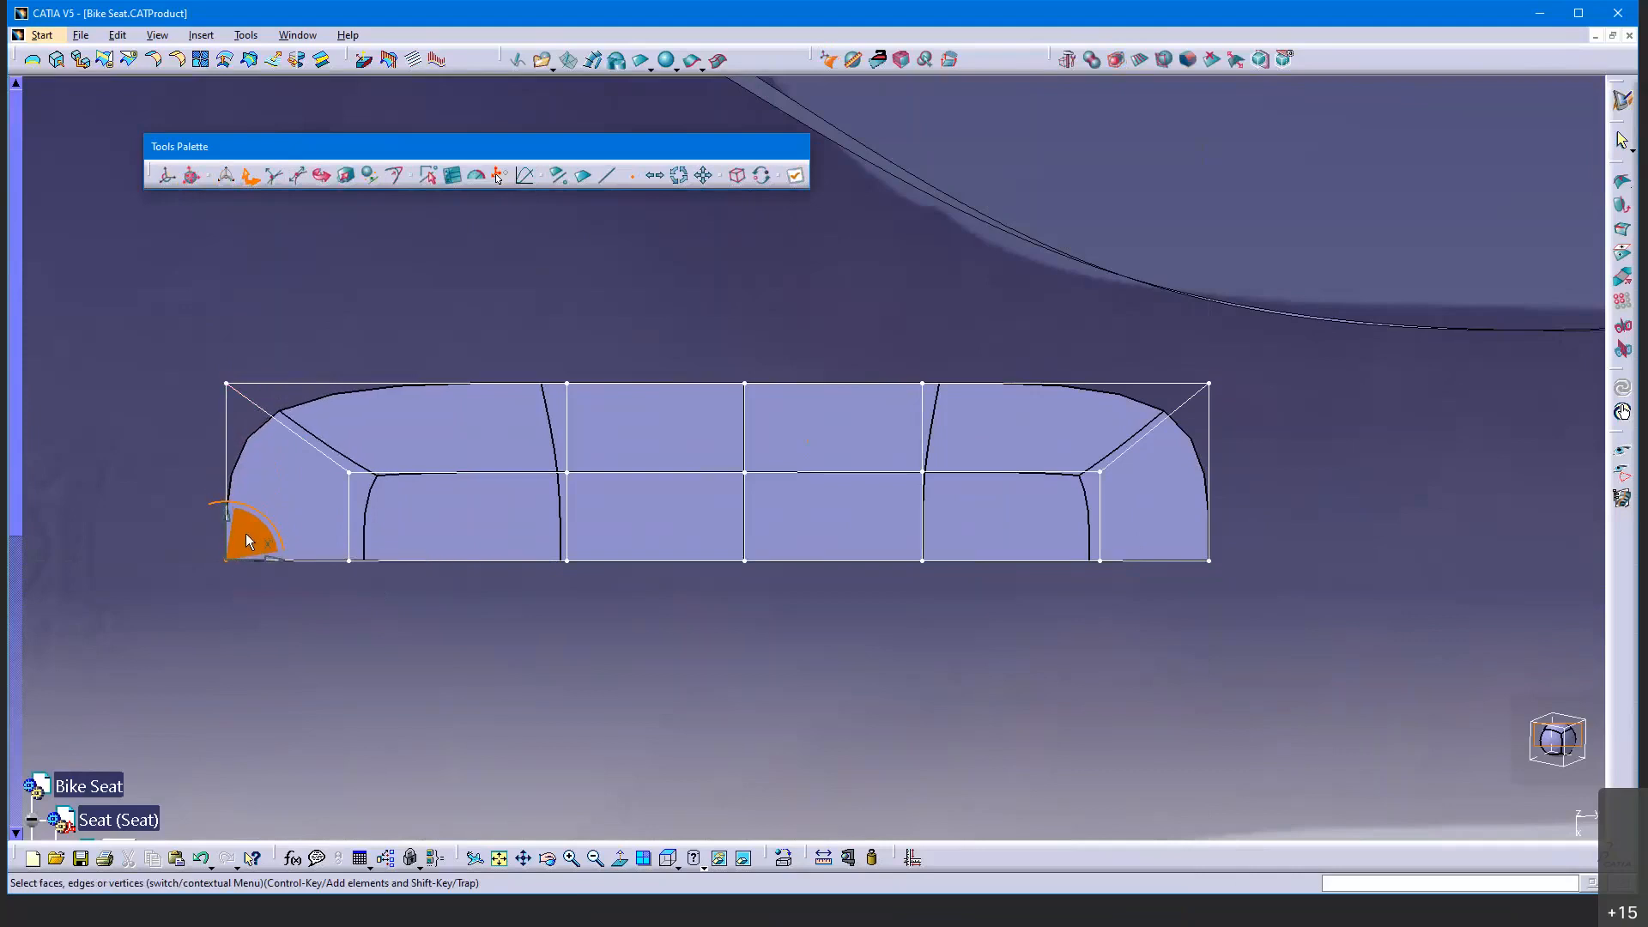
middle_click_drag(618, 650, 697, 687)
left_click(460, 178)
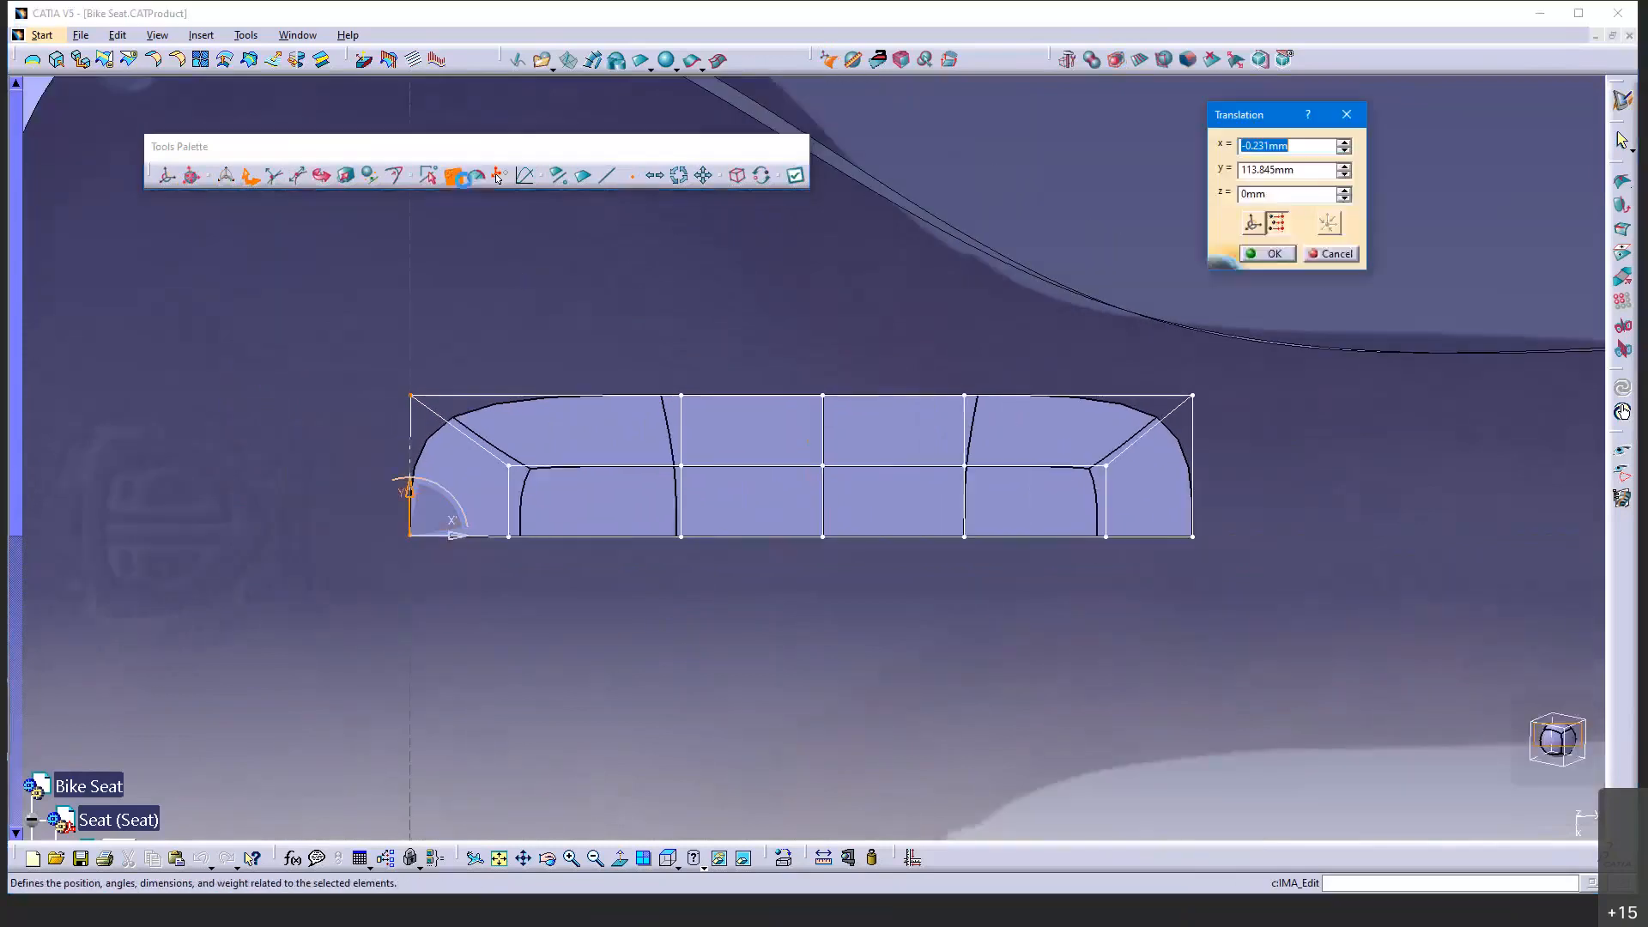
type("0")
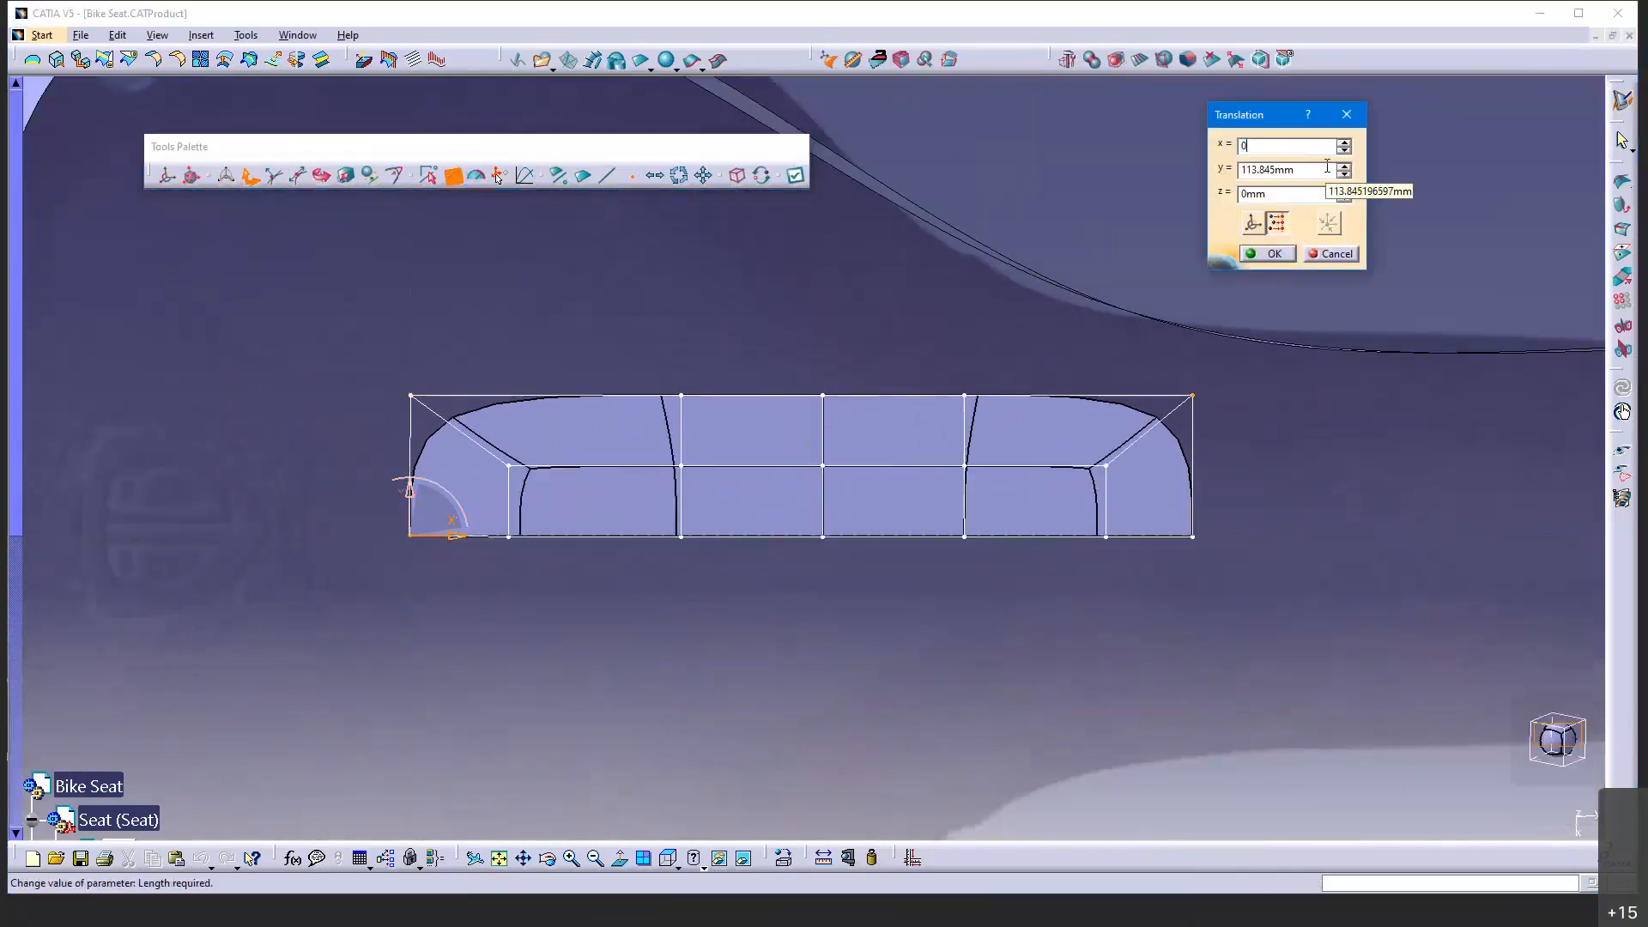
key("Tab")
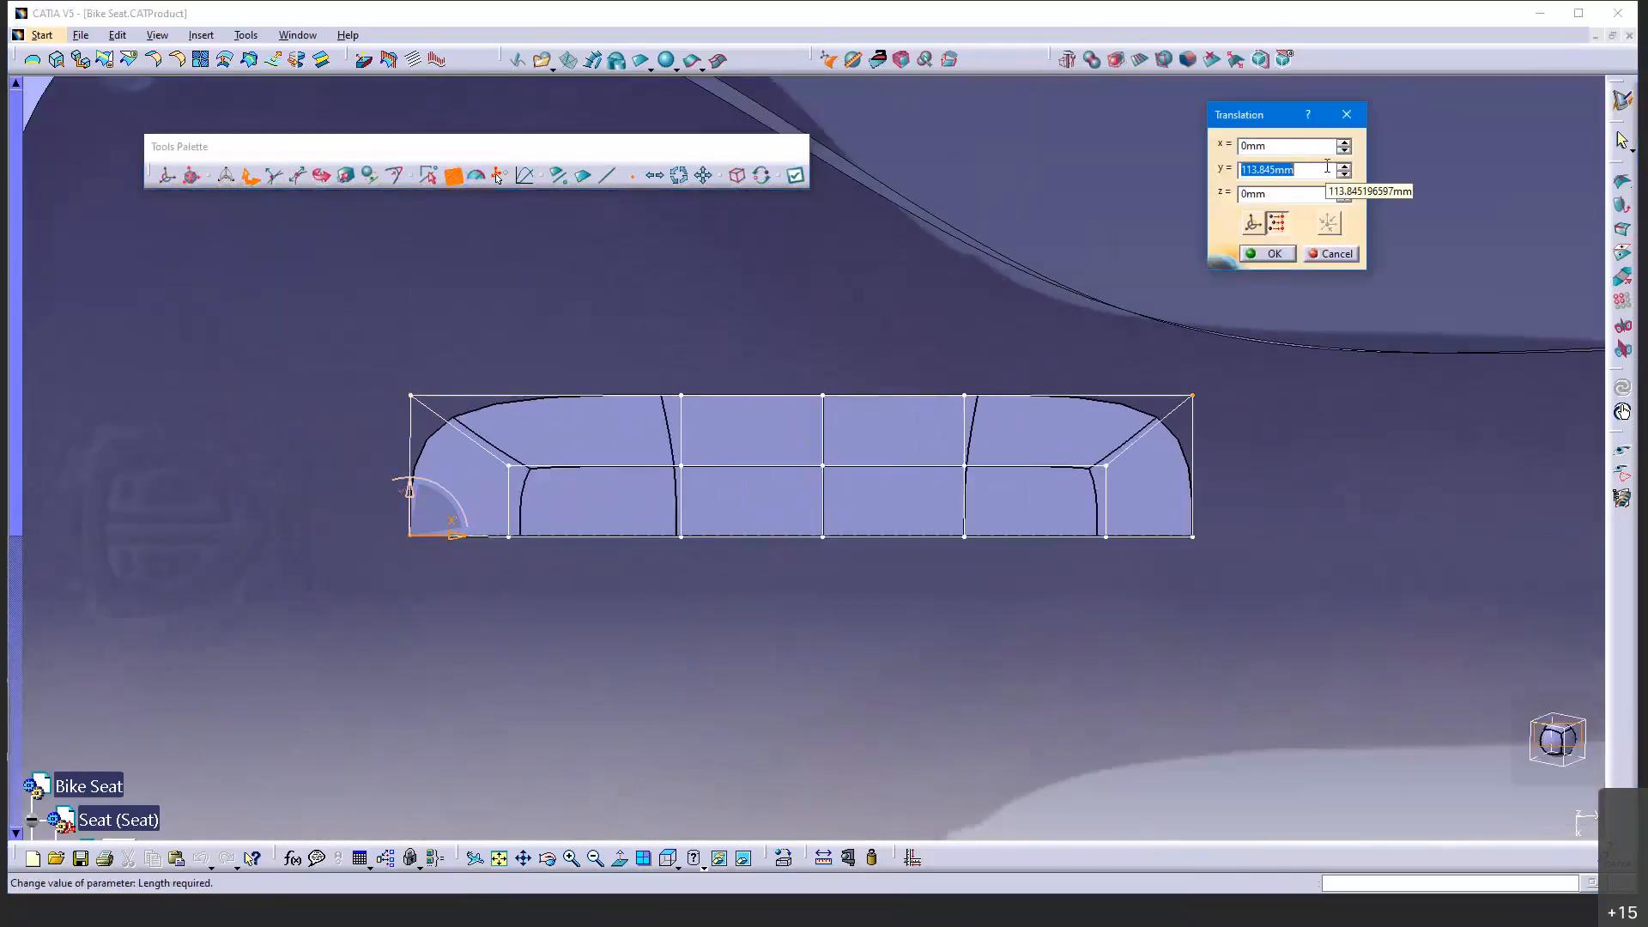
left_click(1287, 255)
Place the nose-end centreline vertex of the strip at X = 0 mm
left_click(1194, 539)
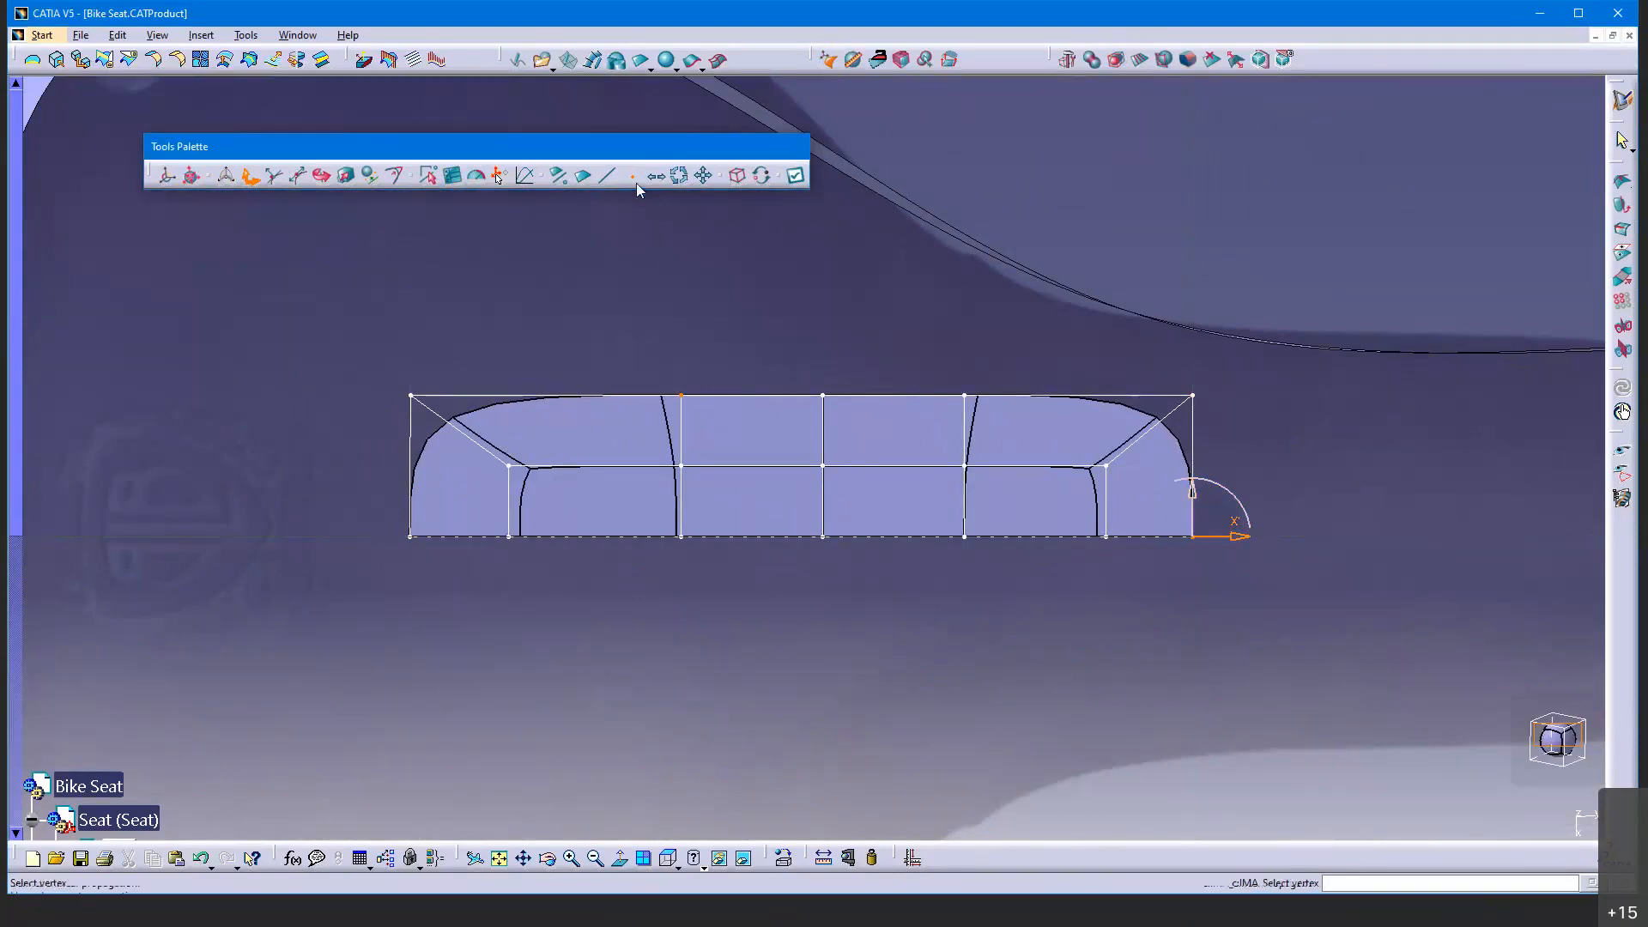
left_click(453, 175)
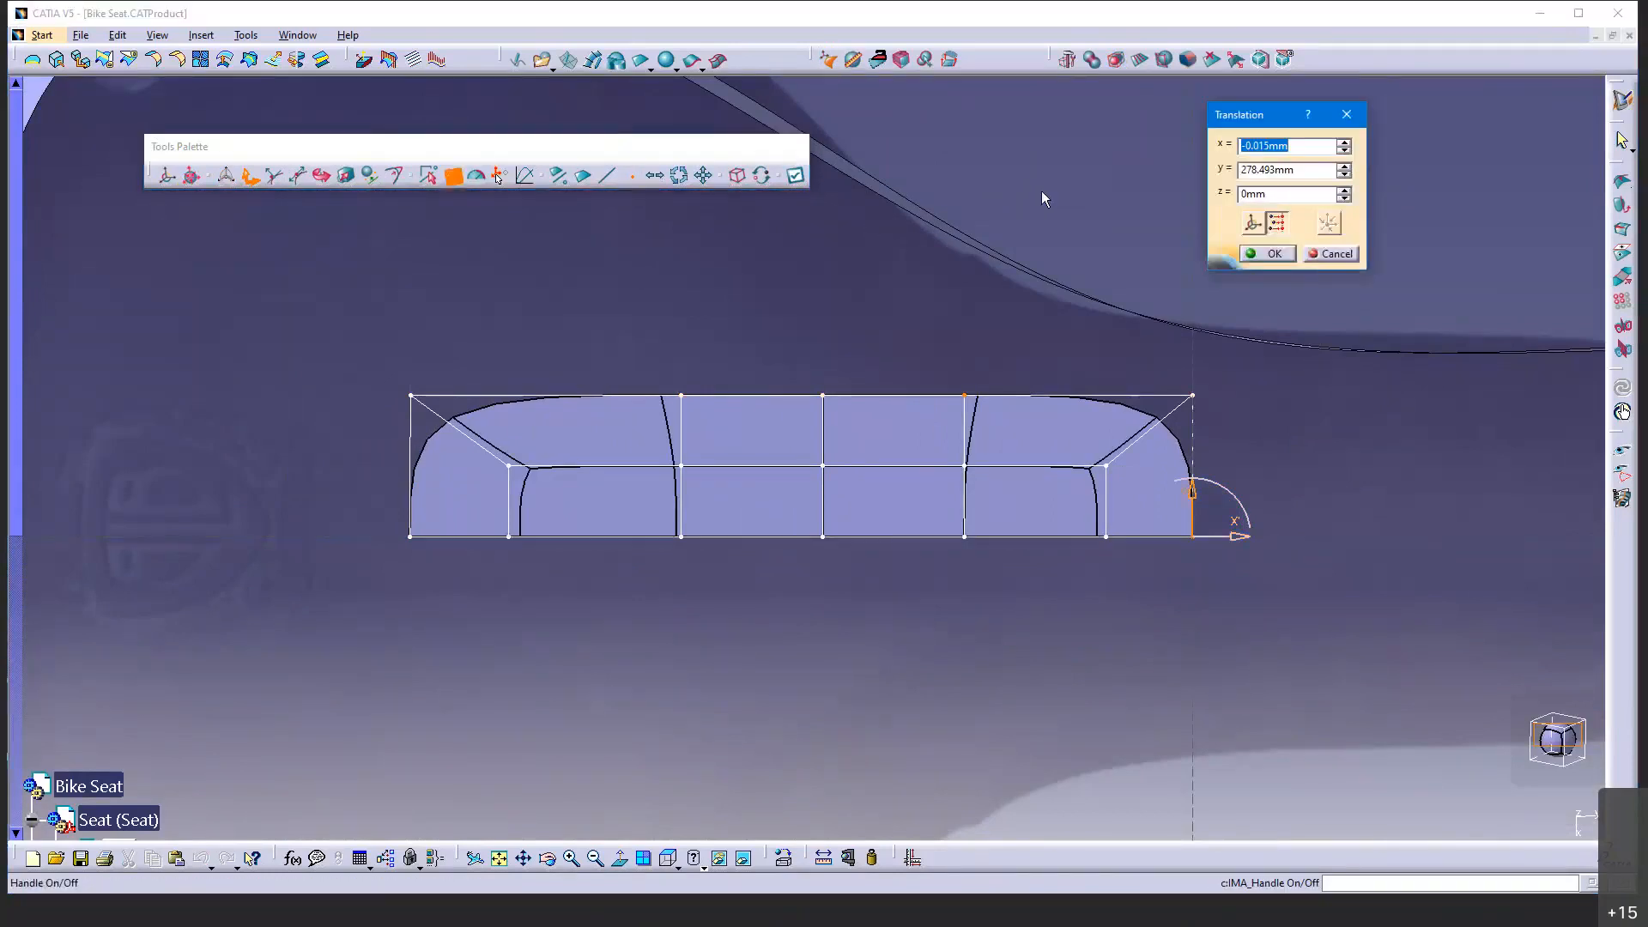
type("0")
key("Tab")
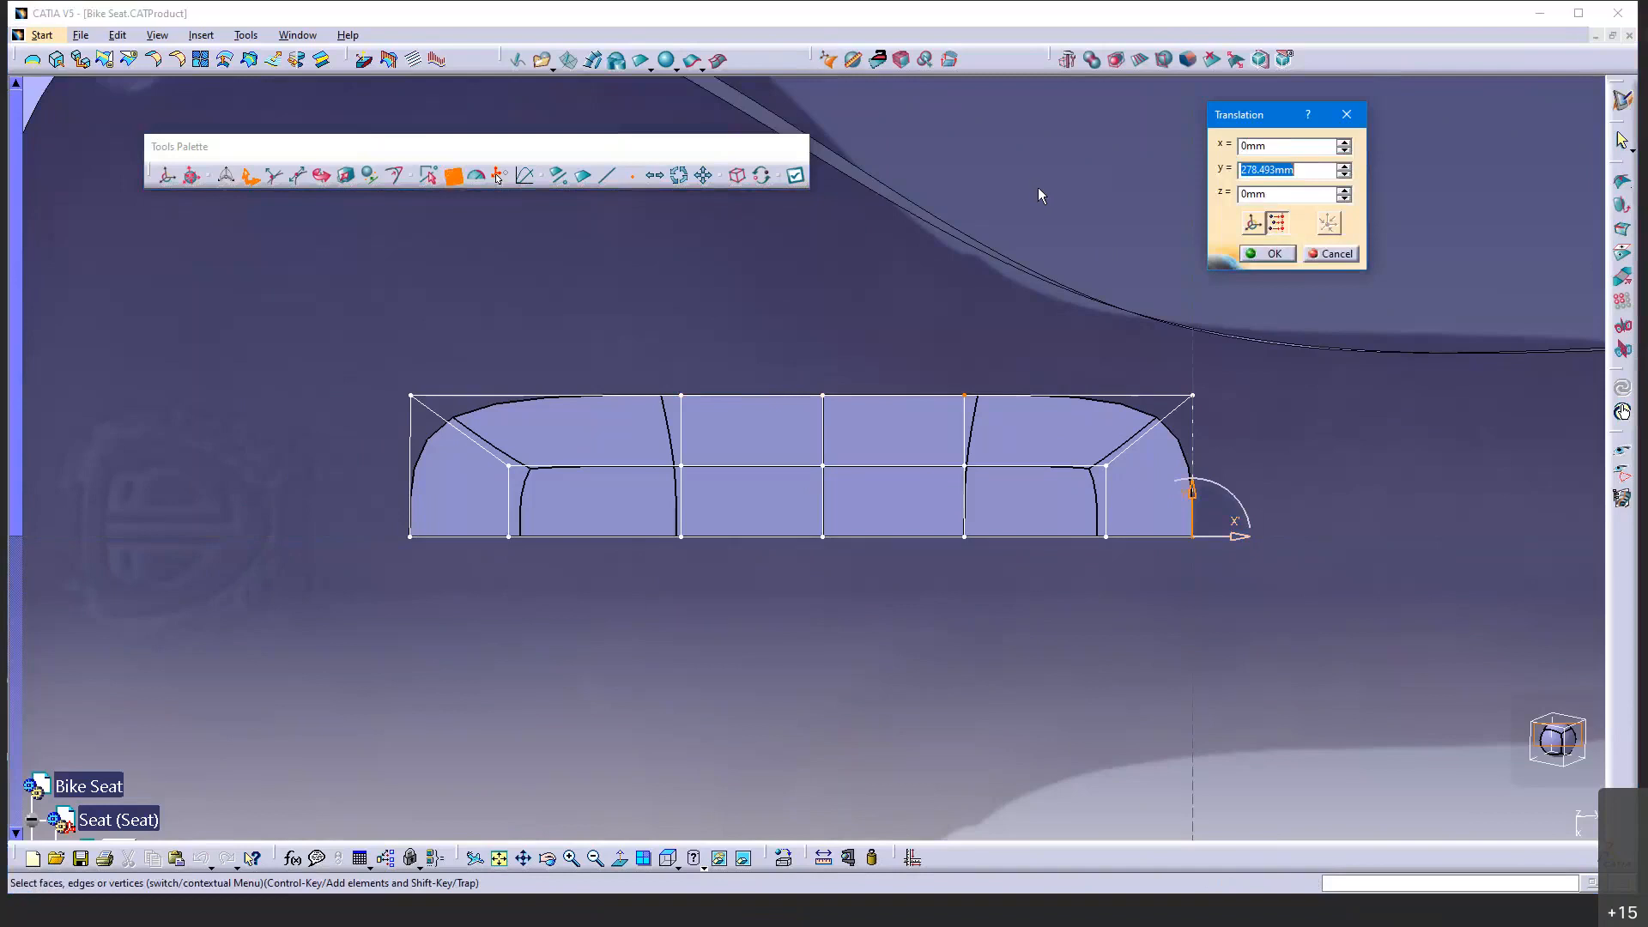
left_click(1265, 253)
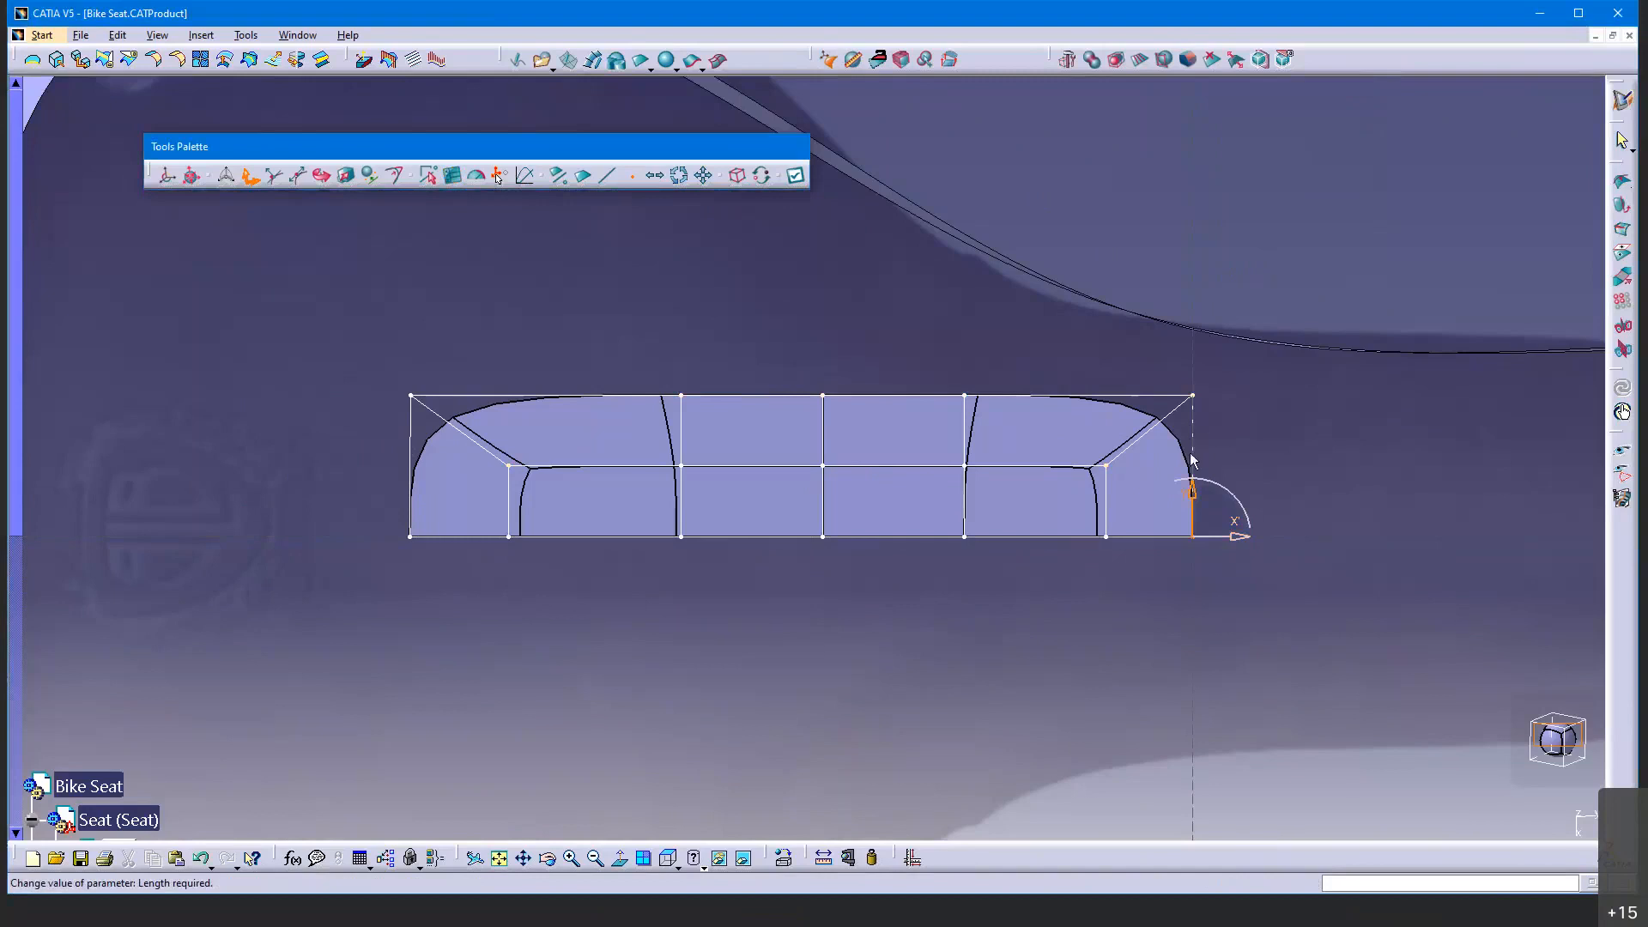
middle_click_drag(970, 592, 581, 287)
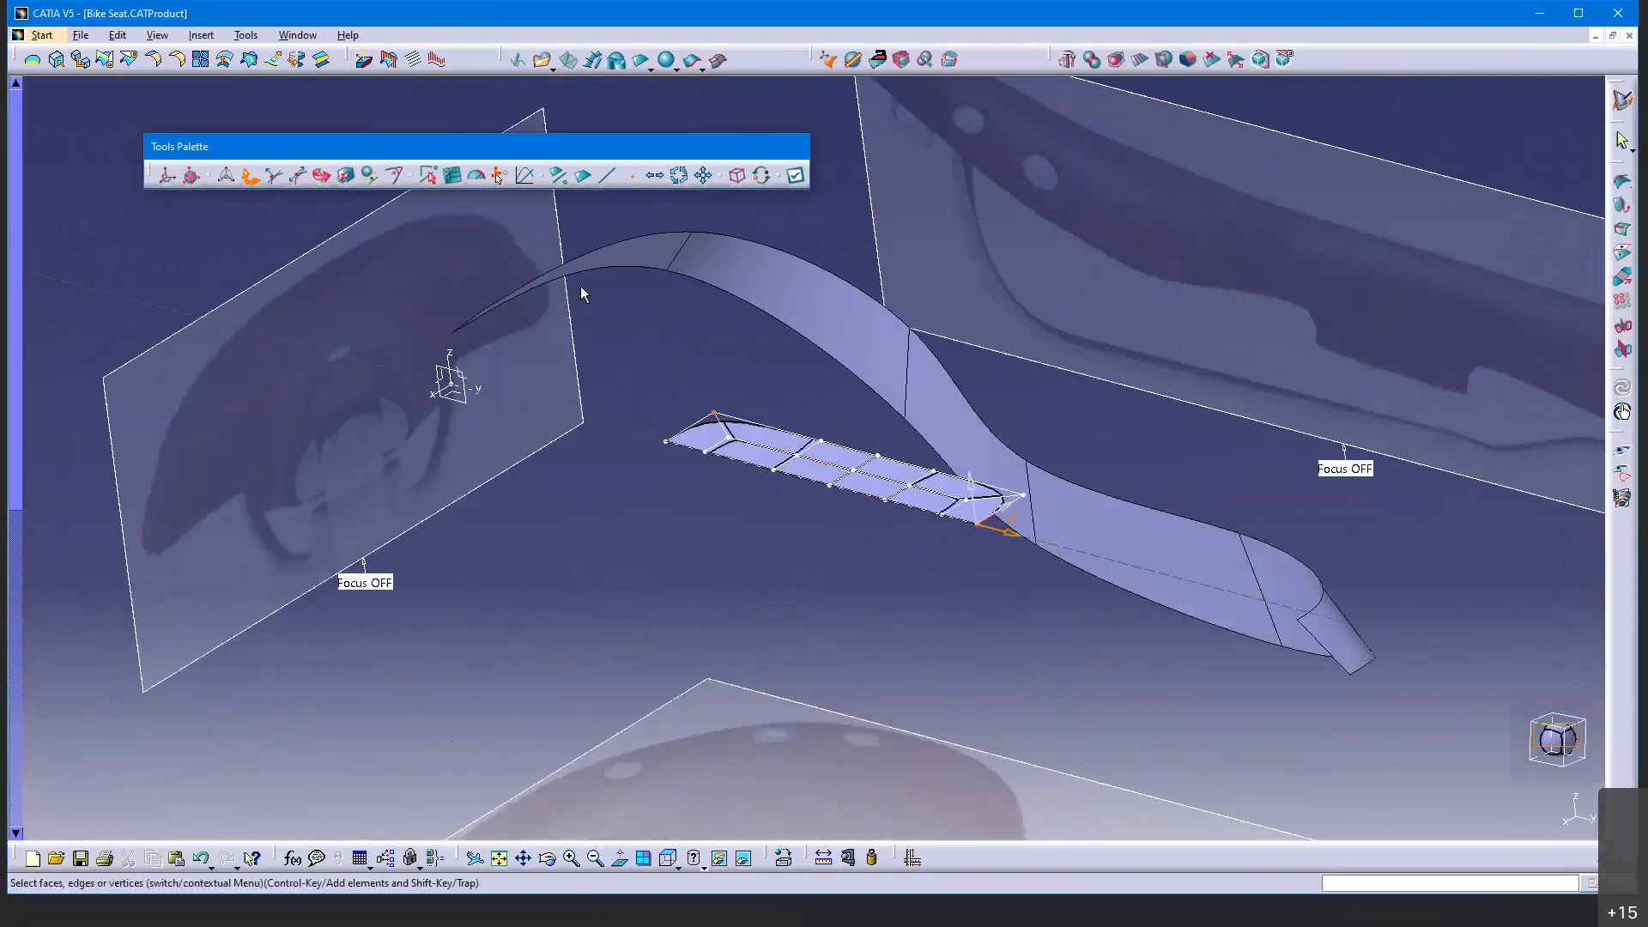
left_click(735, 181)
key("ctrl+z")
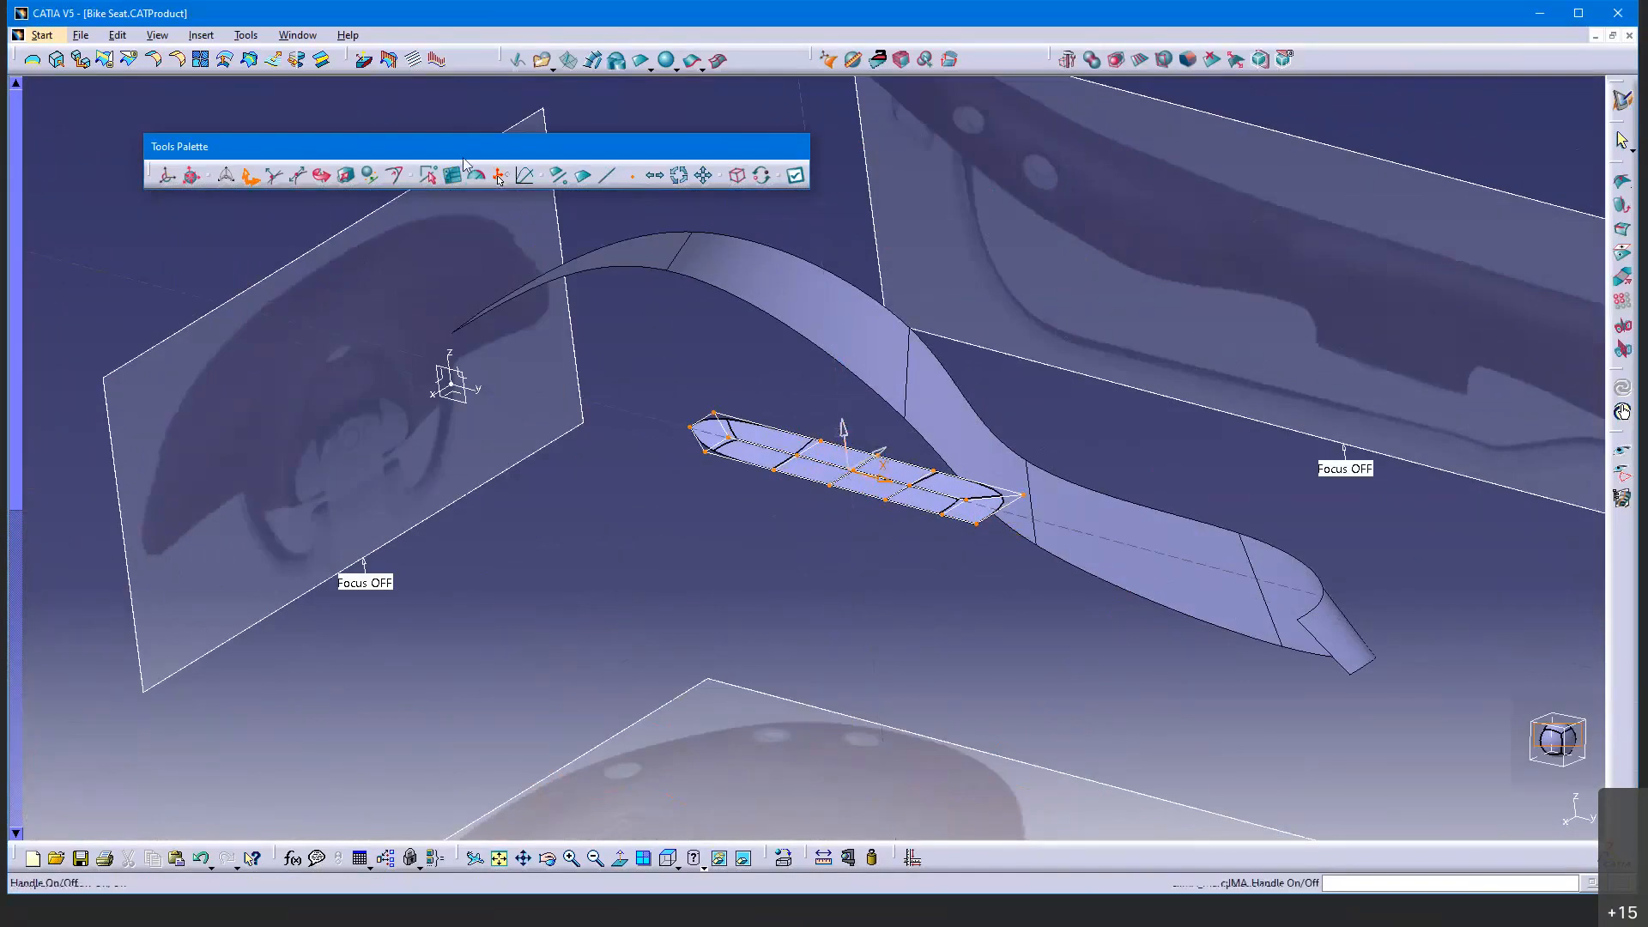
left_click(607, 177)
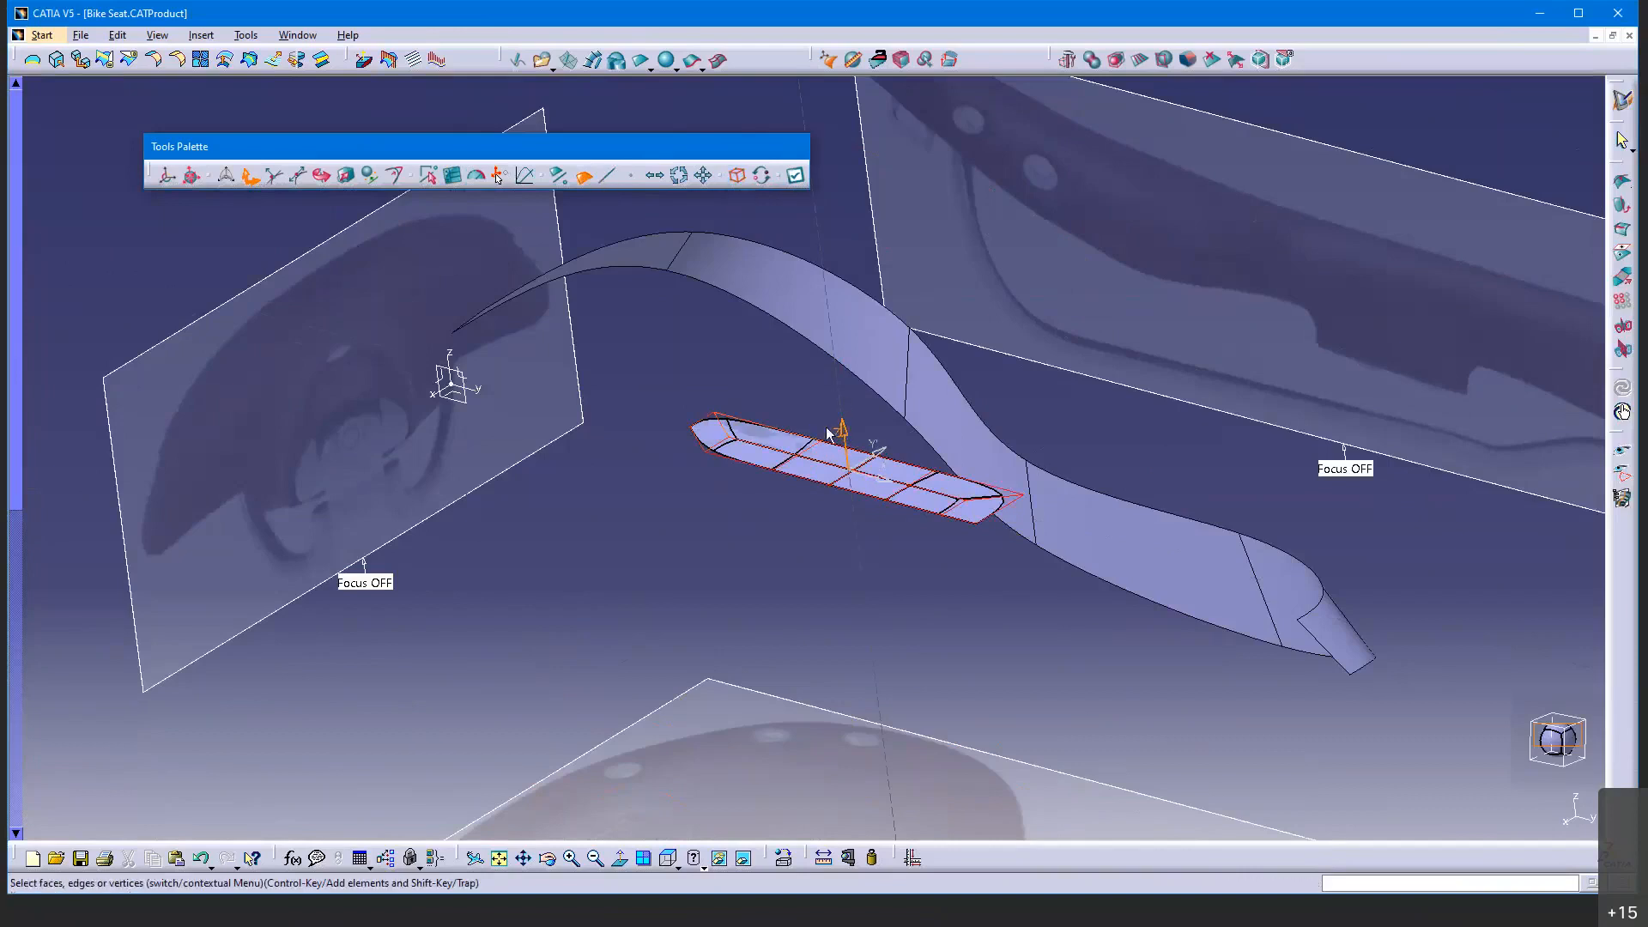
key("ctrl+z")
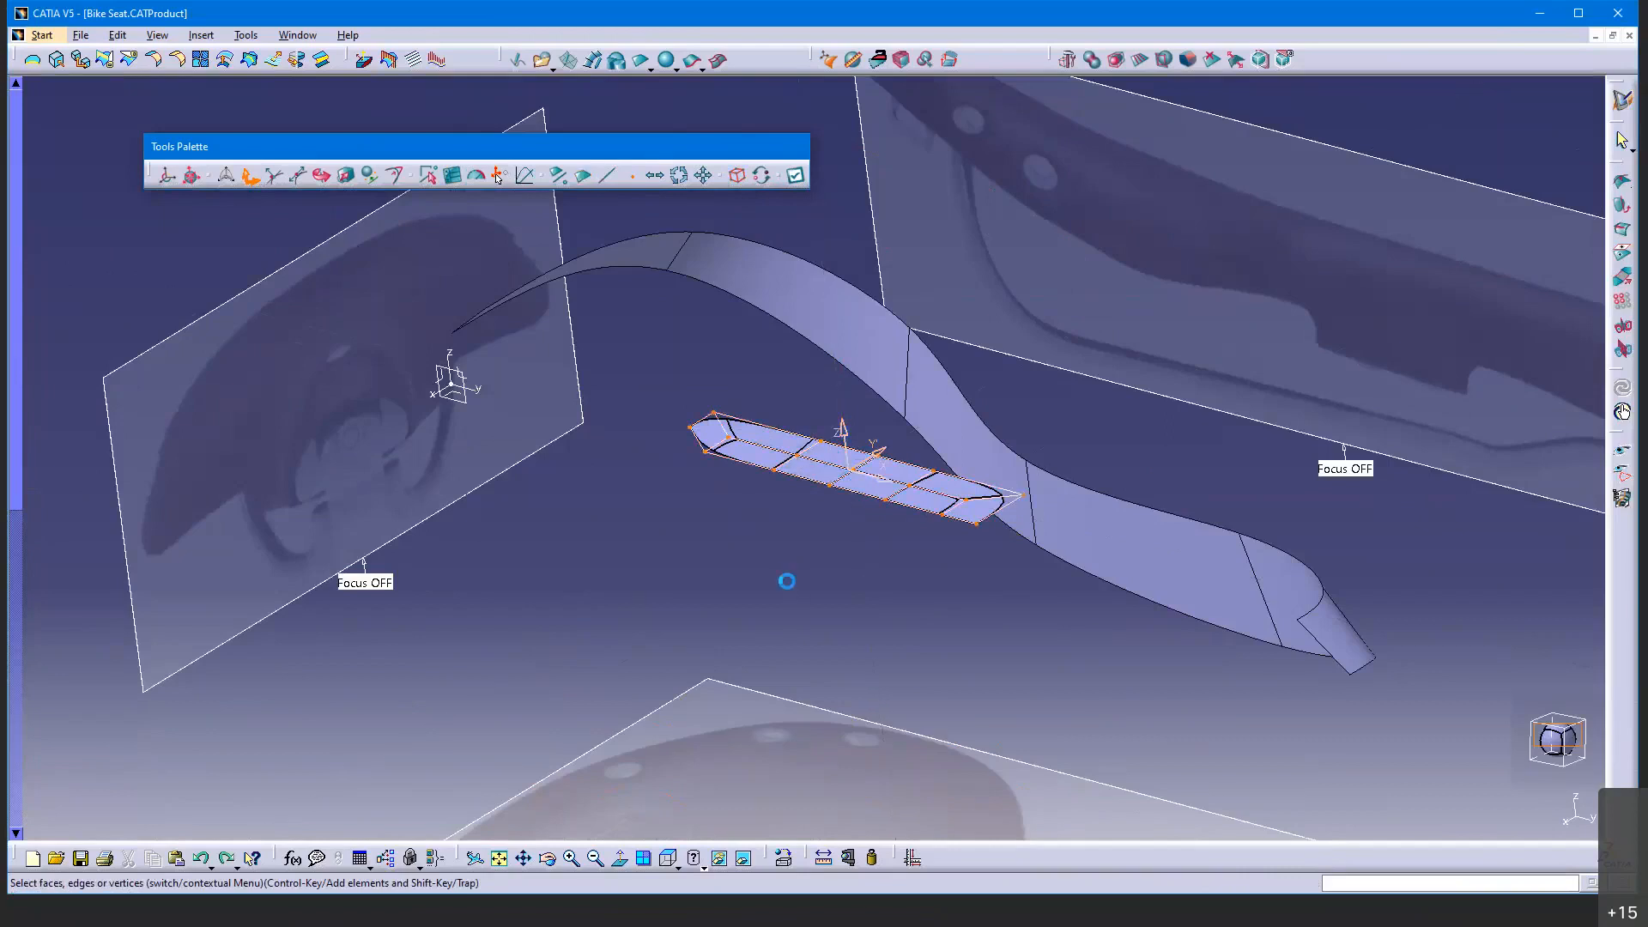
key("ctrl+z")
Raise the whole subdivision strip along Z above the middle of the side band and finish the modification
scroll(807, 549, "down", 1)
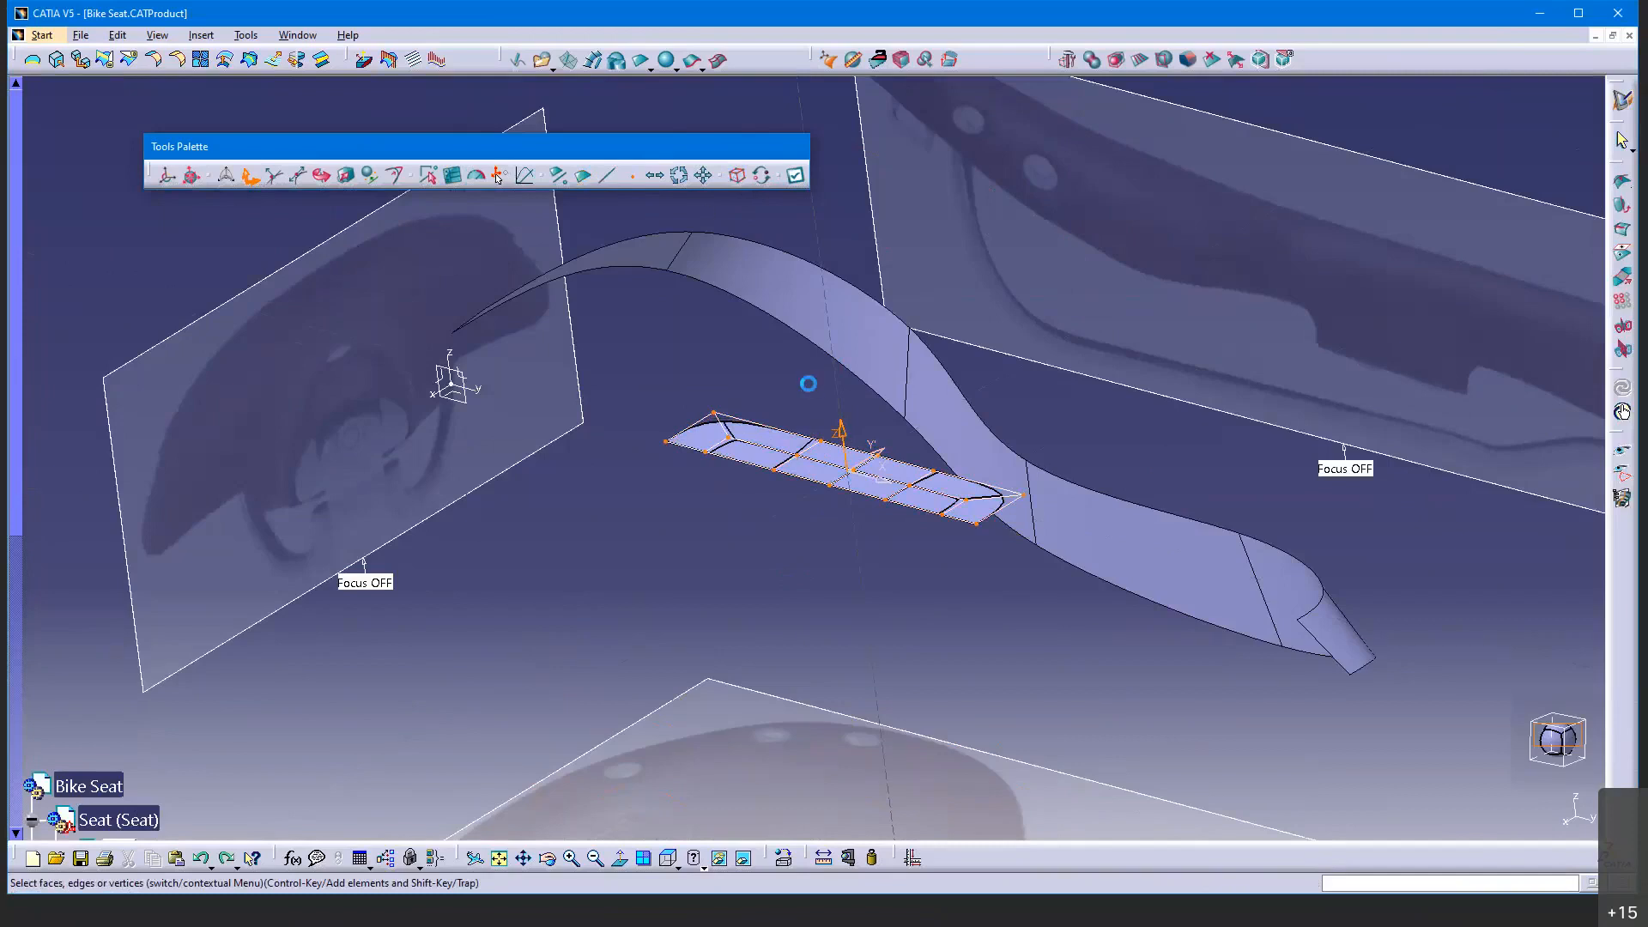
left_click_drag(847, 443, 811, 422)
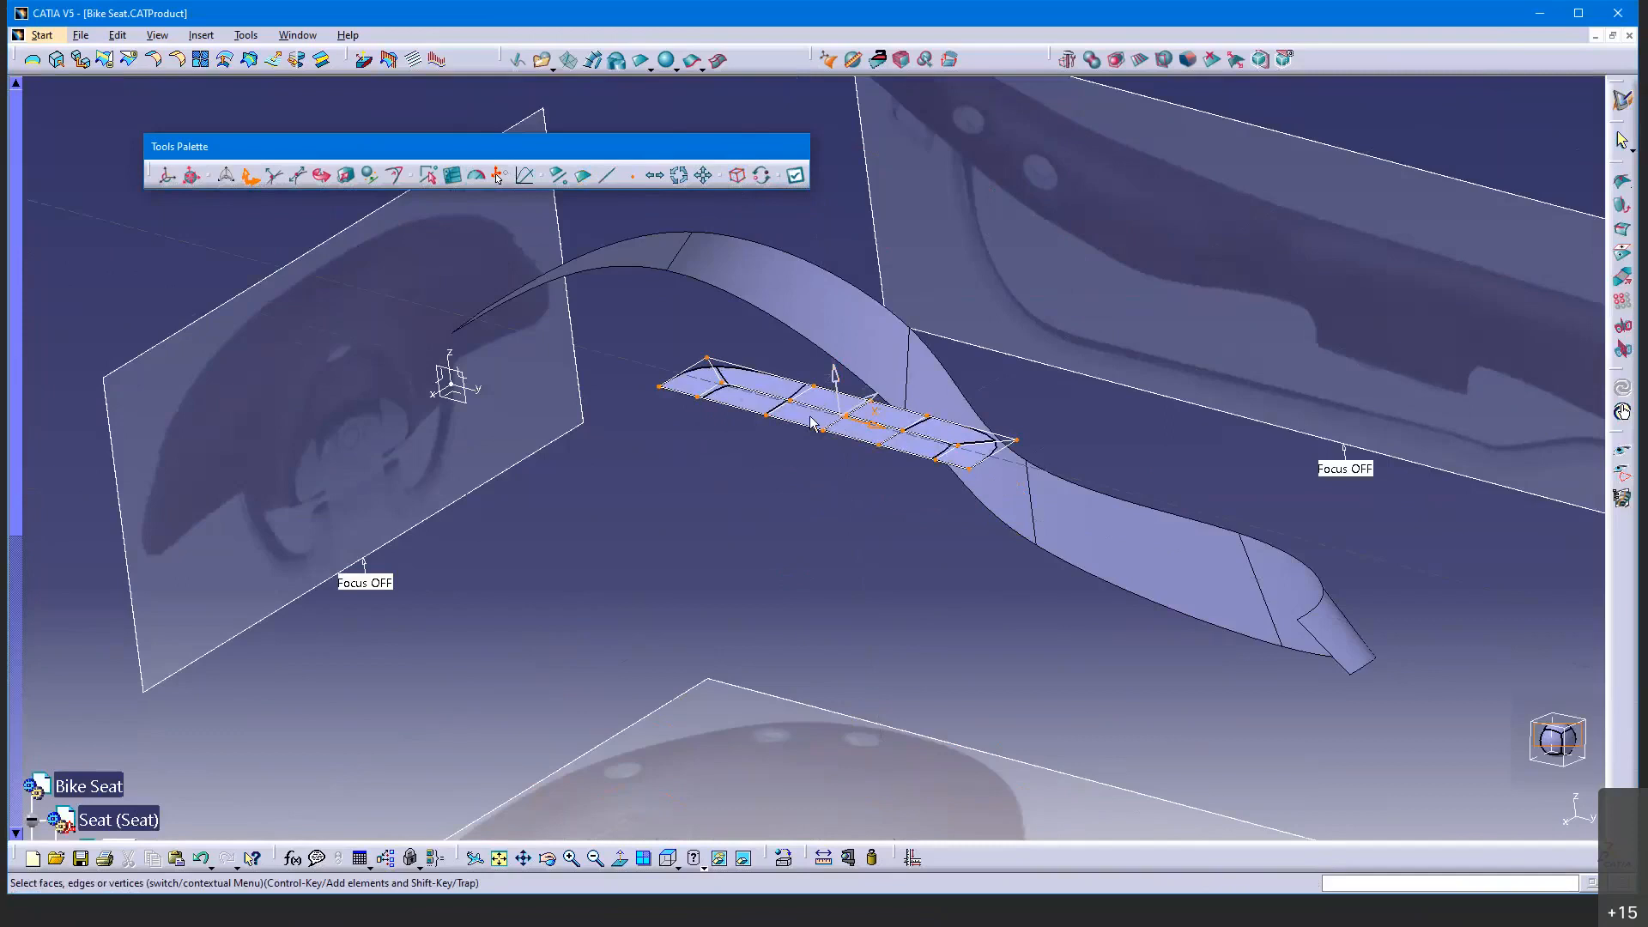
mouse_move(832, 376)
left_mouse_down()
mouse_move(845, 348)
mouse_move(854, 419)
mouse_move(864, 367)
mouse_move(832, 369)
left_mouse_up()
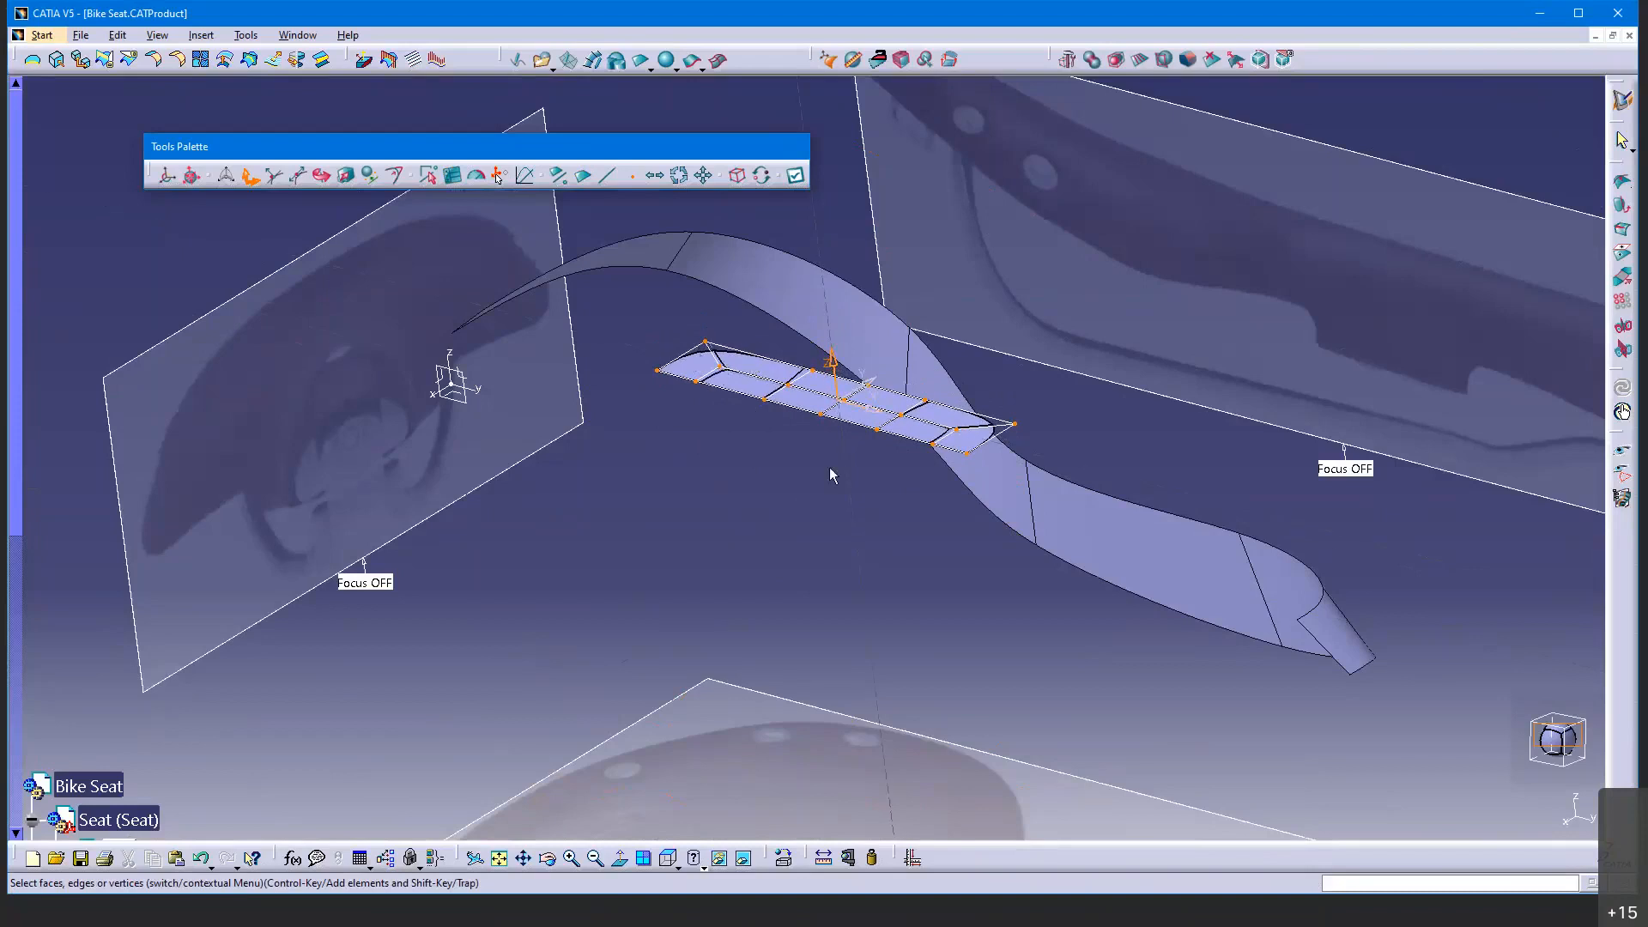
left_click(662, 865)
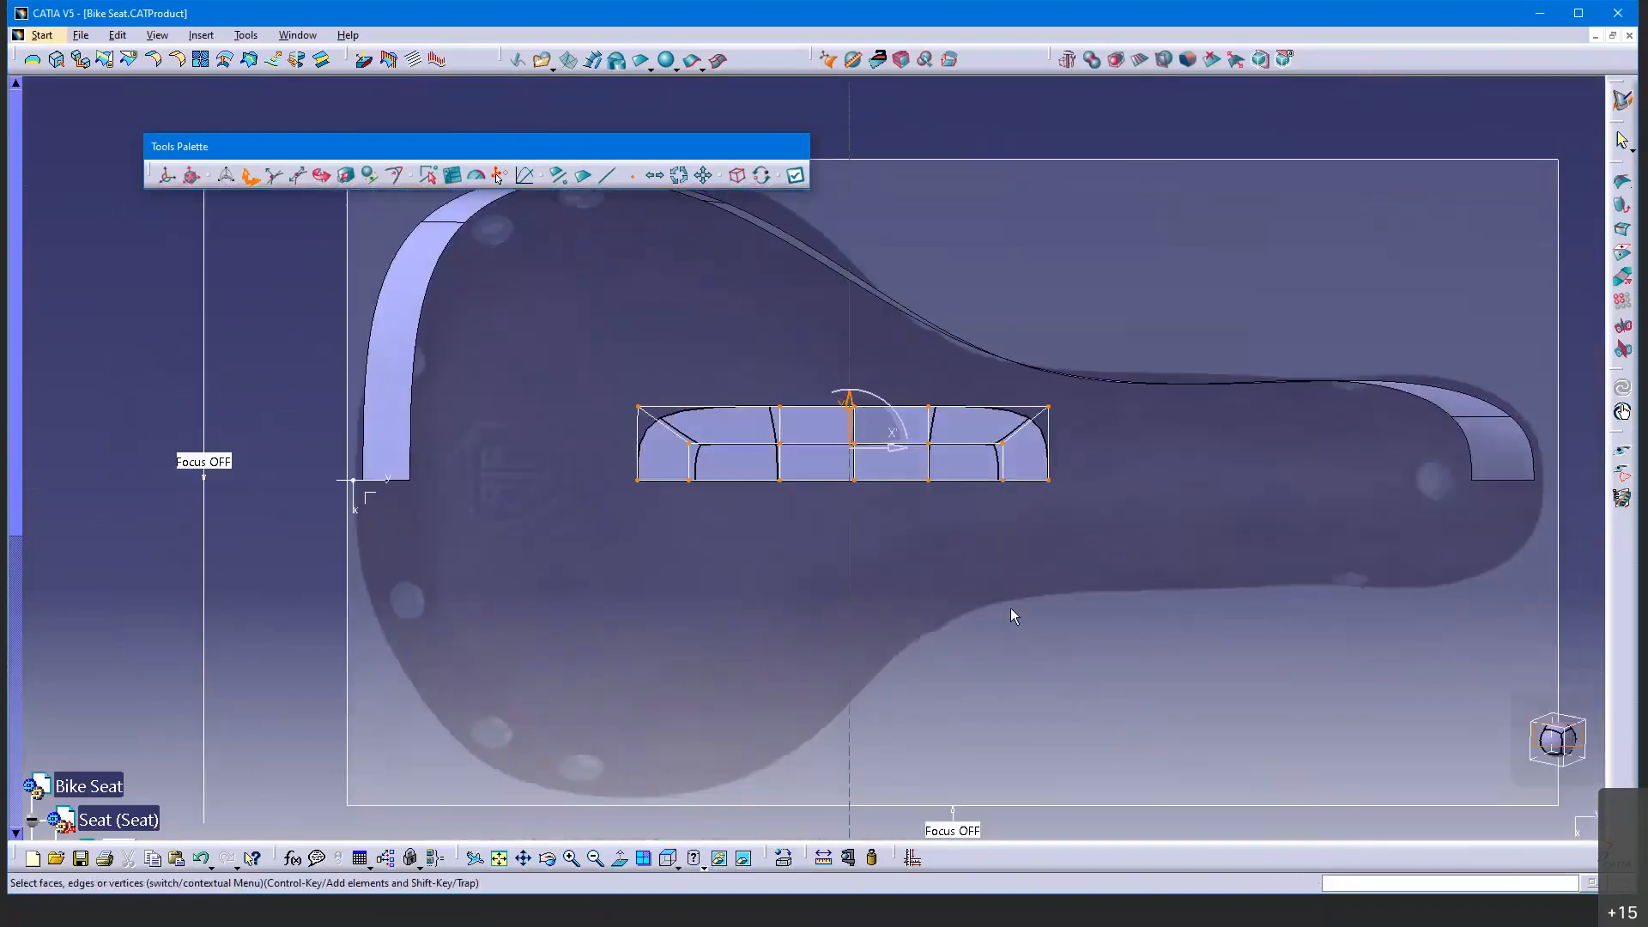
middle_click_drag(1011, 604, 839, 515)
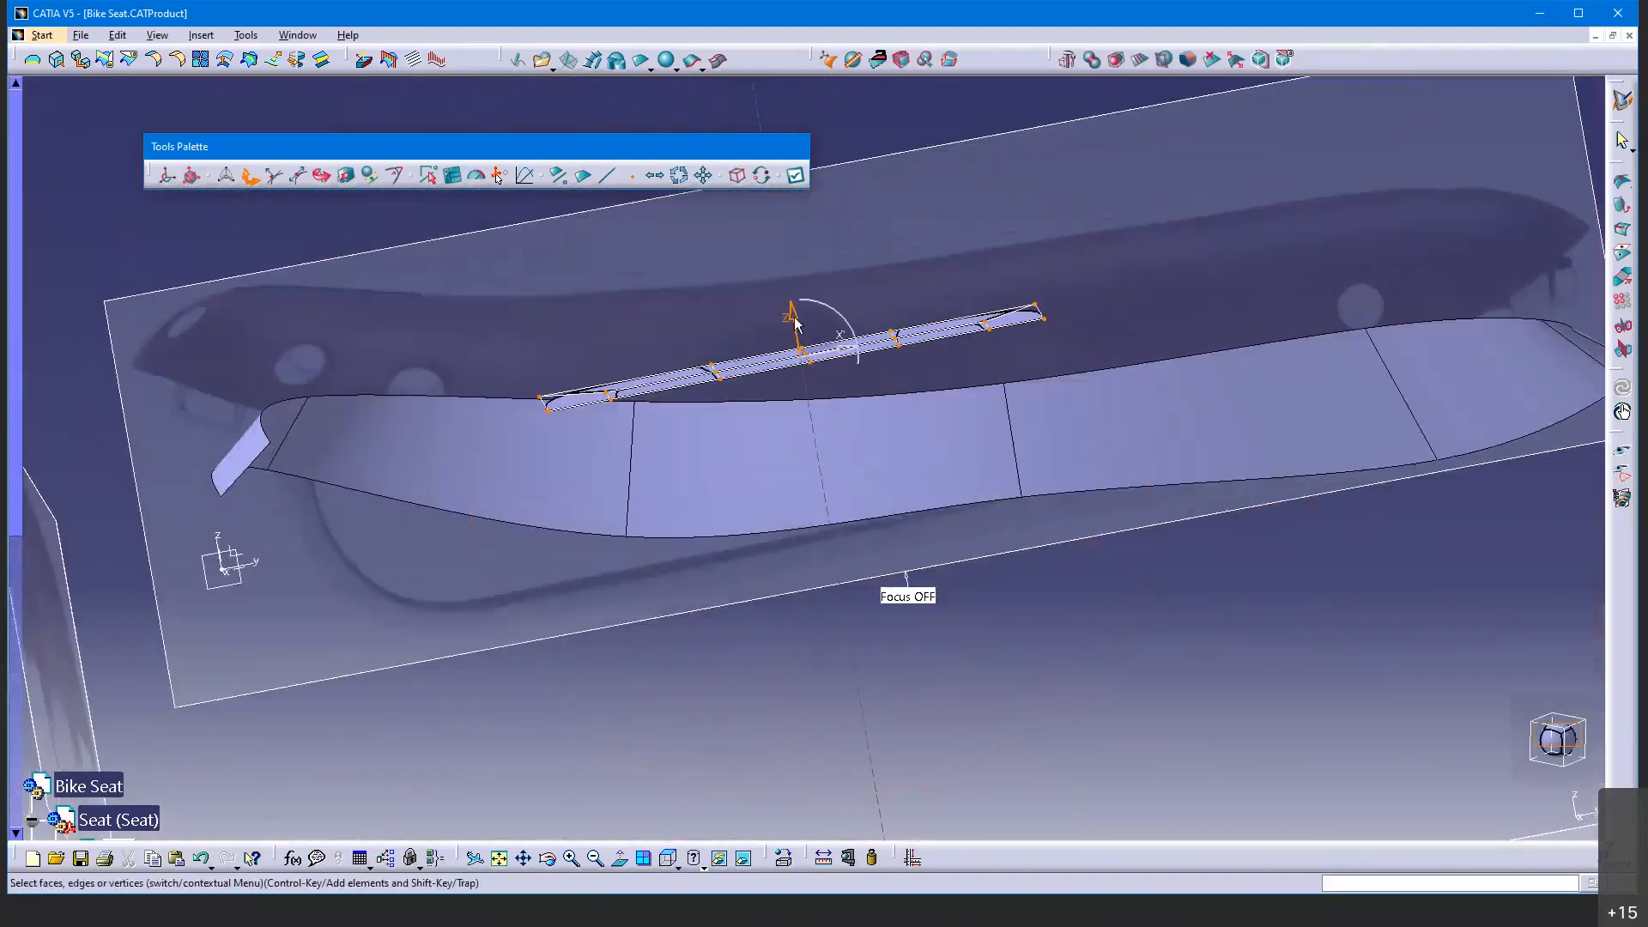
left_click_drag(796, 323, 793, 307)
middle_click_drag(931, 661, 794, 755)
left_click(669, 858)
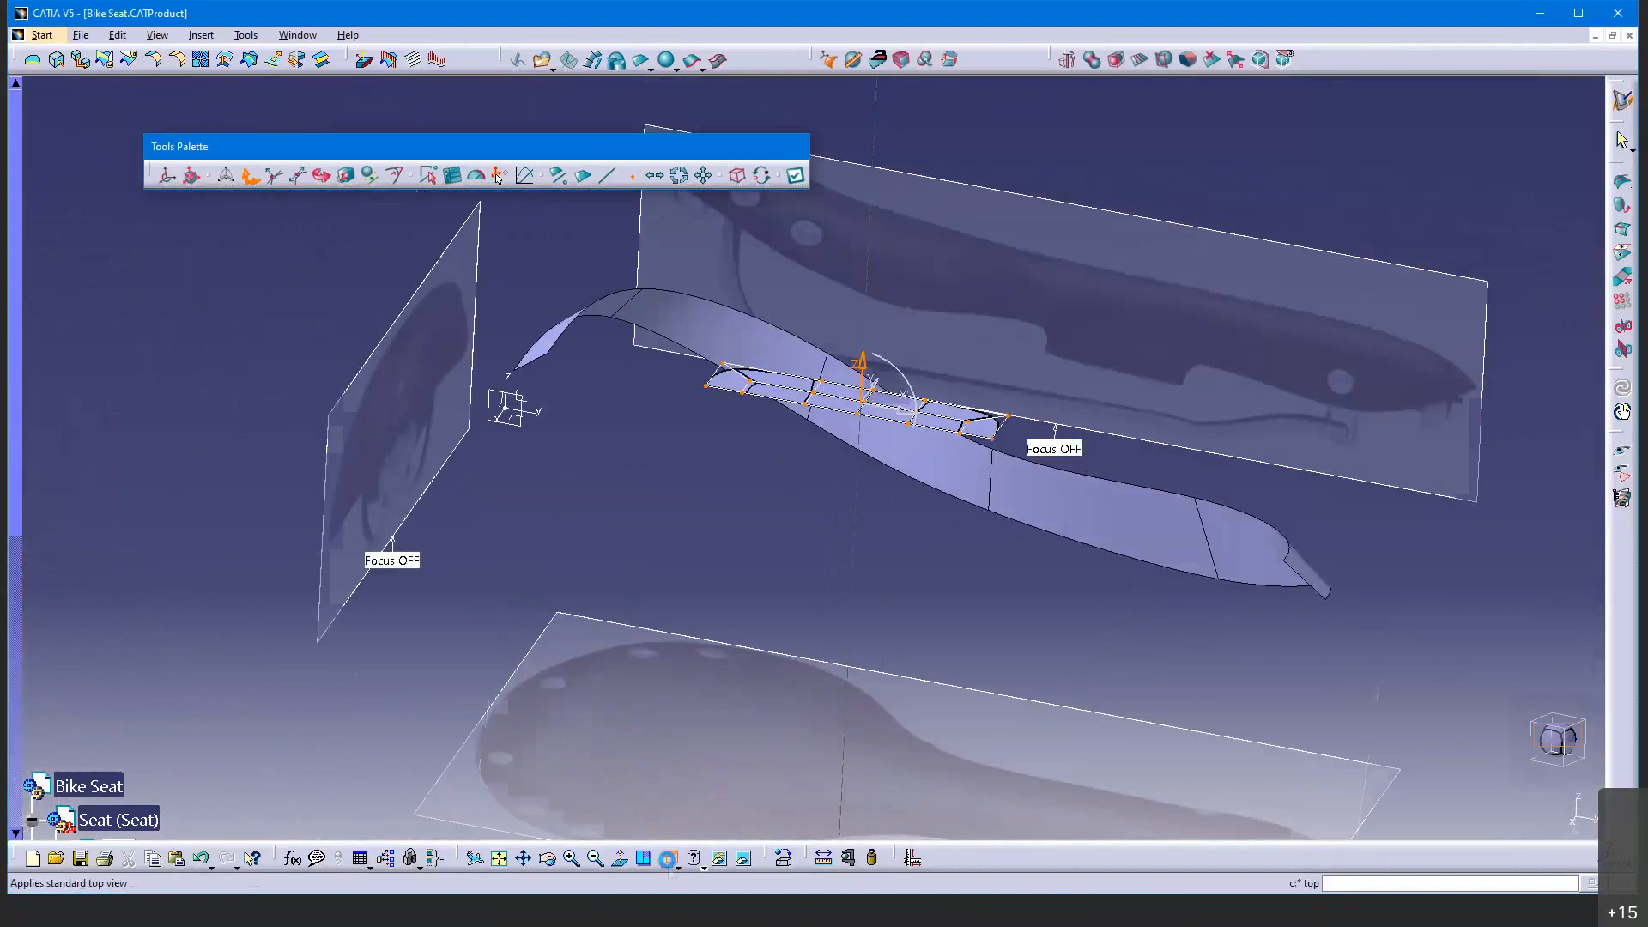
middle_click_drag(777, 588, 739, 384)
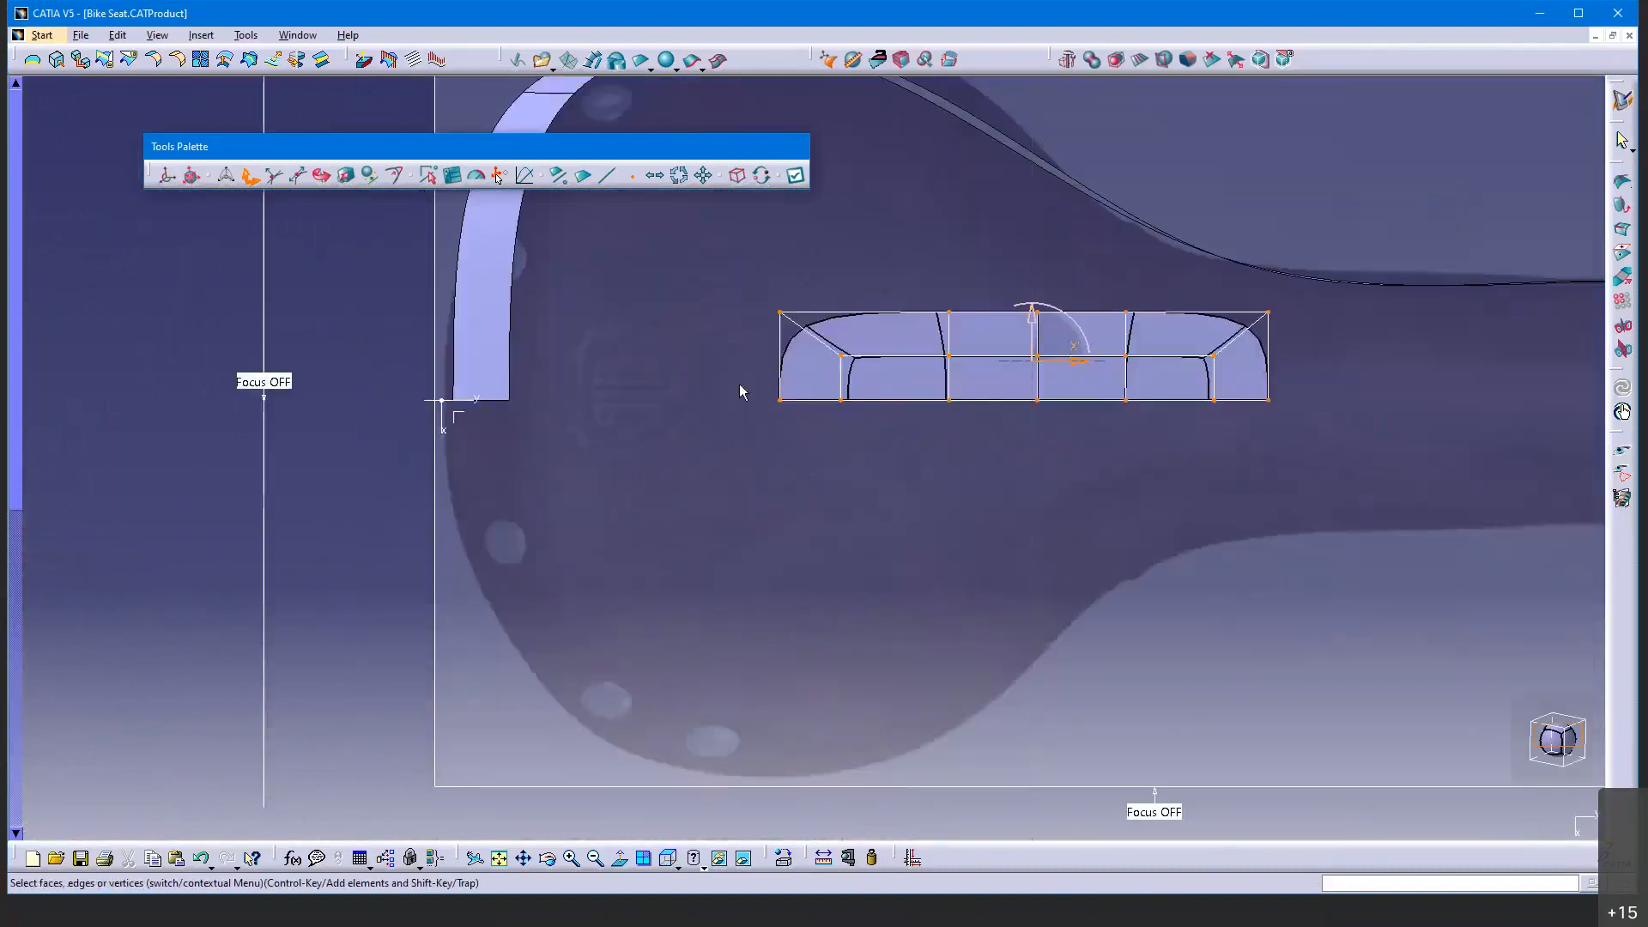
middle_click_drag(838, 489, 500, 562)
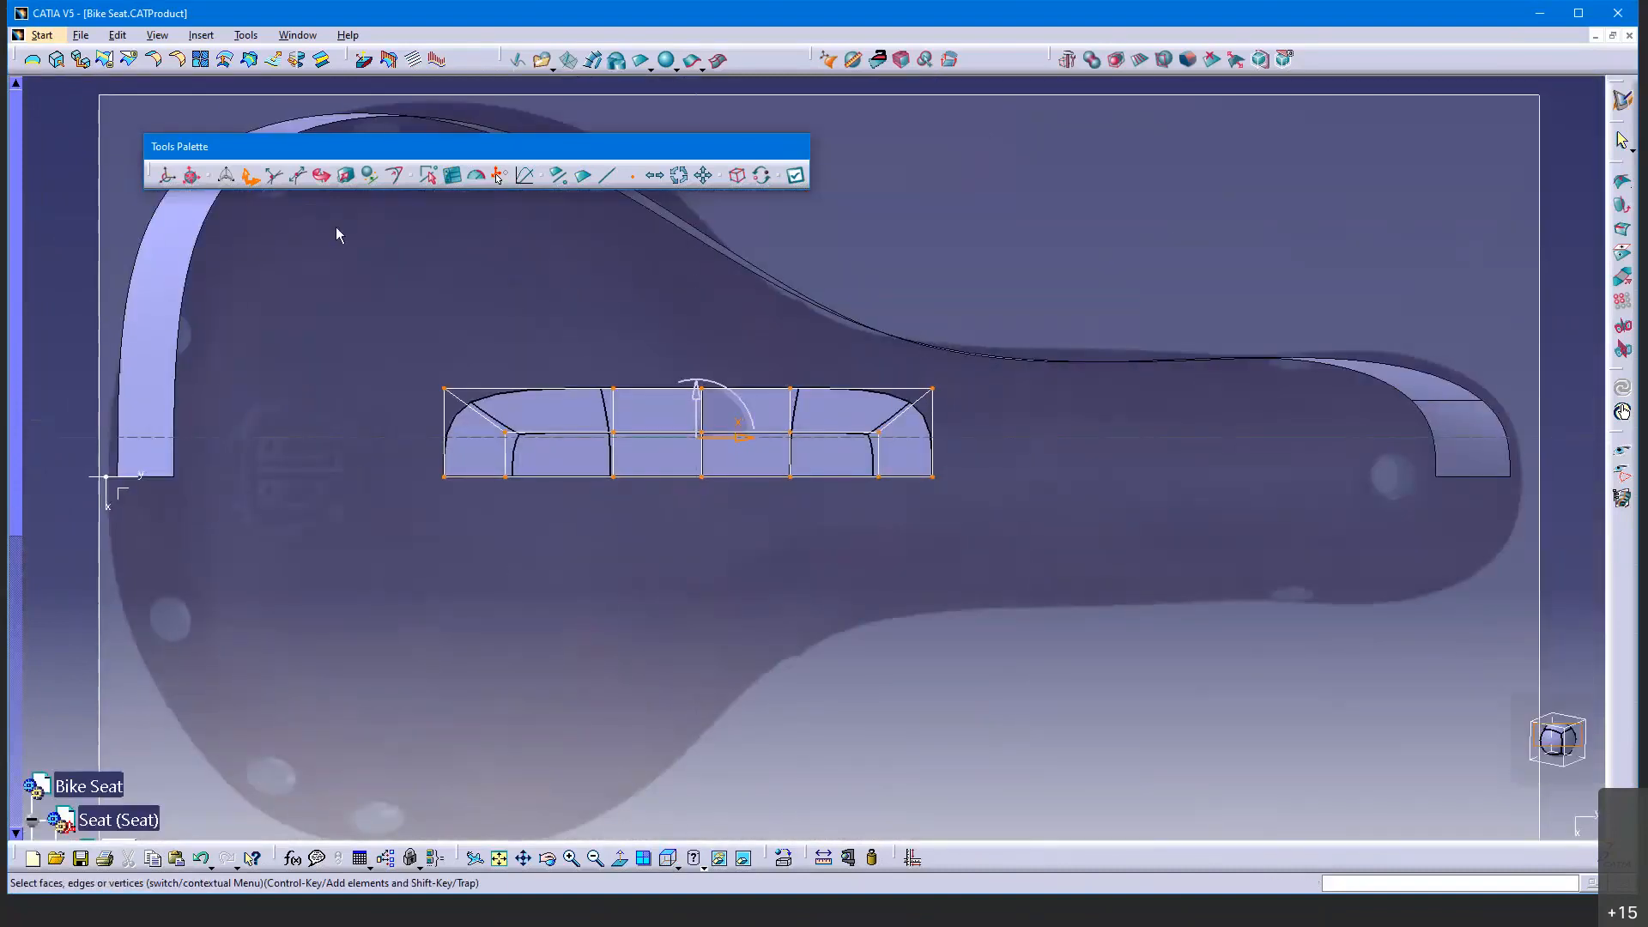
left_click(796, 175)
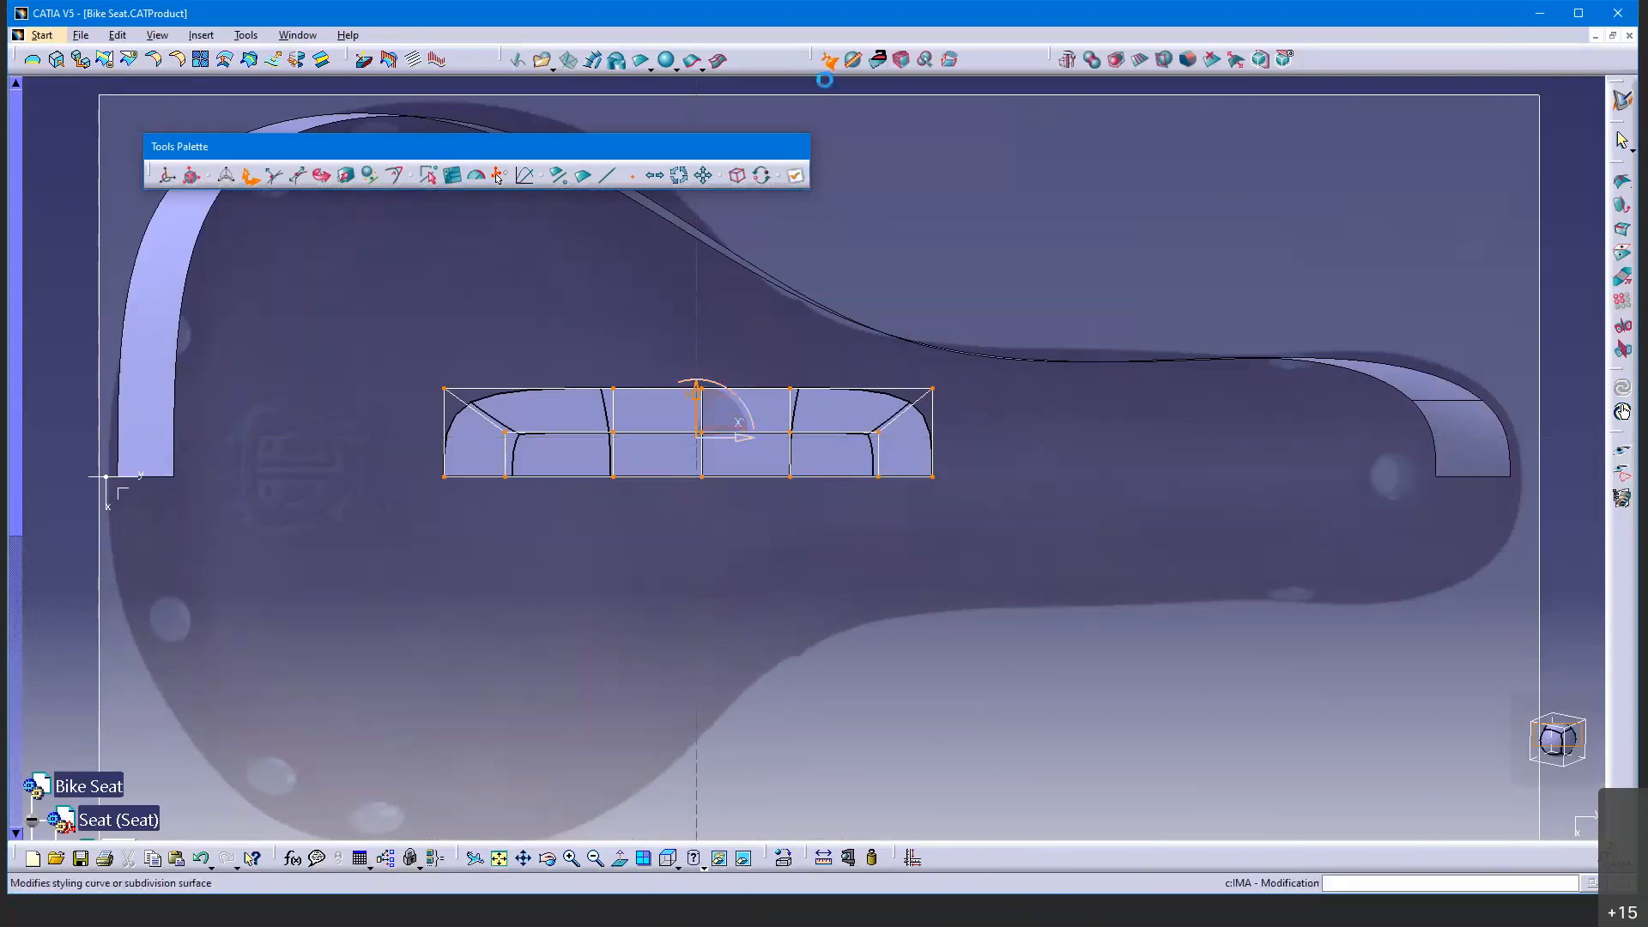
Switch the display to Shading with Edges so the reference images are not rendered
middle_click_drag(788, 671, 867, 771)
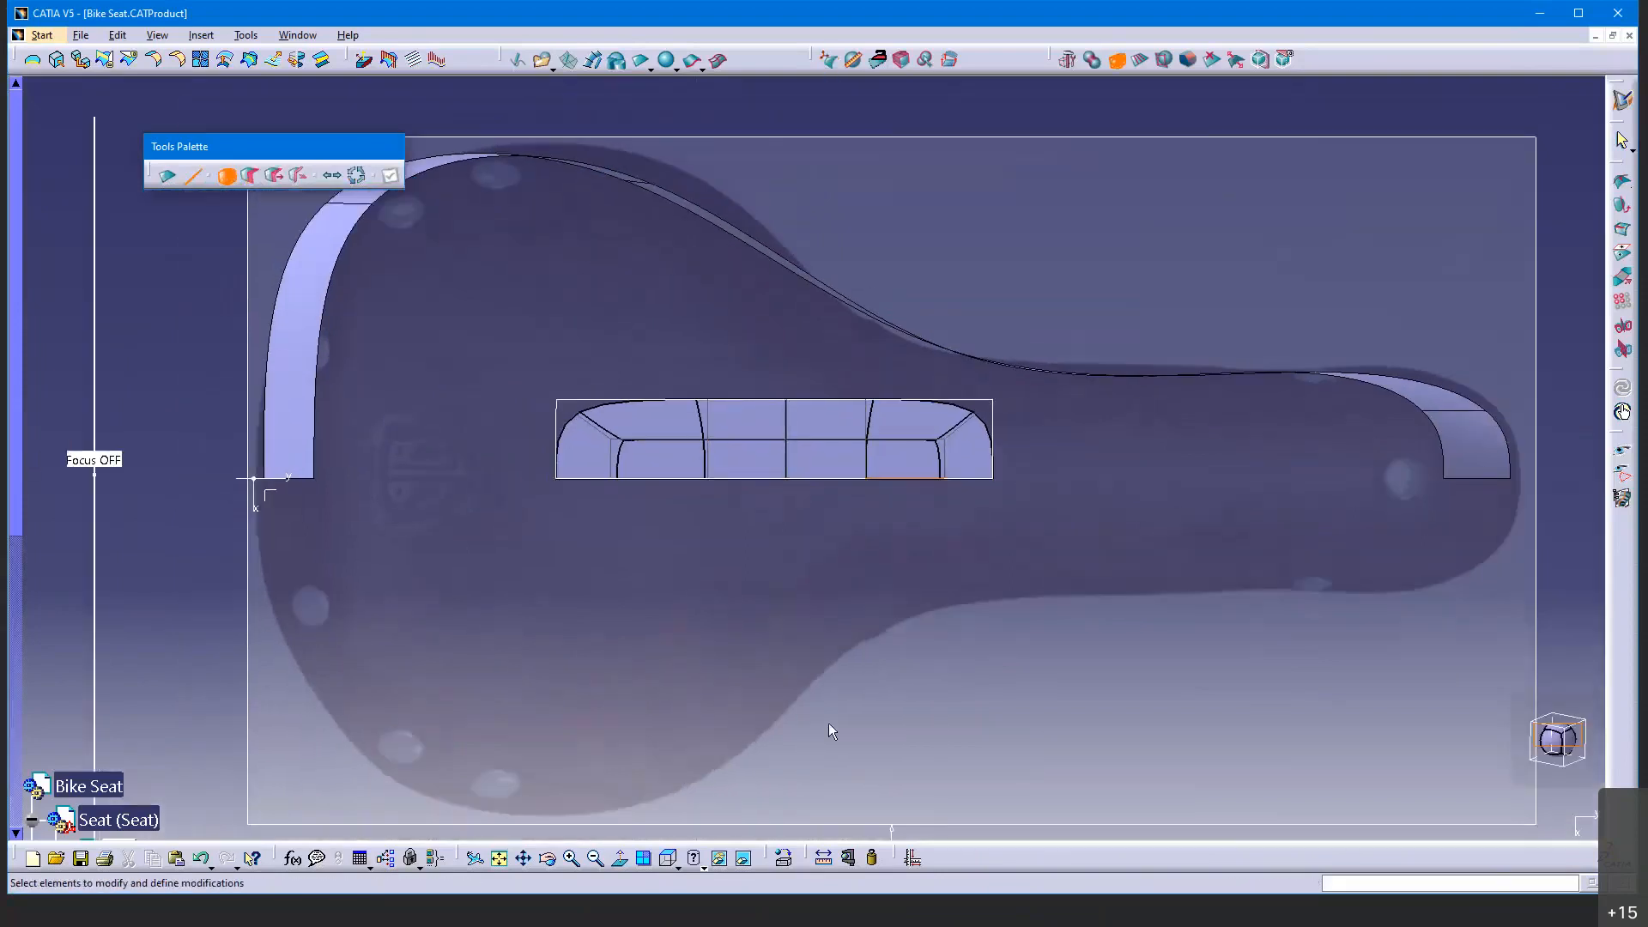
left_click(704, 869)
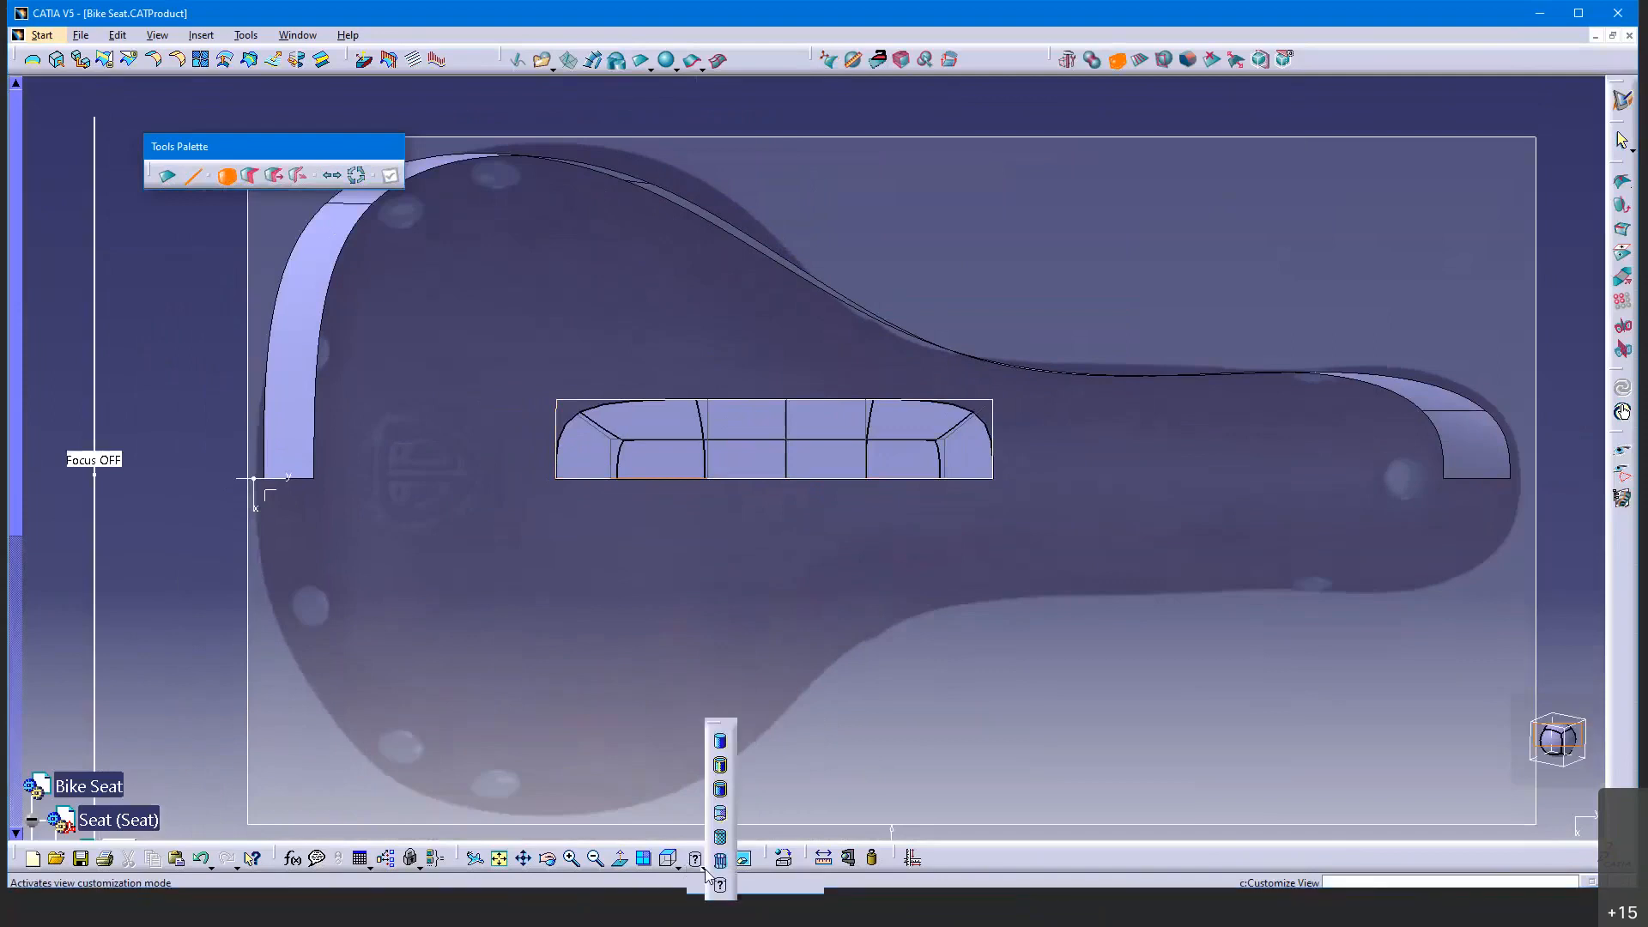
left_click(721, 767)
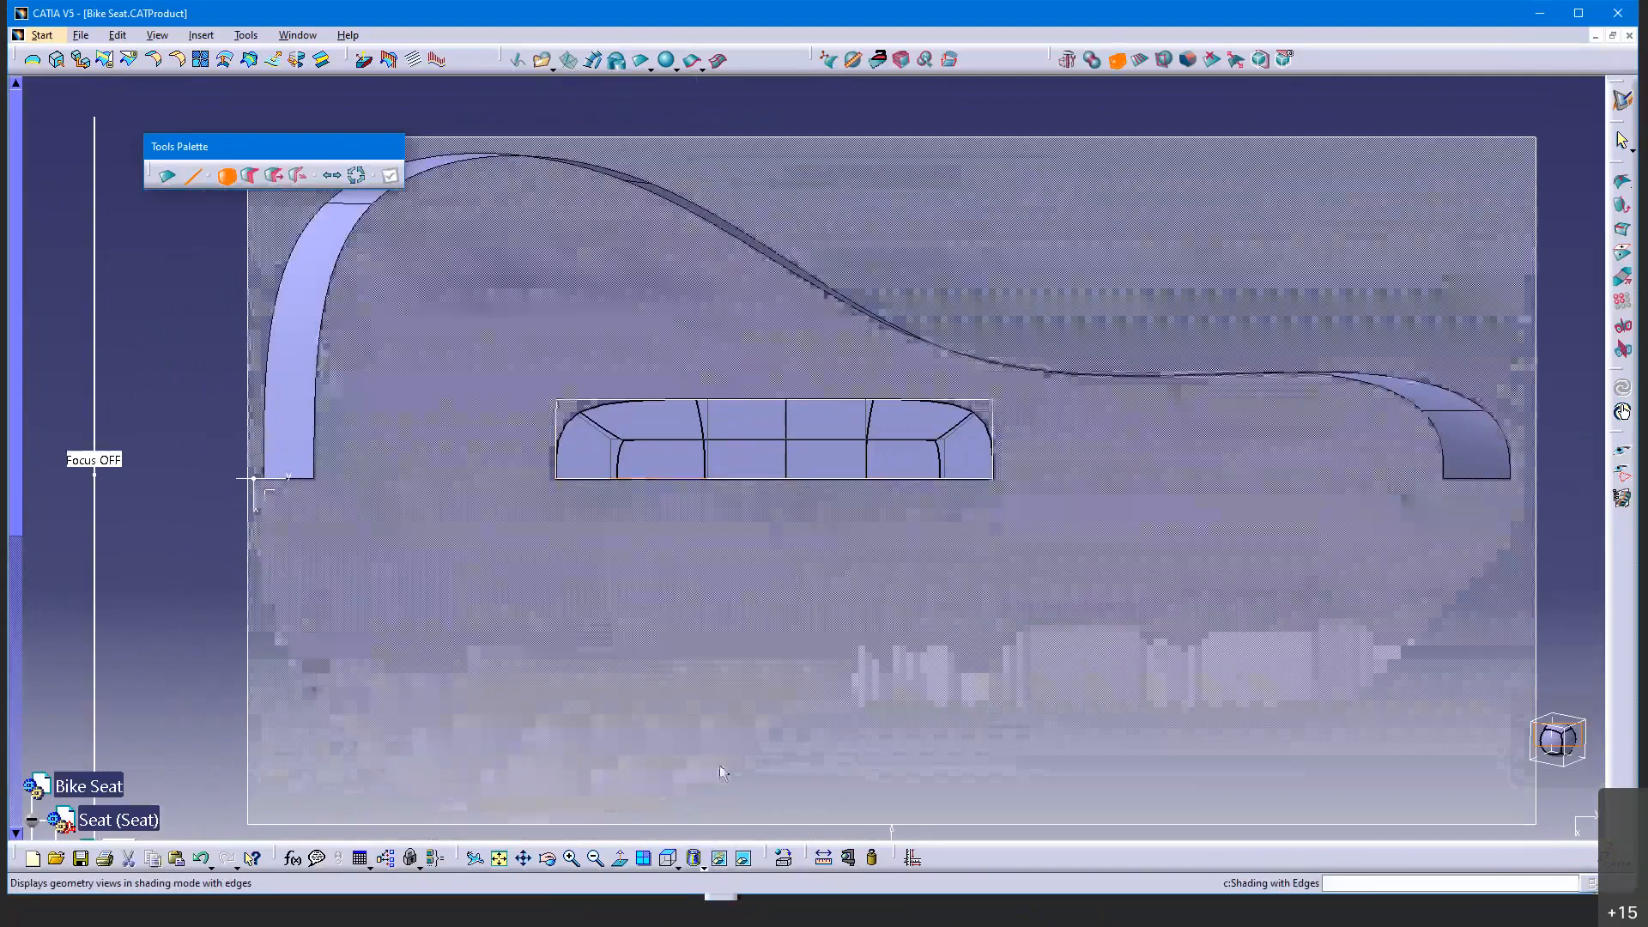
Examine both ends of the strip against the side band and try extruding the strip's rear-end edge
middle_click_drag(720, 765, 713, 394)
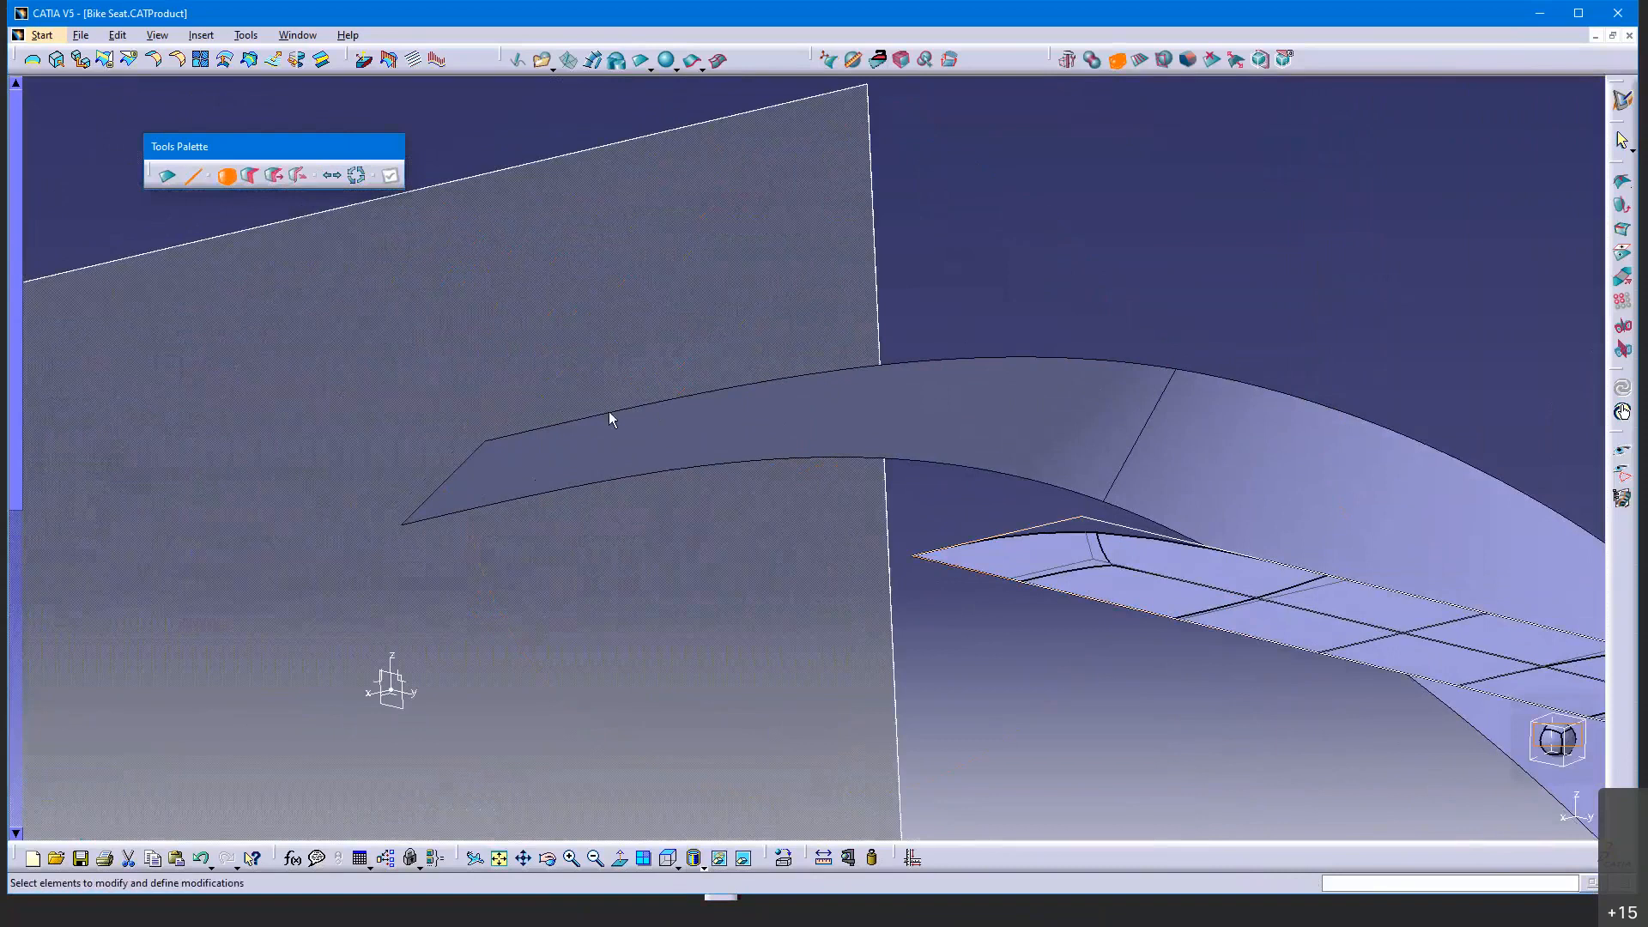
middle_click_drag(980, 523, 975, 452)
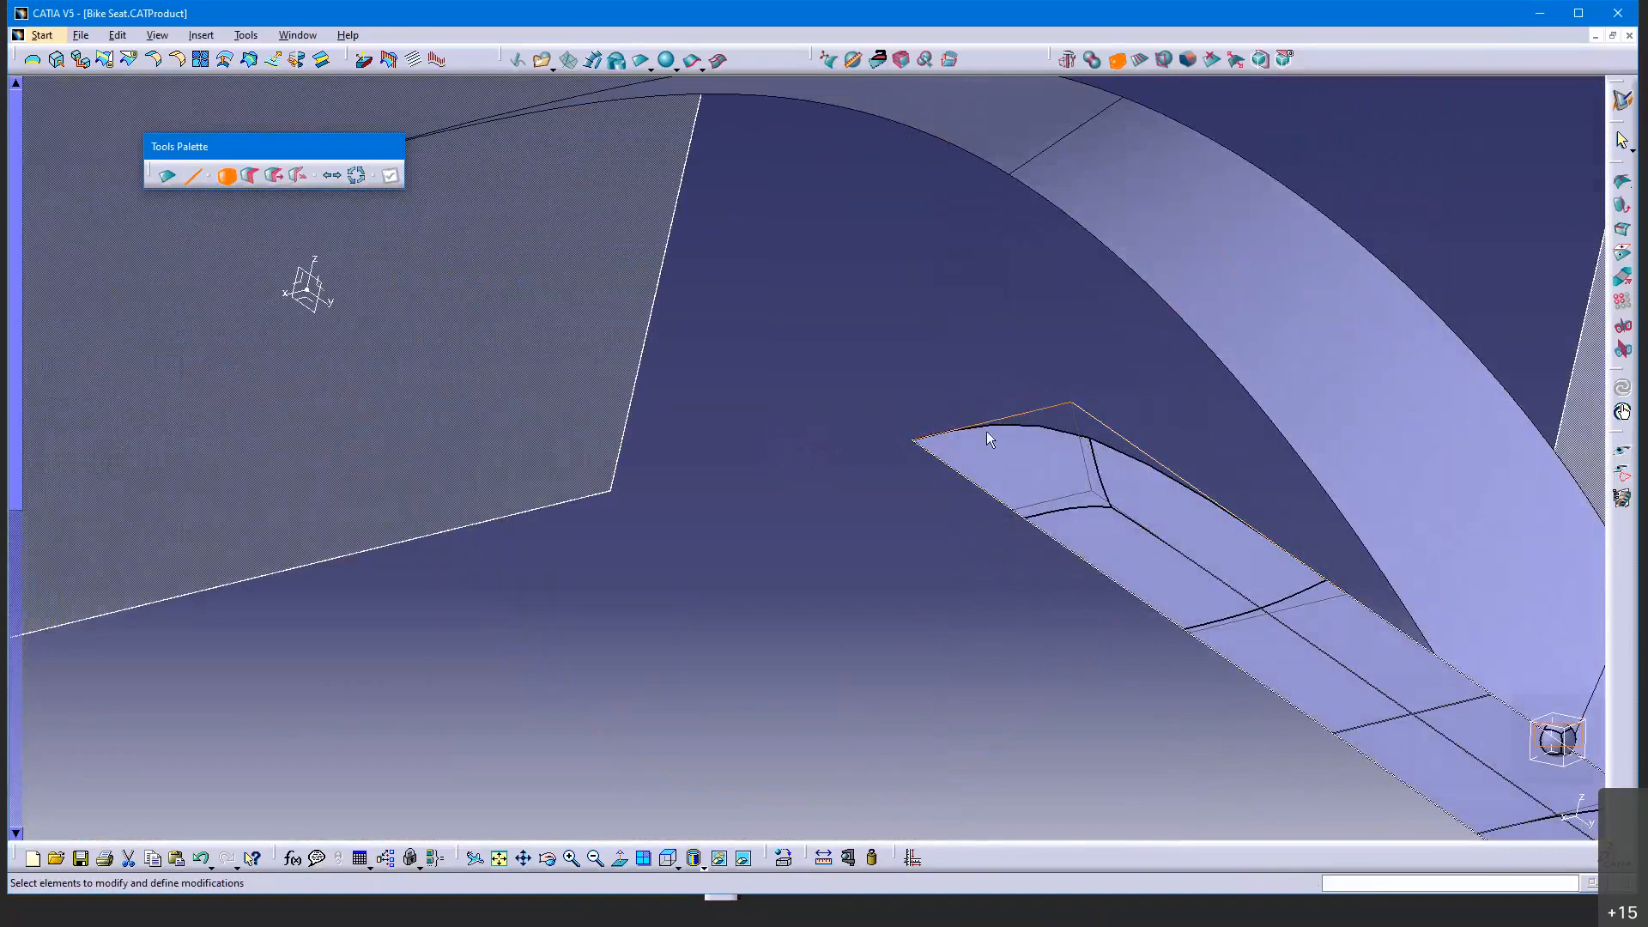
middle_click_drag(956, 434, 658, 688)
mouse_move(755, 600)
middle_mouse_down()
mouse_move(746, 614)
mouse_move(736, 574)
middle_mouse_up()
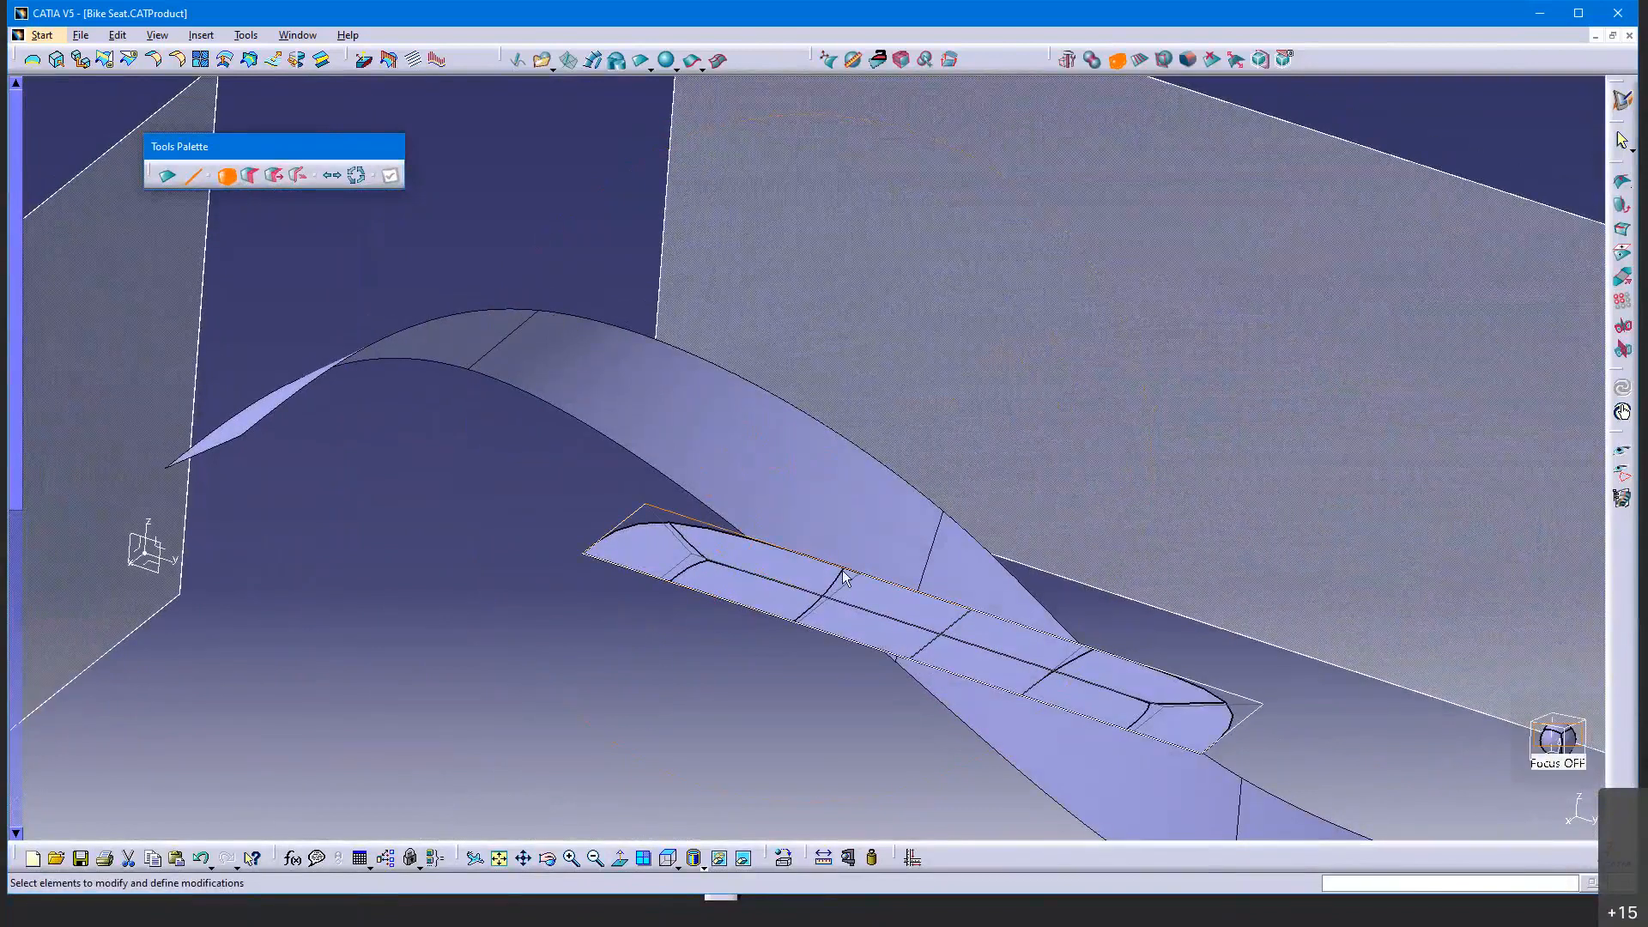
middle_click_drag(845, 577, 943, 468)
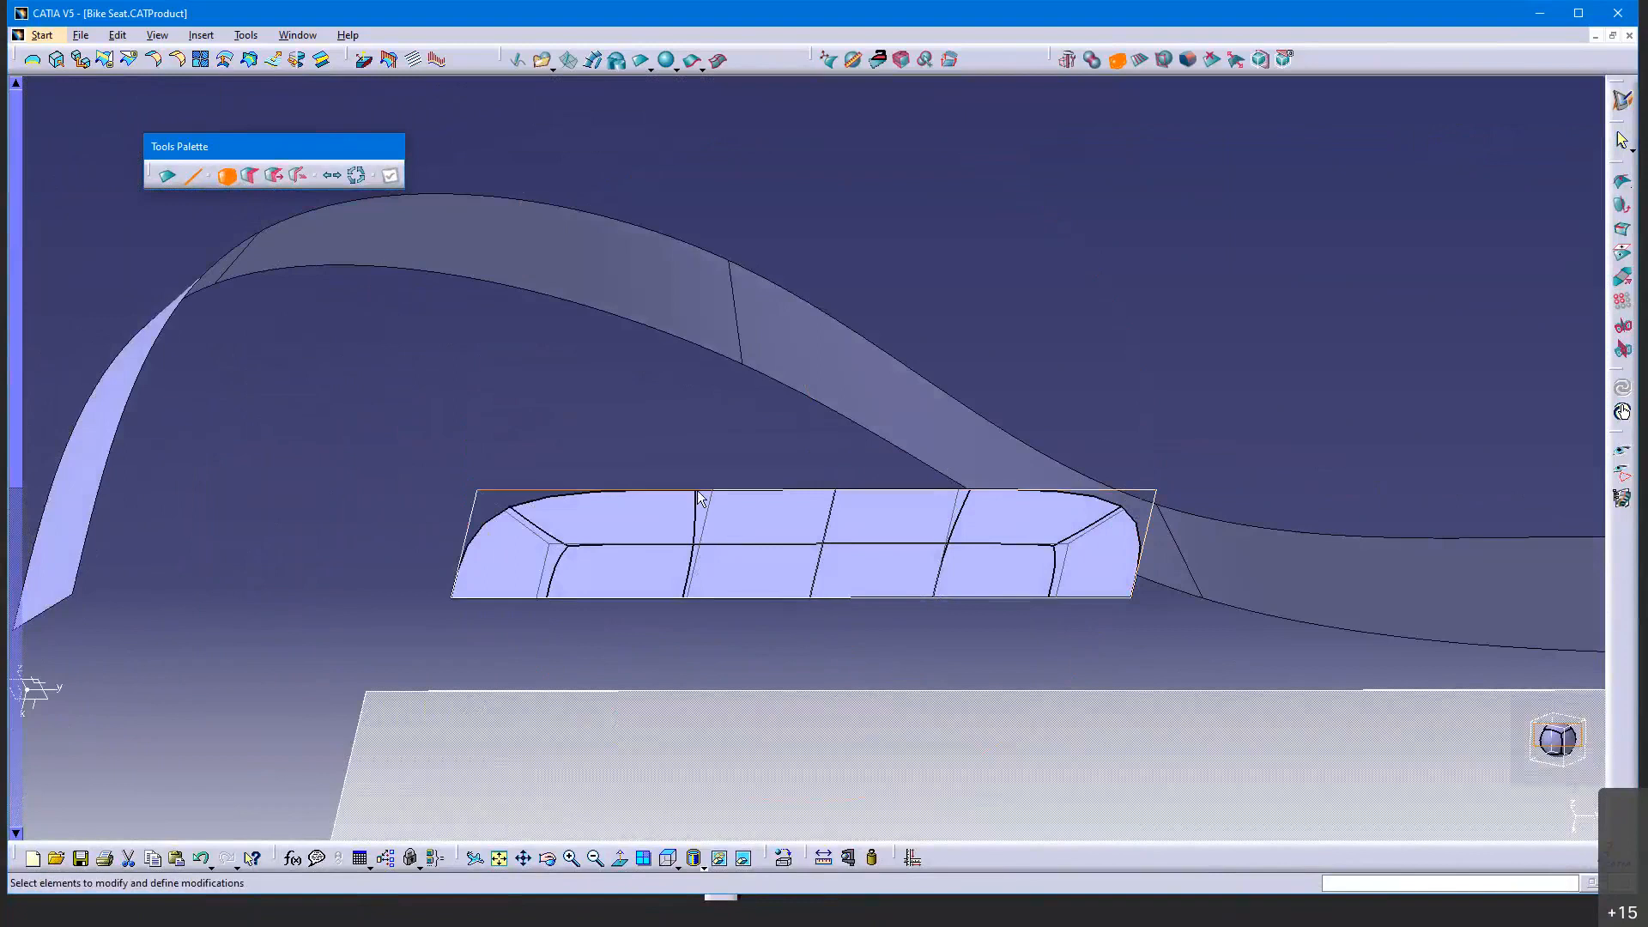
middle_click_drag(1099, 708, 949, 559)
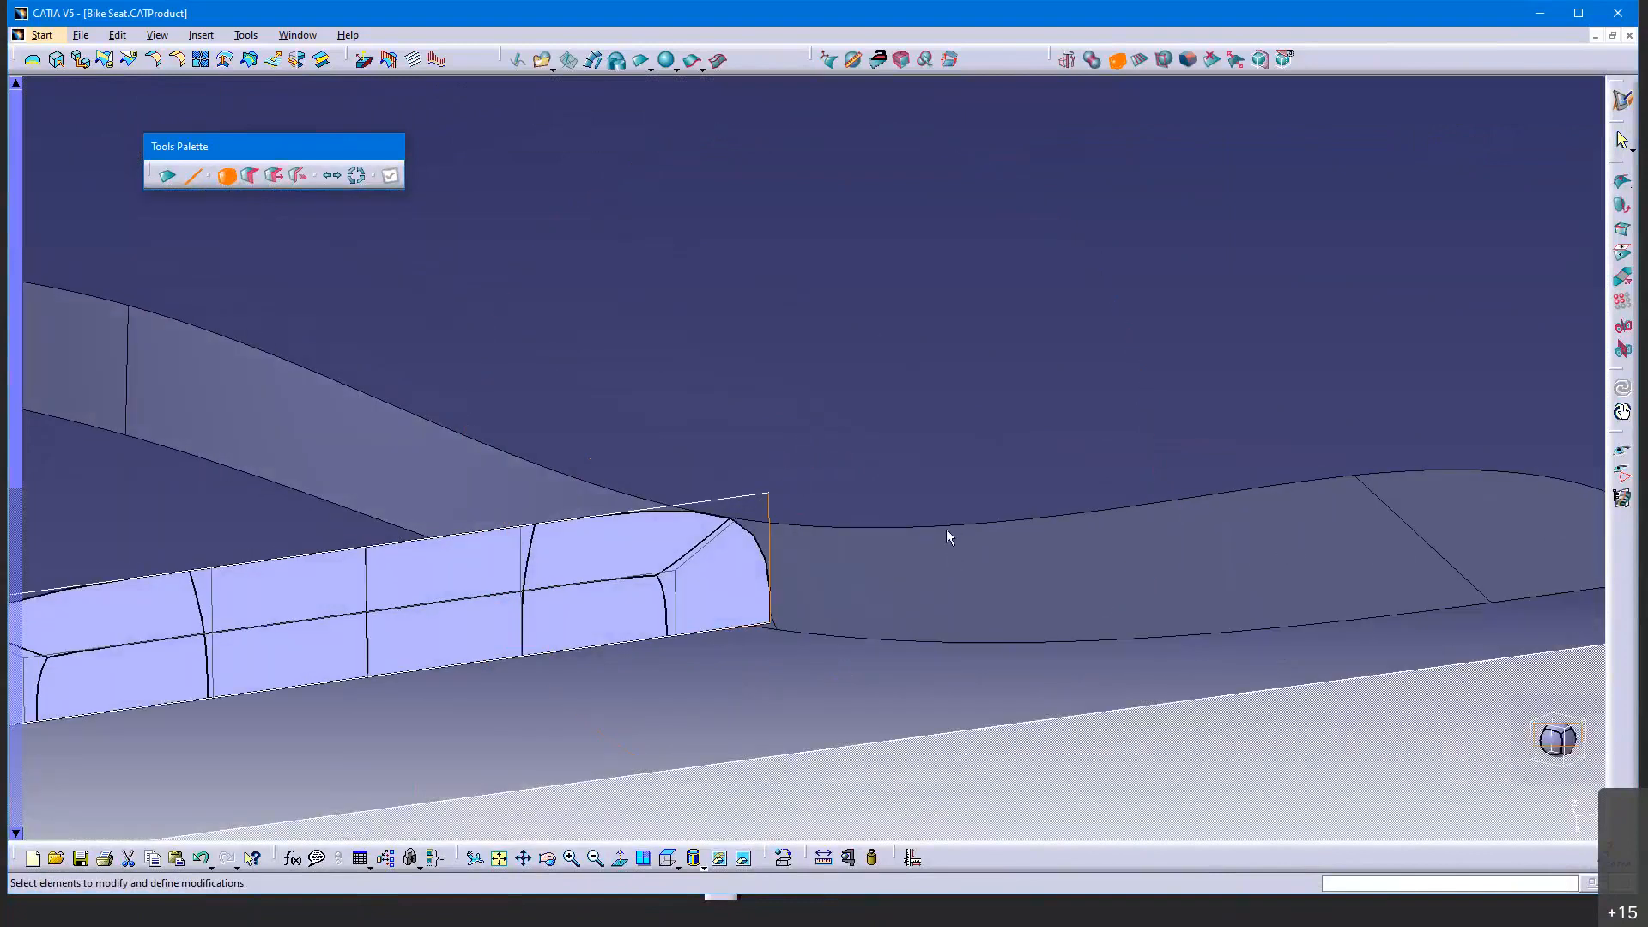
middle_click_drag(1172, 568, 1121, 423)
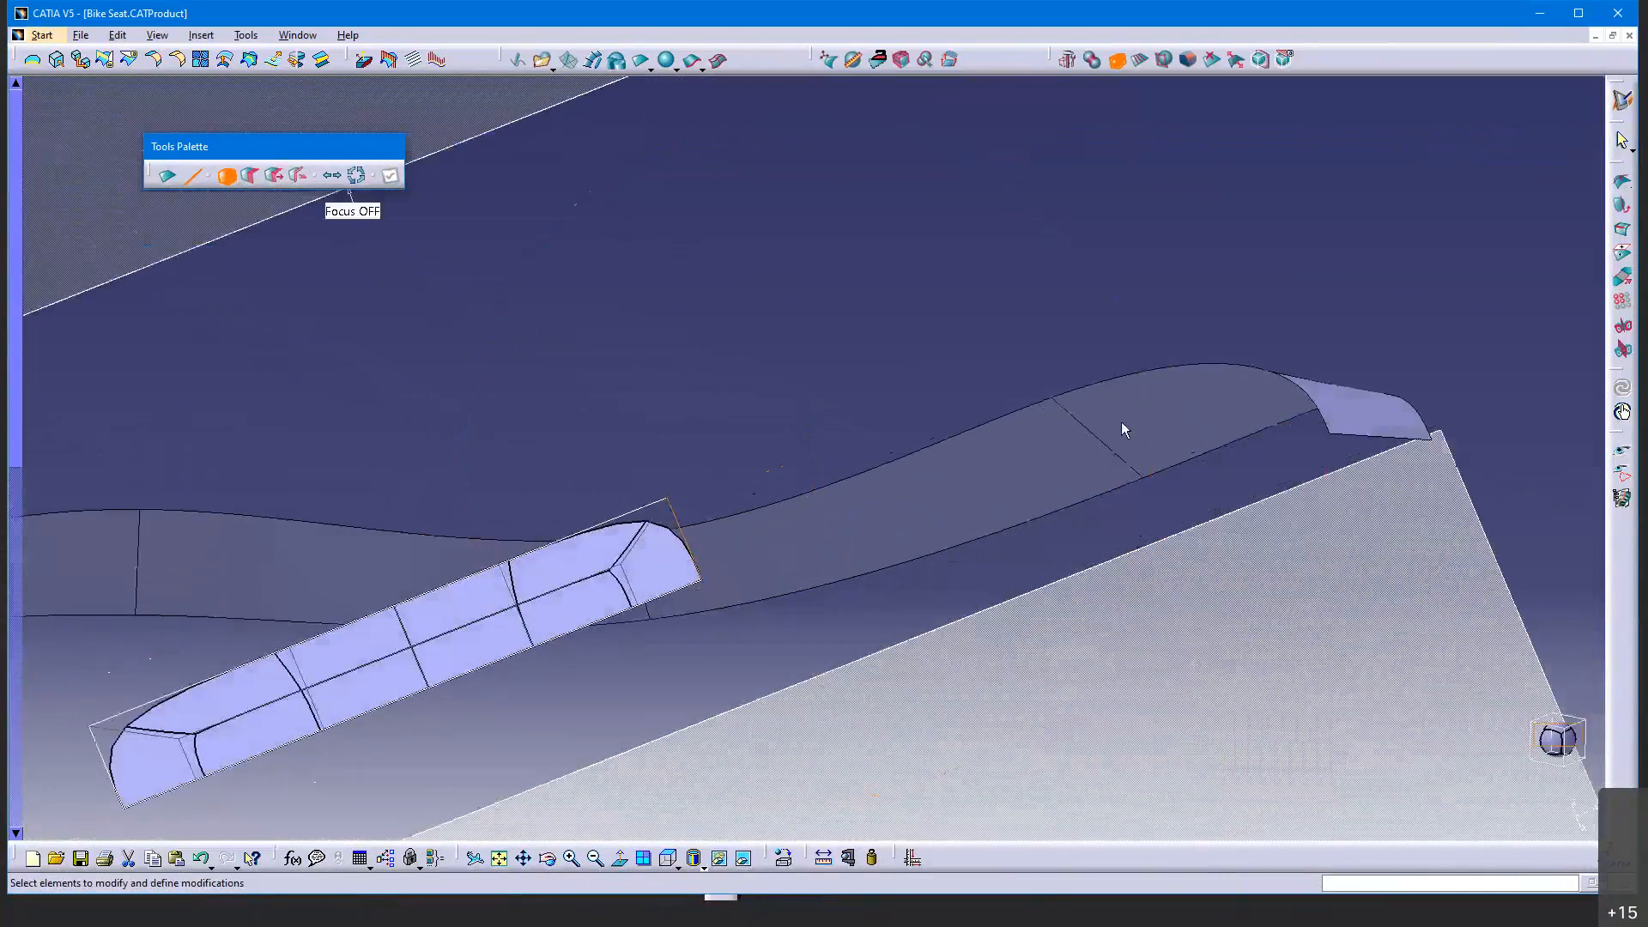
middle_click_drag(1044, 518, 1009, 467)
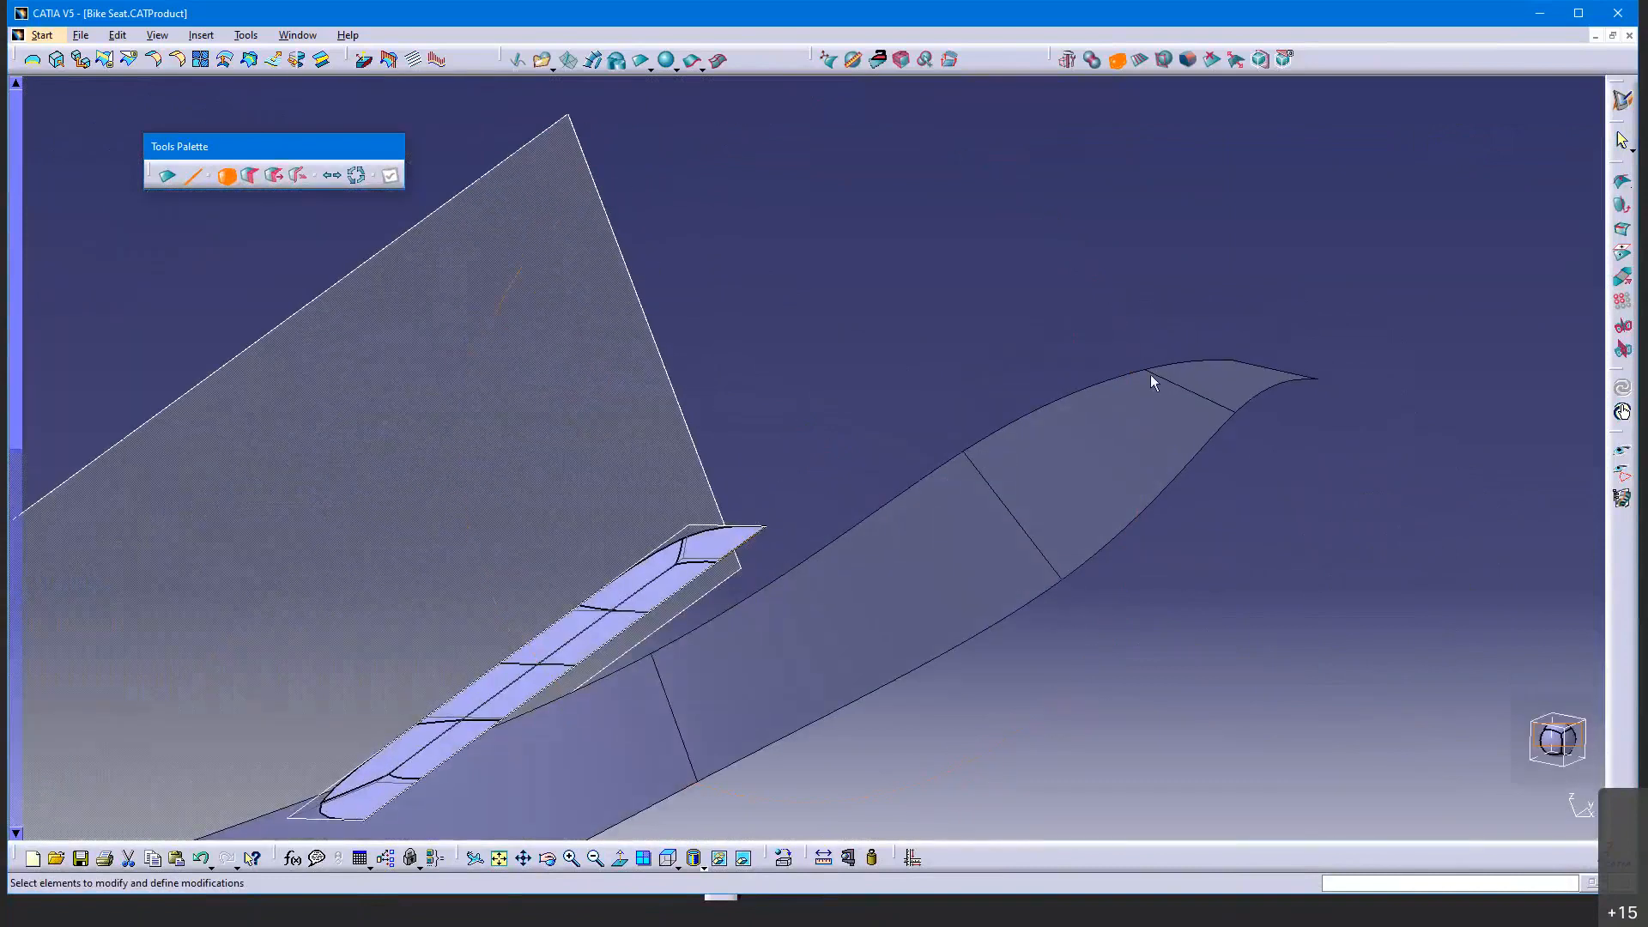
middle_click_drag(838, 519, 841, 549)
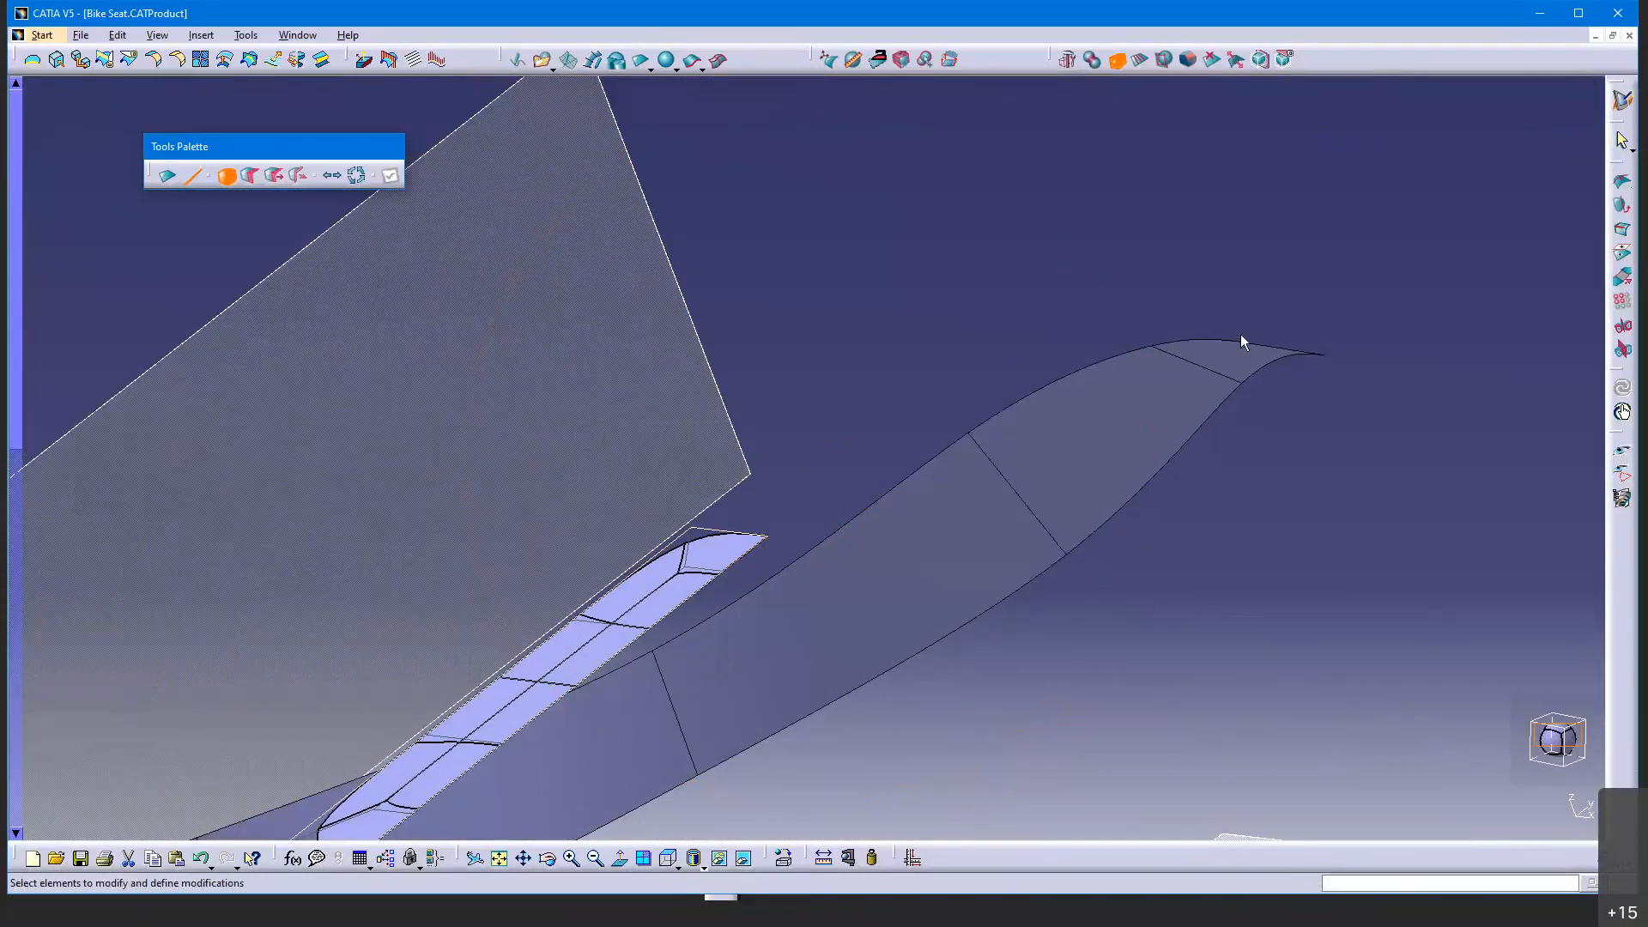
middle_click_drag(1063, 419, 975, 640)
left_click(789, 387)
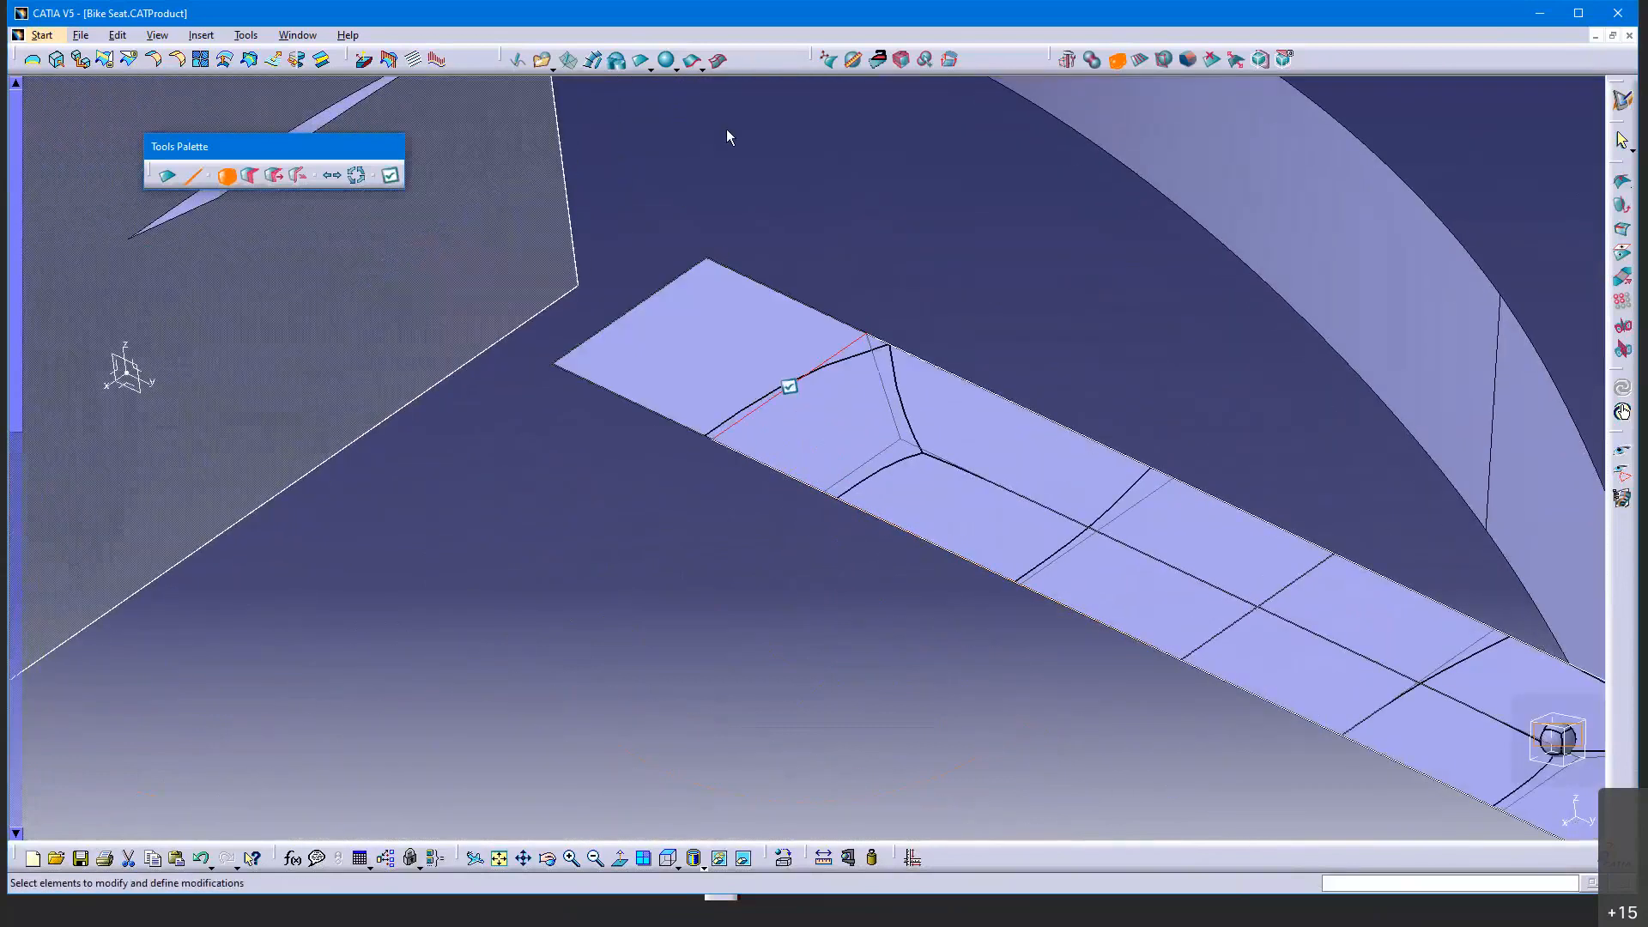
left_click(748, 152)
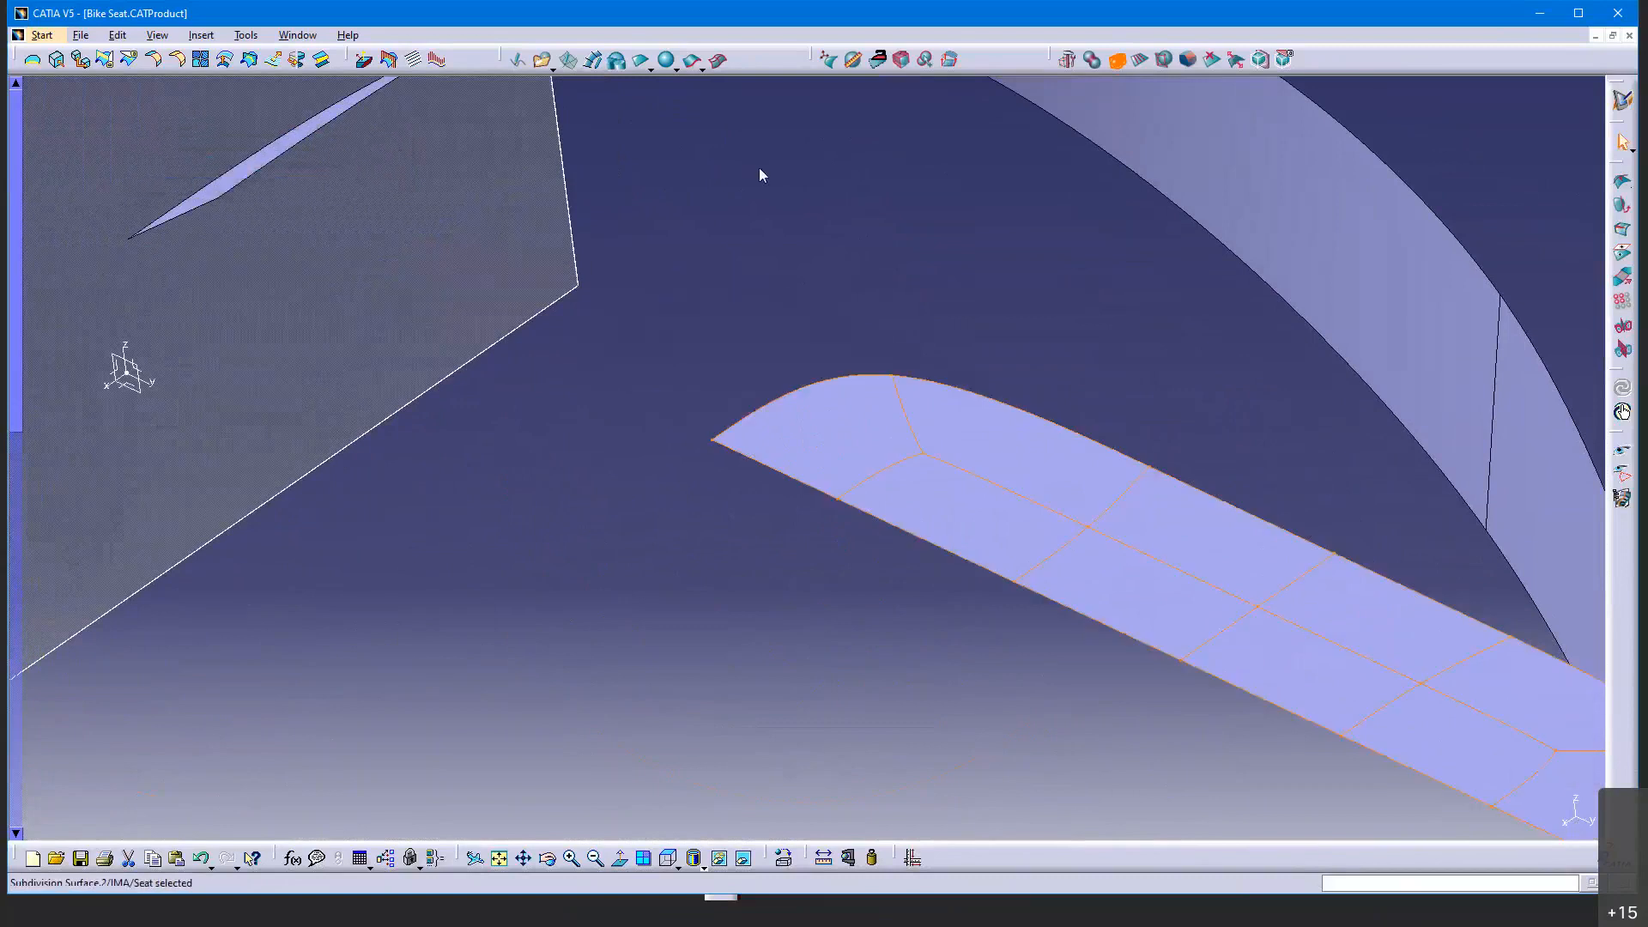
Modify the strip by selecting only its rear-end edge and applying the Alignment tool to that edge
left_click(828, 58)
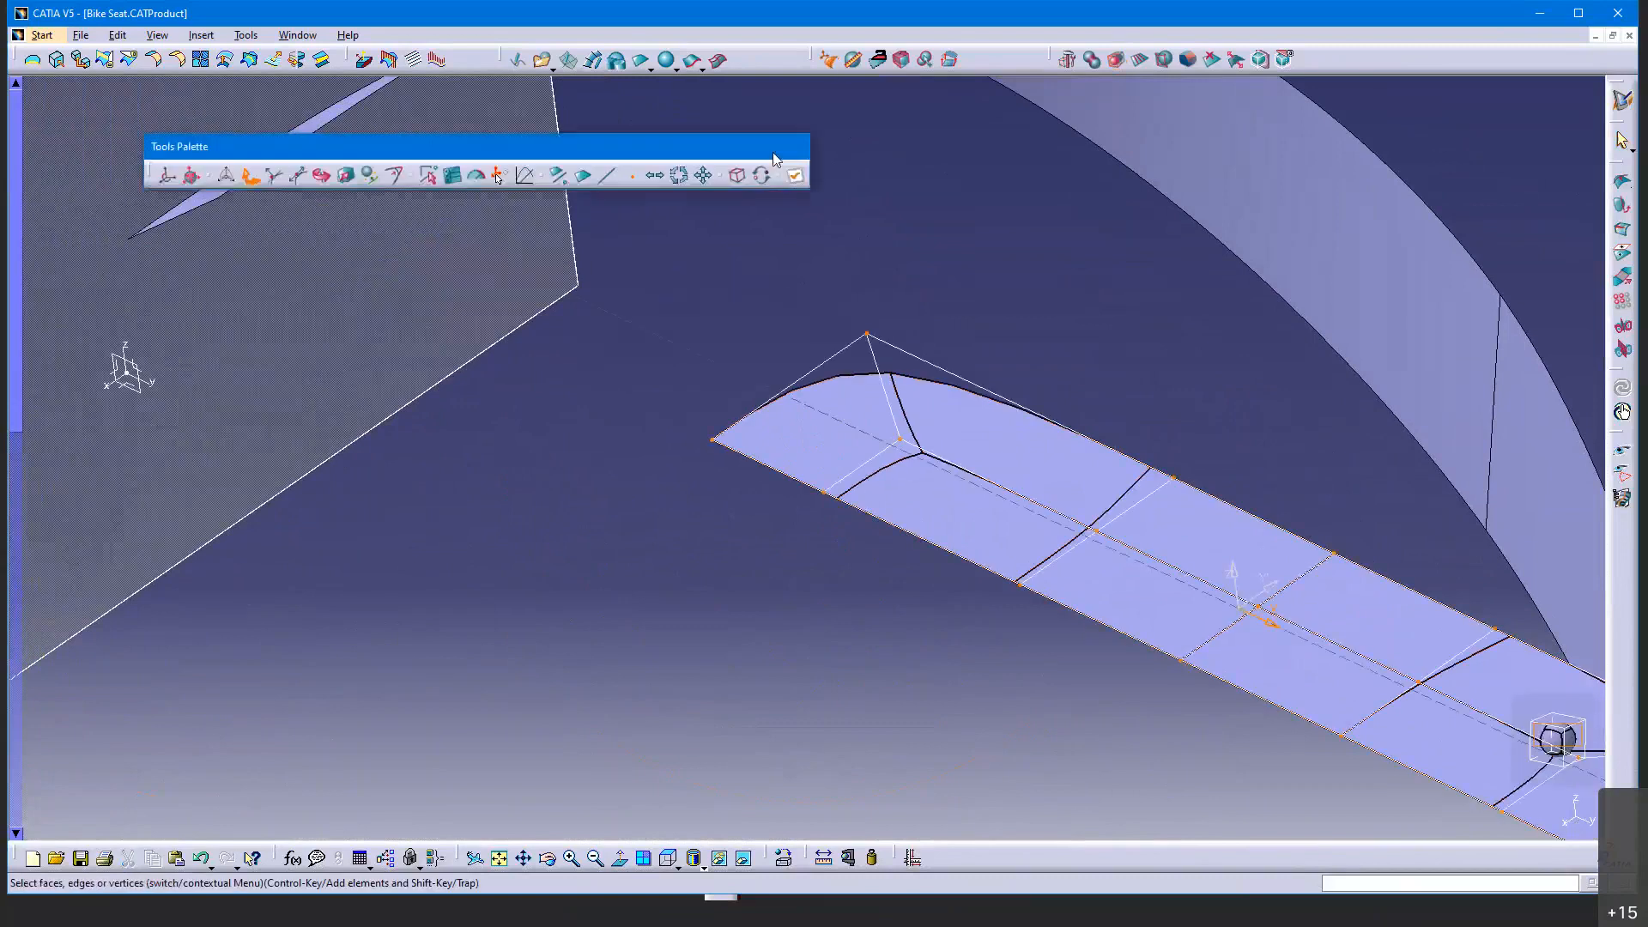
left_click(606, 175)
left_click(805, 388)
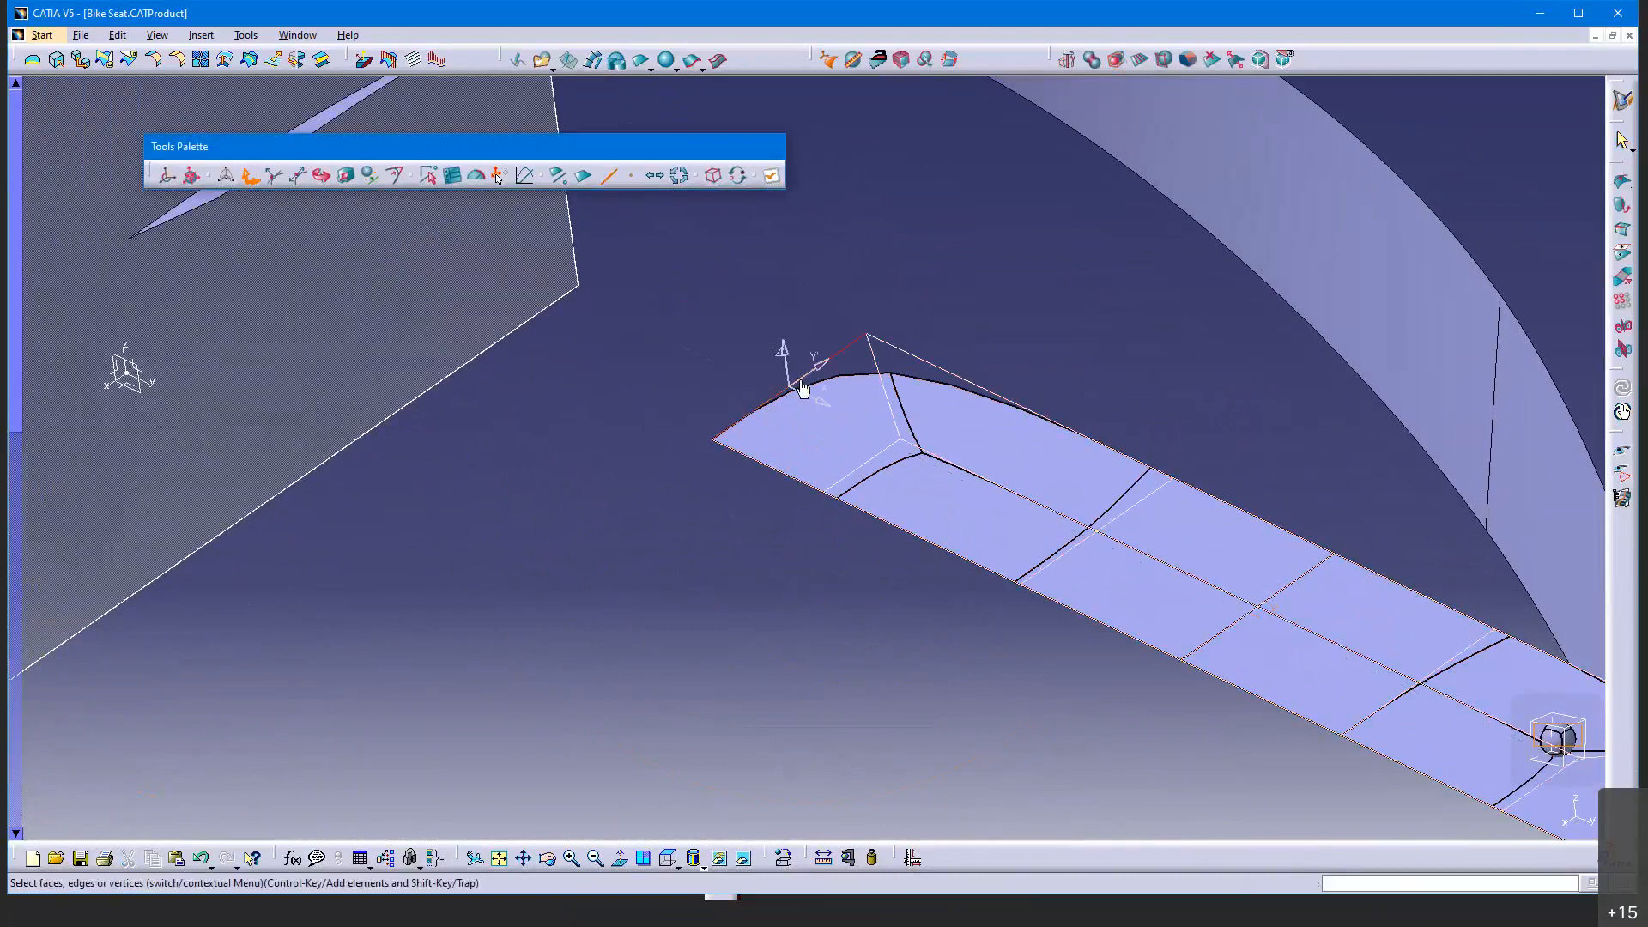
middle_click_drag(728, 585, 600, 294)
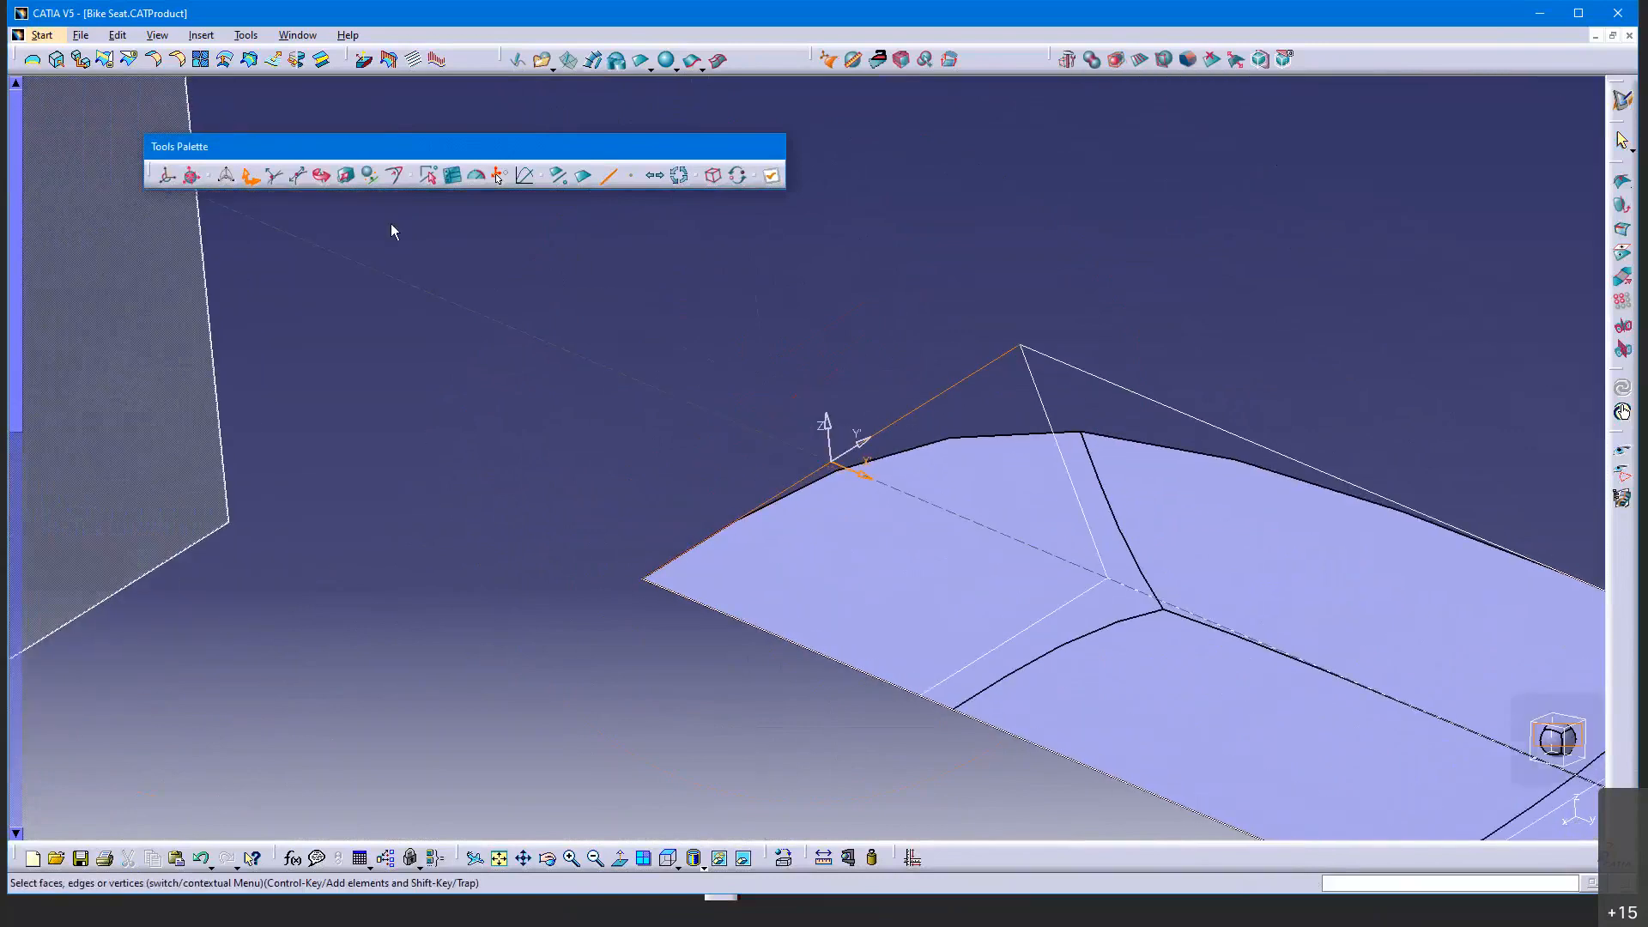
left_click(374, 176)
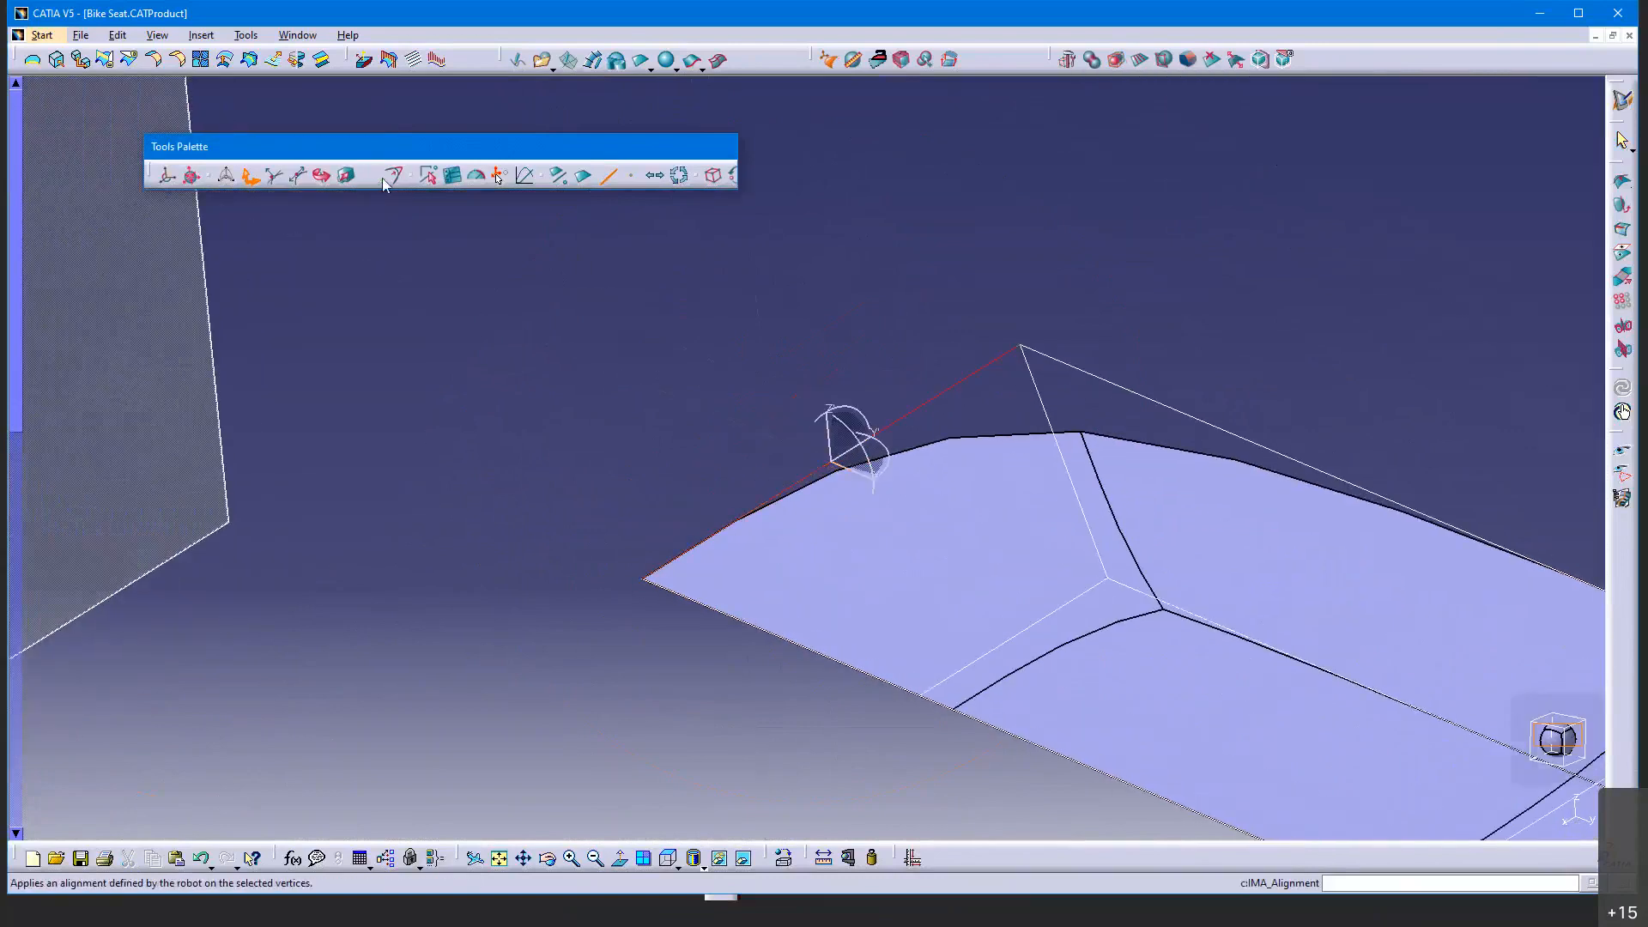
left_click(720, 473)
left_click(724, 178)
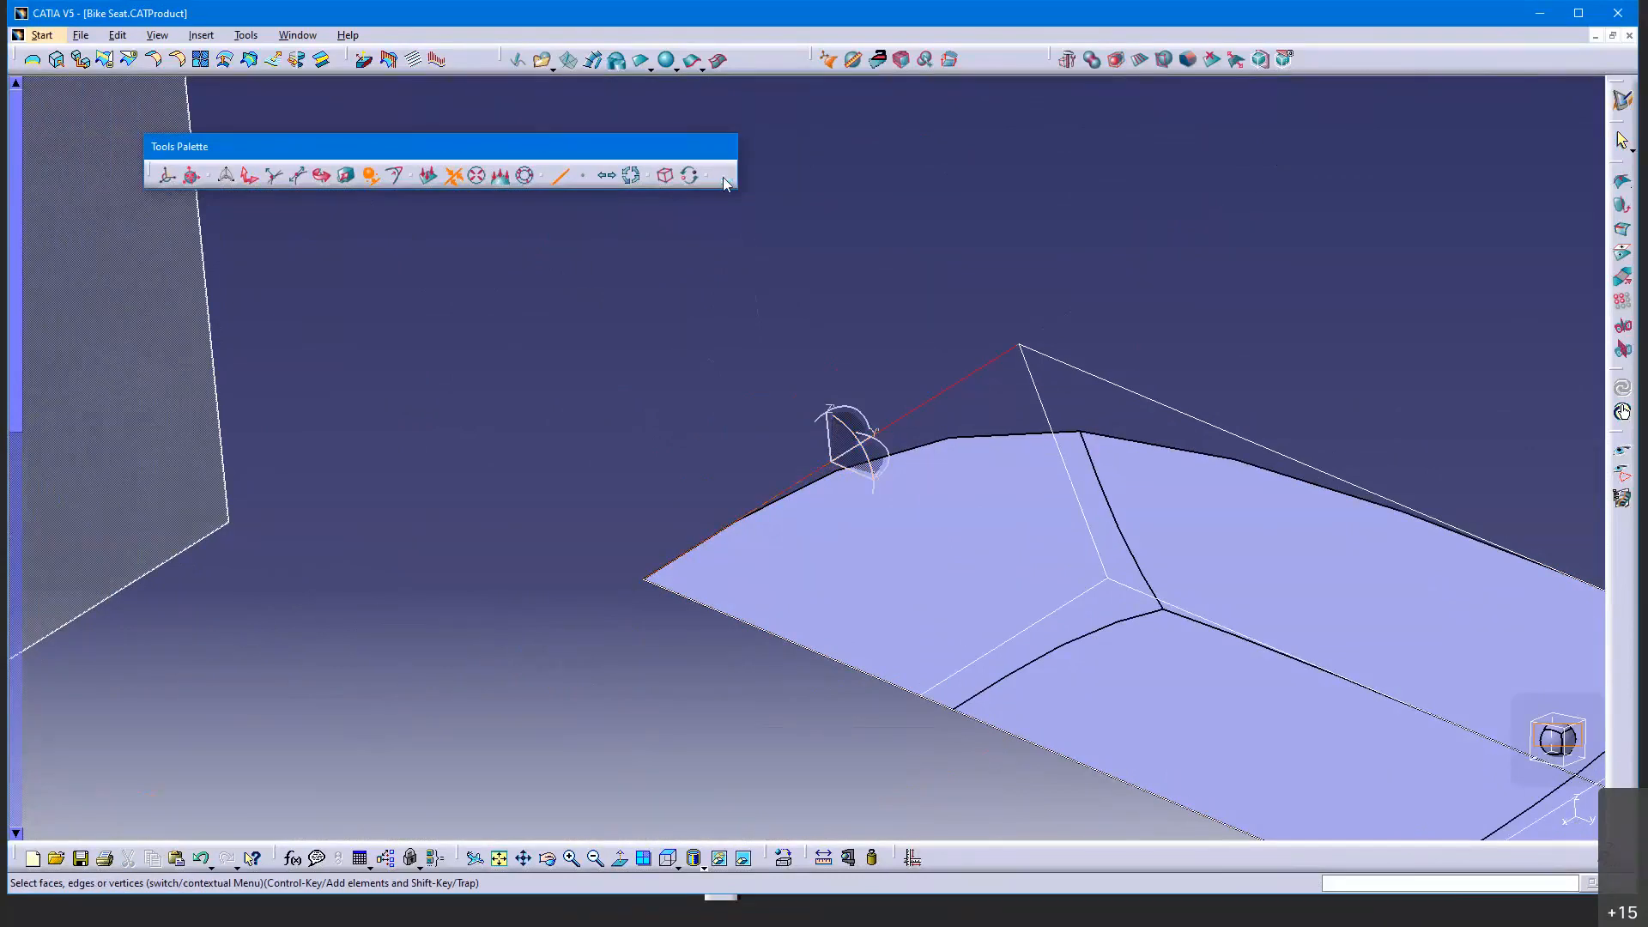
middle_click_drag(935, 398, 688, 275)
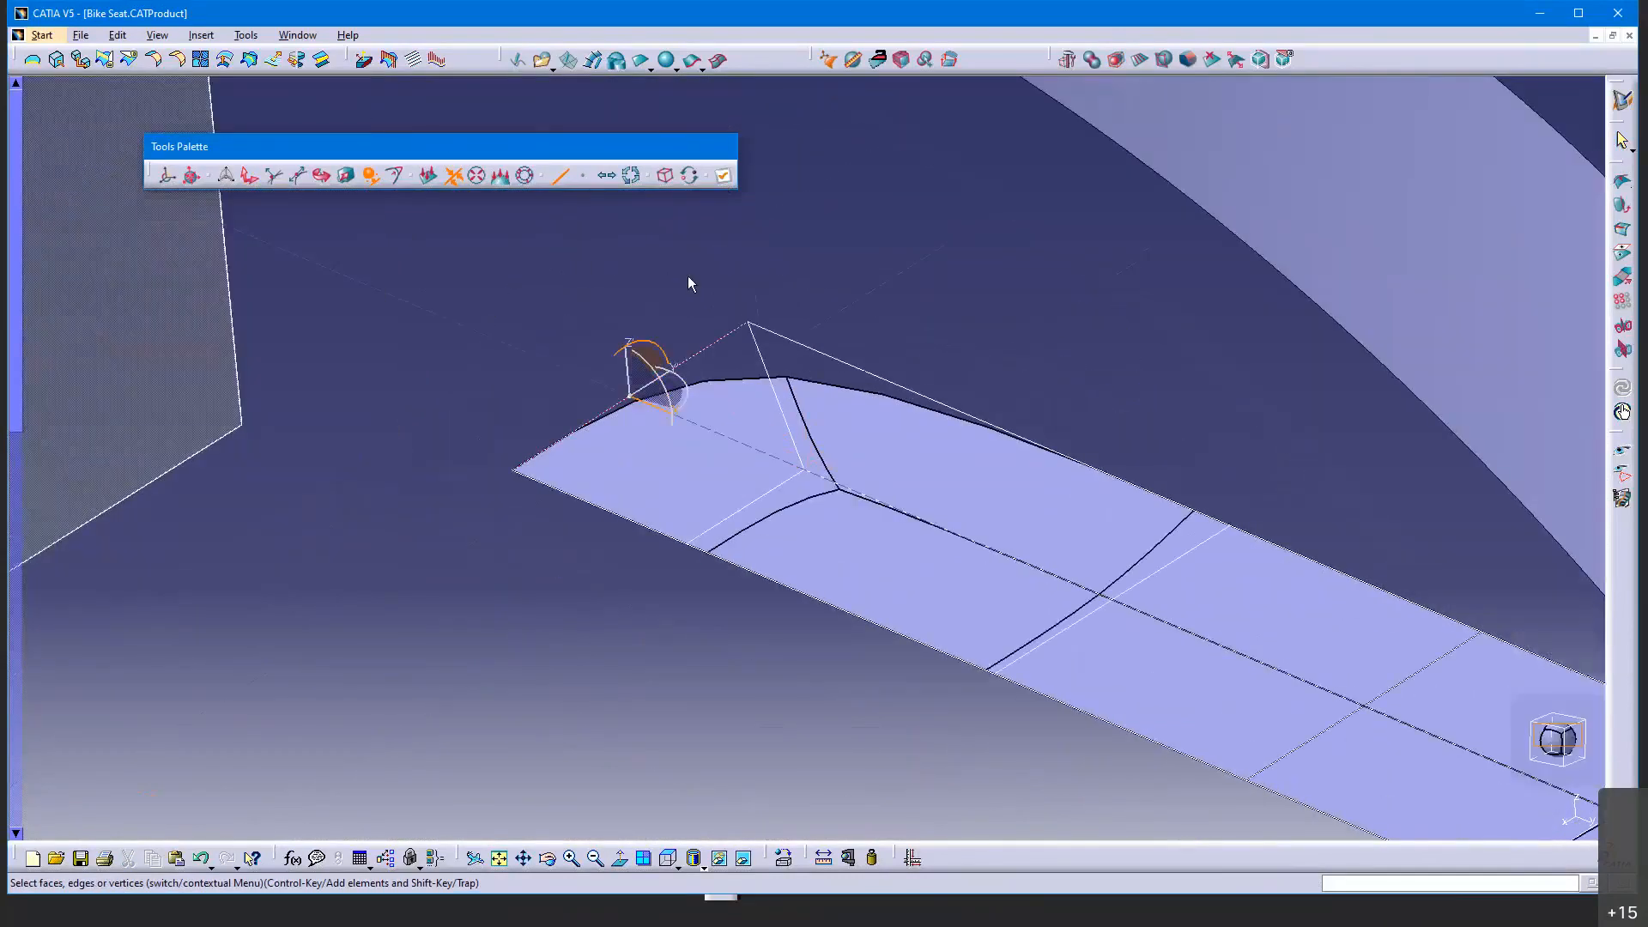
left_click(706, 327)
Restart the modification of the subdivision strip with its front-end edge selected and show the model from above
middle_click_drag(941, 606, 54, 235)
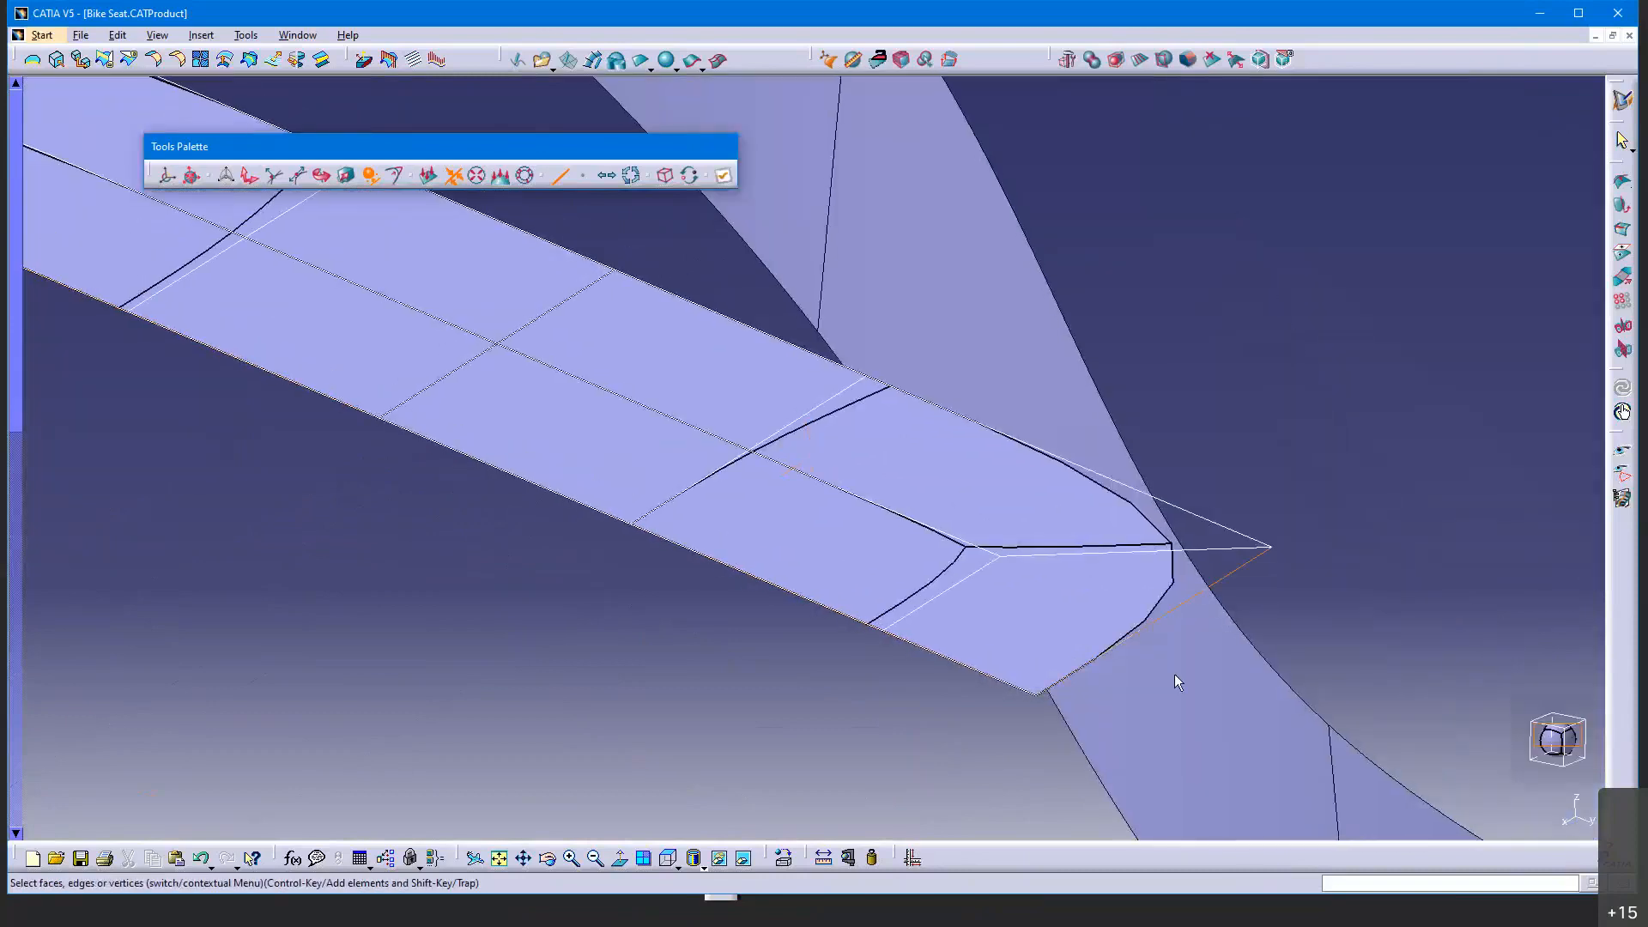
left_click(1157, 621)
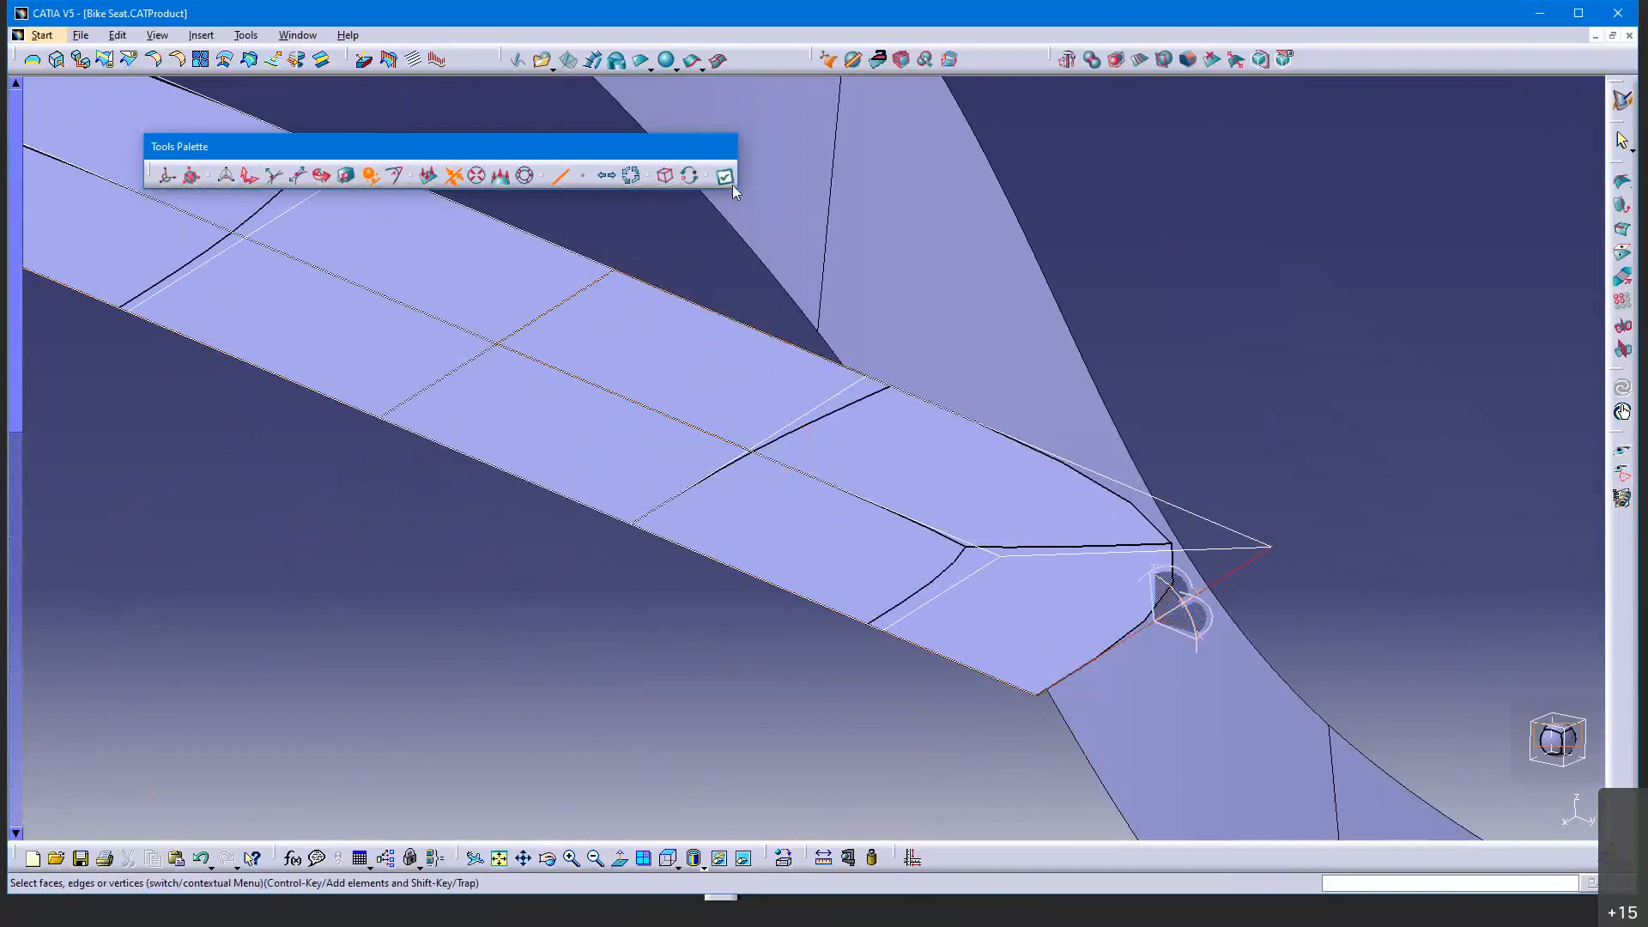
middle_click_drag(655, 647, 634, 606)
left_click_drag(634, 605, 634, 604)
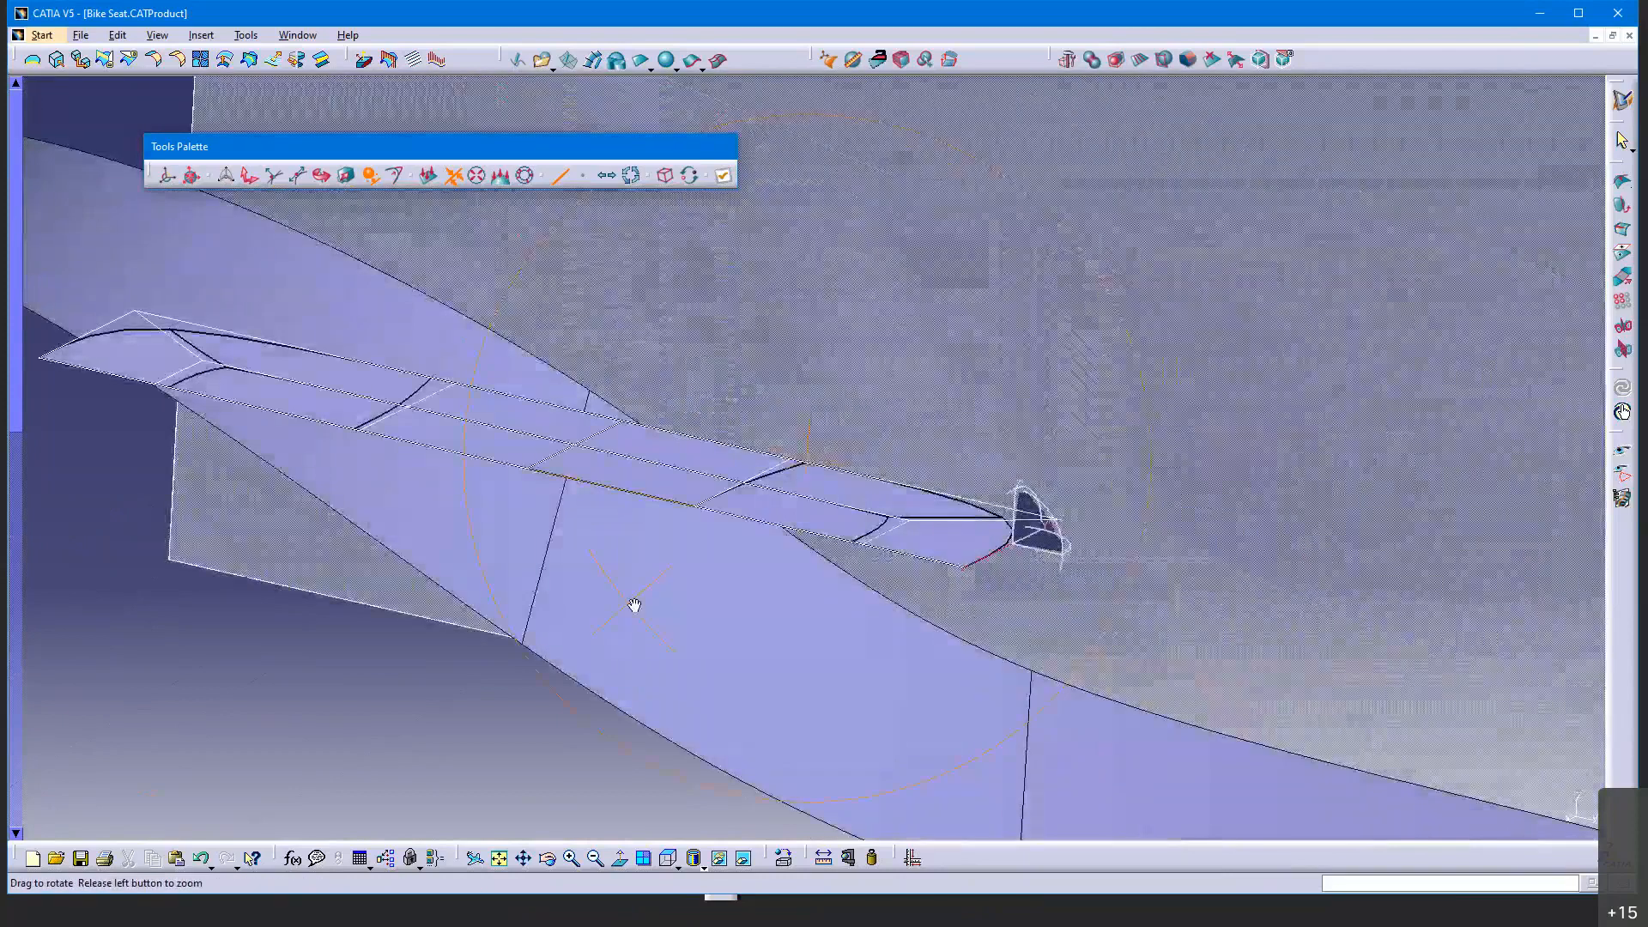
middle_click_drag(633, 605, 639, 648)
left_click(725, 176)
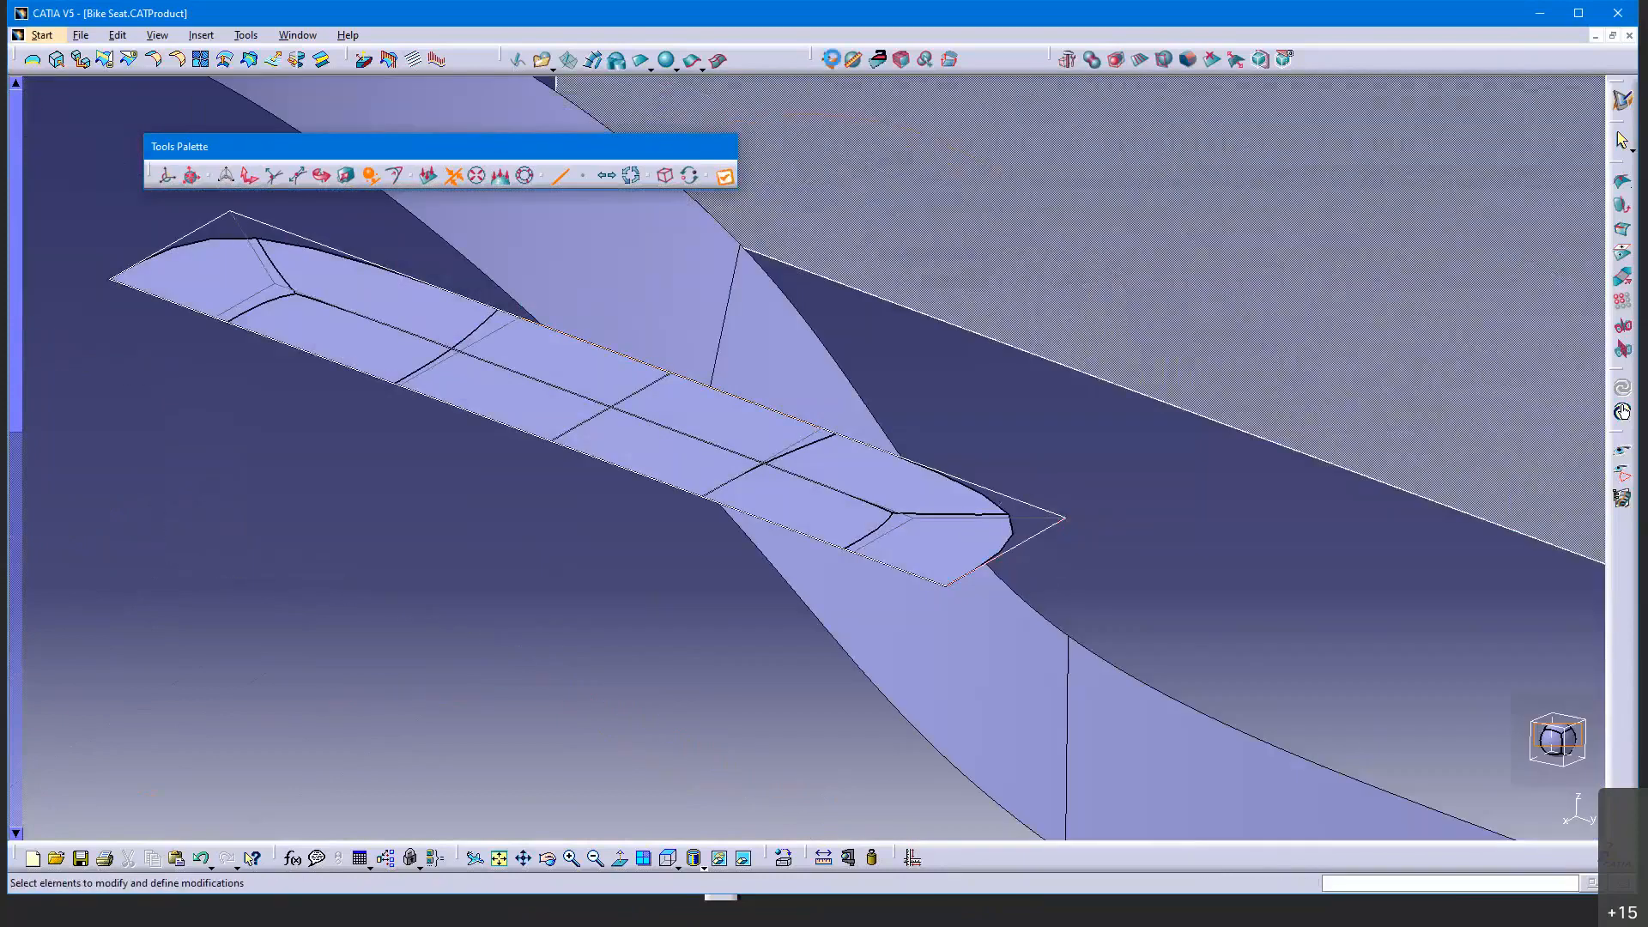
left_click(828, 60)
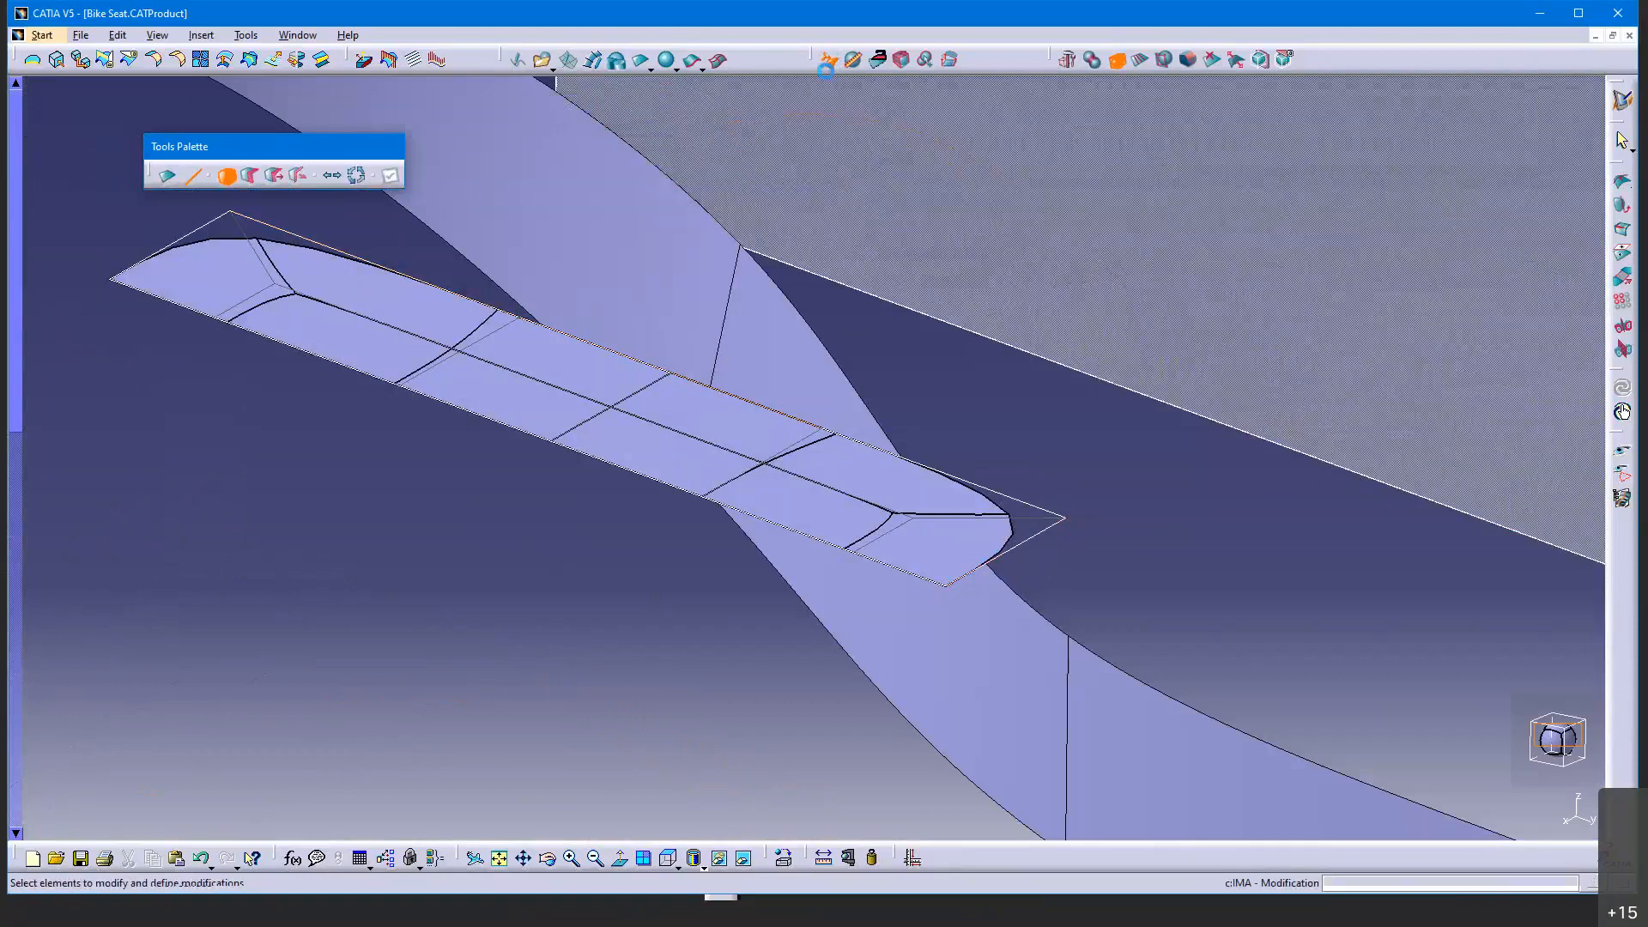
middle_click_drag(586, 568, 780, 736)
middle_click_drag(696, 542, 839, 591)
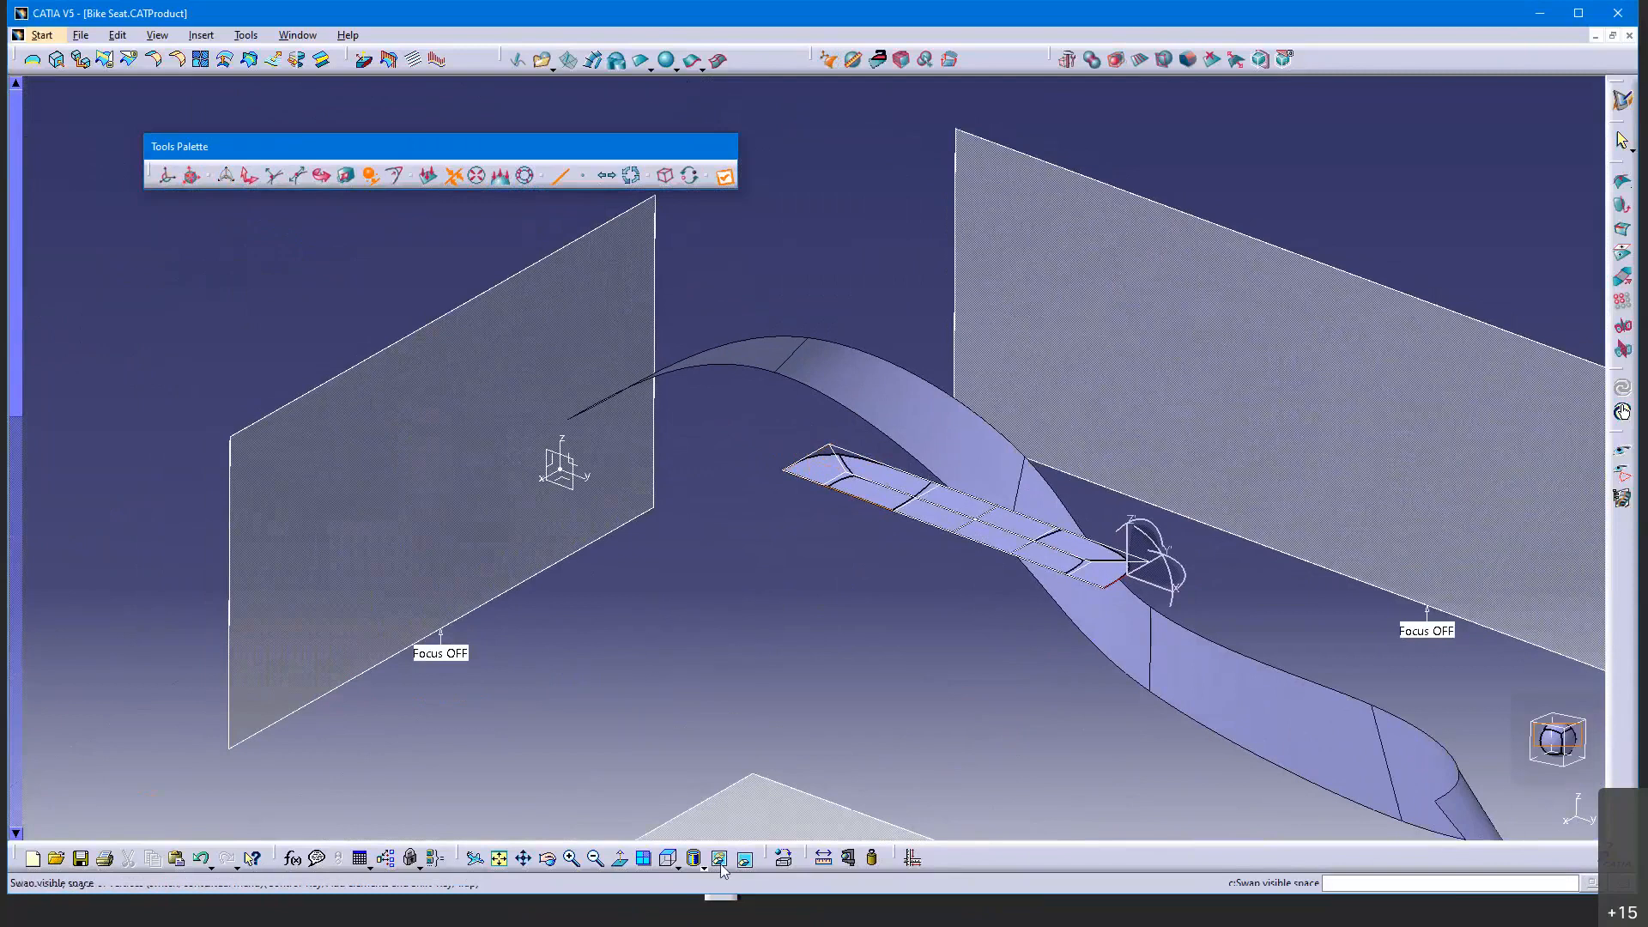
left_click(666, 866)
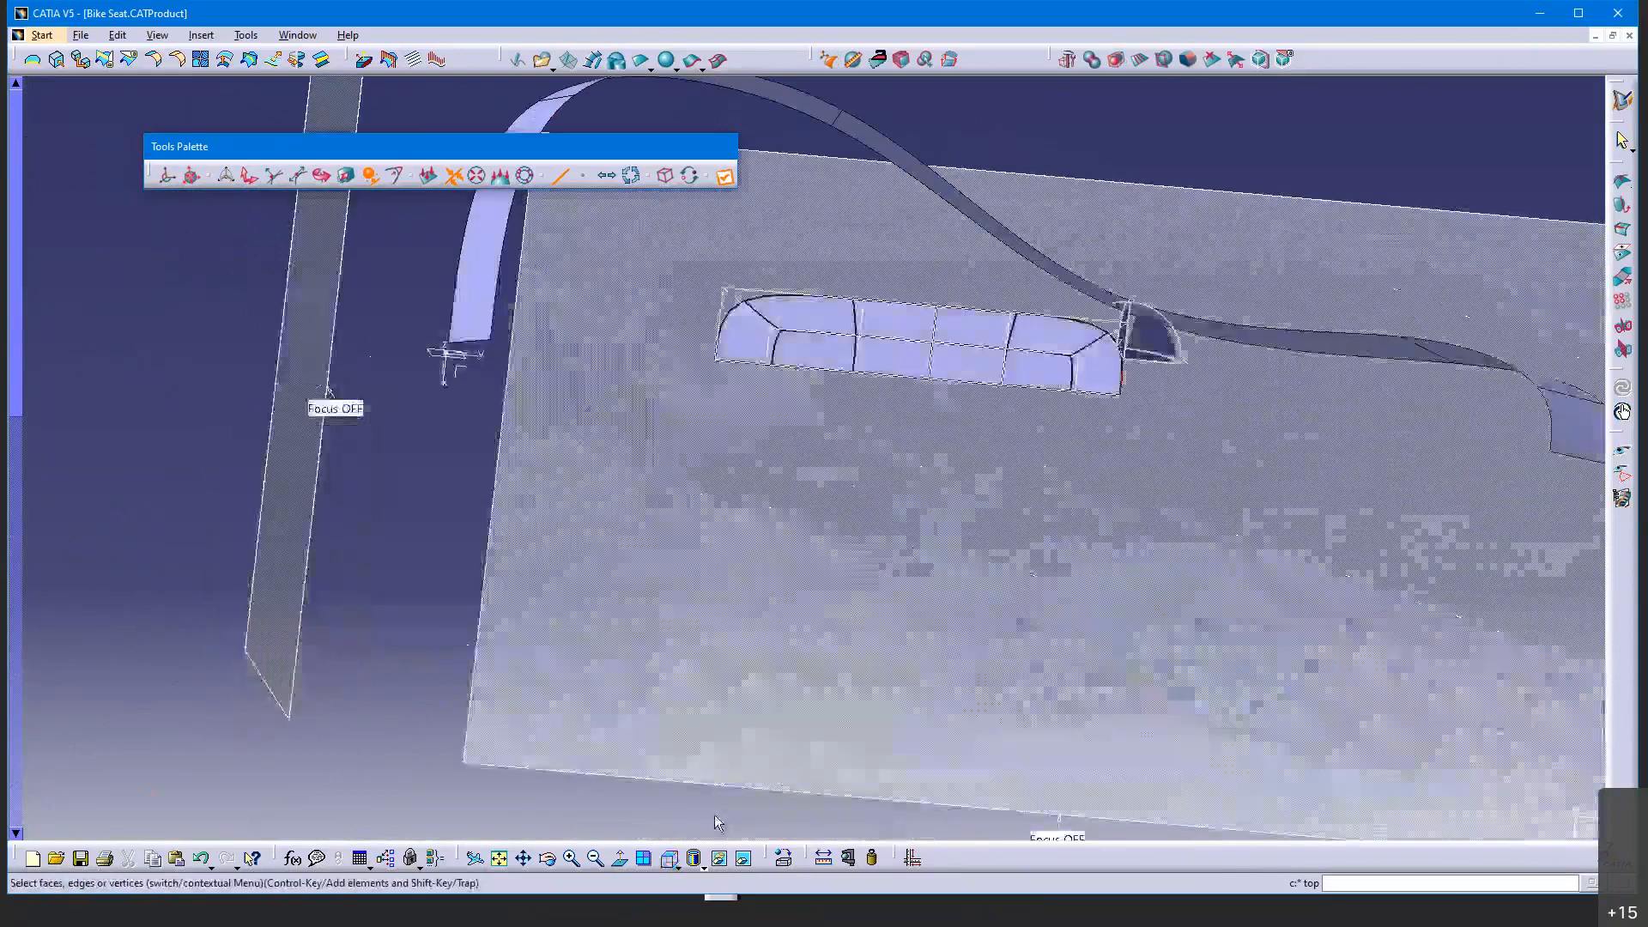
middle_click_drag(1003, 594, 772, 545)
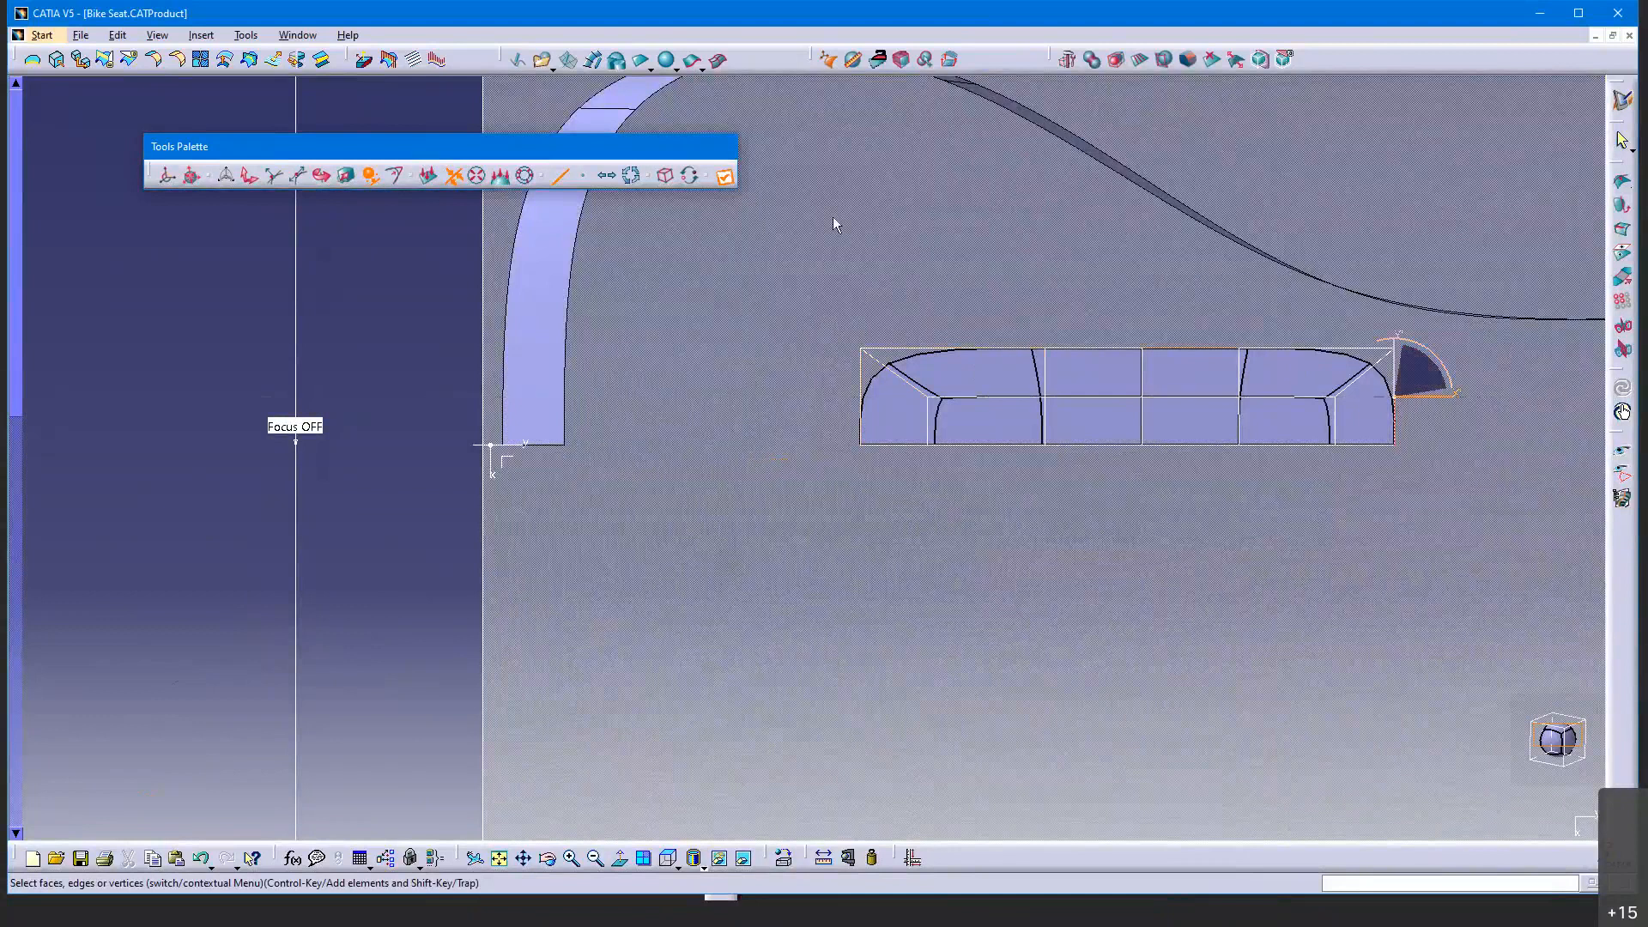
Stretch the strip lengthwise by moving its rear-end and front-end edges outward until they sit just inside the side band's ends
left_click(559, 176)
left_click(250, 178)
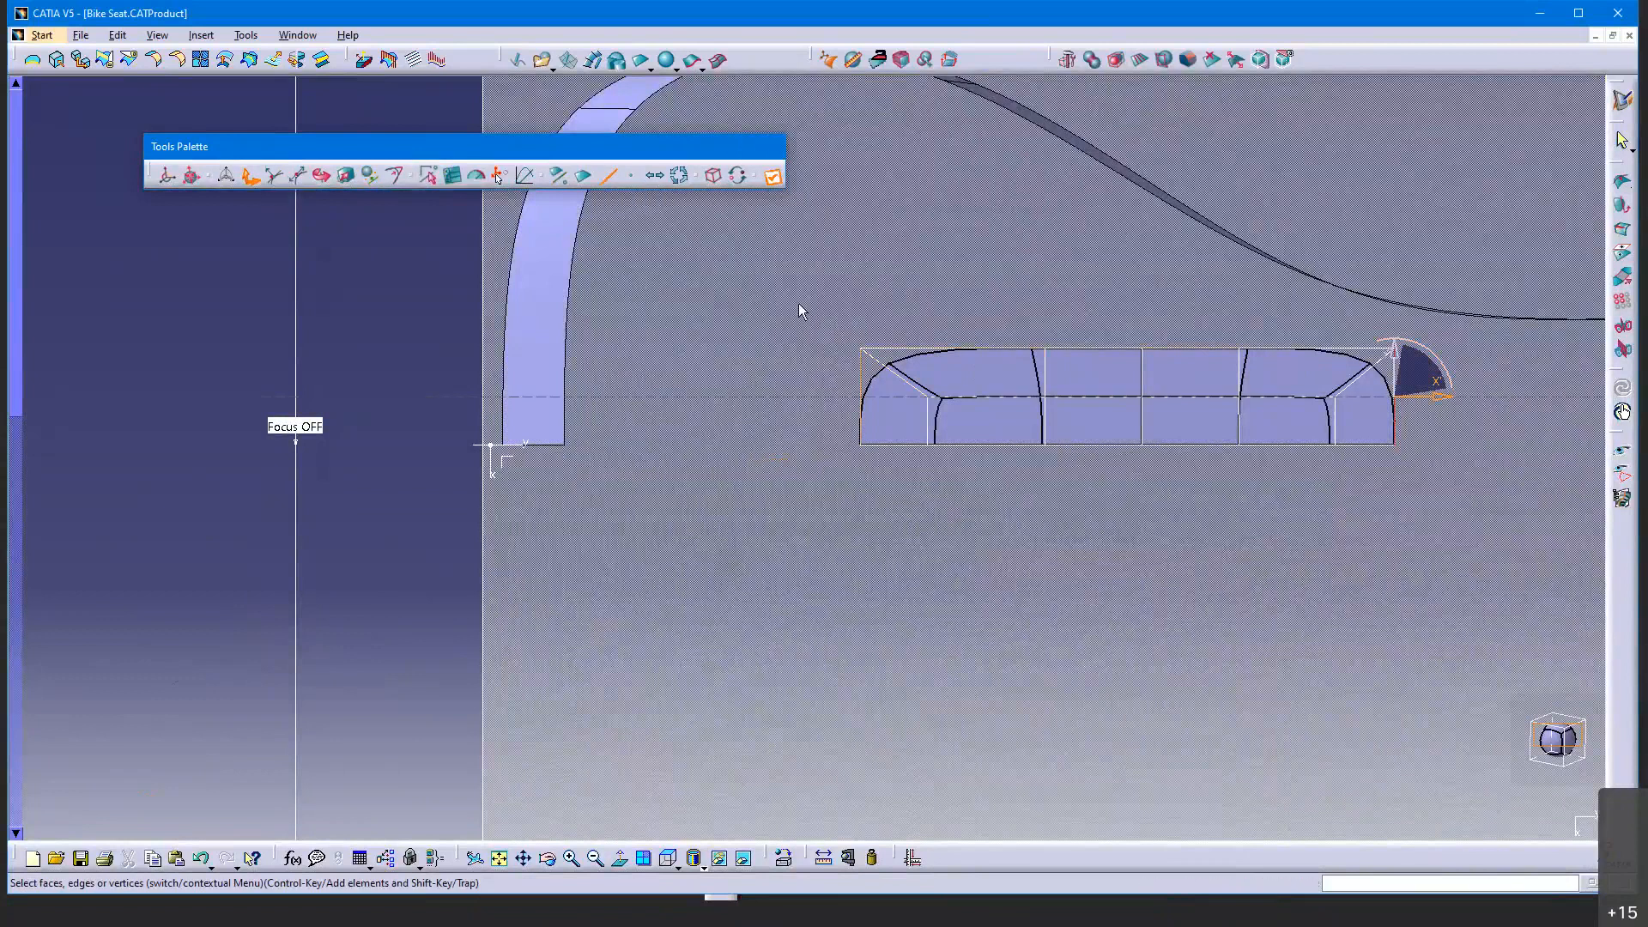
left_click(859, 353)
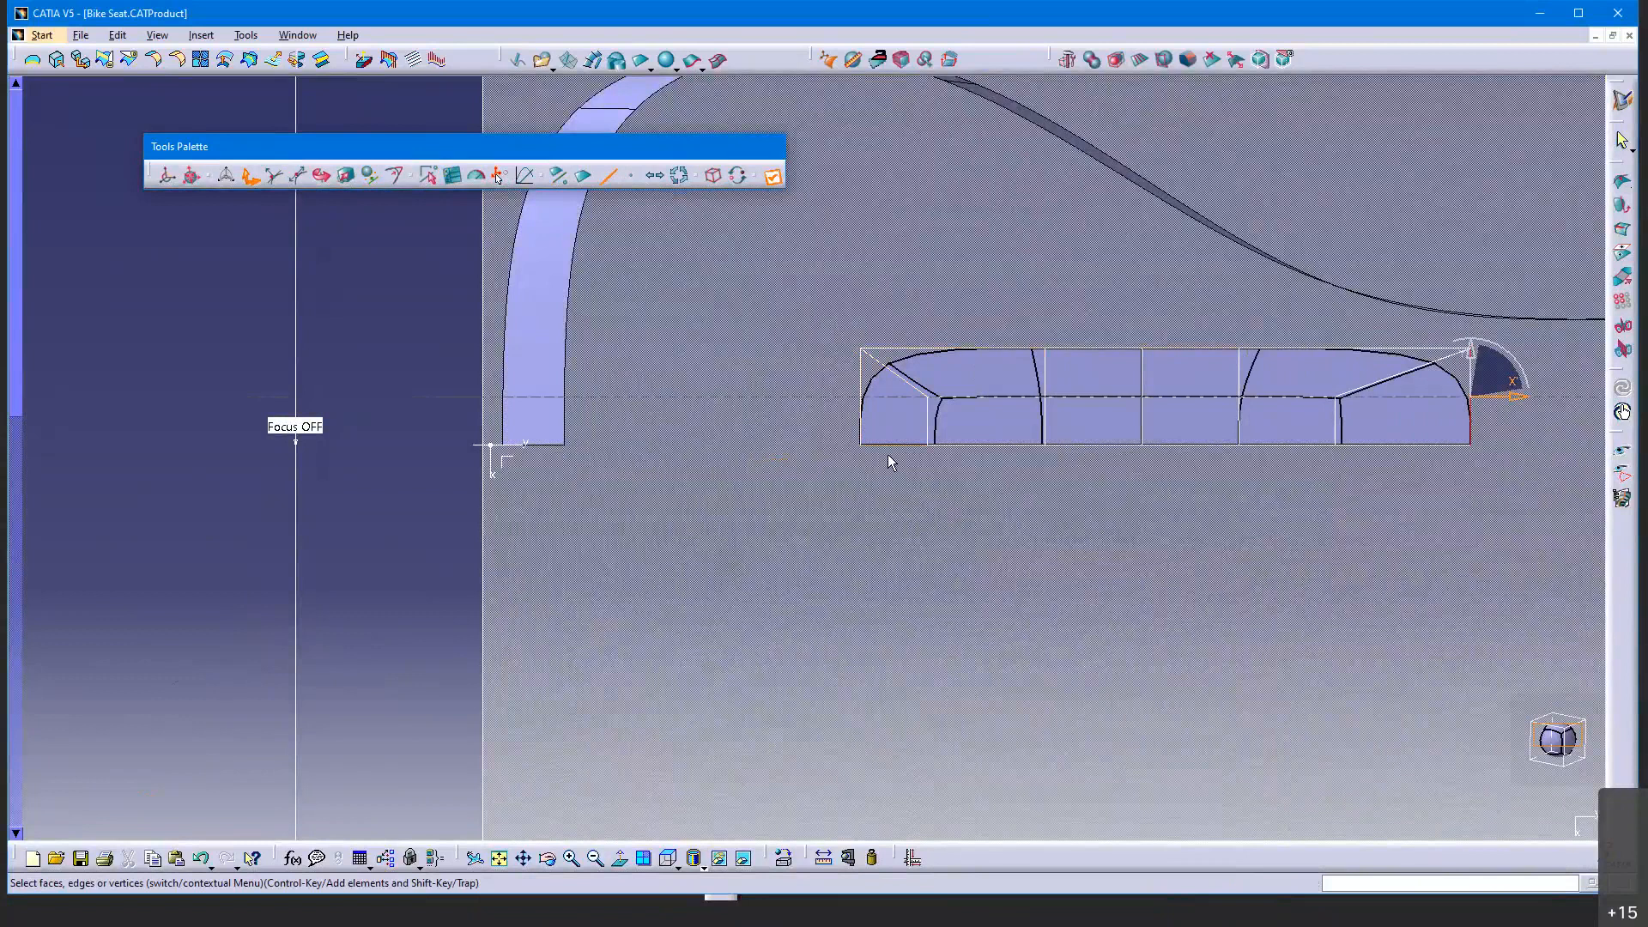
key("ctrl+z")
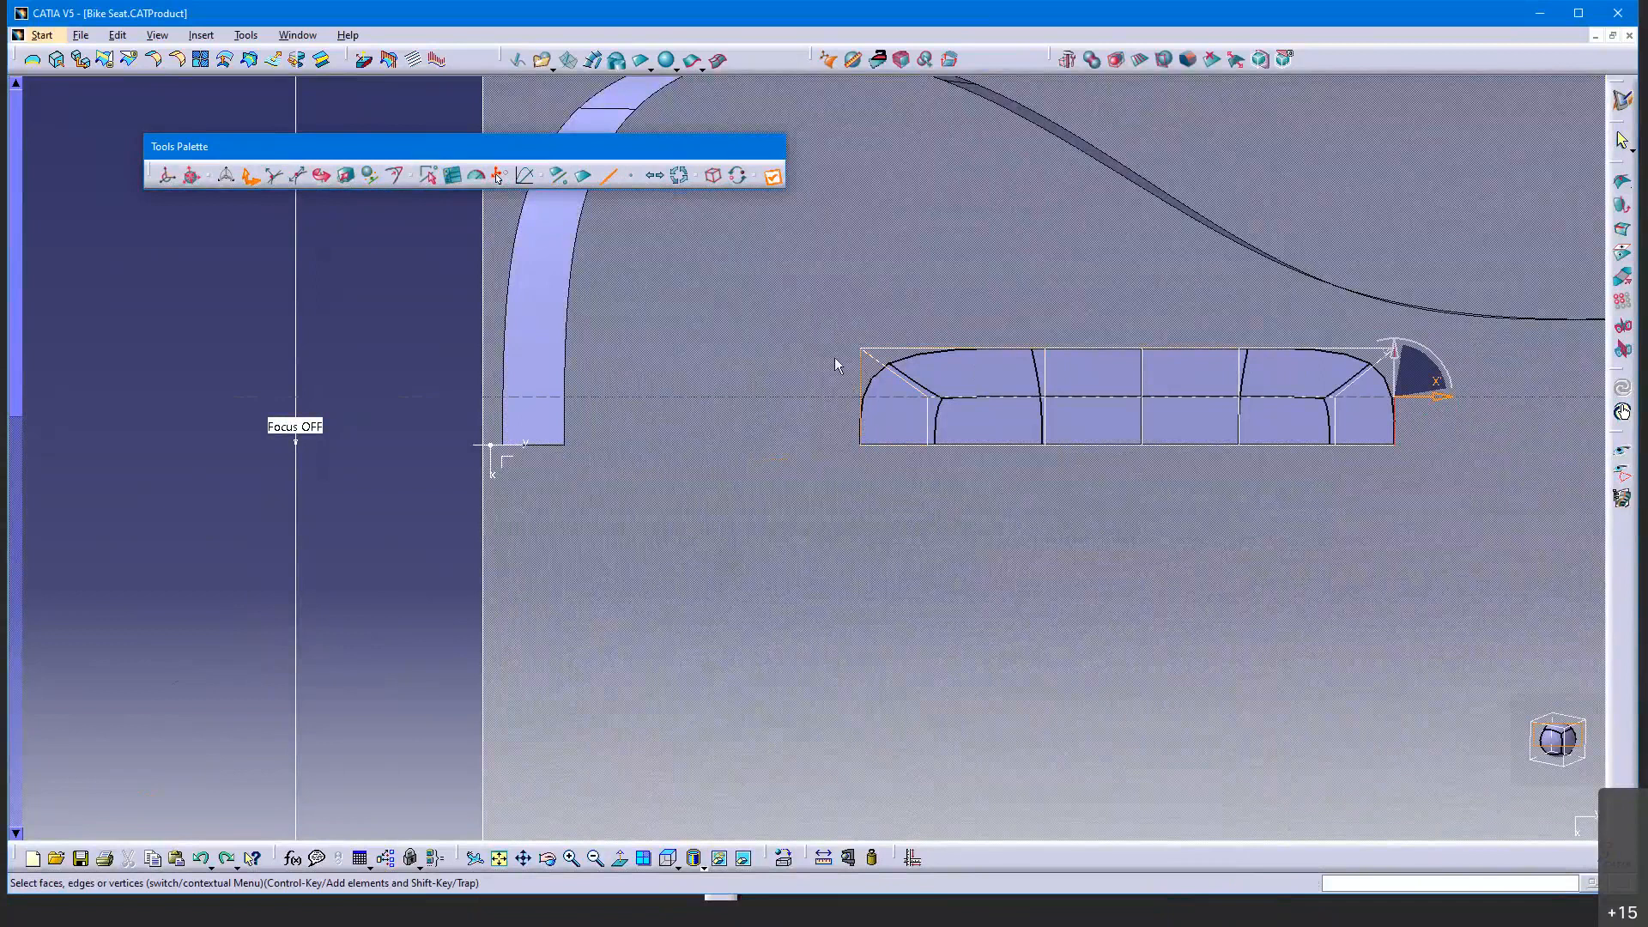
left_click(901, 408)
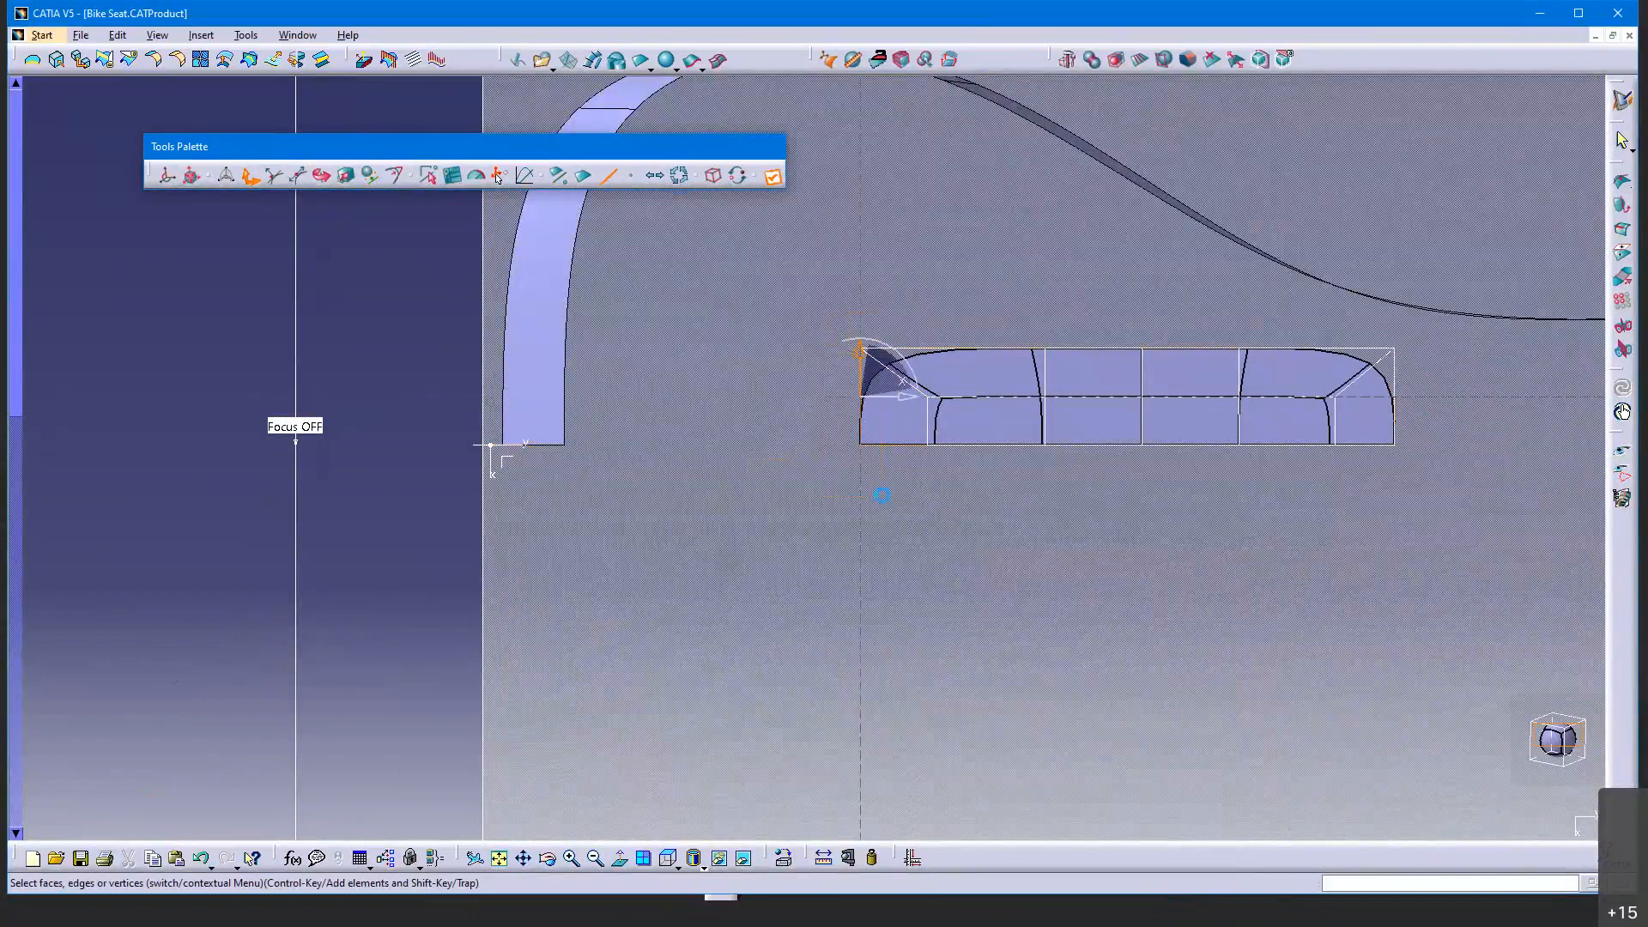
left_click_drag(904, 393, 640, 389)
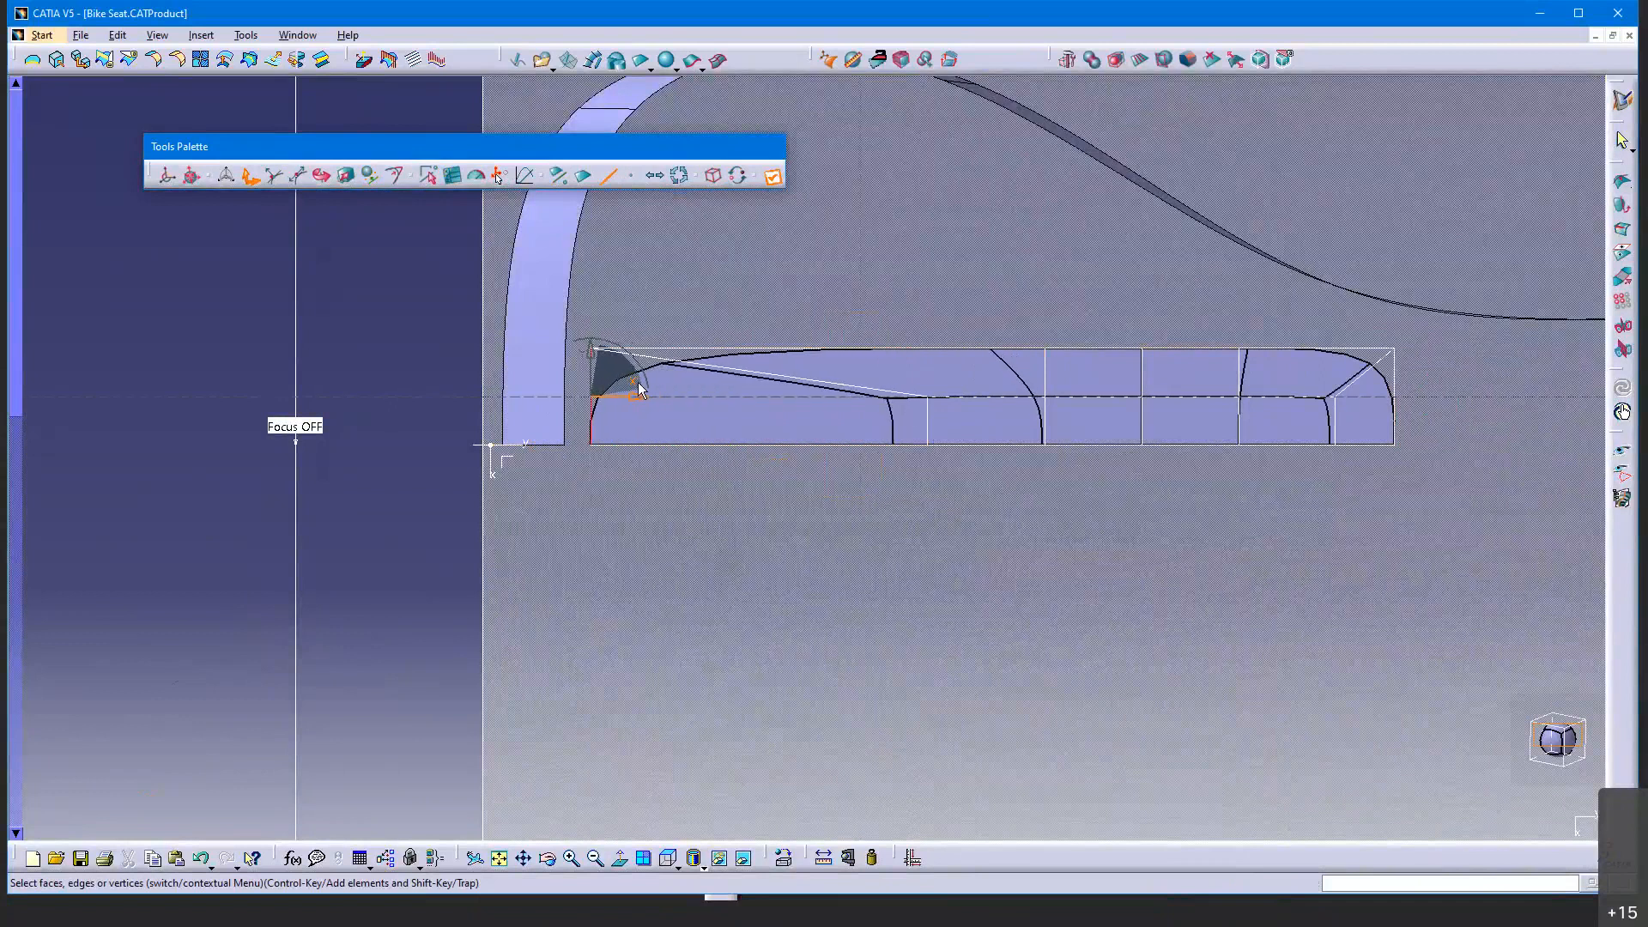
middle_click_drag(1467, 502, 1152, 564)
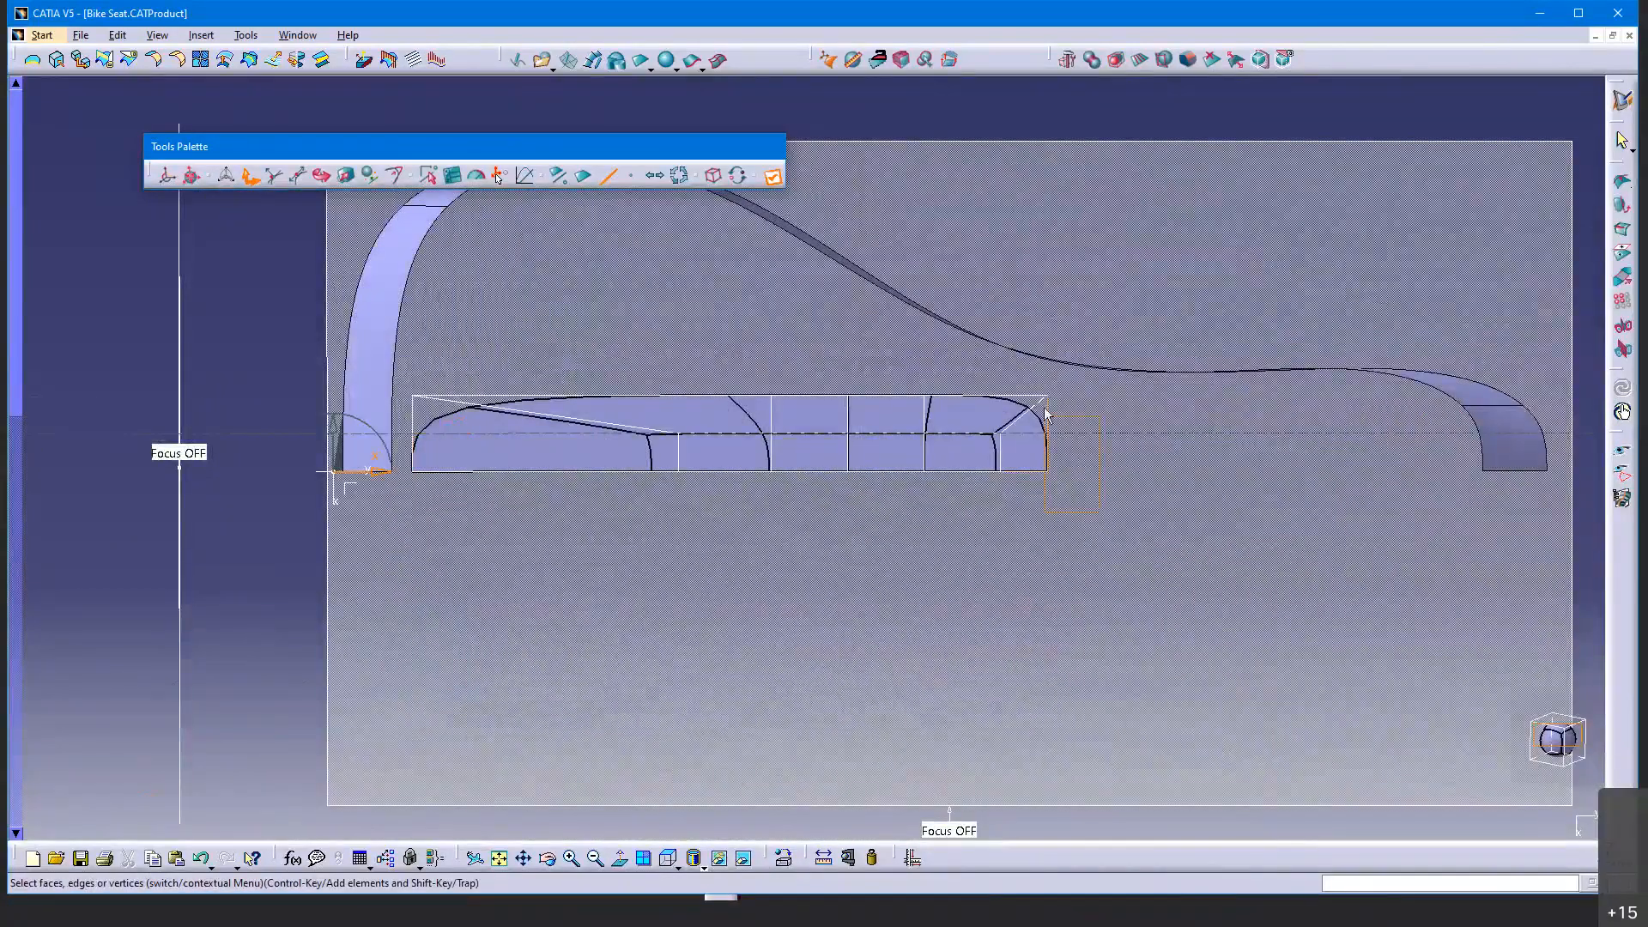
left_click_drag(1096, 440, 1515, 435)
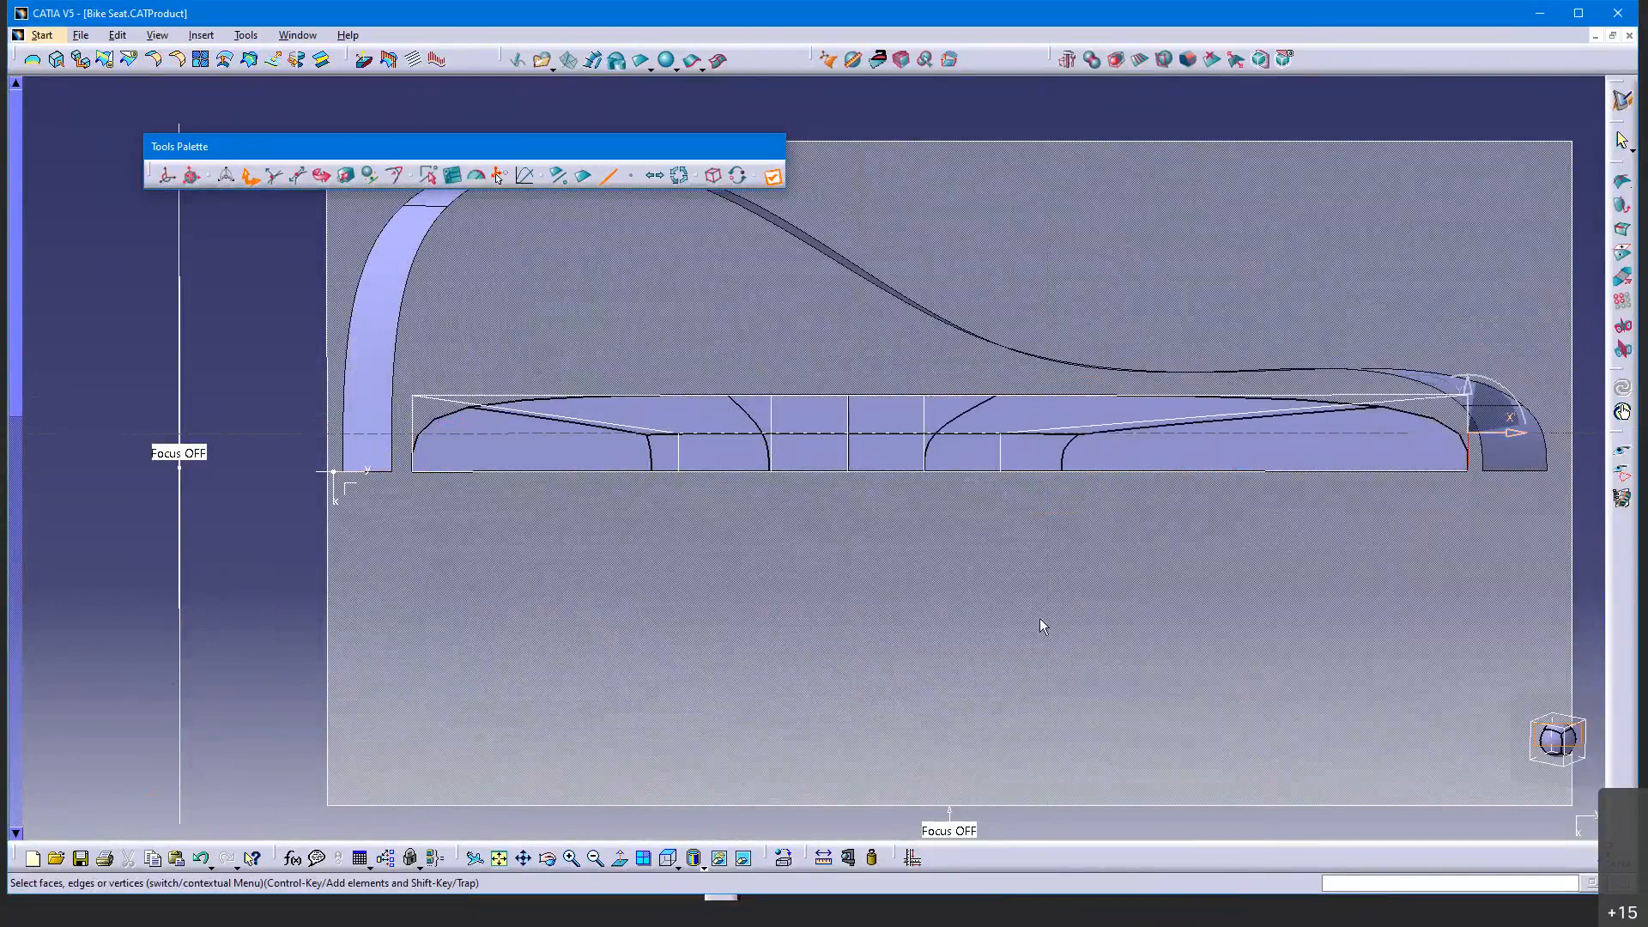
Widen the strip by moving the rear section's long outer edge and the front section's long outer edge outward toward the side band
middle_click_drag(1041, 624, 838, 607)
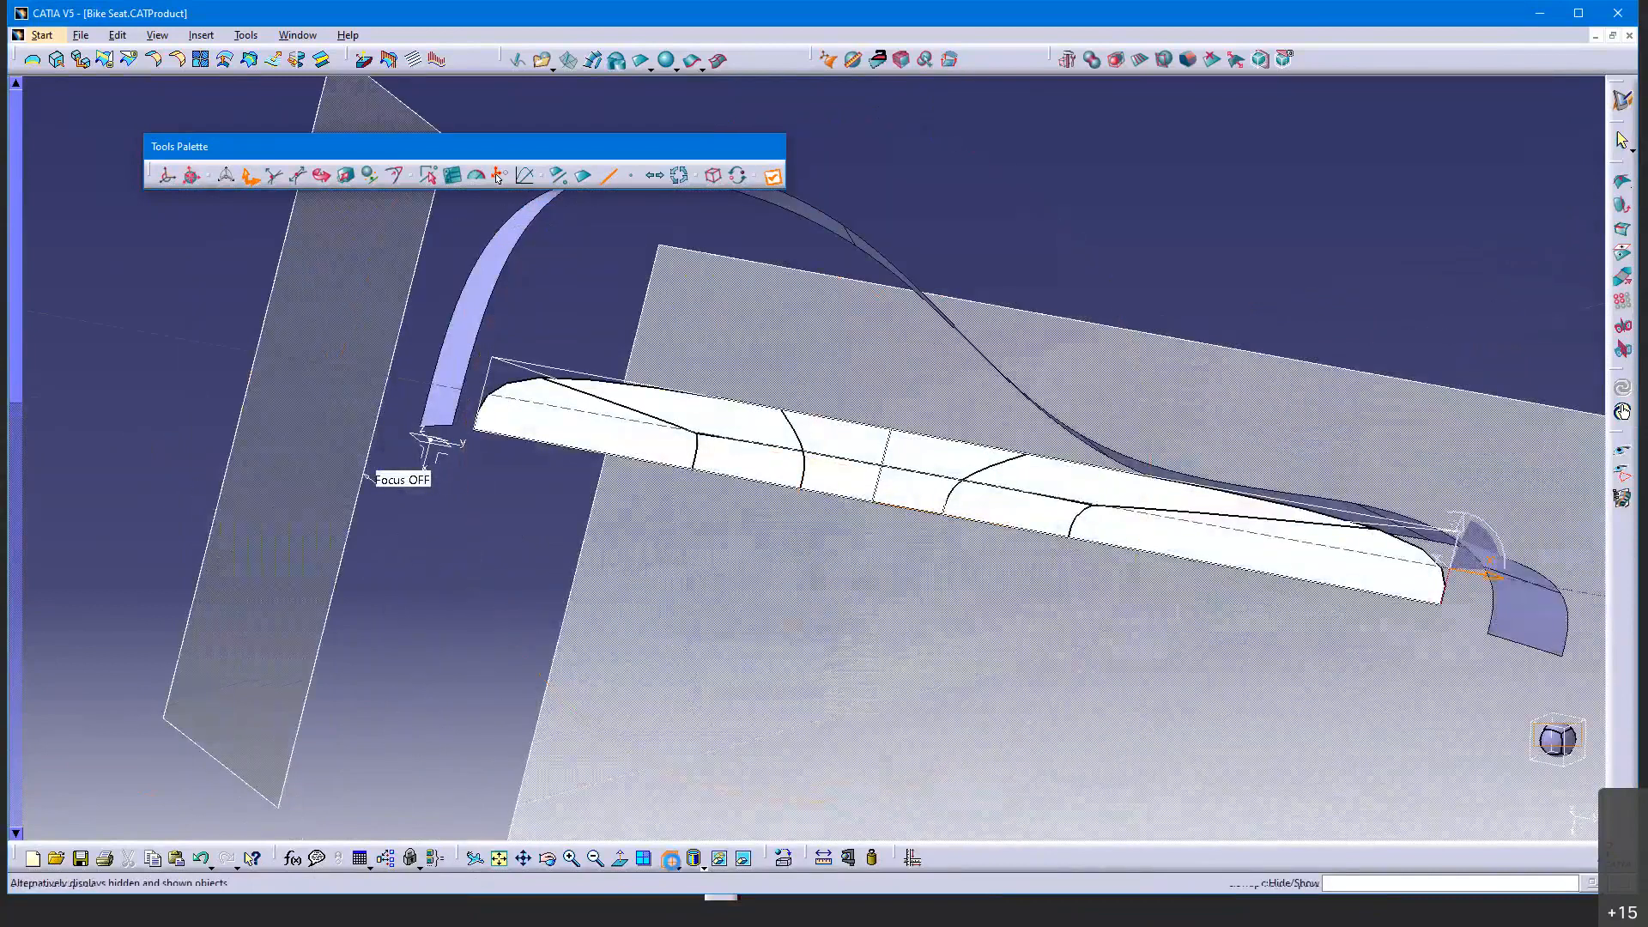
left_click(671, 860)
middle_click_drag(867, 662, 1001, 707)
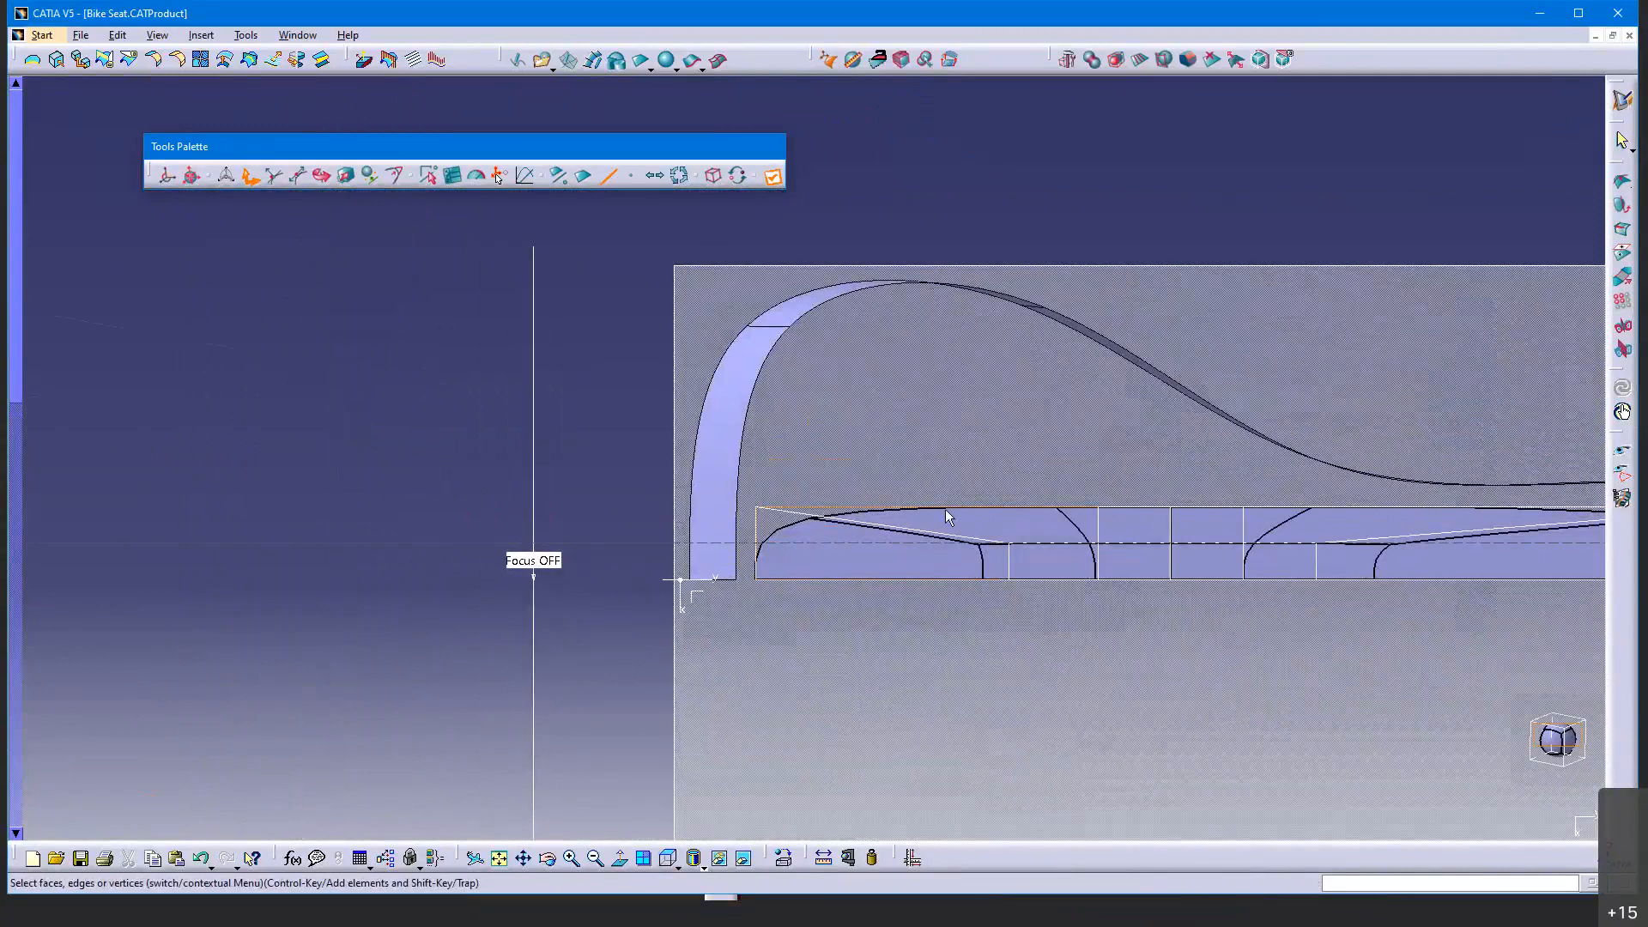
left_click(945, 507)
left_click_drag(929, 489, 910, 291)
middle_click_drag(1117, 505, 825, 500)
left_click(1134, 502)
left_click_drag(1210, 469, 1209, 449)
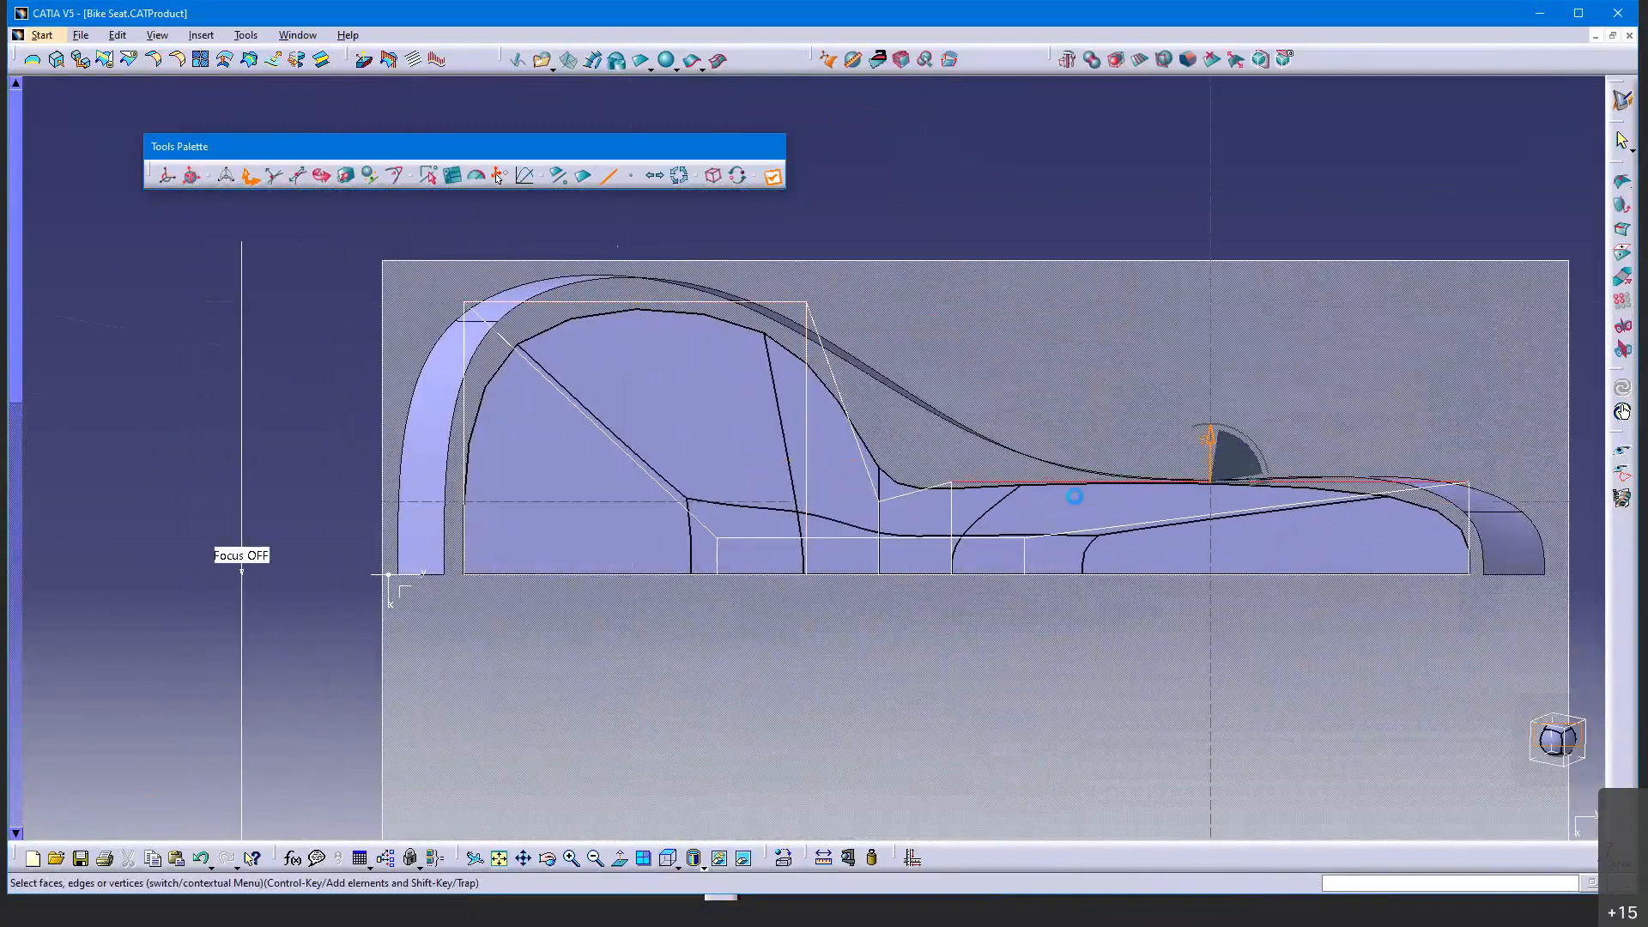
Switch to vertex selection and move the outer vertices at the strip's middle and at the start of the nose outward toward the band
left_click(631, 175)
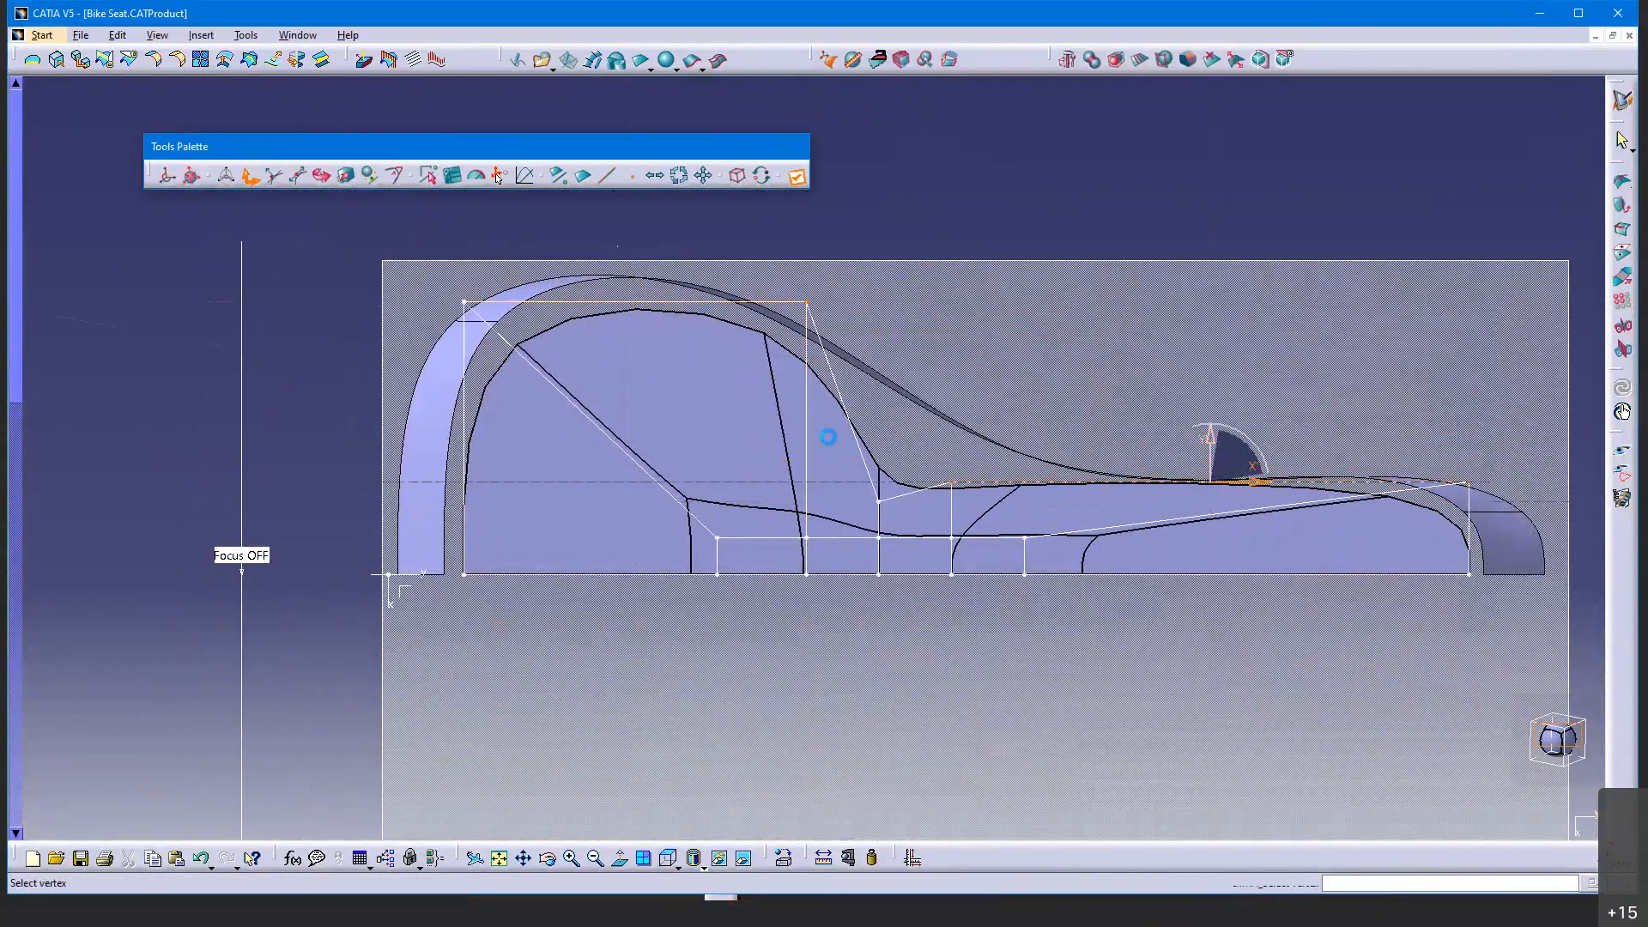
left_click(876, 502)
left_click_drag(878, 465, 878, 377)
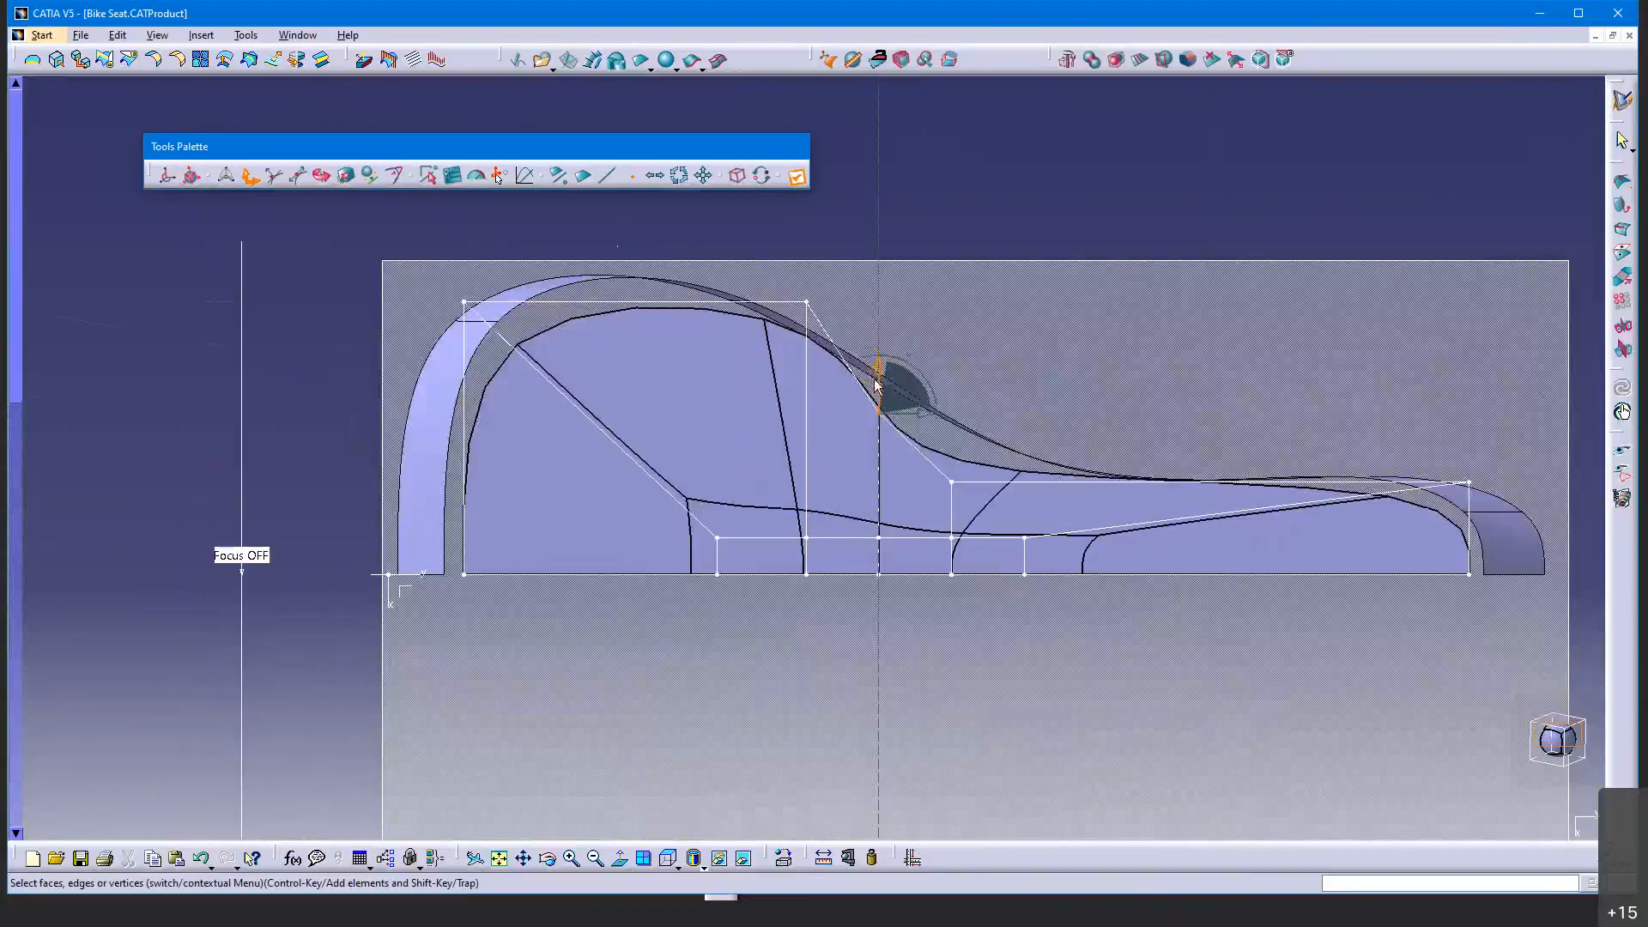
left_click(949, 484)
left_click_drag(950, 452, 951, 430)
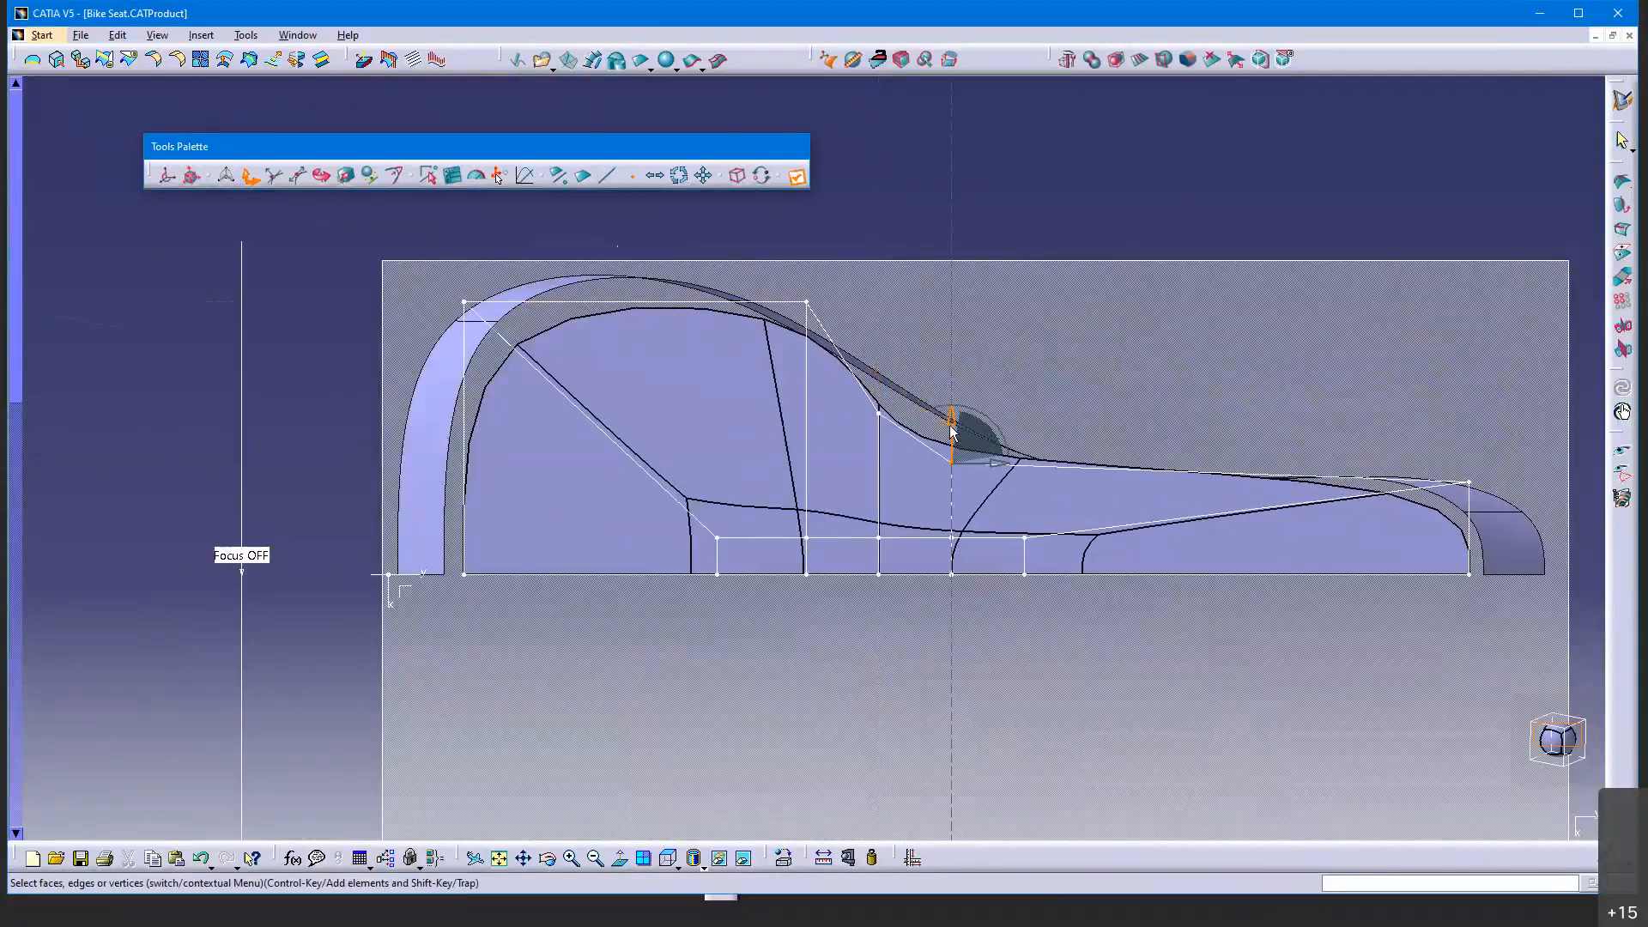
Move the wide rear section's forward outer vertex and the nose's outer corner vertex slightly inward
left_click(807, 302)
left_click_drag(809, 304, 809, 329)
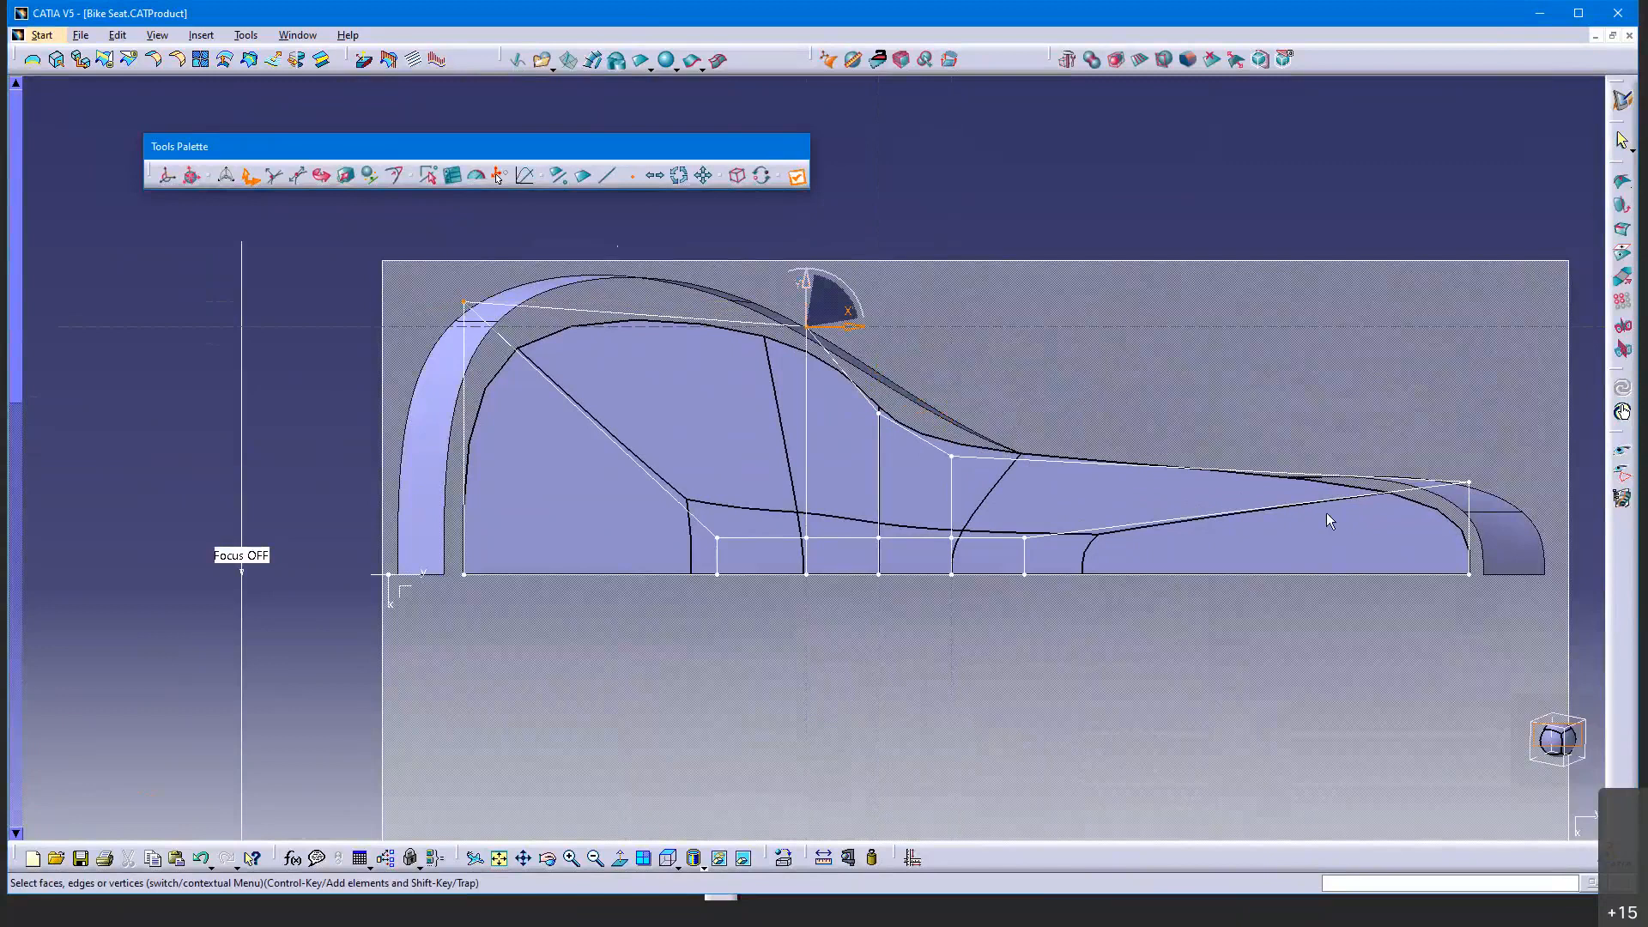
left_click(1469, 483)
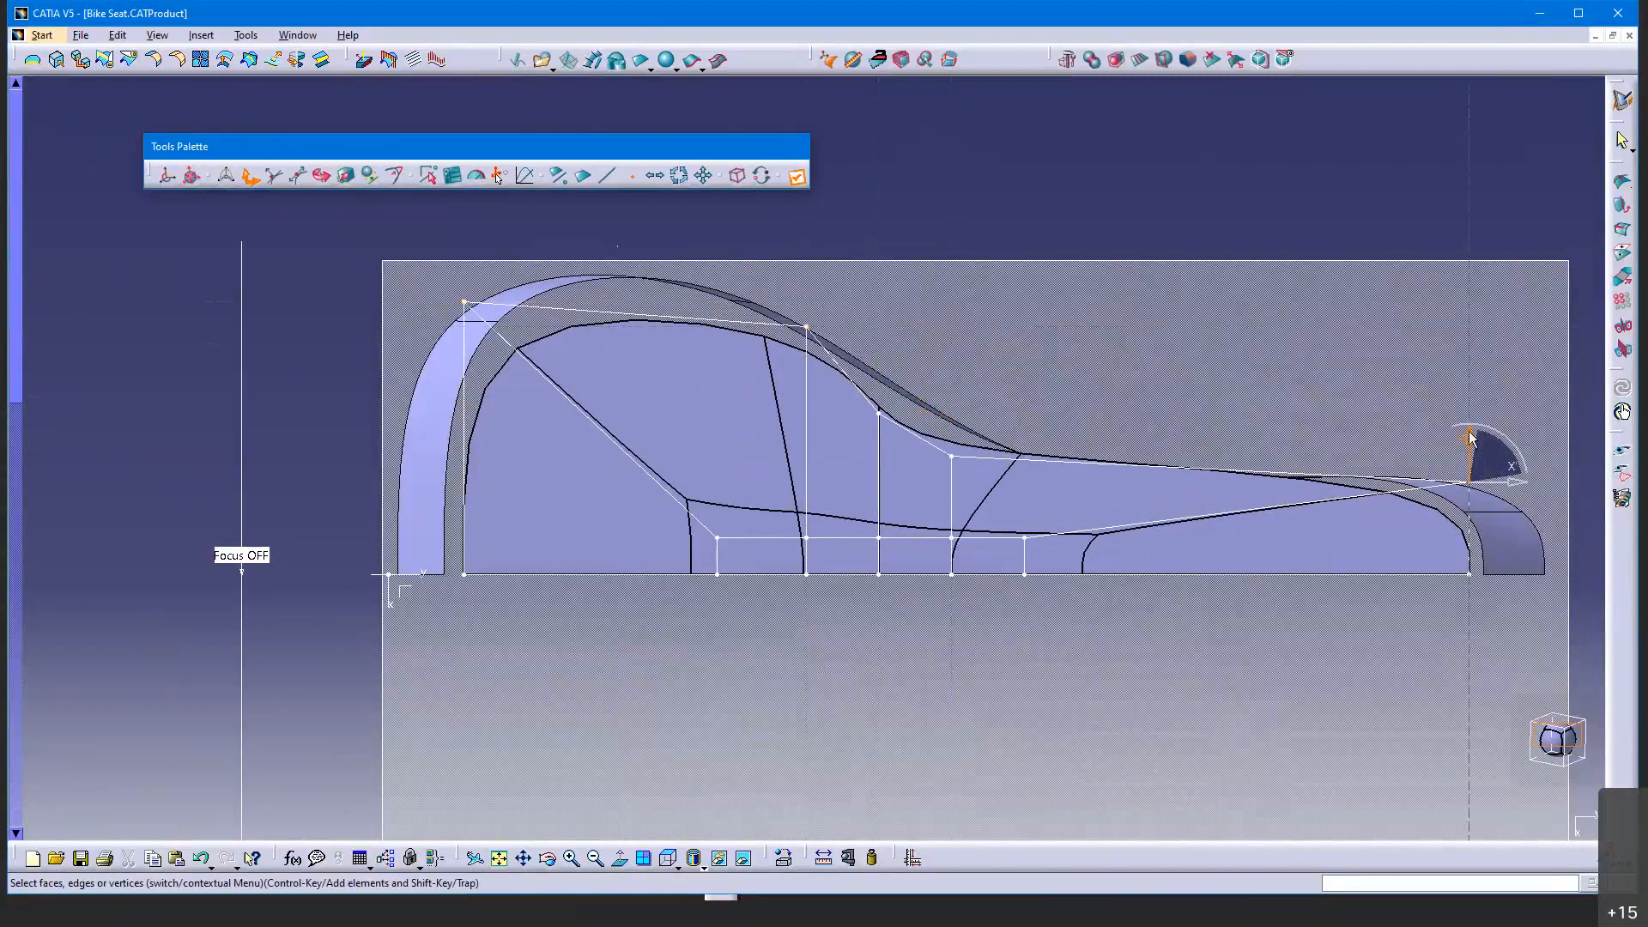
left_click_drag(1470, 440, 1470, 445)
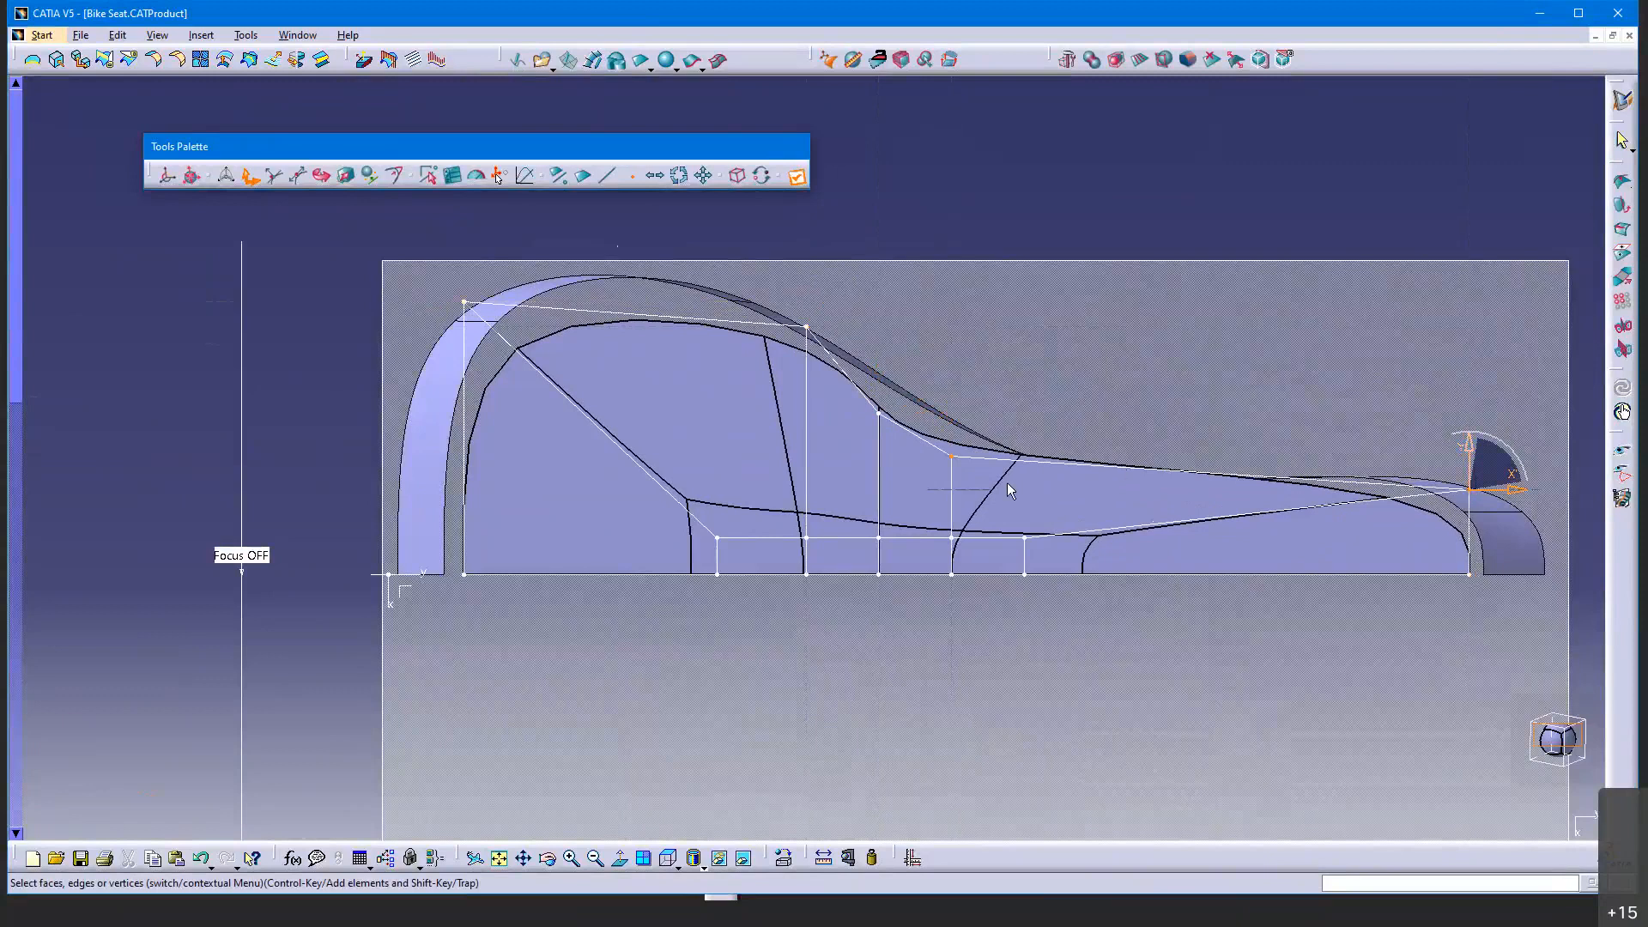
Pull the outer vertex at the start of the nose inward and shift the nose's outer corner vertex slightly outward to follow the band
middle_click_drag(1052, 527, 1080, 430)
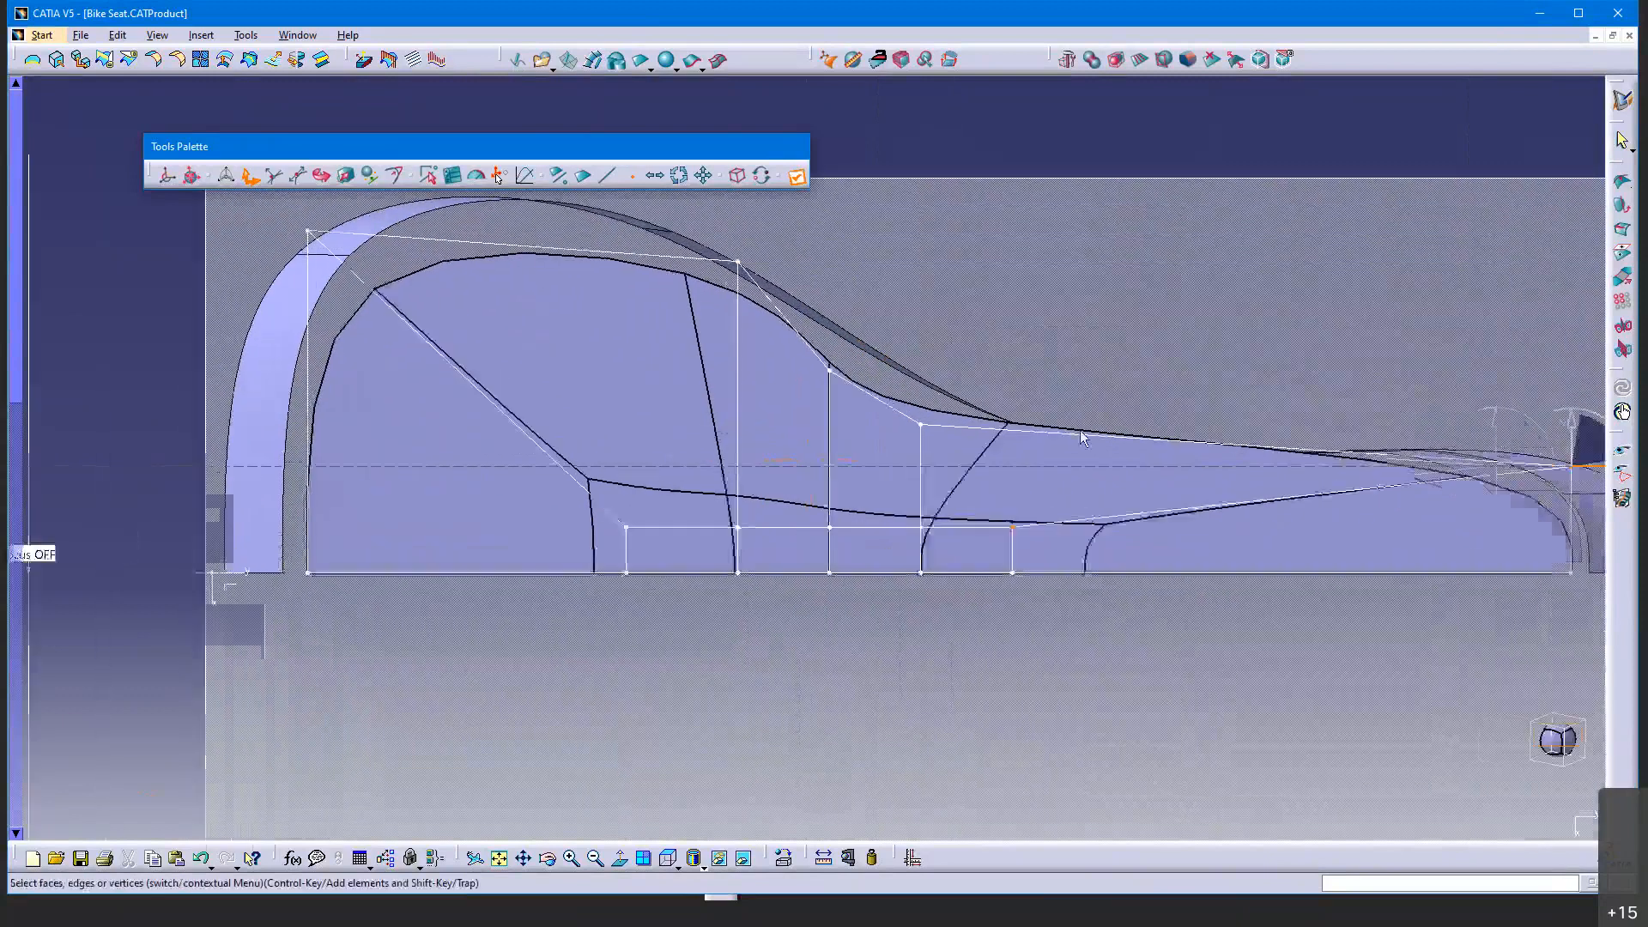
left_click(922, 425)
left_click_drag(918, 379, 915, 429)
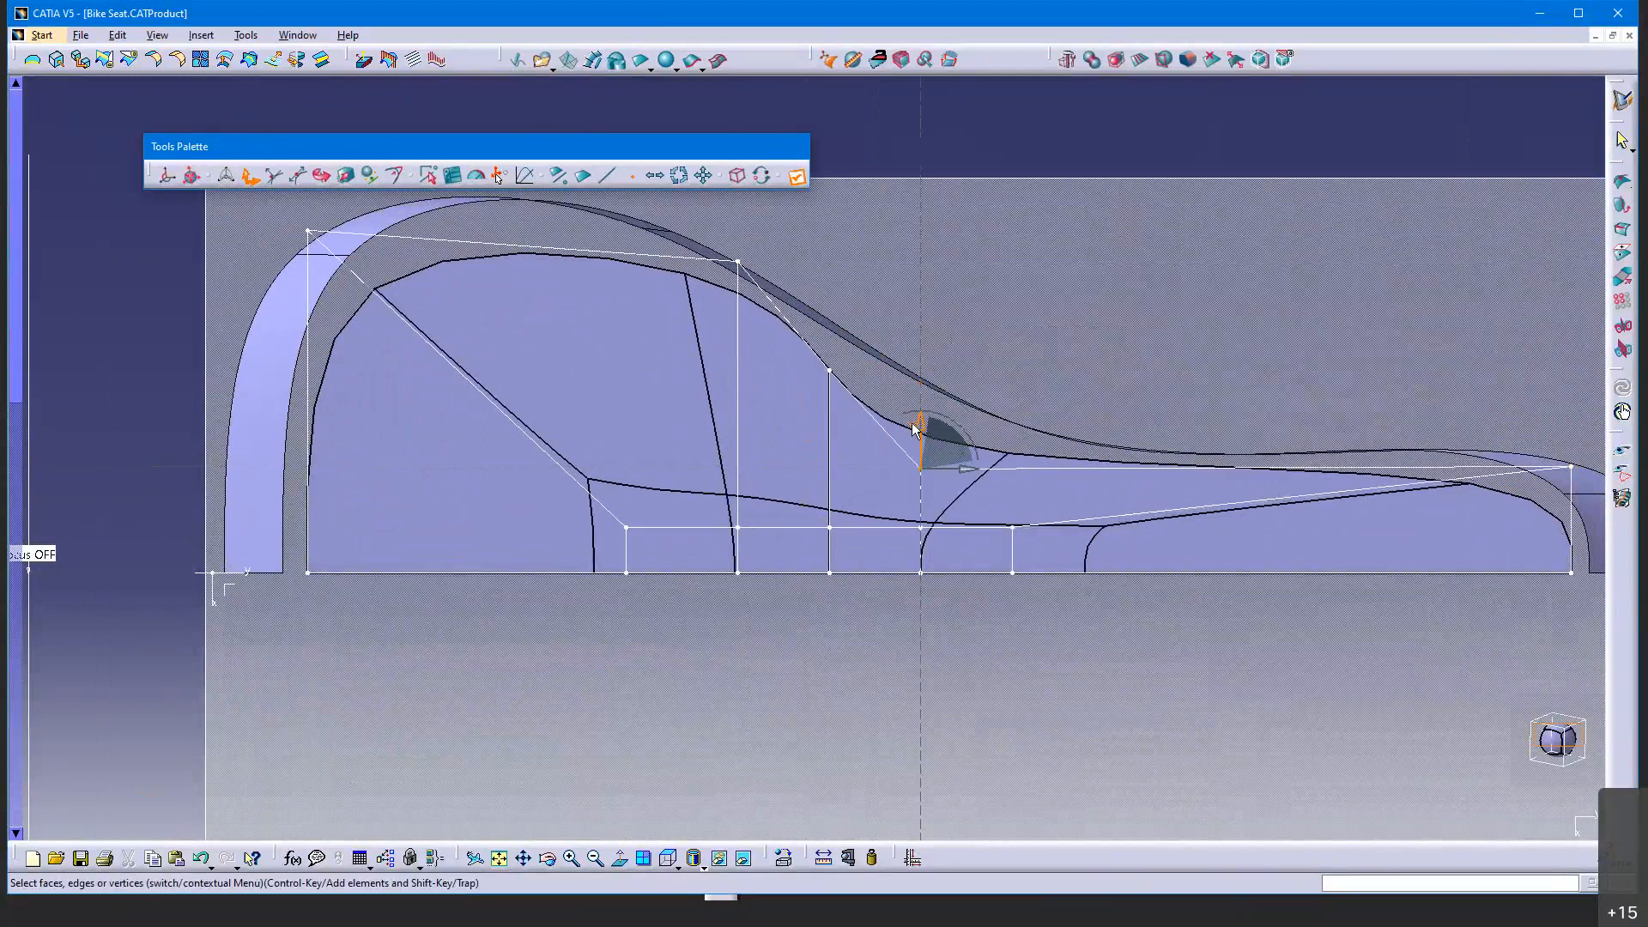
middle_click_drag(1529, 483, 1363, 485)
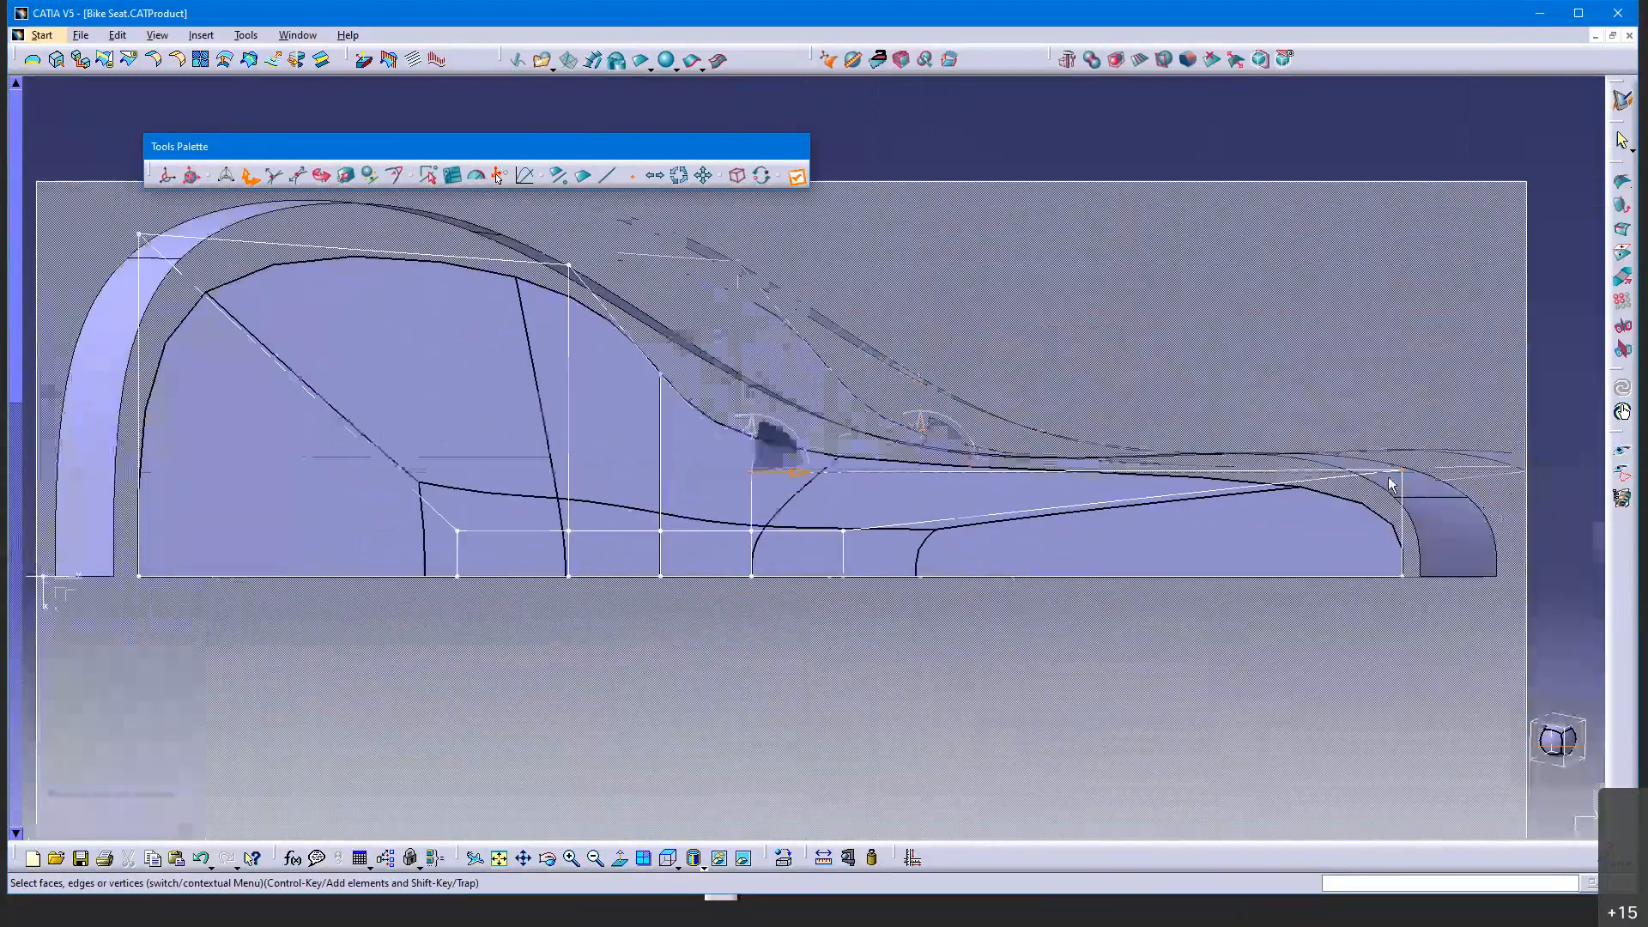
left_click(1405, 470)
left_click_drag(1402, 437, 1402, 426)
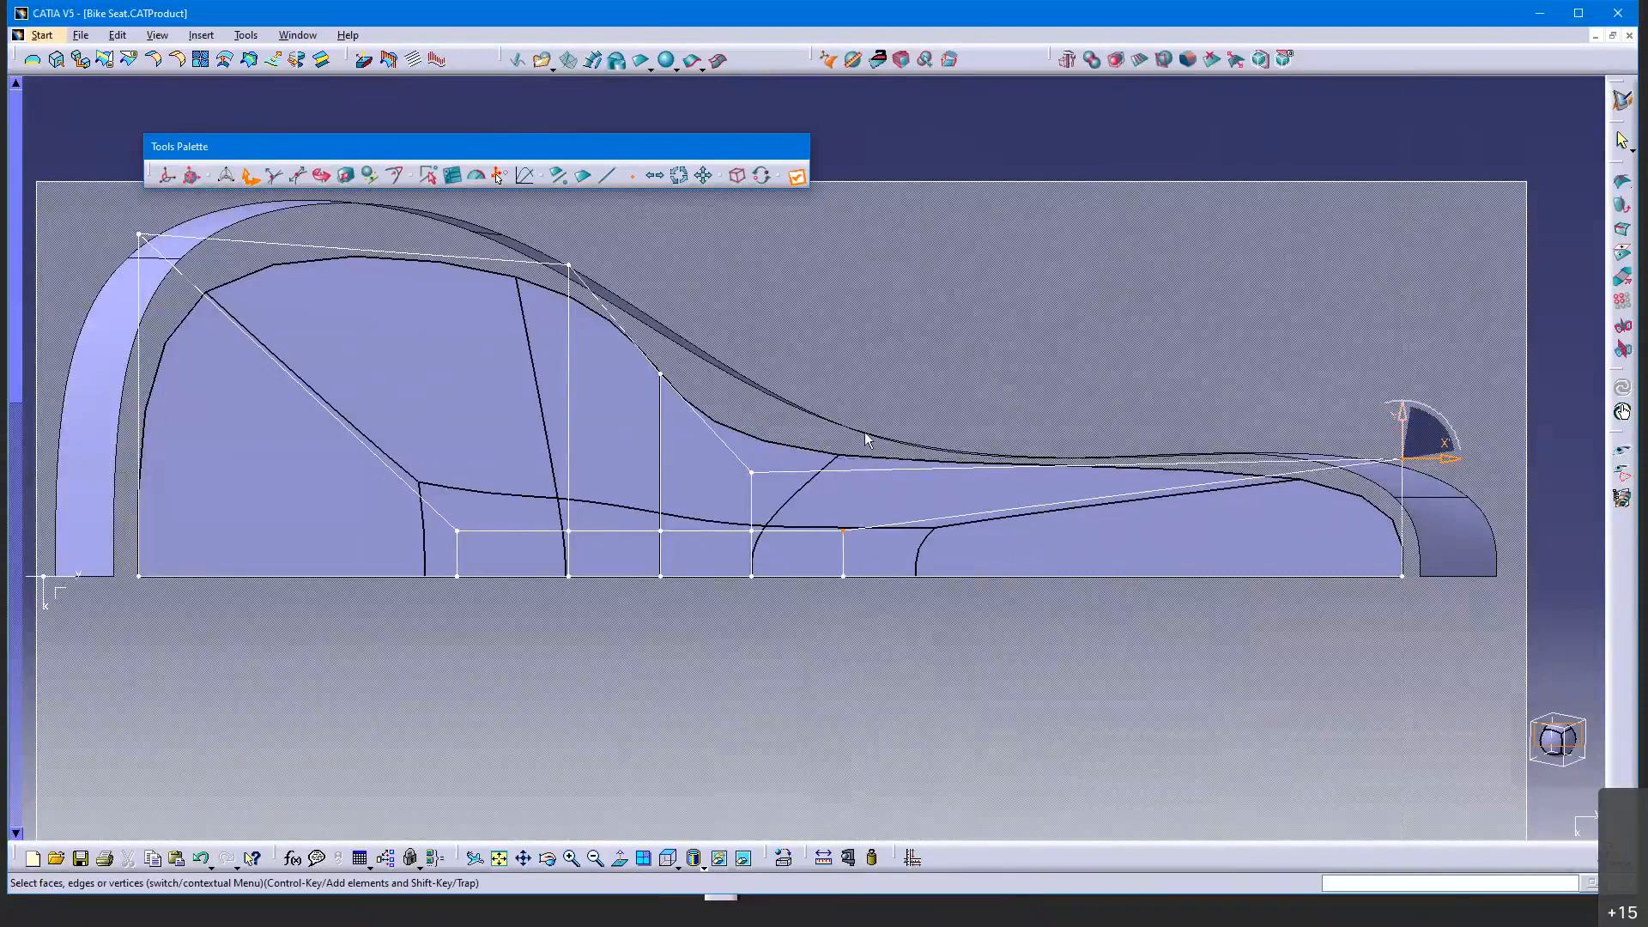
left_click_drag(1404, 417, 1404, 414)
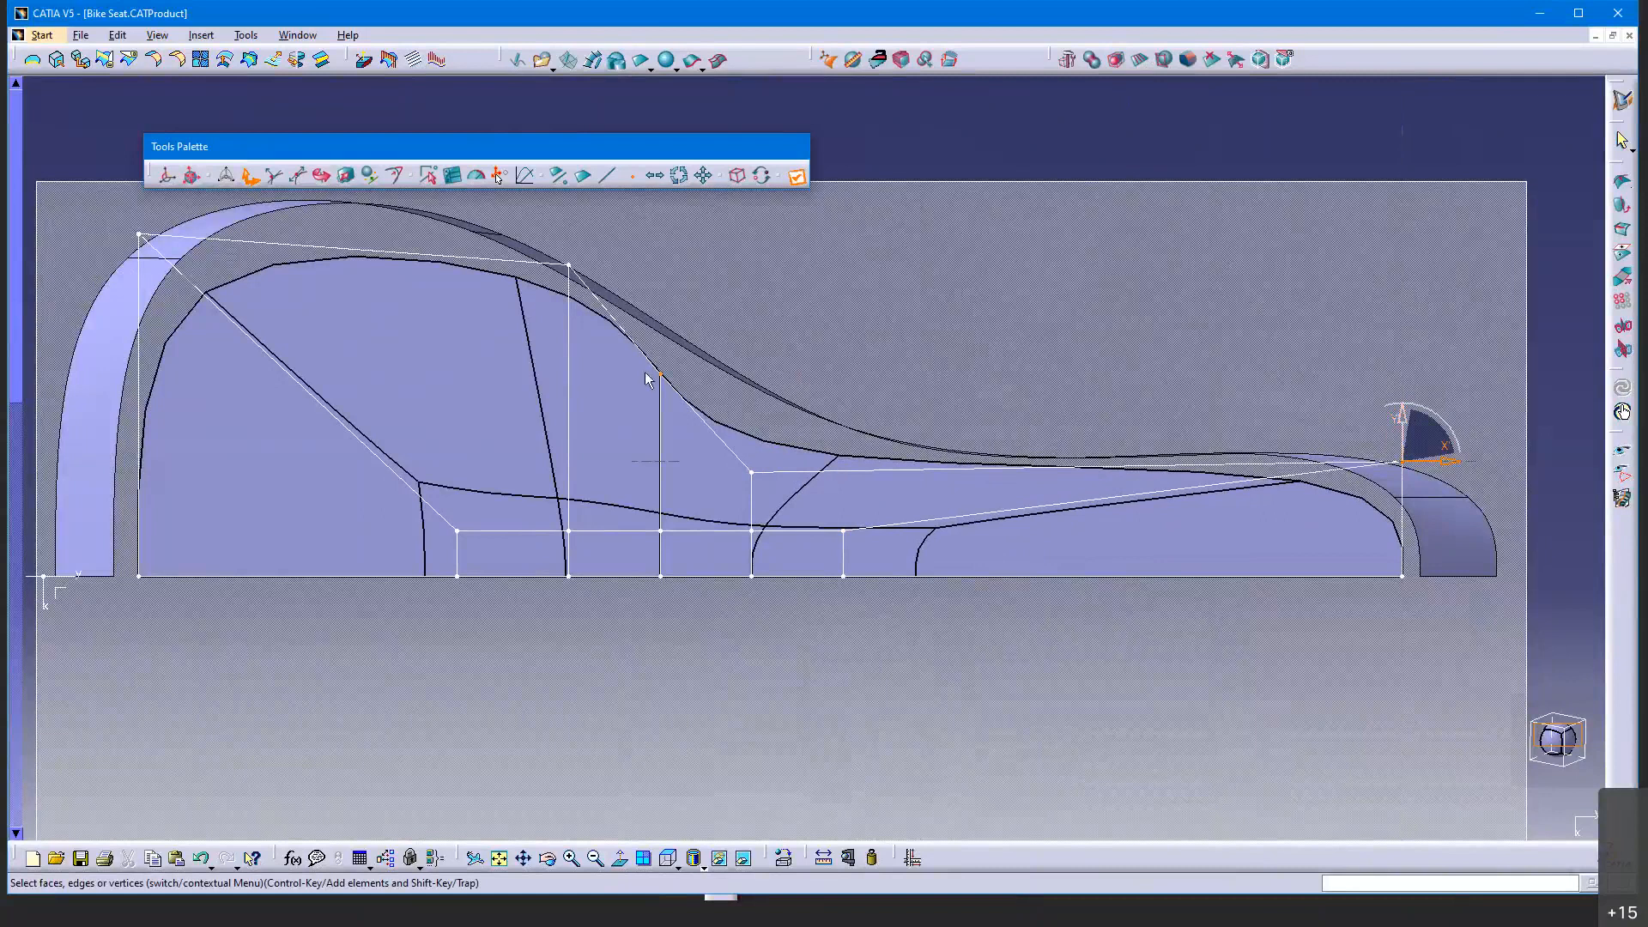
Fine-tune the outer vertices at the strip's middle and rear section, and move the rear corner vertex outward past the band's curve
left_click_drag(662, 375, 663, 328)
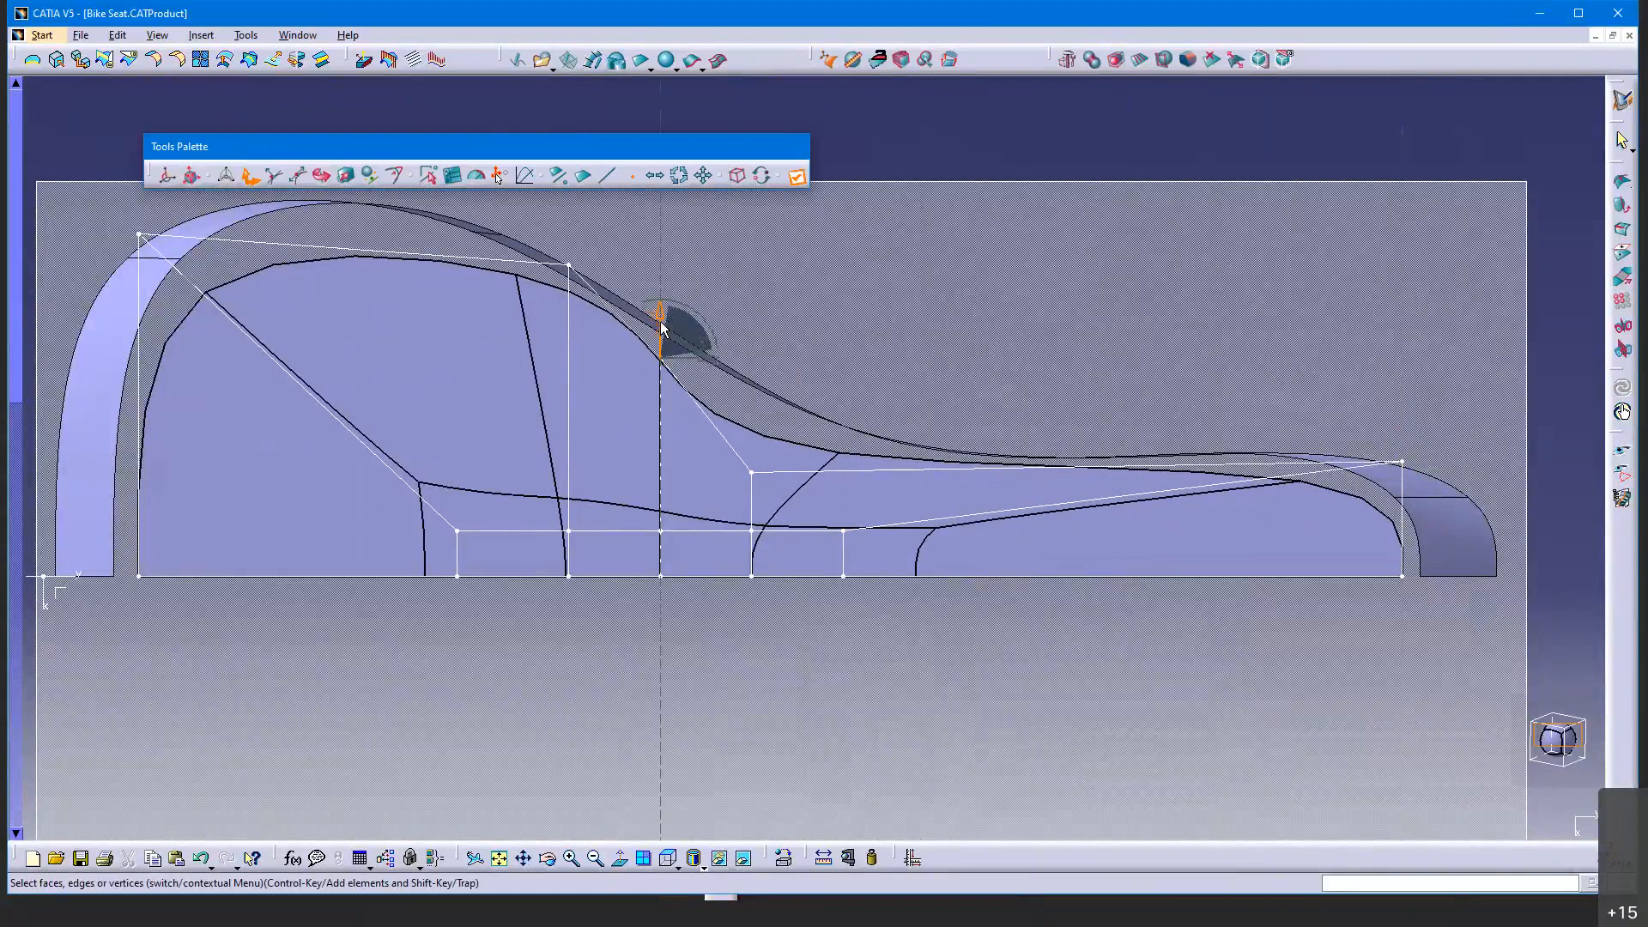
left_click(573, 268)
left_click_drag(569, 218, 569, 226)
middle_click_drag(741, 335, 1078, 423)
left_click(478, 326)
left_click_drag(478, 293, 479, 260)
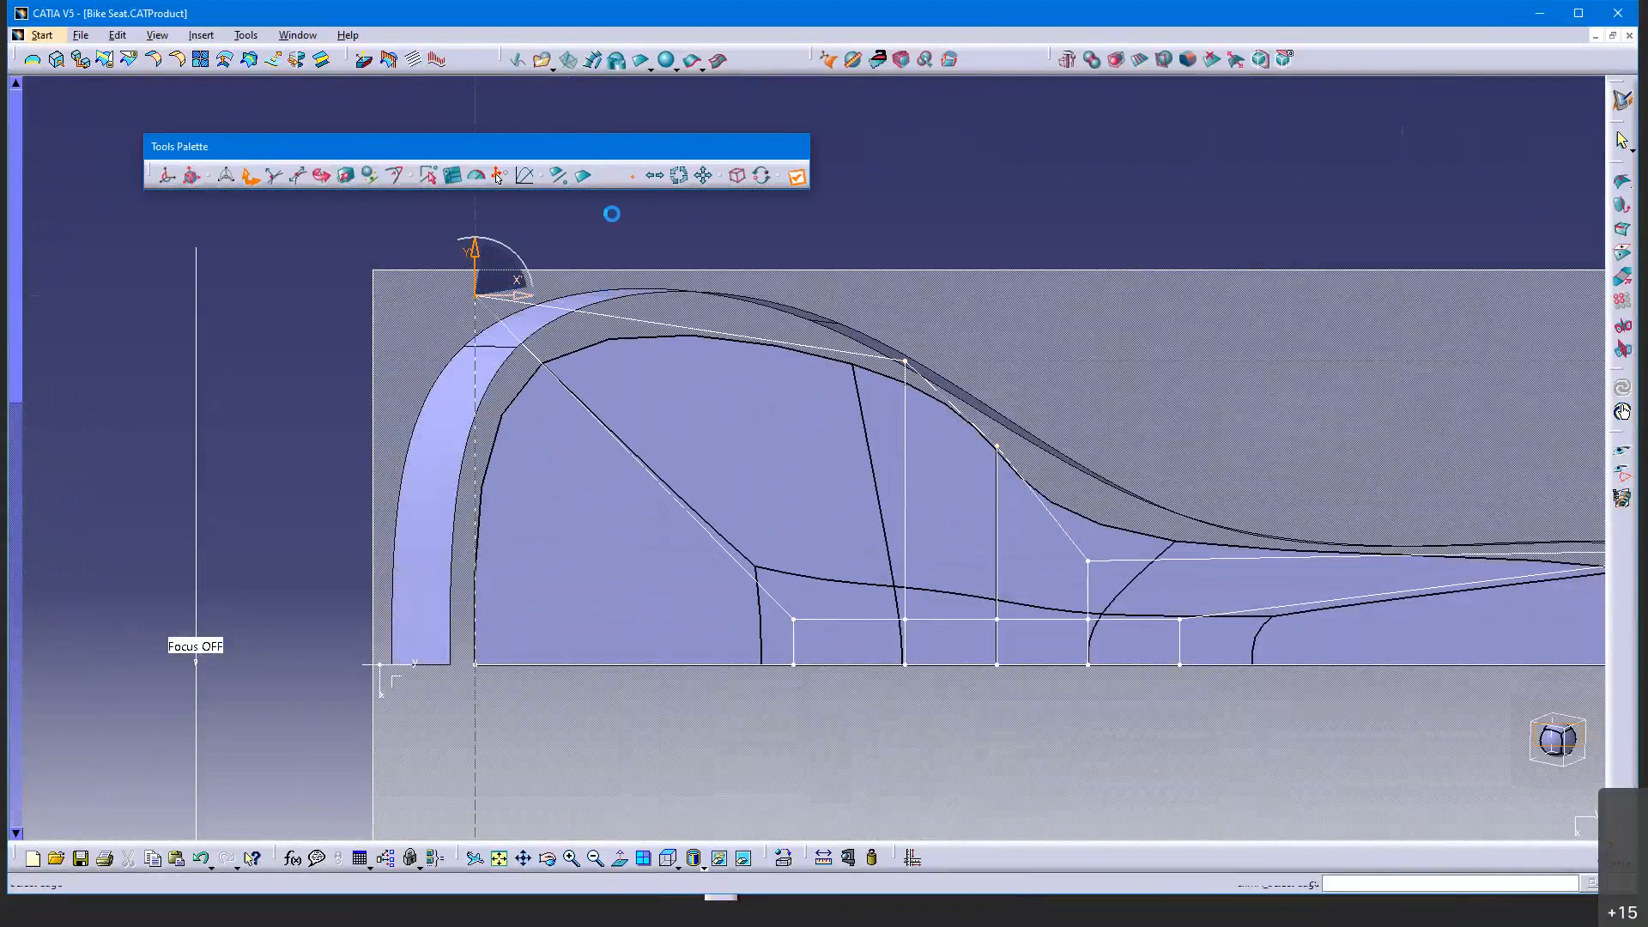
Switch to edge selection and move the rear inner edge beside the centreline and the full cross row ahead of it toward the rear
left_click(607, 175)
left_click(791, 642)
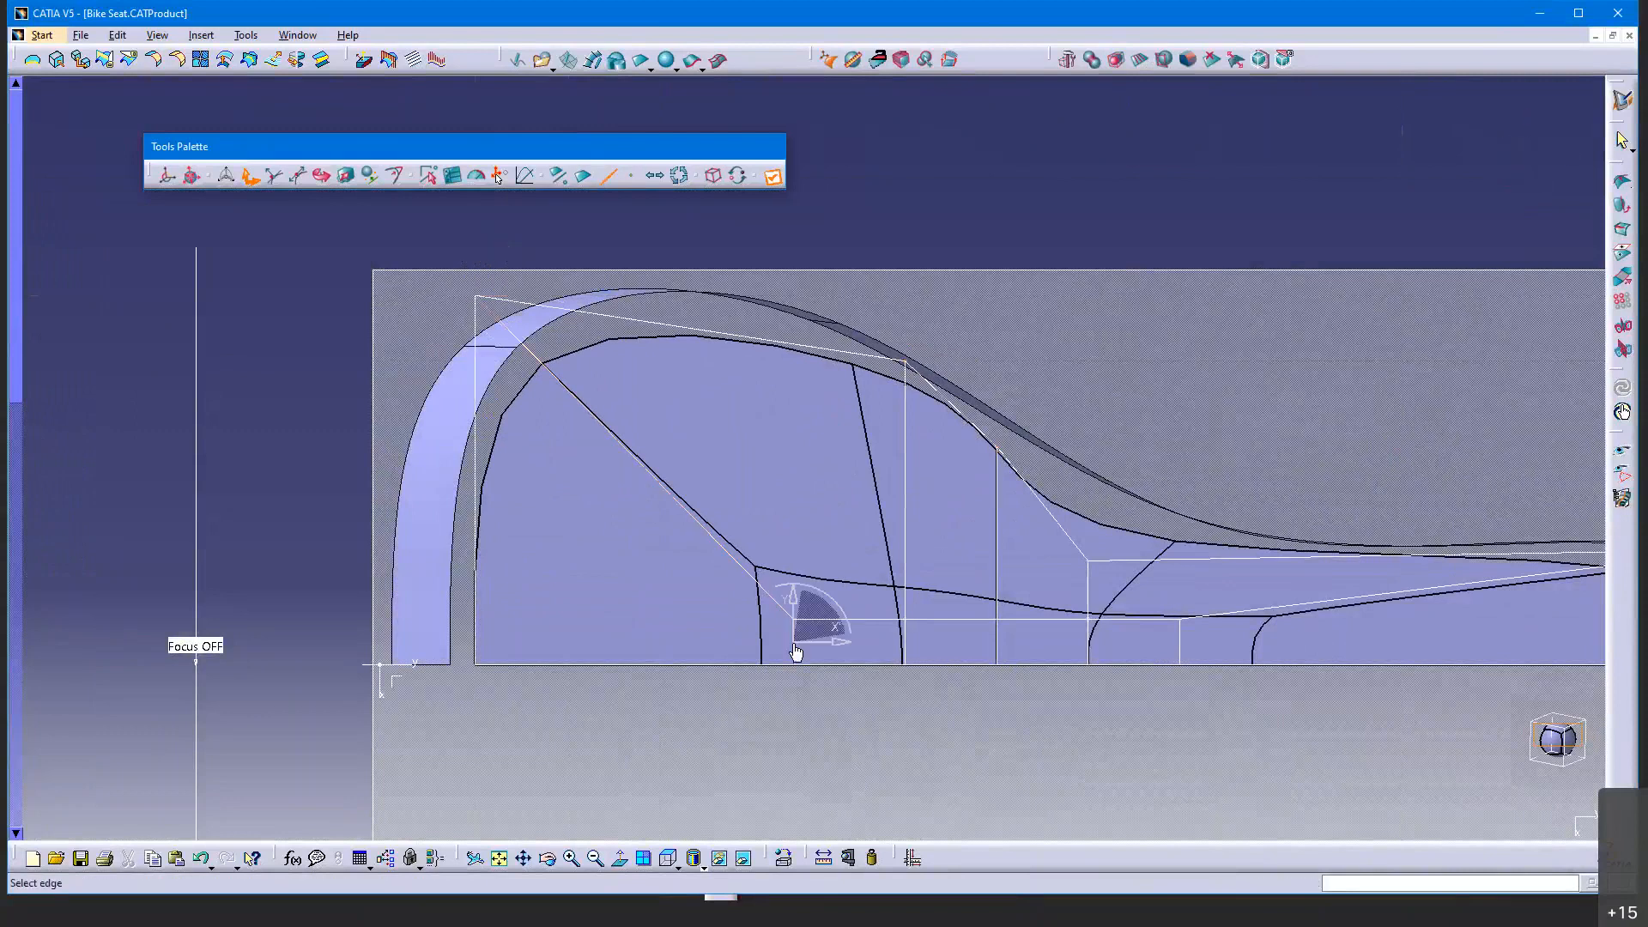
left_click_drag(830, 641, 614, 629)
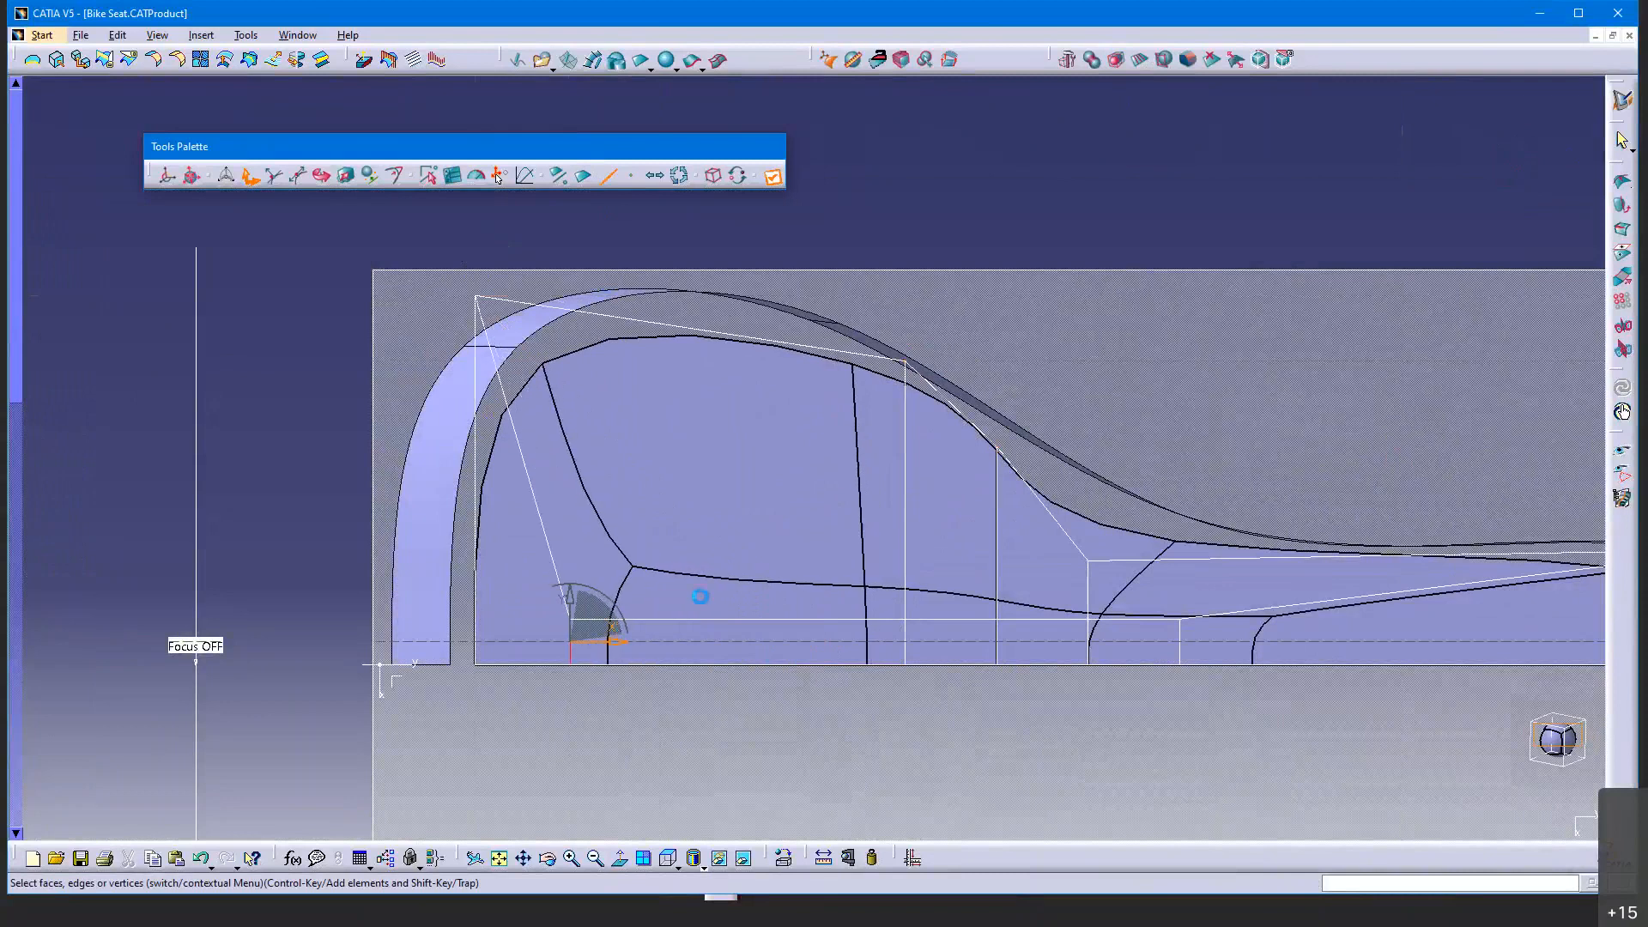
left_click(921, 530)
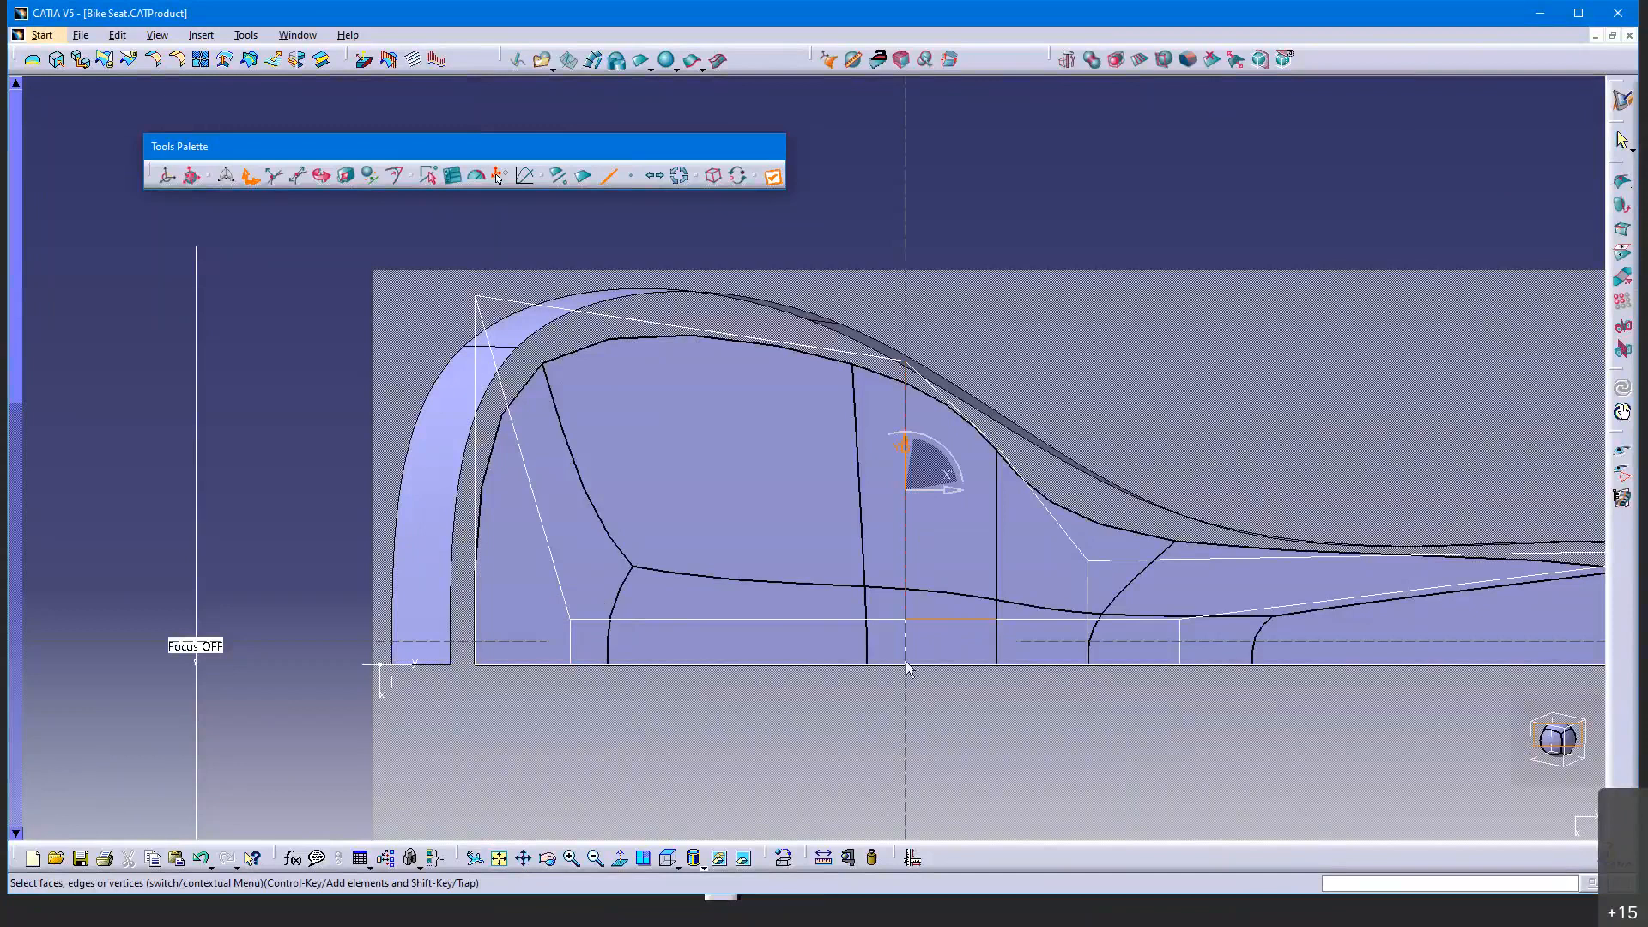
left_click(906, 648, "ctrl")
left_click_drag(948, 552, 838, 547)
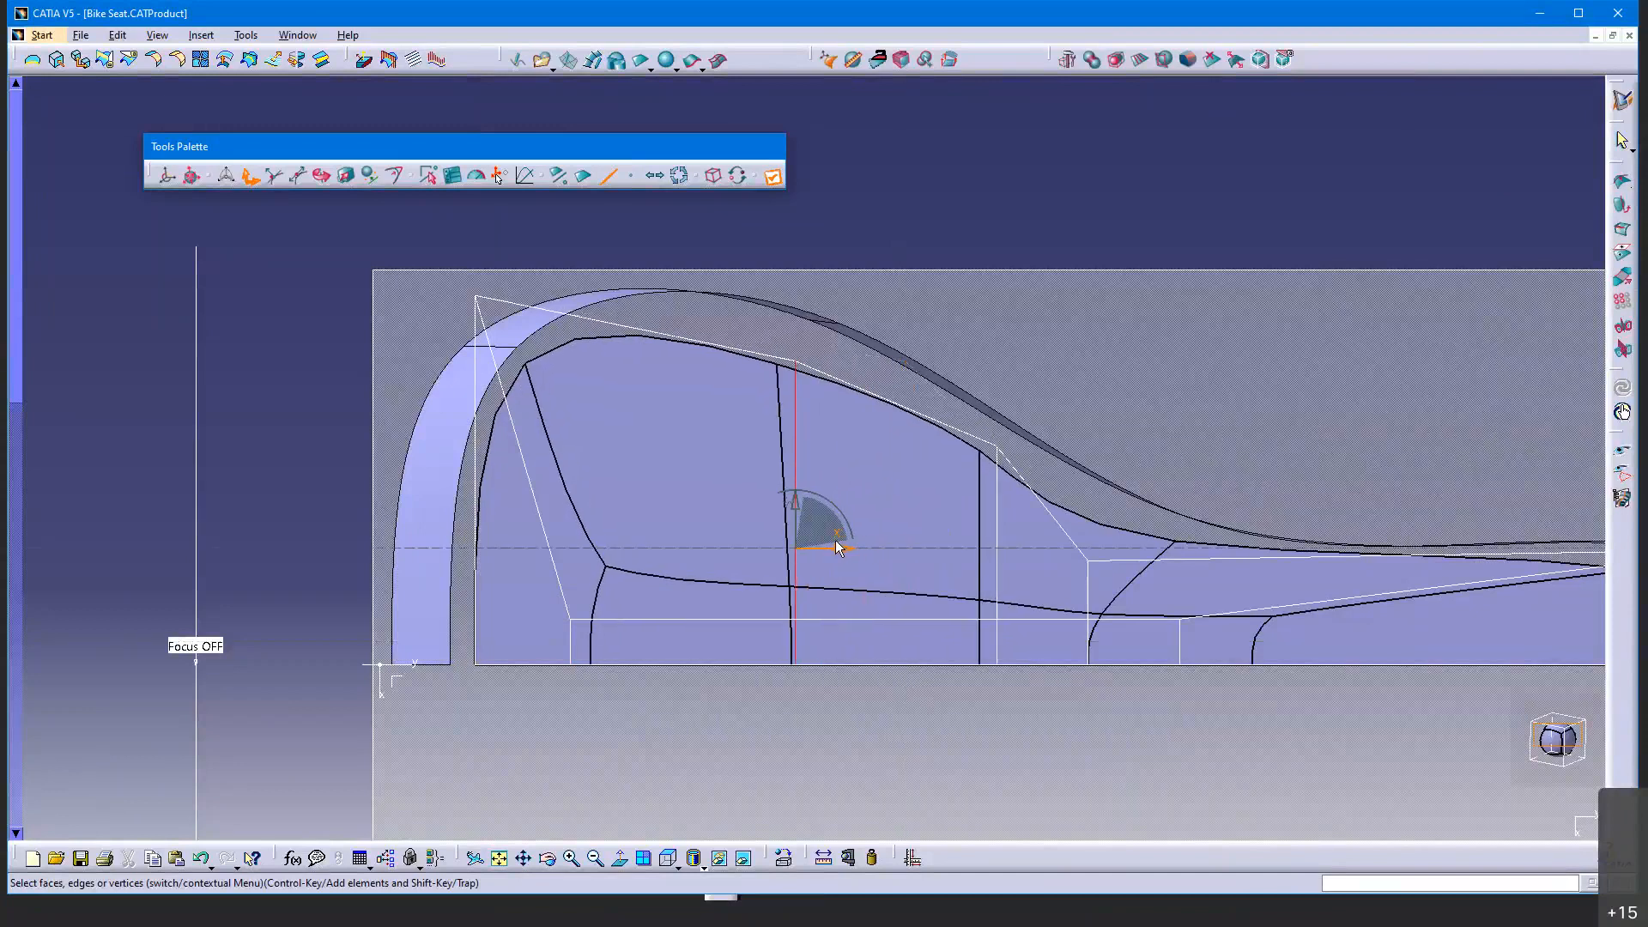
Switch to vertex selection and pull the wide section's outer vertex and the outer vertex behind the nose outward toward the band
left_click(631, 179)
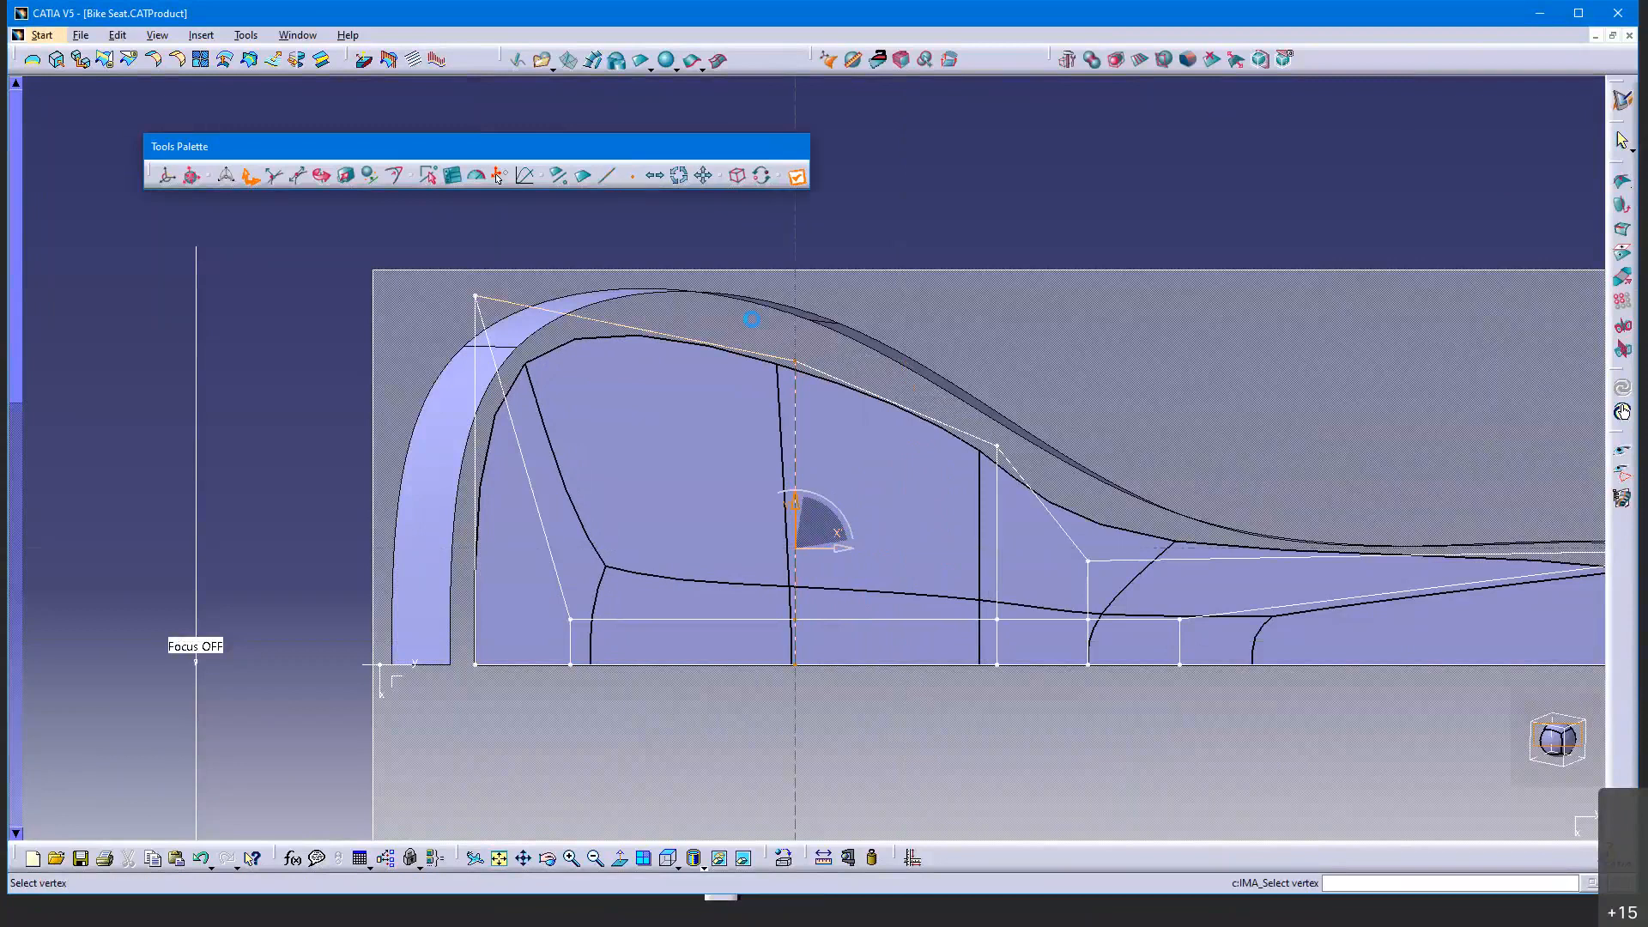
left_click(797, 362)
left_click_drag(797, 362, 784, 295)
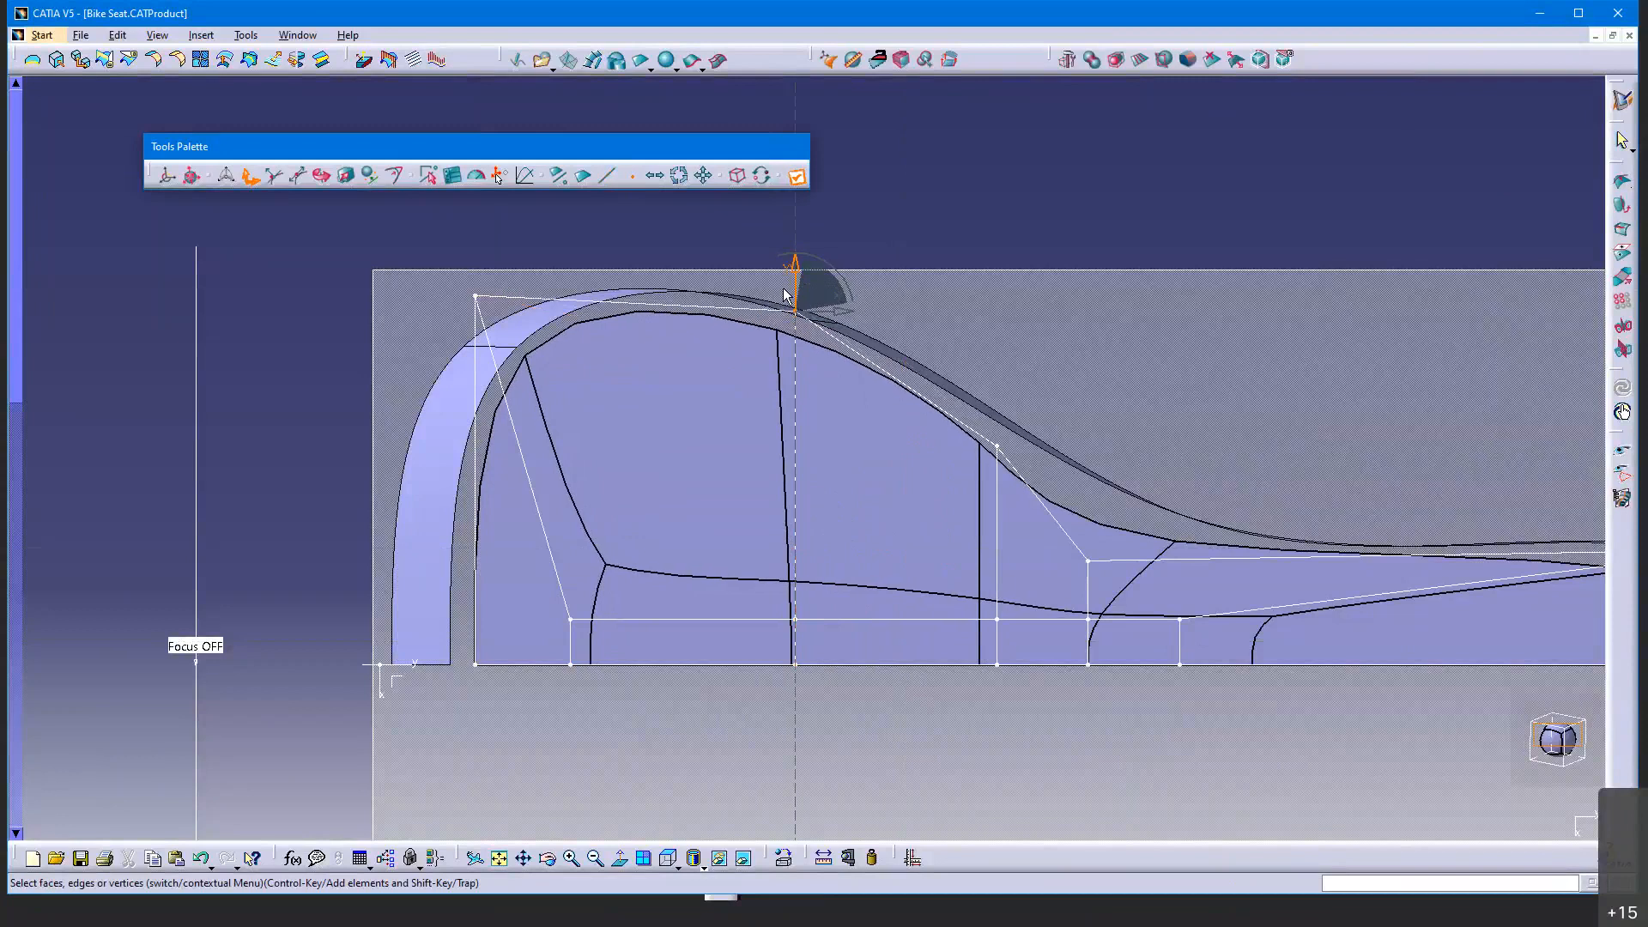
left_click(1090, 542)
left_click_drag(1090, 543, 1090, 494)
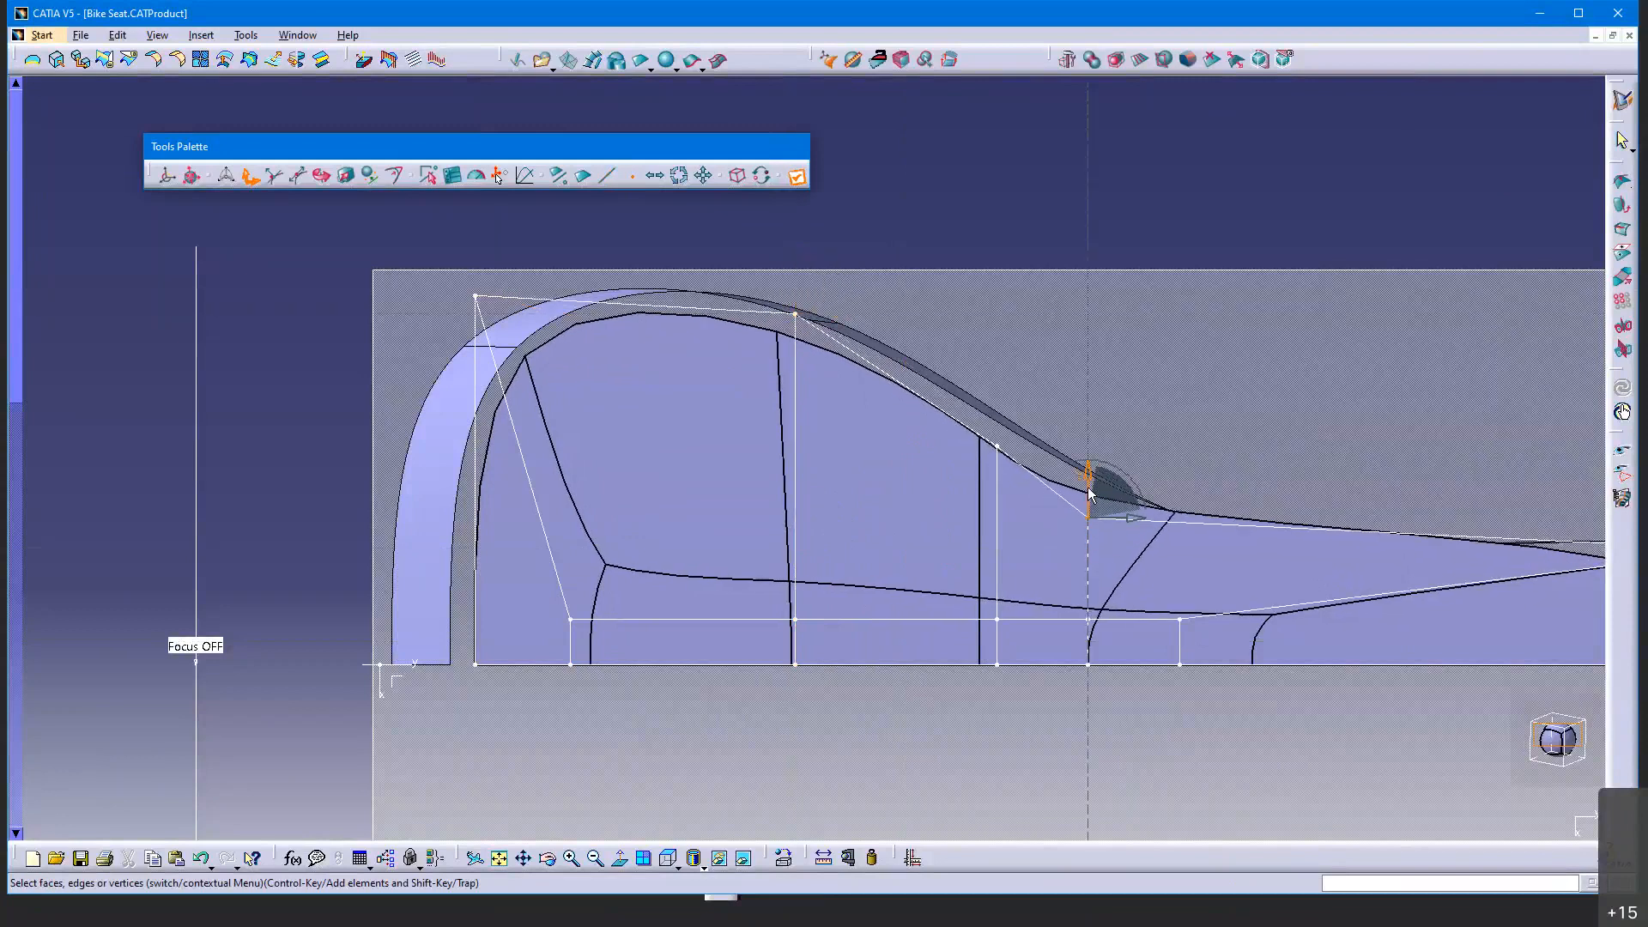
left_click(996, 447)
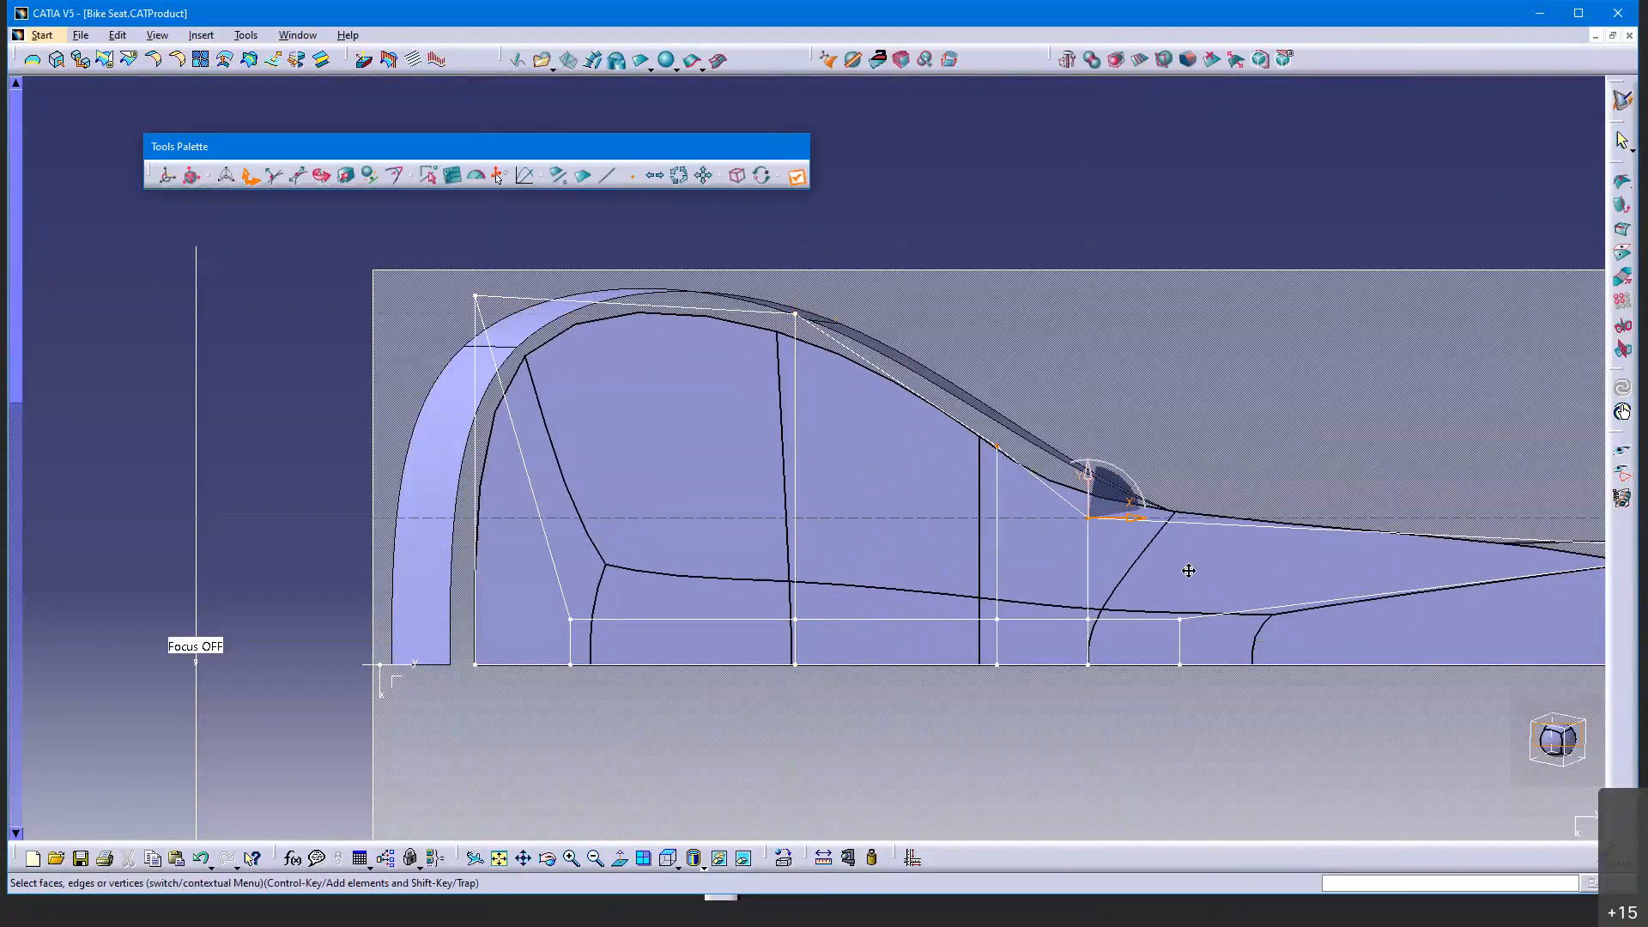
Move the nose's outer corner vertex and the outer vertex at the start of the nose inward toward the centreline
middle_click_drag(1188, 571, 708, 539)
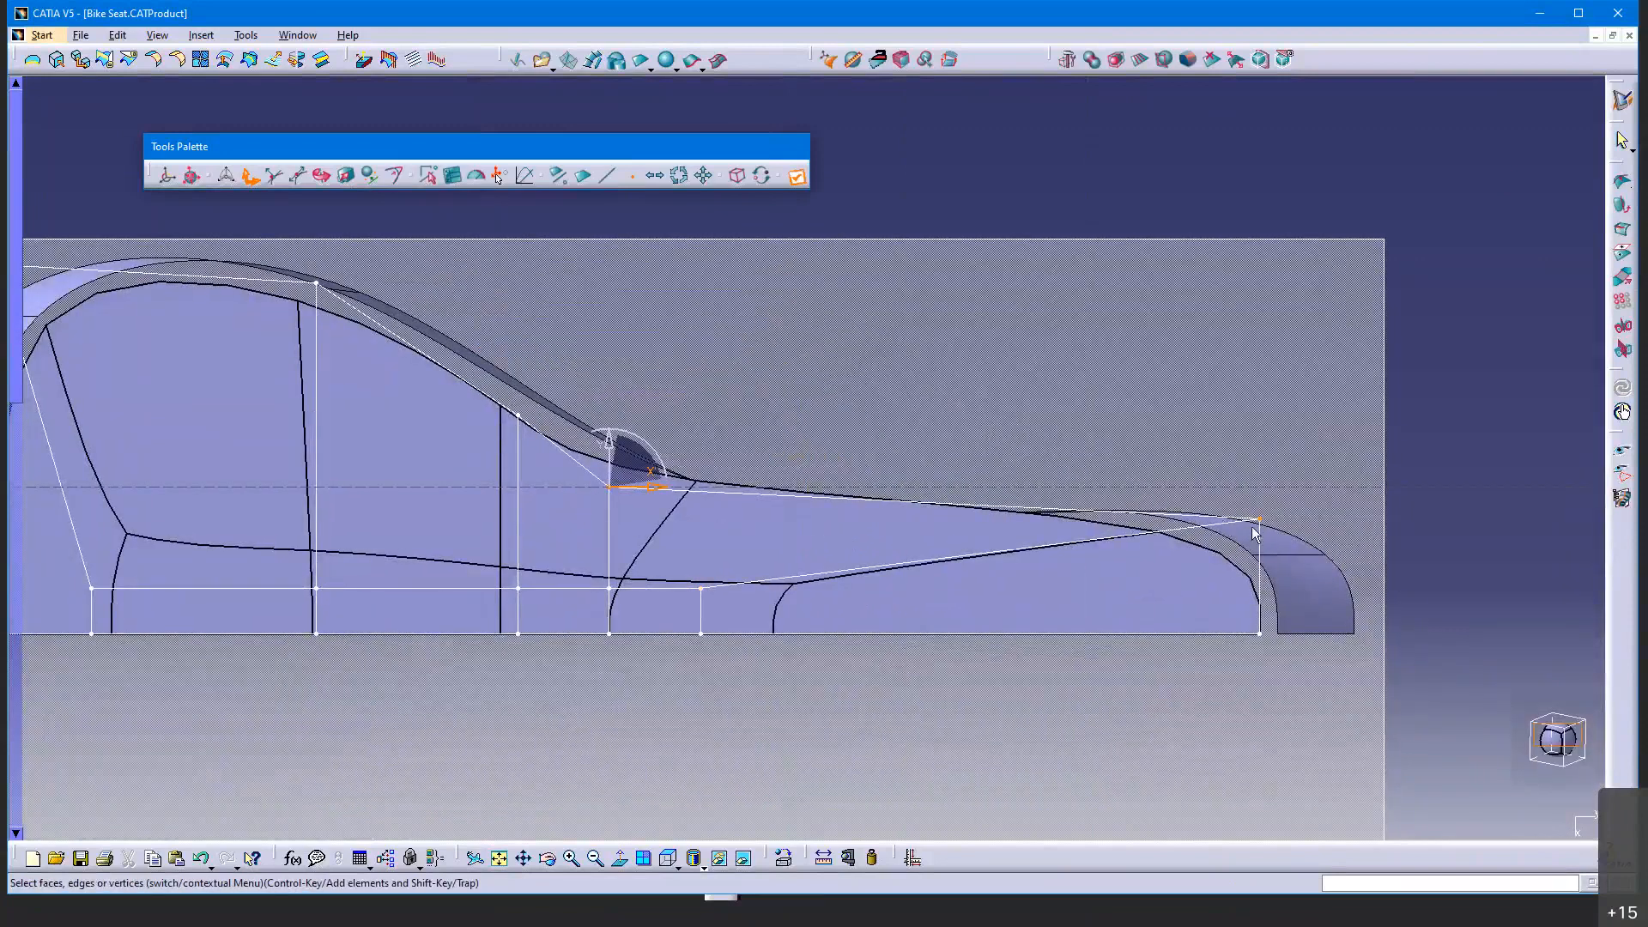
left_click(1260, 518)
left_click_drag(1259, 478, 1259, 502)
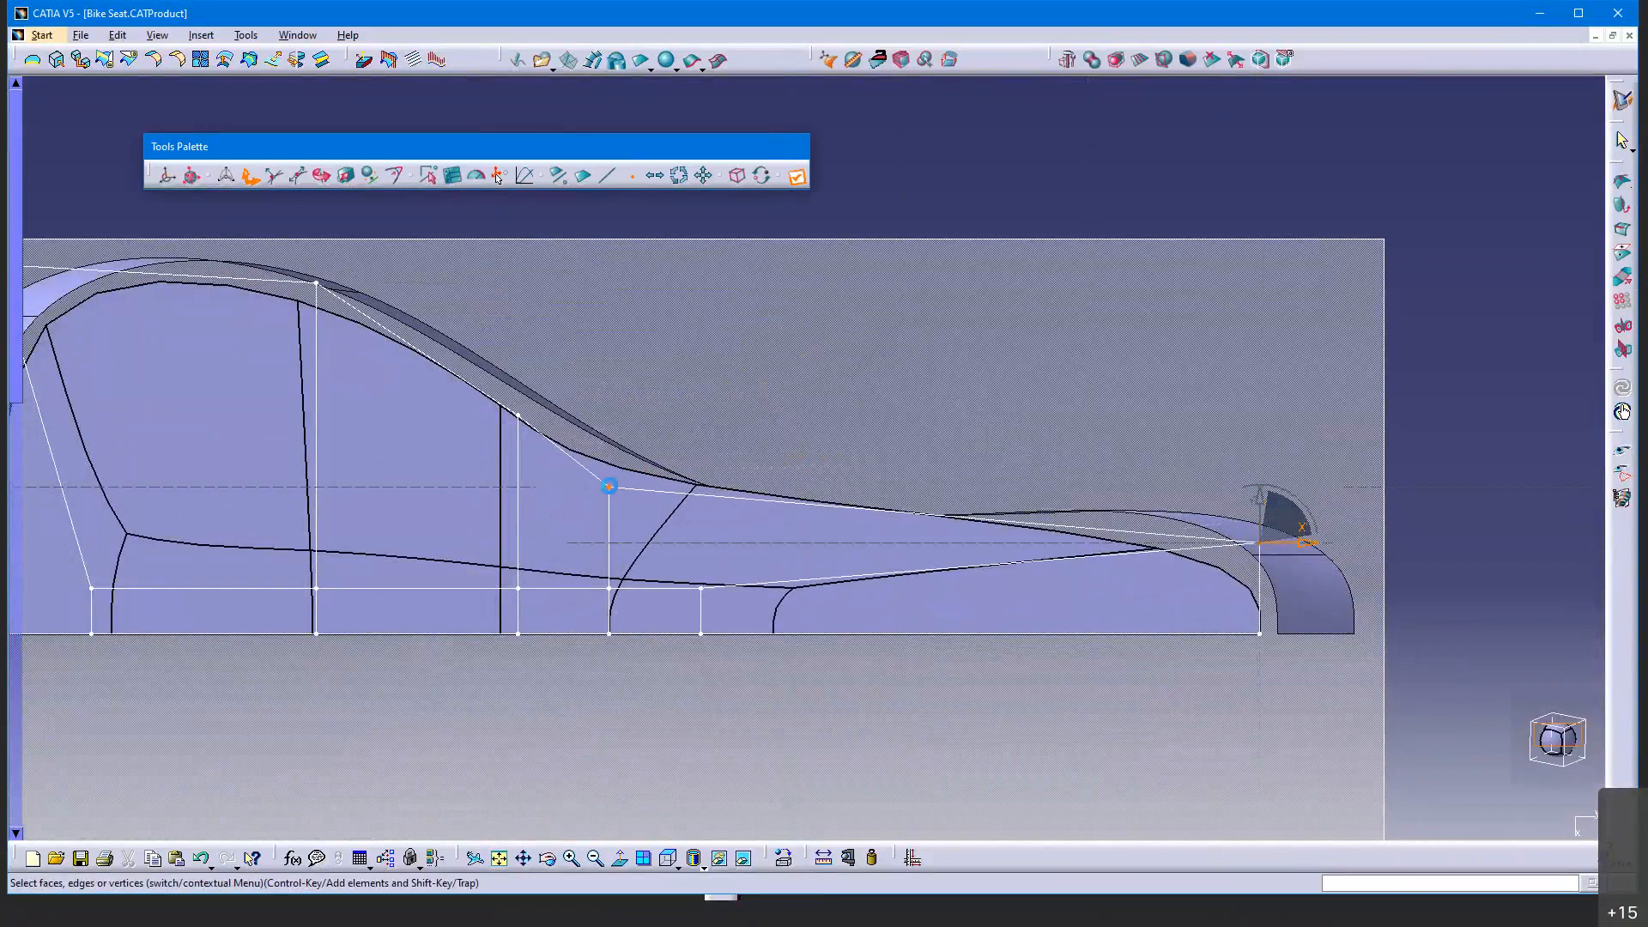
left_click(609, 487)
left_click_drag(615, 455, 614, 481)
left_click(700, 588, "ctrl")
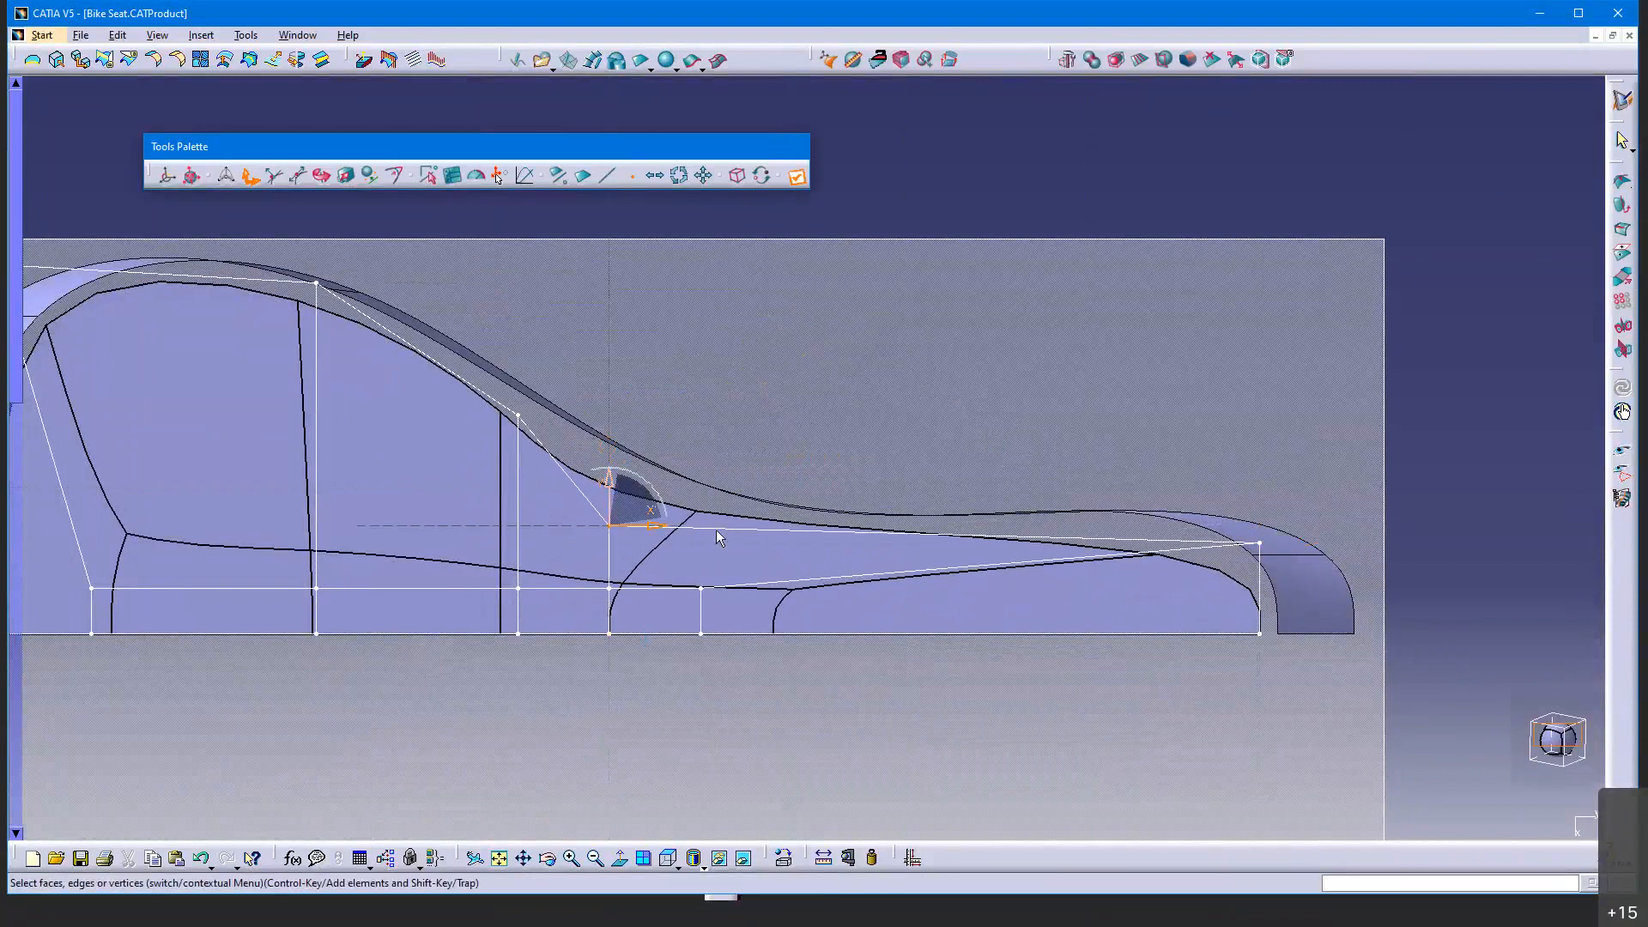
Switch to edge selection, move the nose's inner edge forward near the tip, and shift the cross row behind it slightly forward
left_click(609, 176)
left_click(700, 613)
left_click_drag(721, 624, 1205, 620)
left_click(611, 613)
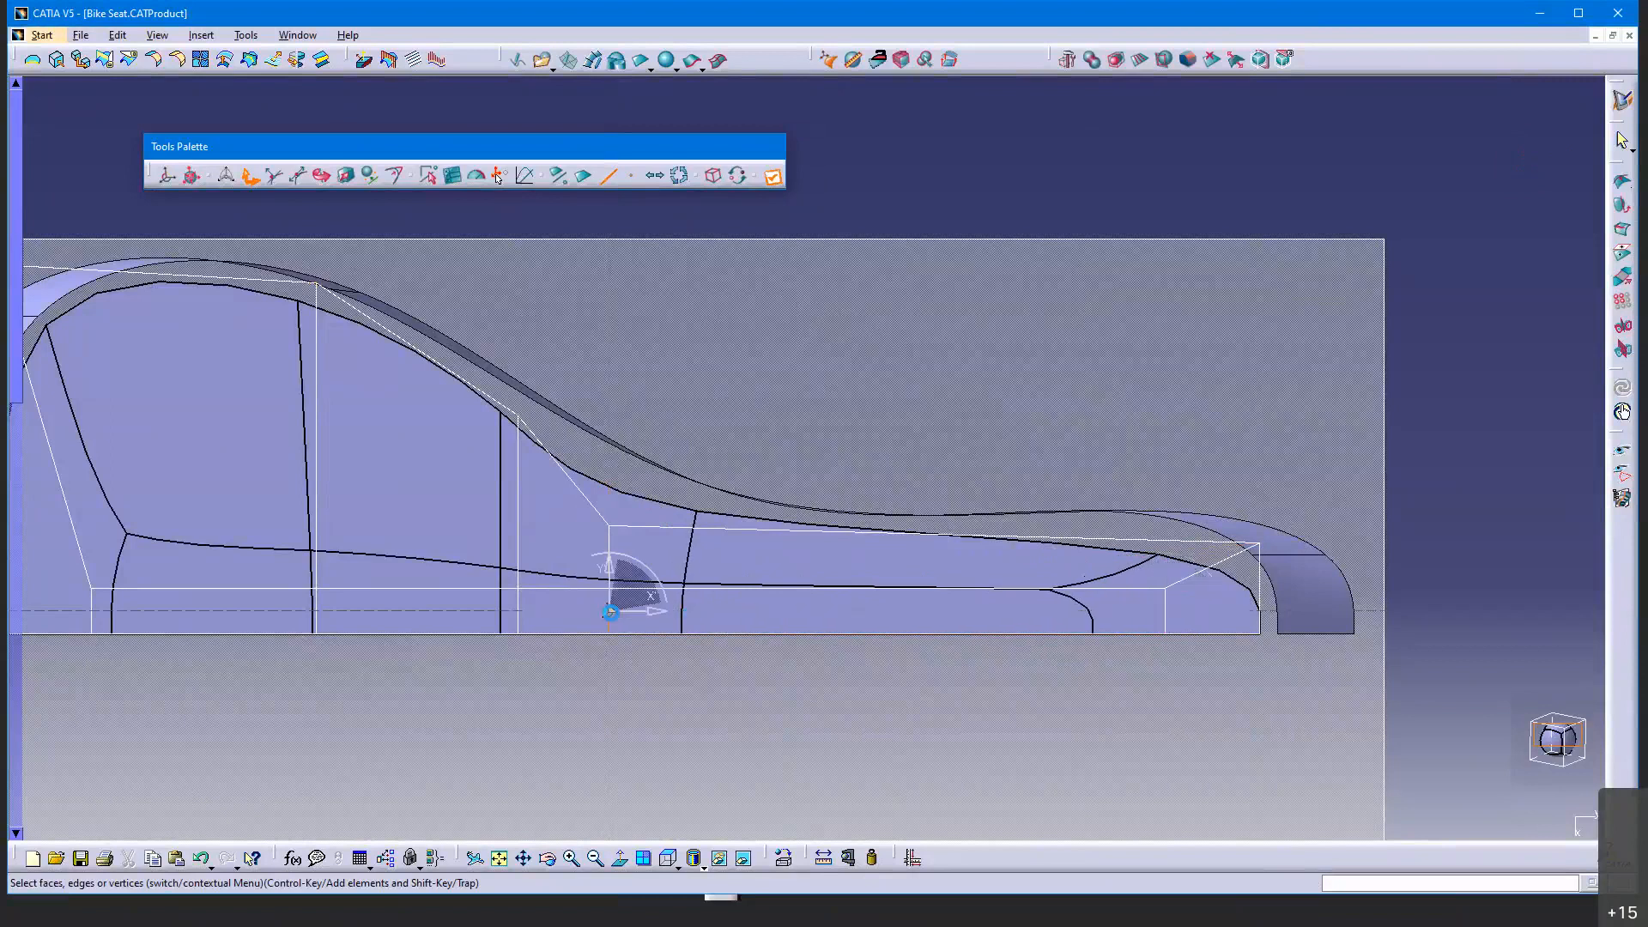
left_click(654, 585)
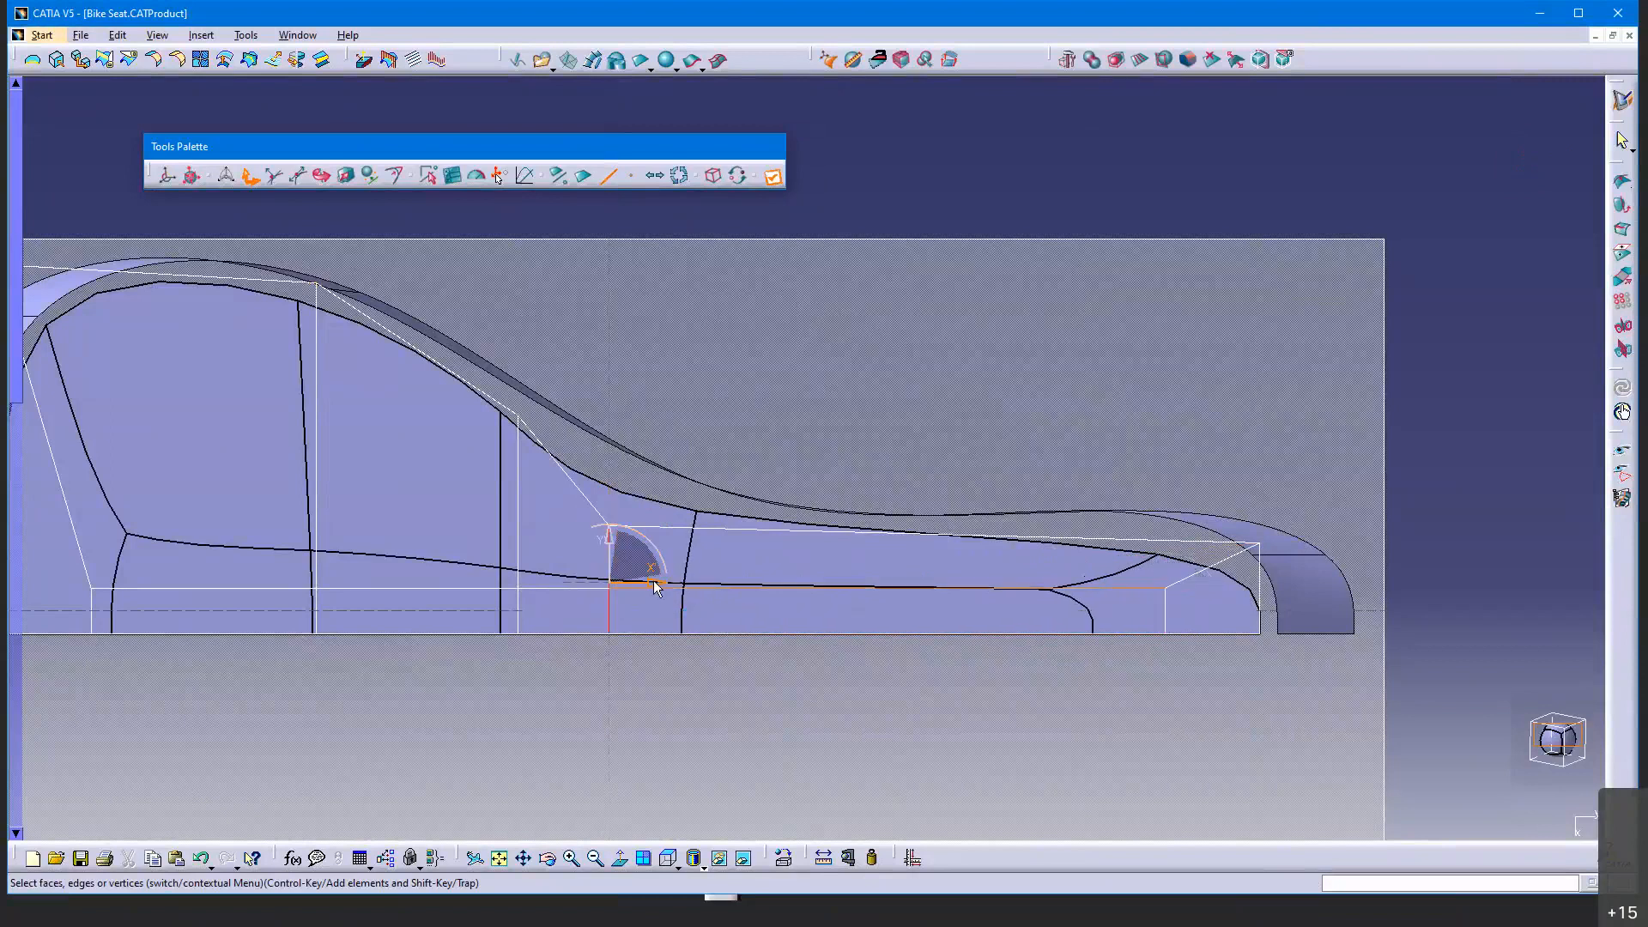
left_click_drag(654, 587, 736, 593)
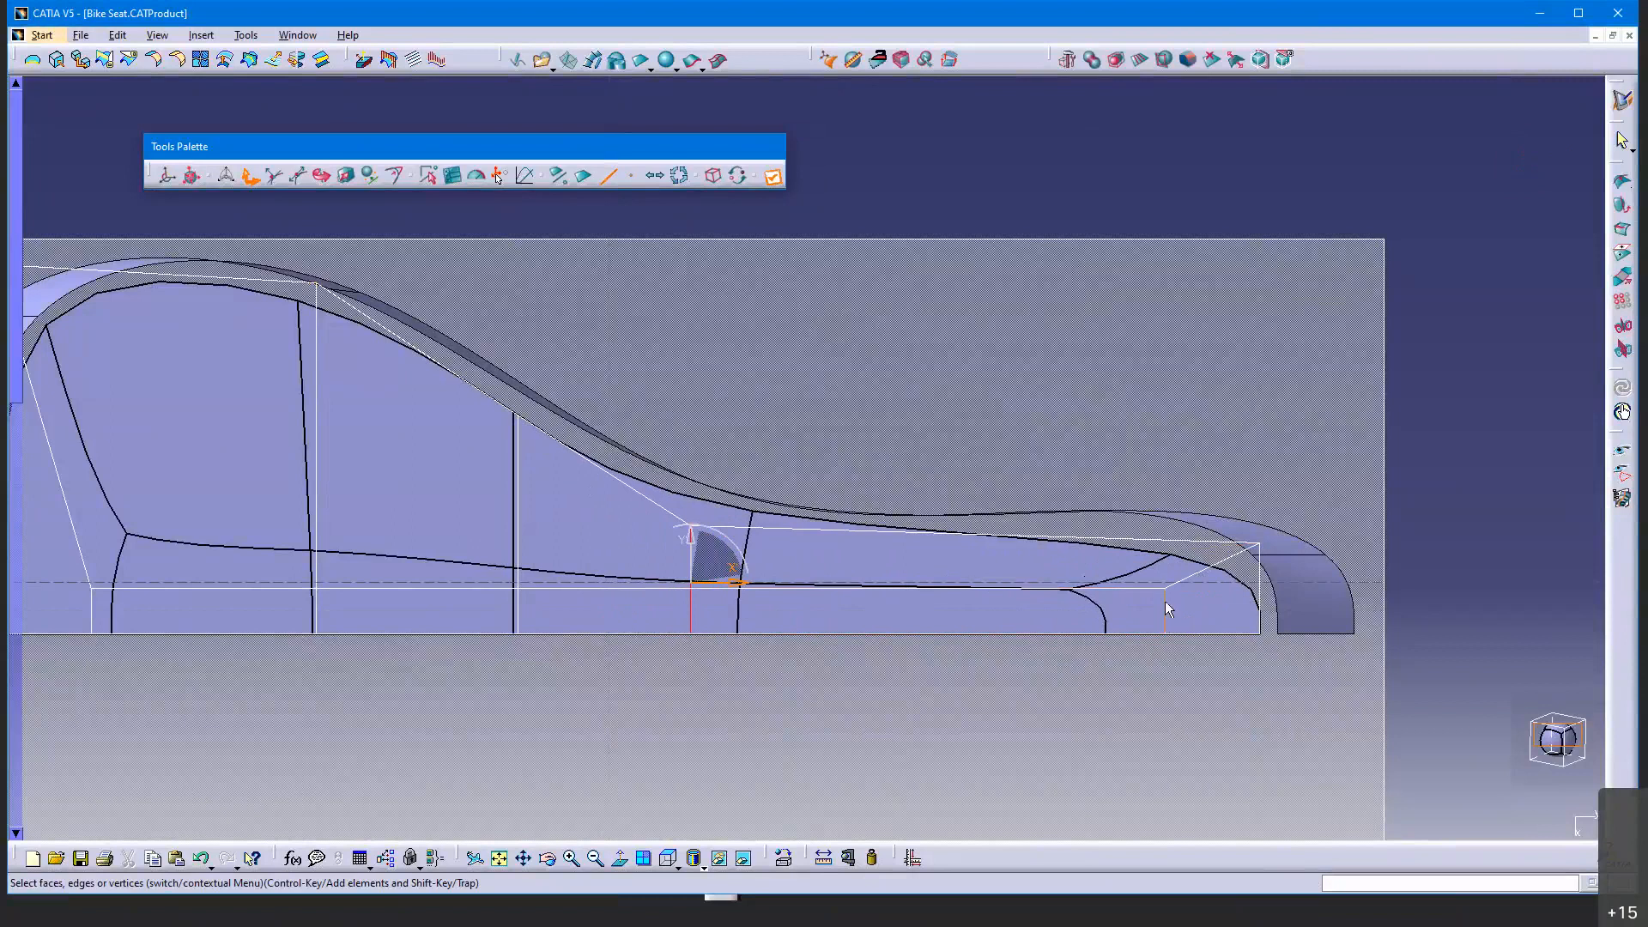
Try to reposition the nose's front end edge, and undo the move
left_click(1260, 553)
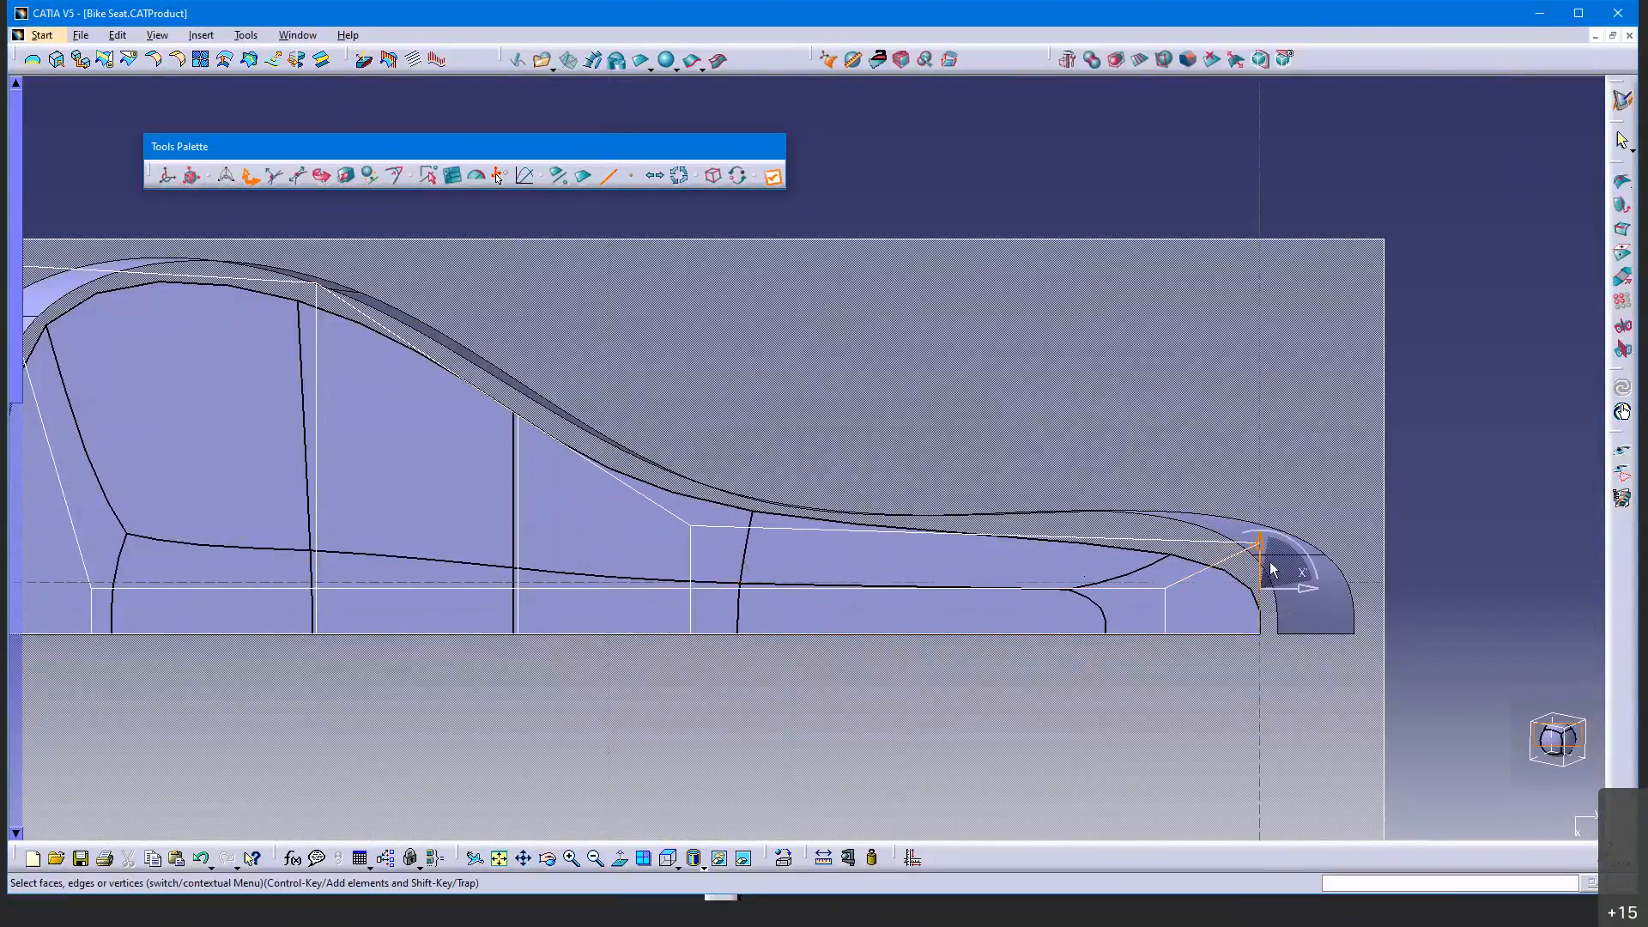
left_click_drag(1283, 575, 1259, 547)
key("ctrl+z")
In front view, select all elements of the strip and raise the whole surface clear above the band
middle_click_drag(1260, 636, 687, 824, "ctrl")
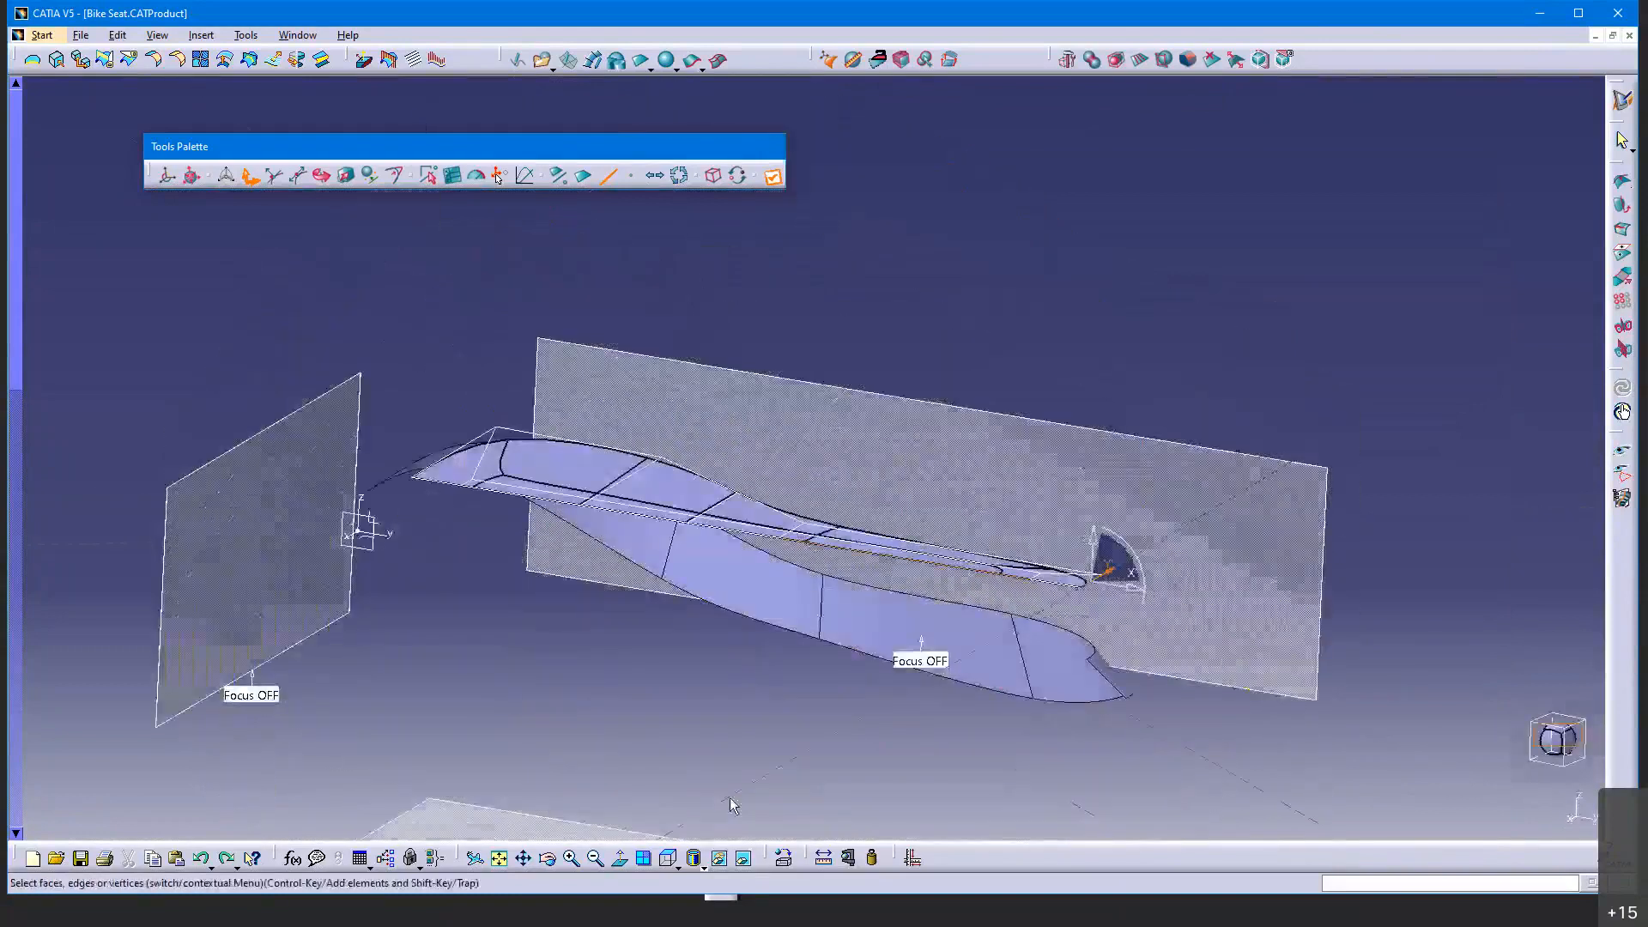
left_click(693, 858)
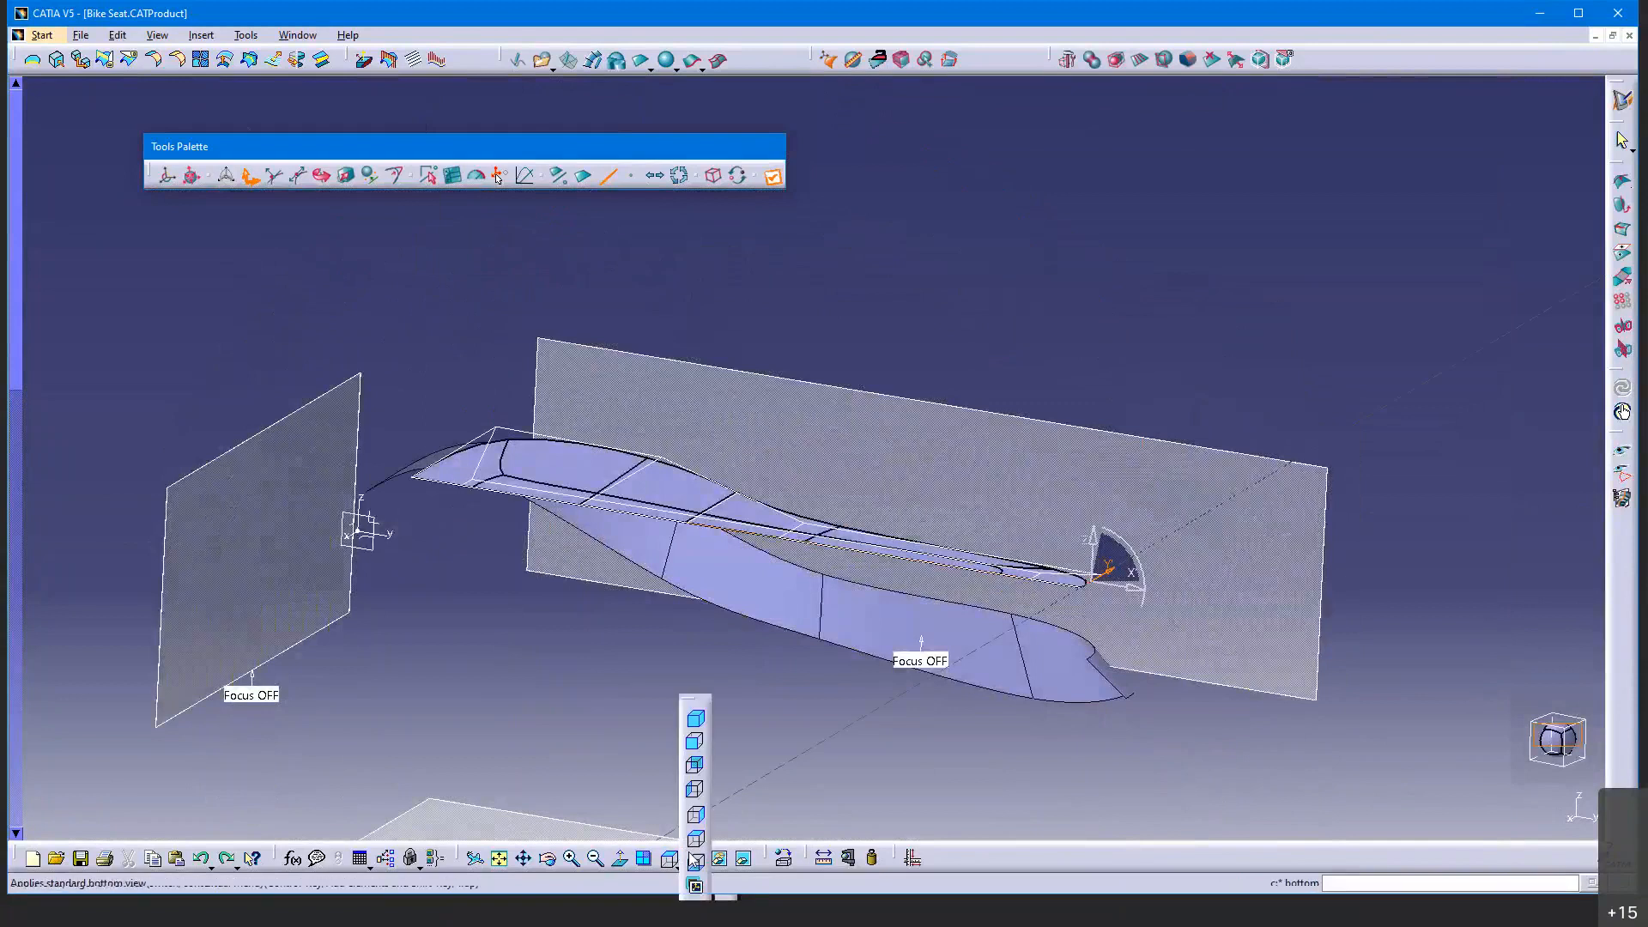
left_click(694, 742)
middle_click_drag(550, 650, 791, 595)
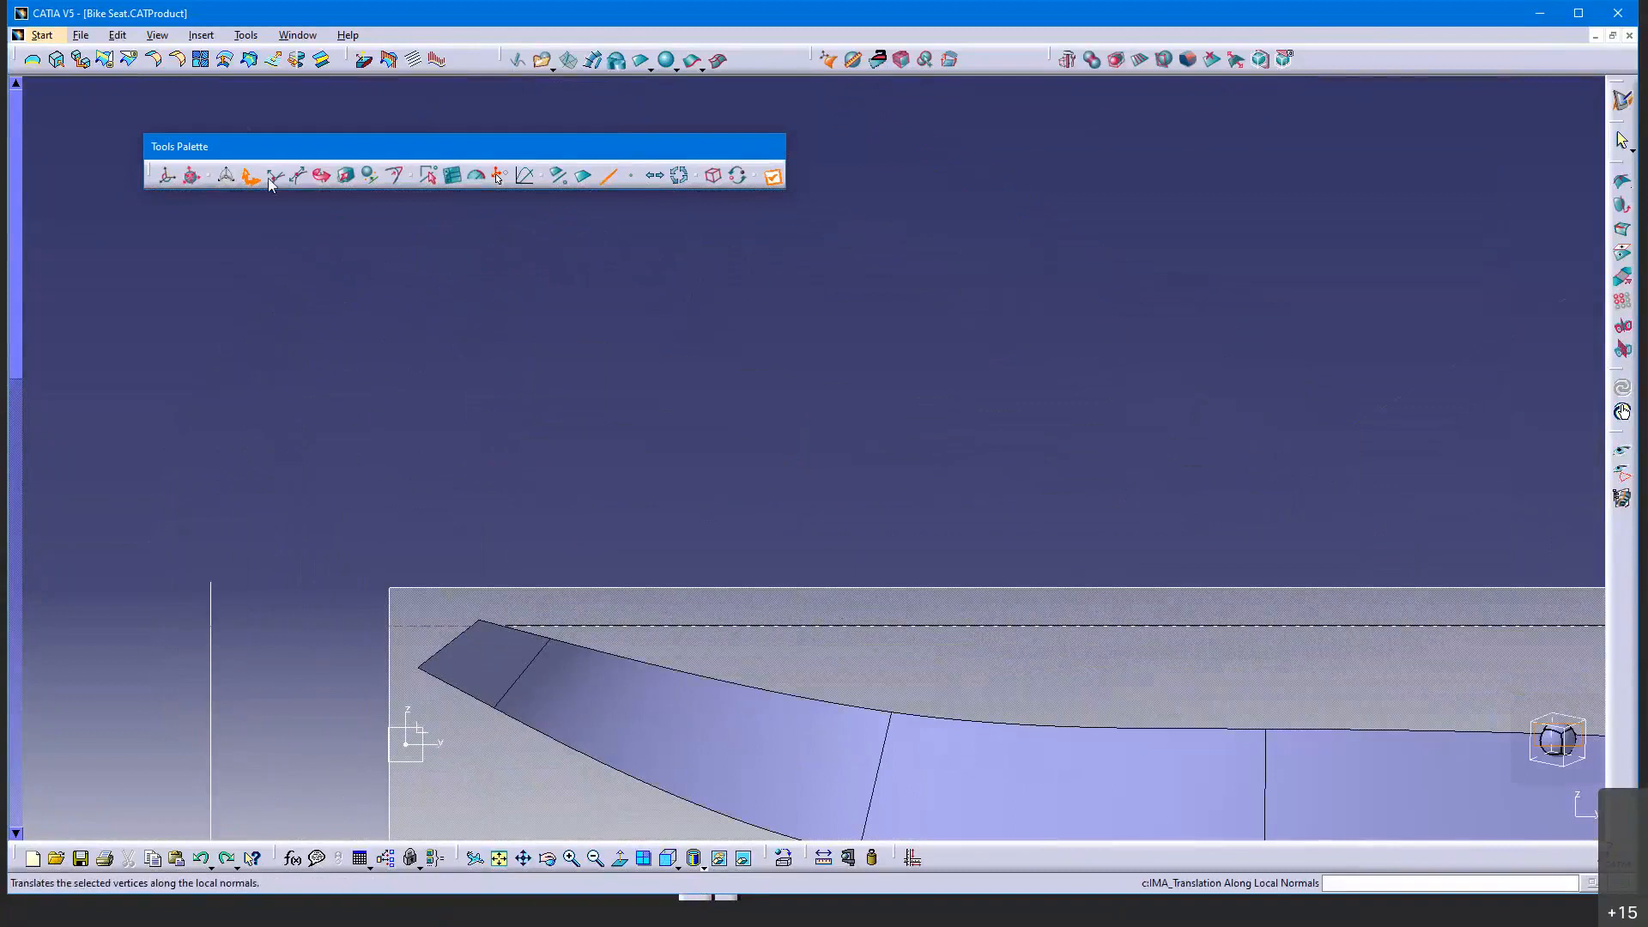
left_click(298, 175)
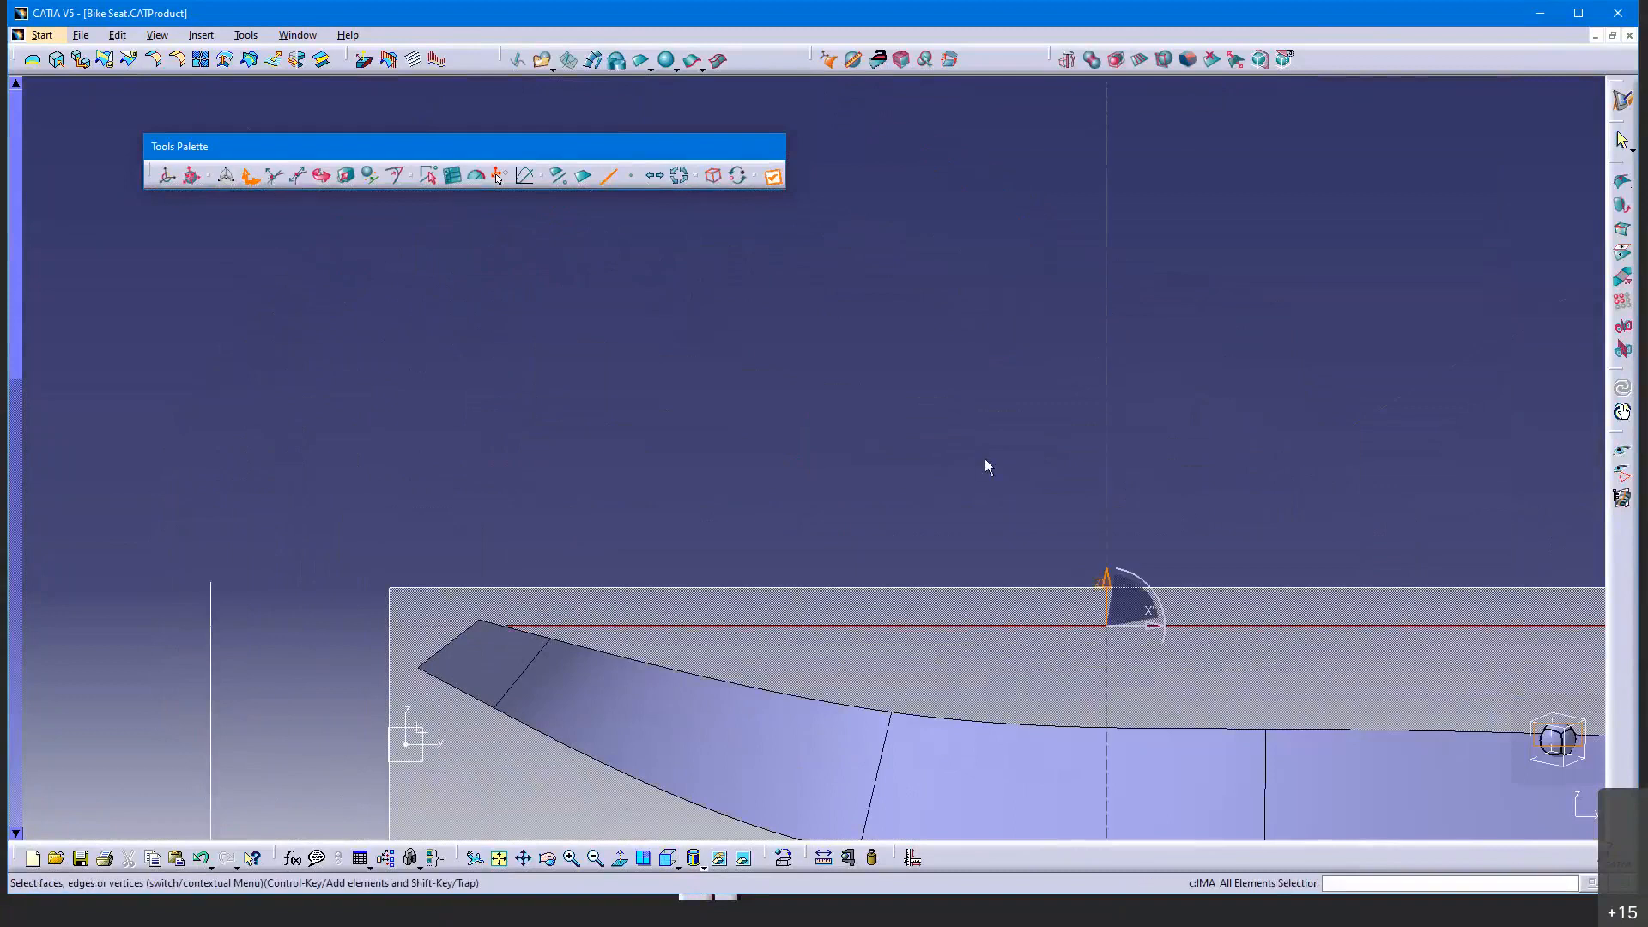
left_click_drag(920, 511, 920, 485)
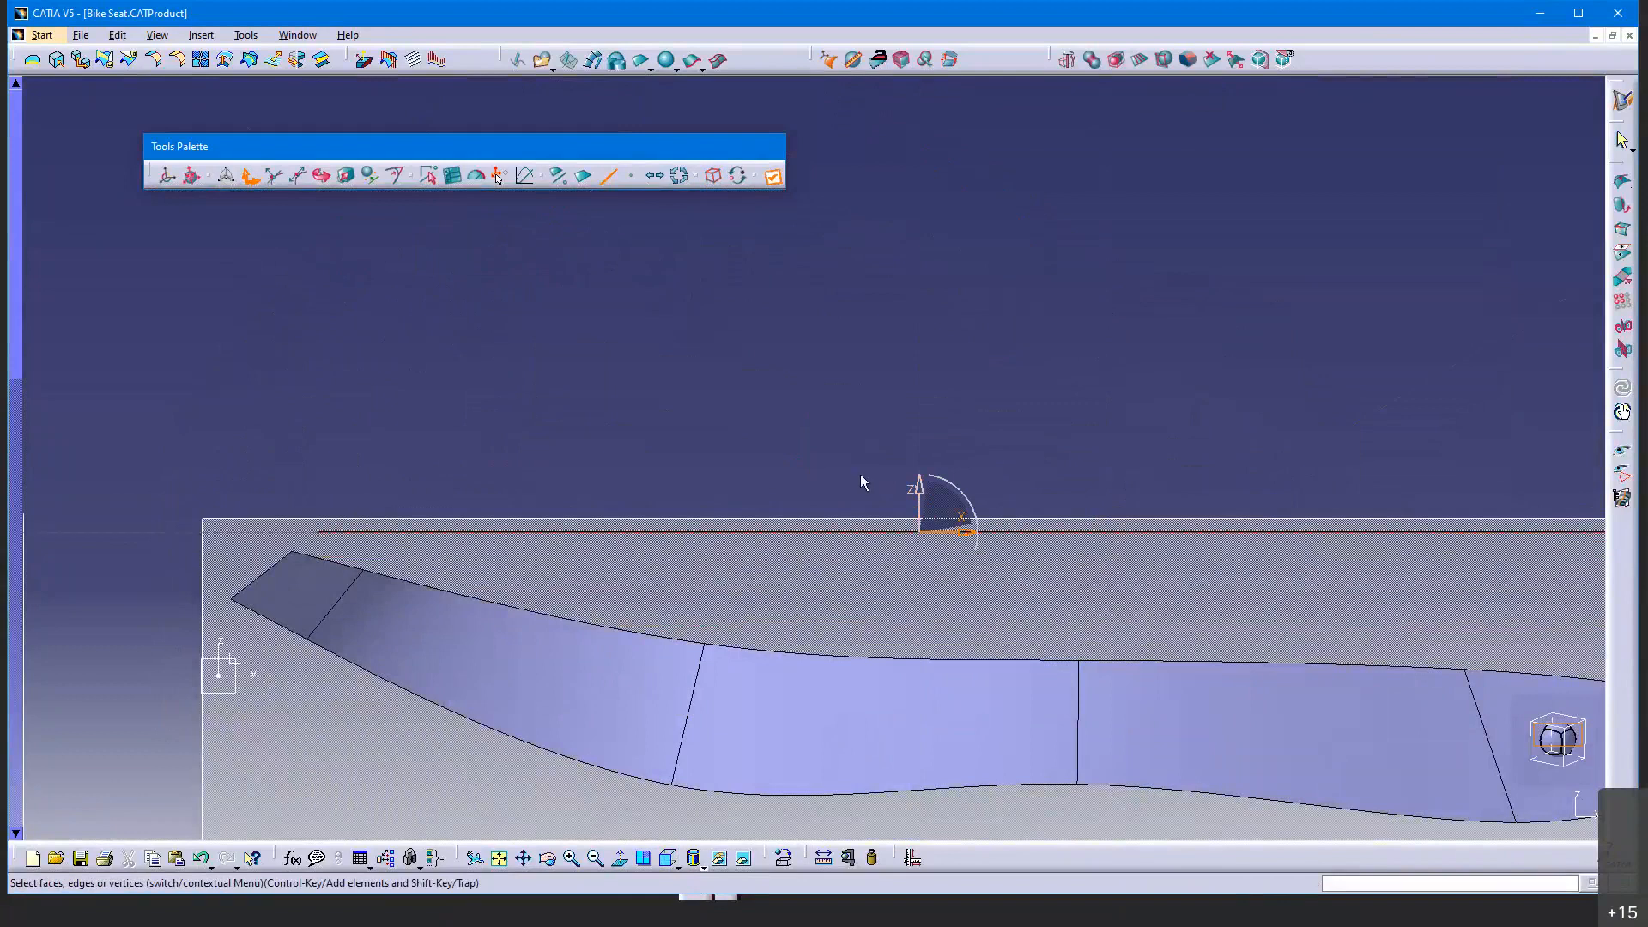
left_click_drag(920, 491, 922, 489)
middle_click_drag(762, 395, 678, 450)
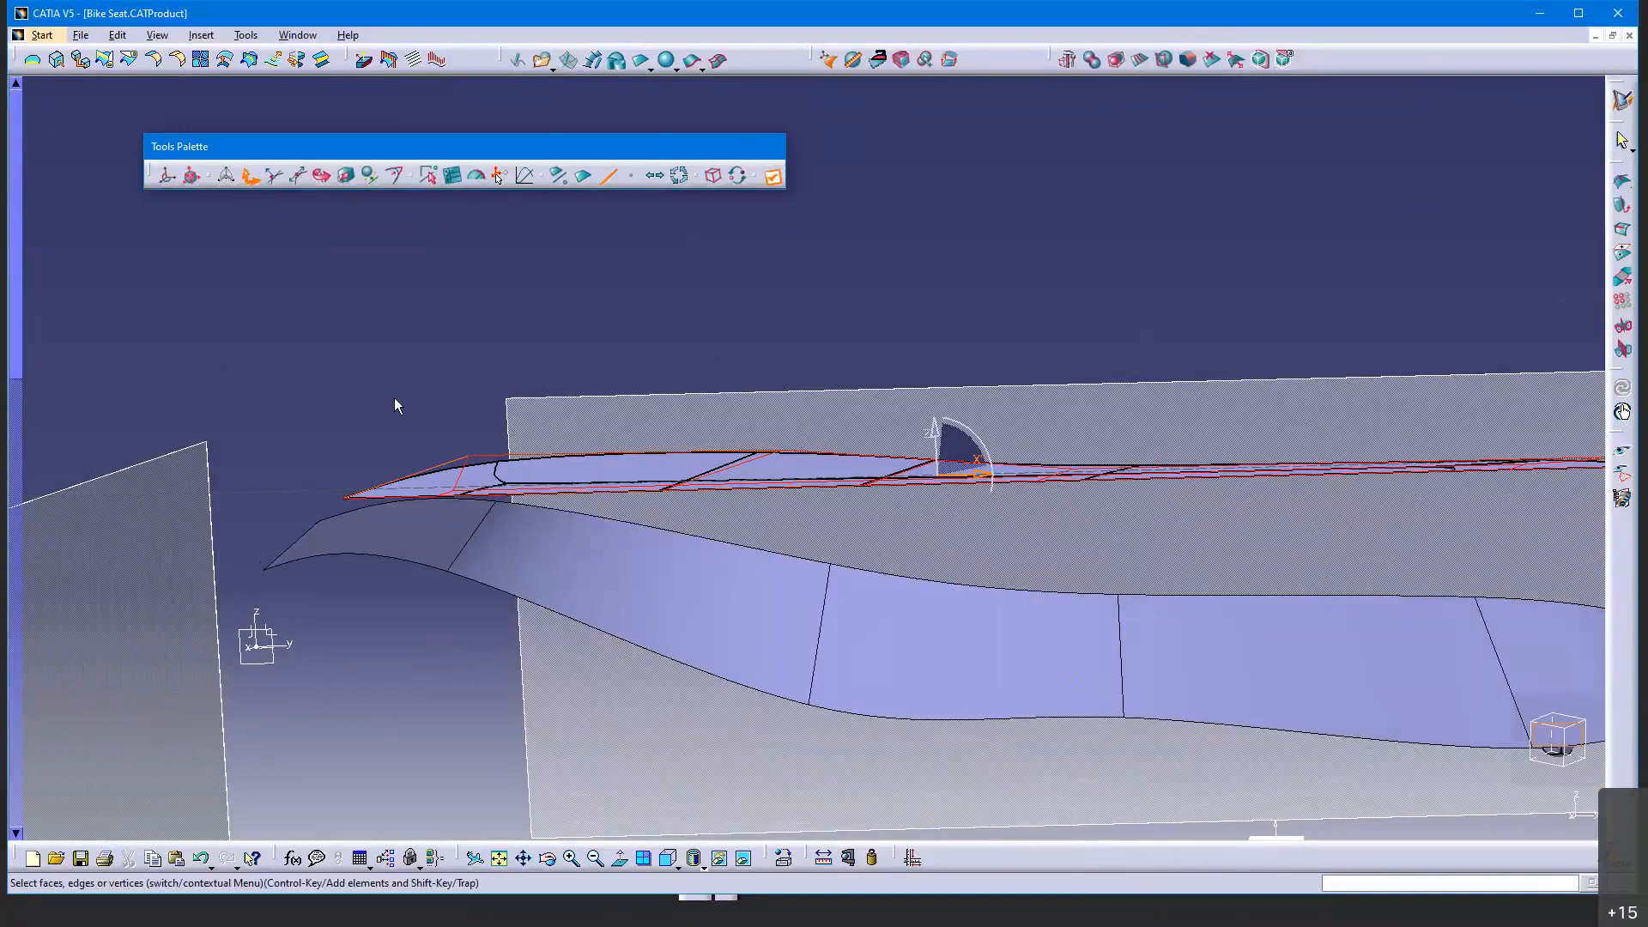
Switch to vertex selection and, in front view, lower the wide section's vertex row to the band's upper edge
left_click(668, 861)
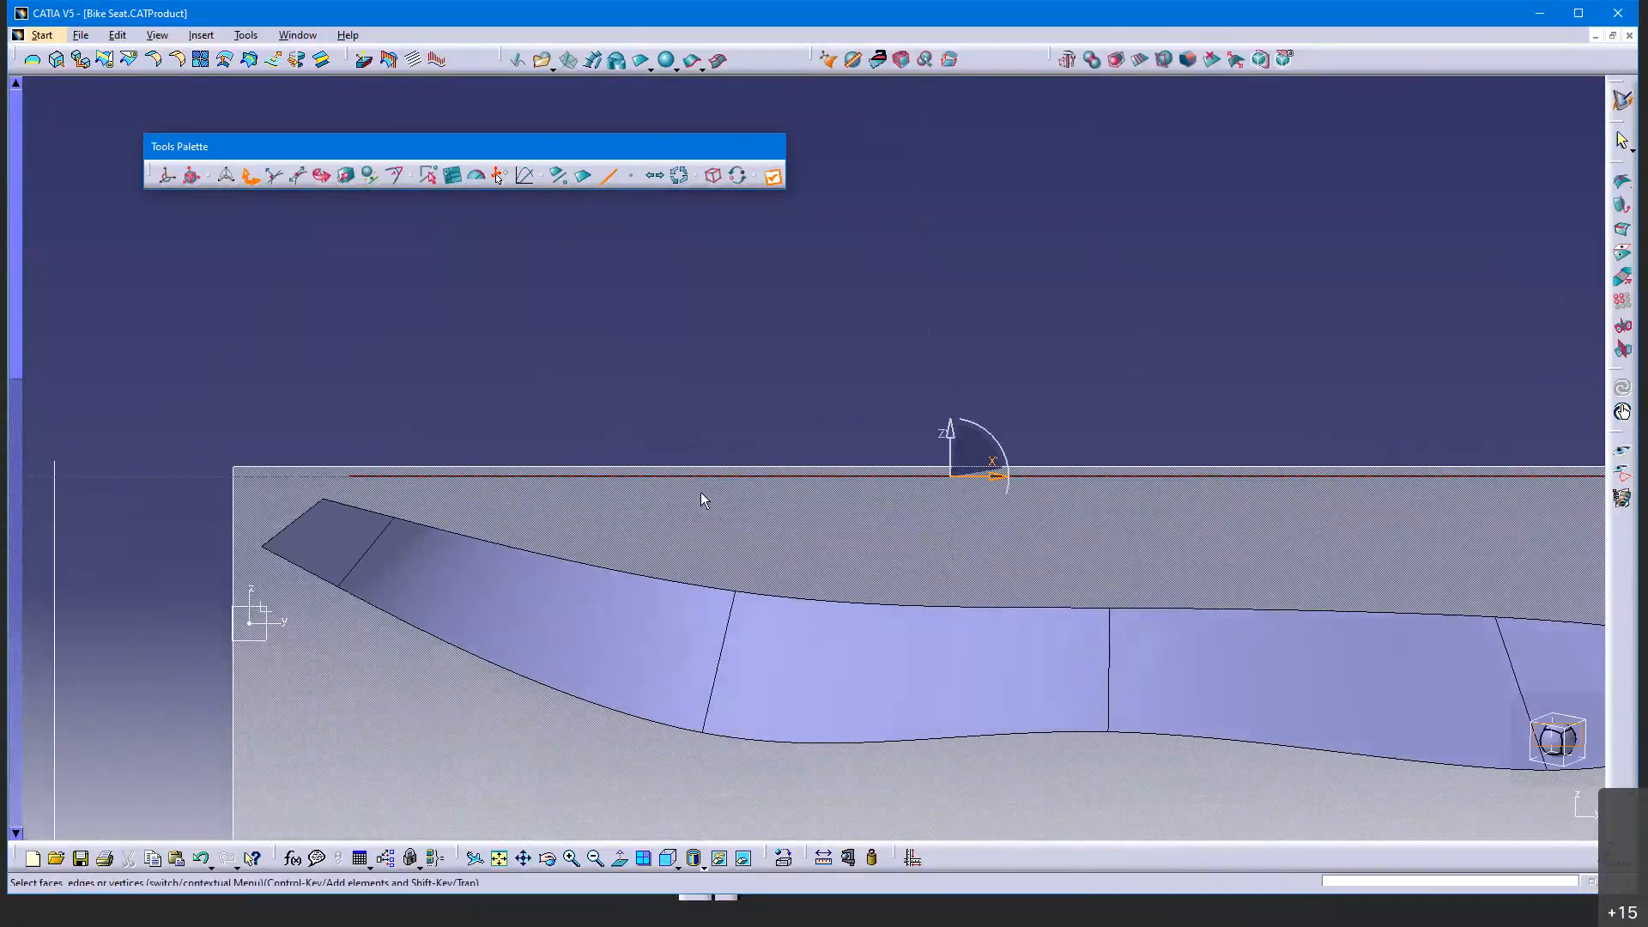
left_click(634, 176)
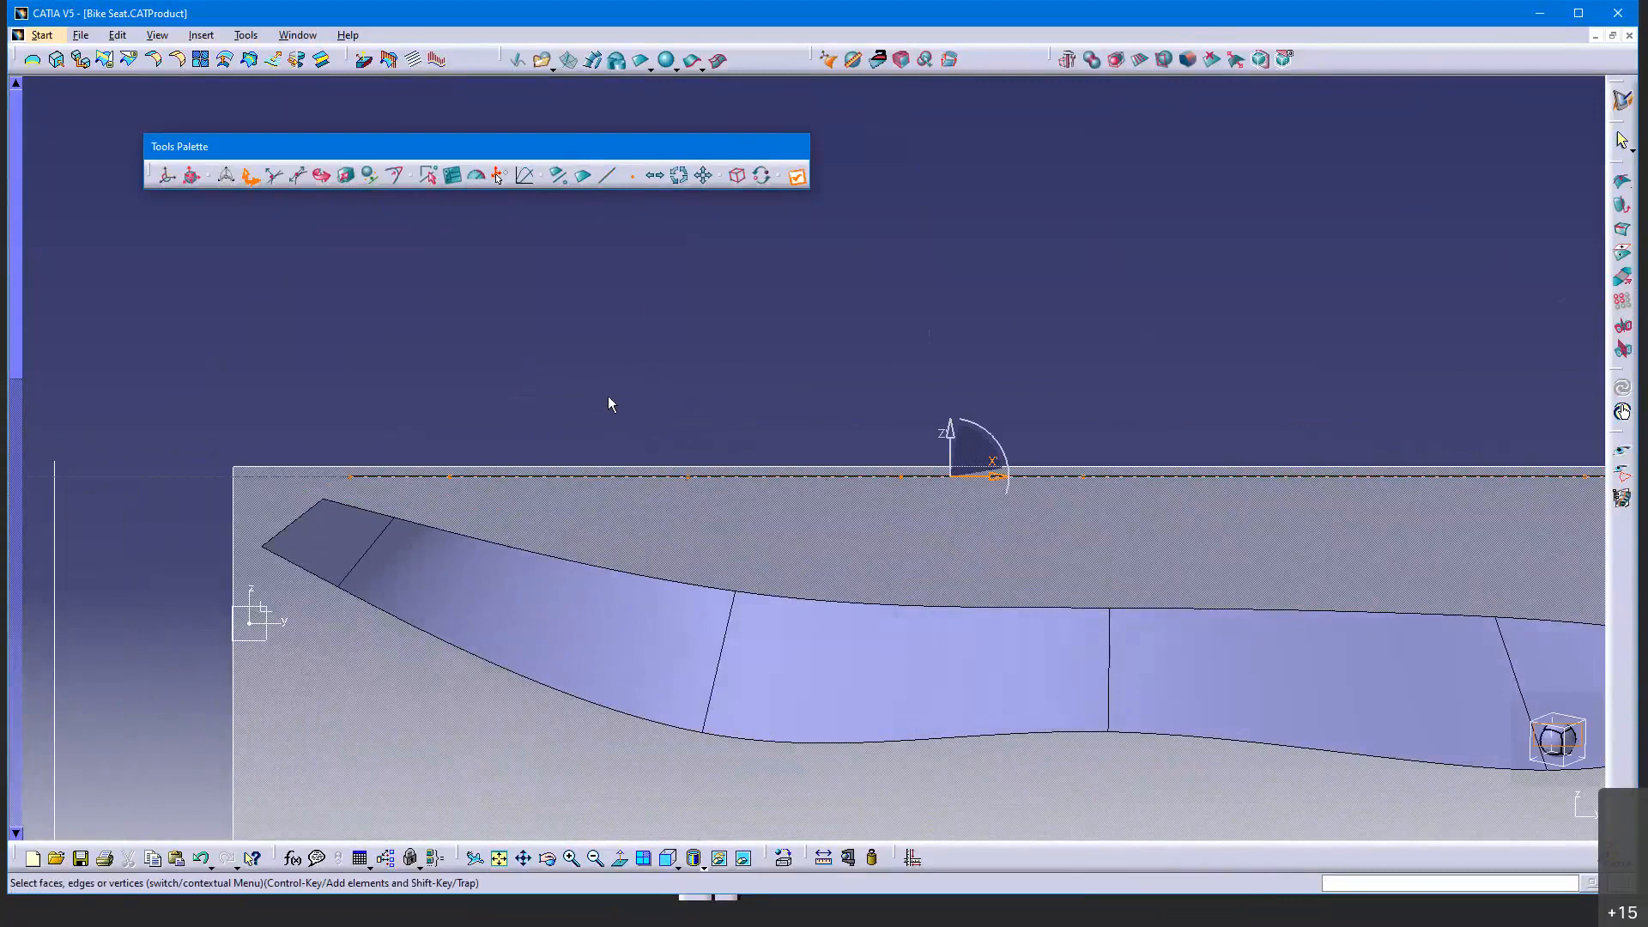
middle_click_drag(755, 386, 769, 420)
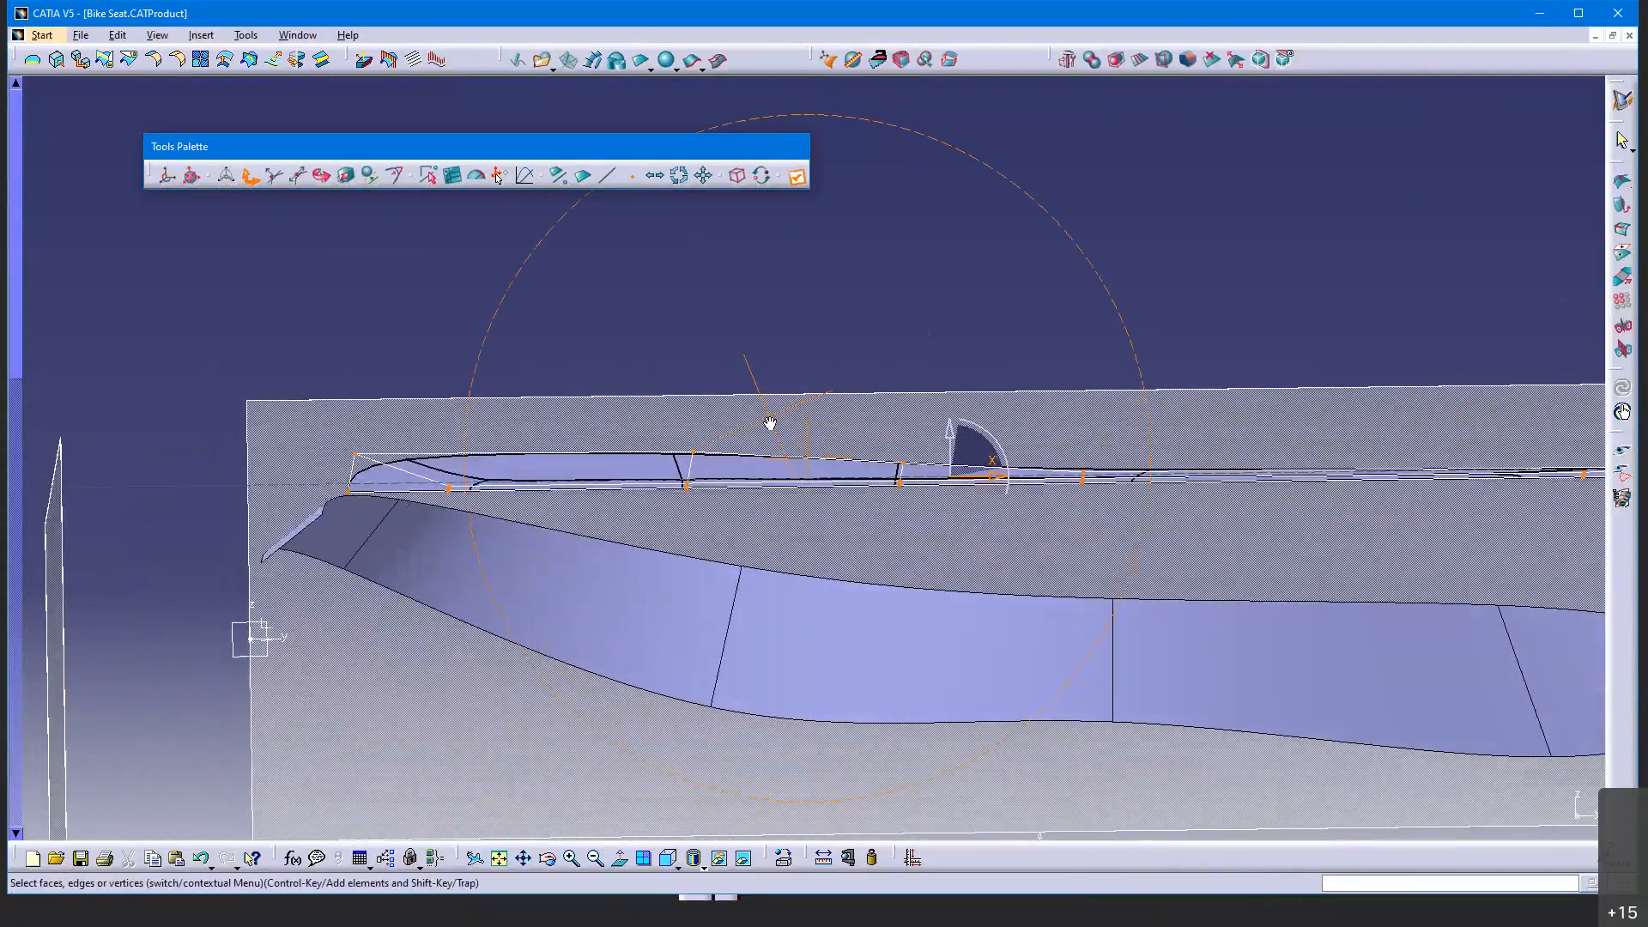
left_click(618, 389)
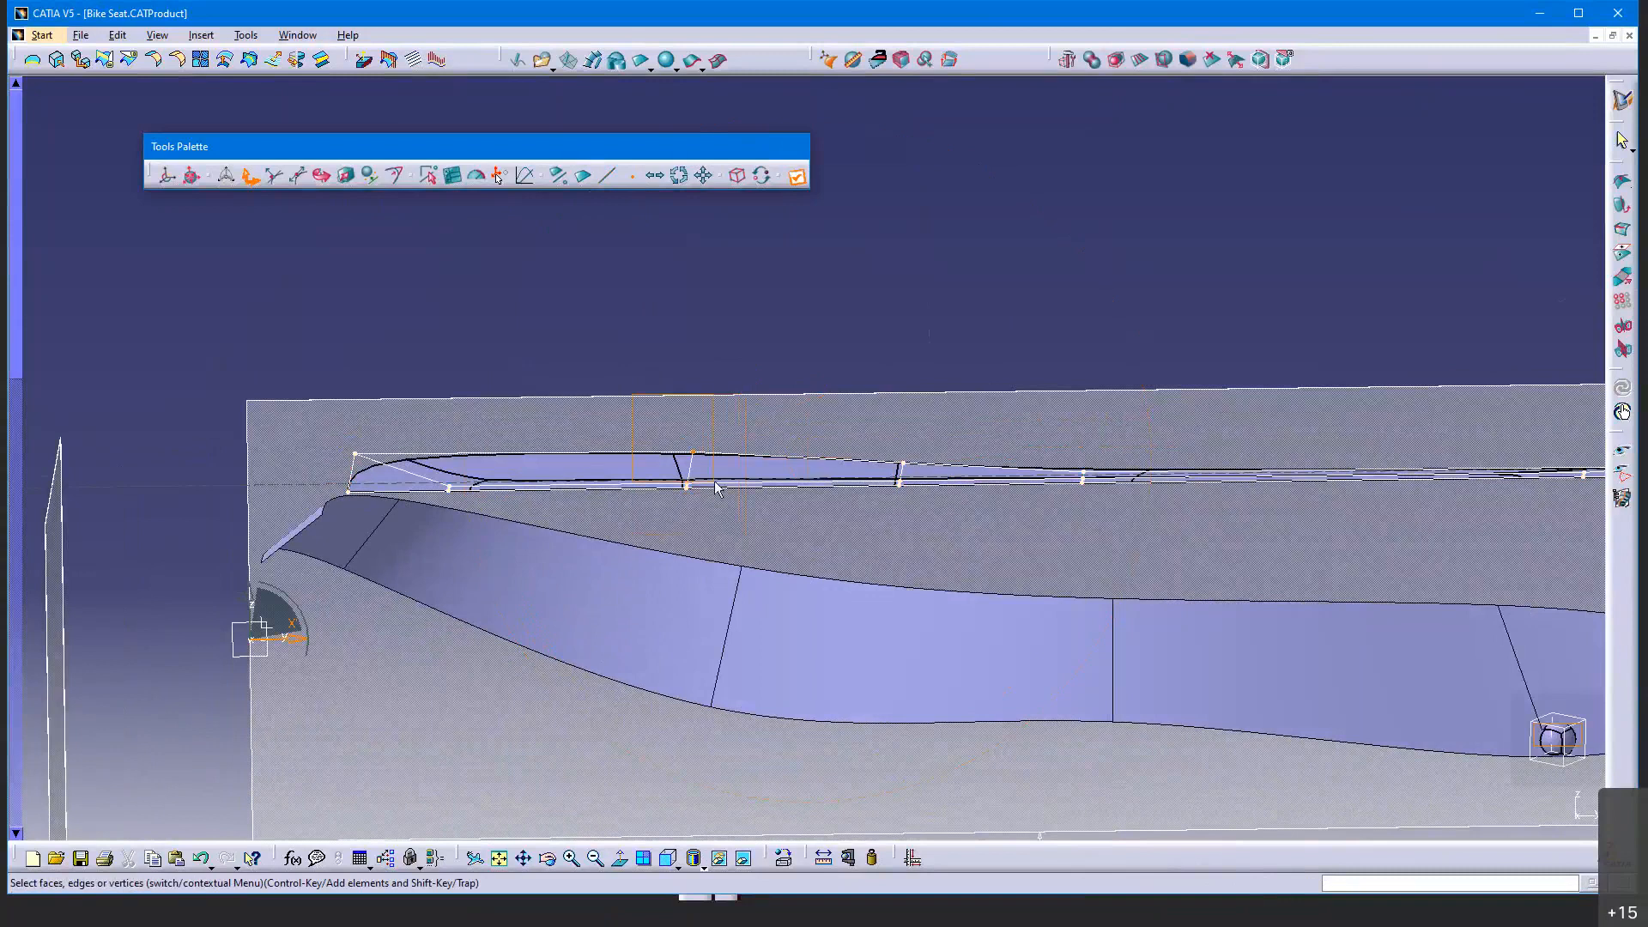
left_click(687, 485)
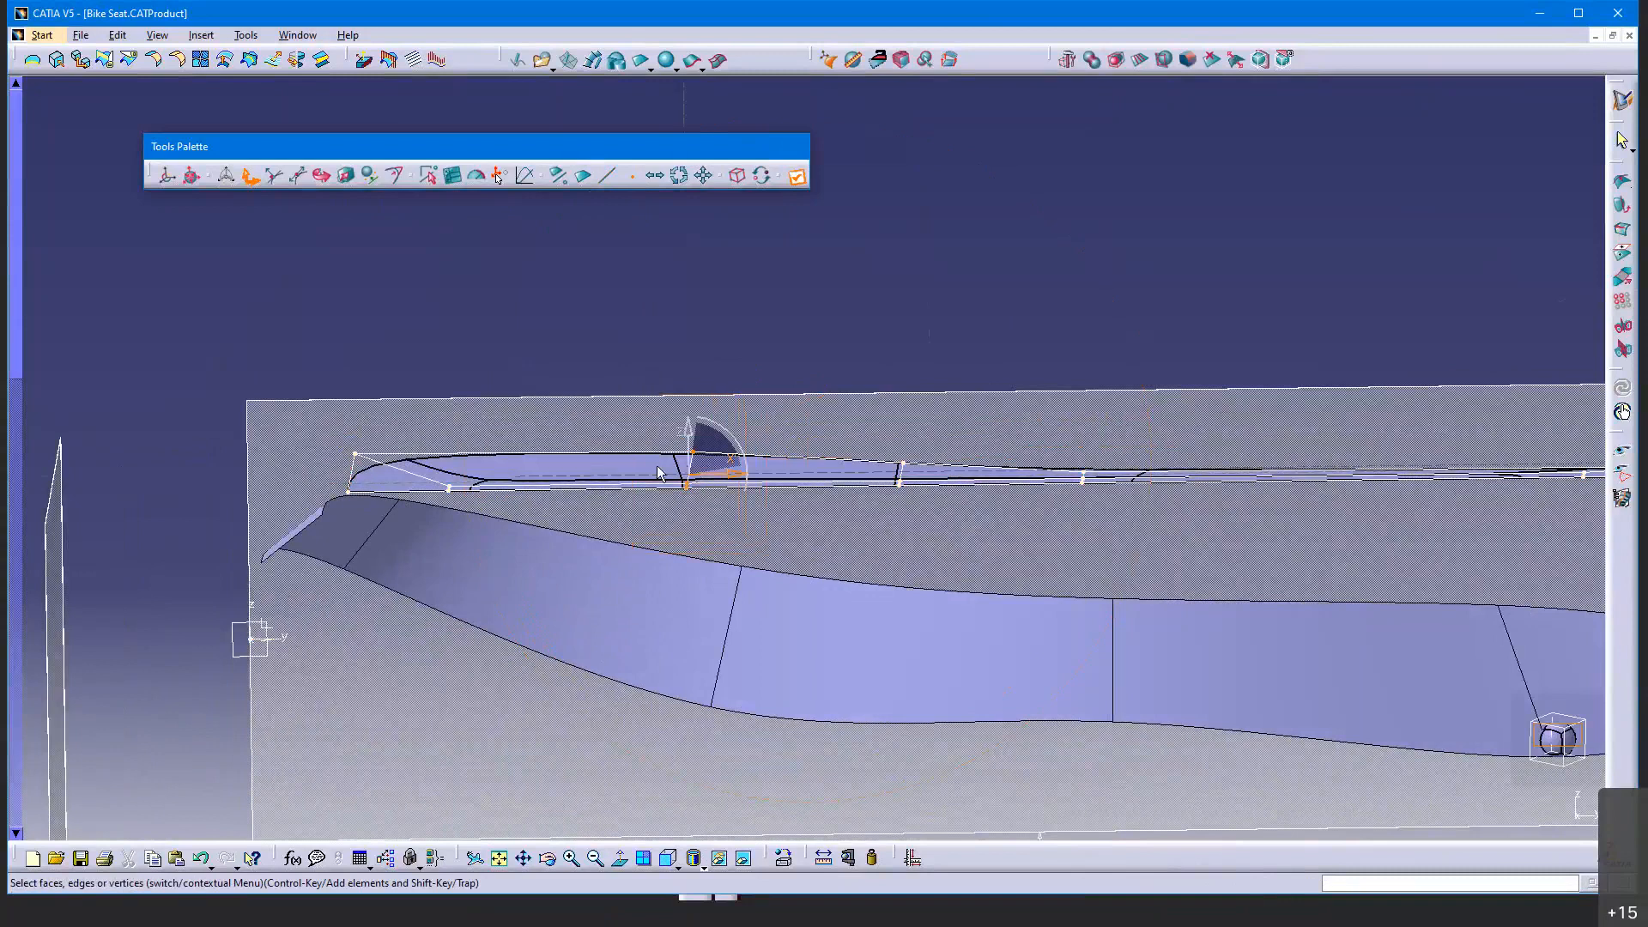
left_click(671, 859)
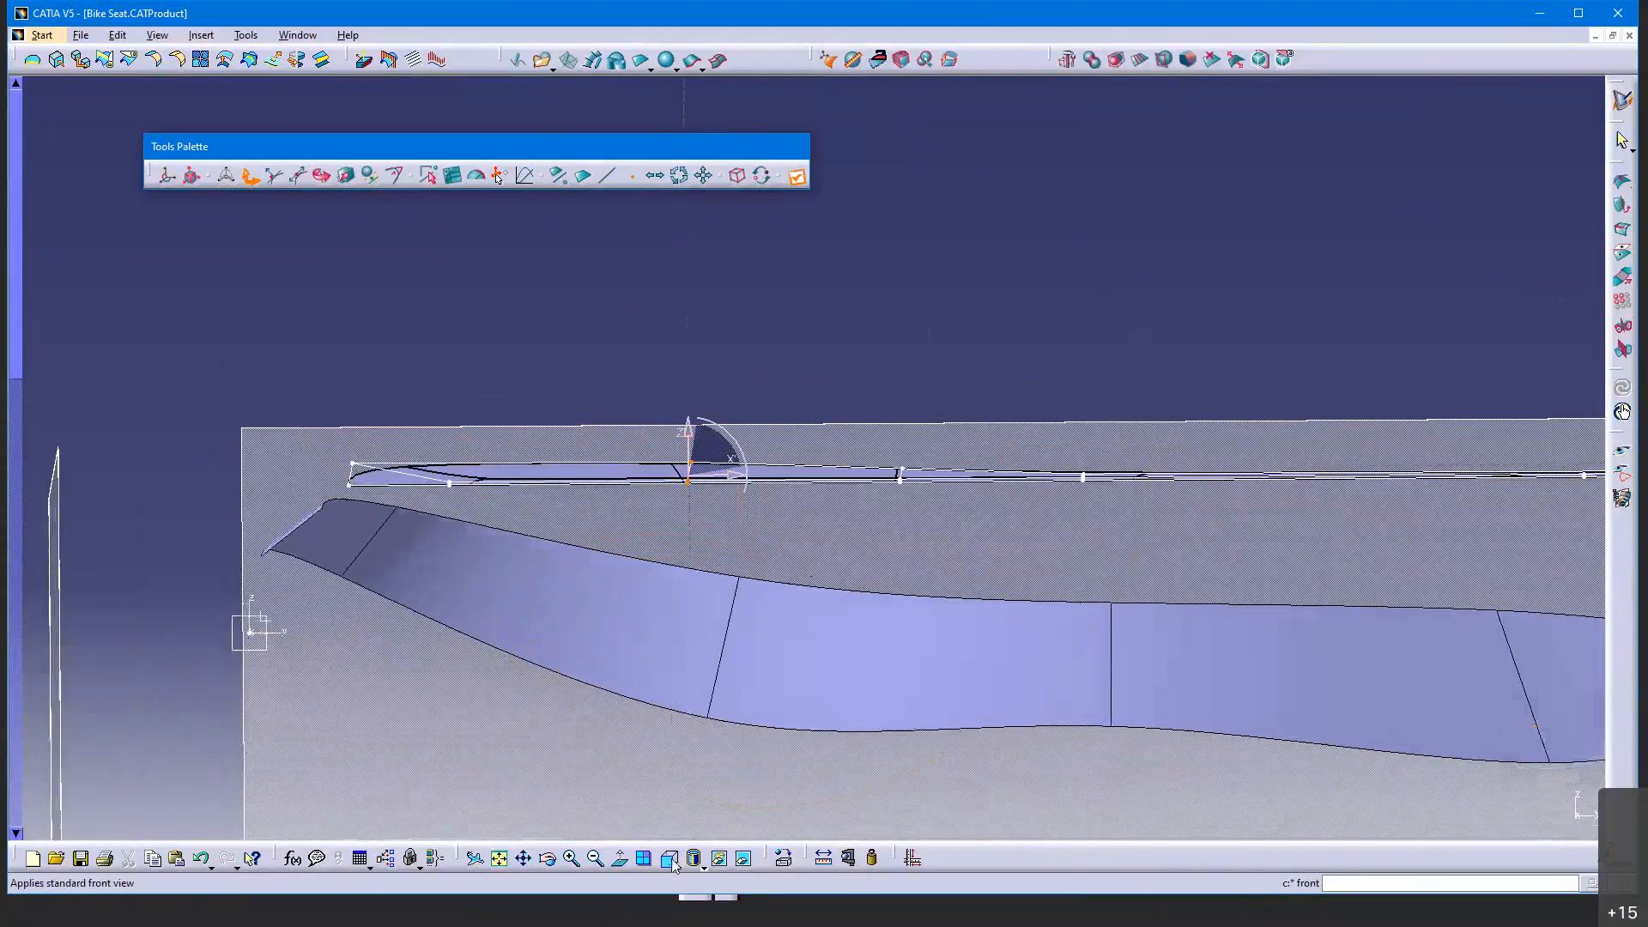
left_click_drag(691, 432, 719, 532)
Lower the rear inner vertices in front view so the rear section slopes along the band's upper edge
left_click_drag(548, 415, 431, 507)
middle_click_drag(600, 369, 571, 463)
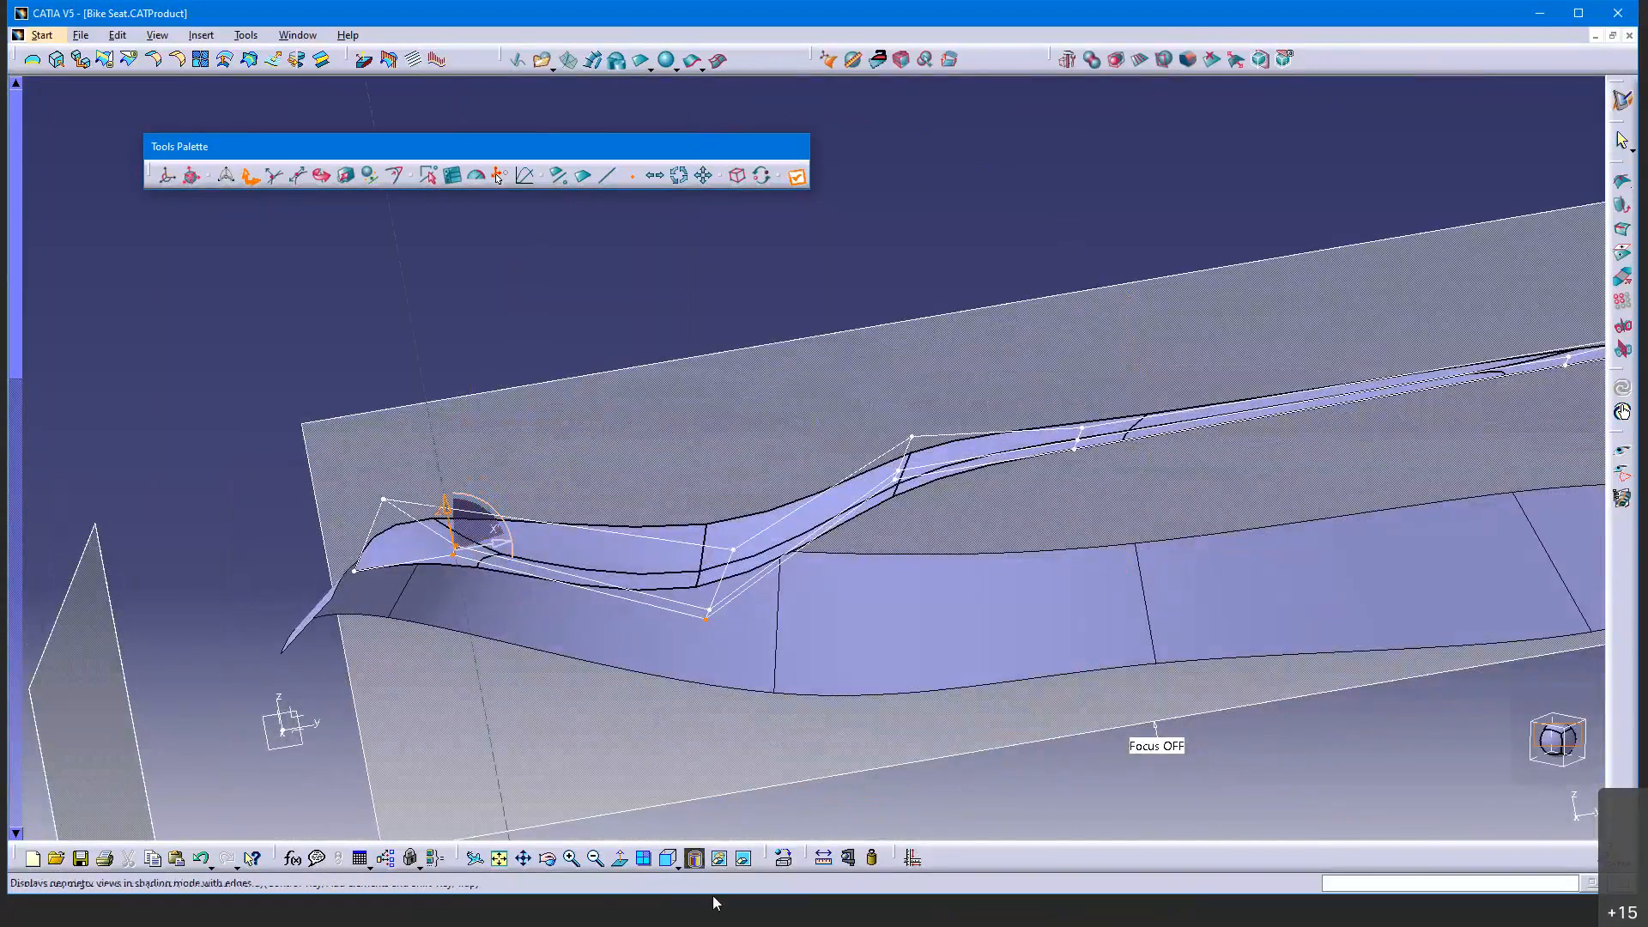
left_click(669, 861)
left_click_drag(456, 436, 455, 463)
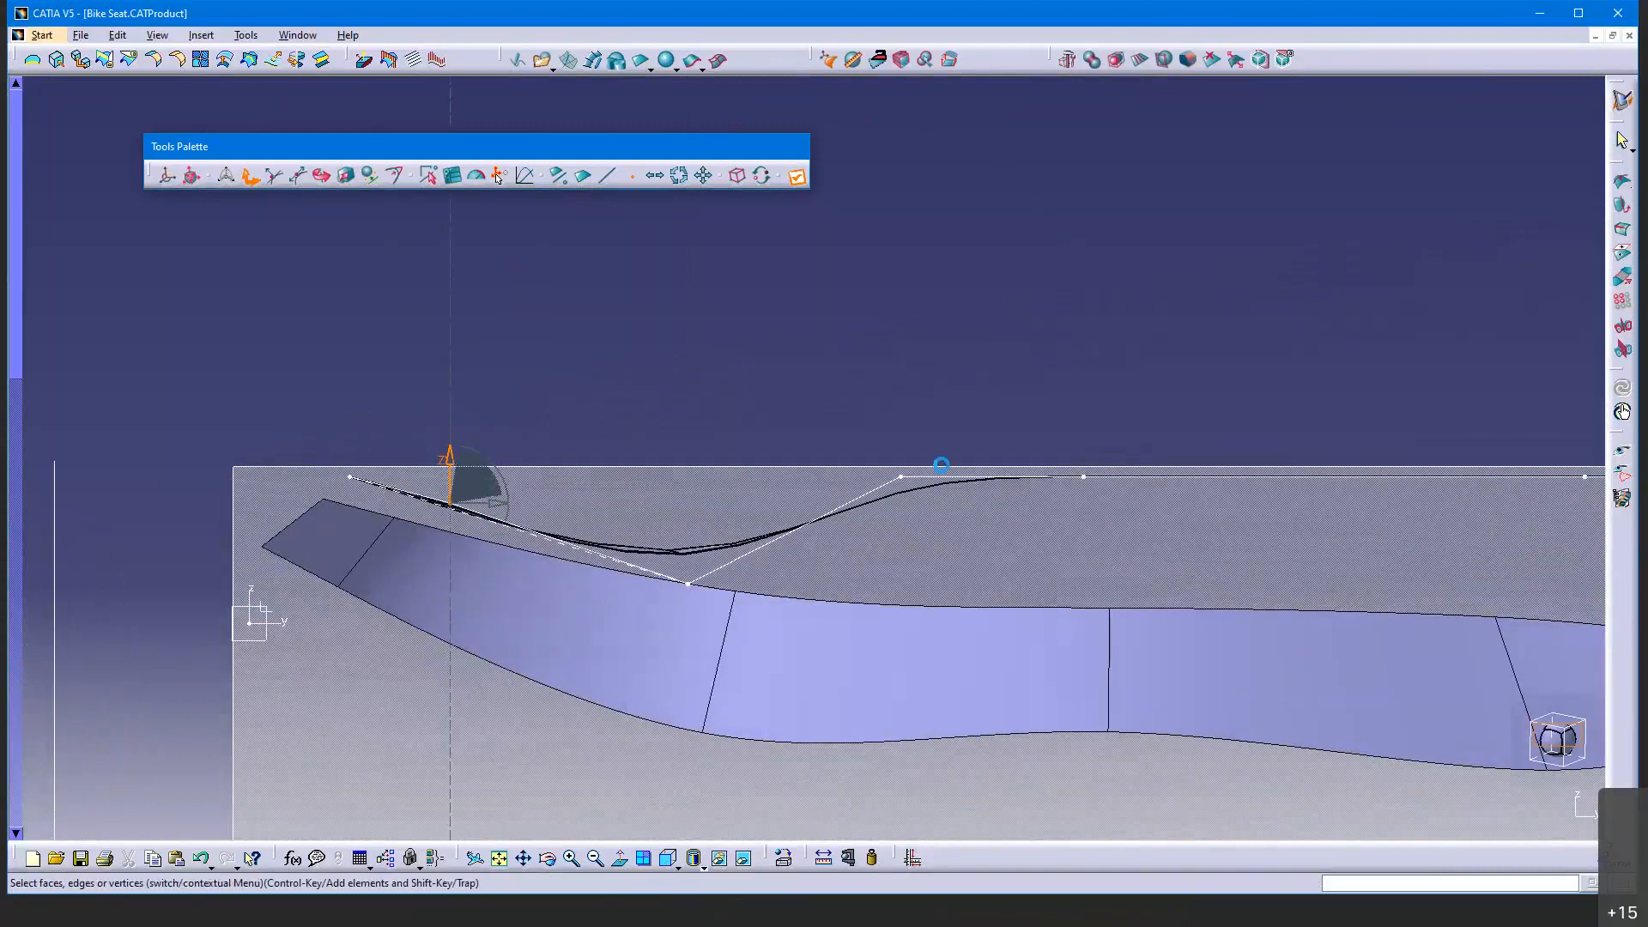
Lower the two middle vertex rows close to the band's upper edge, and bring the nose vertices down to follow its front slope
left_click(1009, 474)
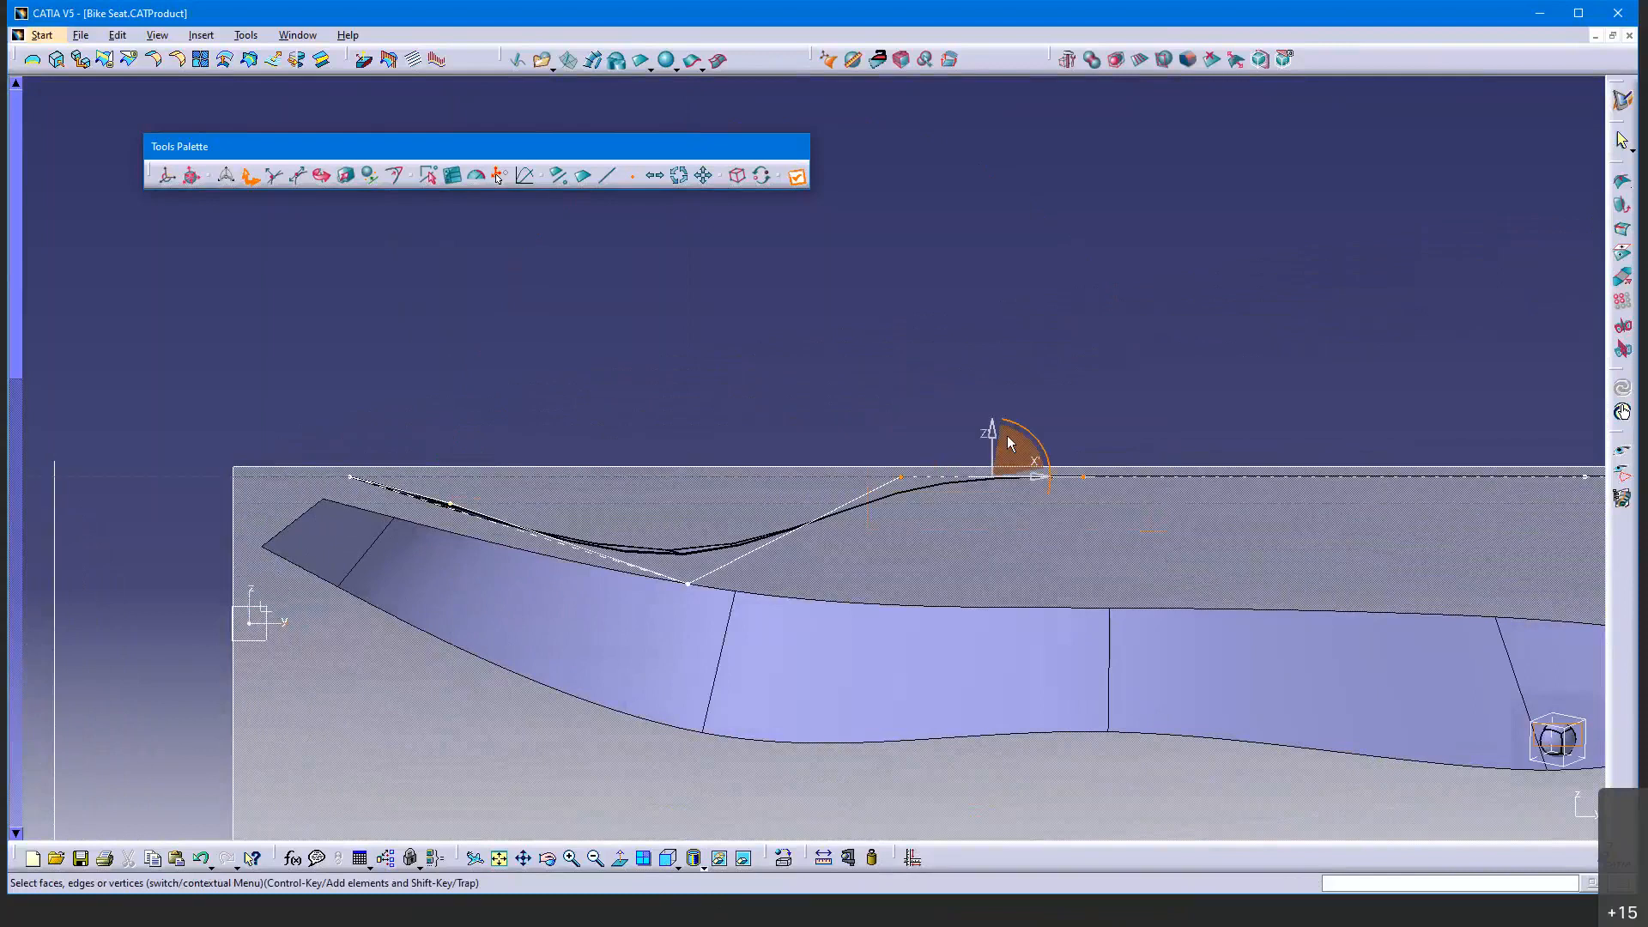
left_click_drag(1009, 443, 1028, 547)
middle_click_drag(1291, 573, 732, 477)
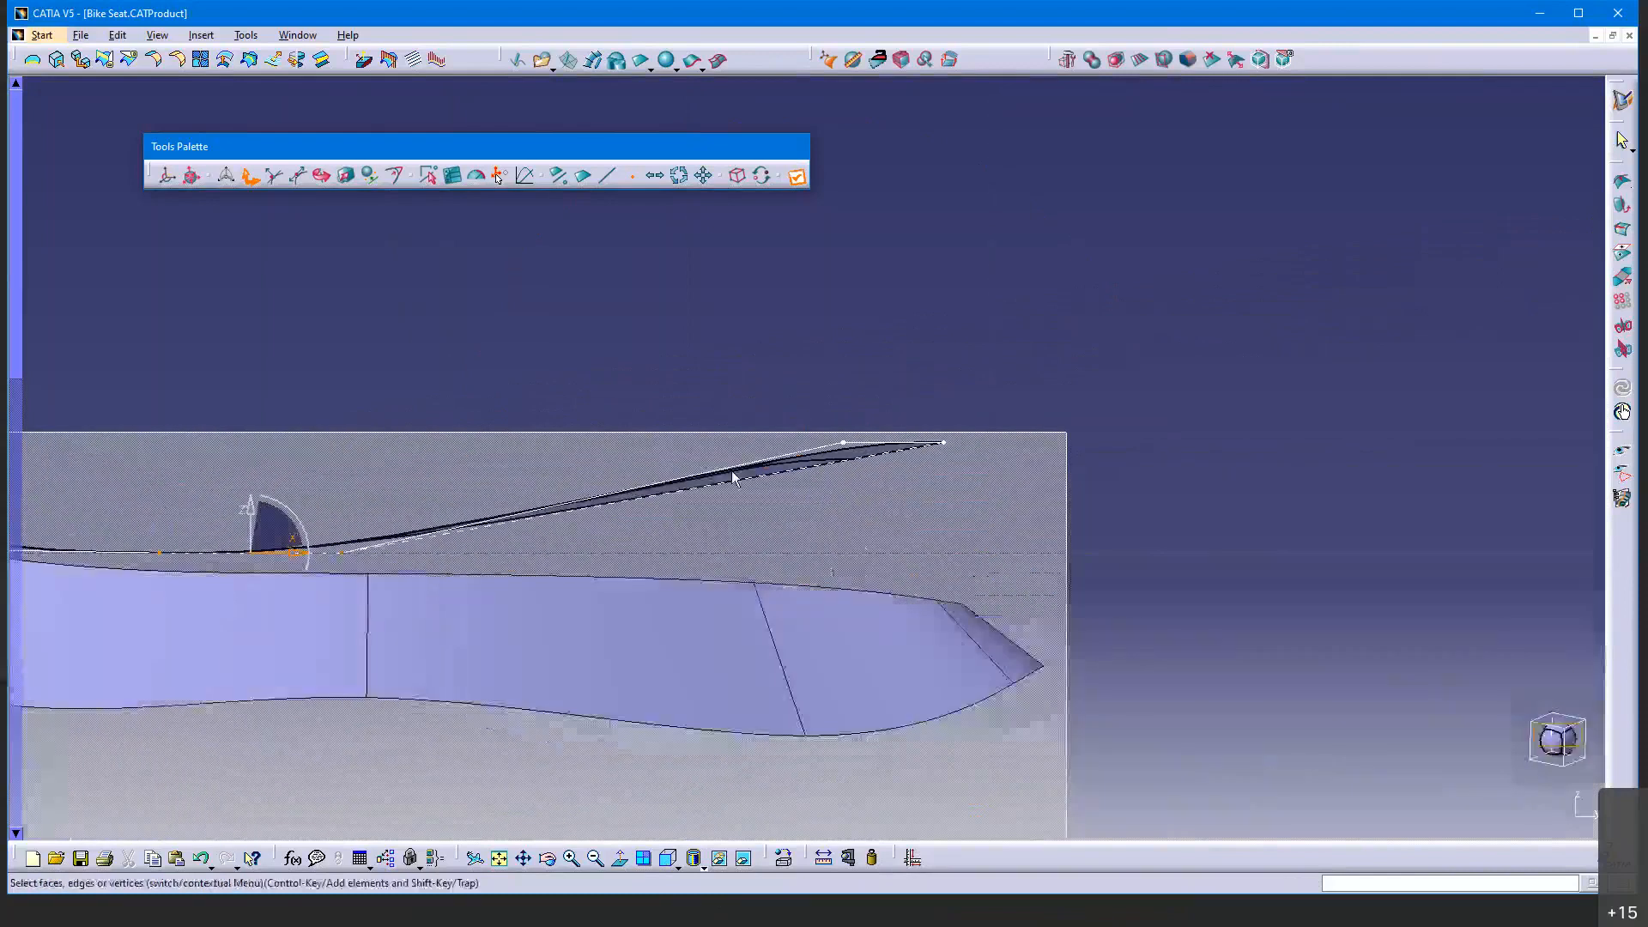
left_click_drag(802, 363, 1023, 523)
left_click_drag(894, 403, 929, 595)
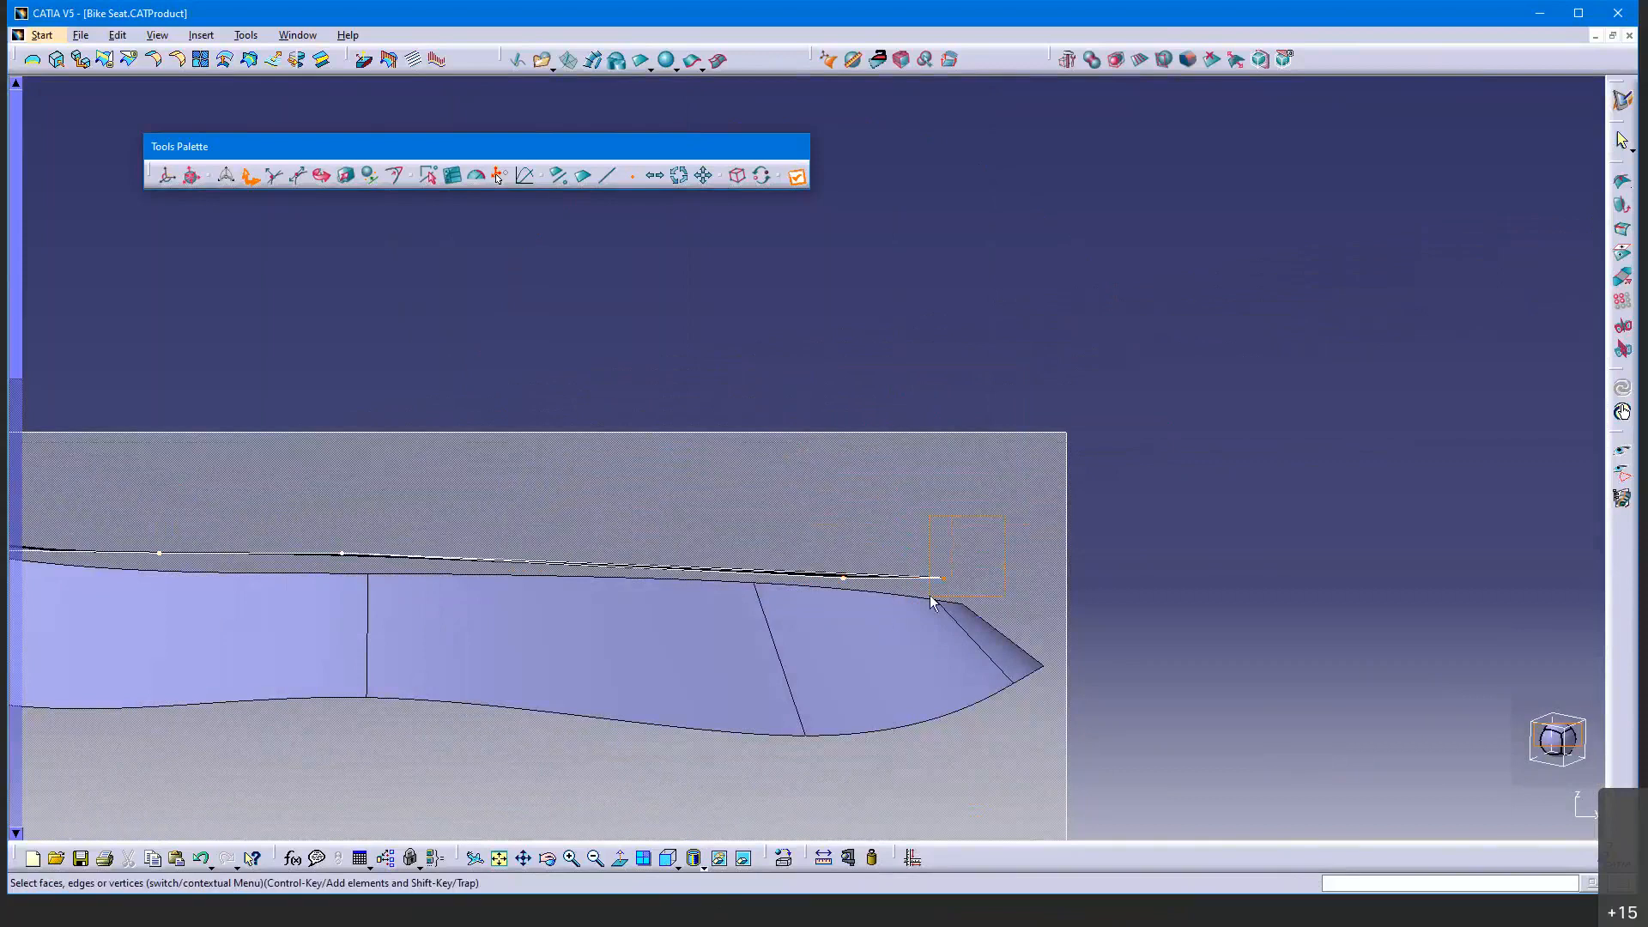
left_click_drag(949, 527, 950, 538)
Switch to edge selection and slightly raise the cross edge at the seat's wide section
middle_click_drag(638, 643, 533, 489)
middle_click_drag(762, 434, 578, 510)
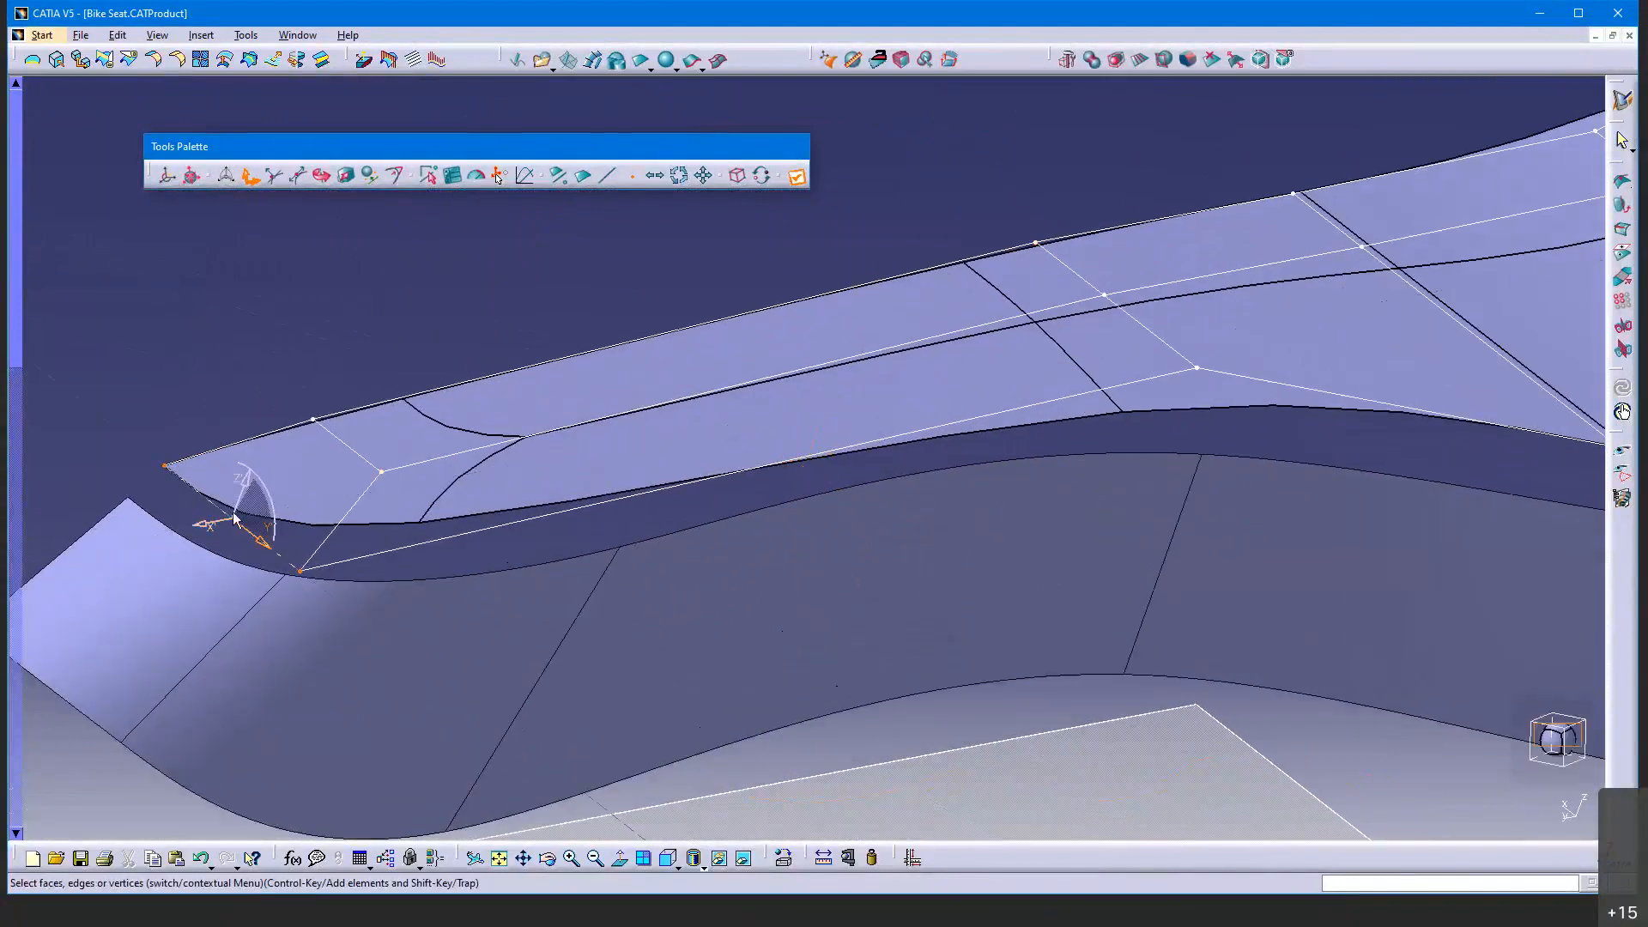
middle_click_drag(1257, 394, 1030, 457)
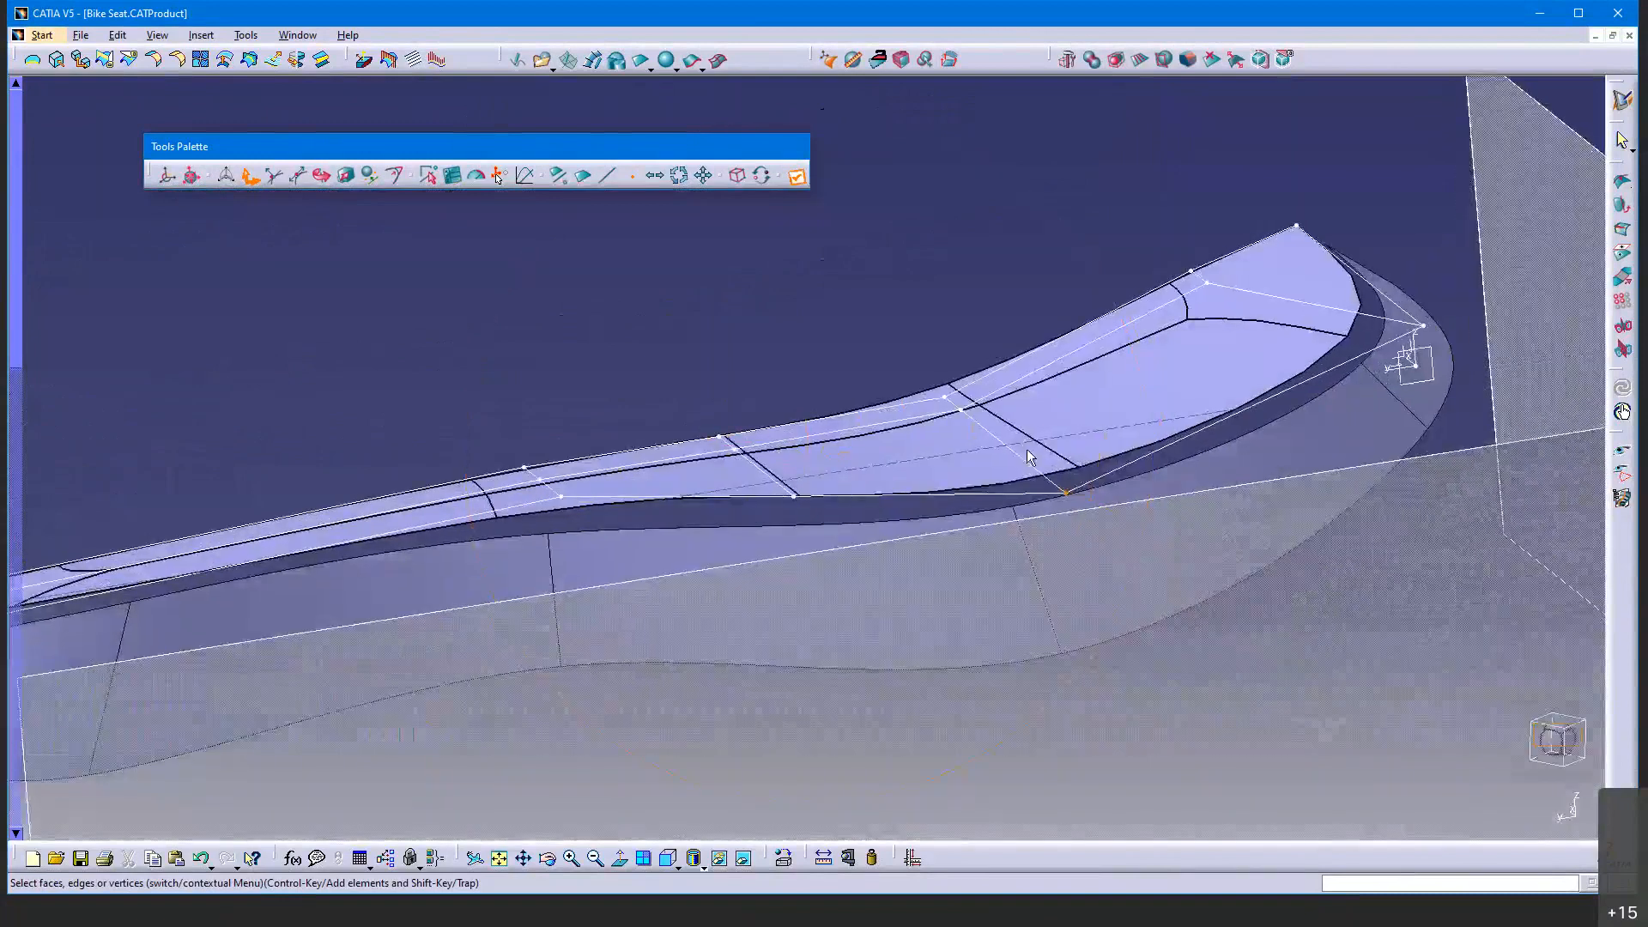
left_click(609, 180)
left_click(955, 405)
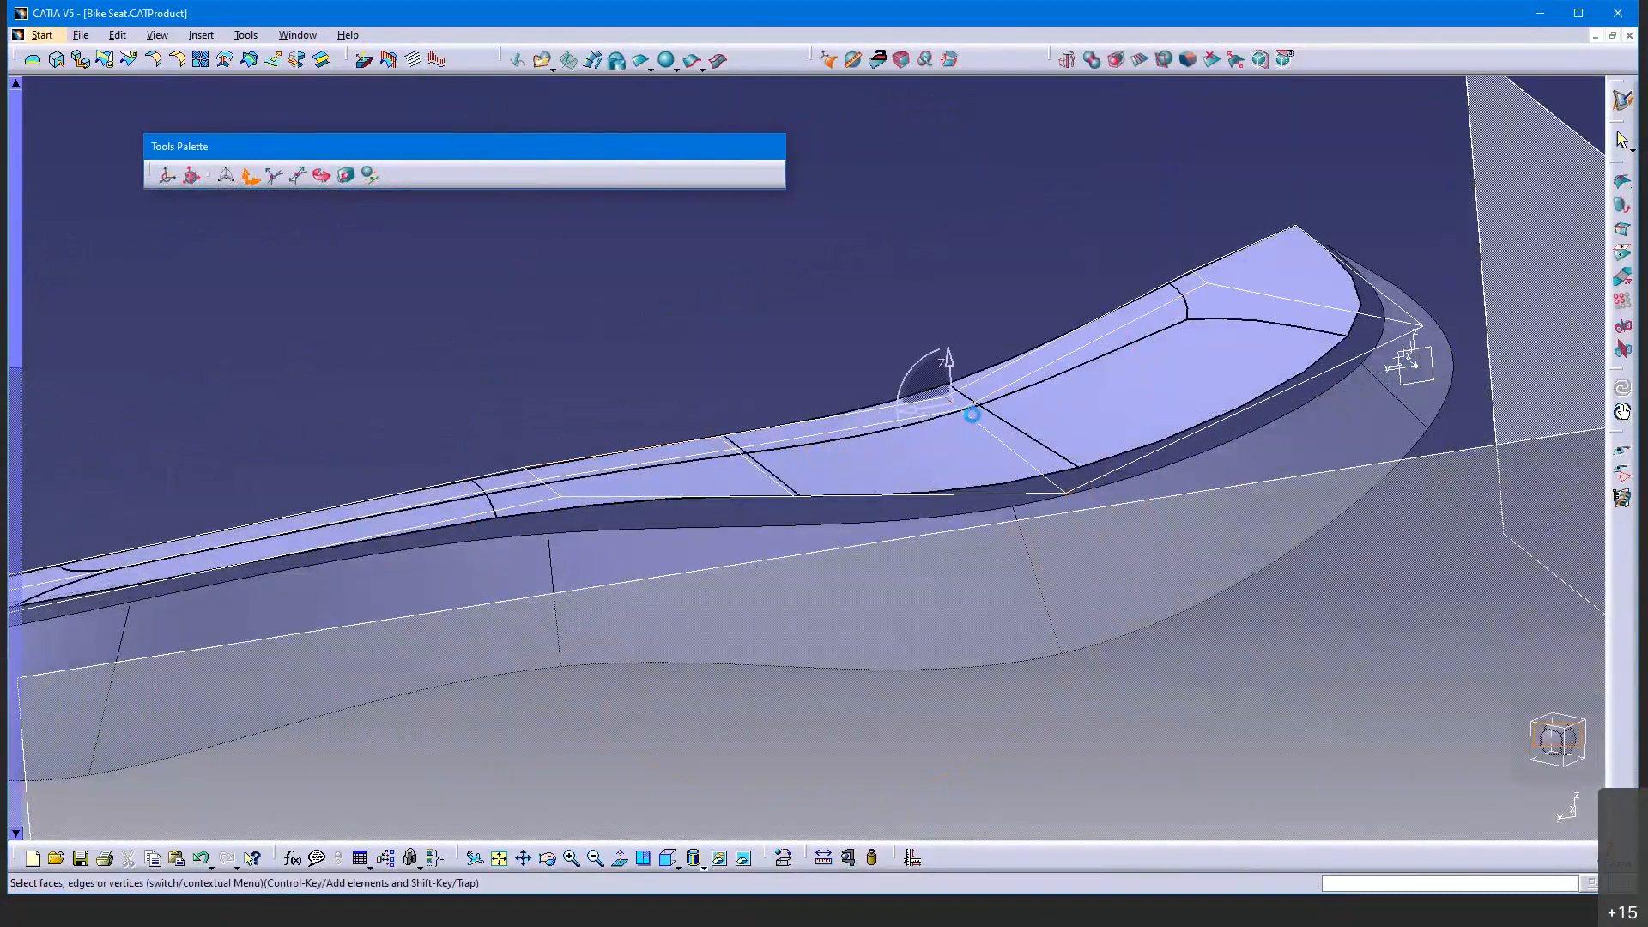
left_click(1007, 447)
left_click_drag(987, 414, 986, 397)
middle_click_drag(823, 333, 878, 350)
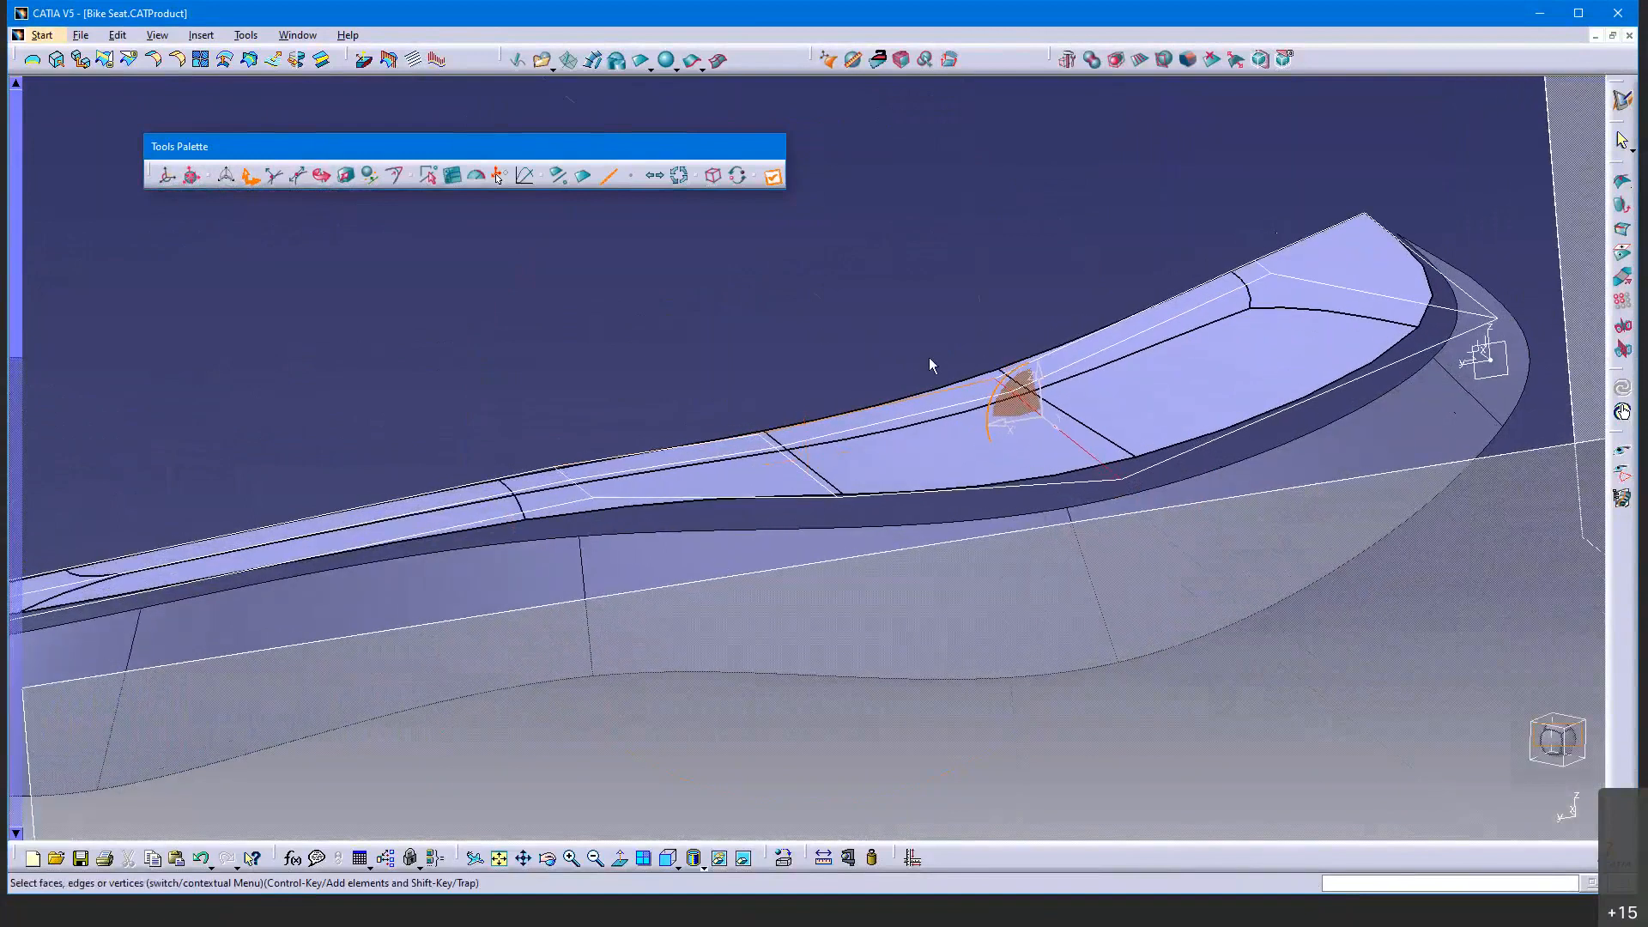
Raise the inner edges beside the centreline on the wide section's cross row and on the next row toward the nose
left_click(985, 377)
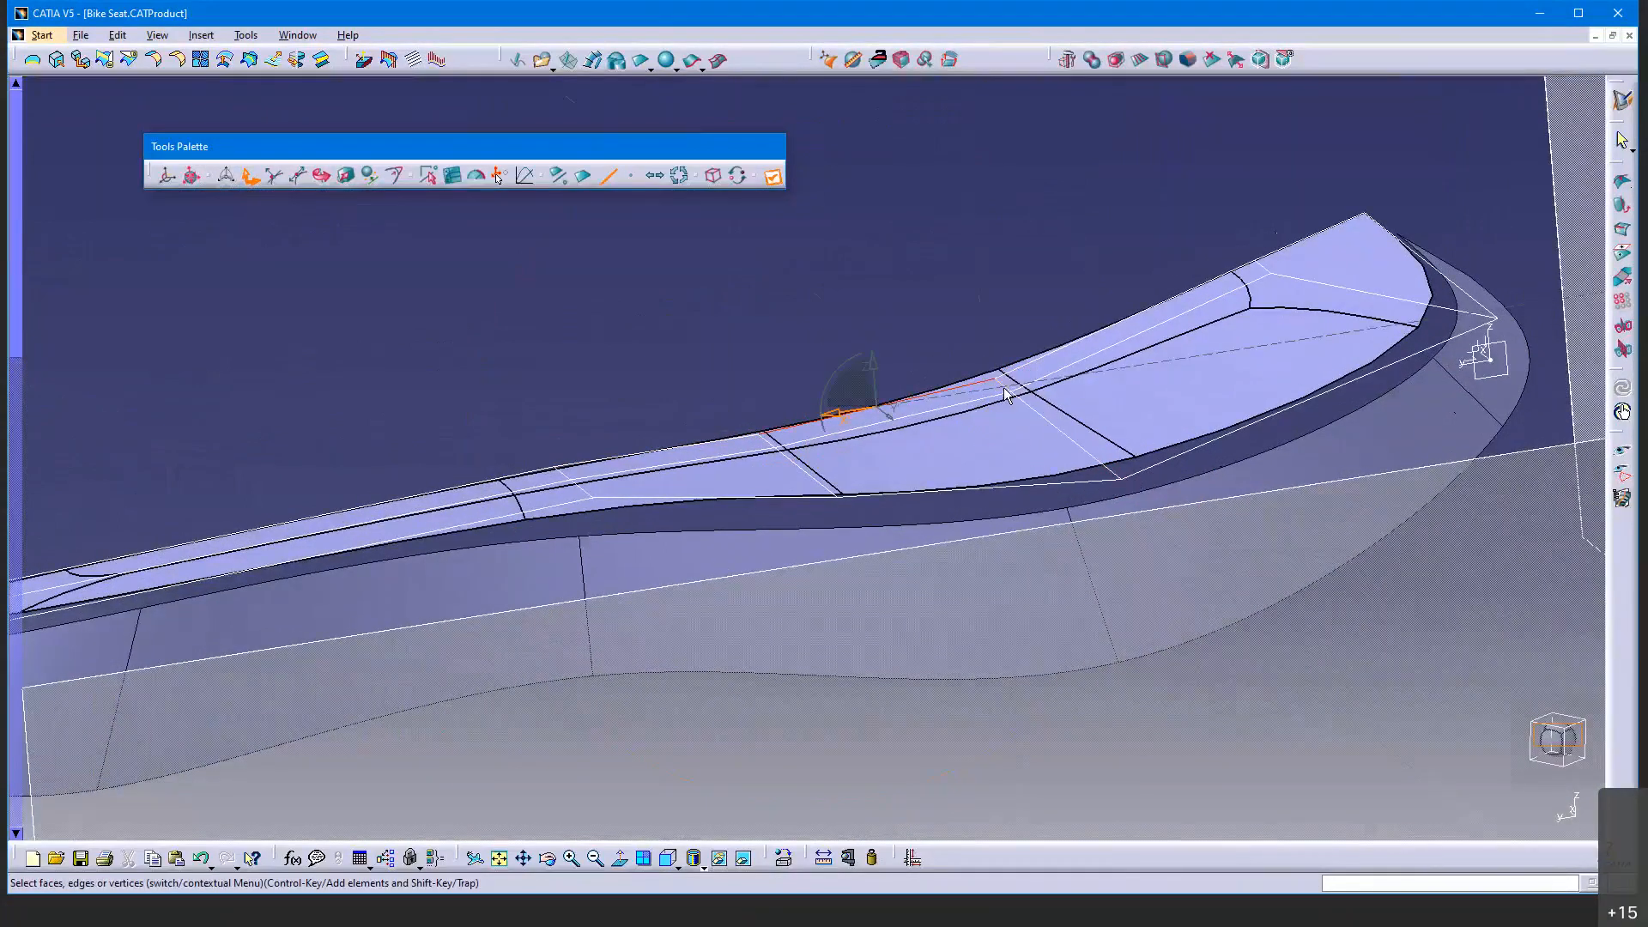
left_click(996, 380)
left_click_drag(996, 352, 993, 331)
left_click(766, 439)
left_click_drag(762, 413, 758, 365)
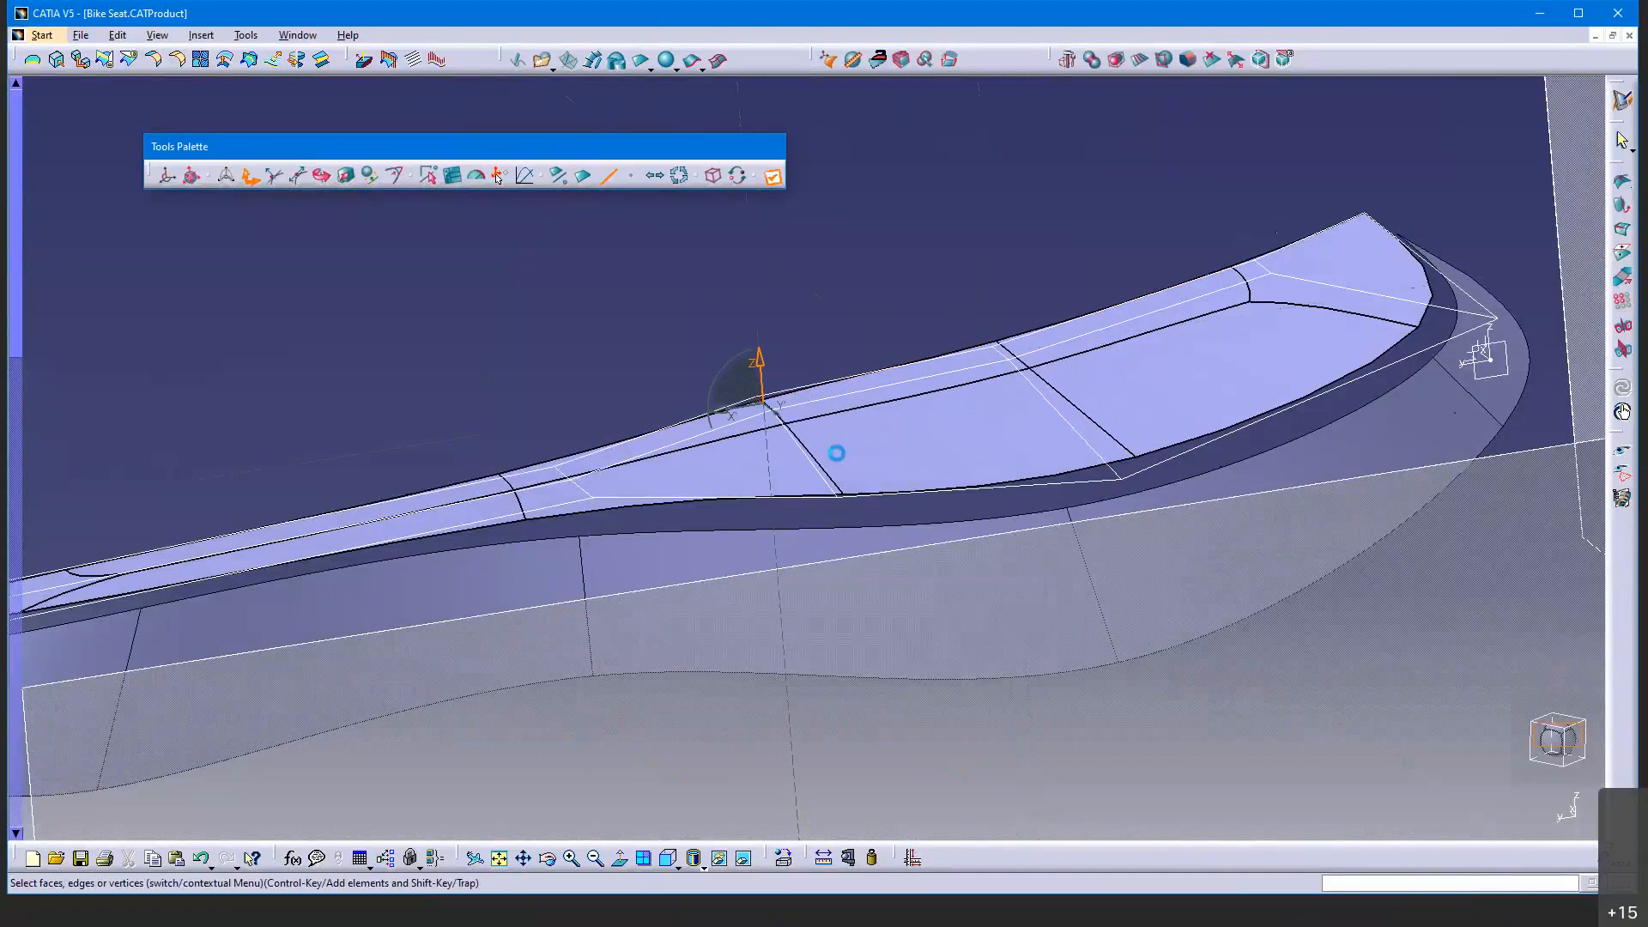
middle_click_drag(839, 455, 1289, 458)
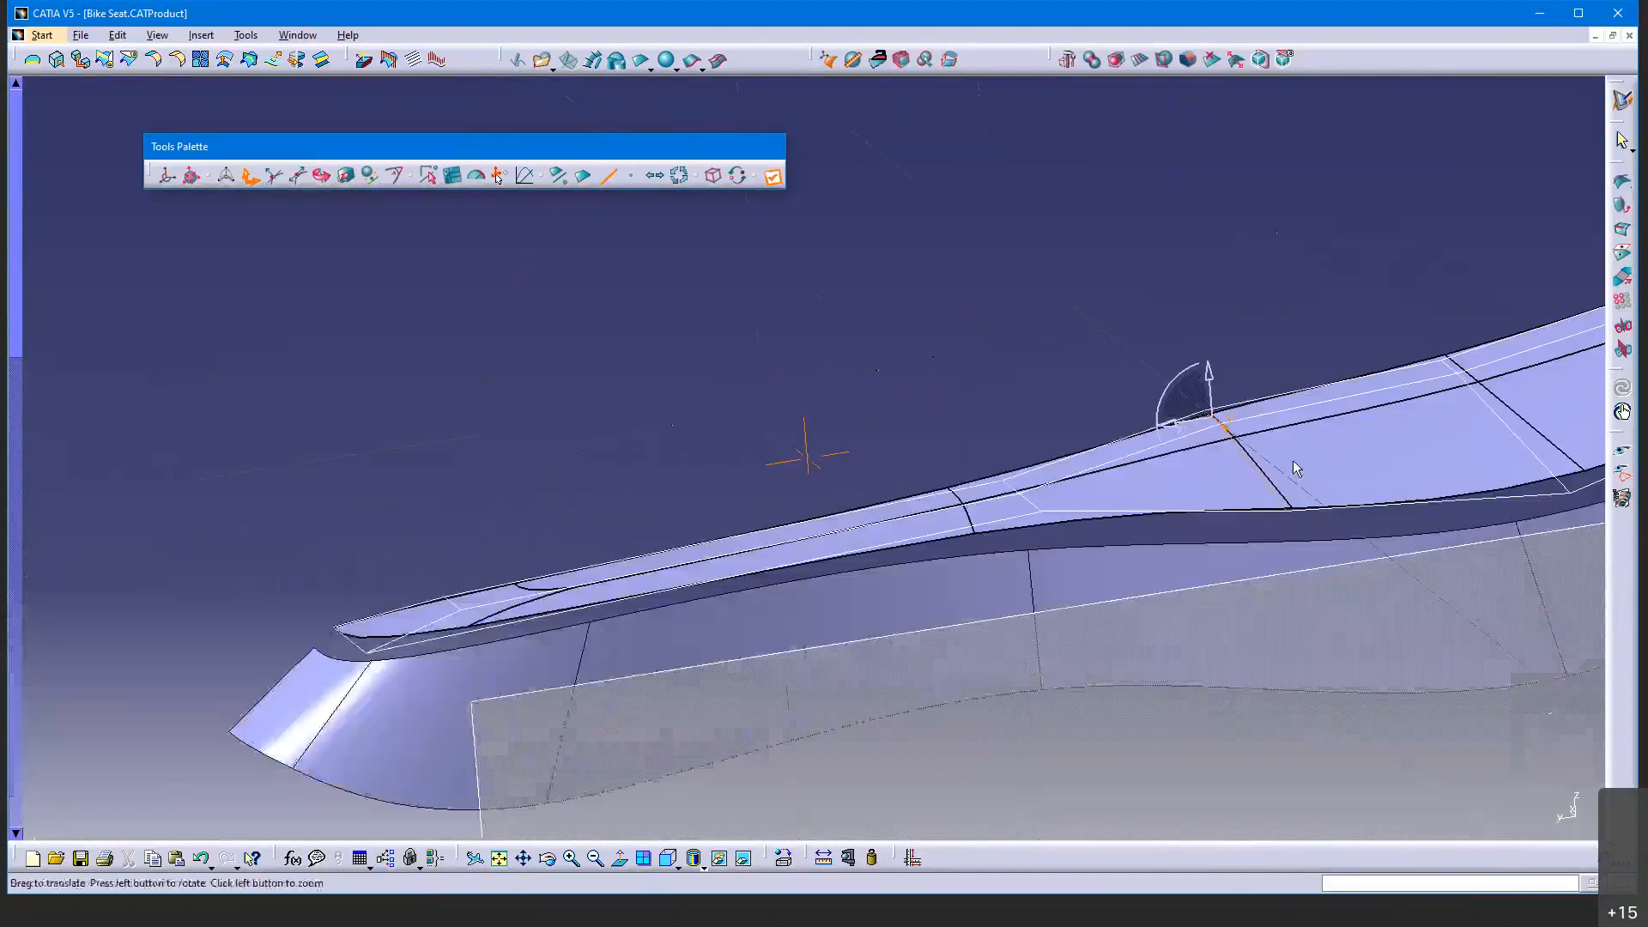
Raise the inner edges beside the centreline on the two cross rows nearest the nose
left_click(1006, 461)
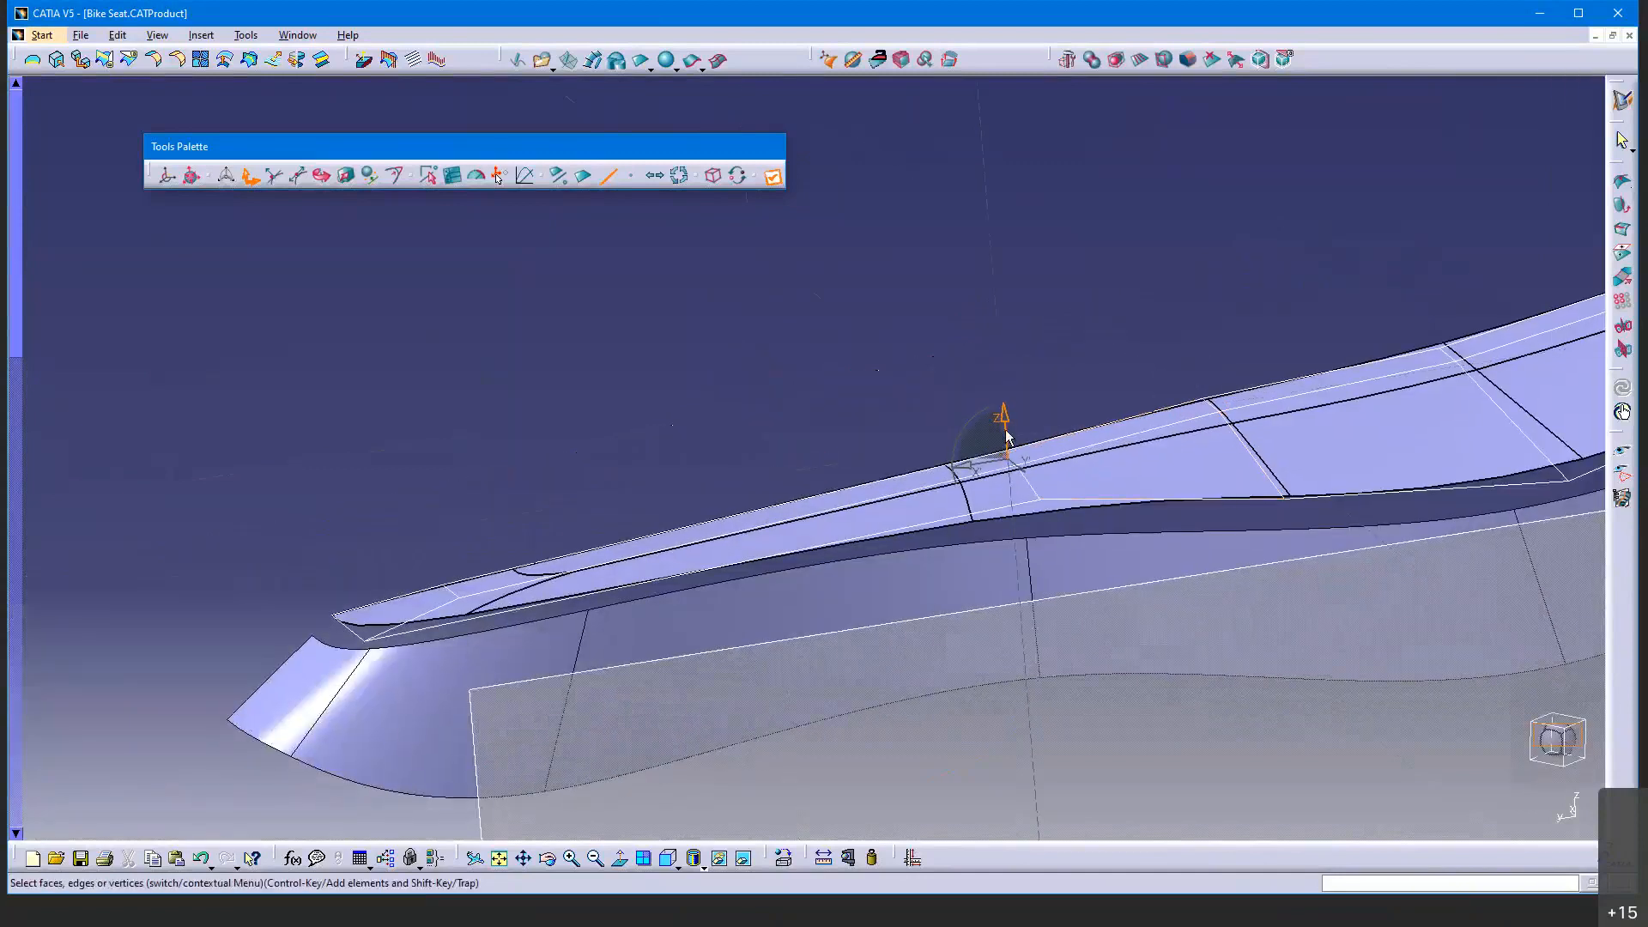
left_click(454, 588)
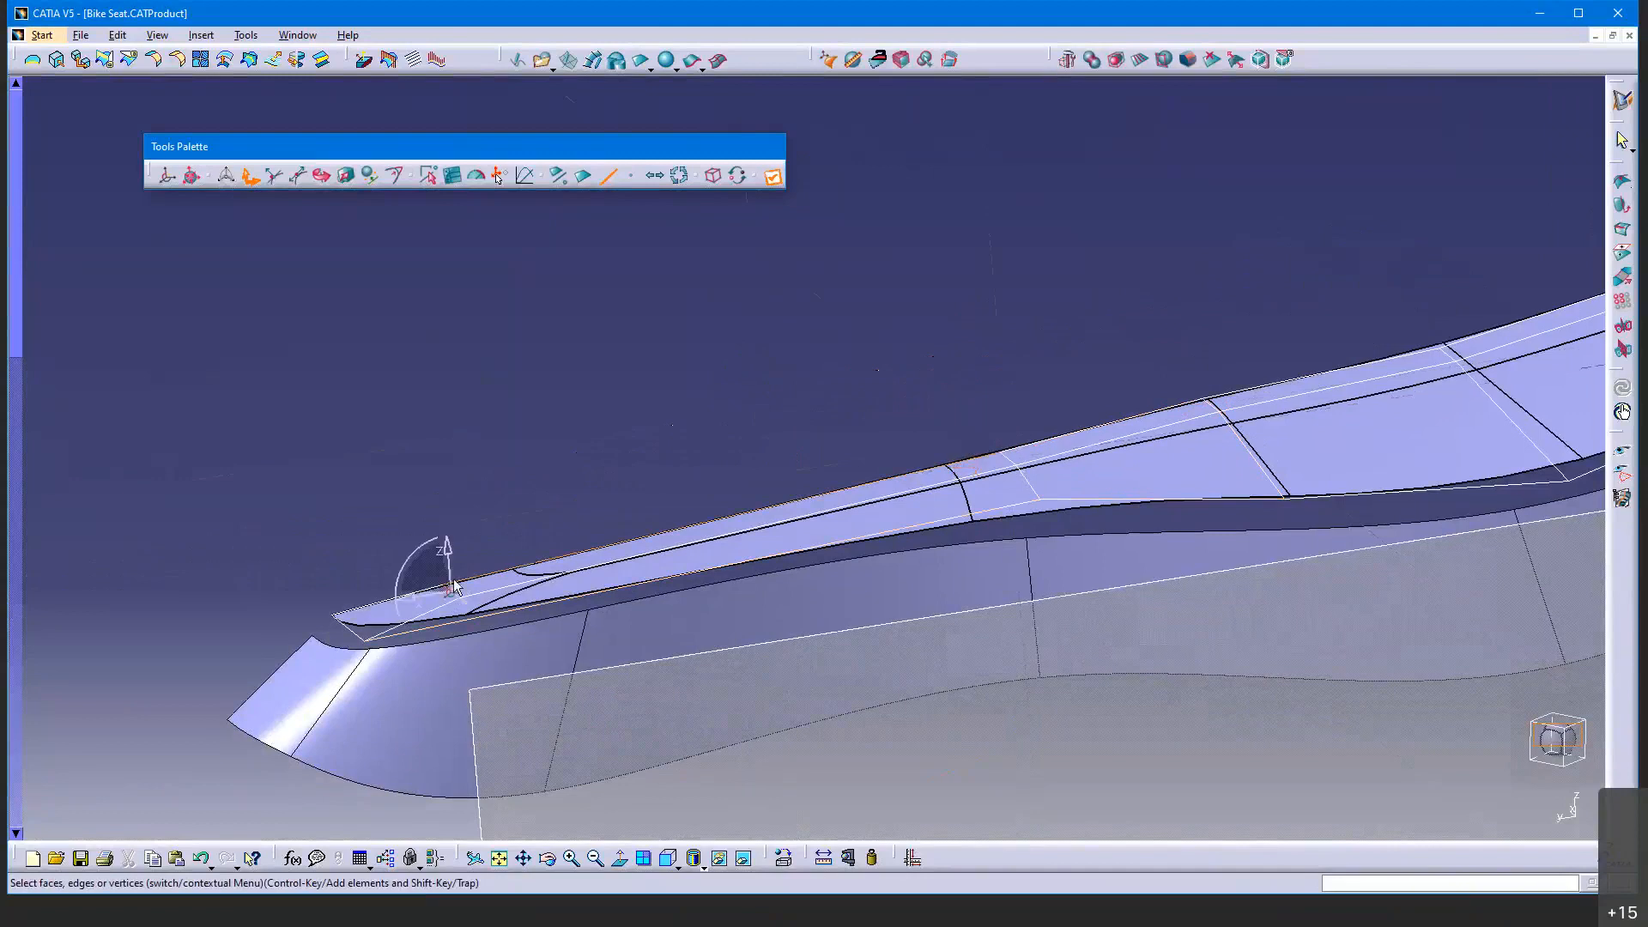
middle_click_drag(867, 591, 691, 772)
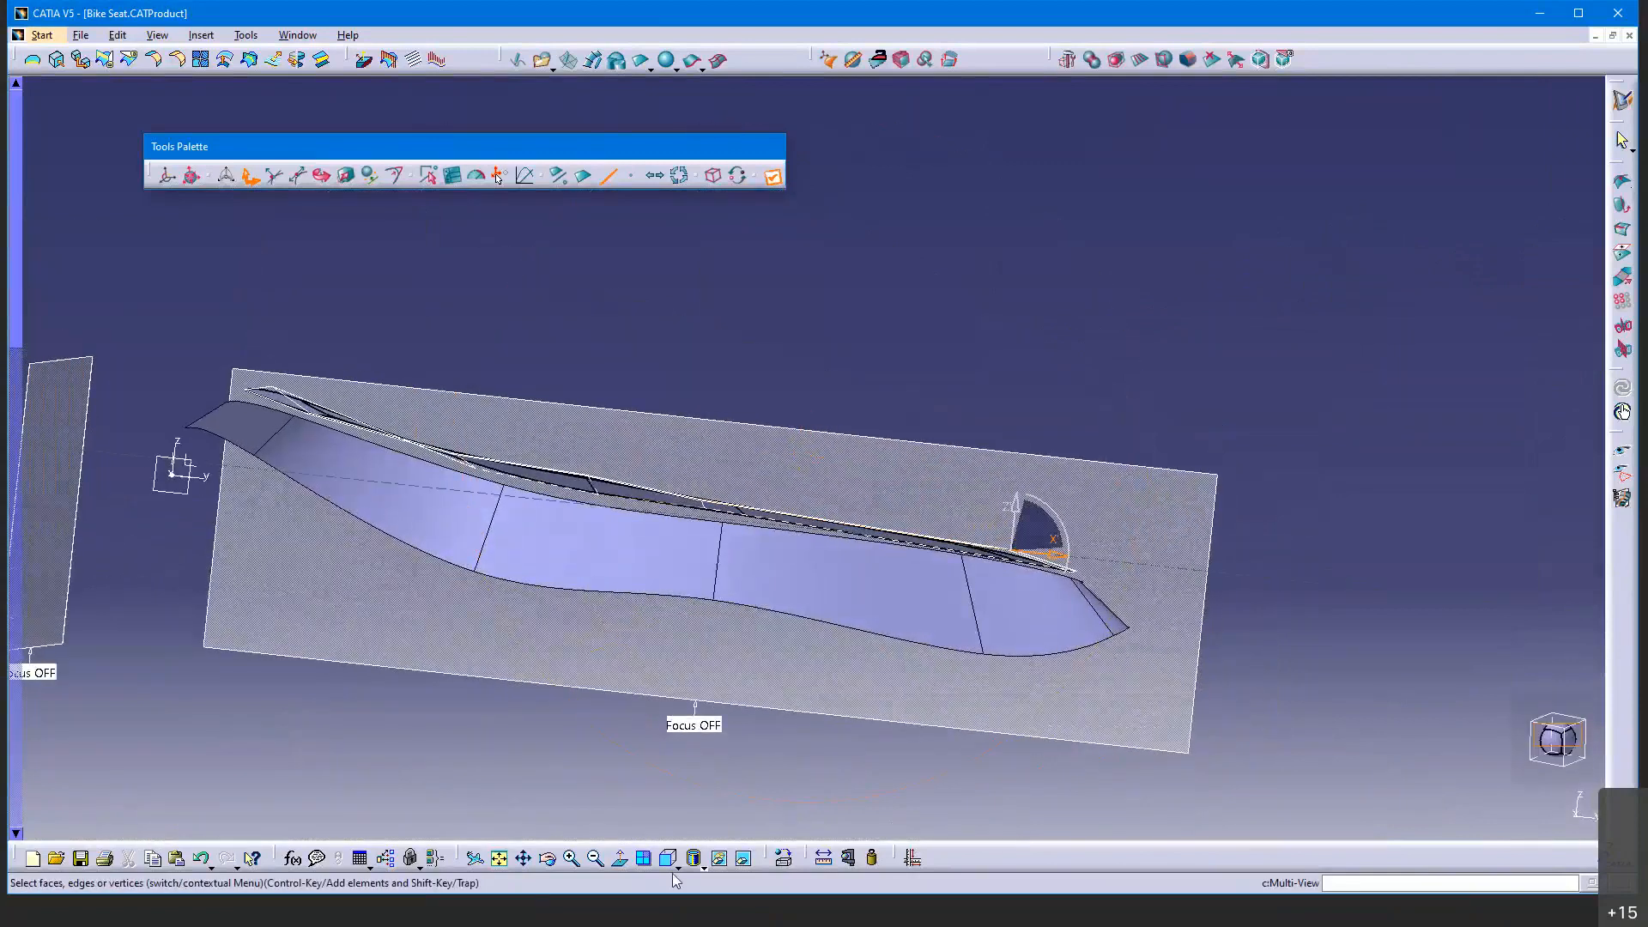
Apply a customized view mode with material shading and all edges and points displayed
left_click(703, 866)
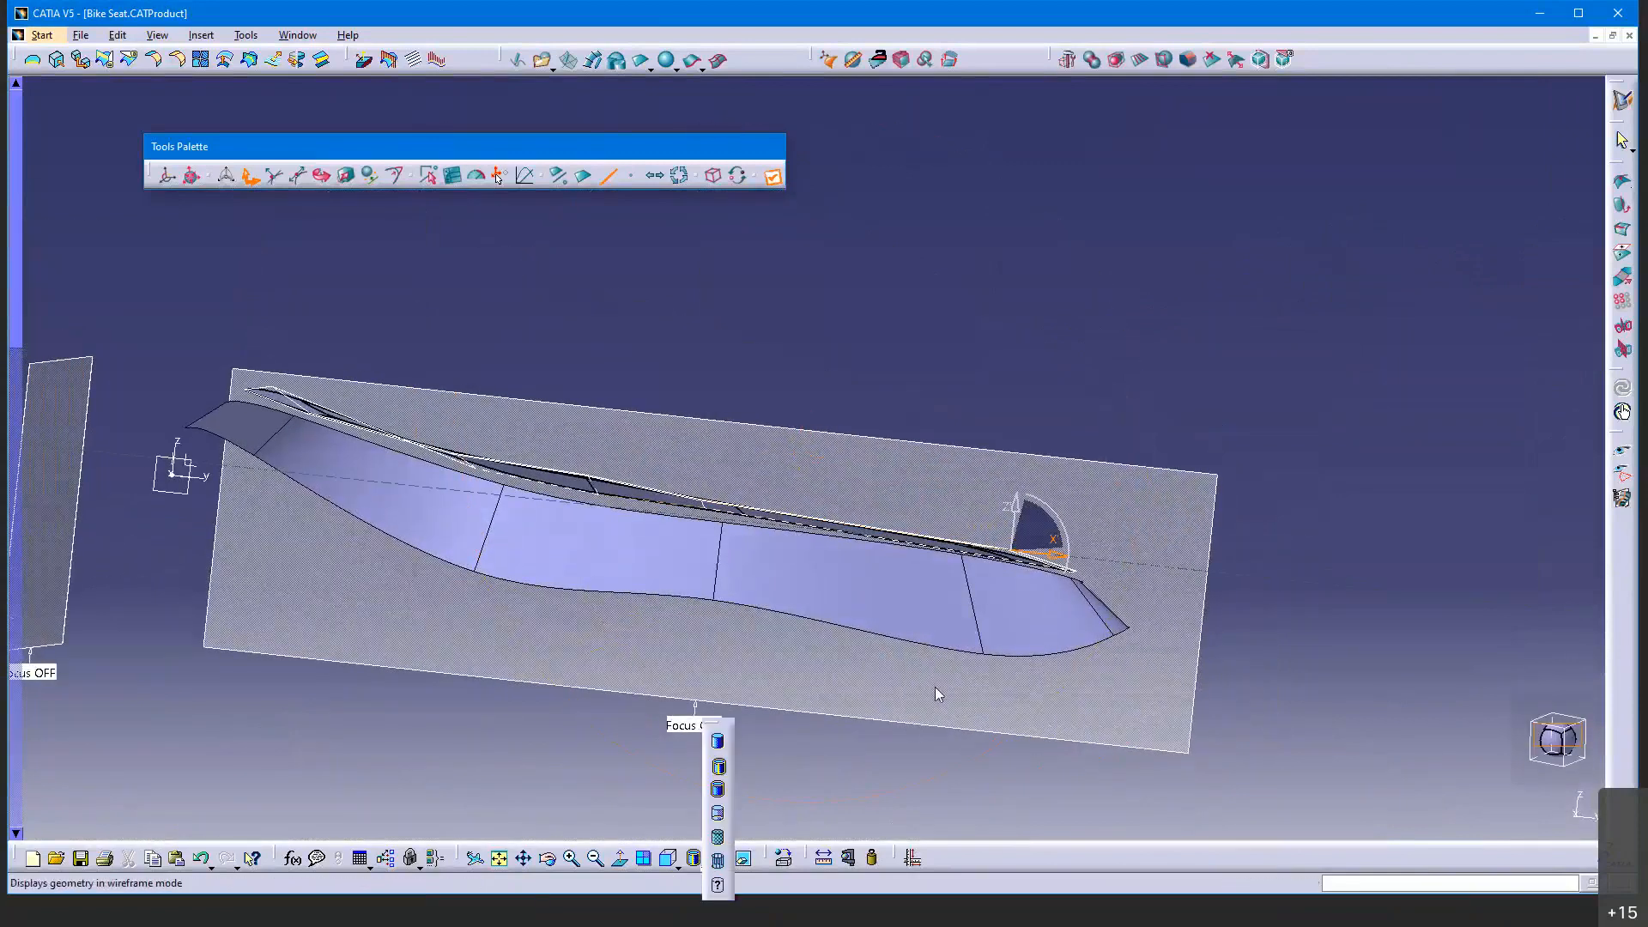
left_click(718, 884)
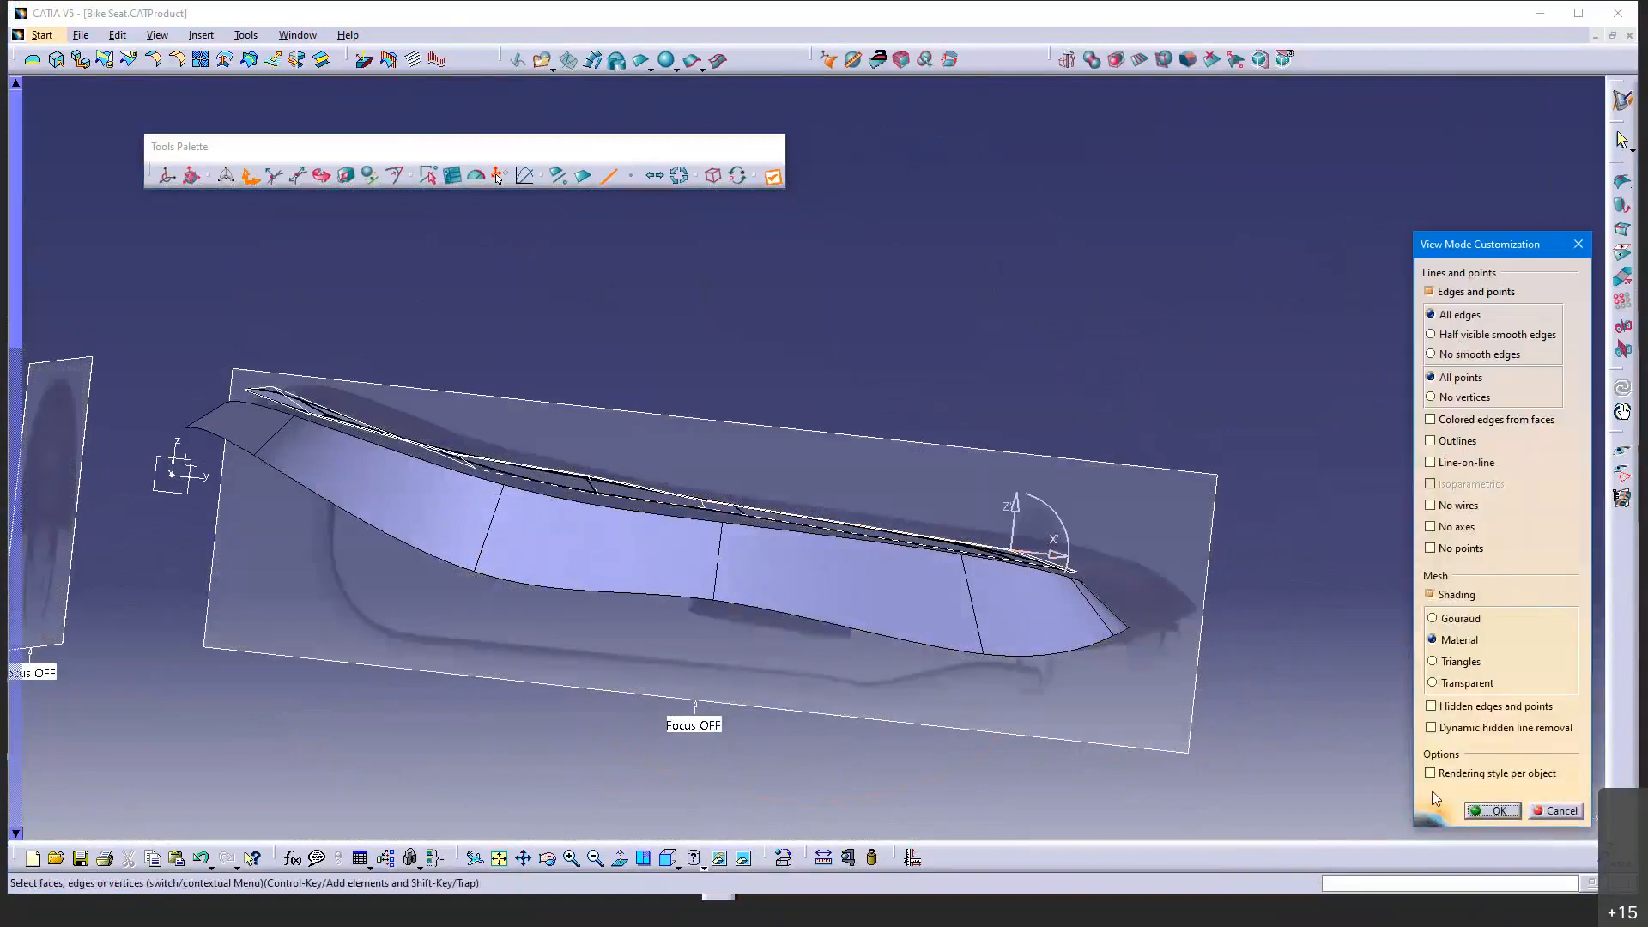
left_click(1491, 810)
middle_click_drag(781, 739, 729, 697)
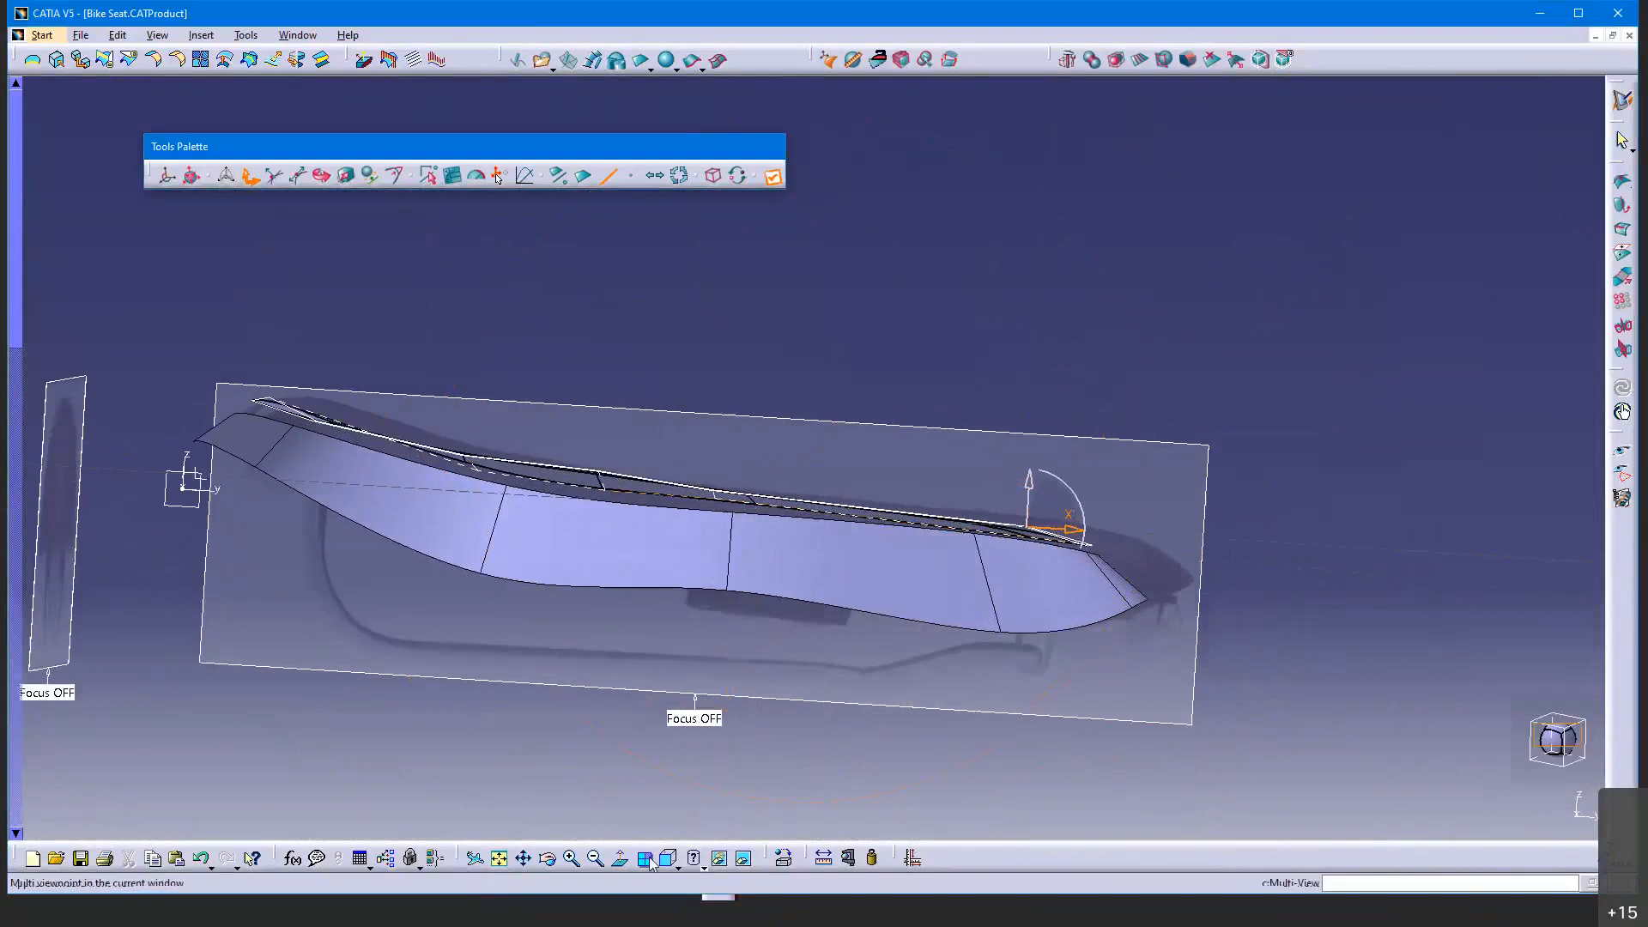
In front view, raise the inner cross edge beside the centreline on the rearmost row of the top surface
left_click(670, 860)
middle_click_drag(594, 731, 876, 710)
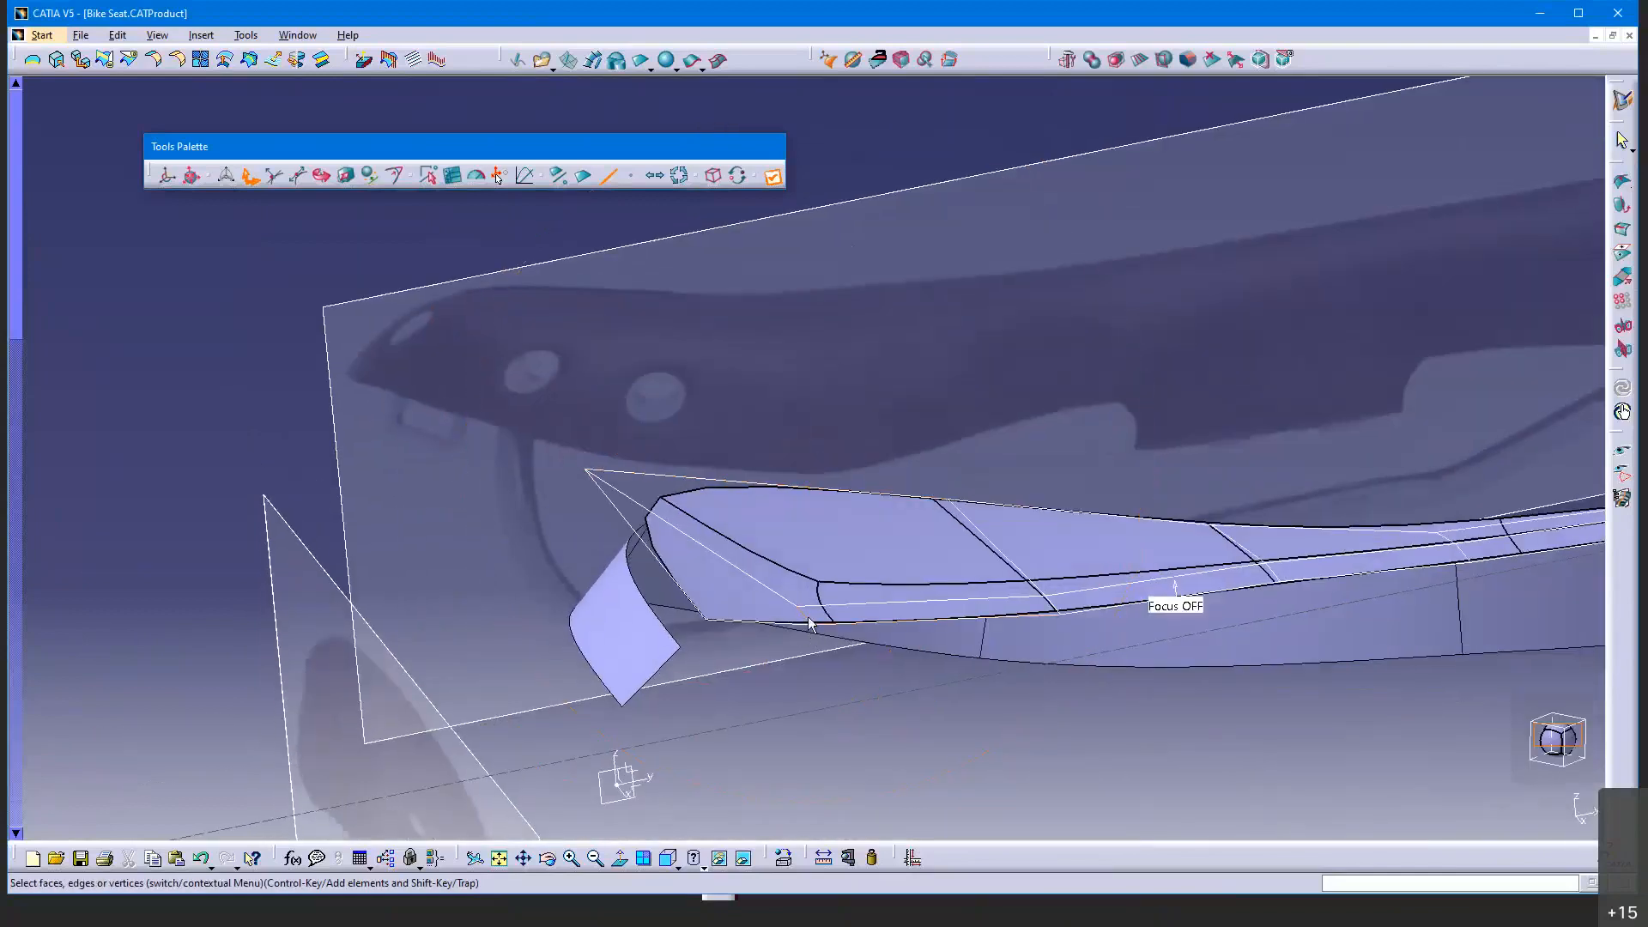
left_click(808, 617)
left_click(668, 858)
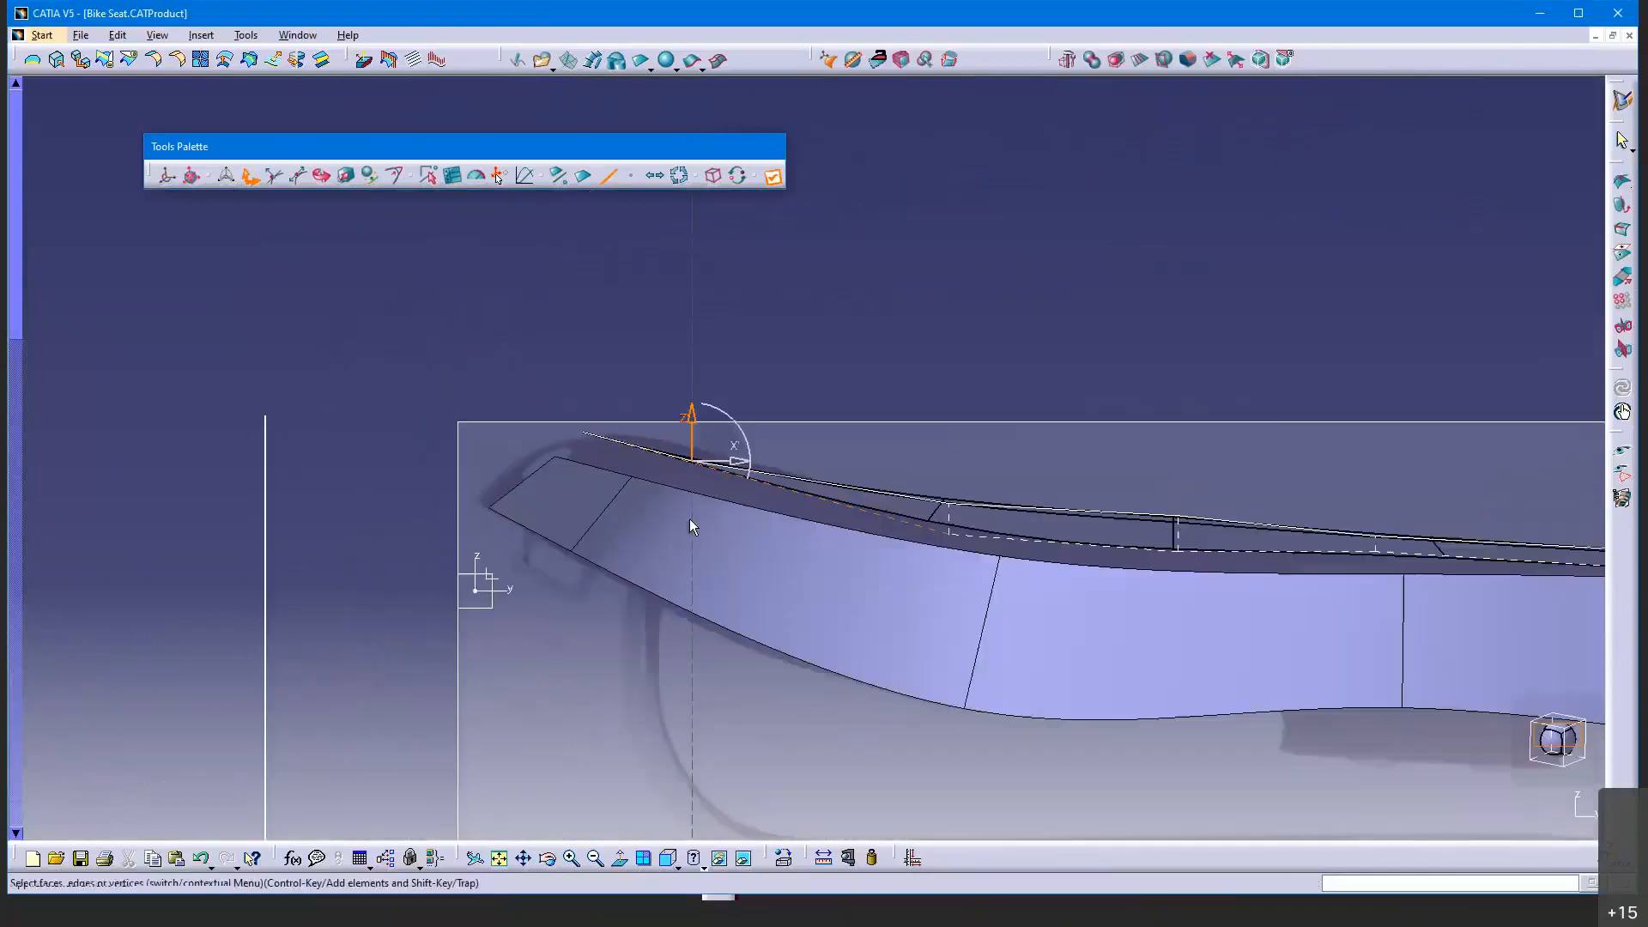
left_click_drag(695, 417, 704, 403)
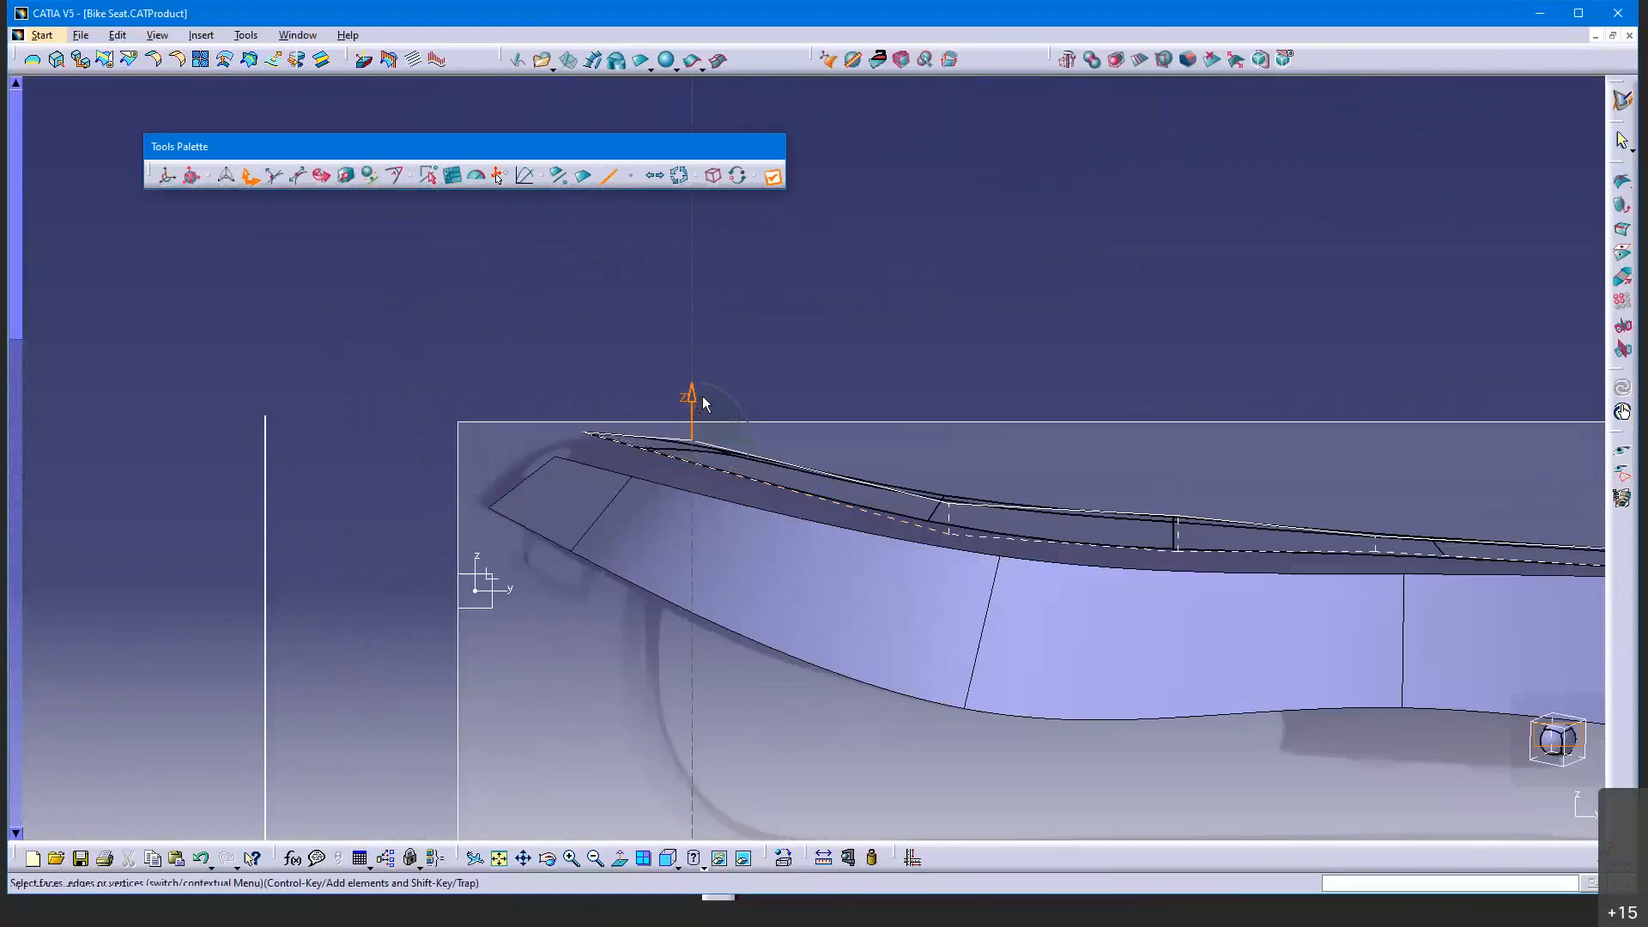
Slightly raise the inner cross edge on the seat's narrowing middle row in front view
middle_click_drag(996, 539, 474, 472)
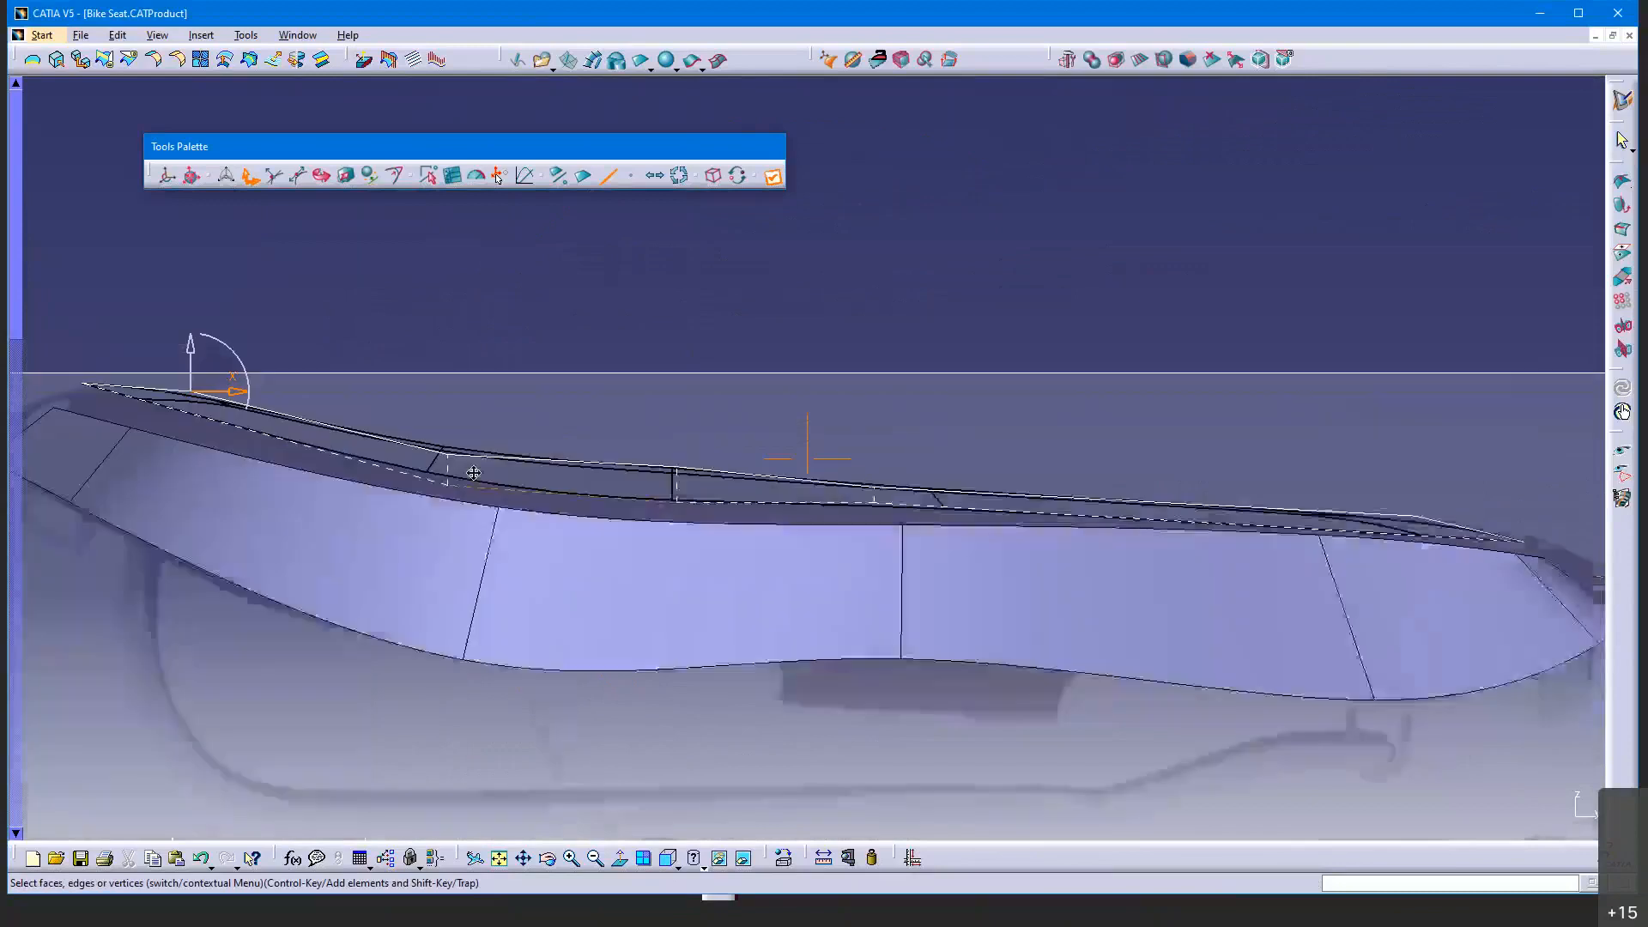
middle_click_drag(884, 502, 795, 631)
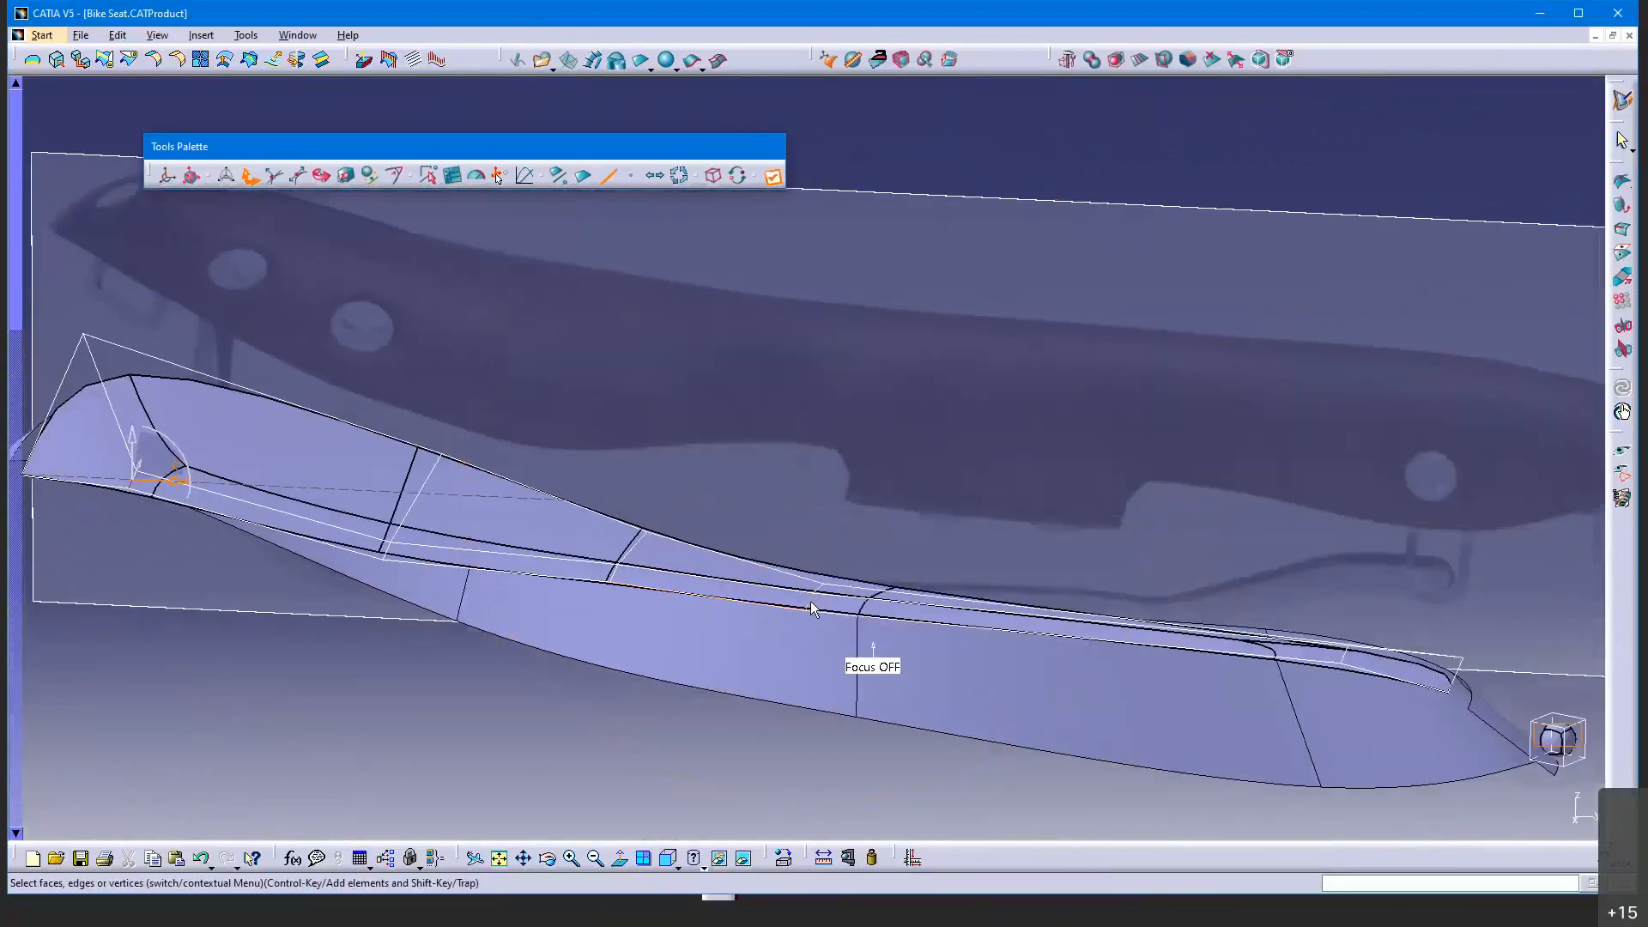
left_click(814, 609)
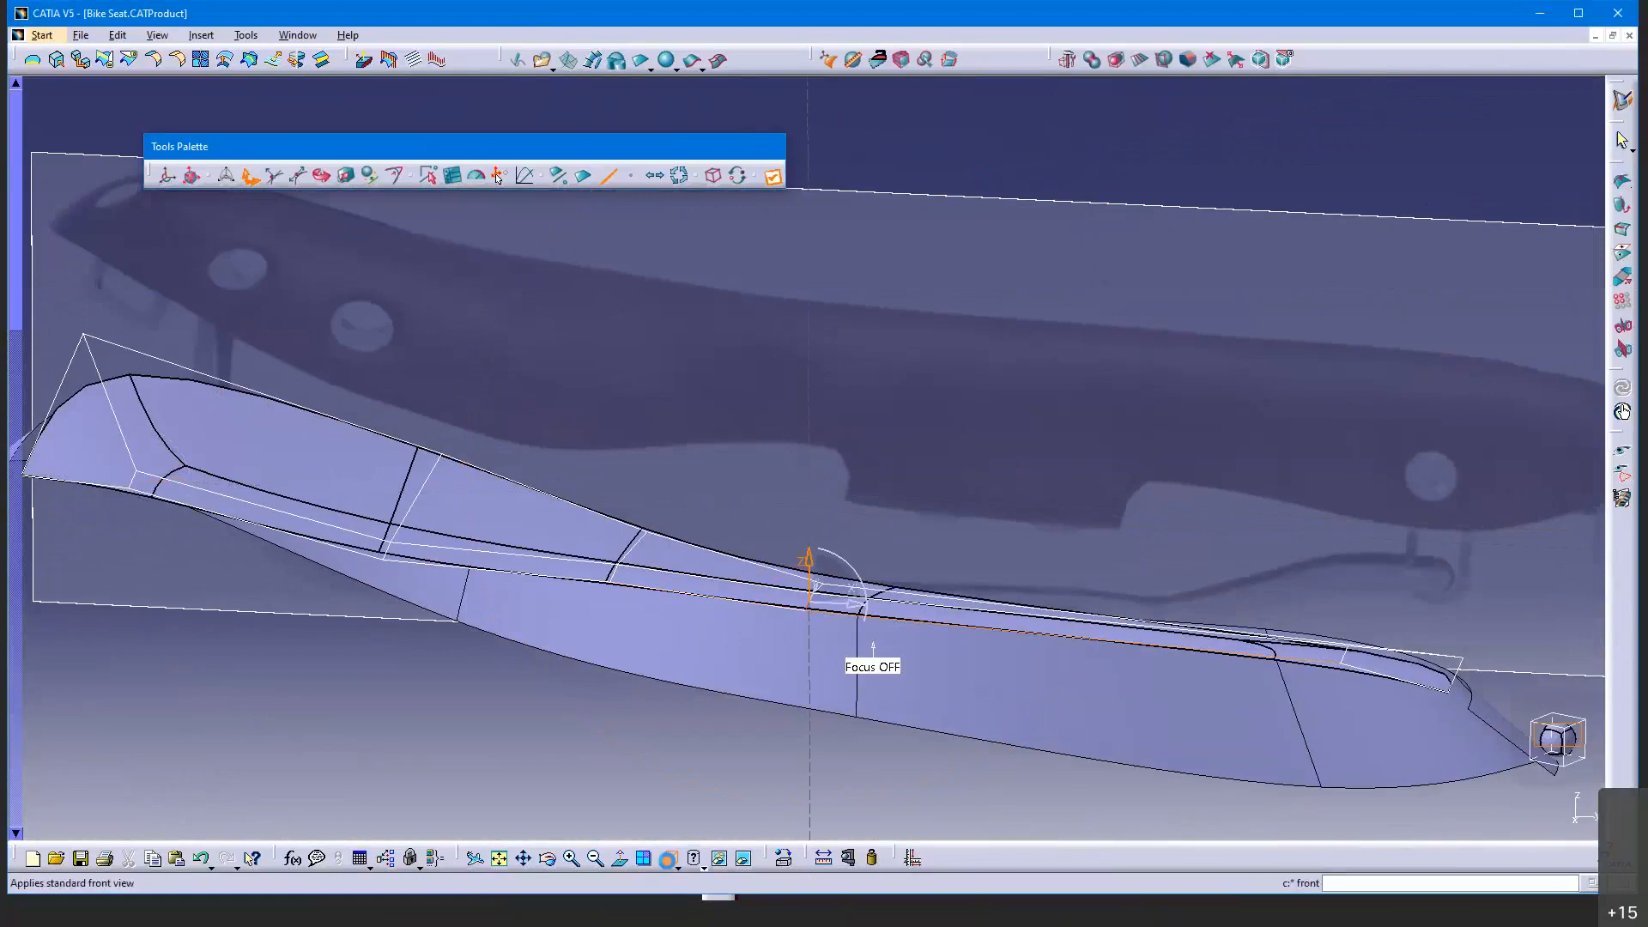
left_click(668, 858)
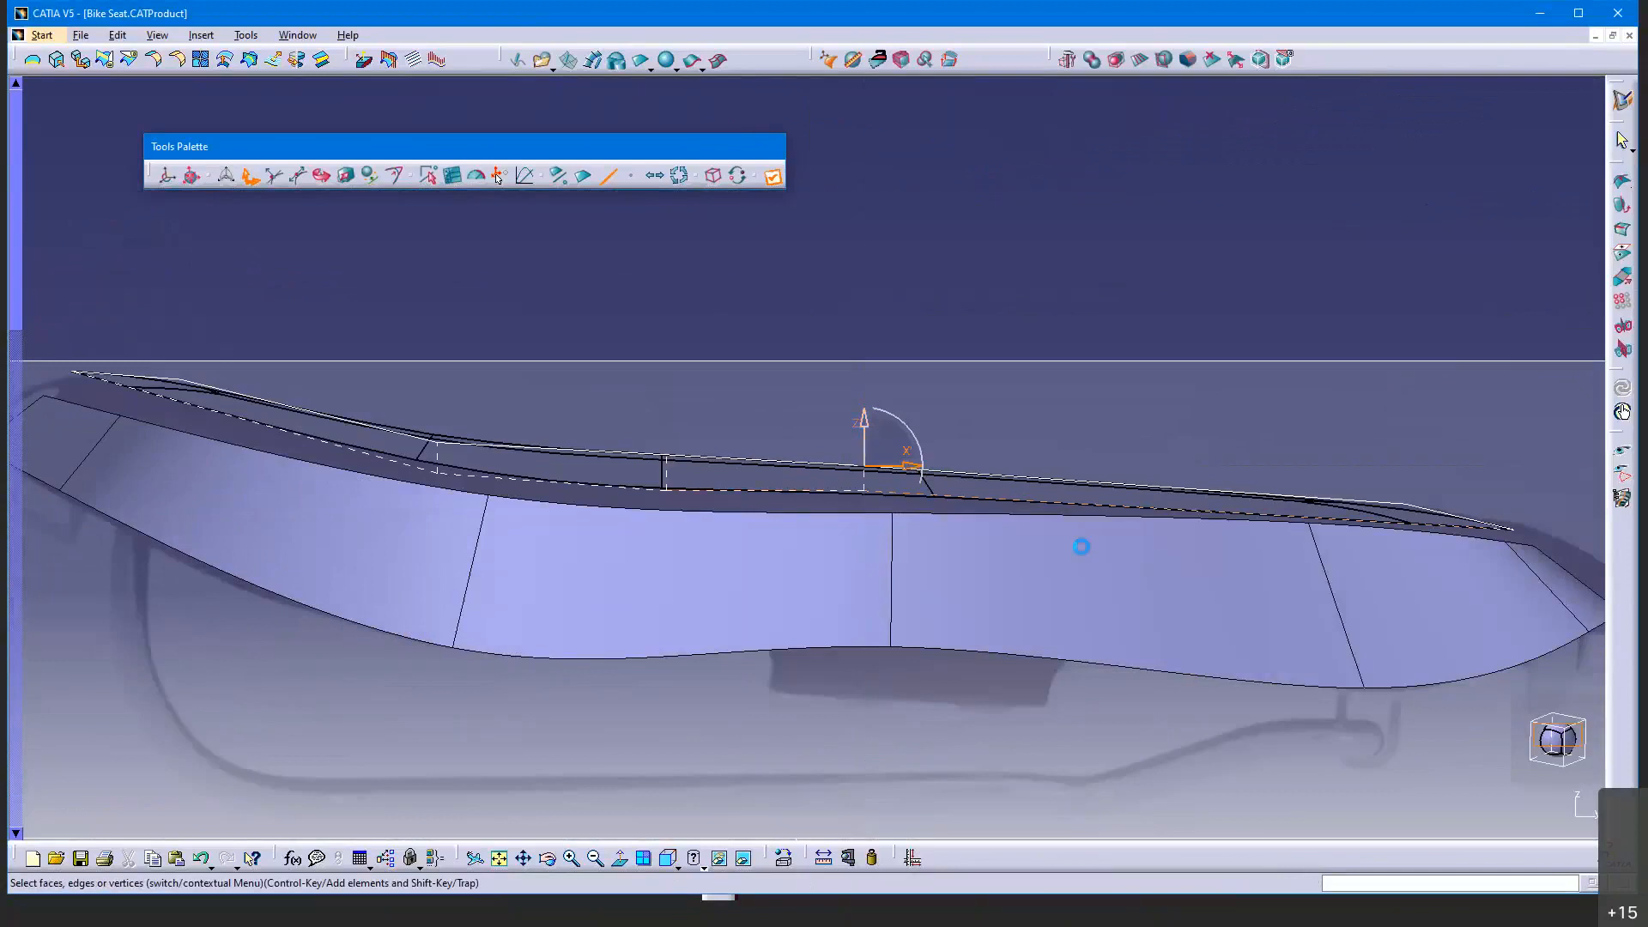
Fine-tune the height of the inner cross edge at the seat's wide rear section
middle_click_drag(993, 497, 869, 577)
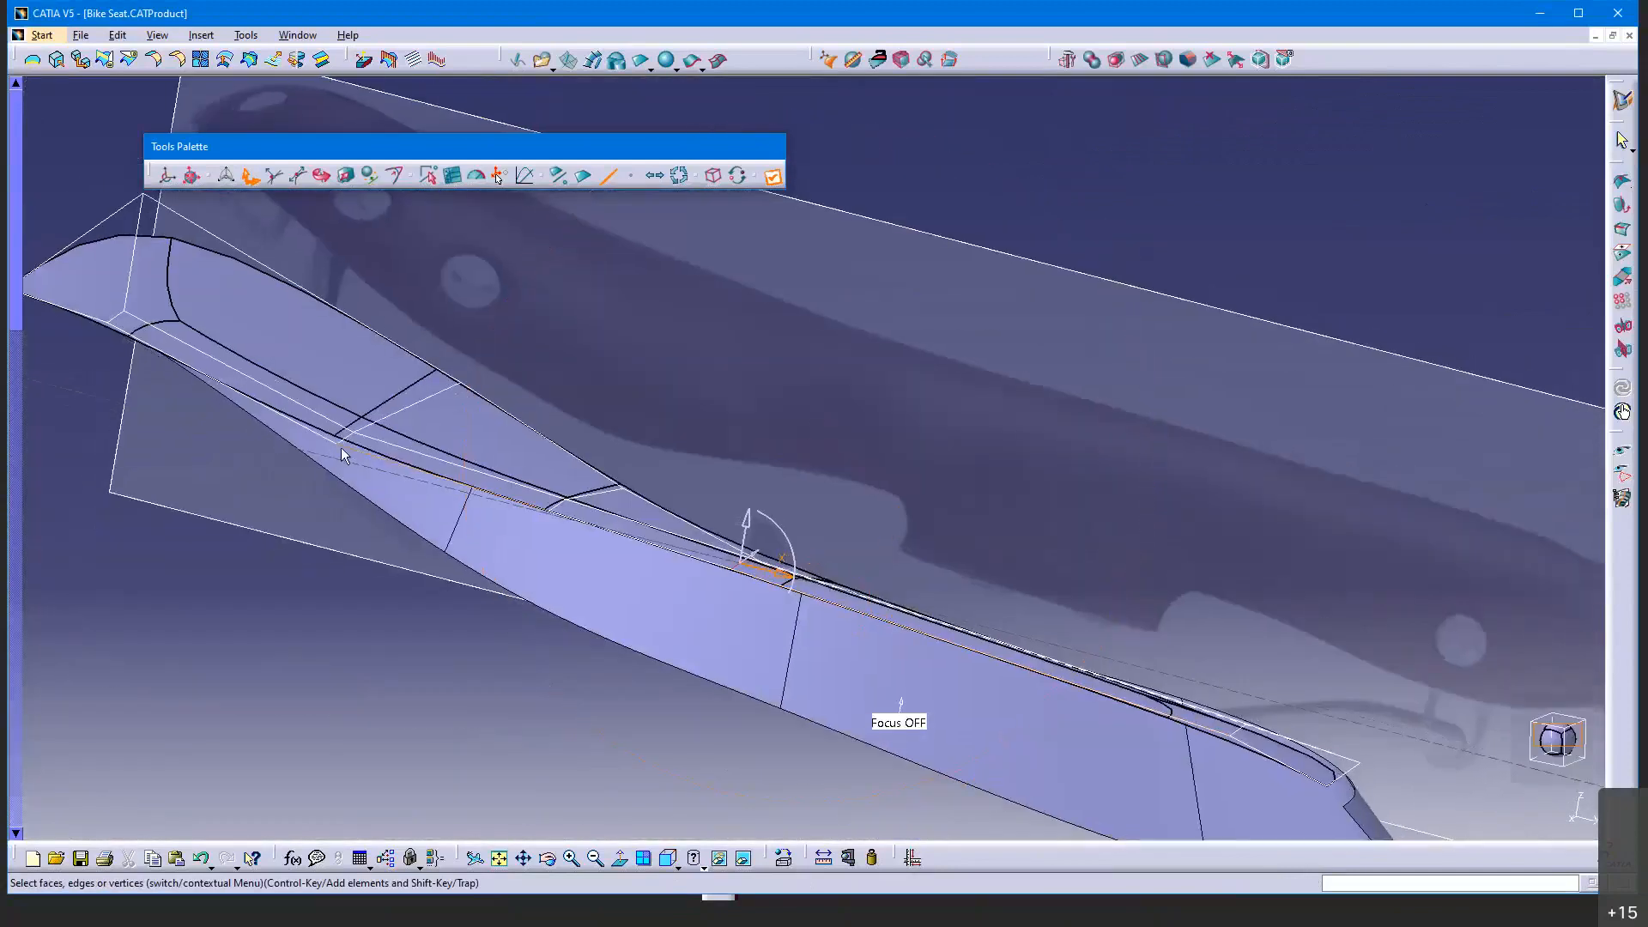
left_click(344, 445)
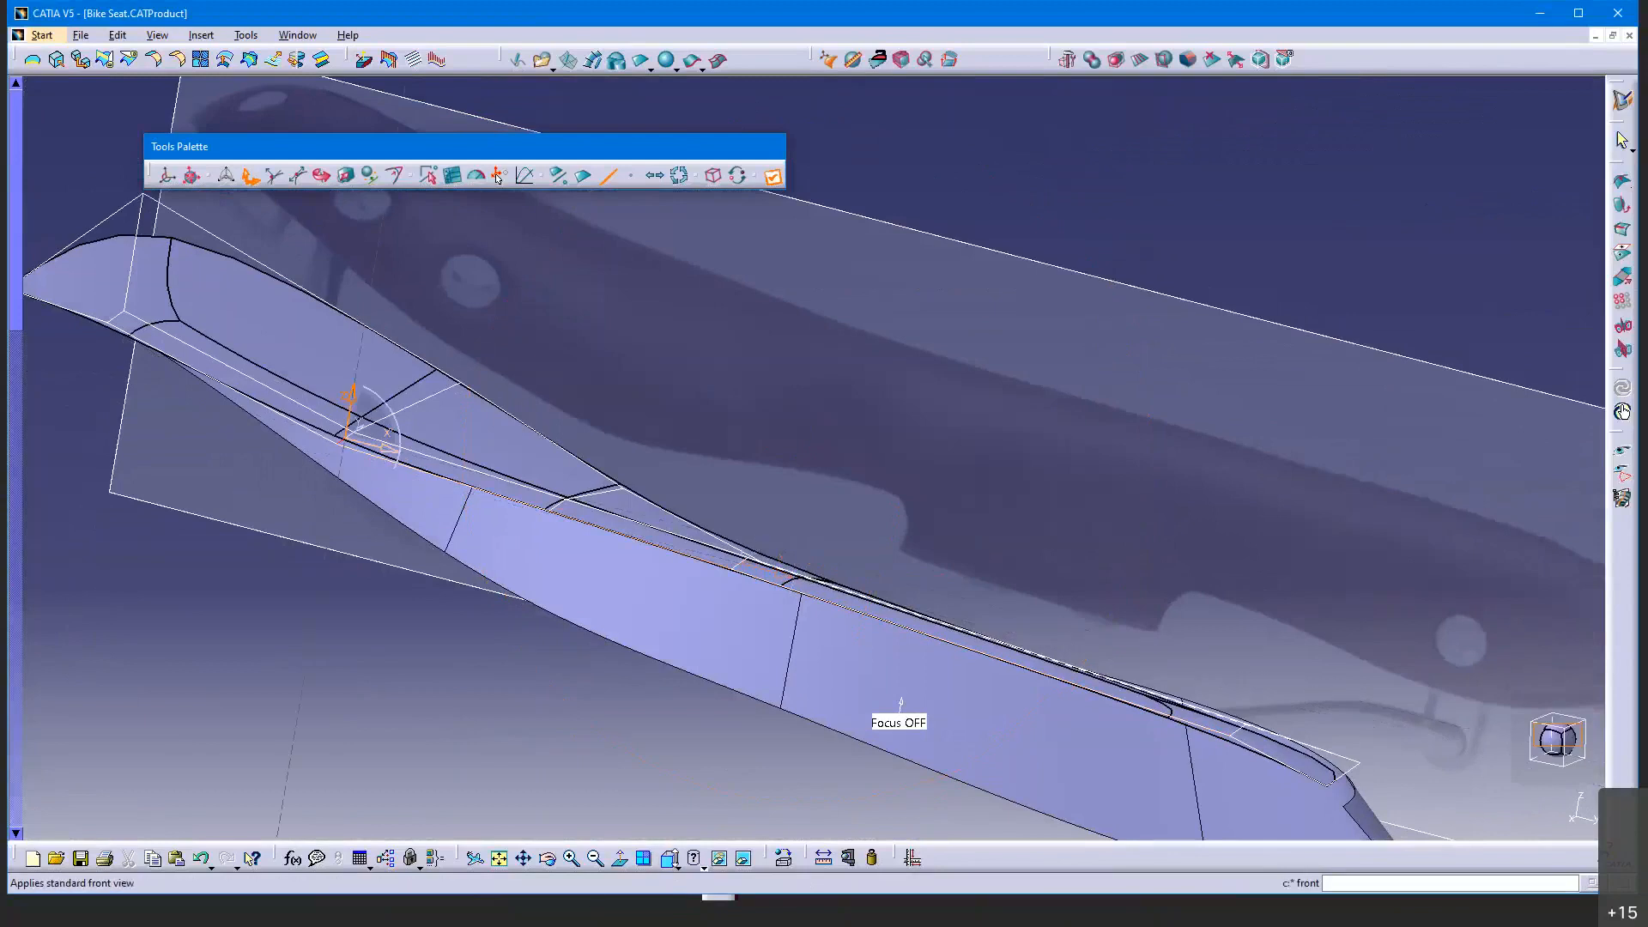
left_click(677, 867)
left_click(666, 859)
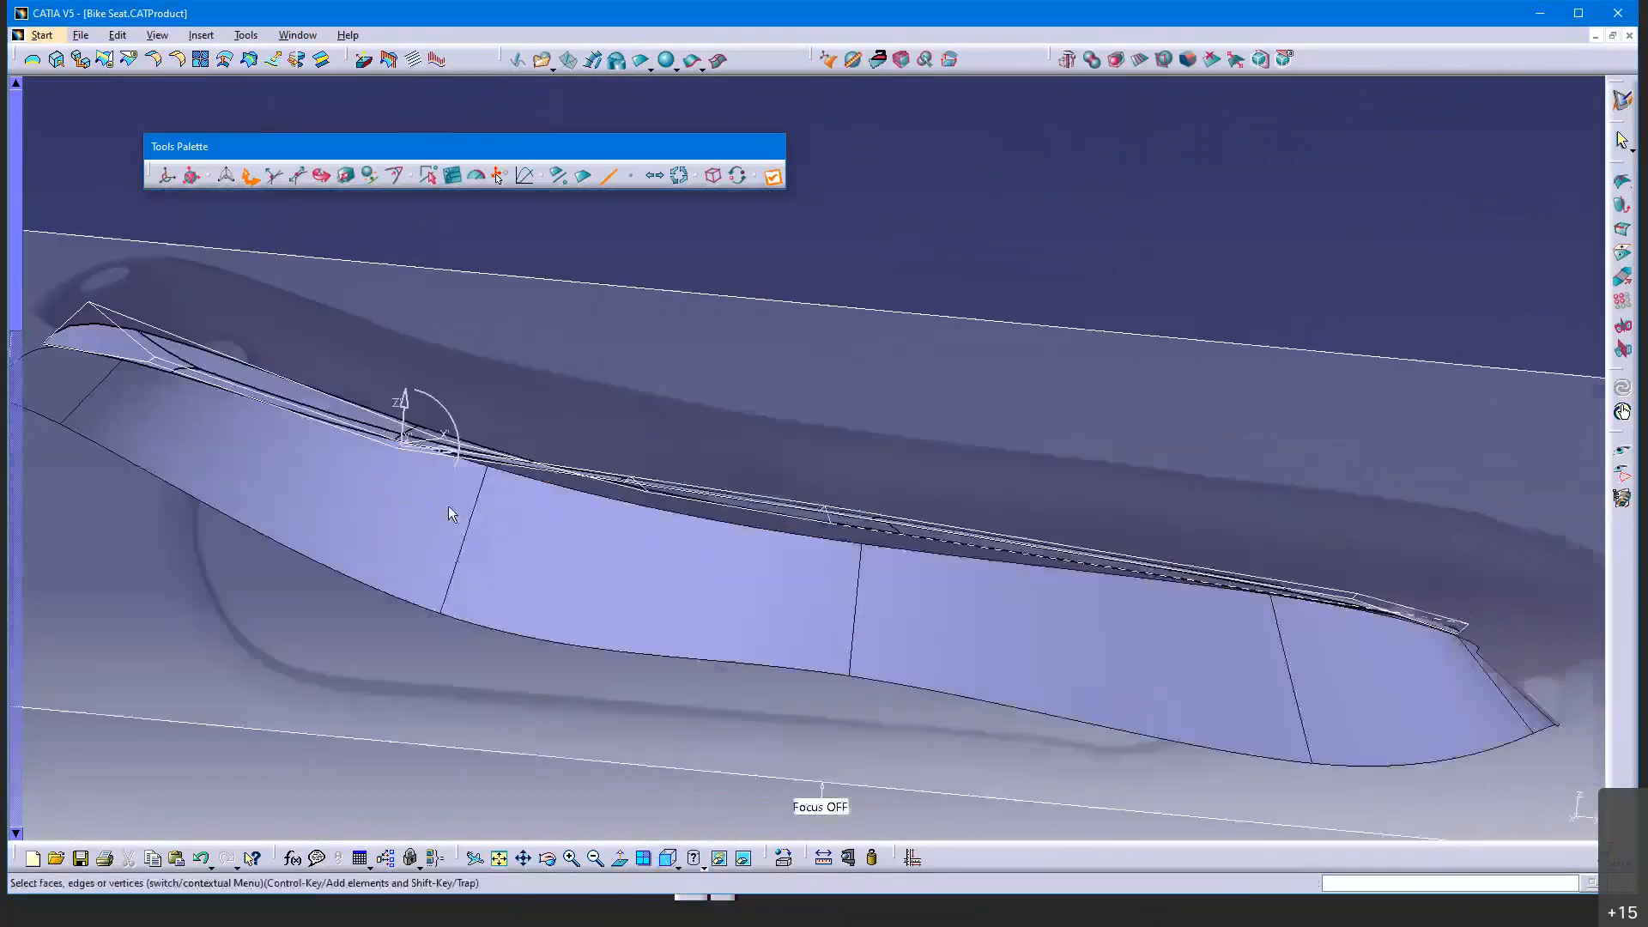
left_click_drag(439, 386, 440, 389)
Switch surface modification to manual apply and finish editing the top surface
middle_click_drag(879, 520, 680, 276)
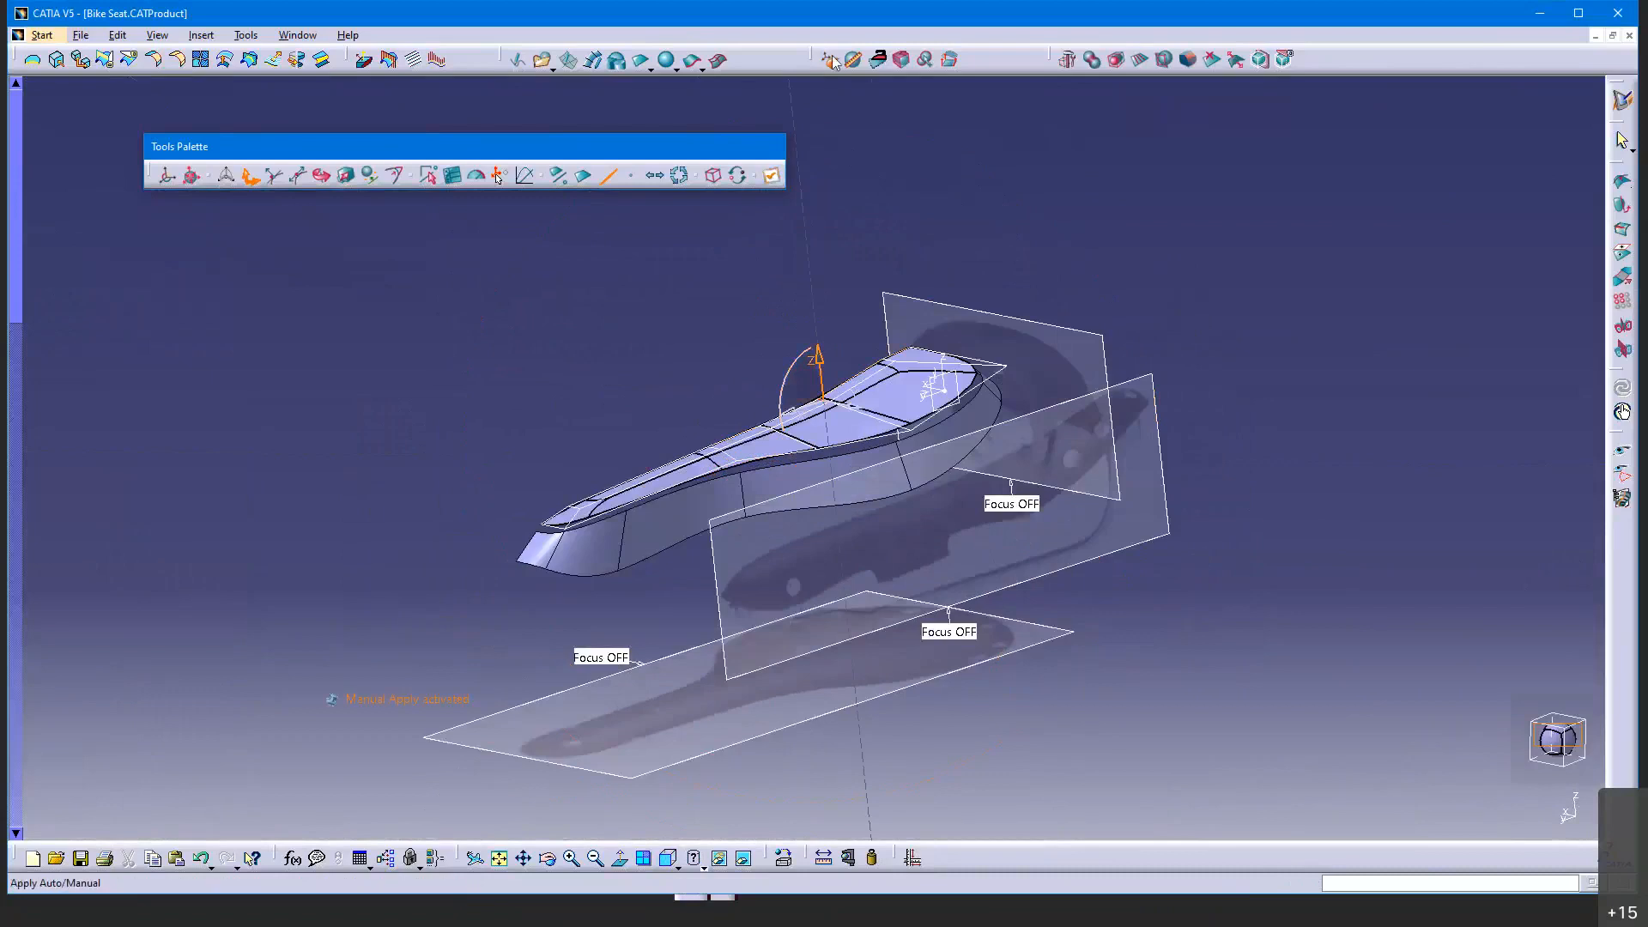
left_click(773, 176)
left_click(1622, 142)
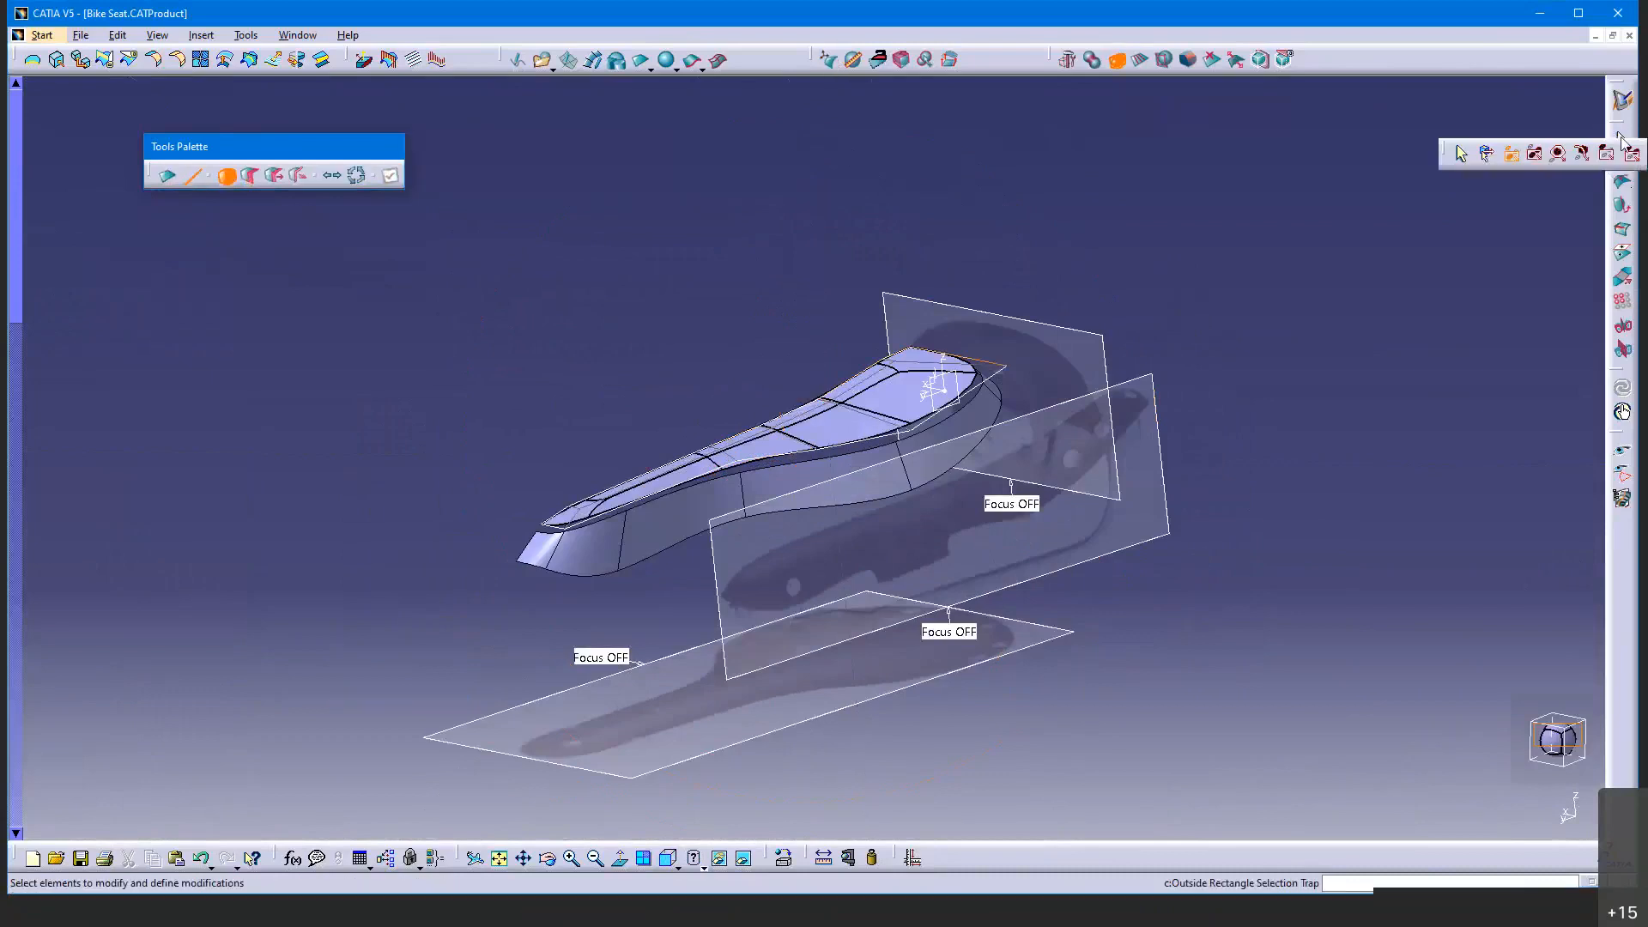
left_click(1541, 206)
left_click(1622, 142)
left_click(1380, 326)
Examine the gap between the top surface and the side band around the nose and along the side
middle_click_drag(745, 730, 724, 578)
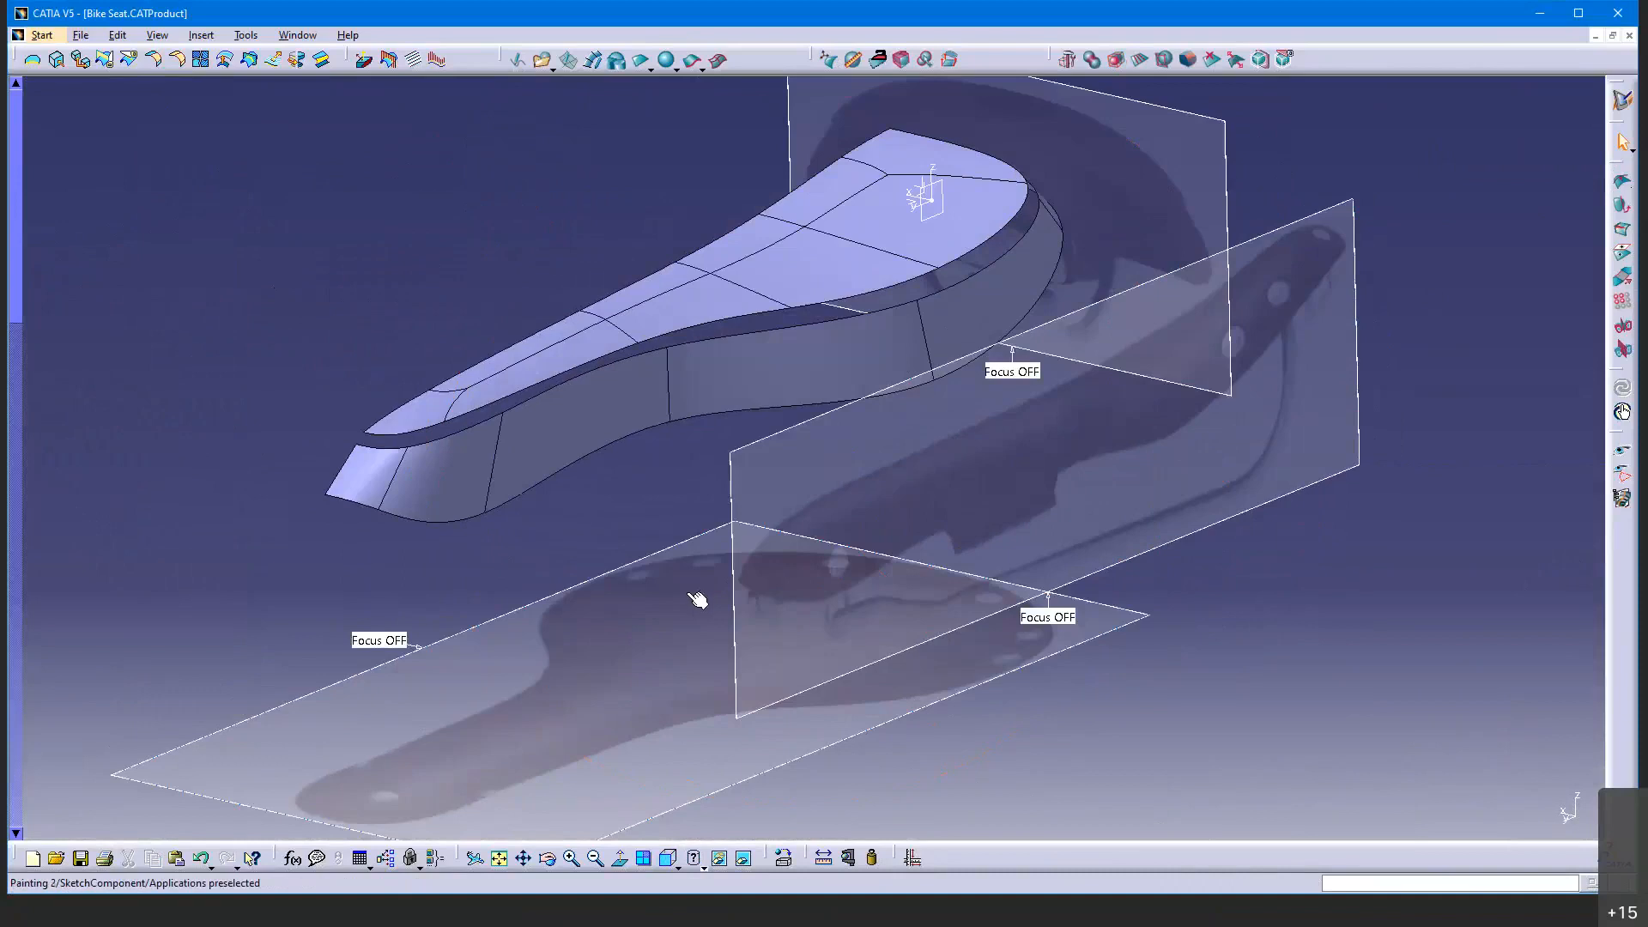
middle_click_drag(563, 521, 633, 493)
middle_click_drag(448, 588, 823, 562)
middle_click_drag(823, 562, 760, 449, "ctrl")
middle_click_drag(658, 551, 1020, 538)
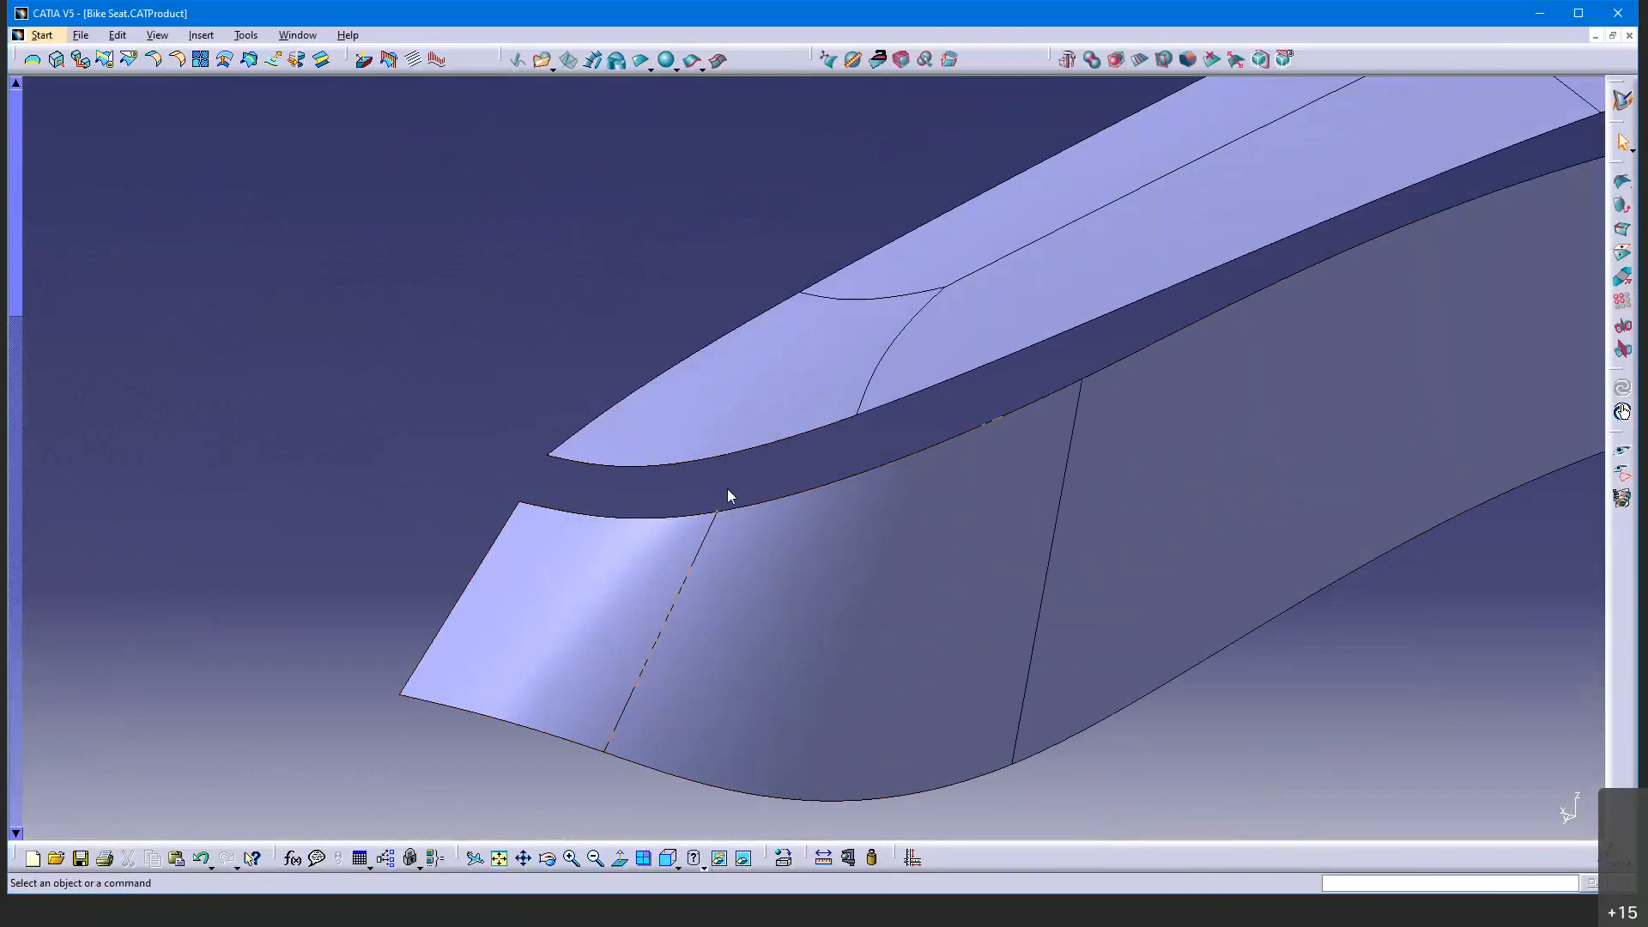
middle_click_drag(776, 516, 549, 648)
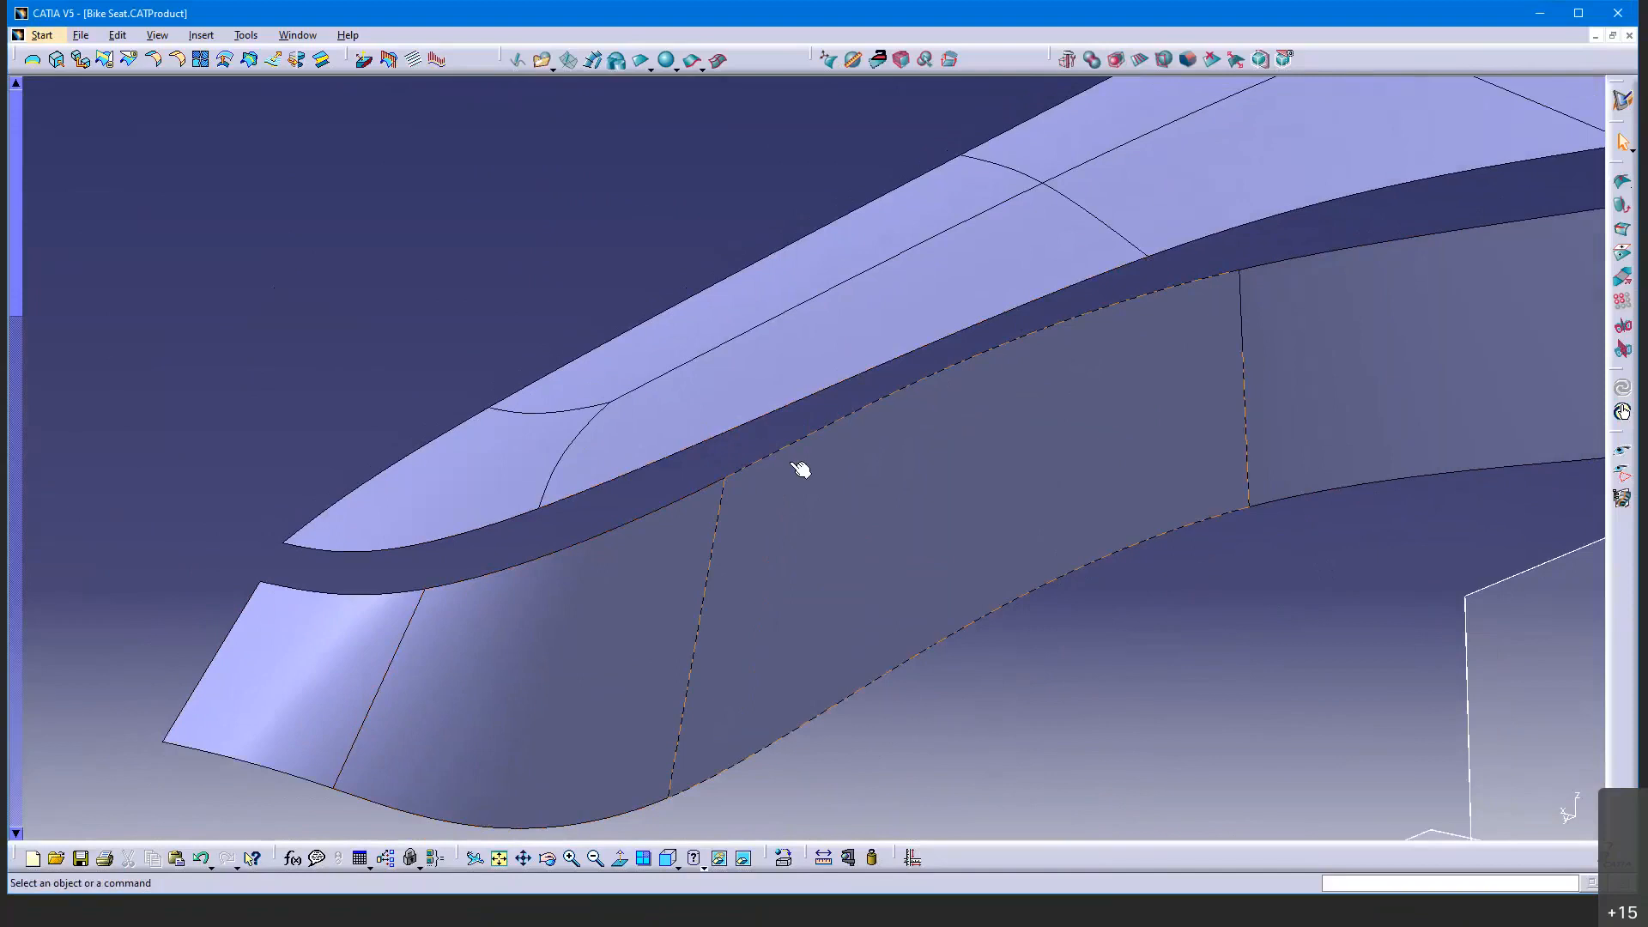
middle_click_drag(801, 512, 802, 448)
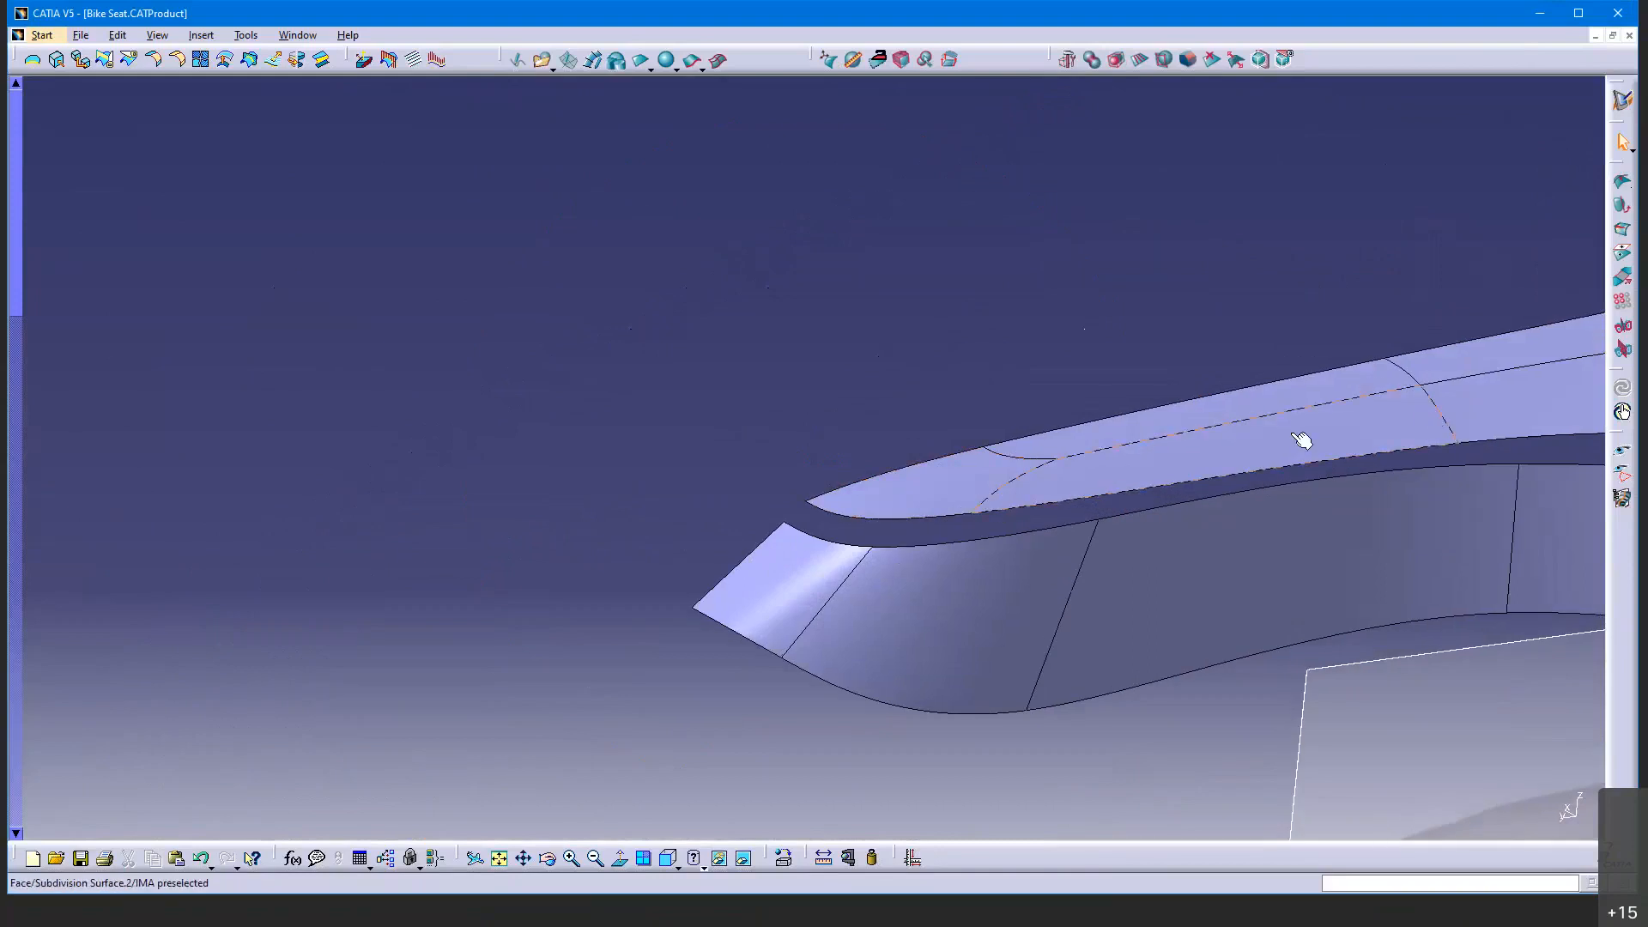
Edit the top surface again, sliding the cross row behind the nose forward and nudging the inner nose edge forward
left_click(1249, 450)
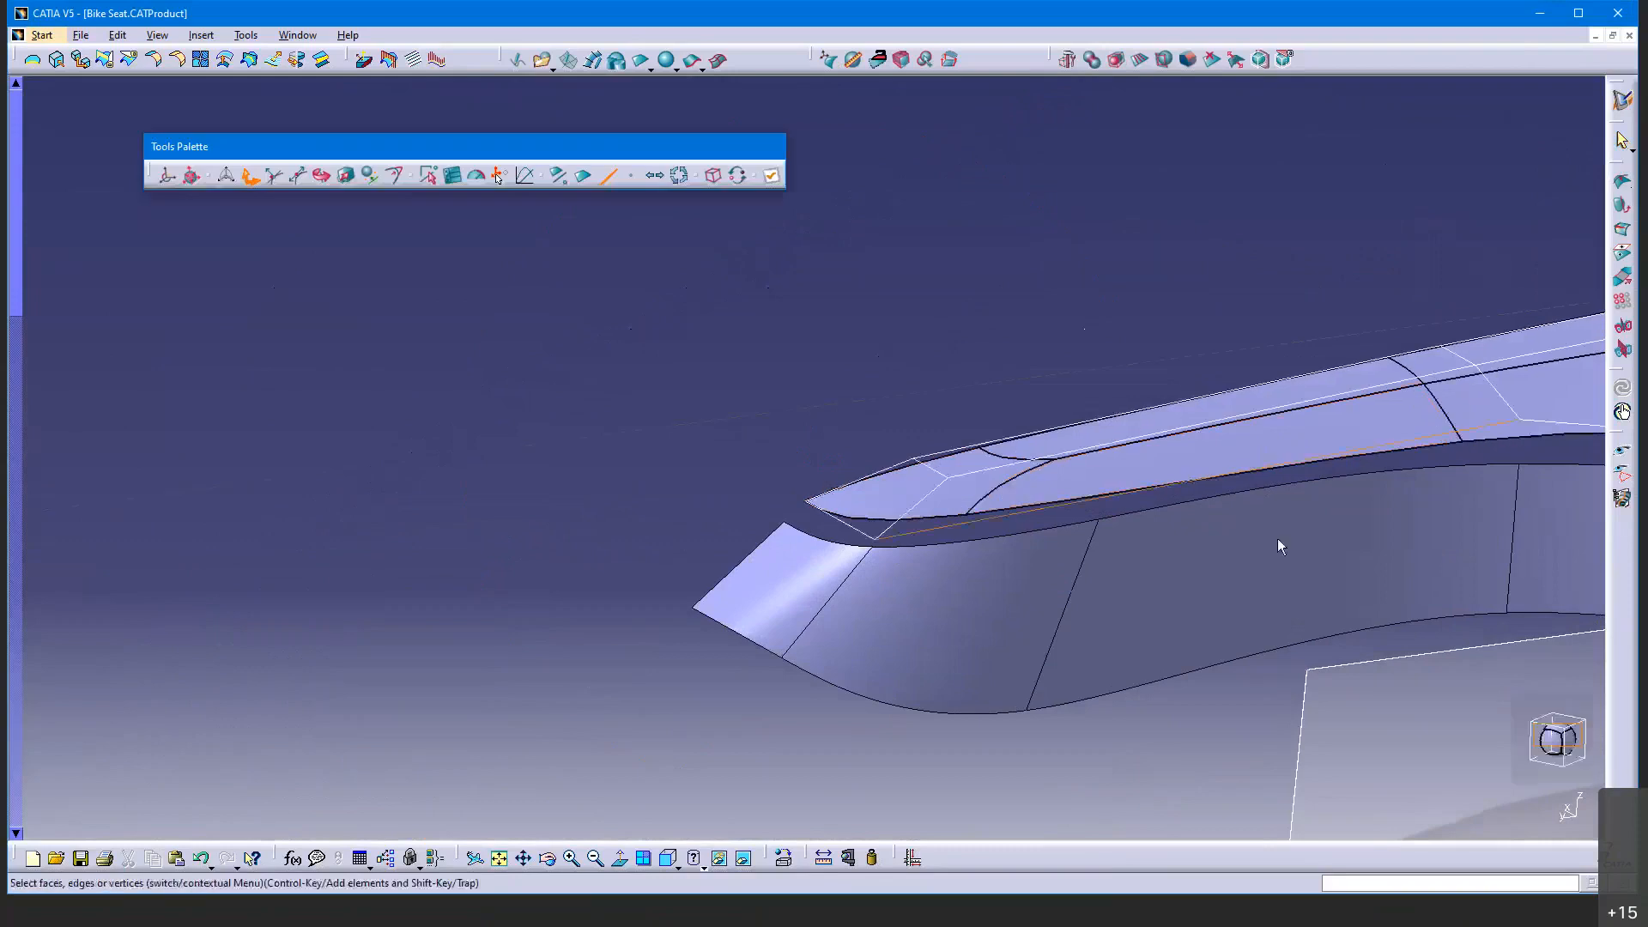
middle_click_drag(1277, 538, 829, 561)
middle_click_drag(829, 562, 661, 447)
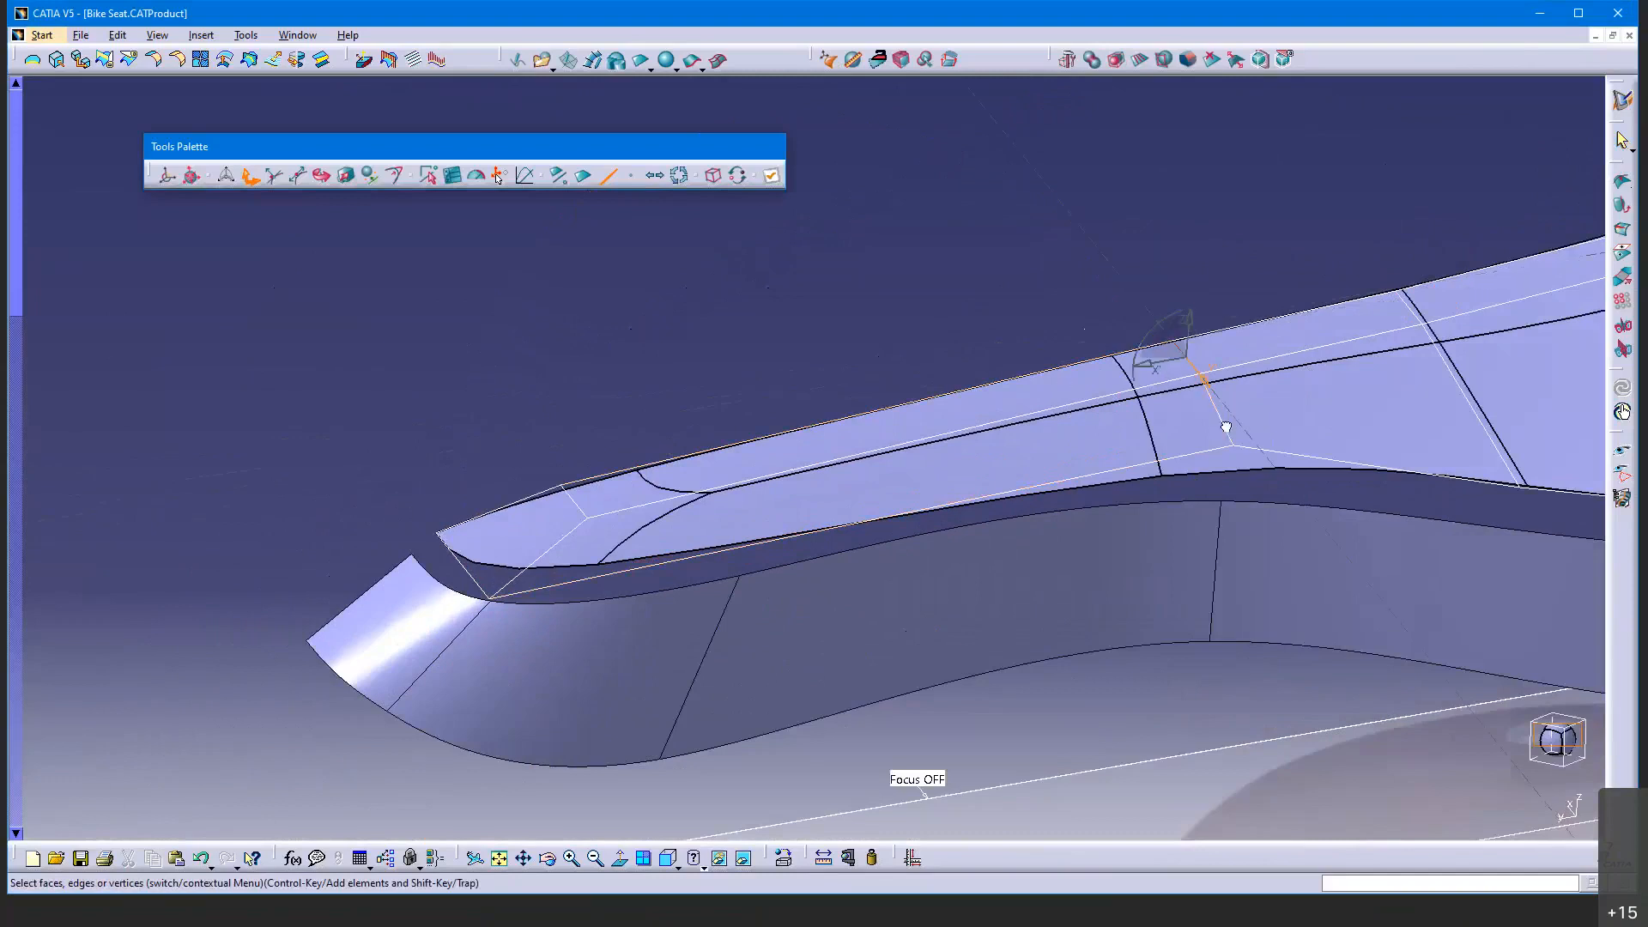
left_click_drag(1159, 402, 885, 444)
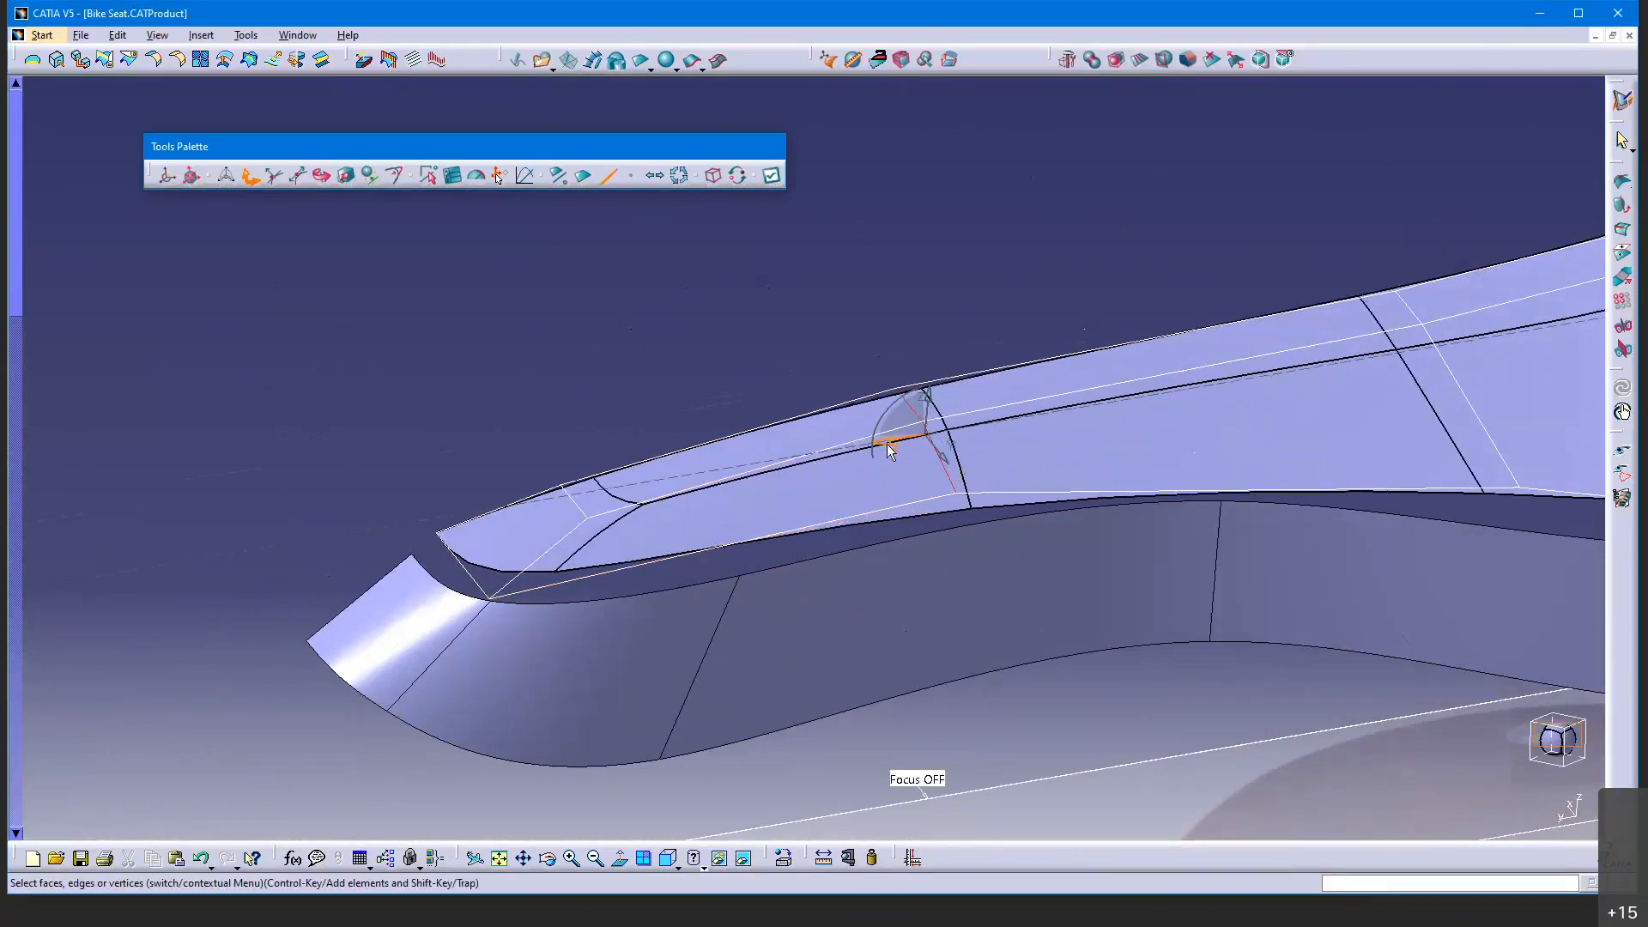
left_click(580, 507)
left_click_drag(549, 513, 524, 523)
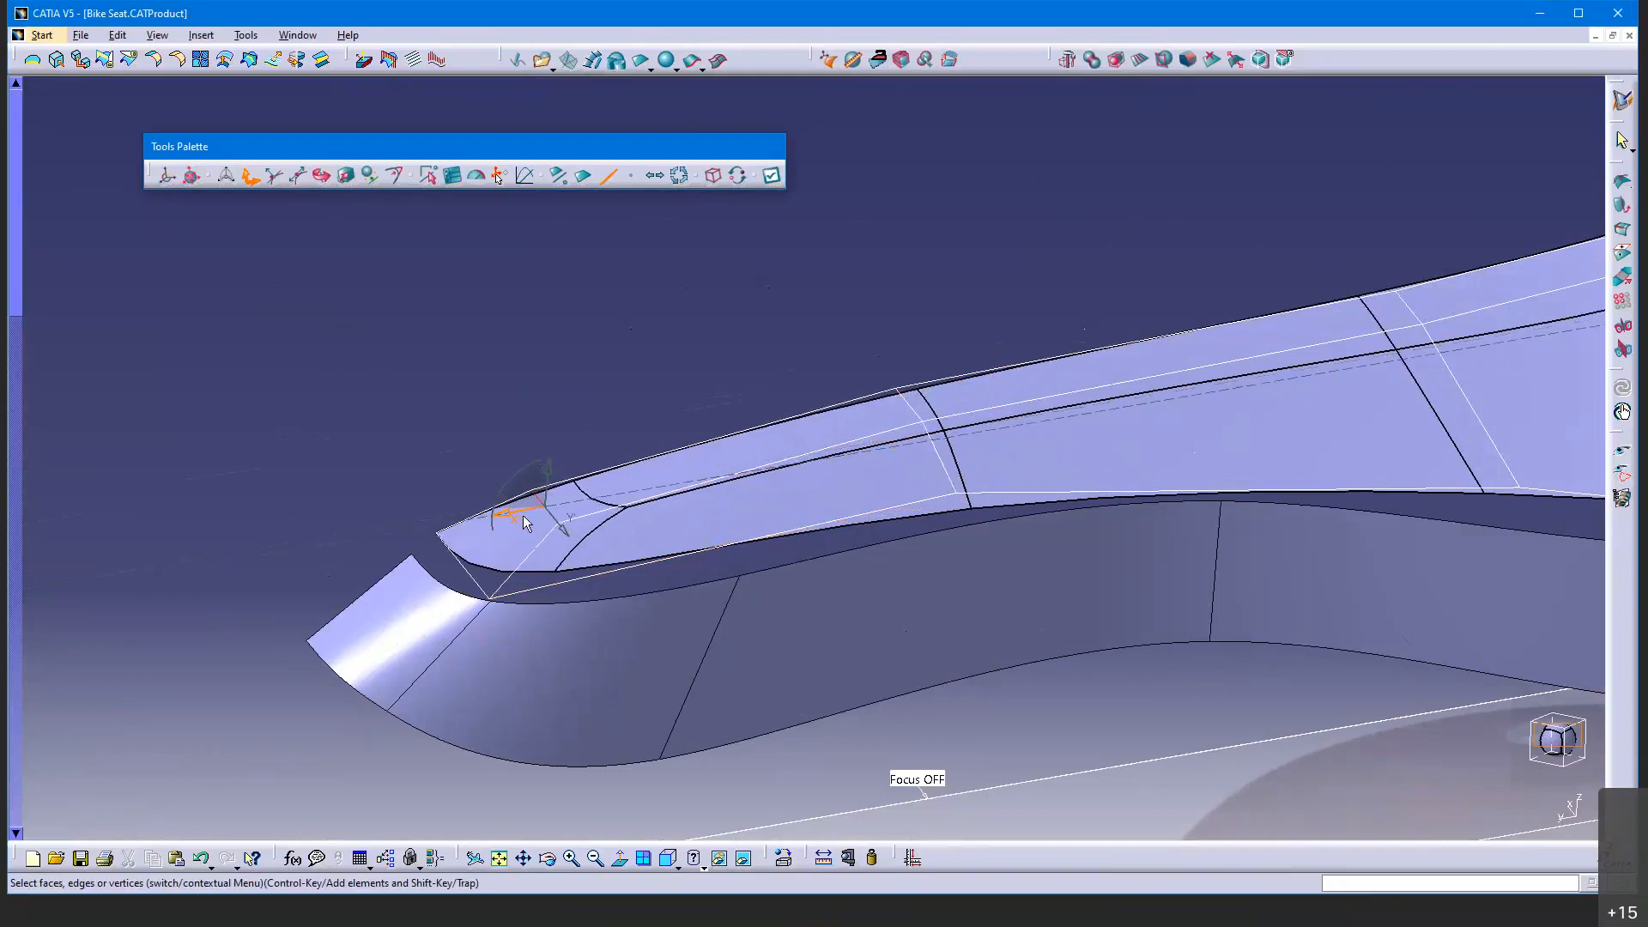
Slide the middle cross row of the top surface toward the nose and finish editing the surface
middle_click_drag(1135, 573, 938, 646)
left_click(1080, 372)
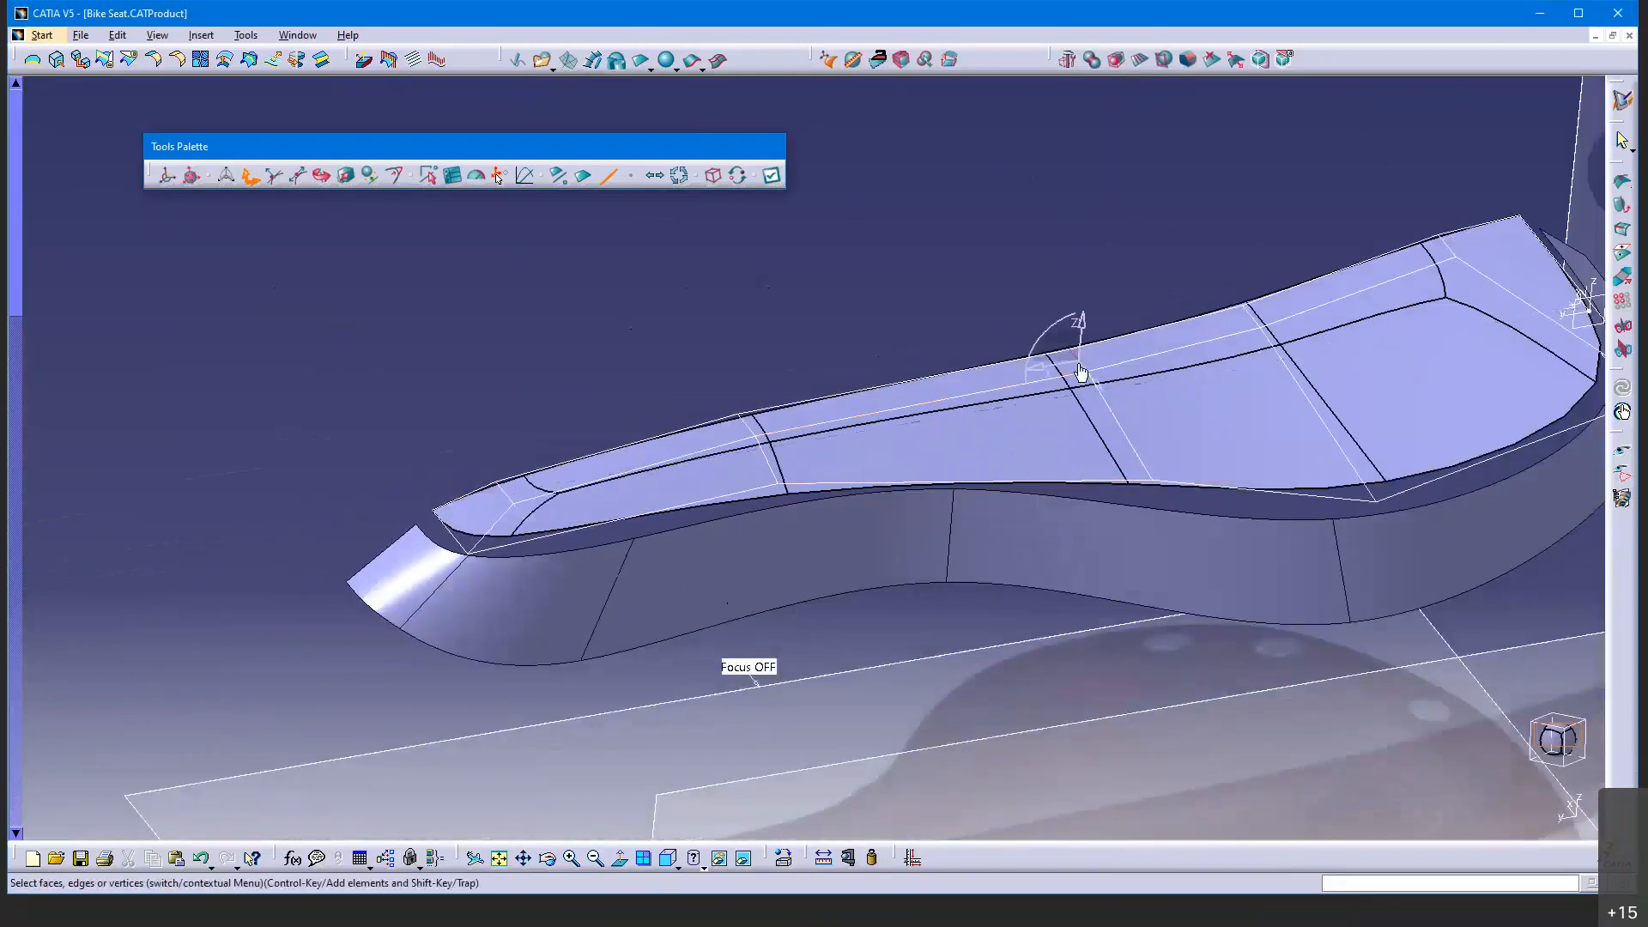
left_click_drag(1080, 372, 815, 473)
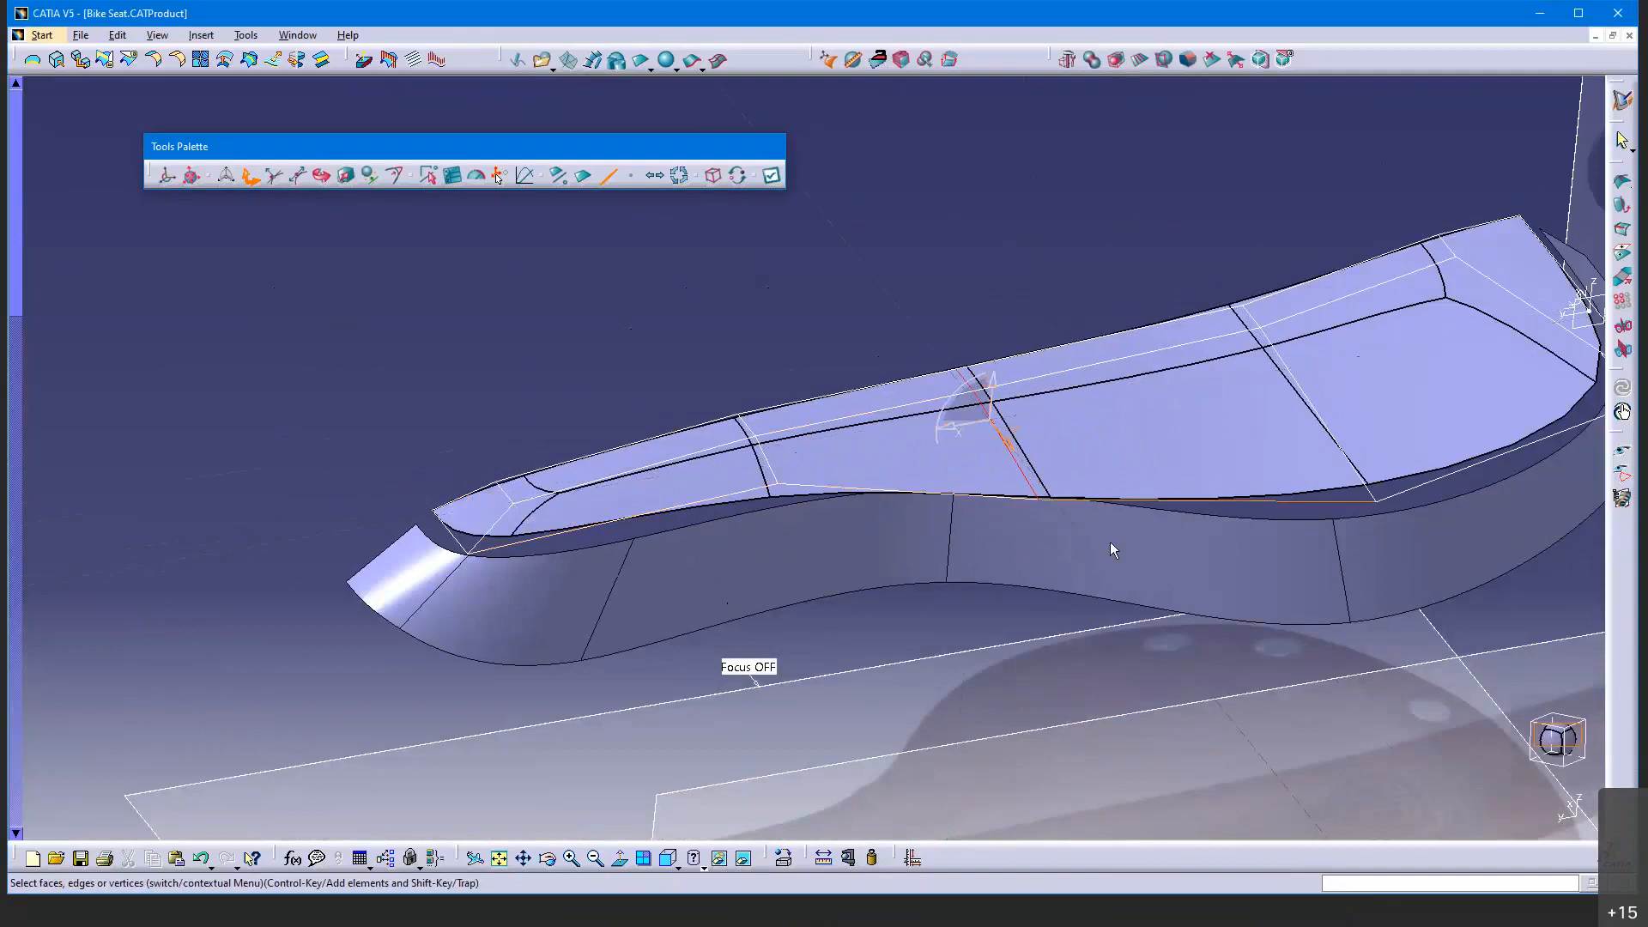
middle_click_drag(1134, 570, 1302, 356)
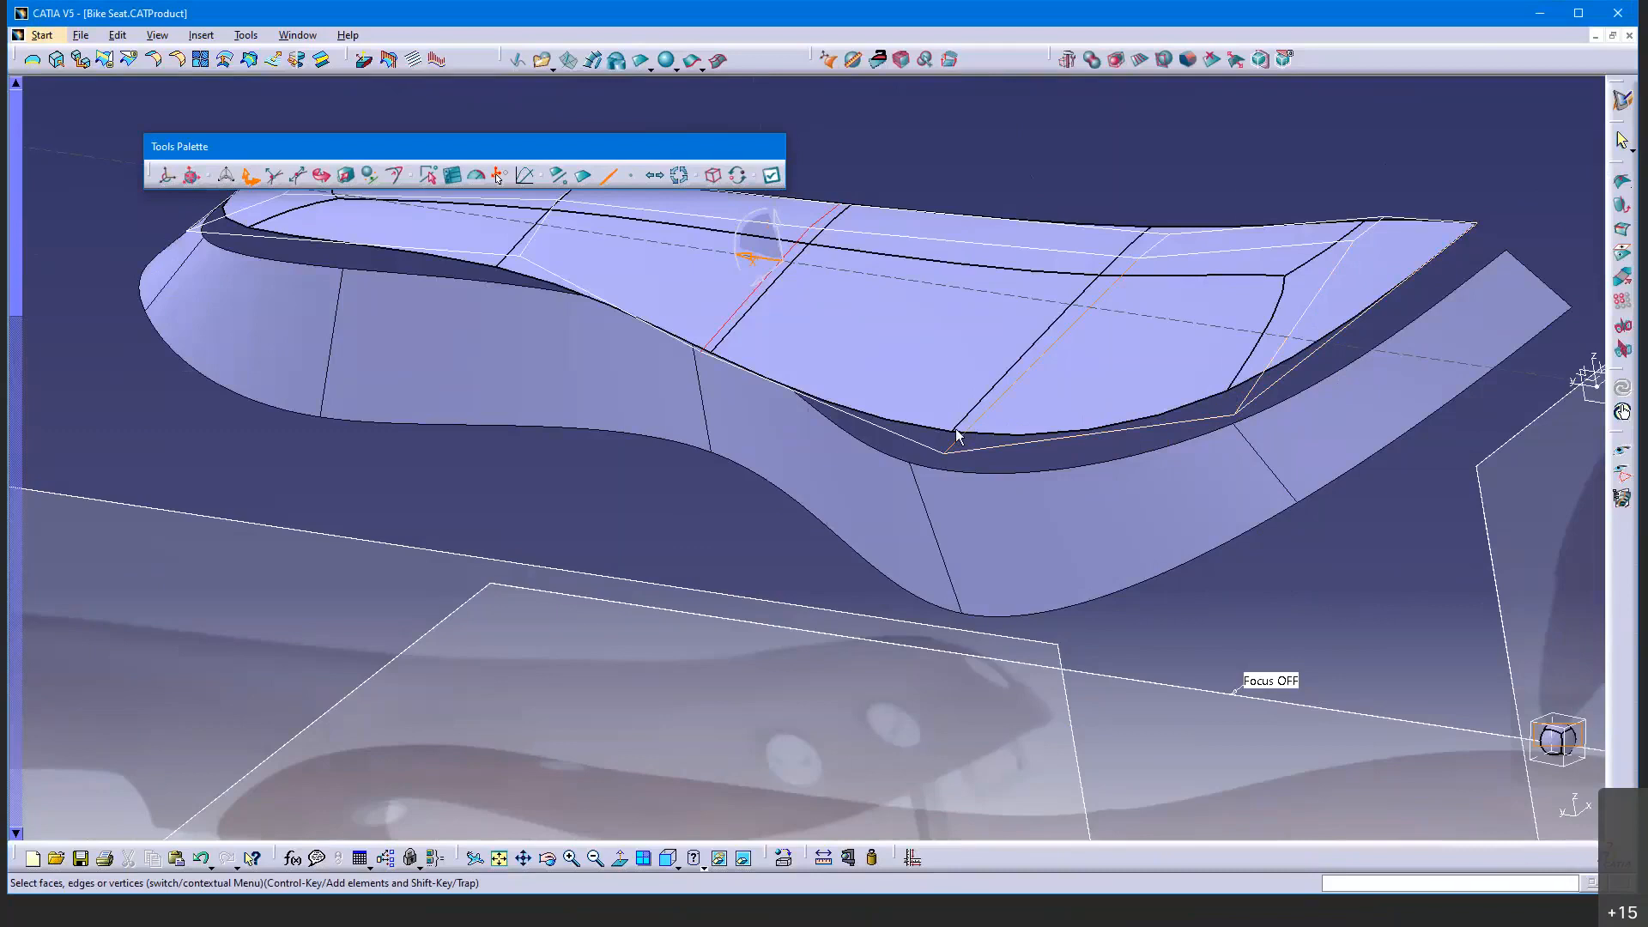
middle_click_drag(868, 496, 1326, 459)
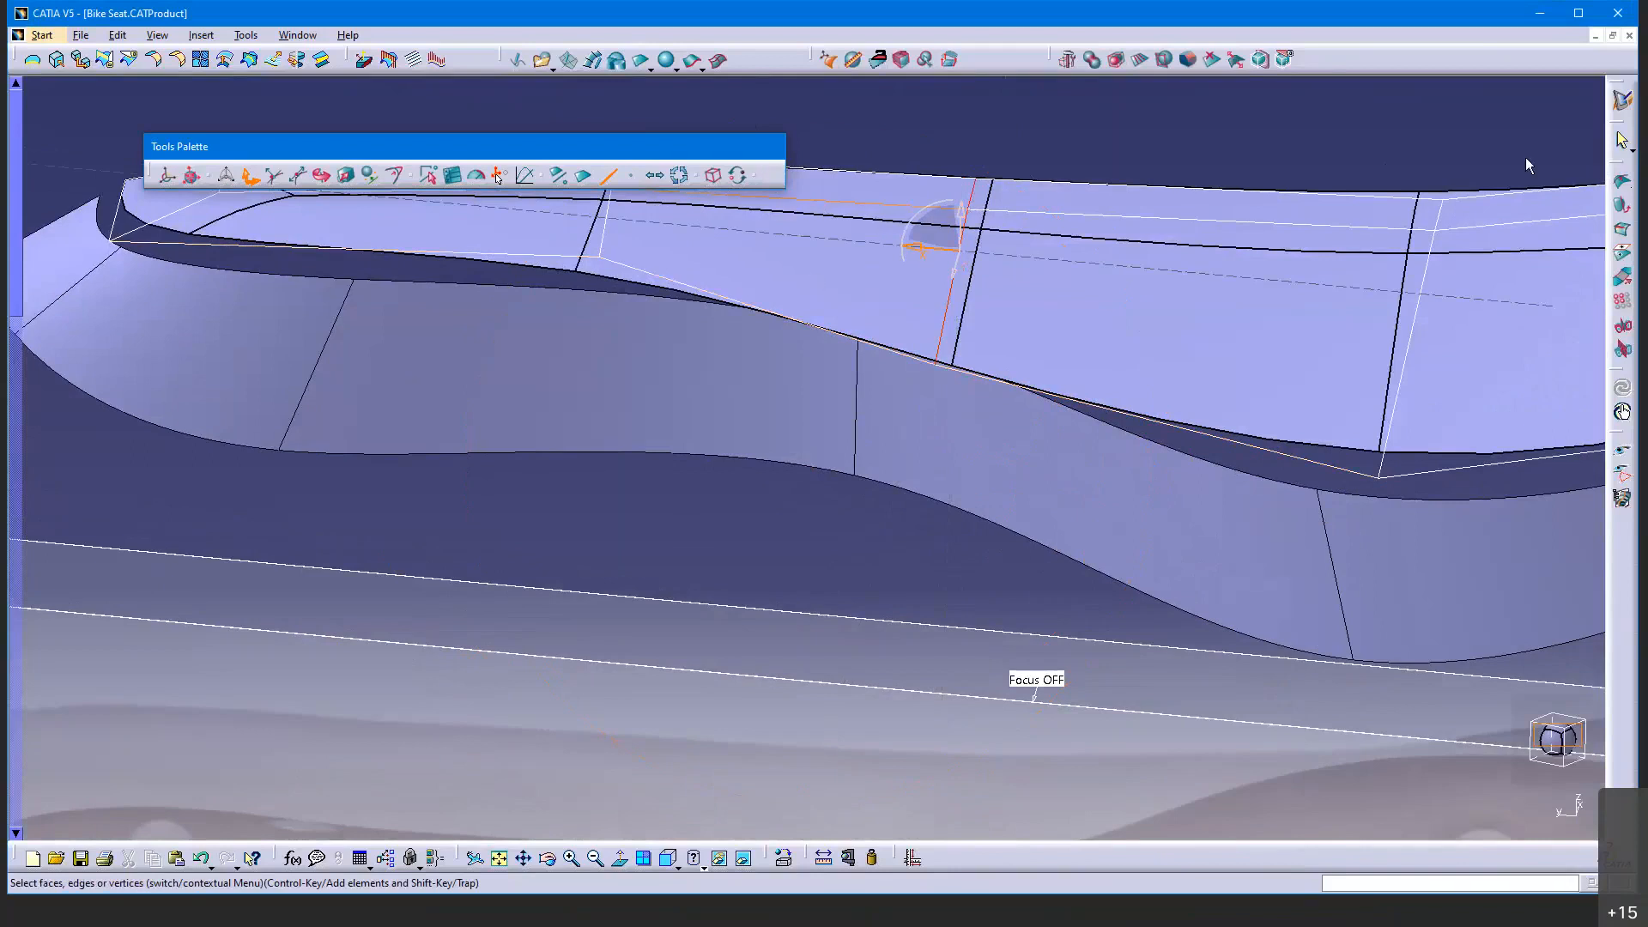
key("Escape")
Edit the side band in edge selection and slide the cross edge behind its nose toward the rear
middle_click_drag(1123, 448, 1108, 411)
double_click(1032, 422)
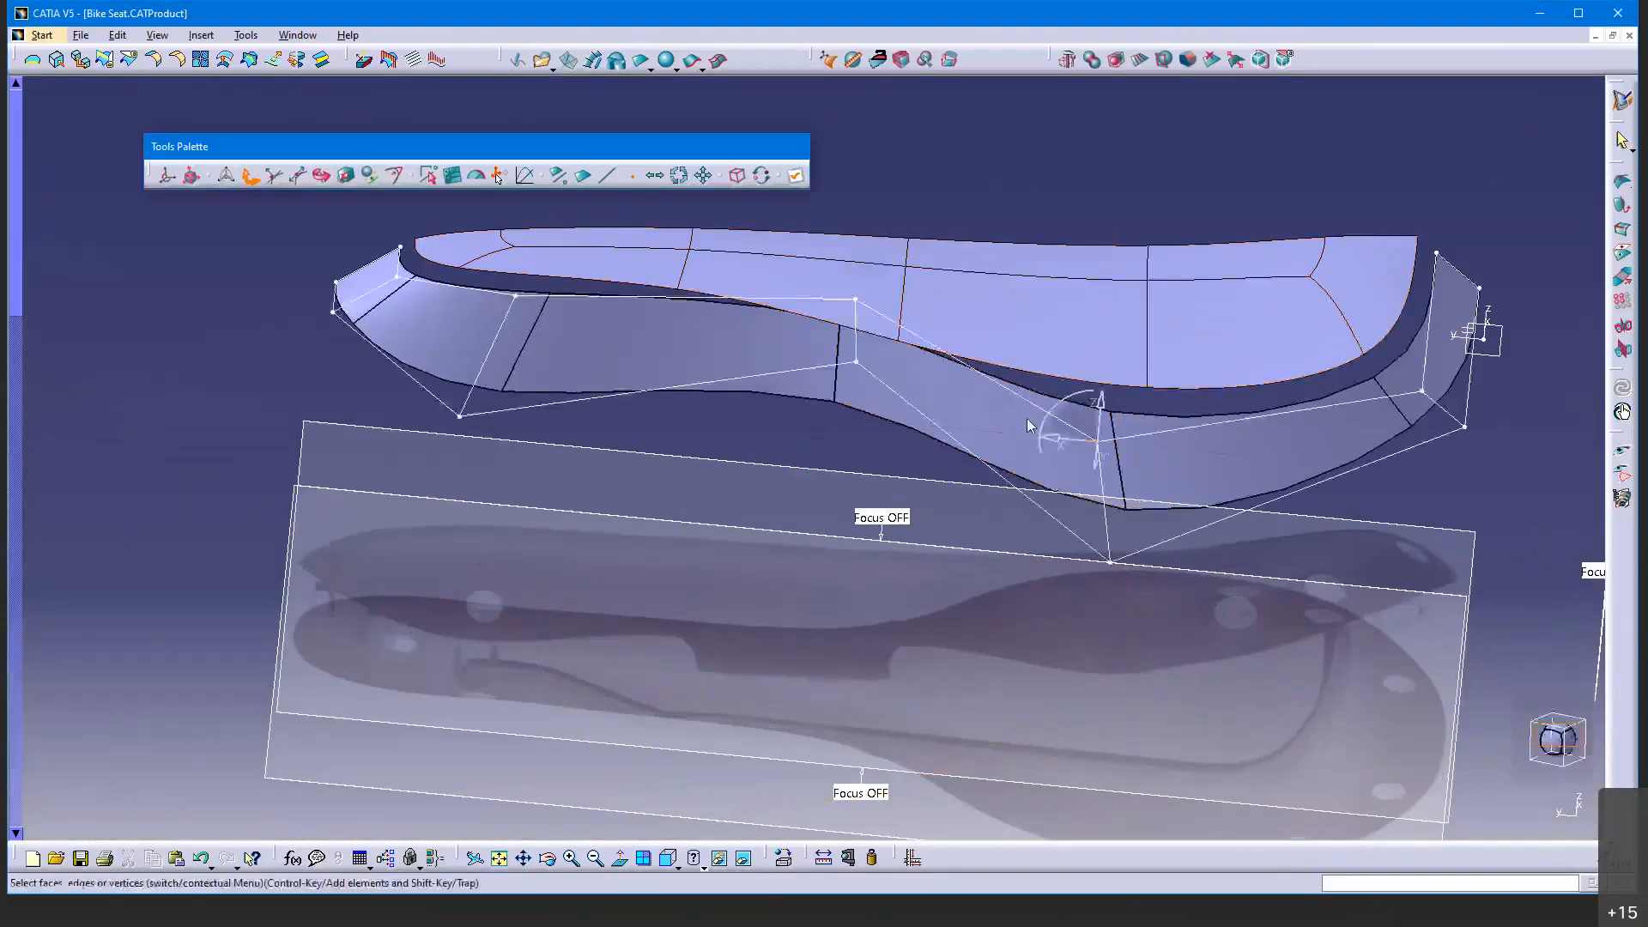
middle_click_drag(937, 476, 1044, 421)
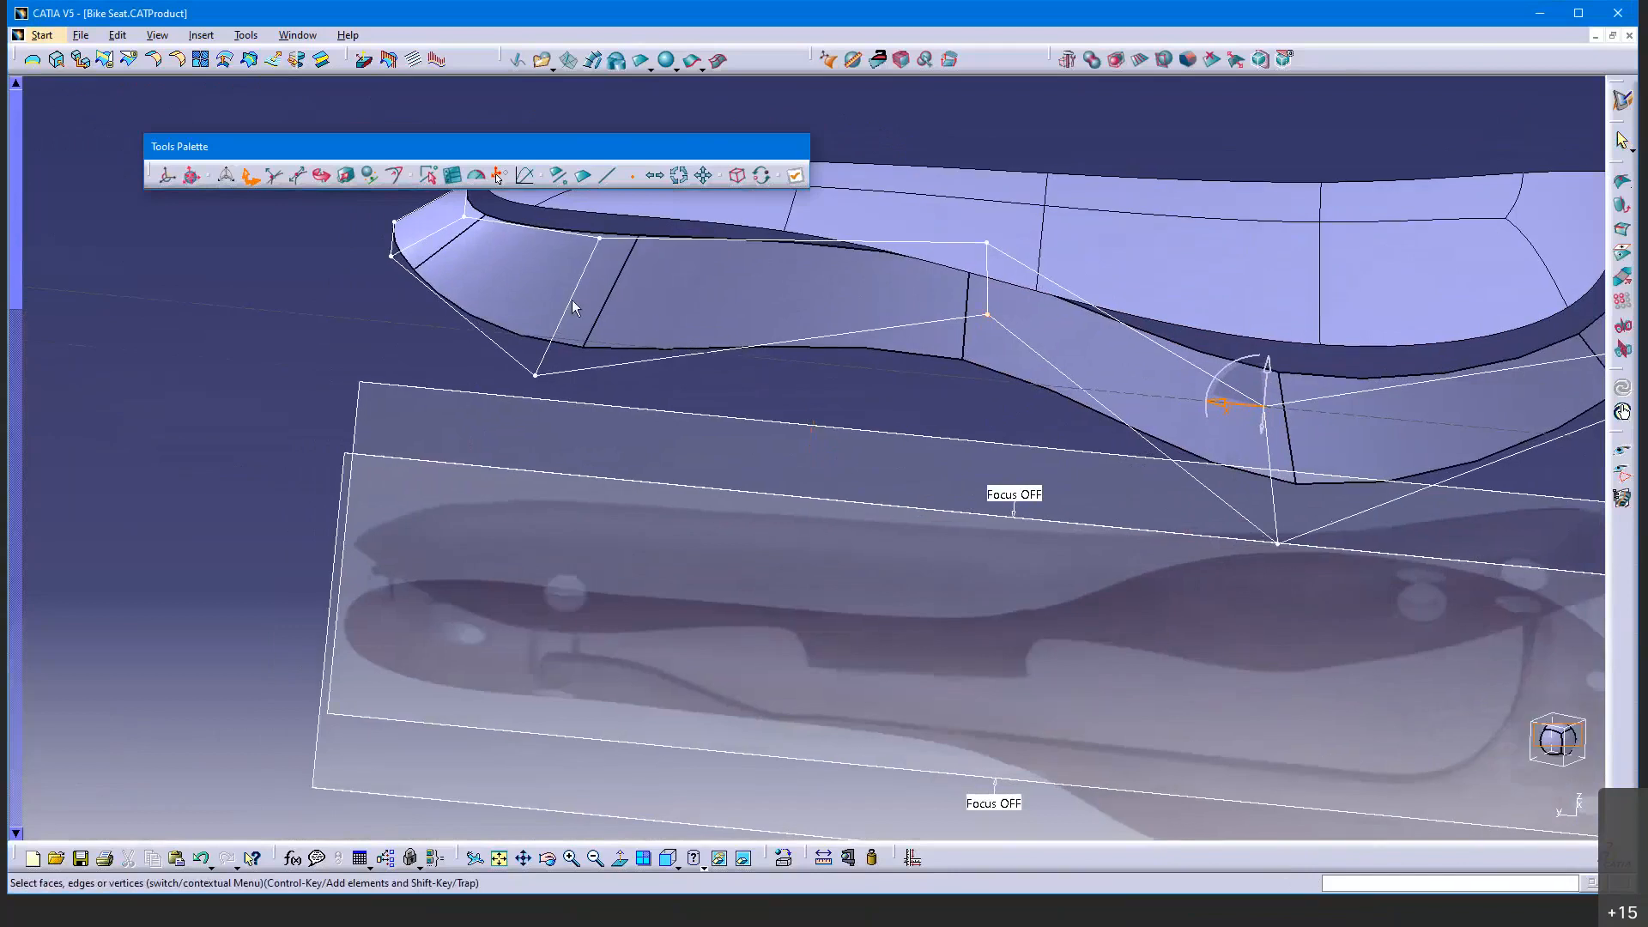
left_click(607, 175)
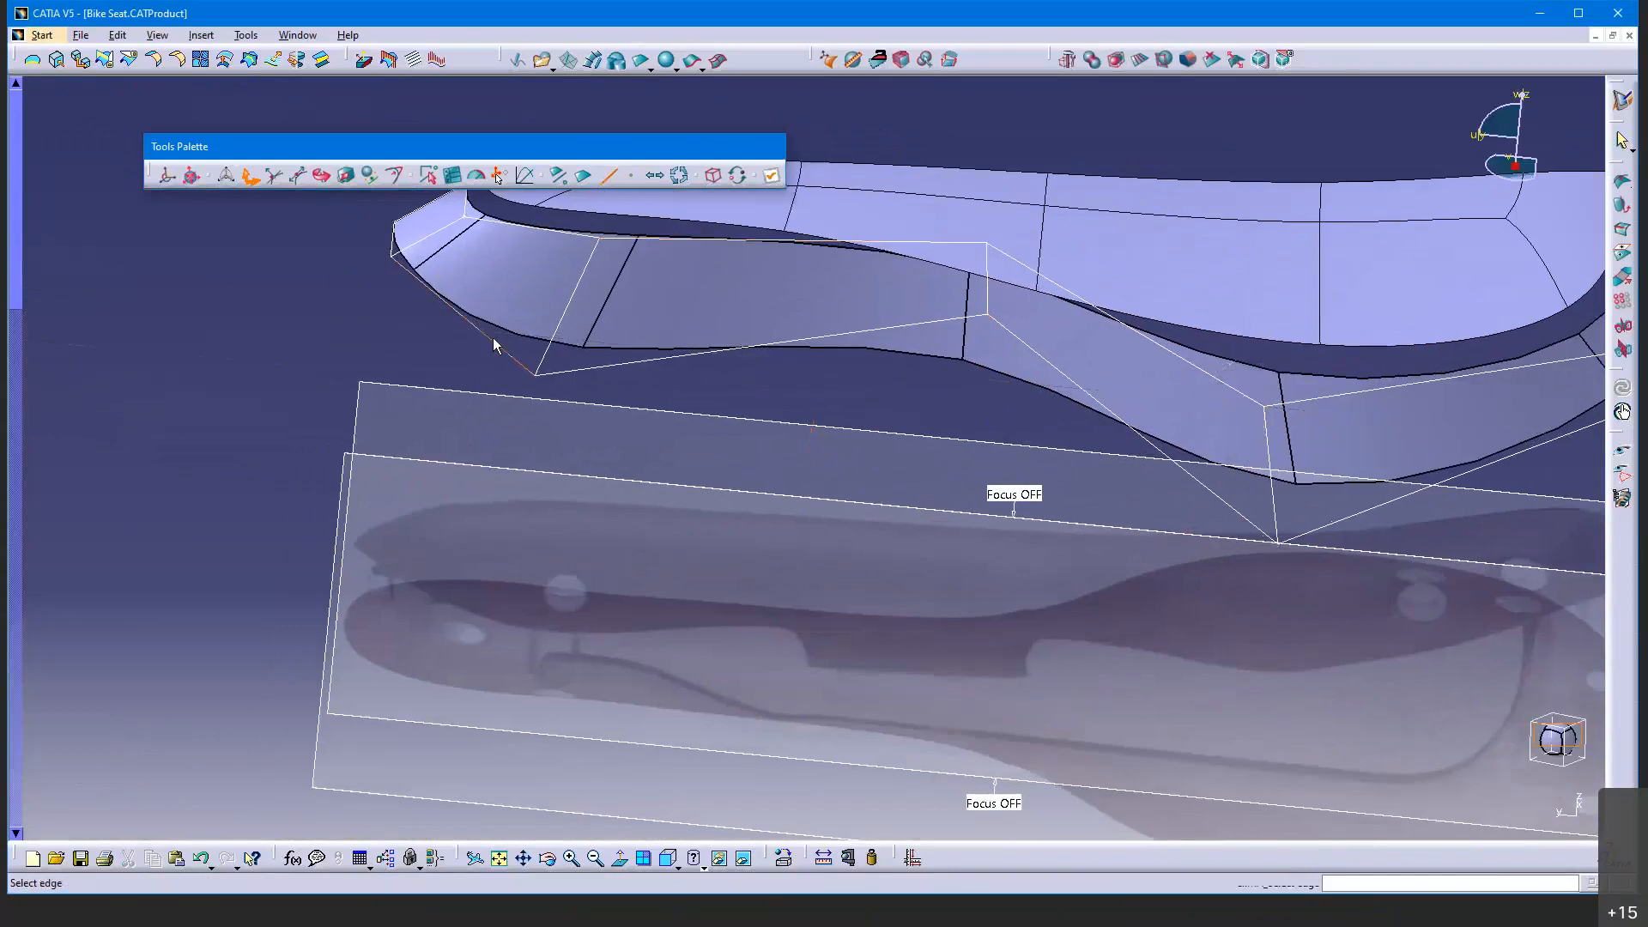
left_click(562, 316)
left_click_drag(534, 310, 686, 315)
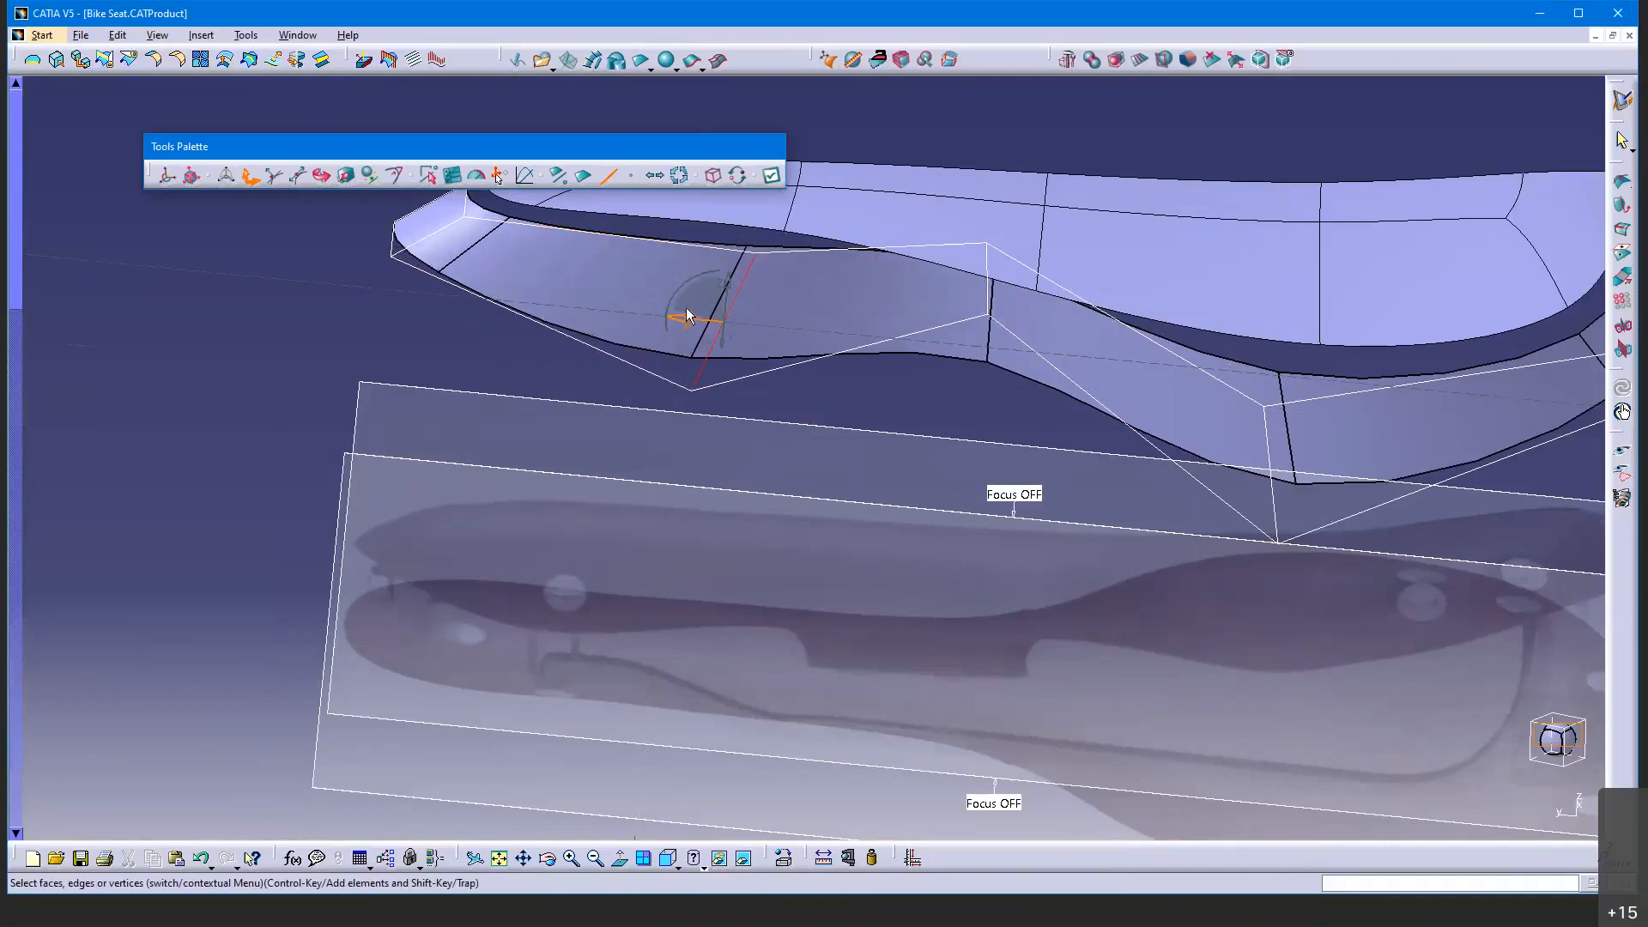
Slide the side band's middle cross edge slightly toward the rear
left_click(987, 282)
left_click_drag(942, 284, 997, 285)
middle_click_drag(1085, 344, 780, 281)
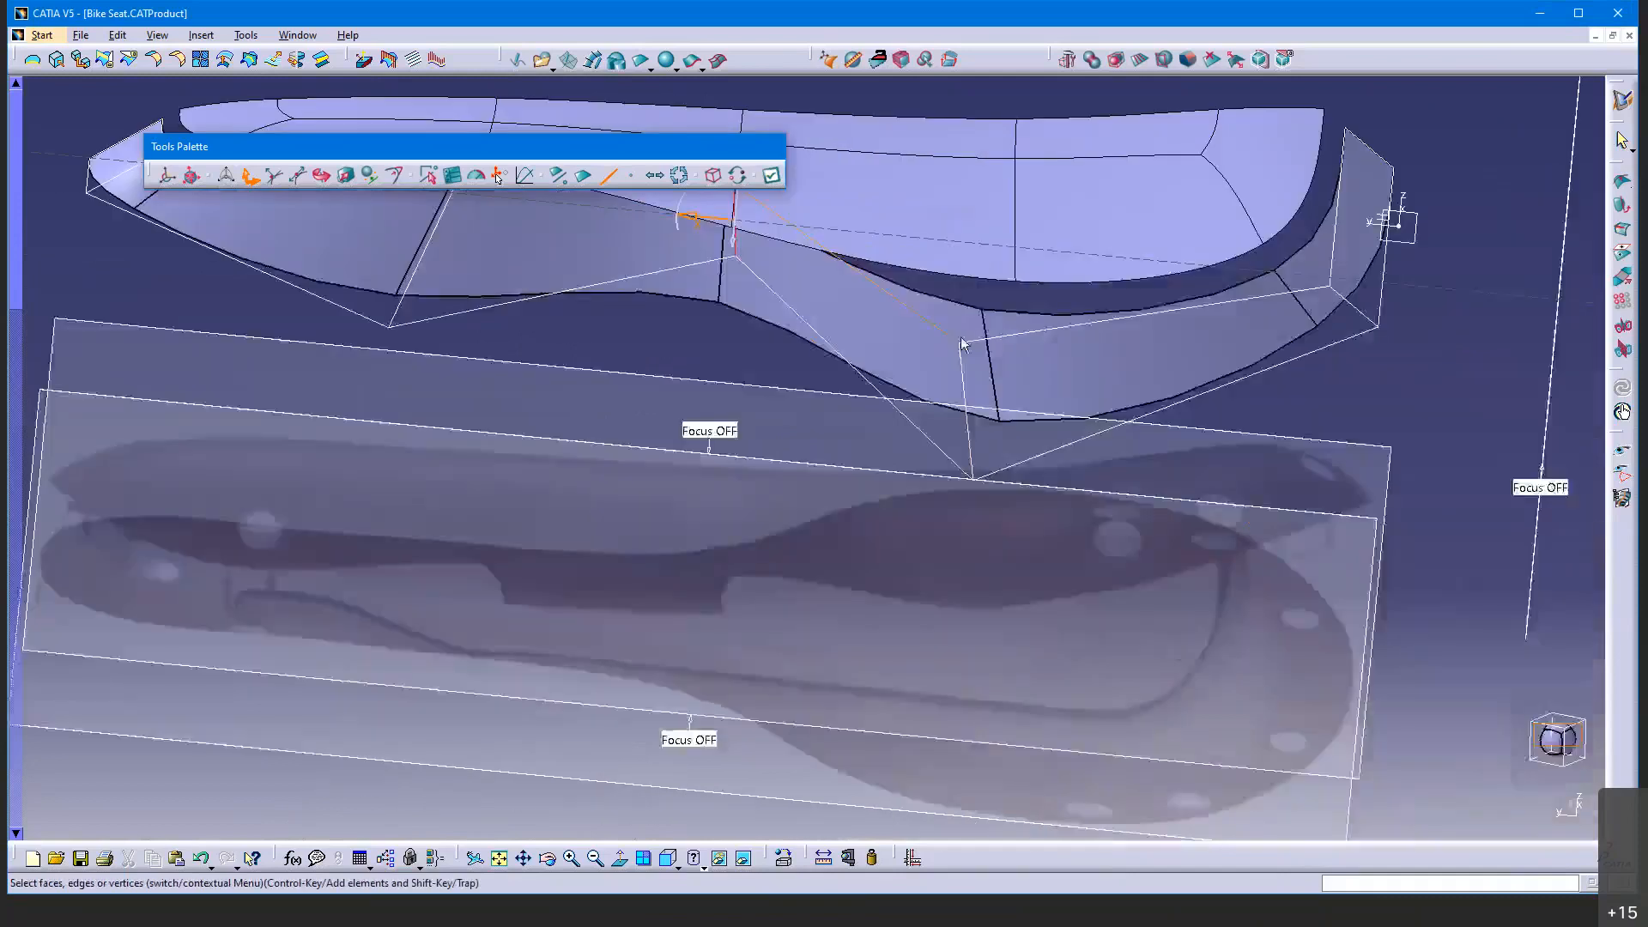
Slide the side band's rear cross edge toward the rear and move it slightly outward in the top view
left_click(966, 386)
left_click_drag(919, 412, 964, 416)
left_click(678, 867)
left_click(700, 836)
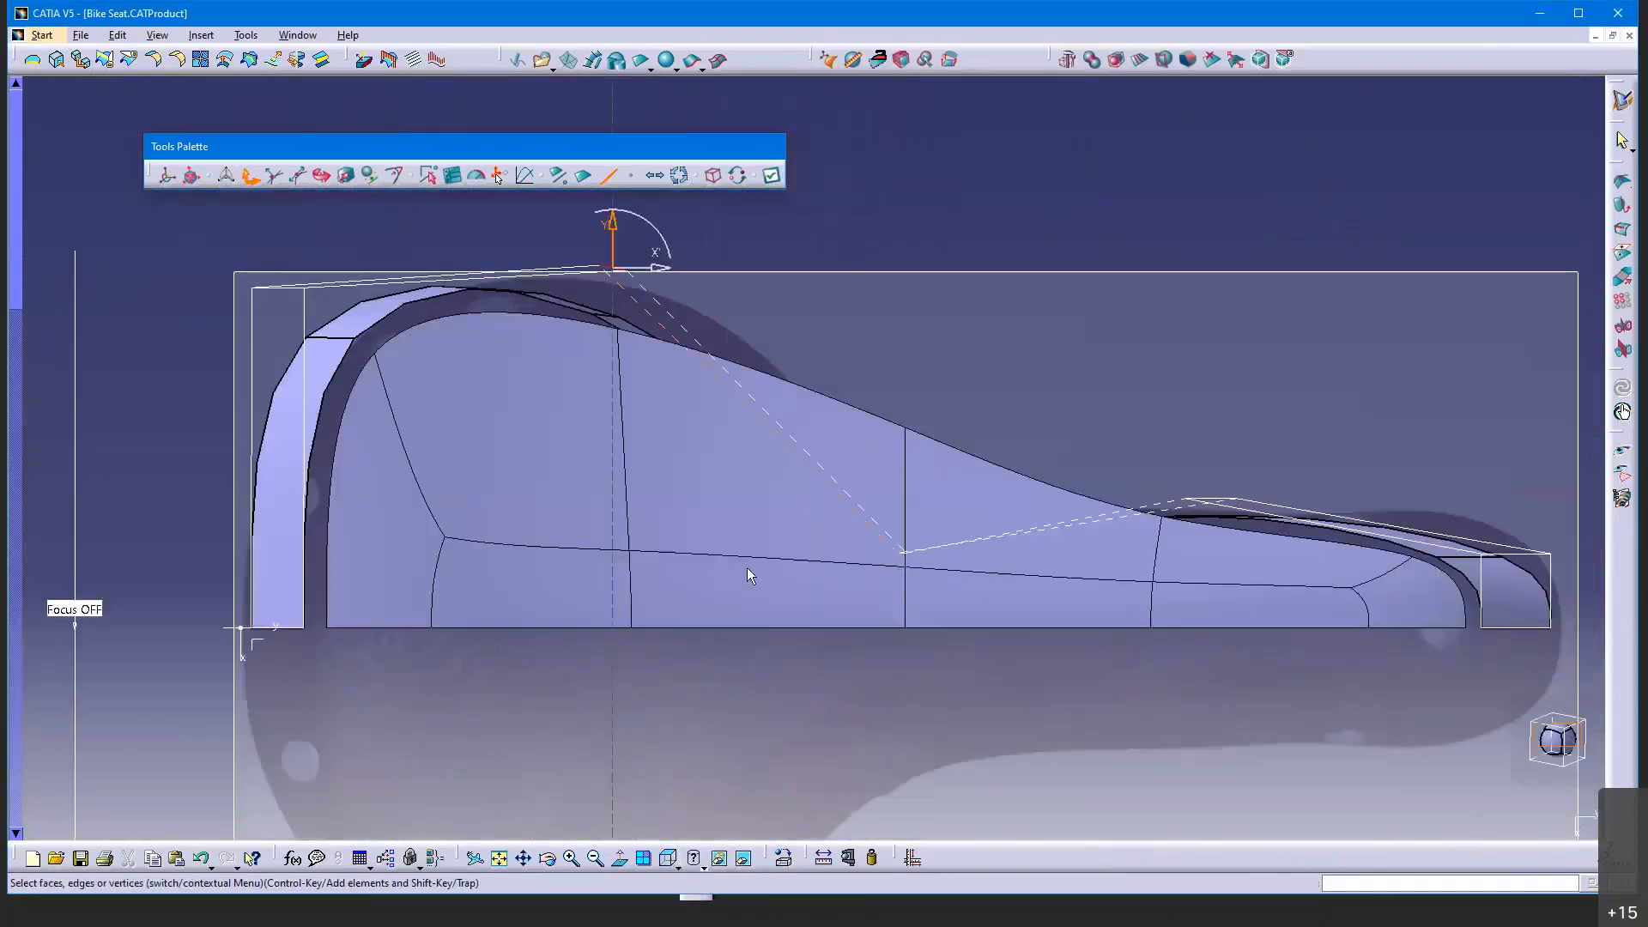
middle_click_drag(766, 586, 853, 611)
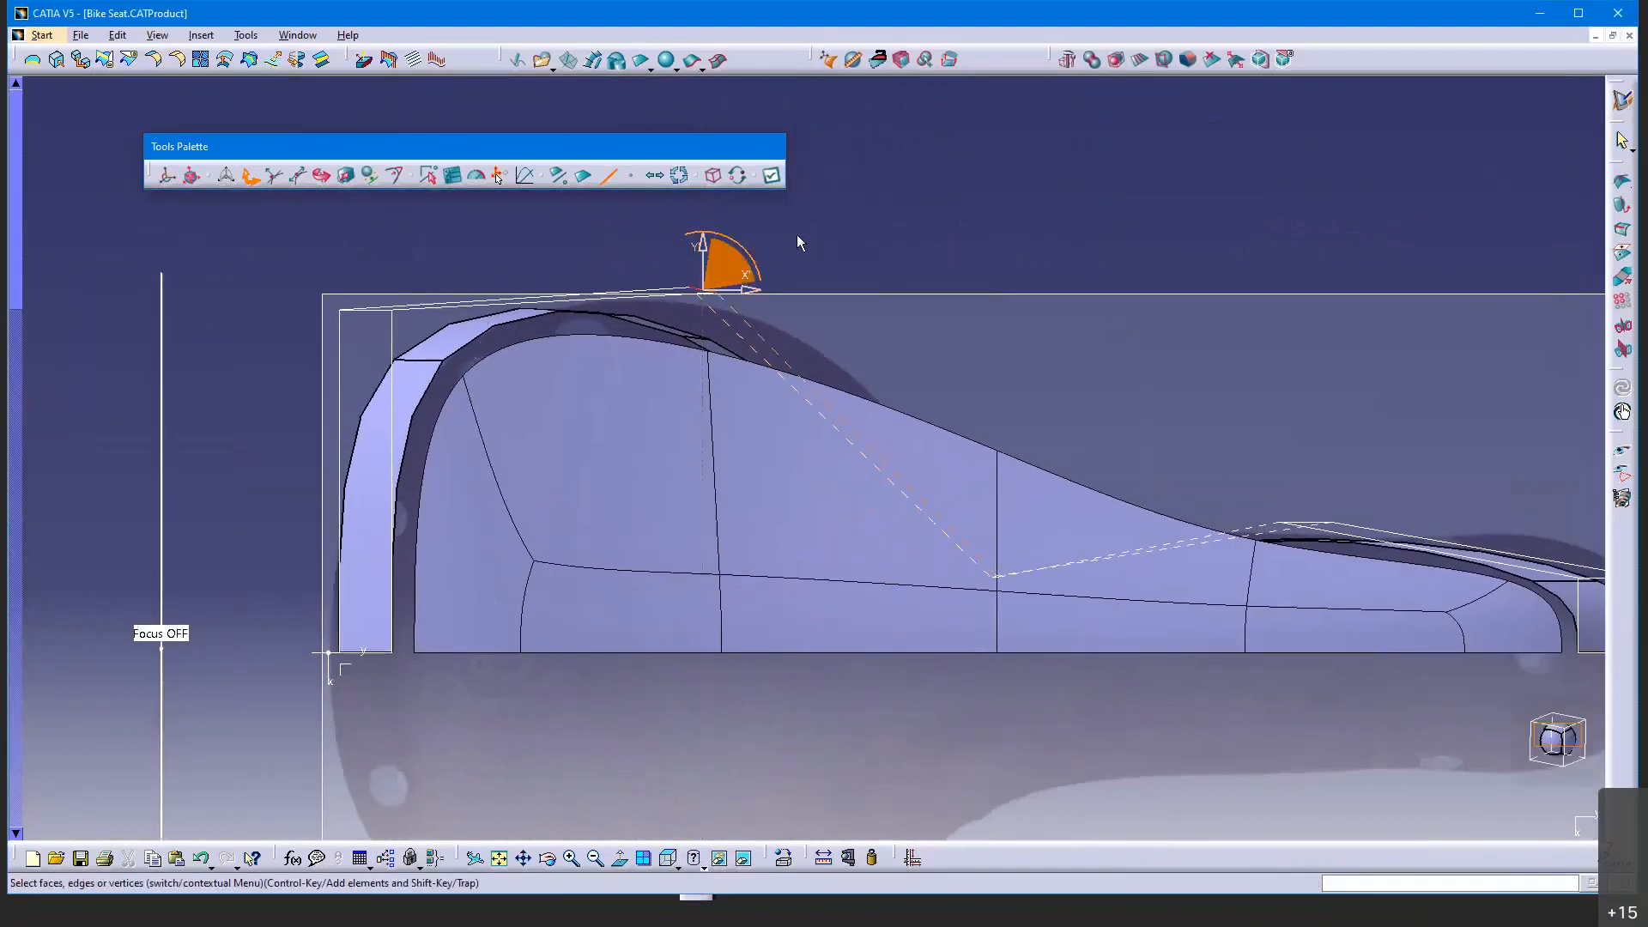
left_click_drag(797, 236, 654, 321)
left_click_drag(703, 266, 704, 254)
Move the side band's middle cross edge and its nose edge outward, and finish editing with the modifications applied
left_click_drag(951, 601, 1001, 482)
middle_click_drag(1081, 535, 838, 515)
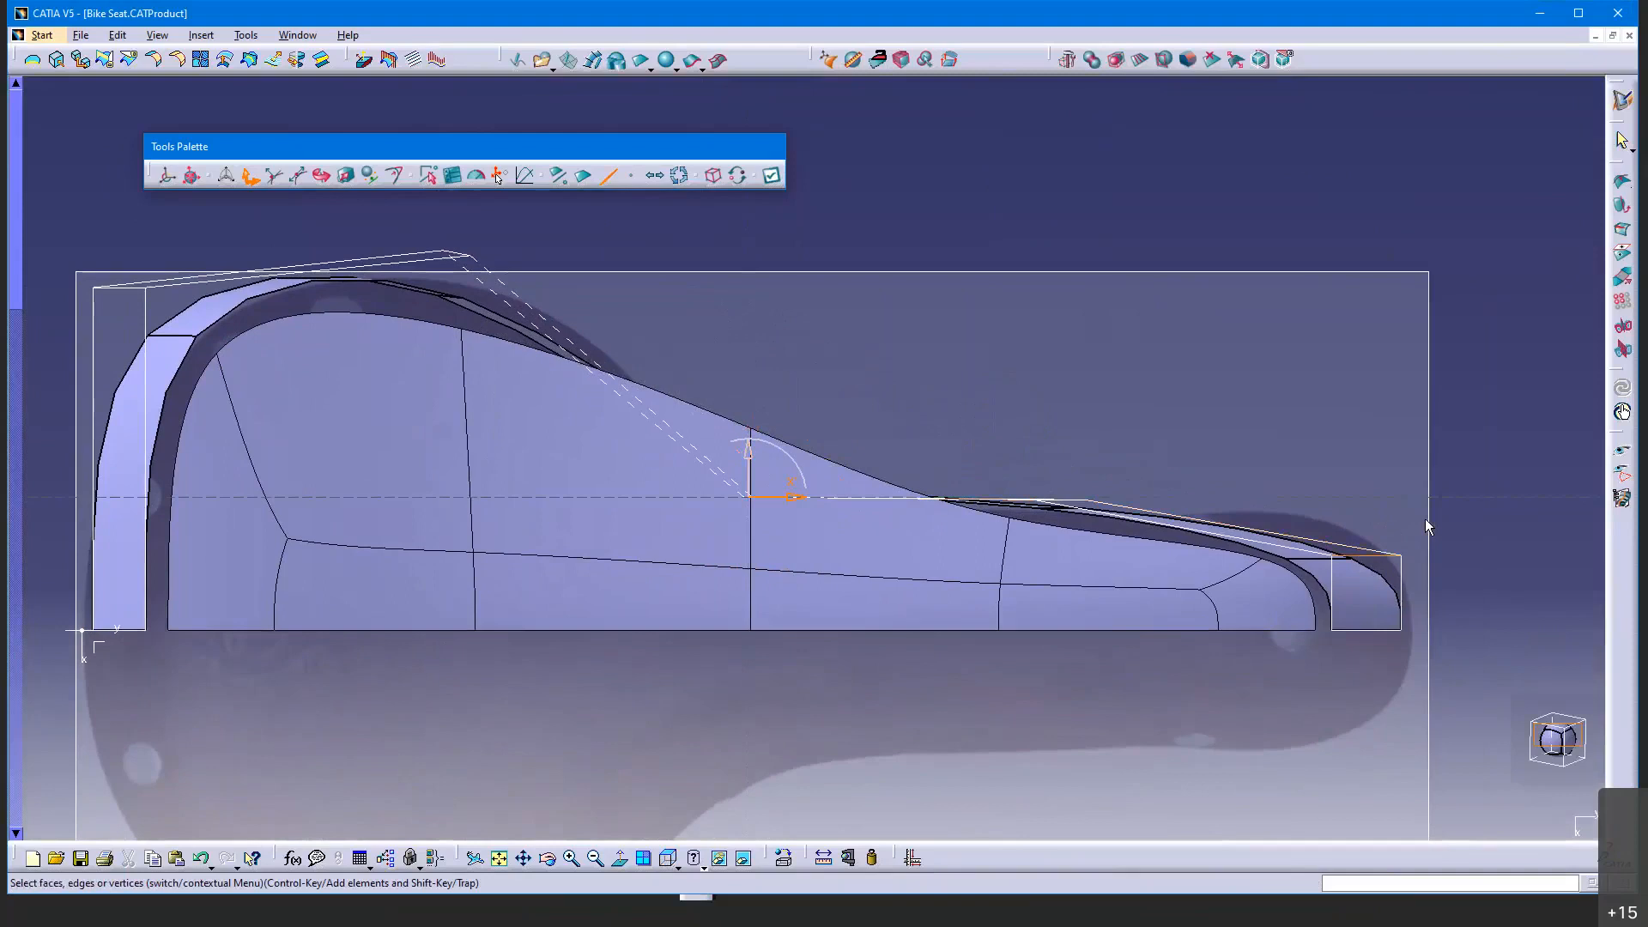
left_click(1362, 549)
left_click_drag(1362, 550, 1368, 508)
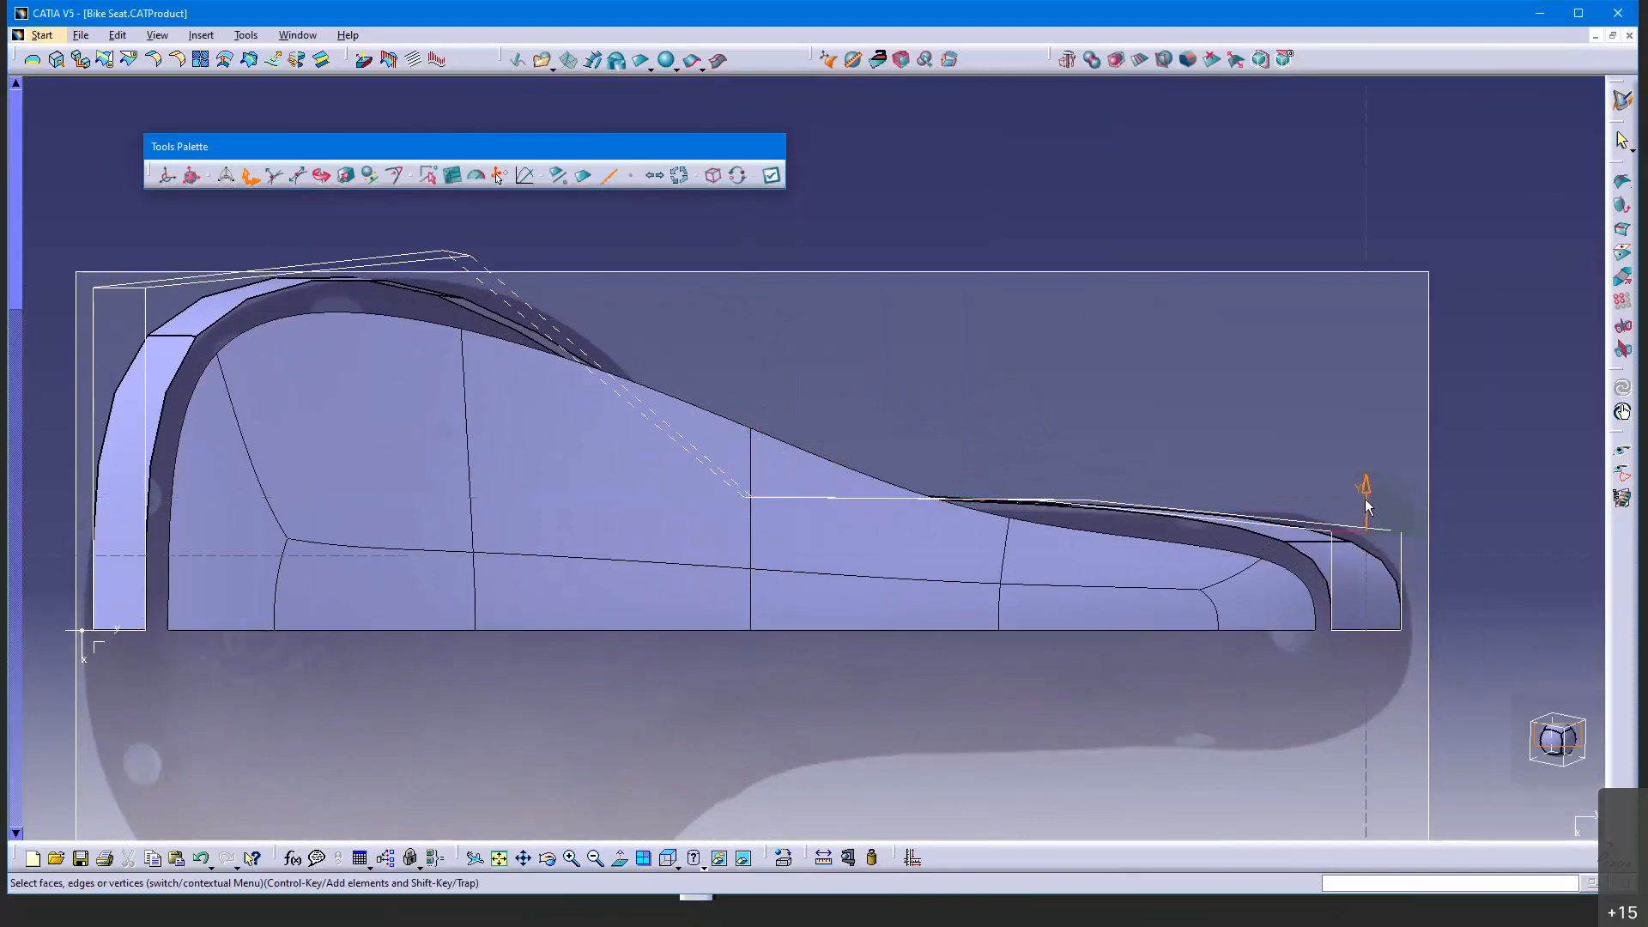
left_click(1622, 142)
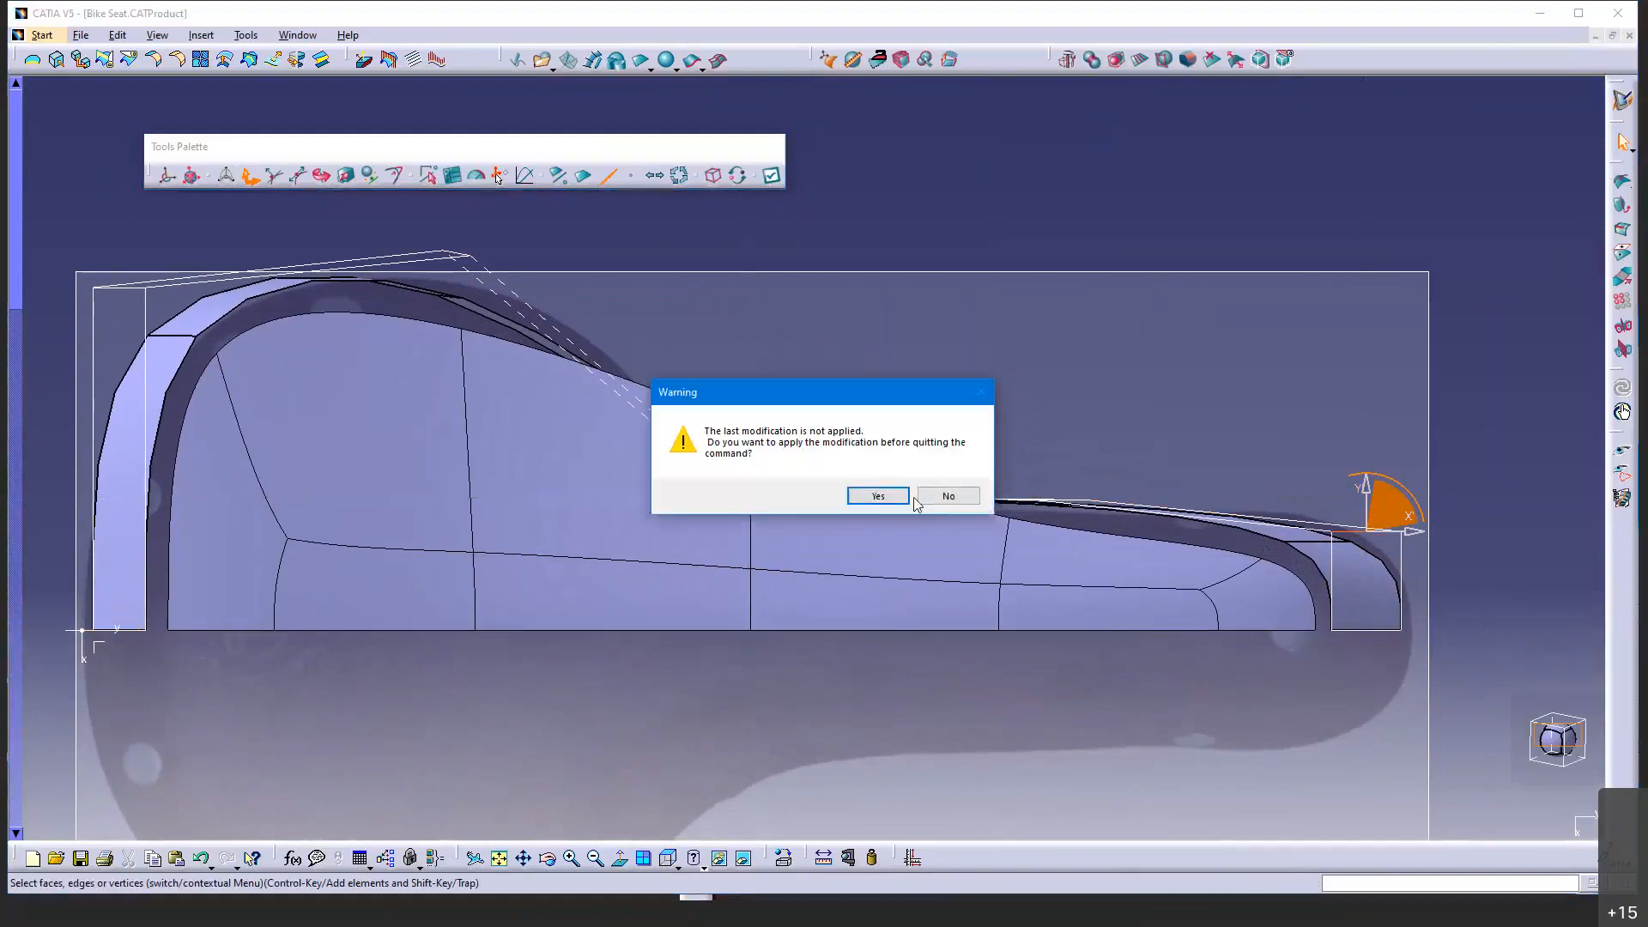
left_click(894, 495)
Edit the top surface in vertex selection and pull its middle outer vertex inward to follow the side band's waist
left_click(863, 562)
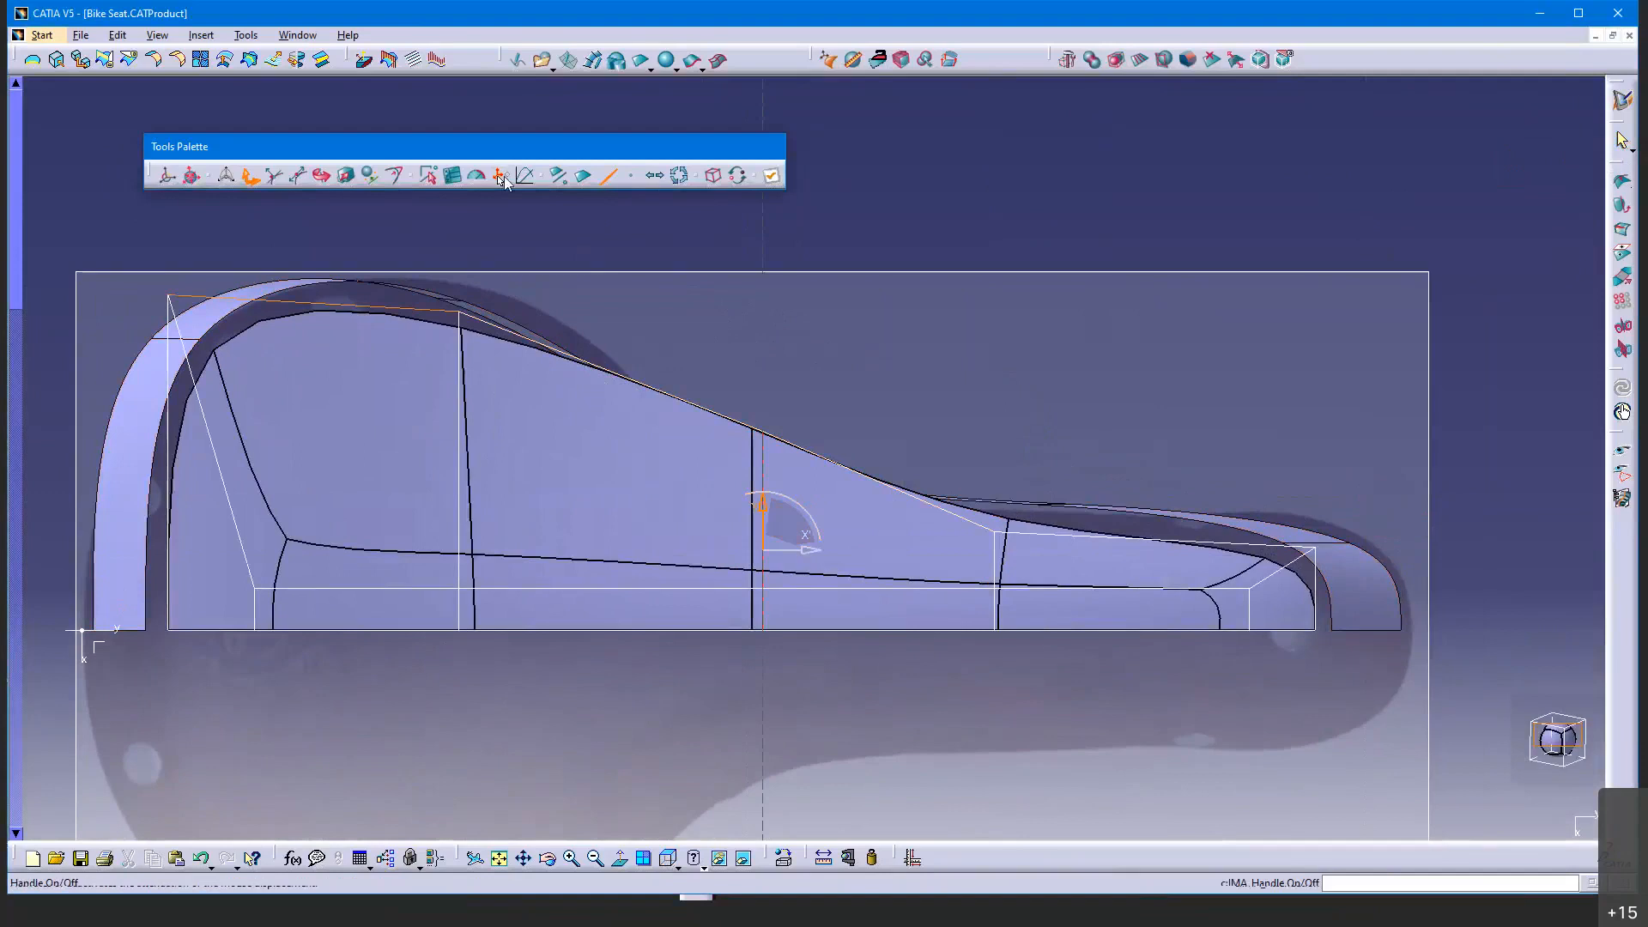
left_click(624, 176)
left_click_drag(733, 347, 809, 495)
left_click_drag(762, 382, 762, 476)
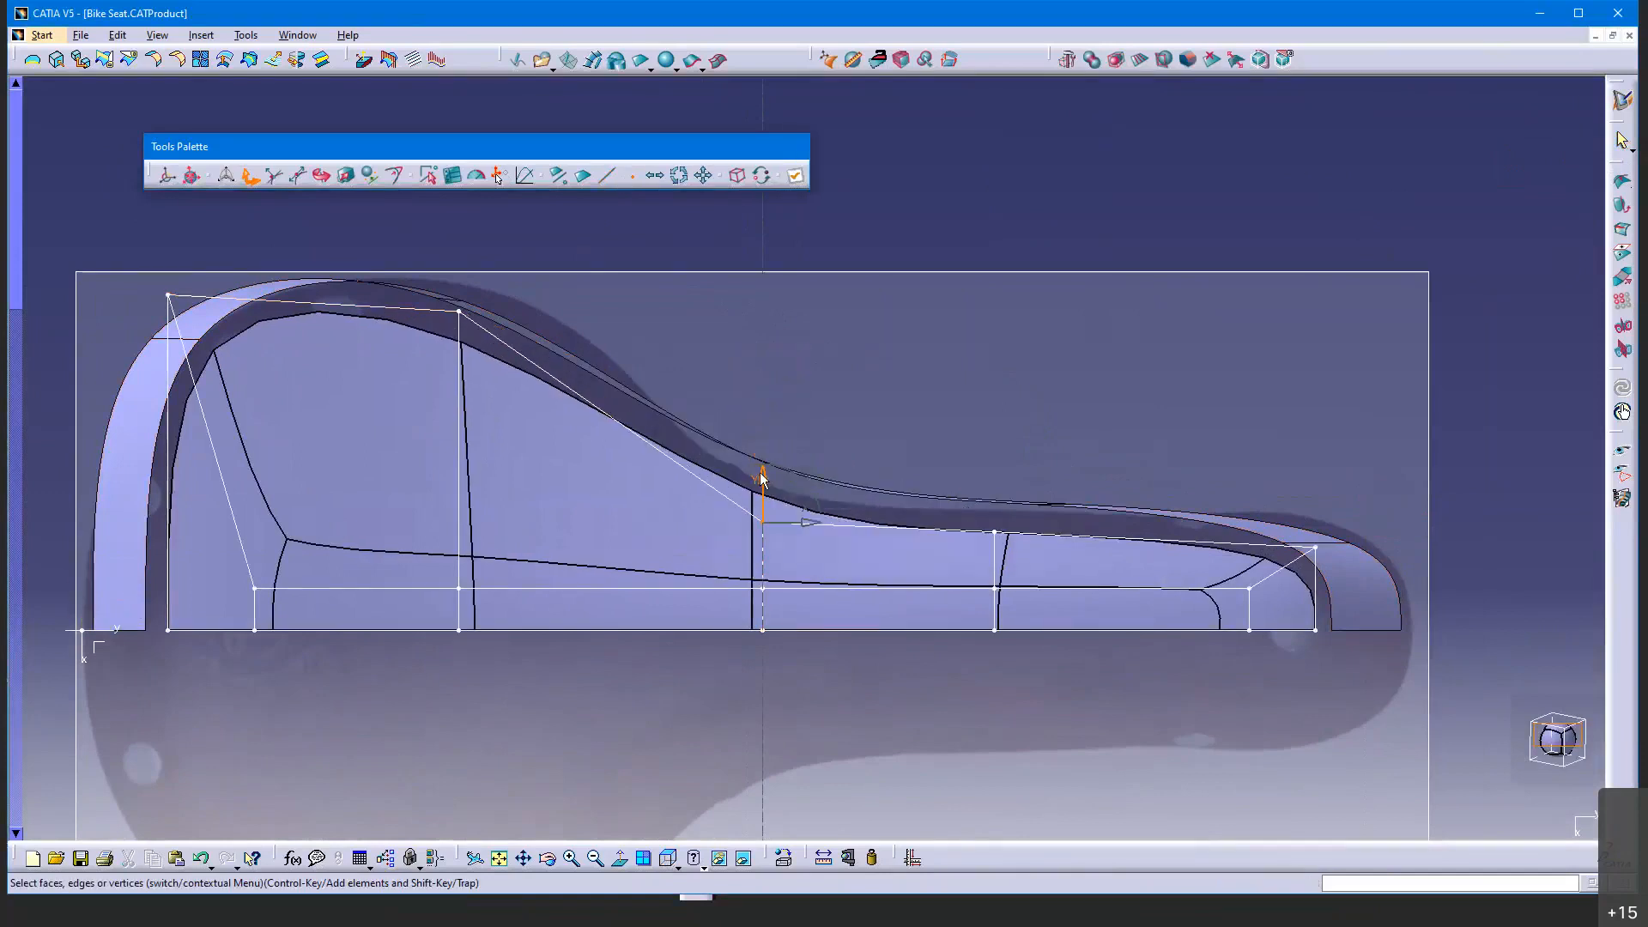
middle_click_drag(692, 345, 839, 416)
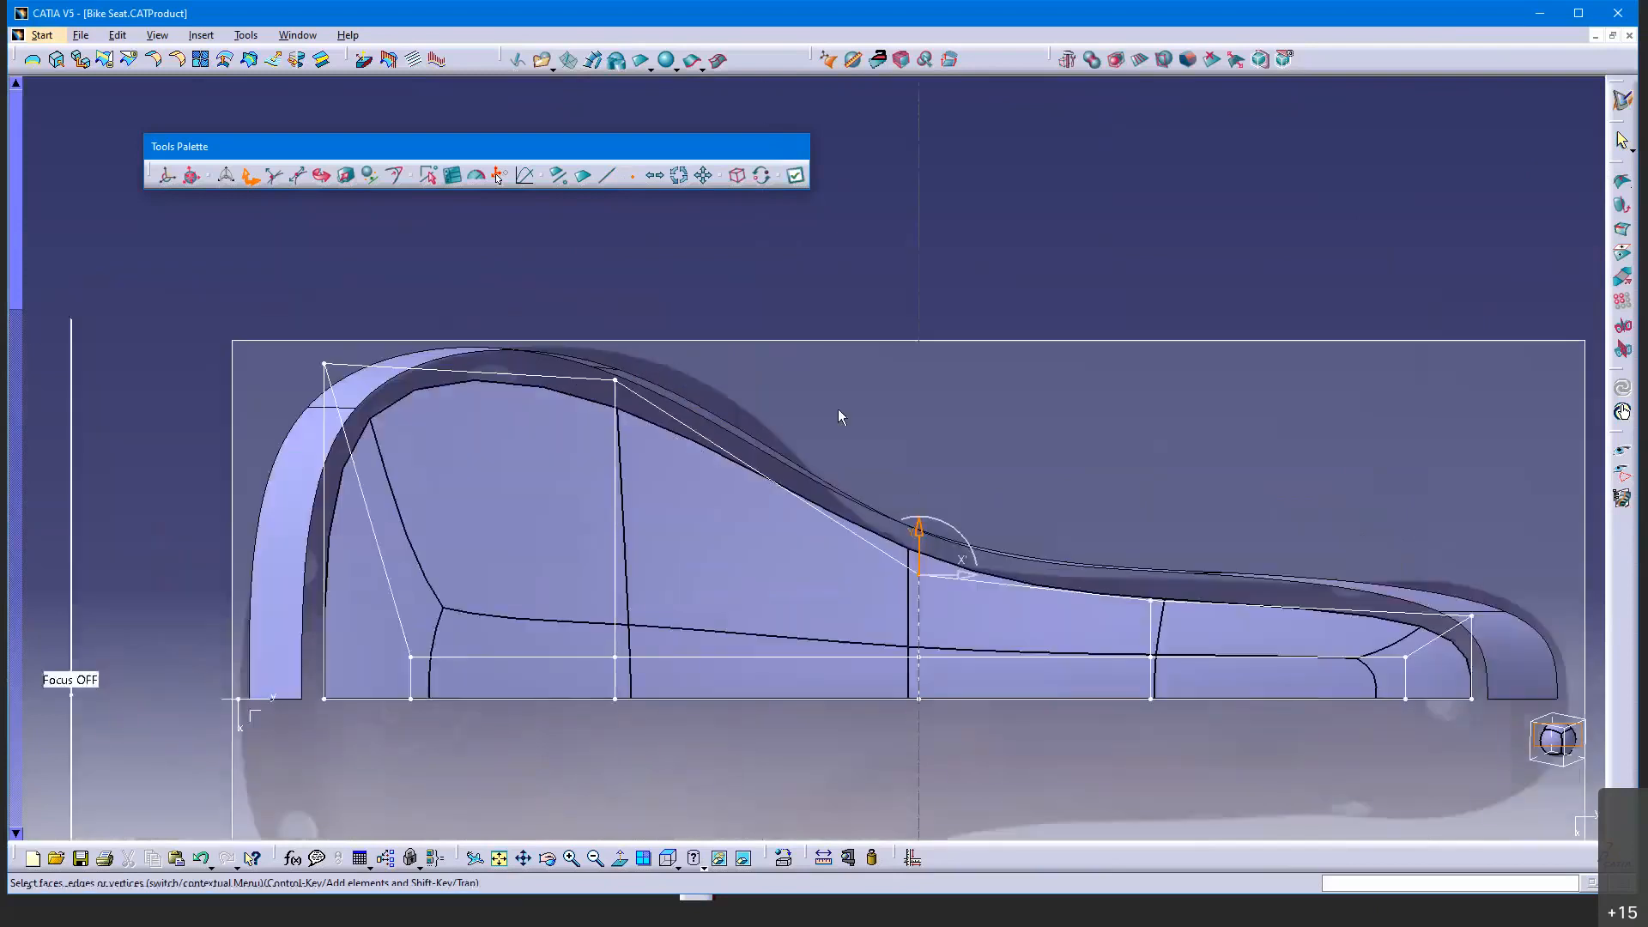
Move the top surface's rear outer vertex and the outer vertex behind the nose slightly outward
left_click(616, 377)
left_click_drag(617, 354, 615, 337)
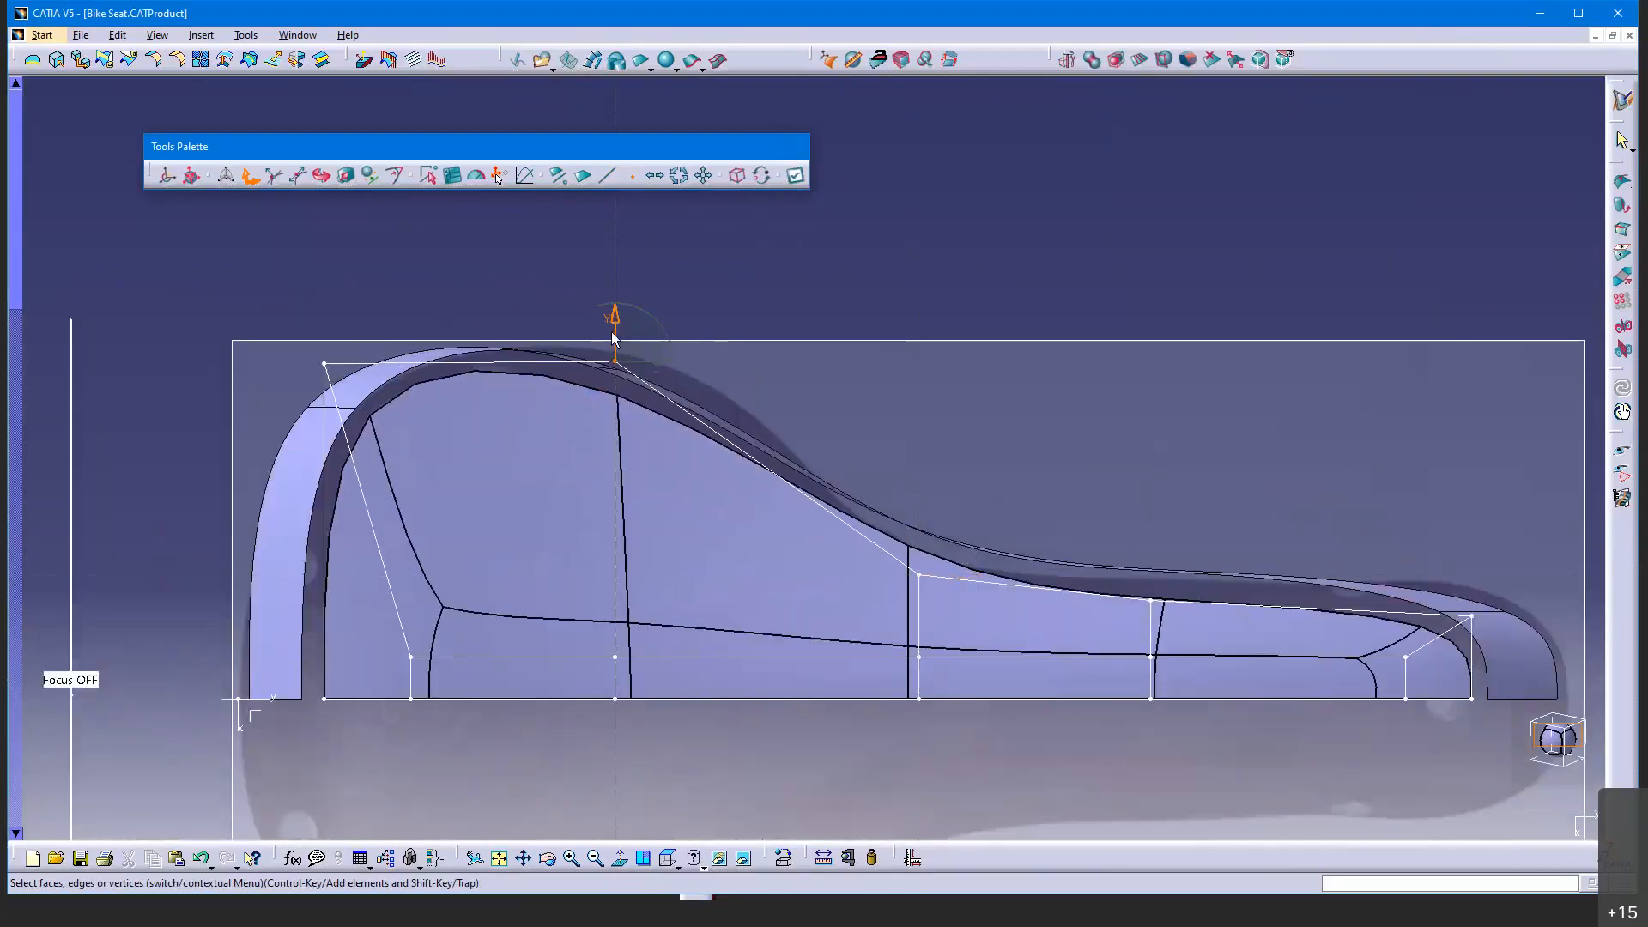
middle_click_drag(1159, 564, 993, 564)
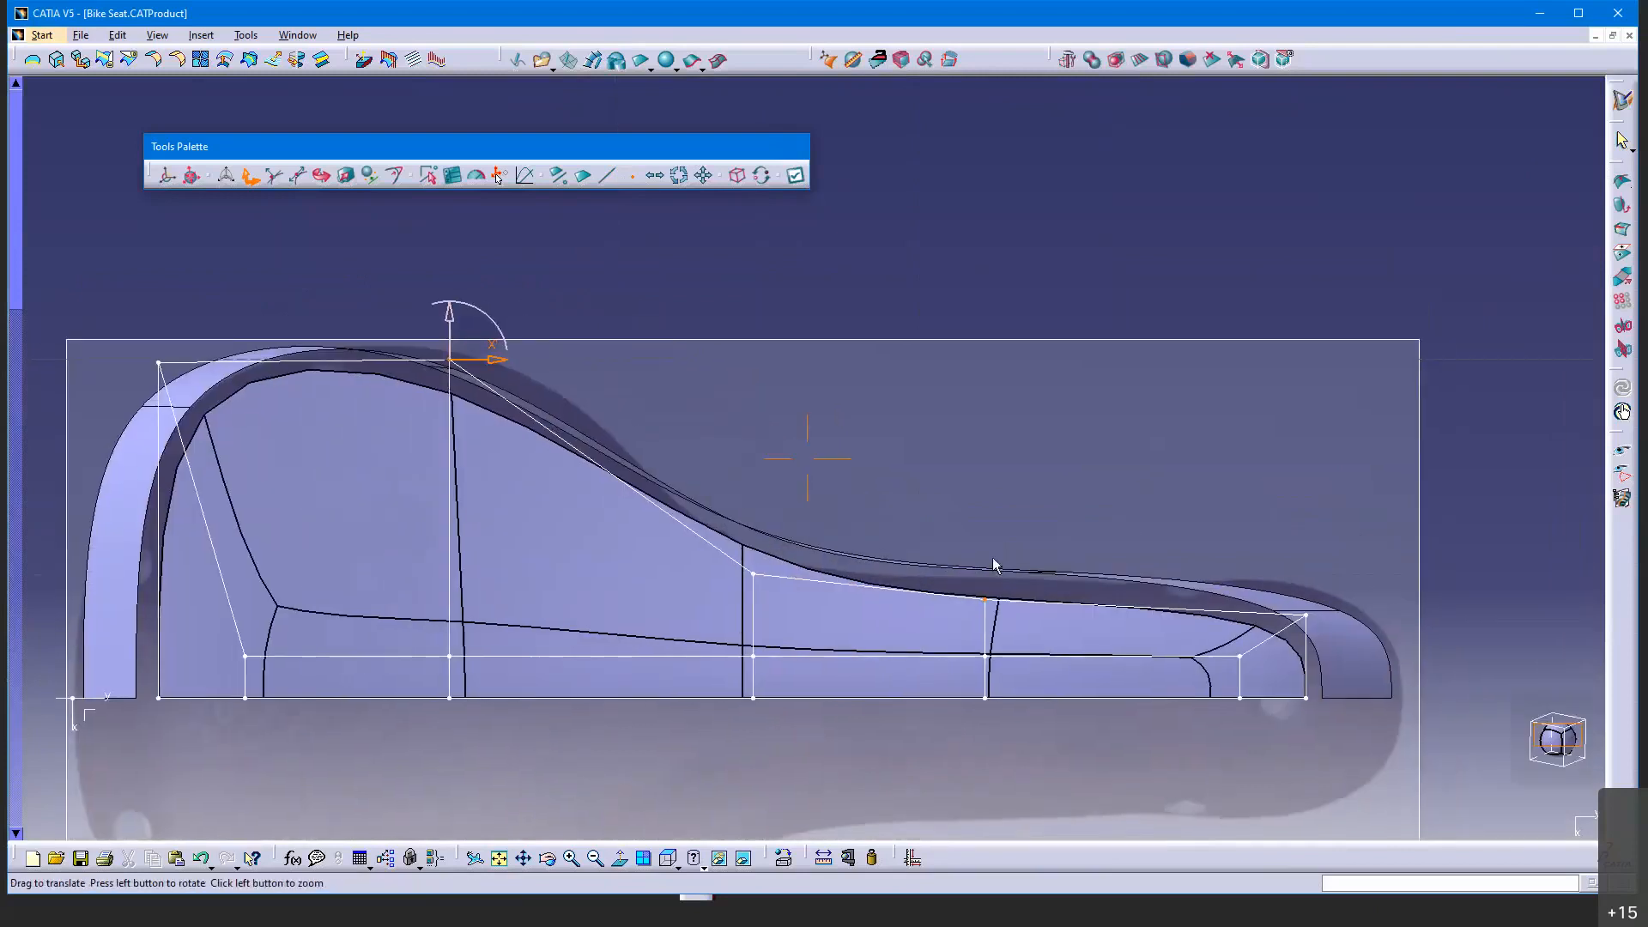
left_click(985, 598)
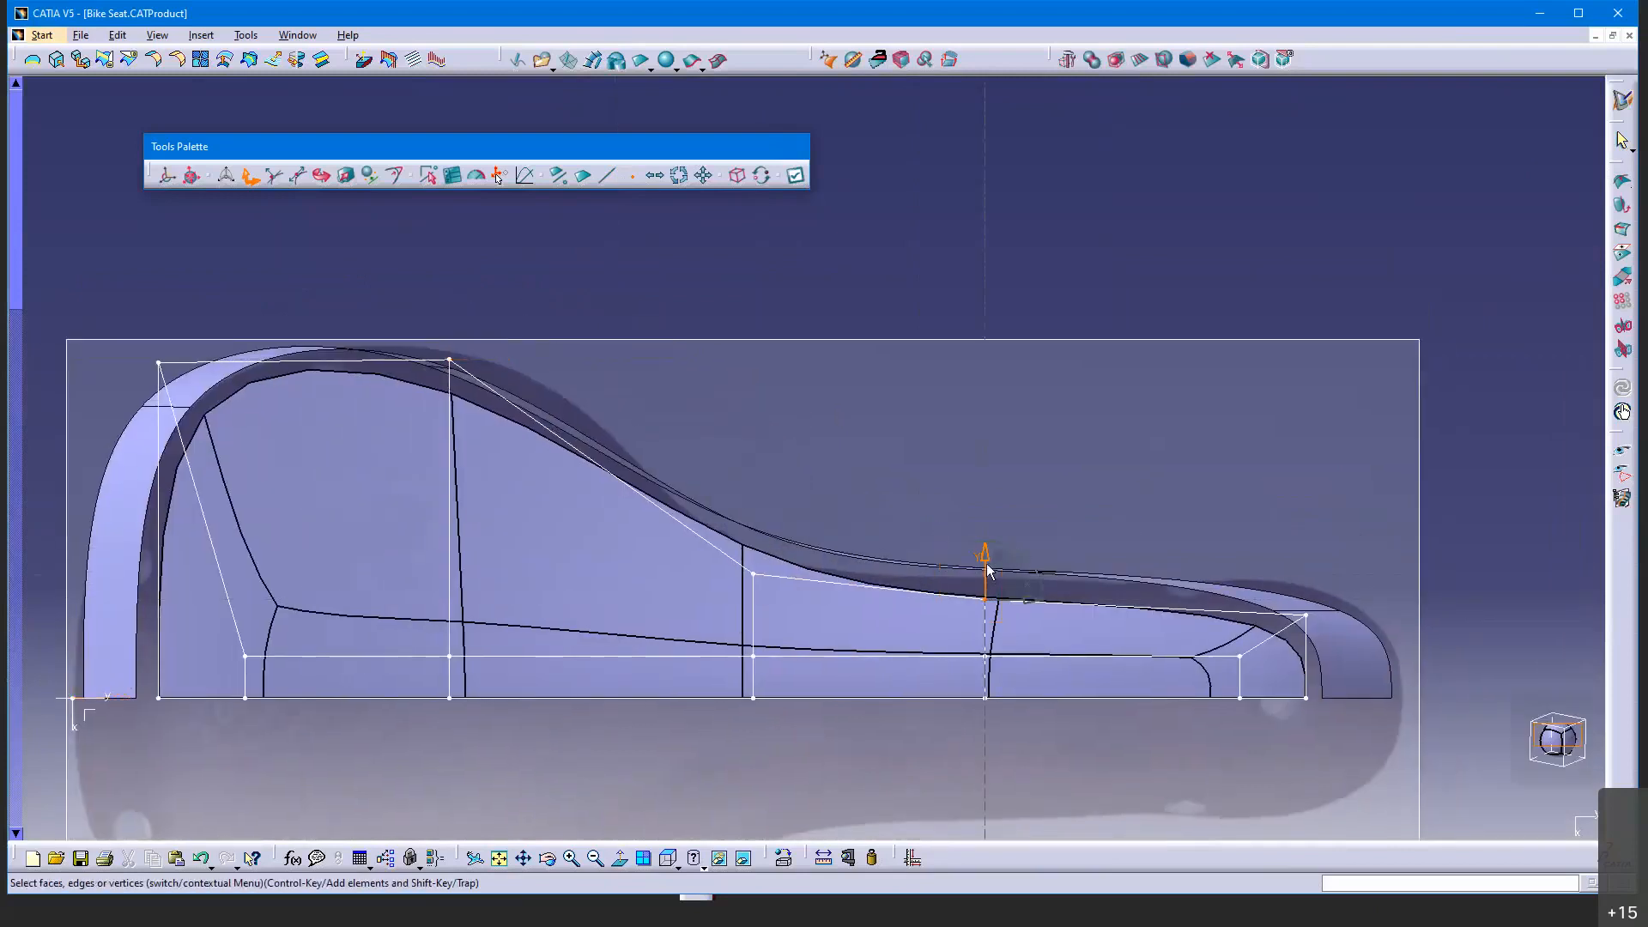
left_click_drag(987, 571, 986, 560)
Switch to edge selection and slightly raise the inner cross edges behind the nose and at the middle of the top surface
middle_click_drag(963, 702, 887, 661)
middle_click_drag(1020, 560, 786, 665)
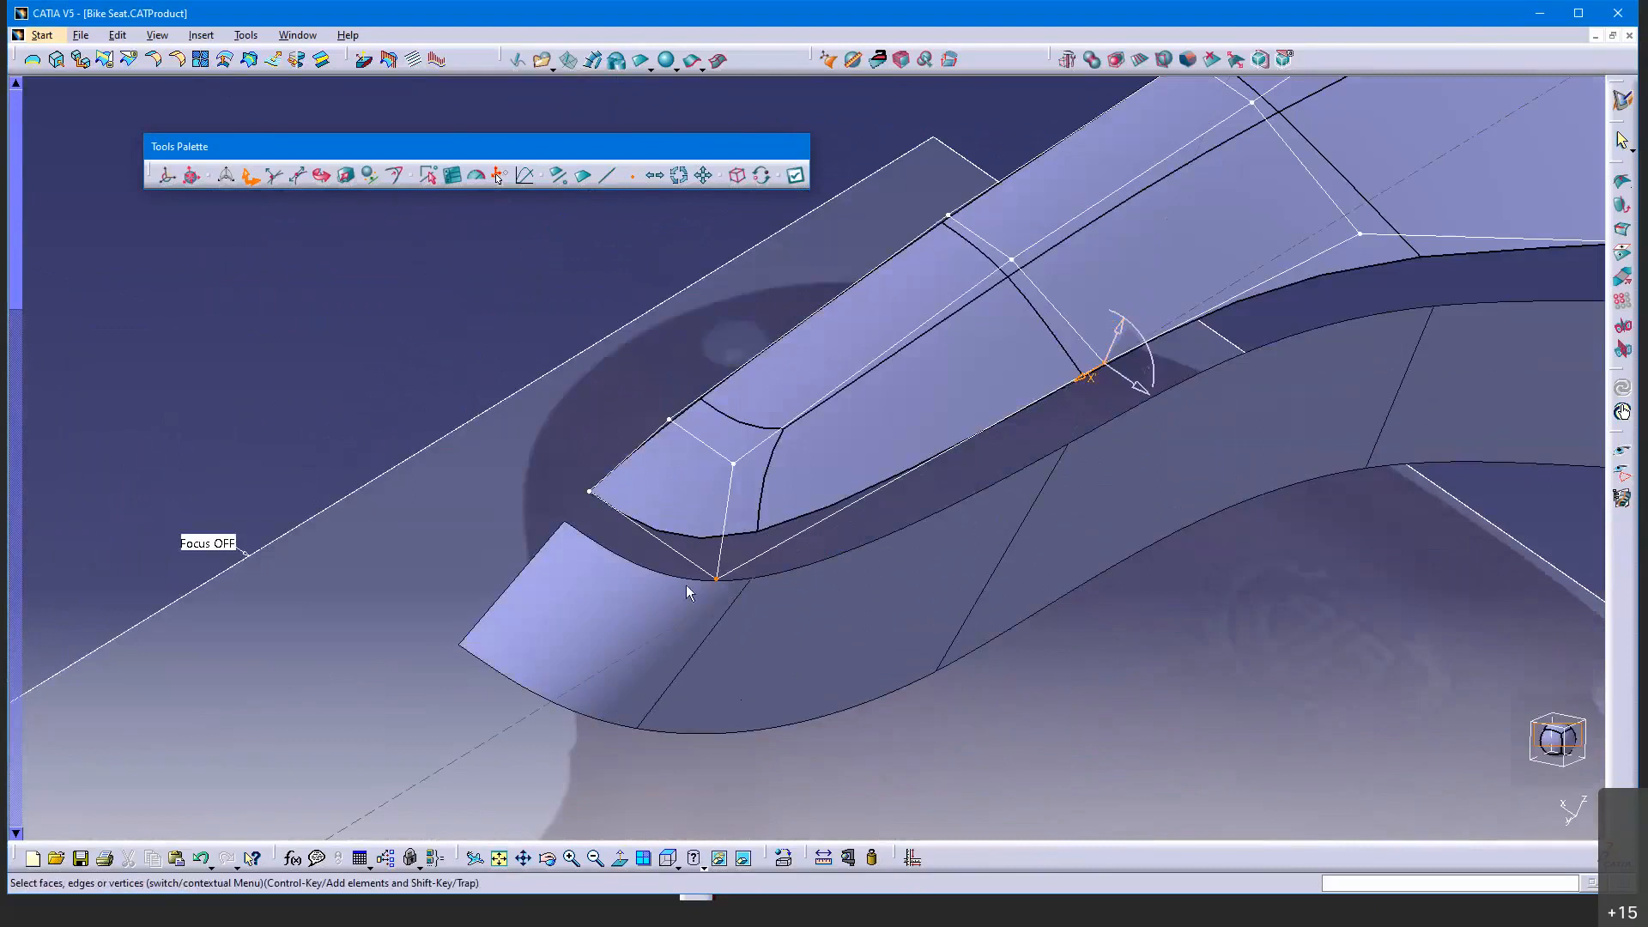
middle_click_drag(1187, 505, 1060, 525)
middle_click_drag(877, 593, 1083, 502)
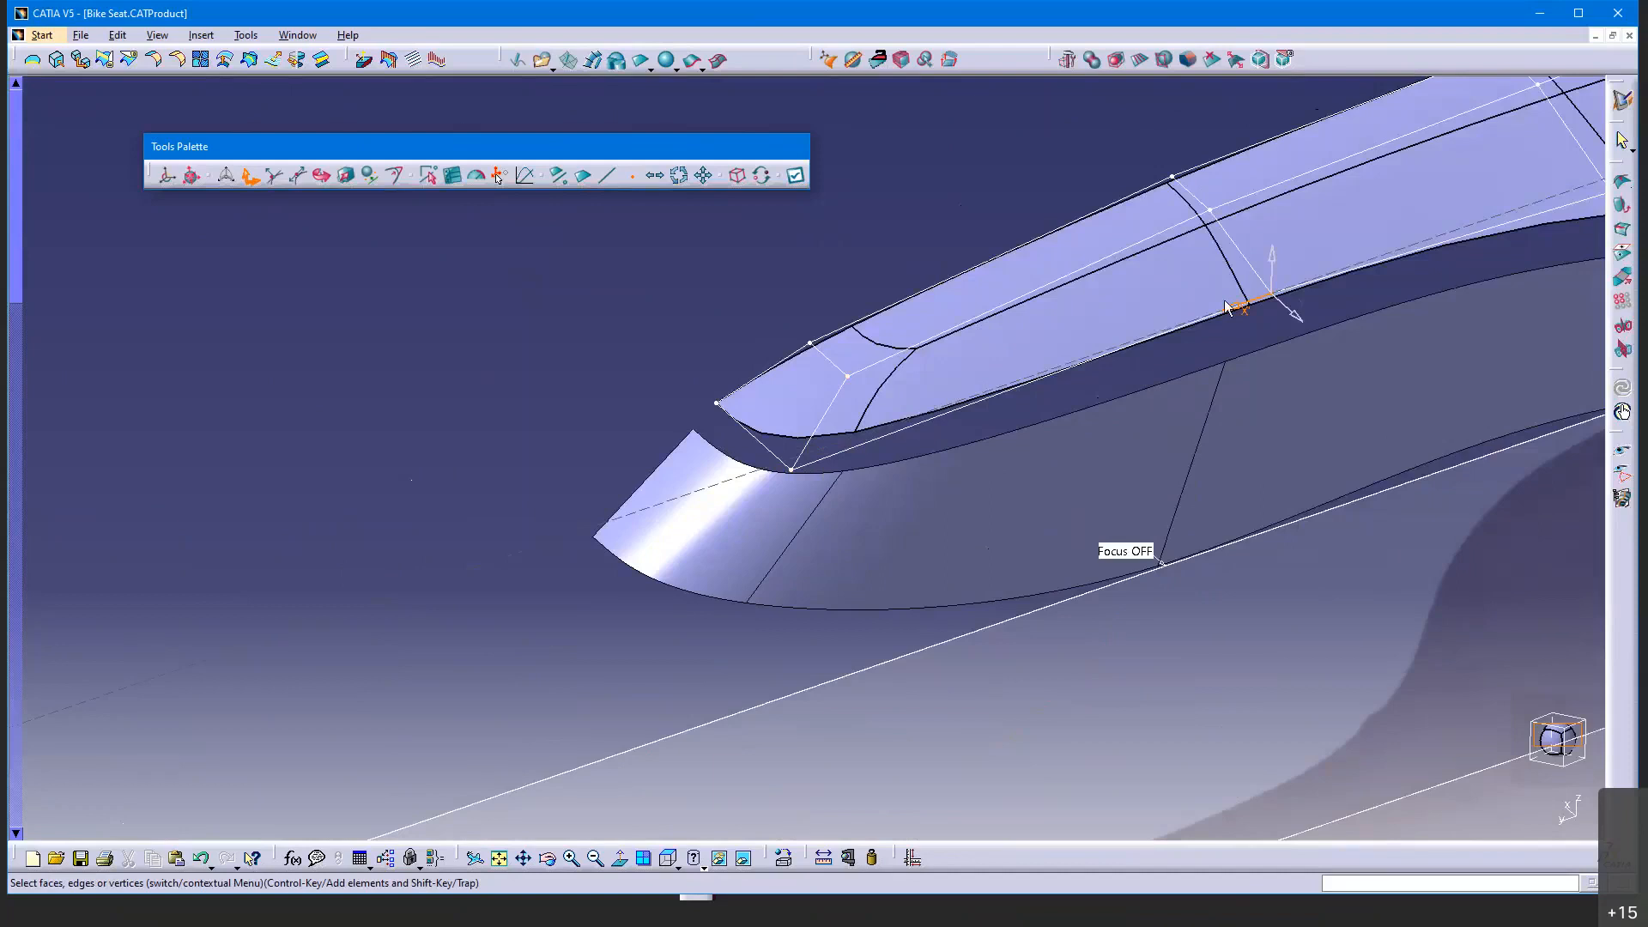
mouse_move(1321, 375)
middle_mouse_down()
mouse_move(533, 532)
mouse_move(550, 519)
mouse_move(633, 537)
mouse_move(523, 549)
mouse_move(724, 544)
mouse_move(1122, 430)
mouse_move(1088, 437)
mouse_move(1107, 489)
mouse_move(930, 576)
mouse_move(671, 496)
mouse_move(600, 541)
mouse_move(570, 527)
mouse_move(751, 536)
mouse_move(761, 556)
middle_mouse_up()
left_click(609, 177)
left_click(1089, 479)
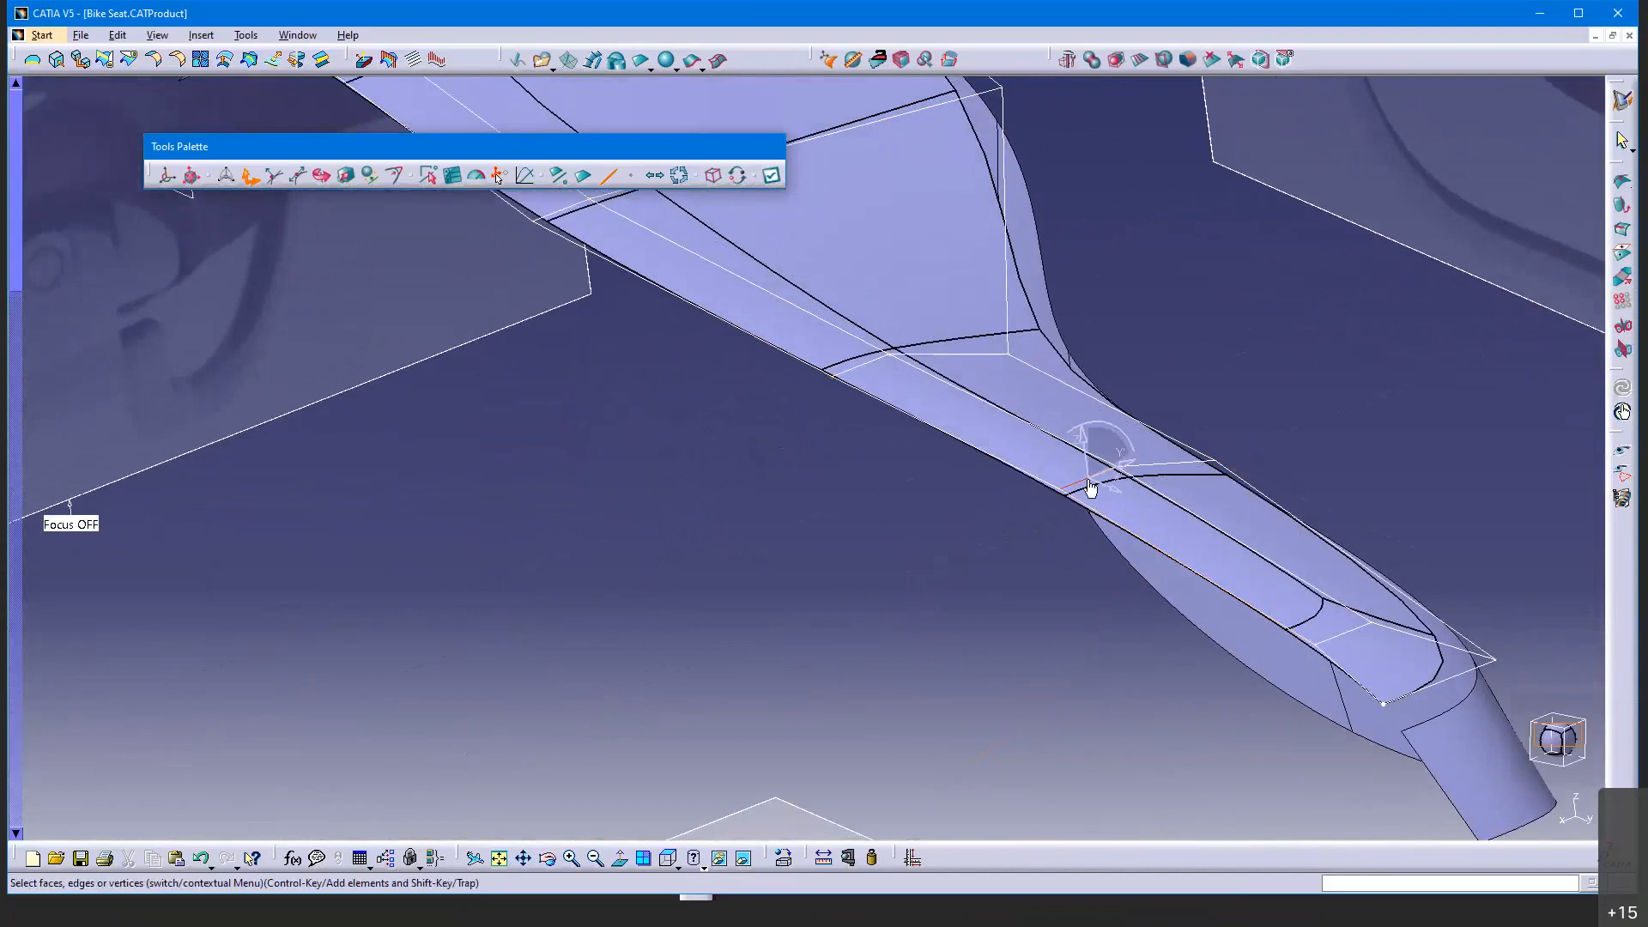
left_click_drag(1084, 451, 1083, 437)
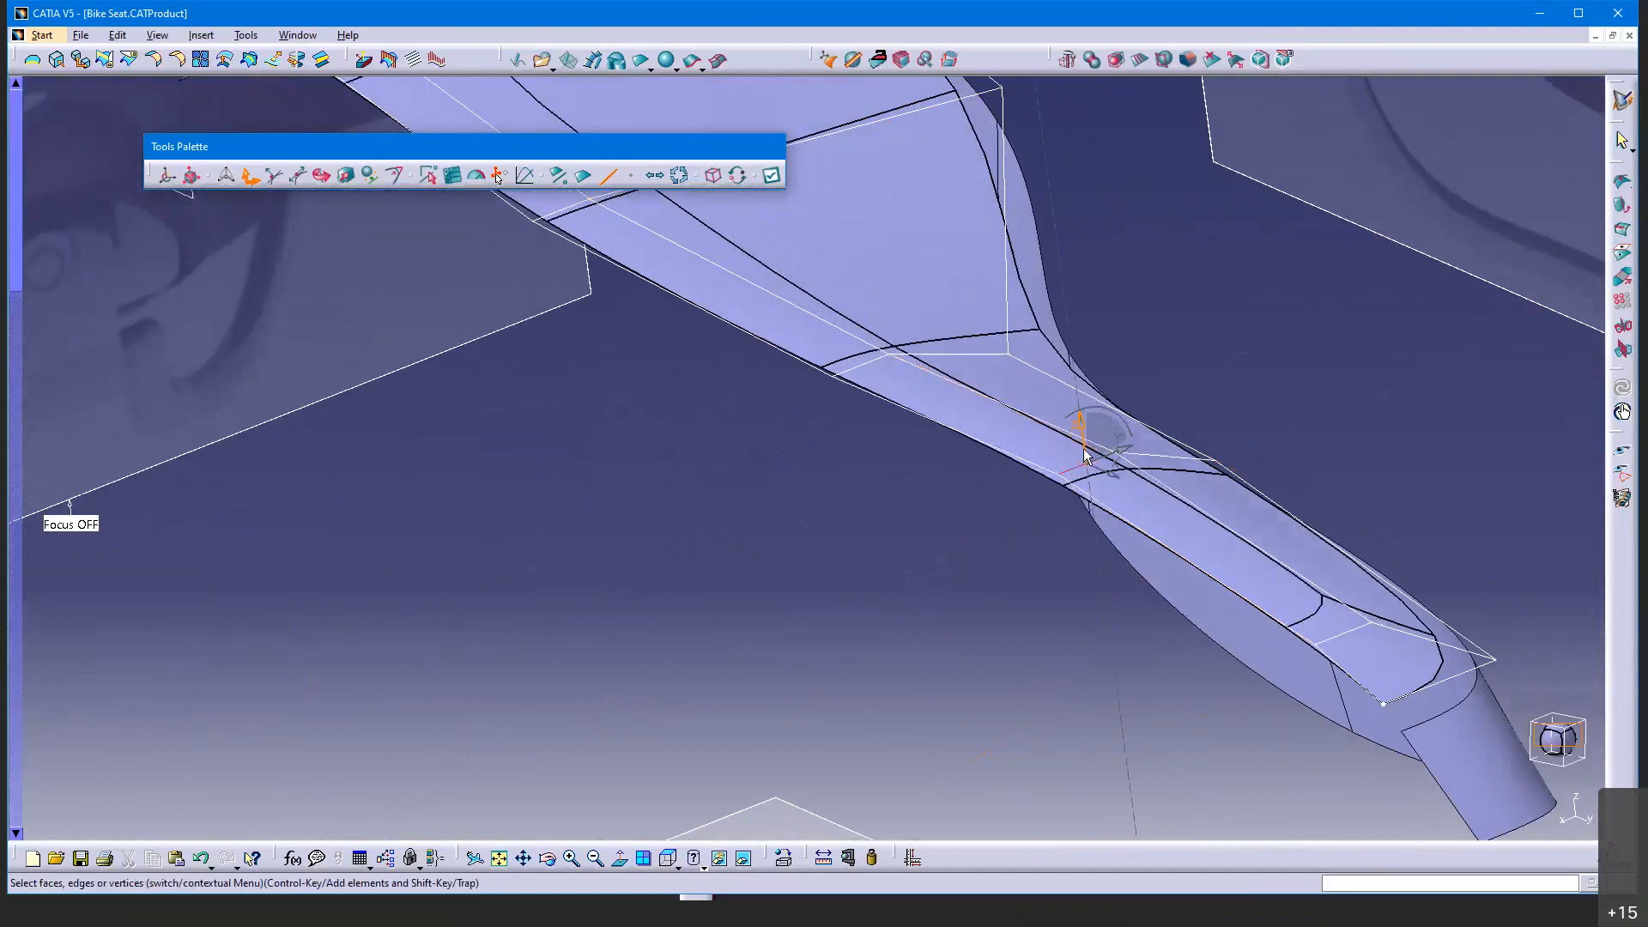
left_click(859, 352)
left_click_drag(854, 334, 853, 325)
Raise the top surface's inner cross edge at the widest part and the inner edge nearest the tail
middle_click_drag(794, 447, 1146, 708)
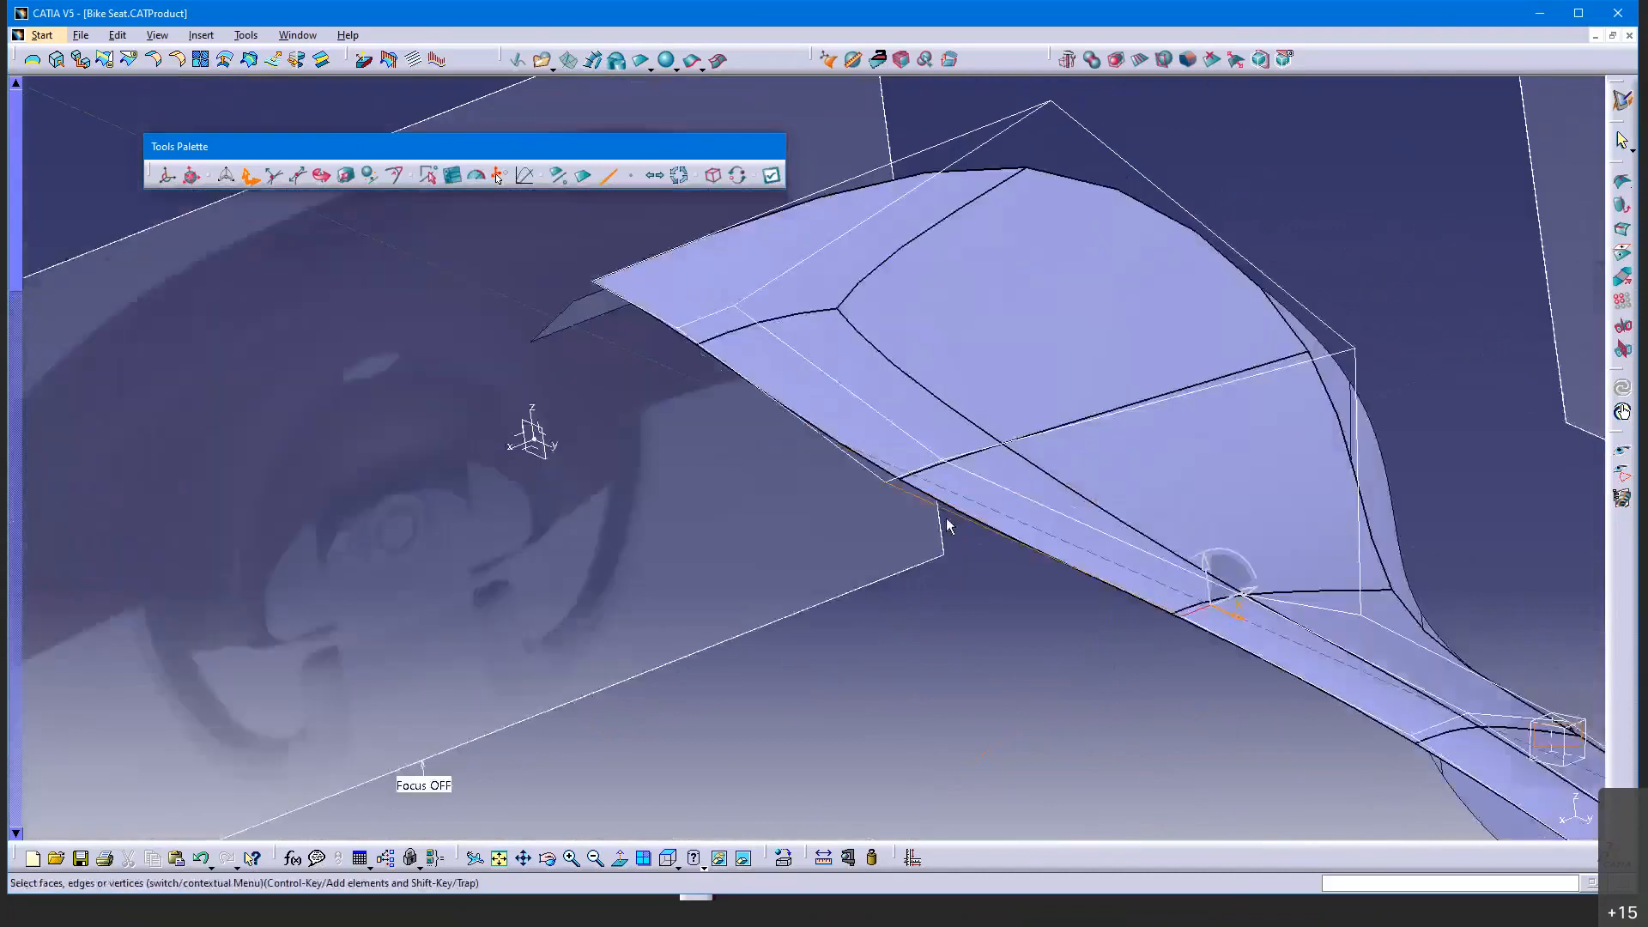
left_click(912, 453)
left_click_drag(911, 453, 912, 419)
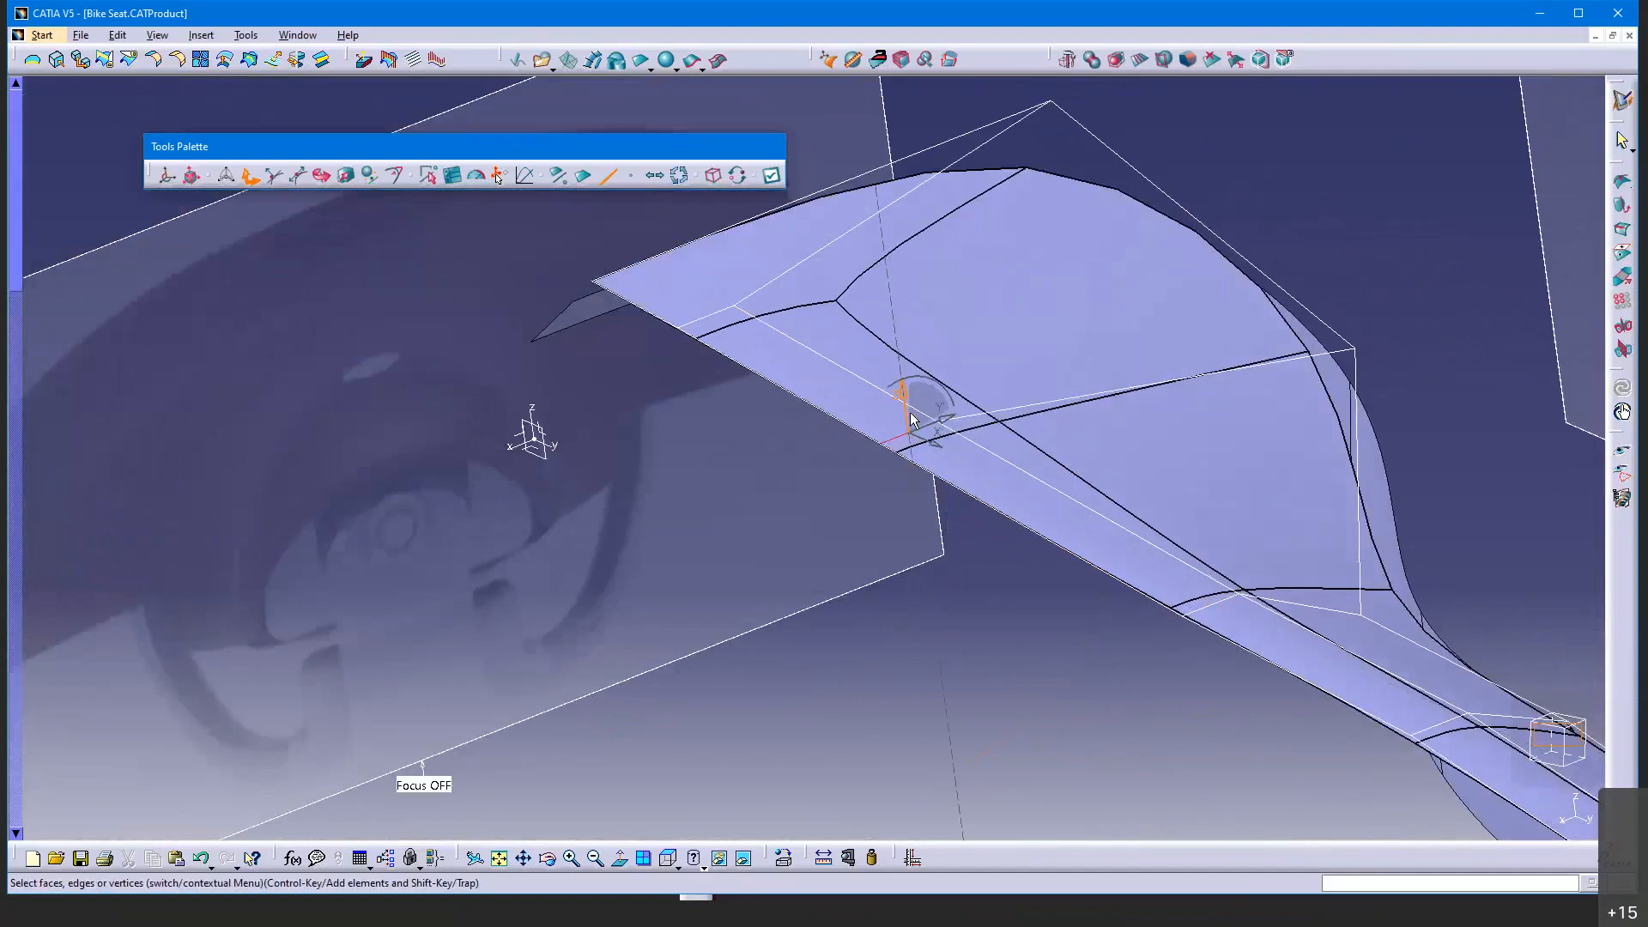
middle_click_drag(1005, 563, 1046, 465)
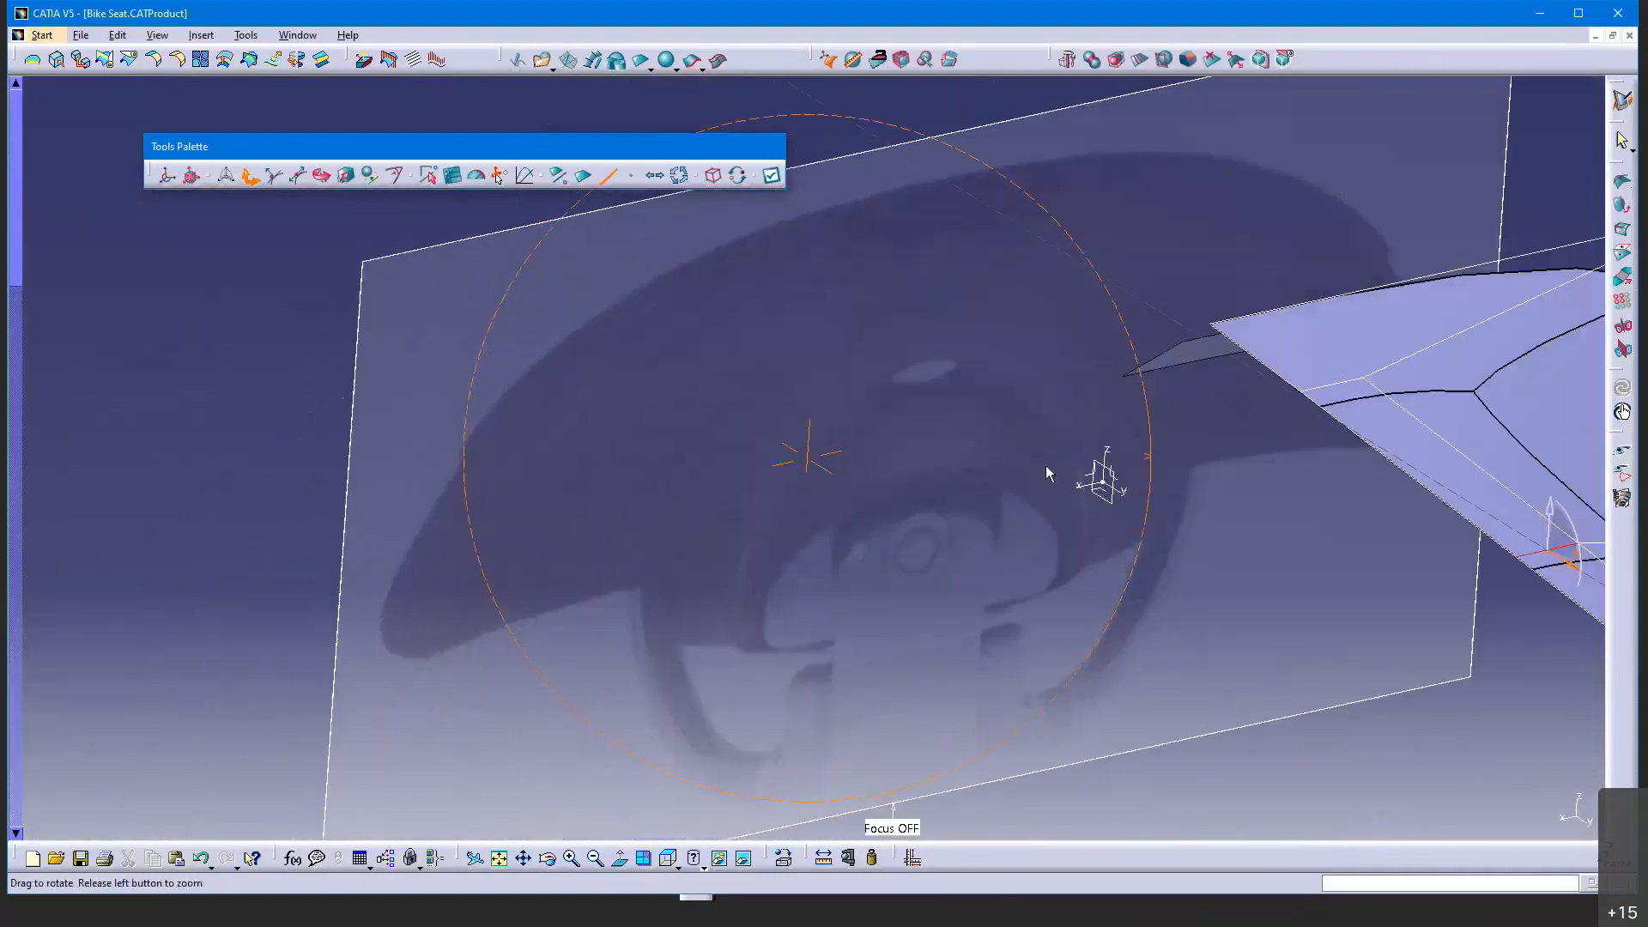
left_click(1329, 389)
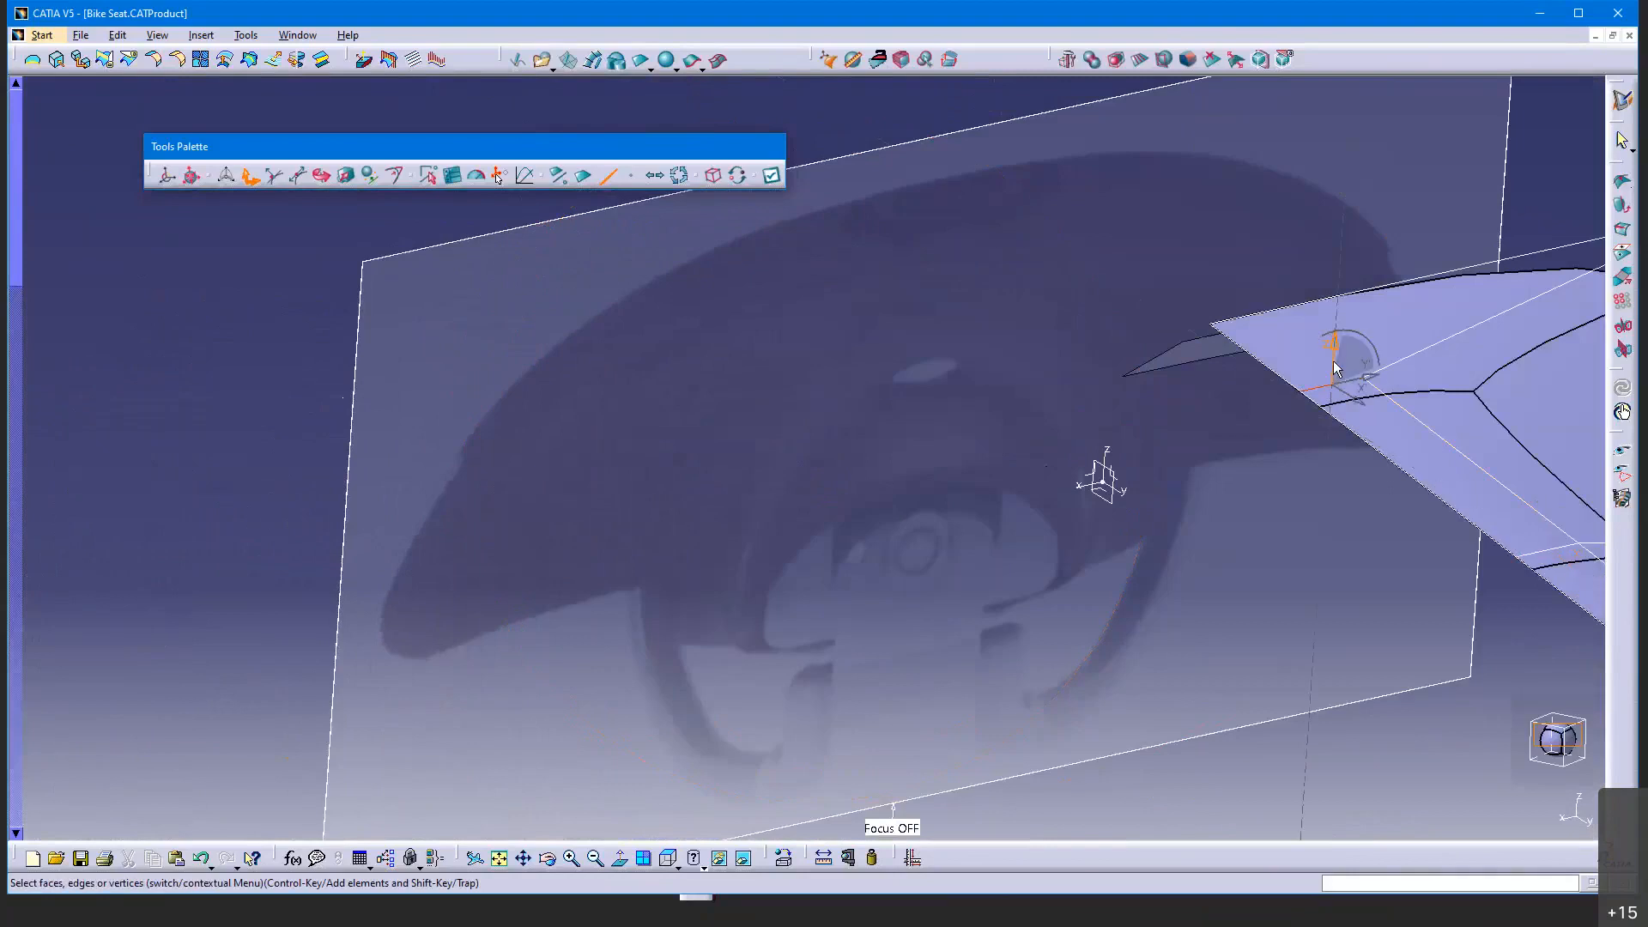
left_click_drag(1335, 369, 1268, 523)
middle_click_drag(1267, 522, 875, 515)
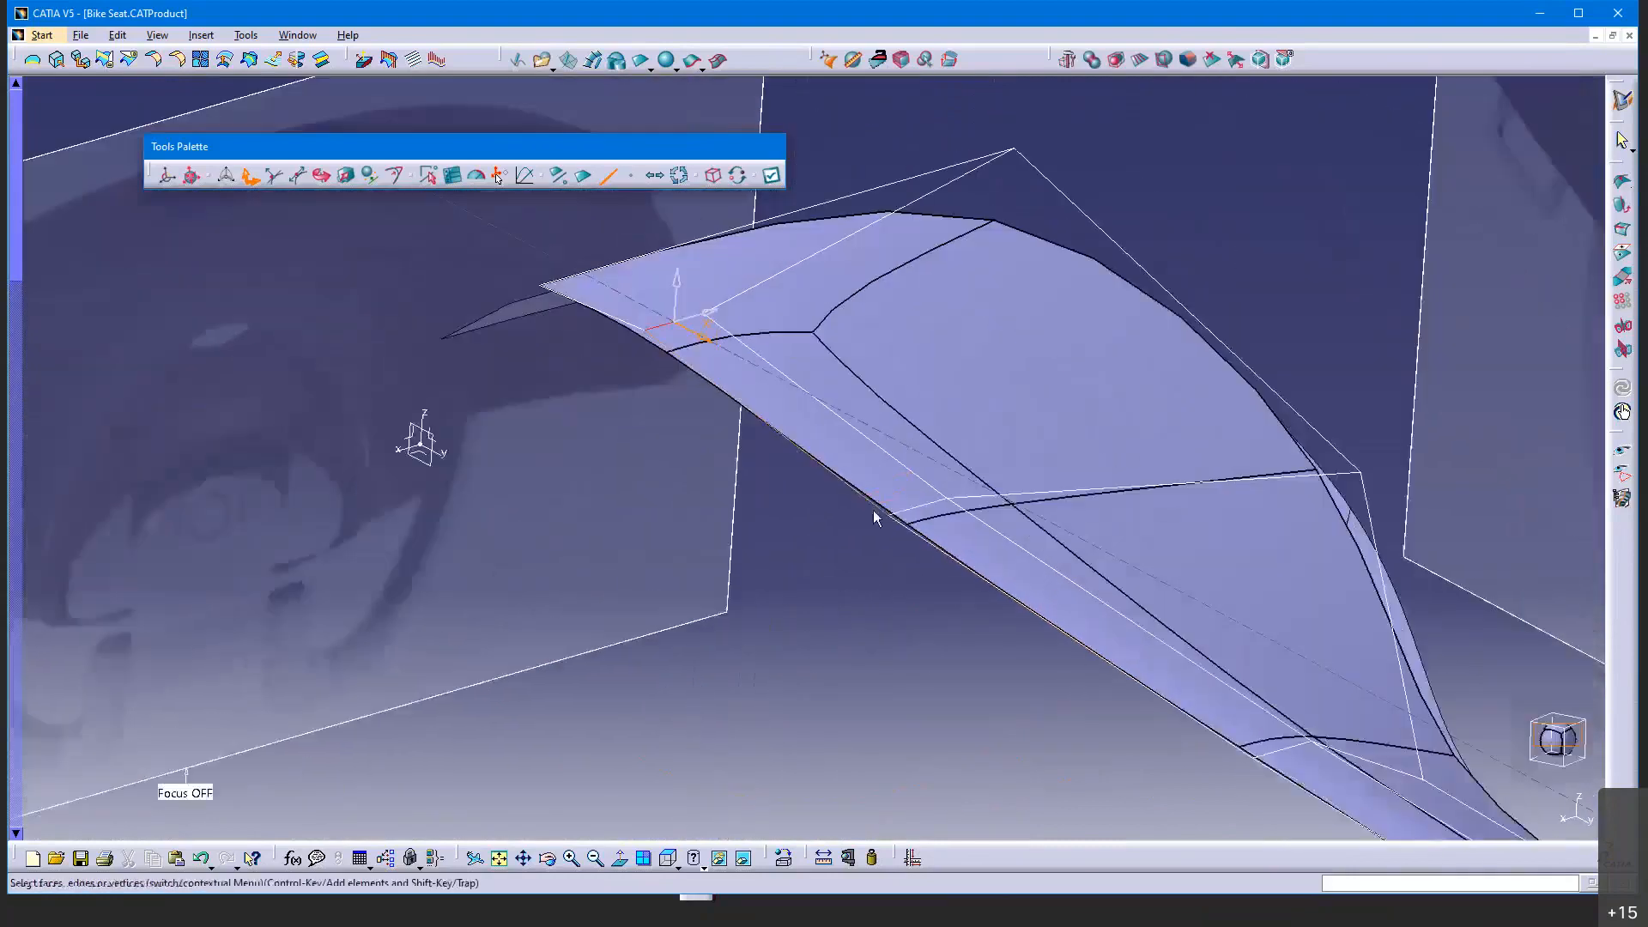
Fine-tune the height of the inner cross edge at the widest part in a side view, and finish editing the top surface
left_click(917, 511)
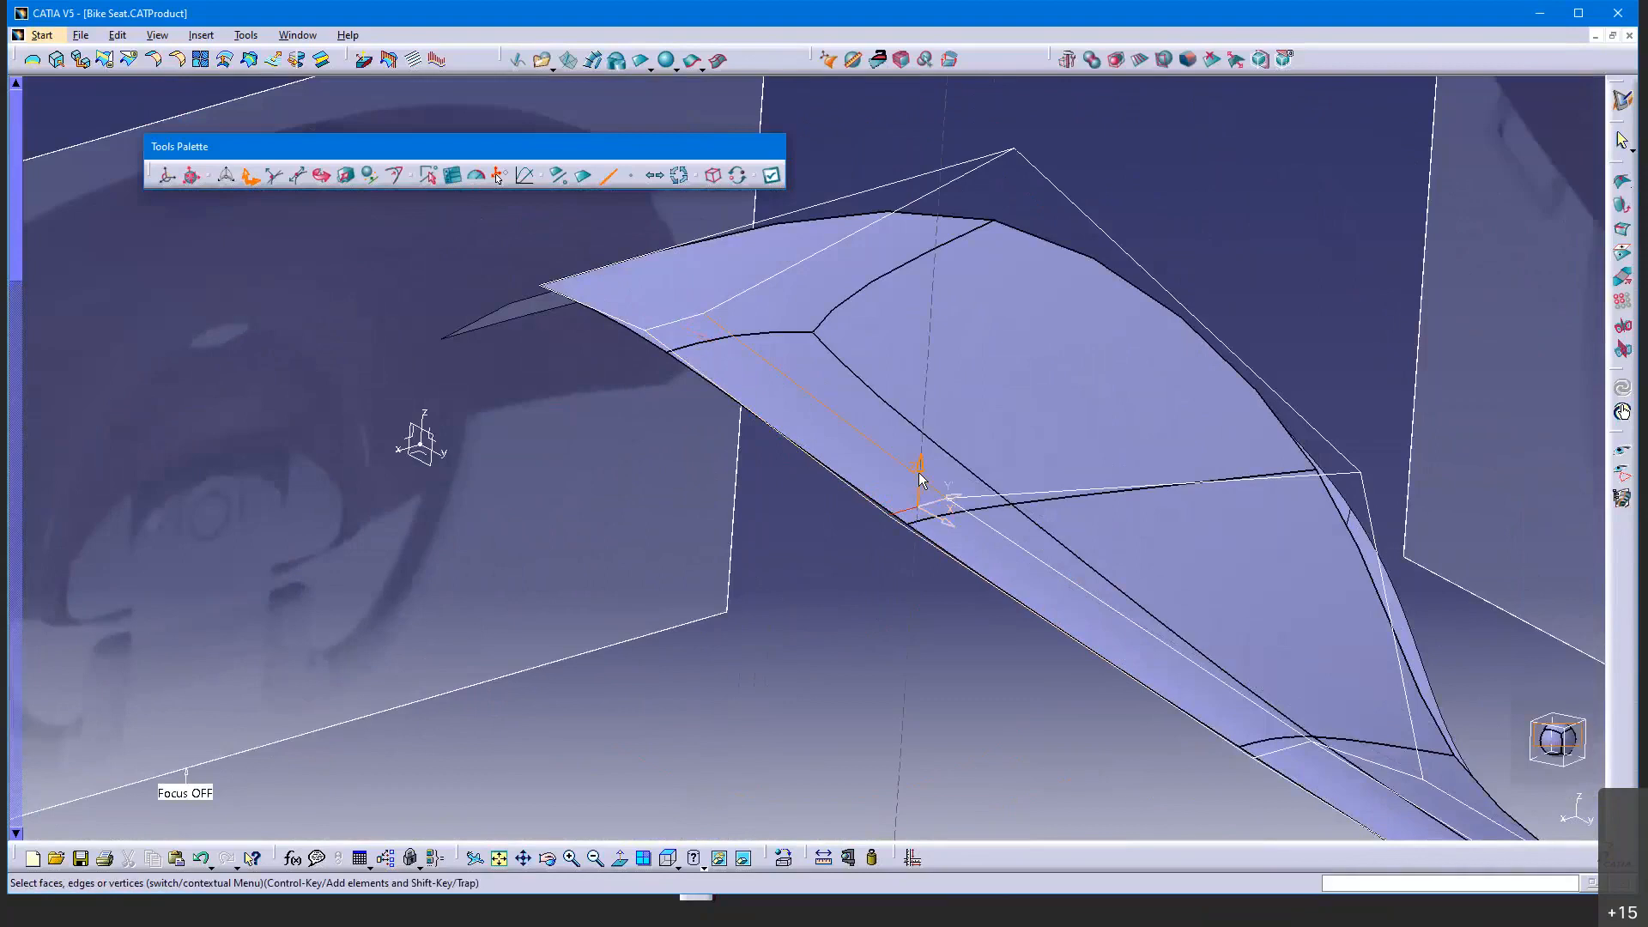
middle_click_drag(928, 626, 678, 601)
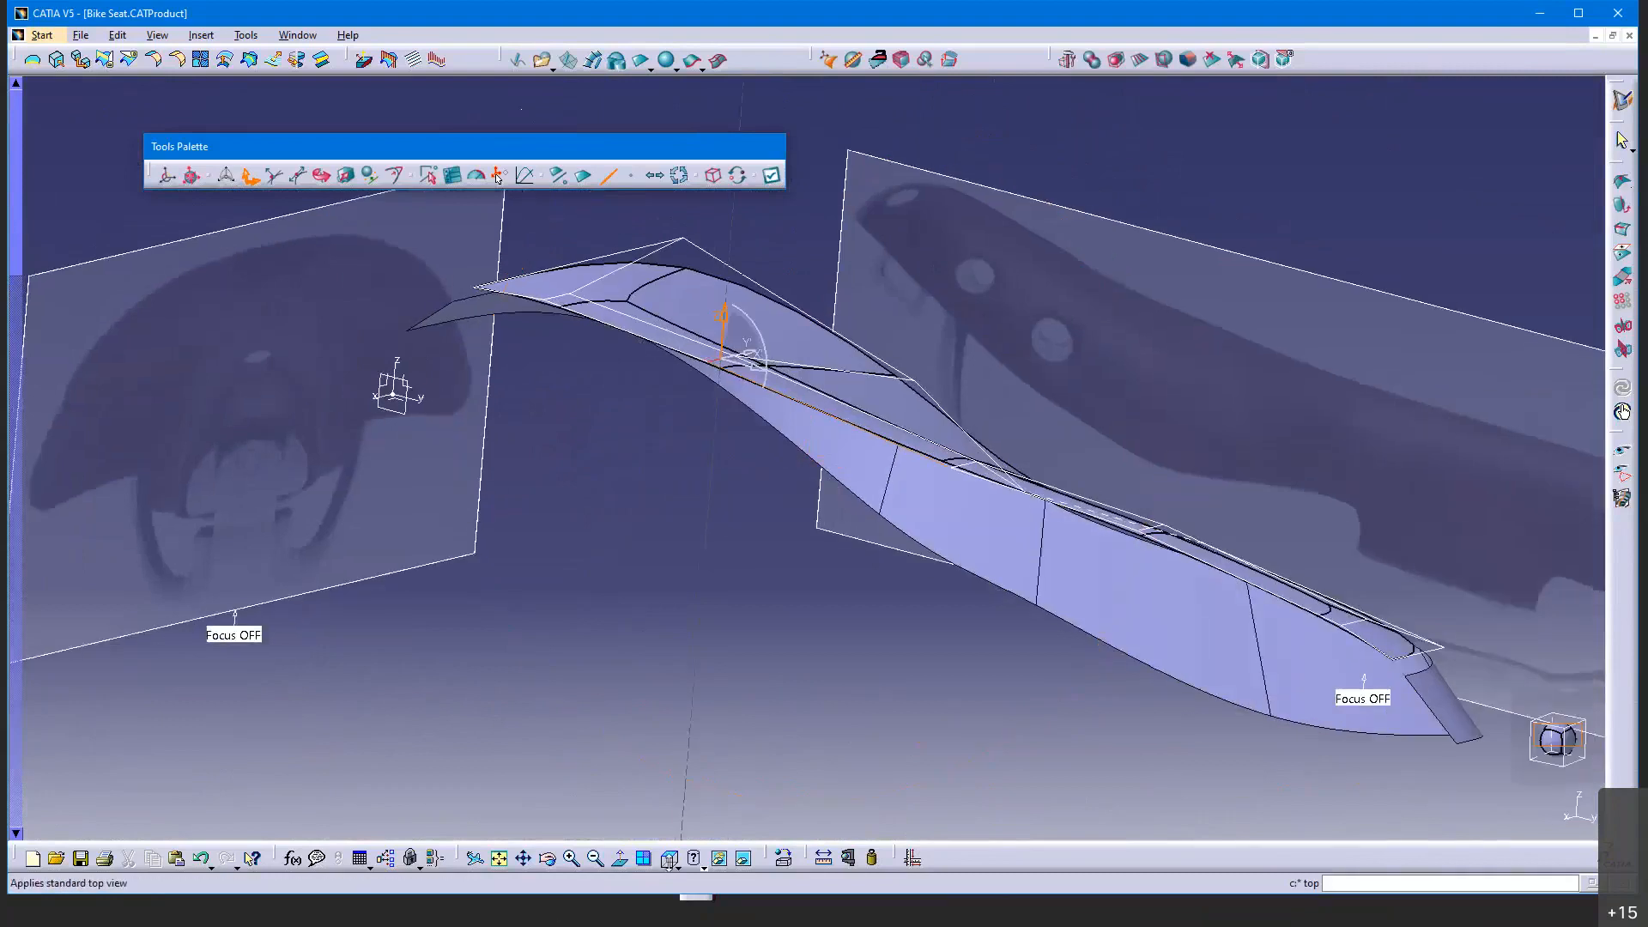
left_click(668, 859)
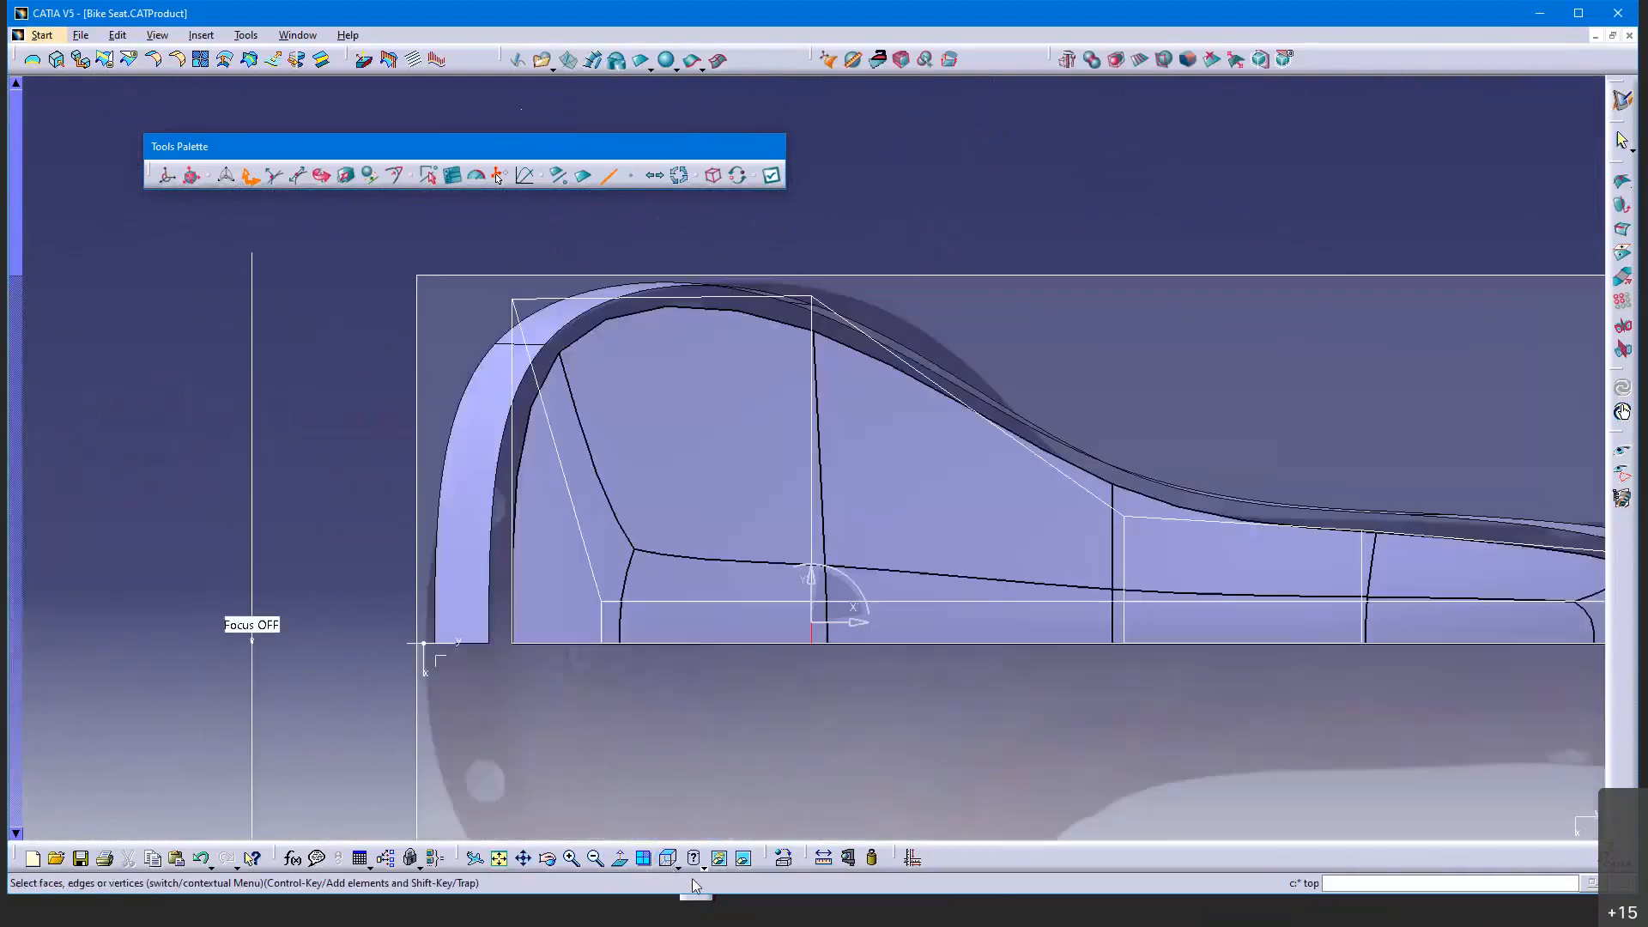
left_click(679, 868)
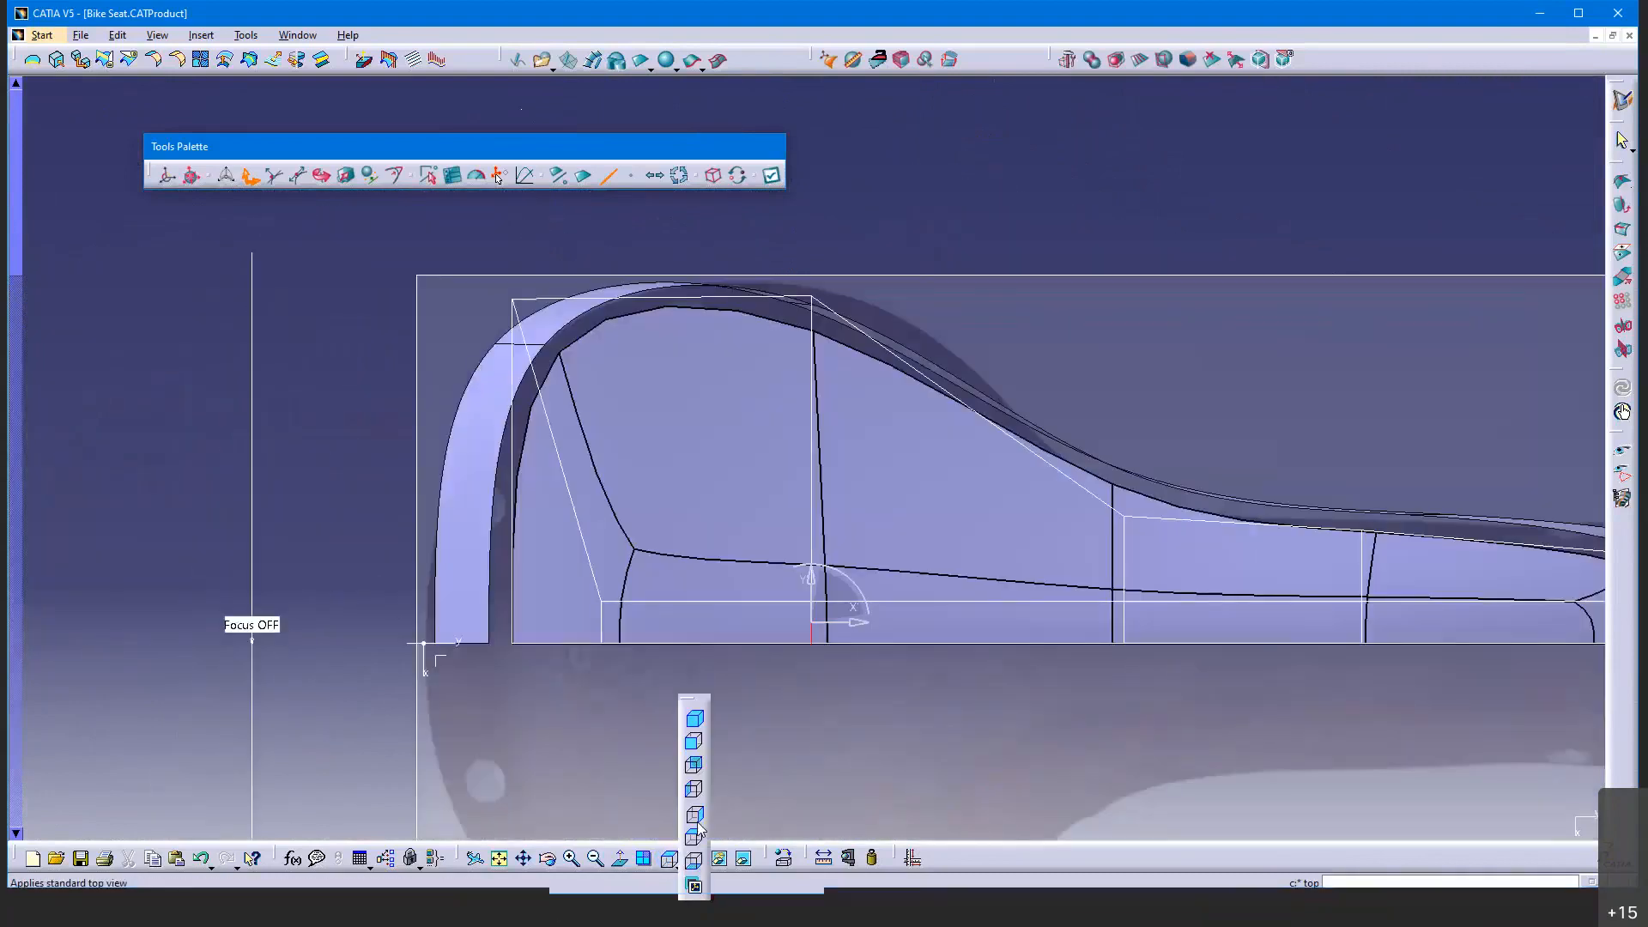
left_click(695, 750)
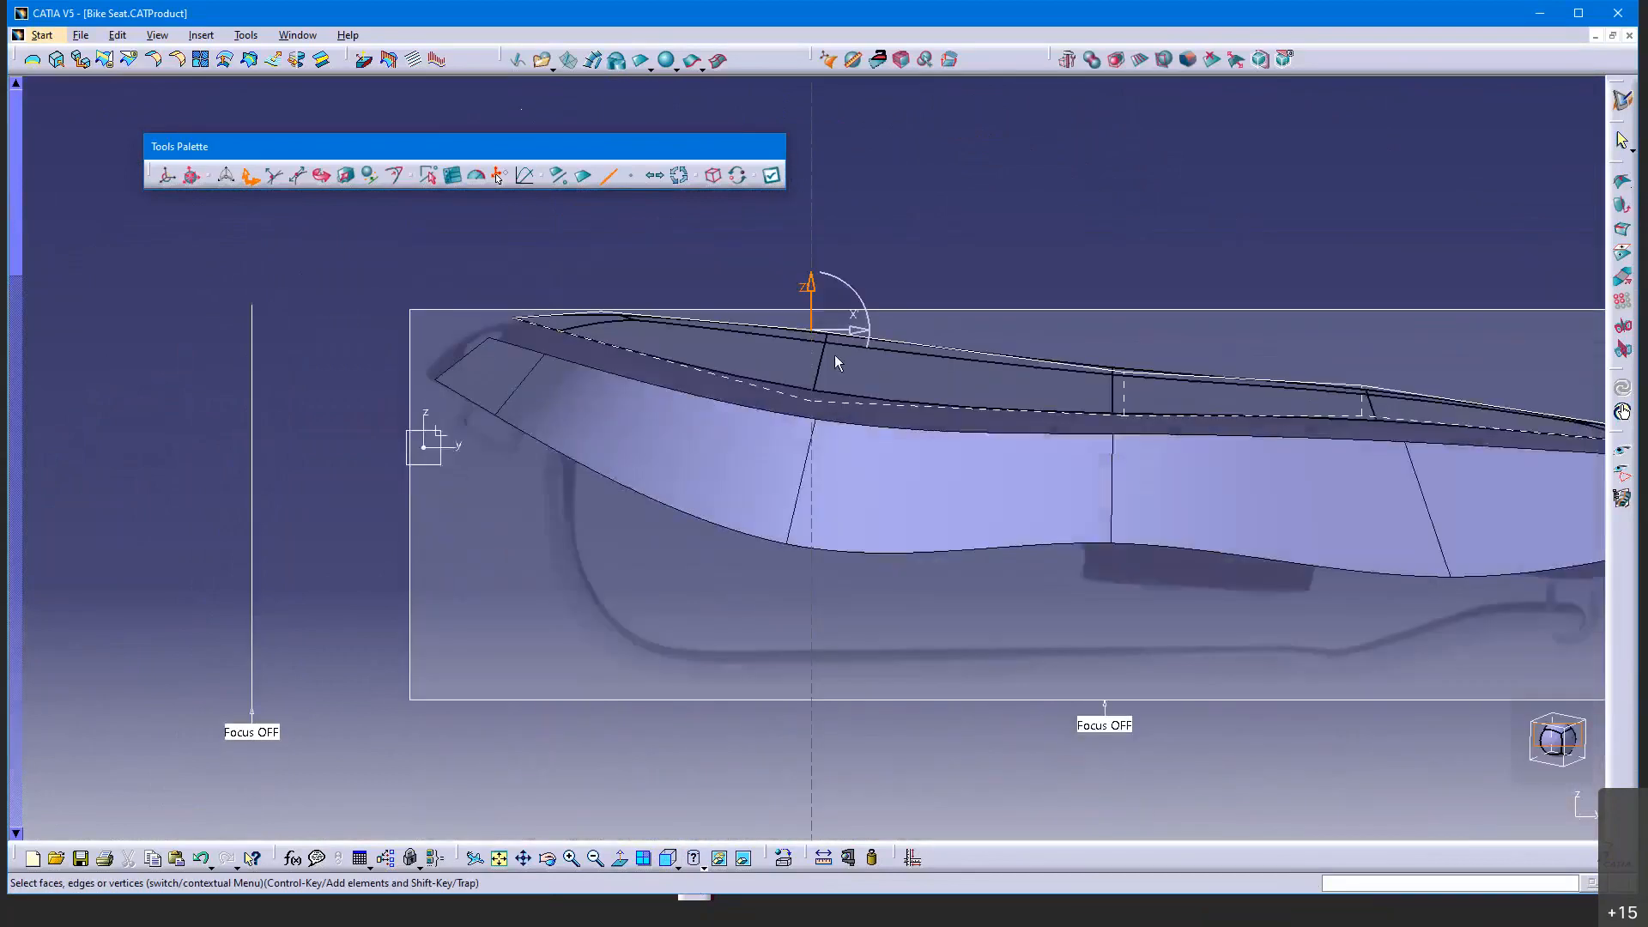
mouse_move(822, 304)
left_mouse_down()
mouse_move(813, 339)
mouse_move(819, 319)
left_mouse_up()
middle_click_drag(1136, 371, 1125, 584)
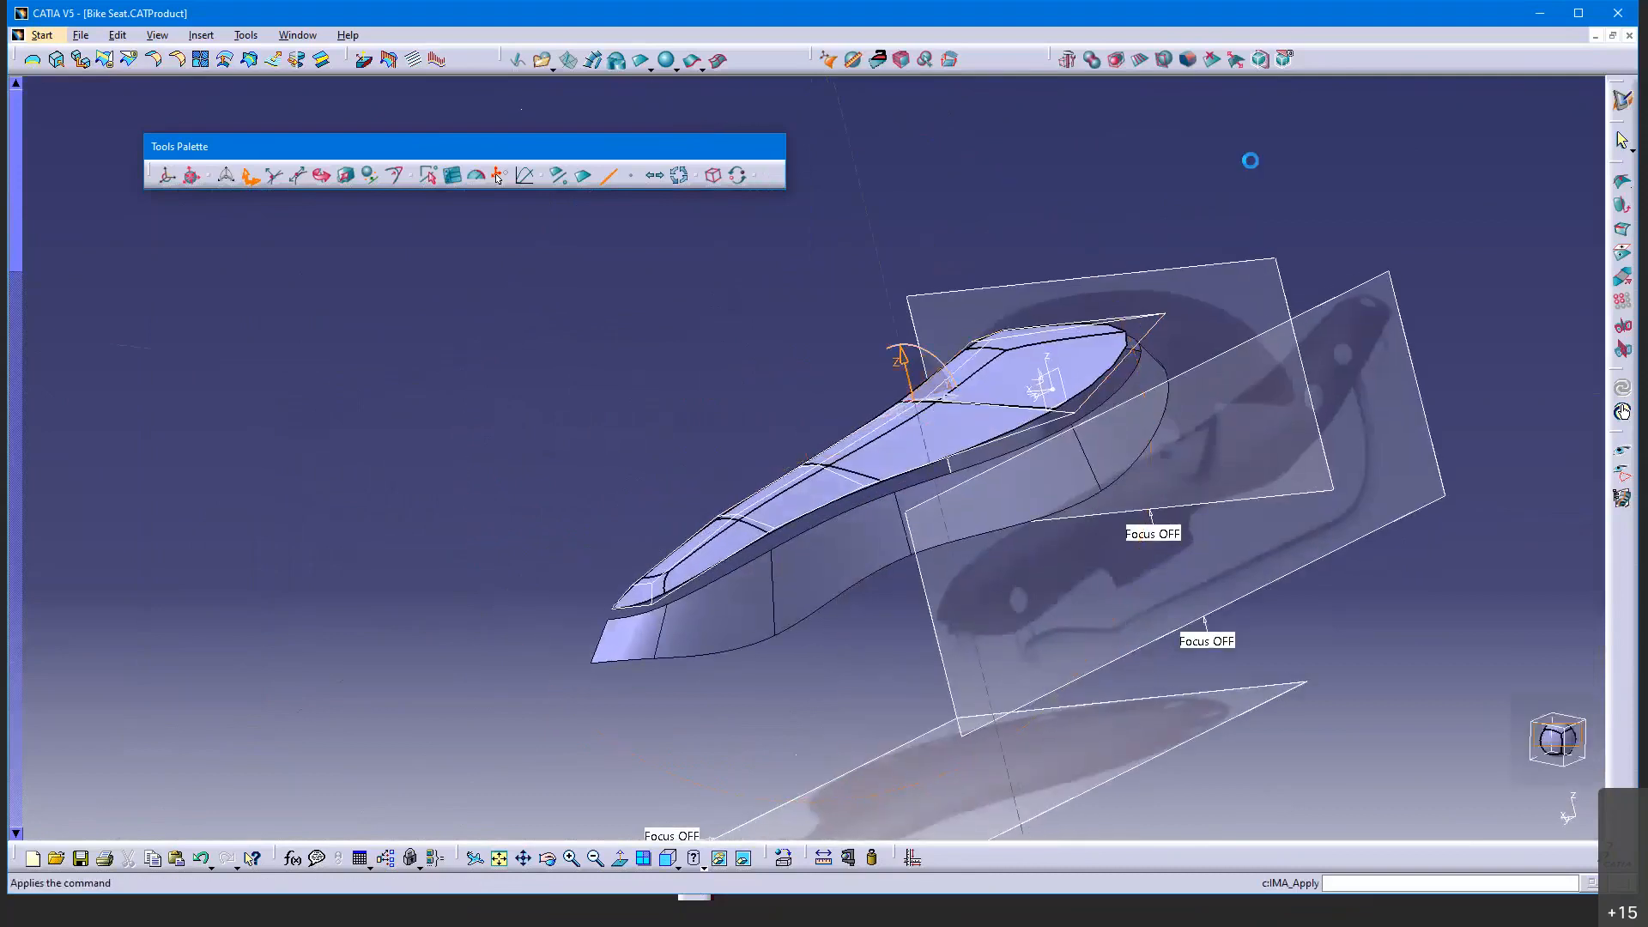
left_click(1622, 142)
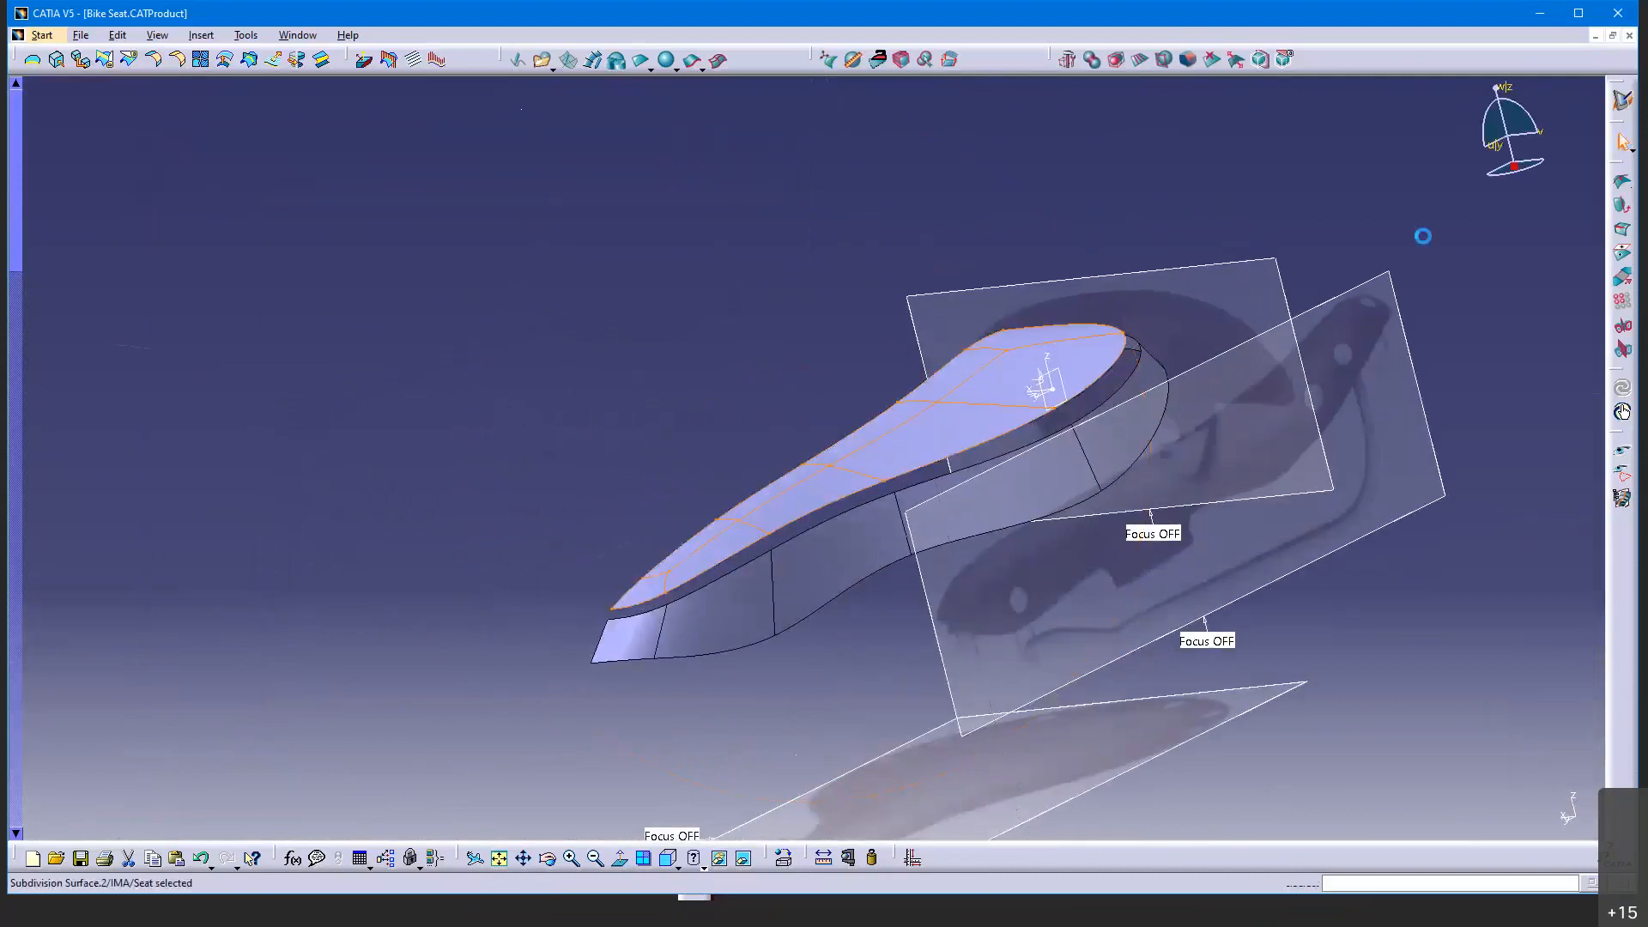
Edit the side band and slide the cross edge behind its nose slightly toward the rear to align with the top surface's row
middle_click_drag(958, 618, 616, 639)
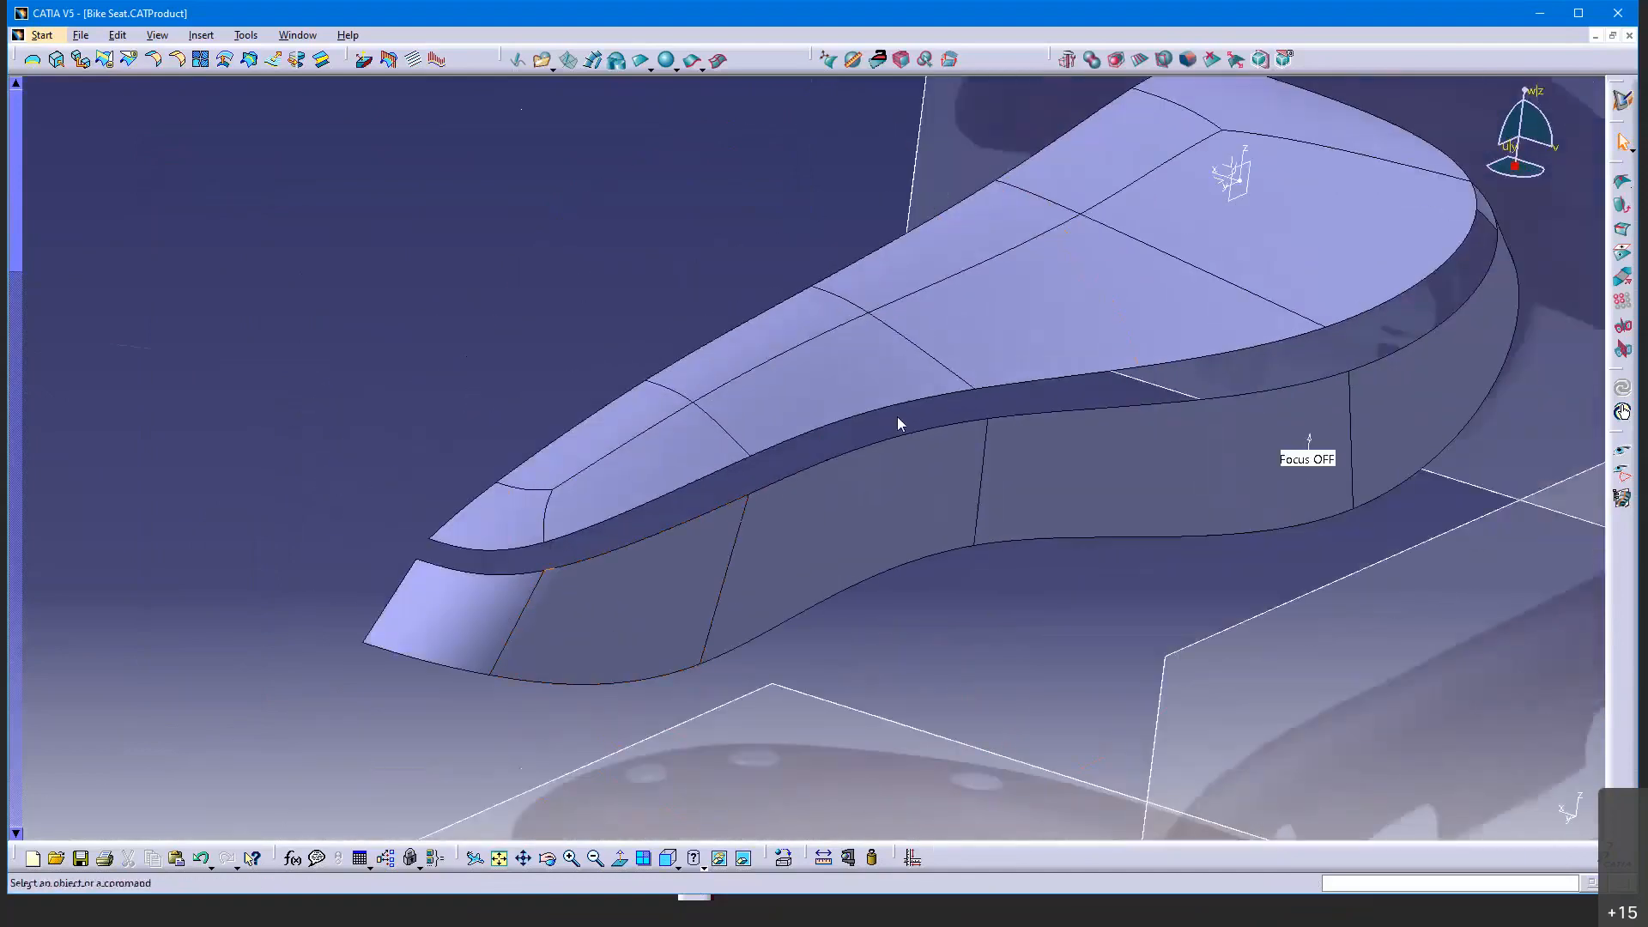
middle_click_drag(1182, 349, 1064, 492)
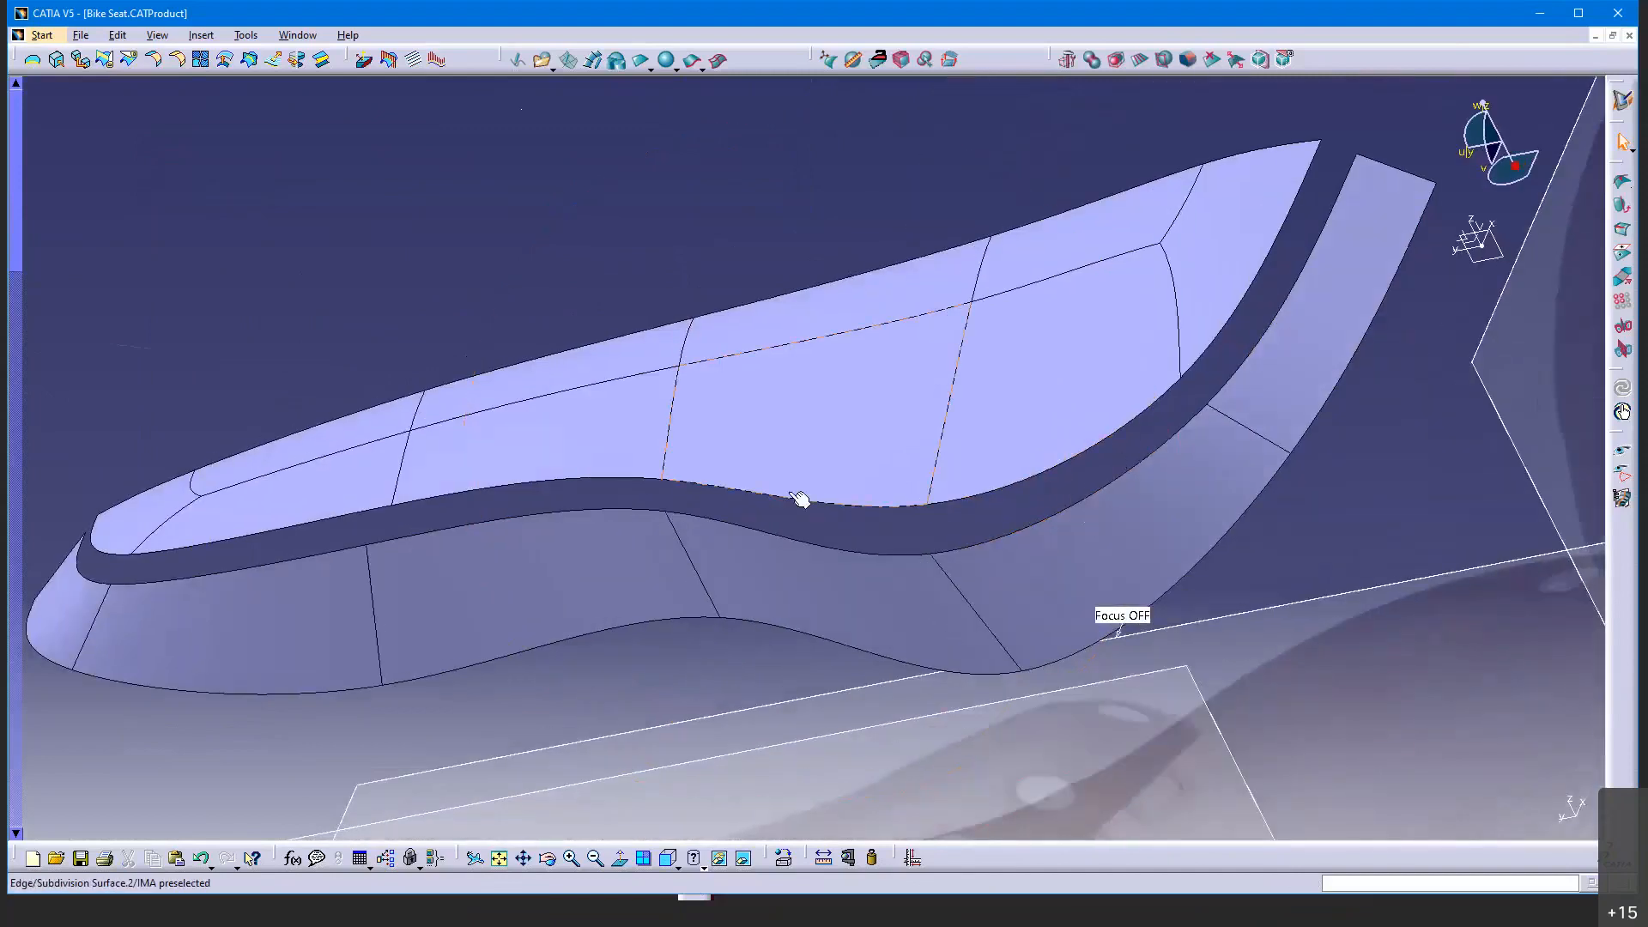
middle_click_drag(395, 577, 687, 584)
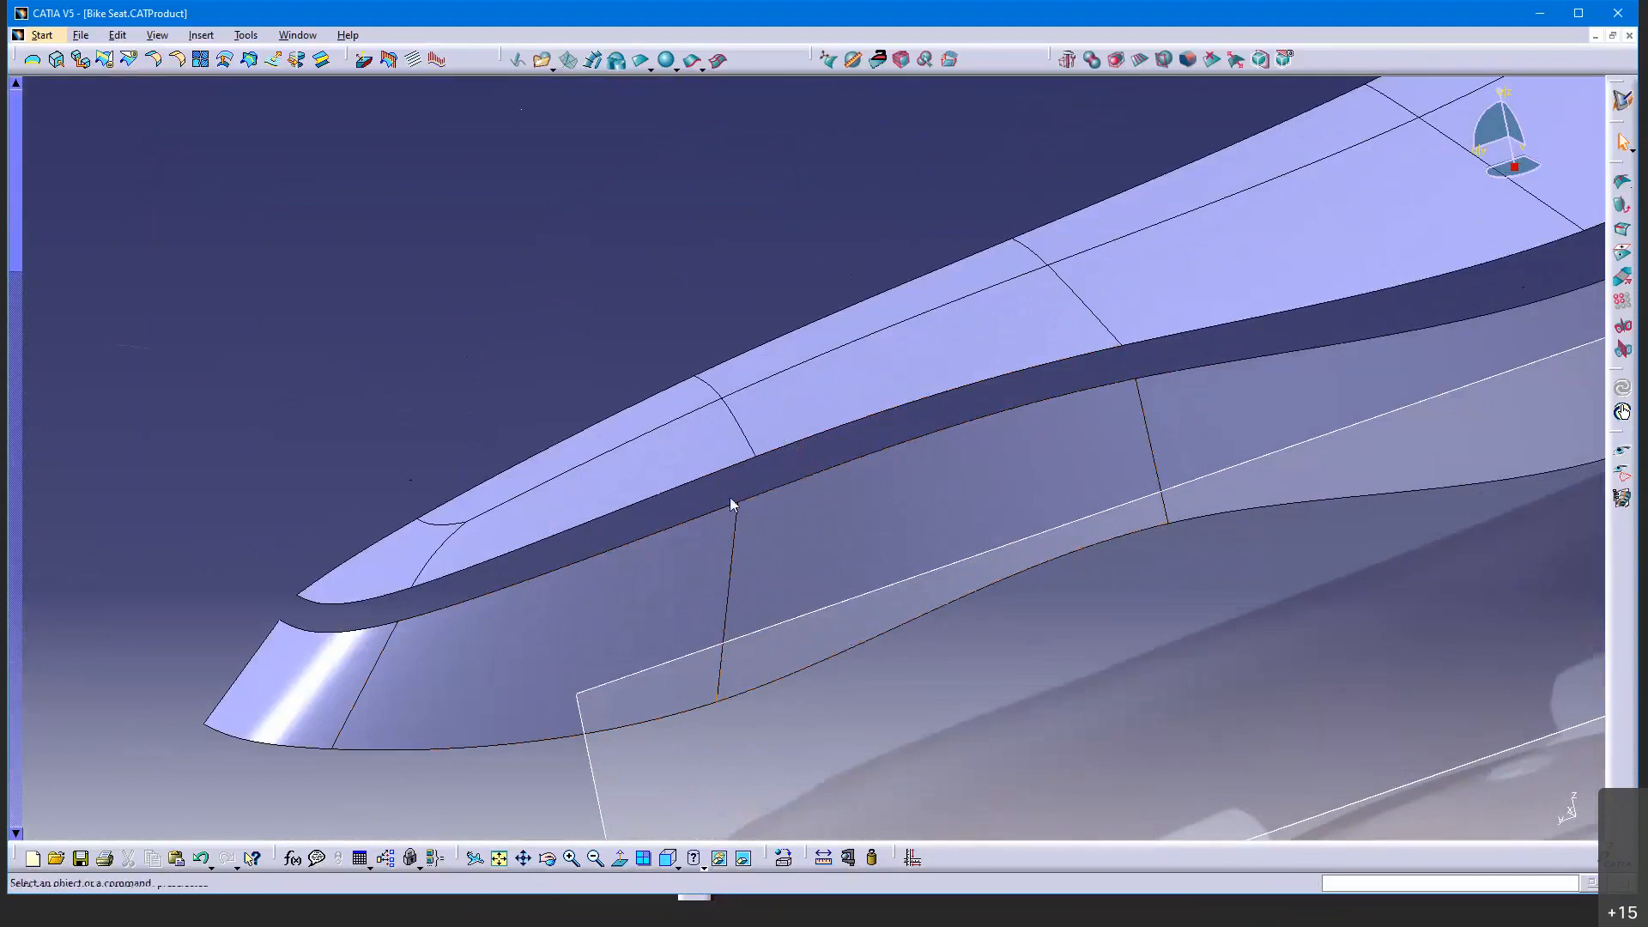
mouse_move(787, 552)
middle_mouse_down()
mouse_move(842, 533)
mouse_move(863, 544)
middle_mouse_up()
double_click(846, 514)
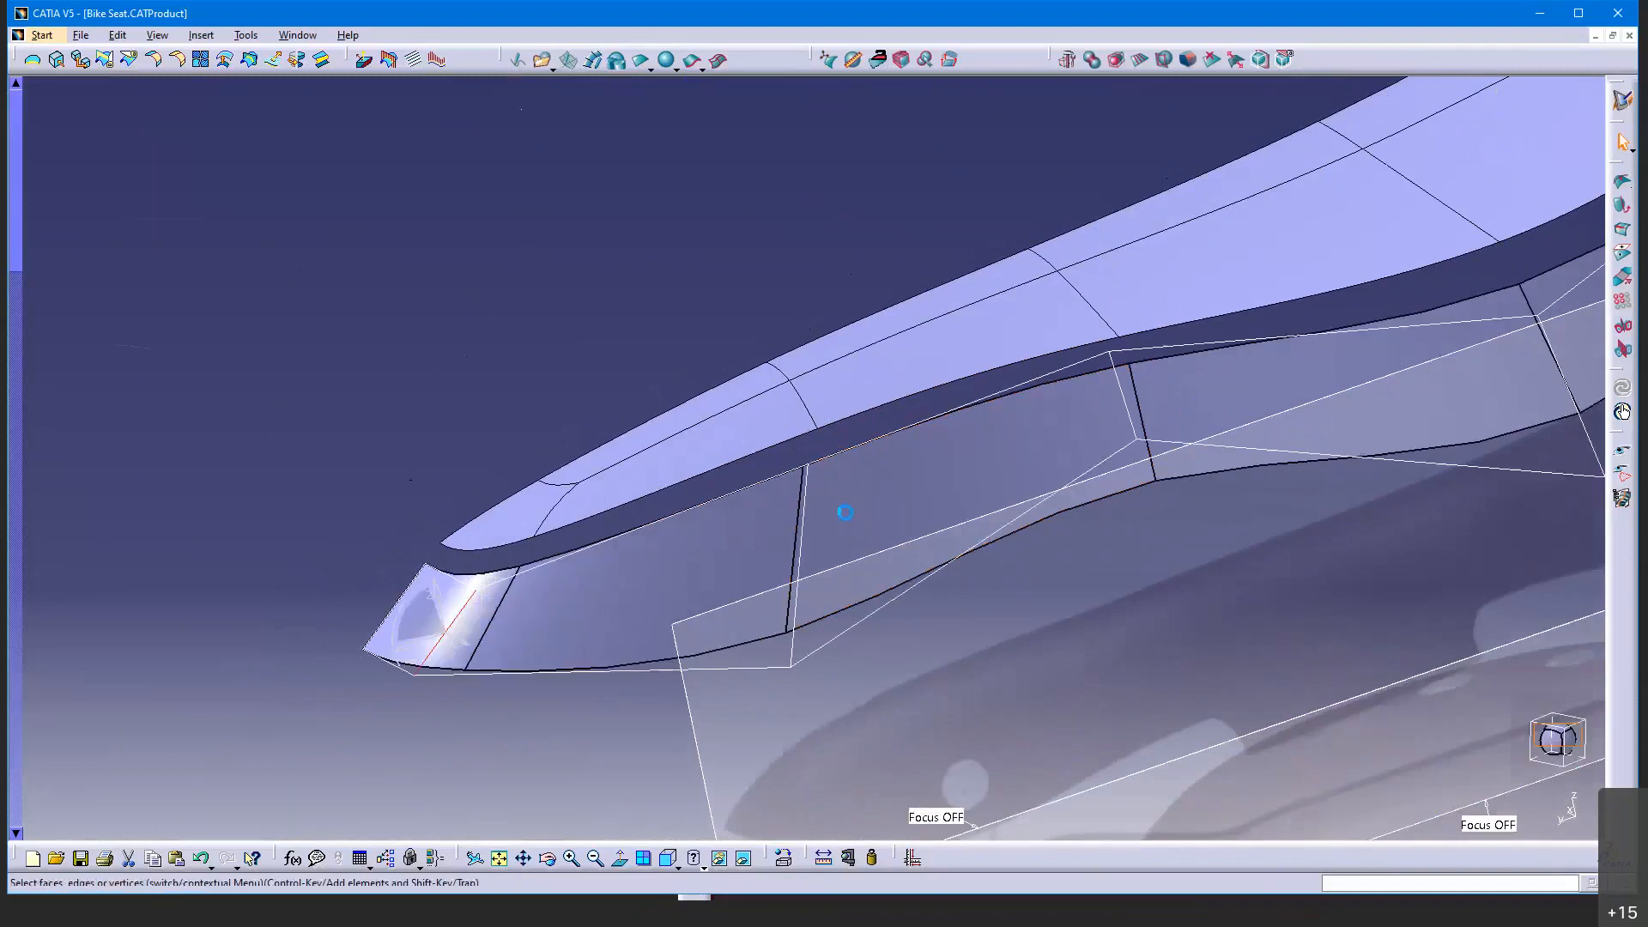
left_click(805, 560)
left_click_drag(770, 576, 787, 573)
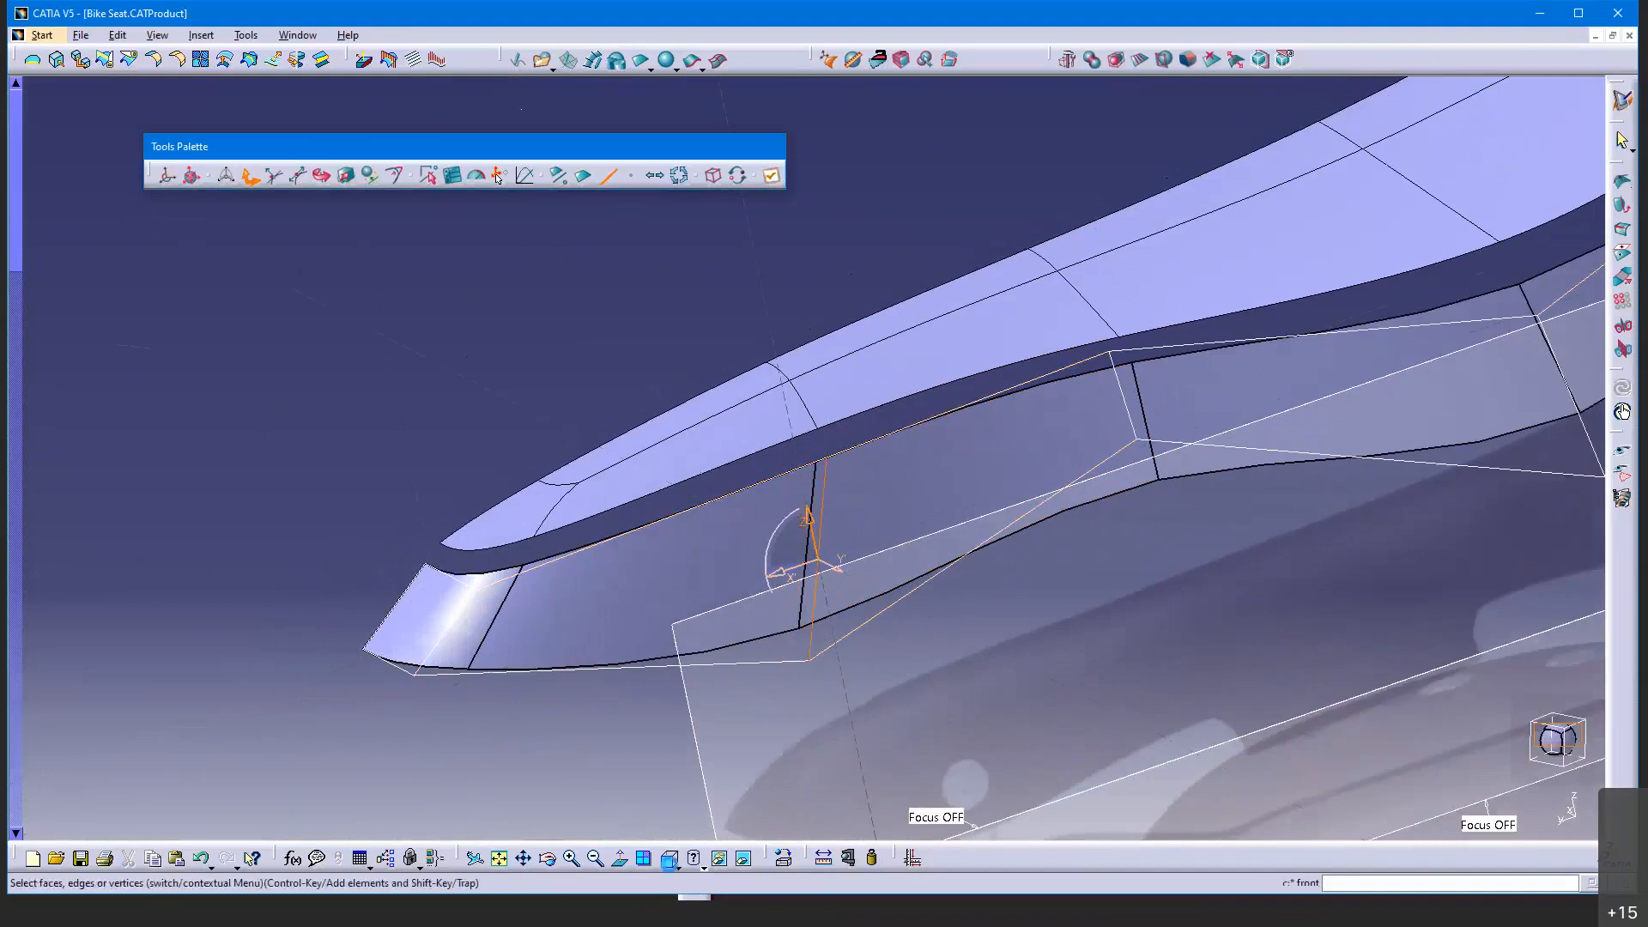
Shift the side band's cross edge behind the nose slightly inward in a top view, and finish editing the side band
left_click(670, 860)
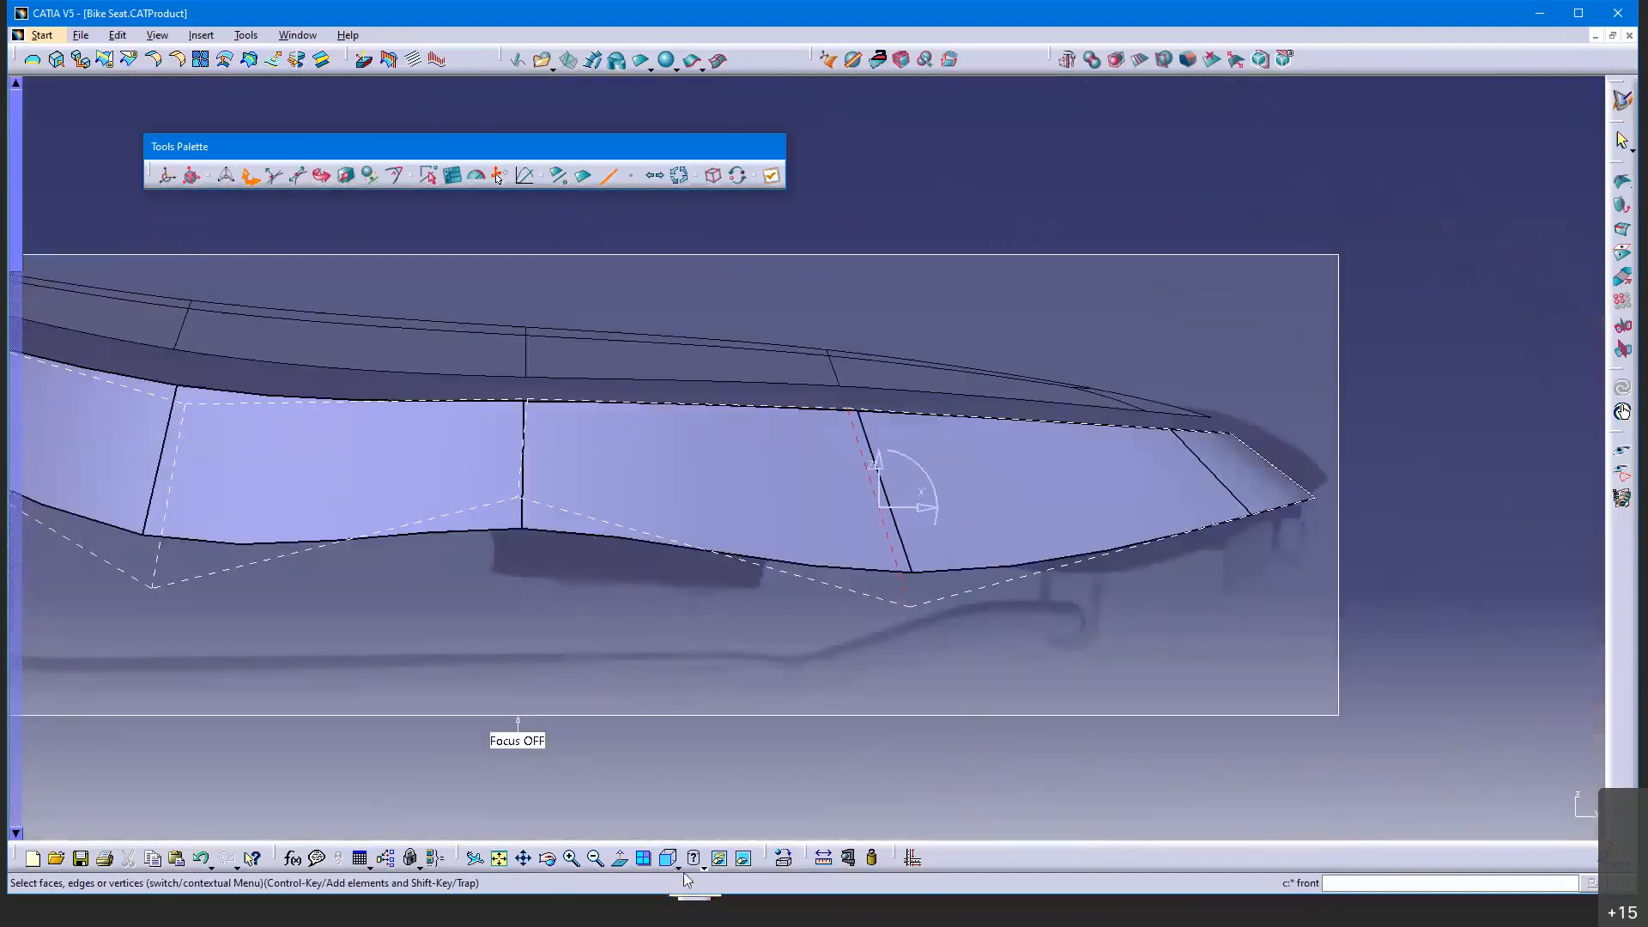
left_click(680, 870)
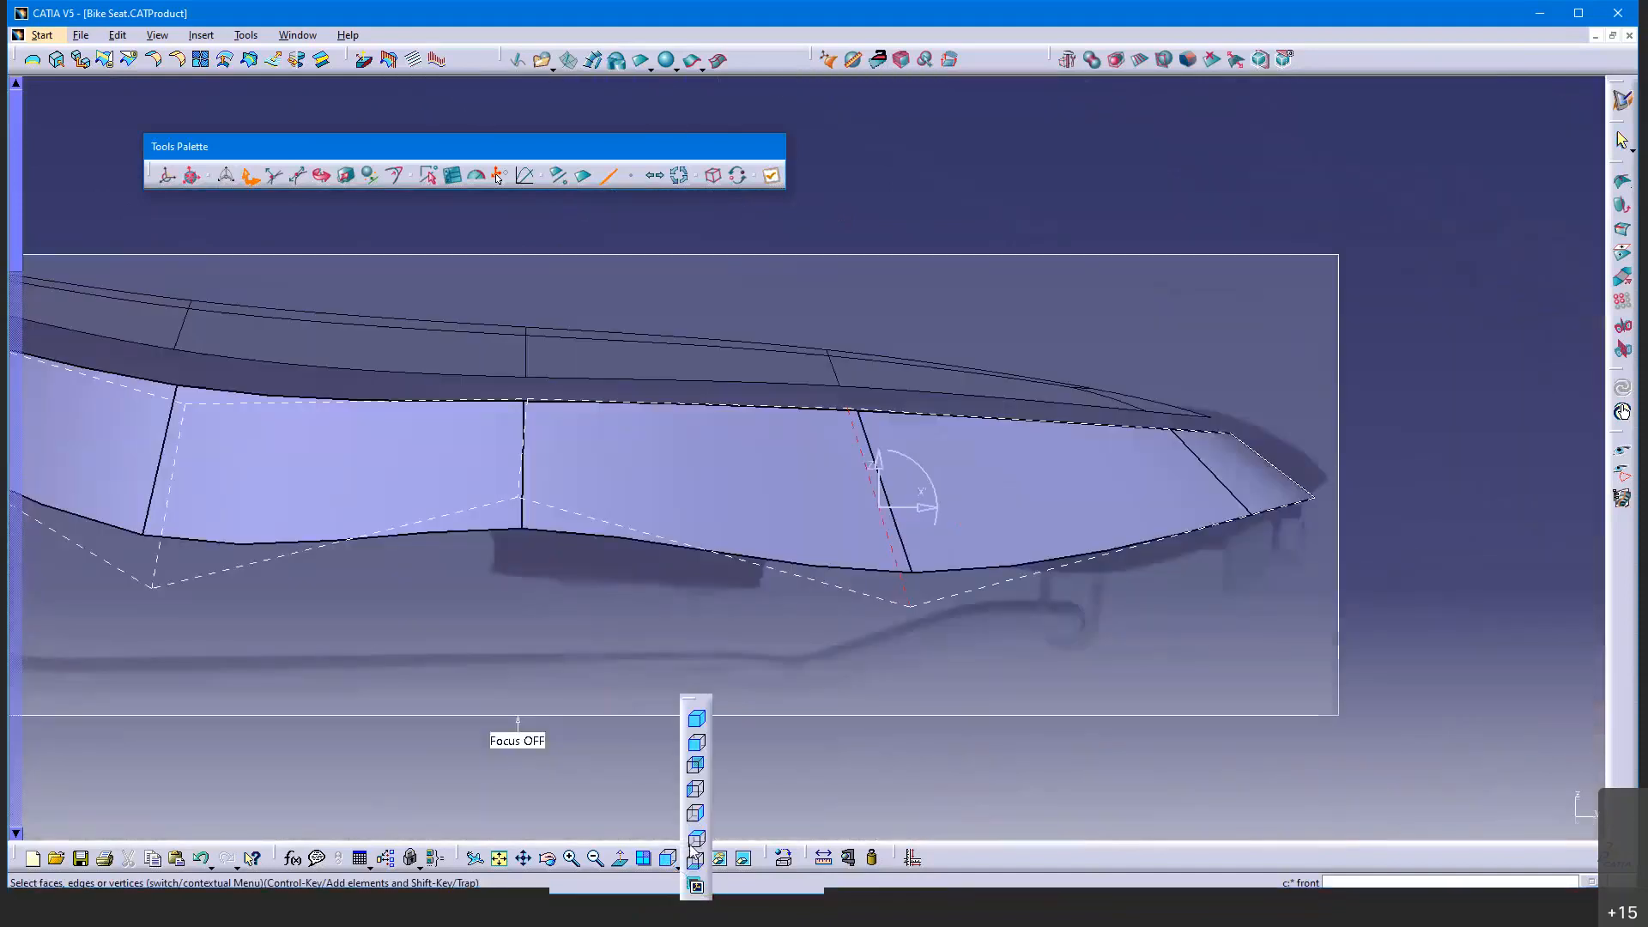
left_click(695, 837)
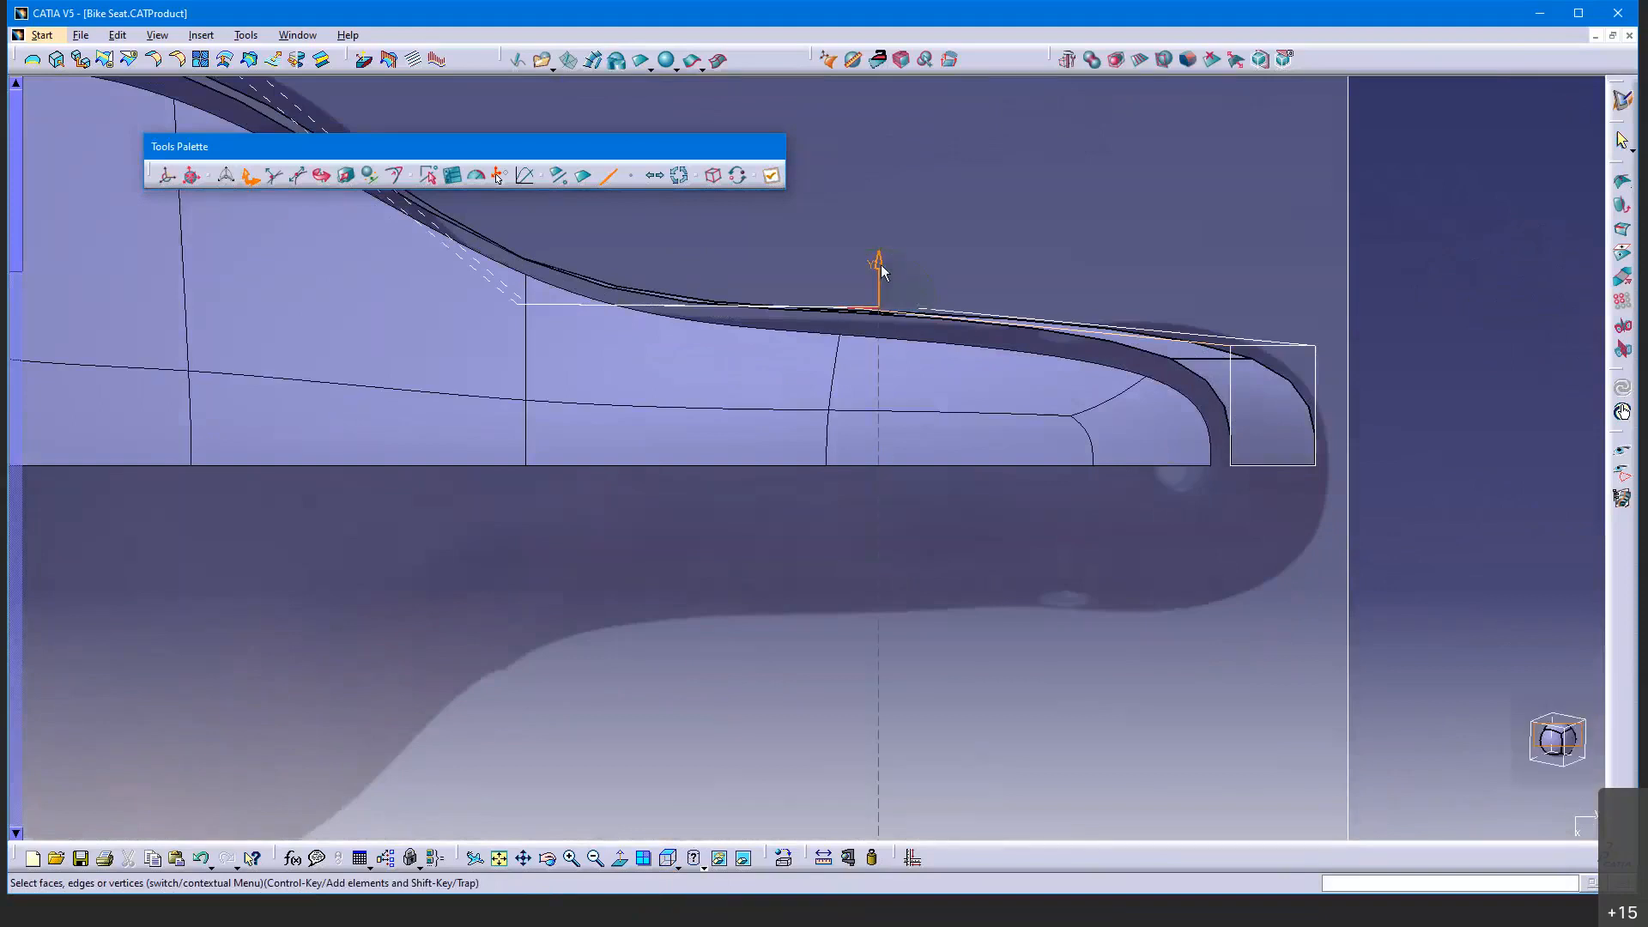
left_click_drag(883, 277, 886, 275)
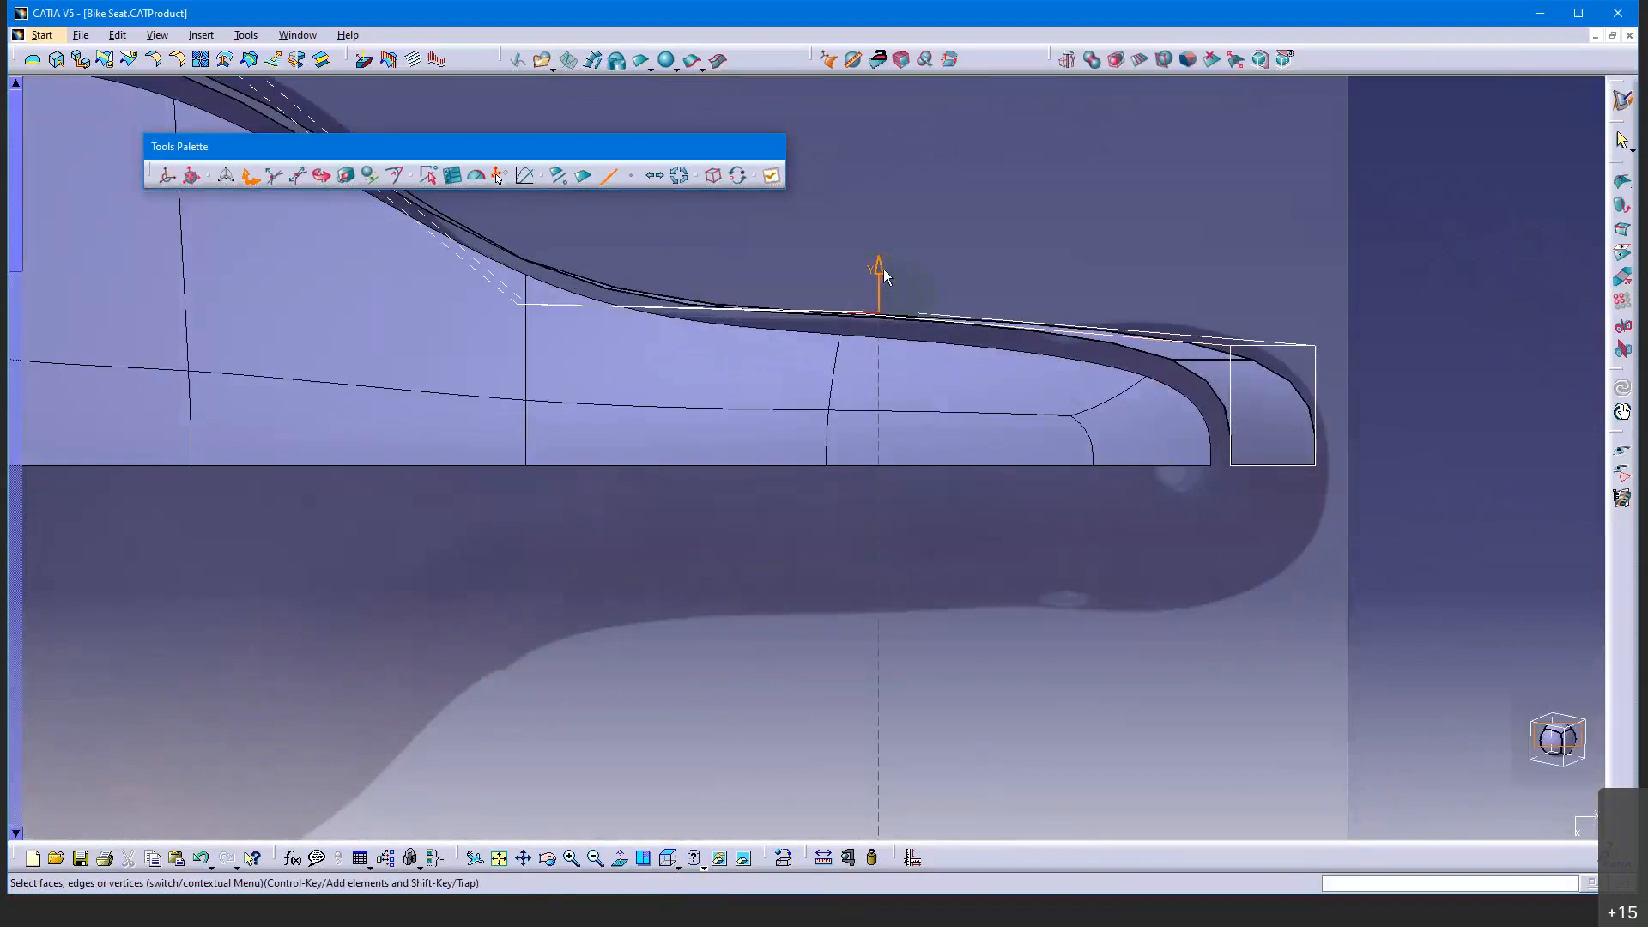
left_click(1624, 144)
middle_click_drag(888, 587, 656, 570)
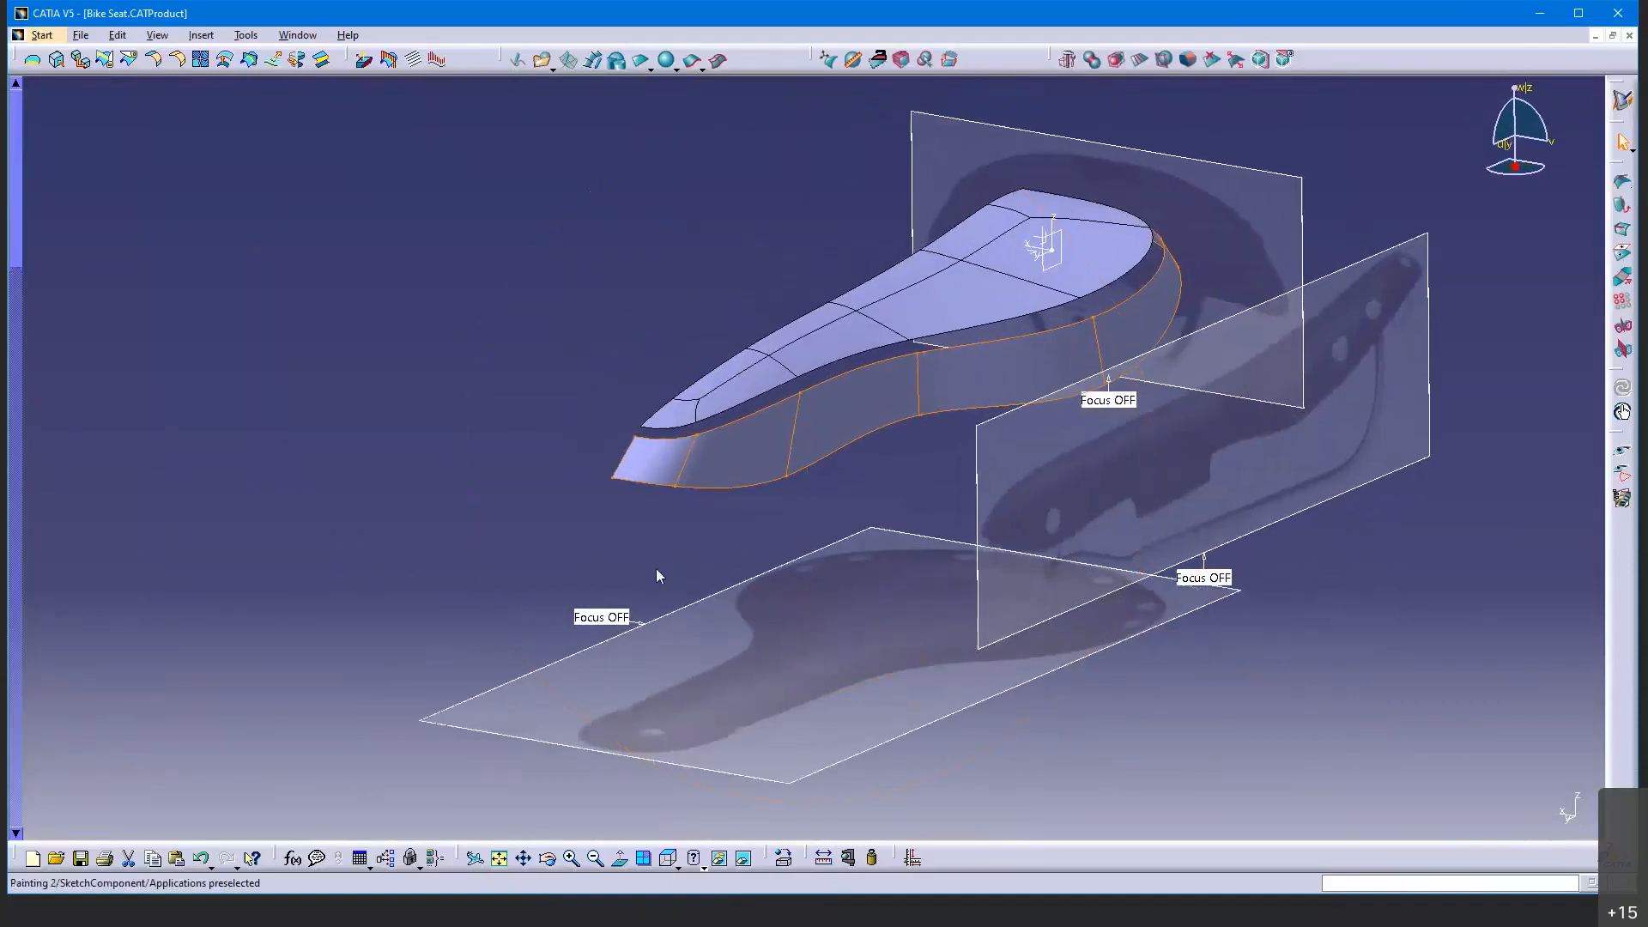
Hide the three reference images Painting 1, Painting 2 and Painting 3
left_click(491, 479)
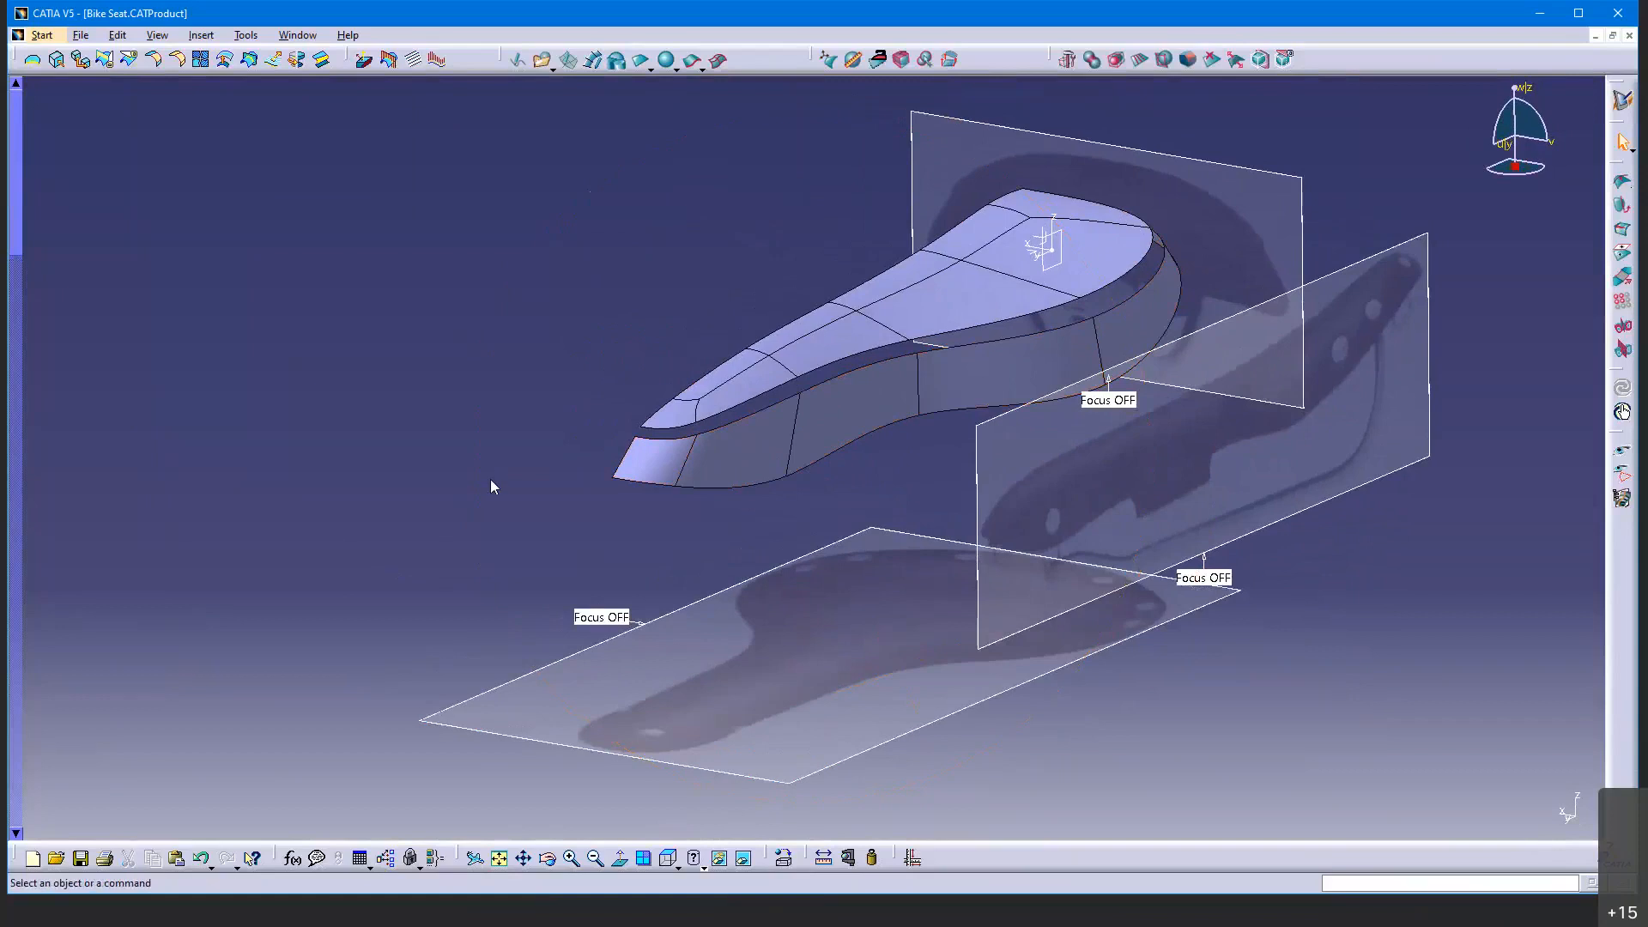
key("F3")
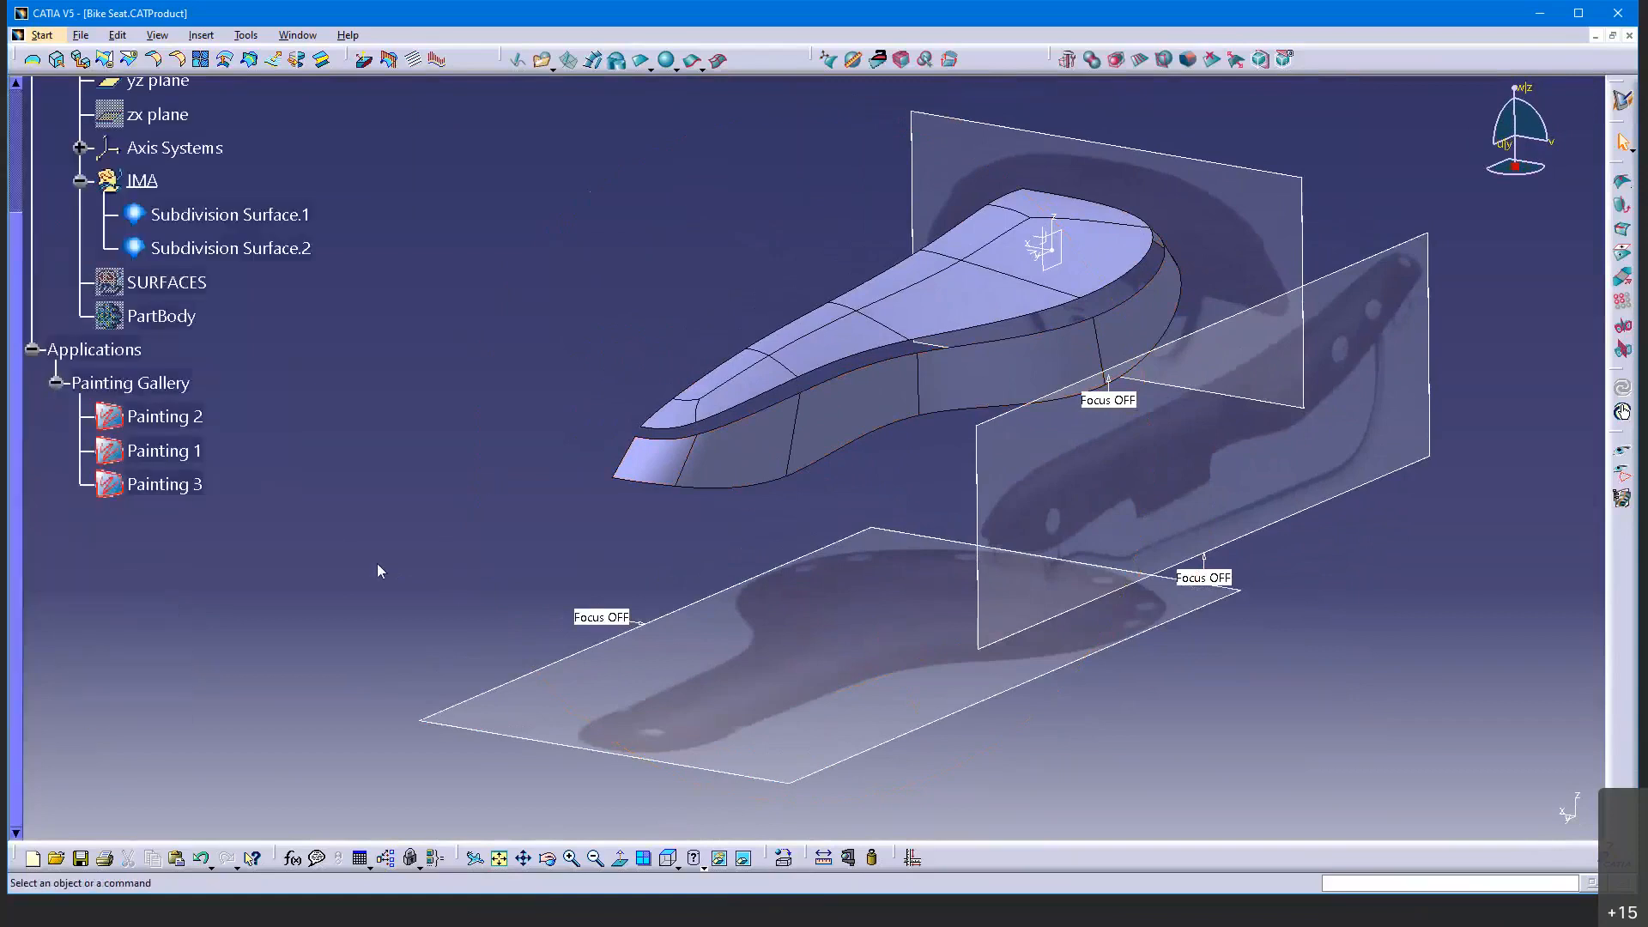
left_click(196, 486)
left_click(185, 450, "ctrl")
left_click(176, 421, "ctrl")
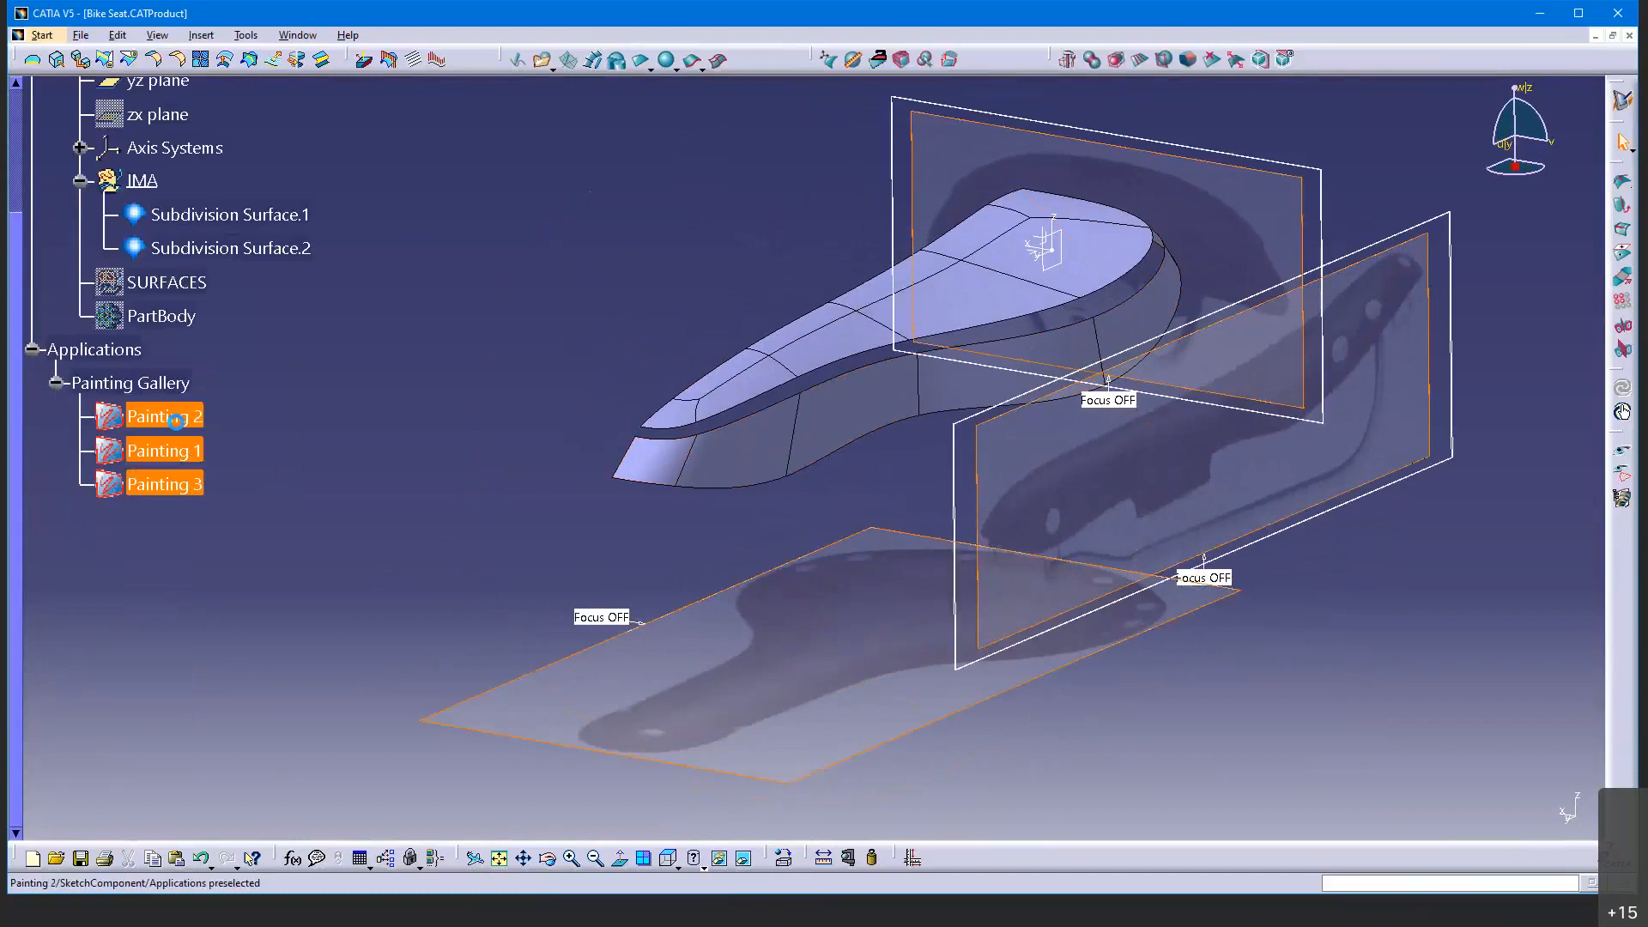
right_click(176, 421)
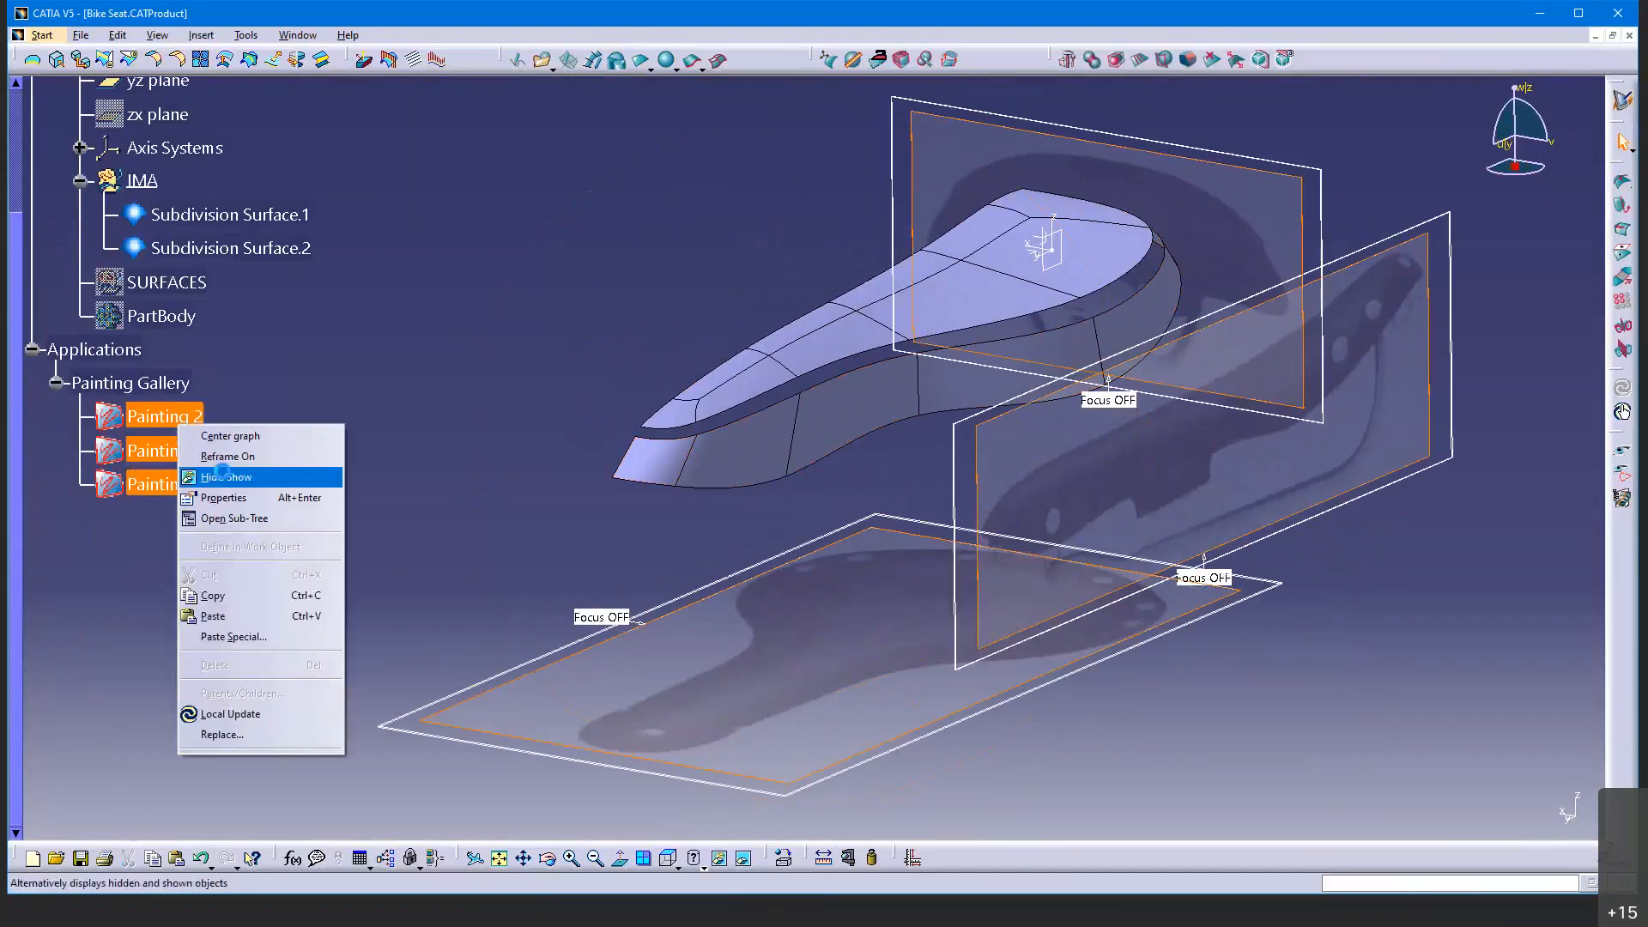
left_click(221, 474)
mouse_move(1067, 607)
middle_mouse_down()
mouse_move(1022, 710)
mouse_move(1019, 680)
mouse_move(729, 673)
mouse_move(566, 728)
mouse_move(541, 794)
mouse_move(882, 642)
mouse_move(1004, 614)
mouse_move(1089, 617)
mouse_move(1000, 607)
mouse_move(911, 639)
mouse_move(558, 661)
mouse_move(570, 684)
mouse_move(1113, 573)
mouse_move(949, 490)
mouse_move(863, 542)
middle_mouse_up()
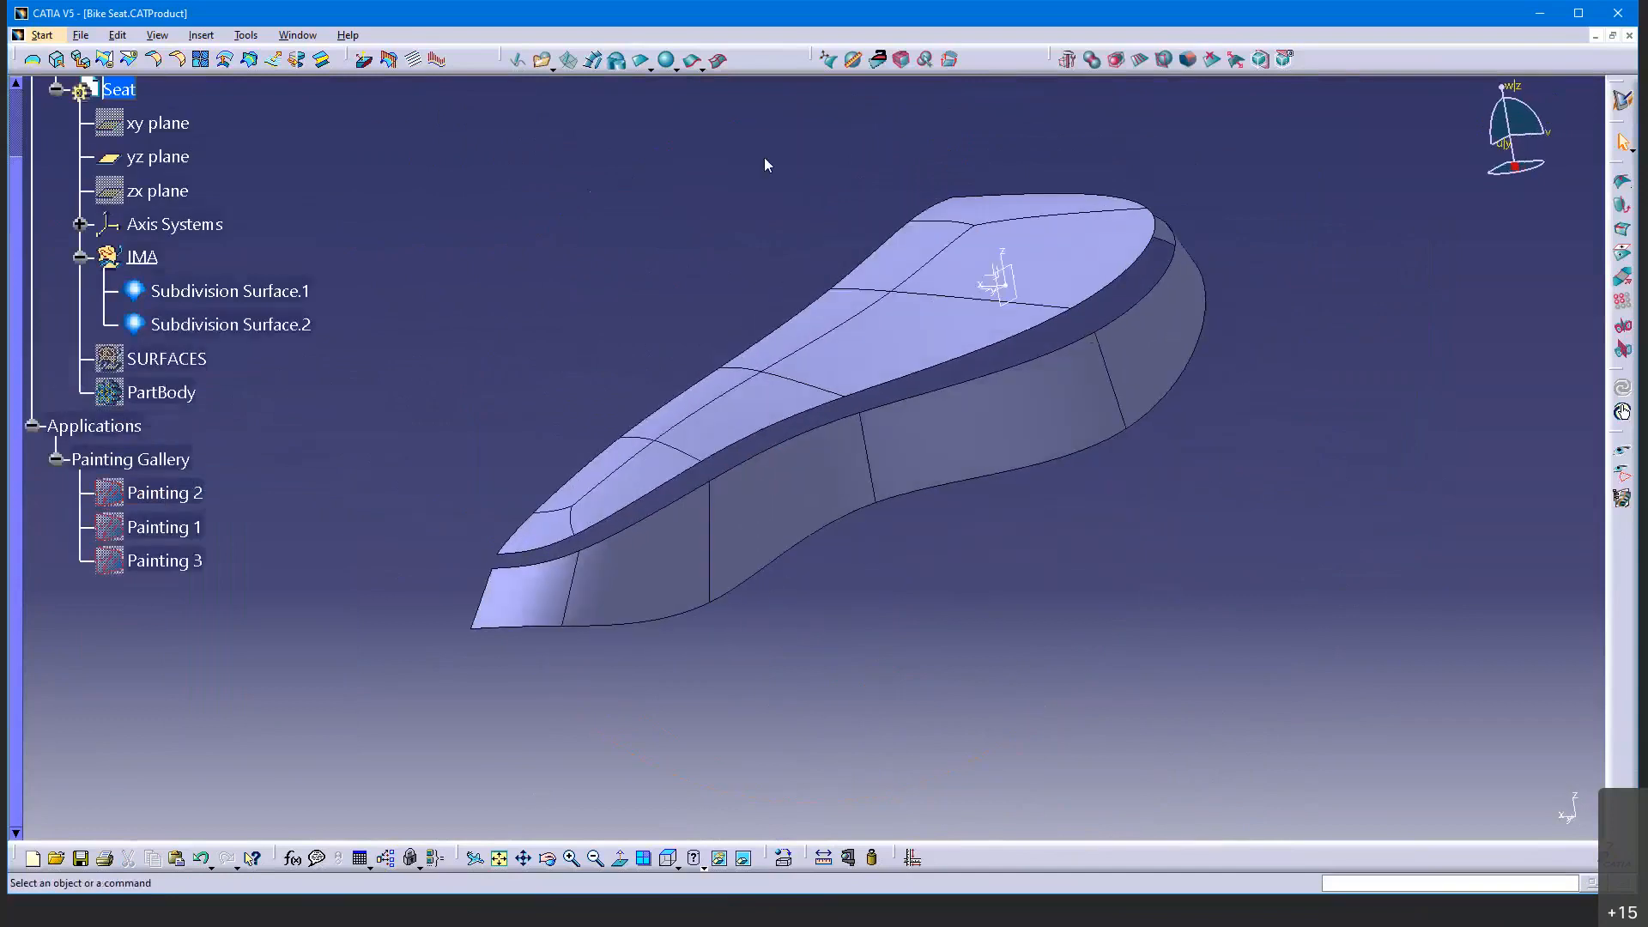
Start merging the top surface's outline with the side band using the single-row option, picking the band's upper edge behind the nose
middle_click_drag(1099, 346, 1154, 594)
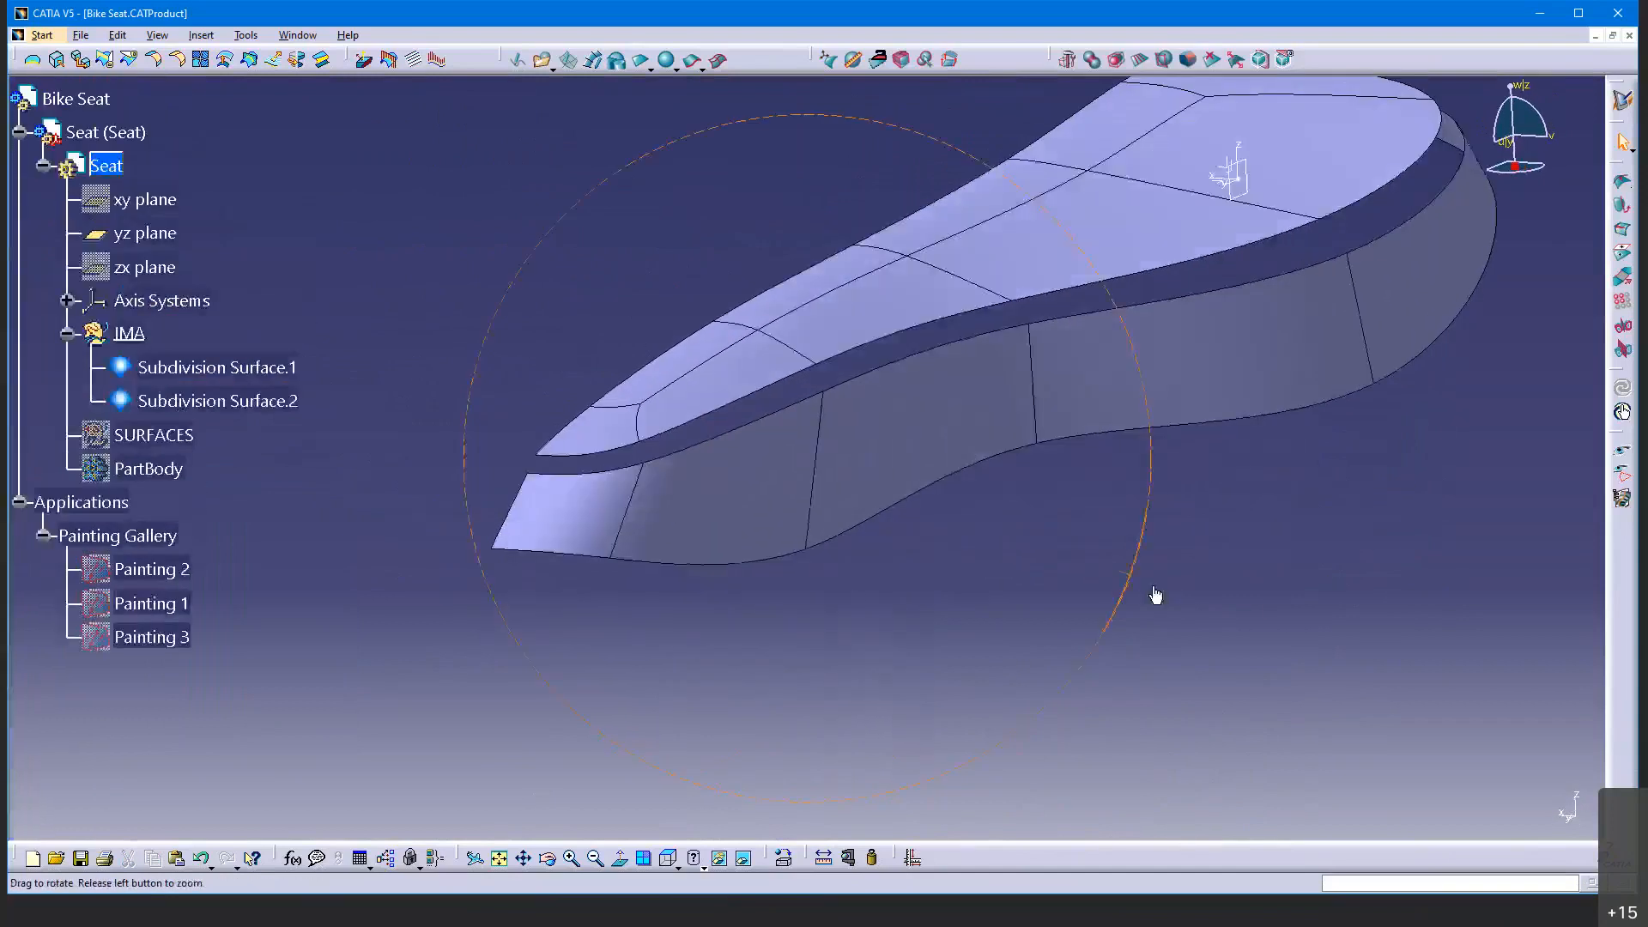
left_click(1093, 61)
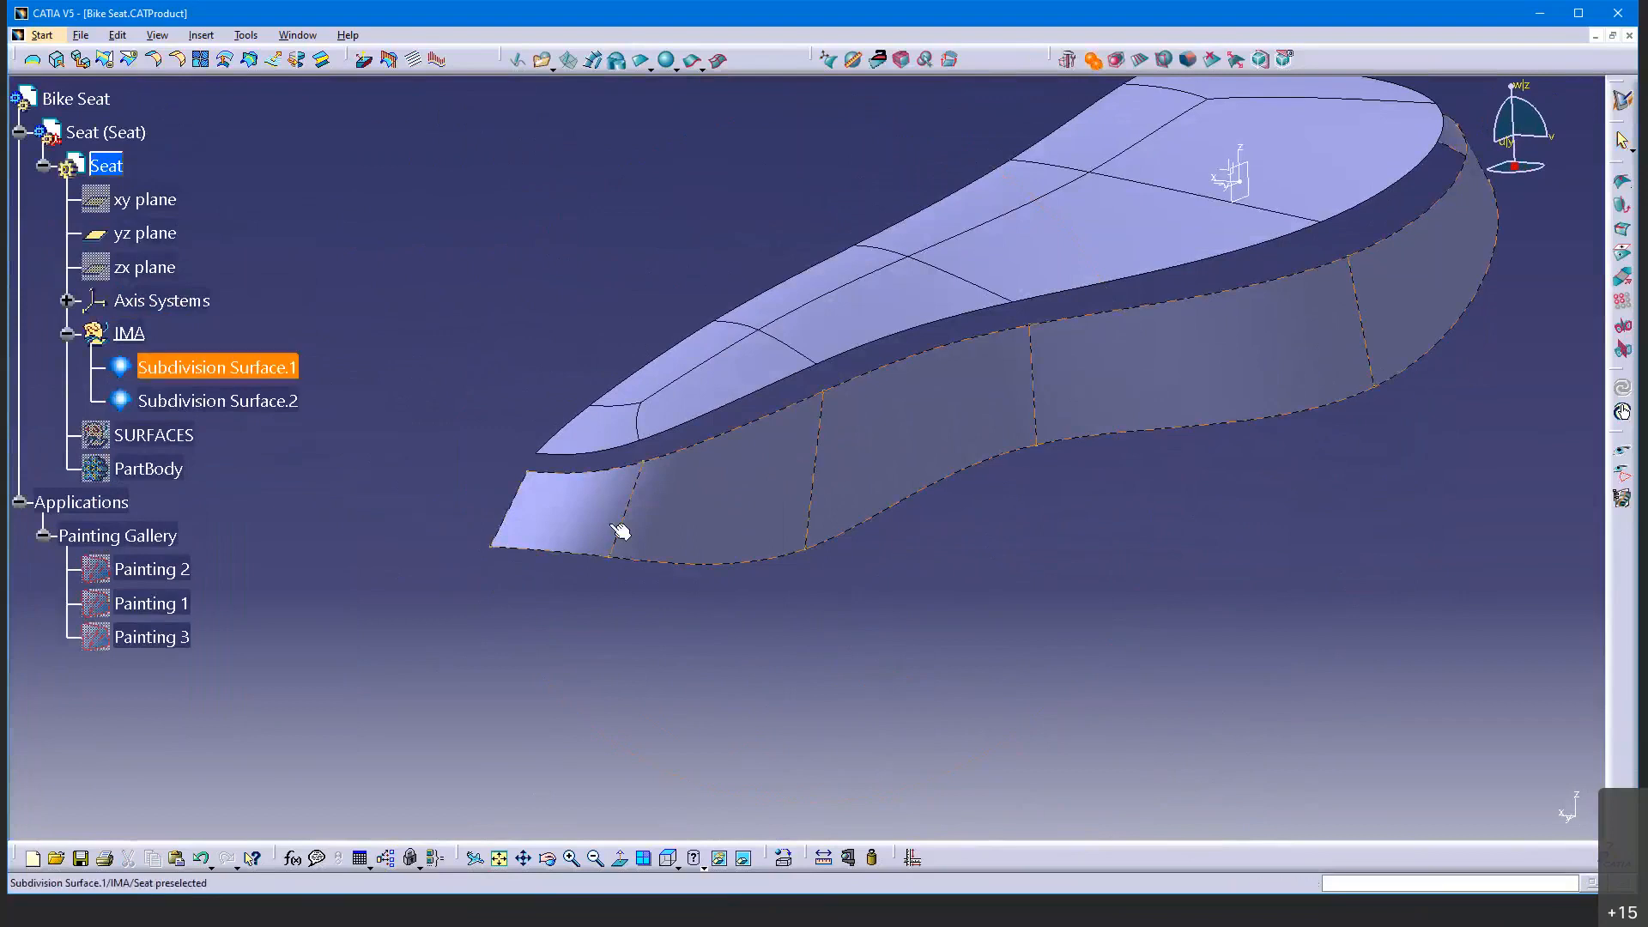
left_click(594, 449)
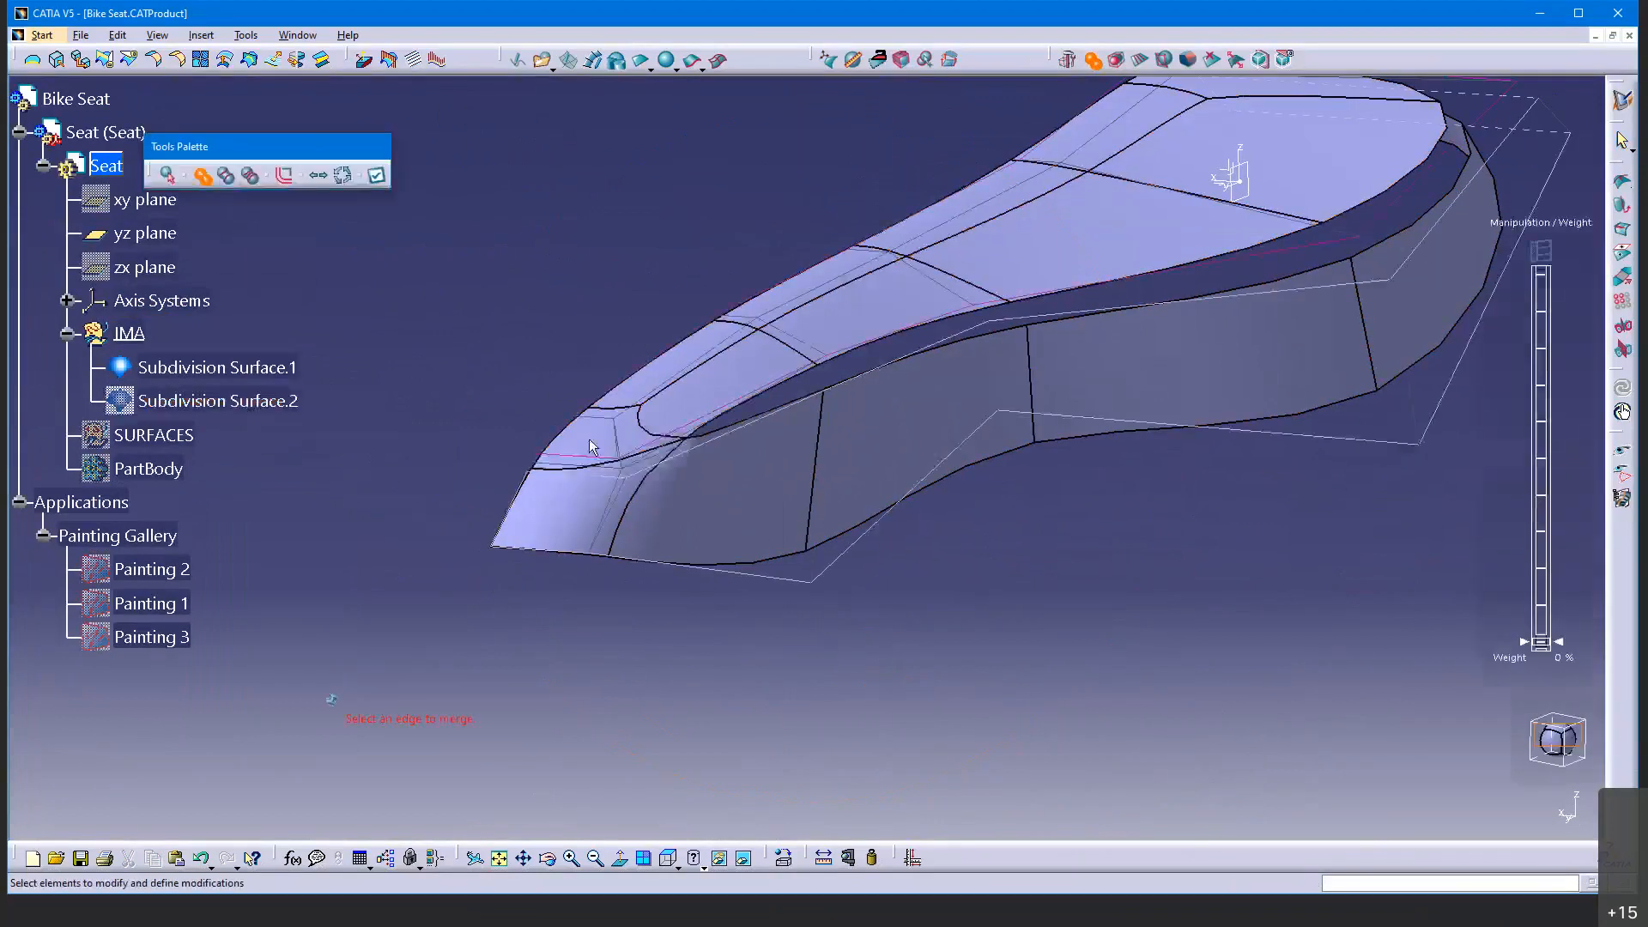
middle_click_drag(844, 654, 936, 512)
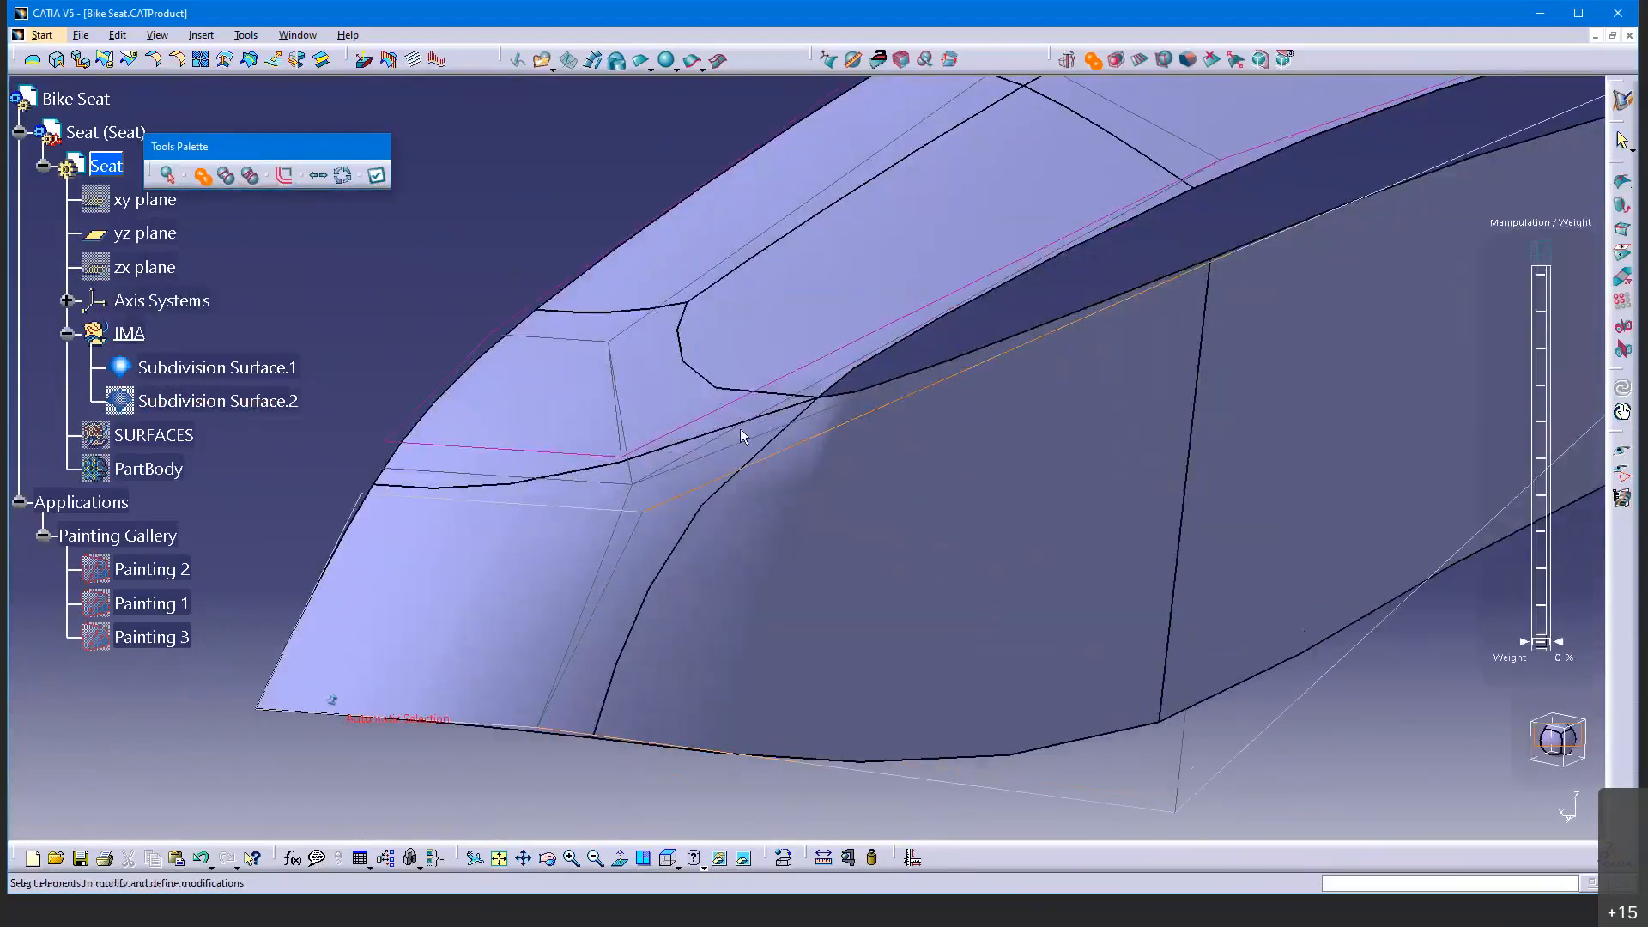
left_click(203, 176)
middle_click_drag(987, 388, 858, 471)
scroll(858, 470, "up", 1)
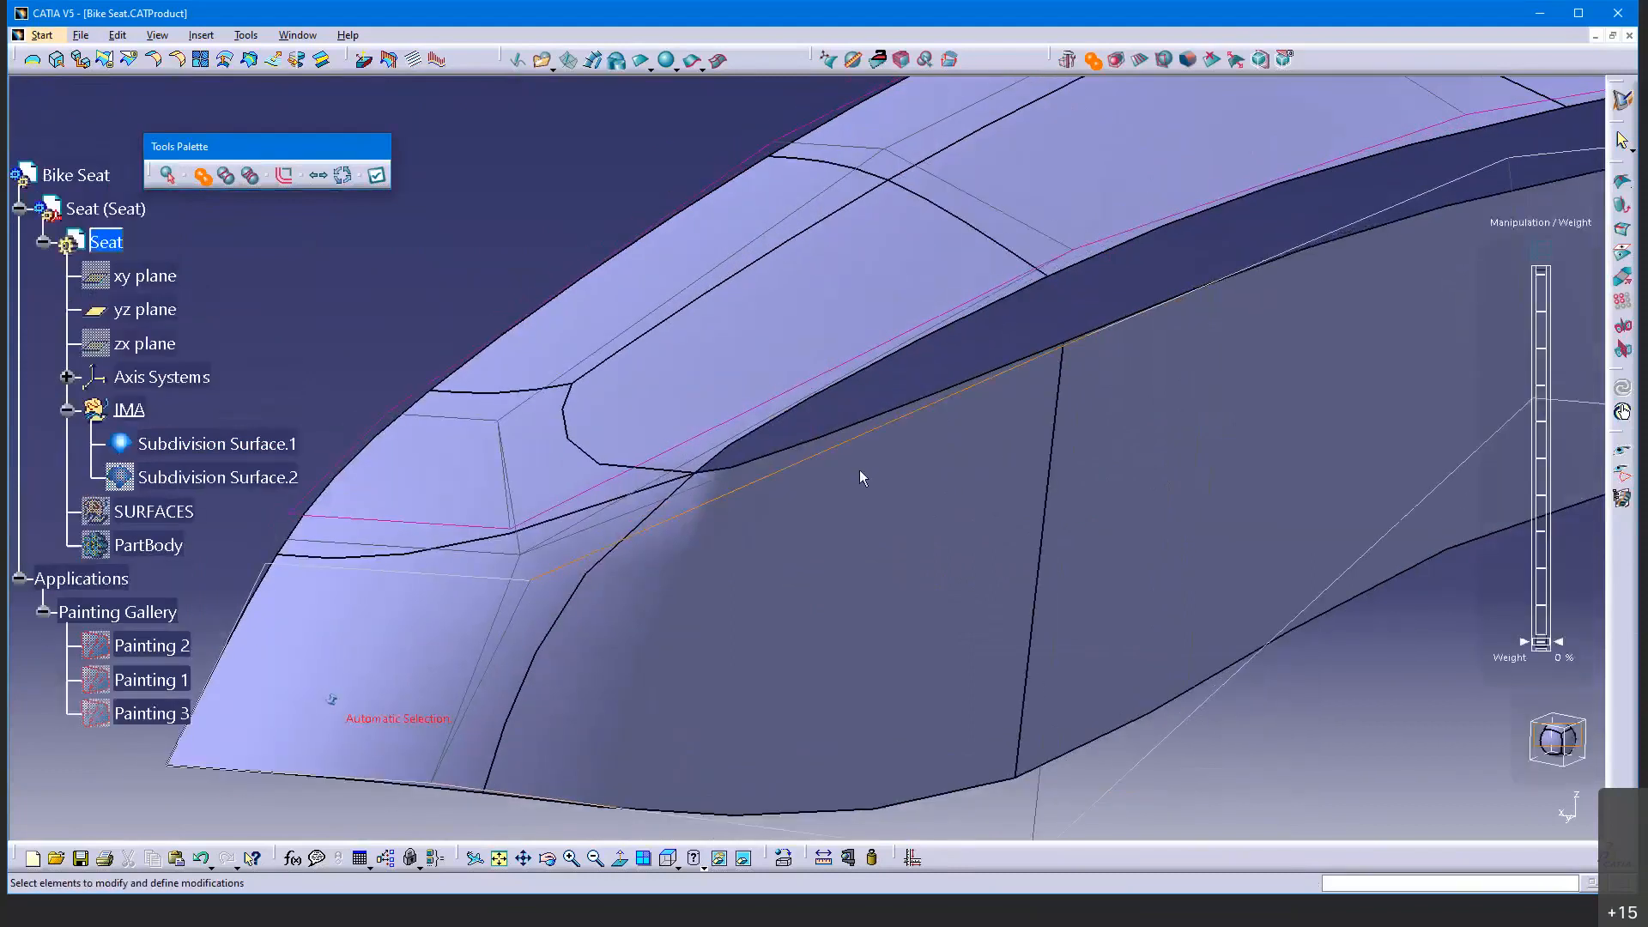
left_click(849, 444)
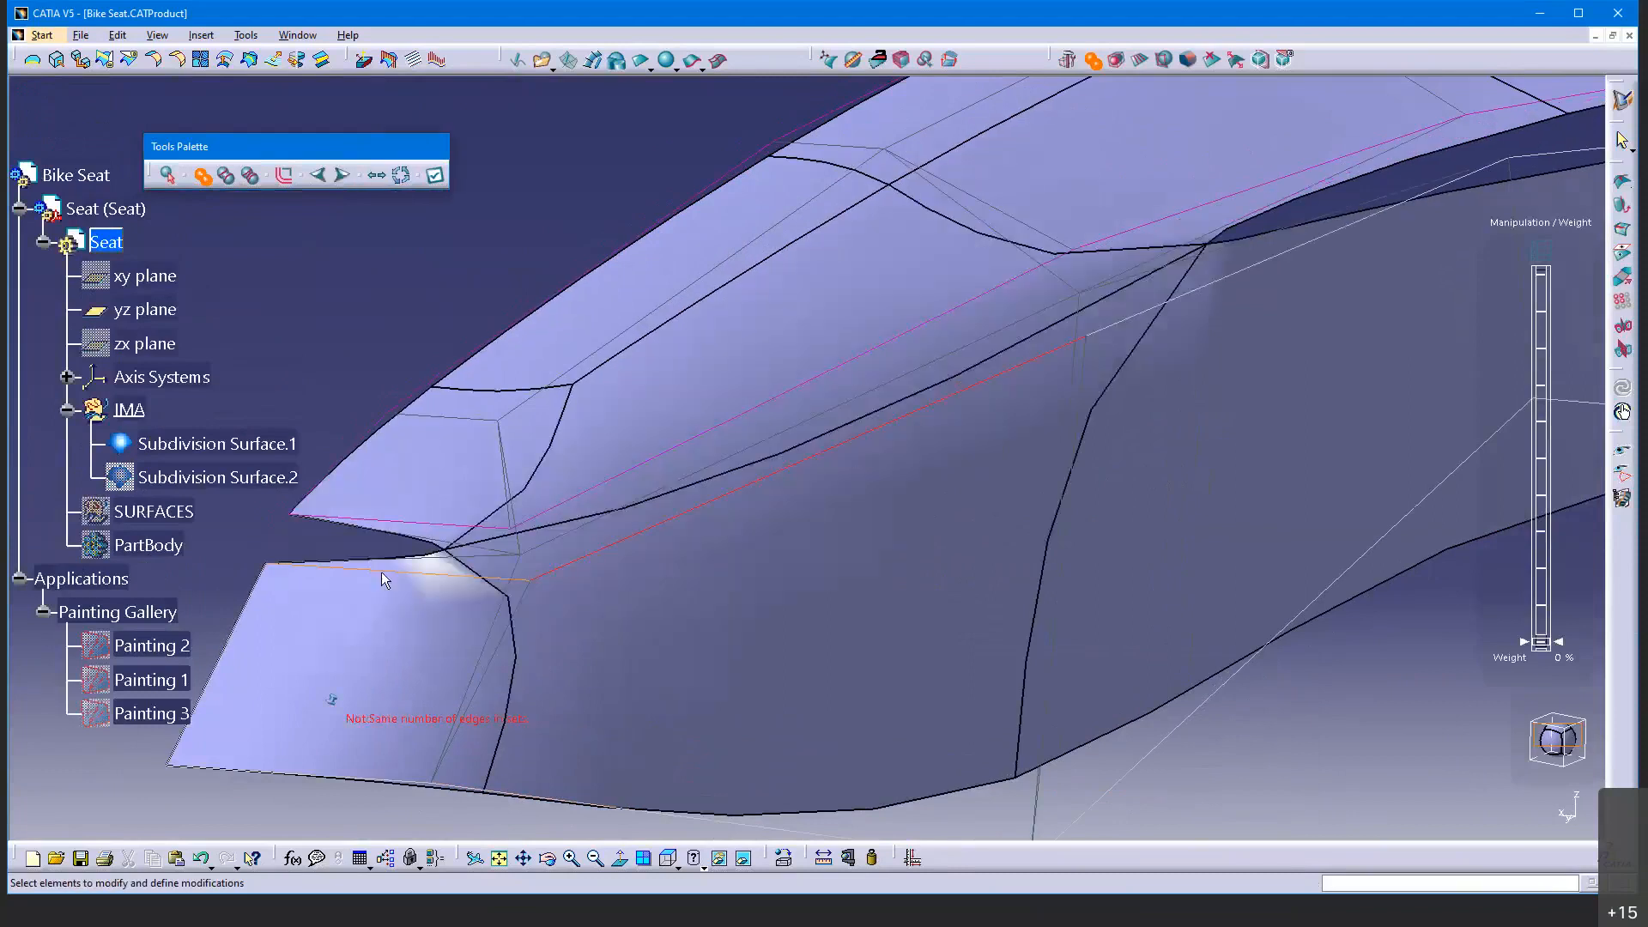
Add the side band's upper edges along the side and around the tail to the merge
middle_click_drag(1141, 431, 602, 617)
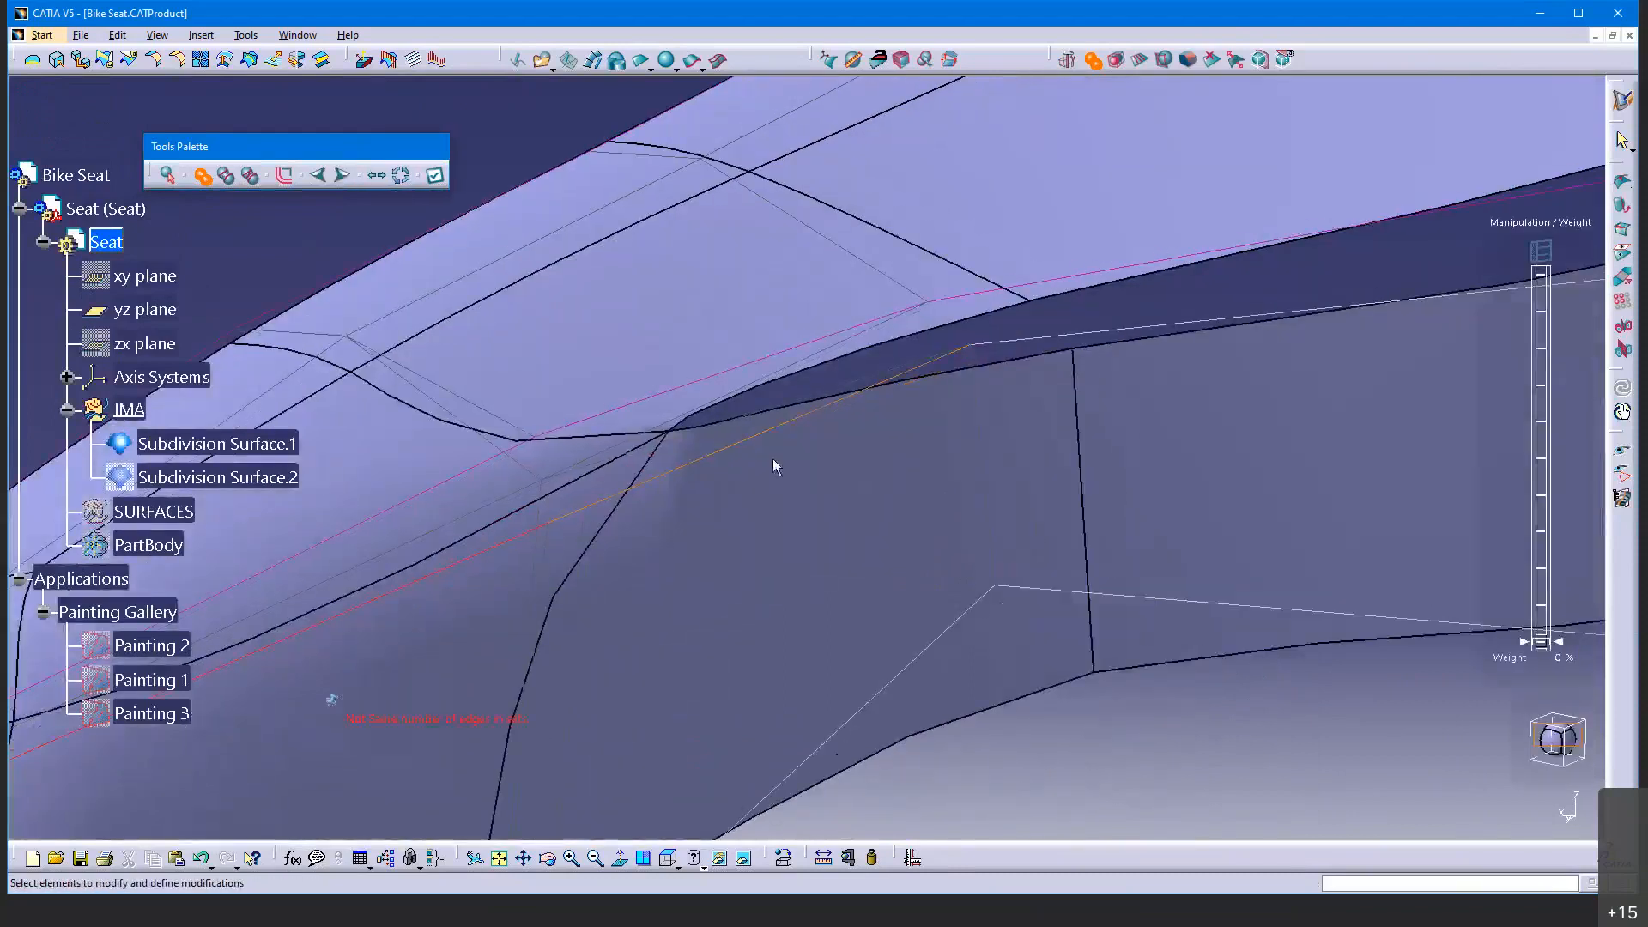
left_click(780, 421)
left_click(1289, 307)
middle_click_drag(1402, 350, 1161, 395)
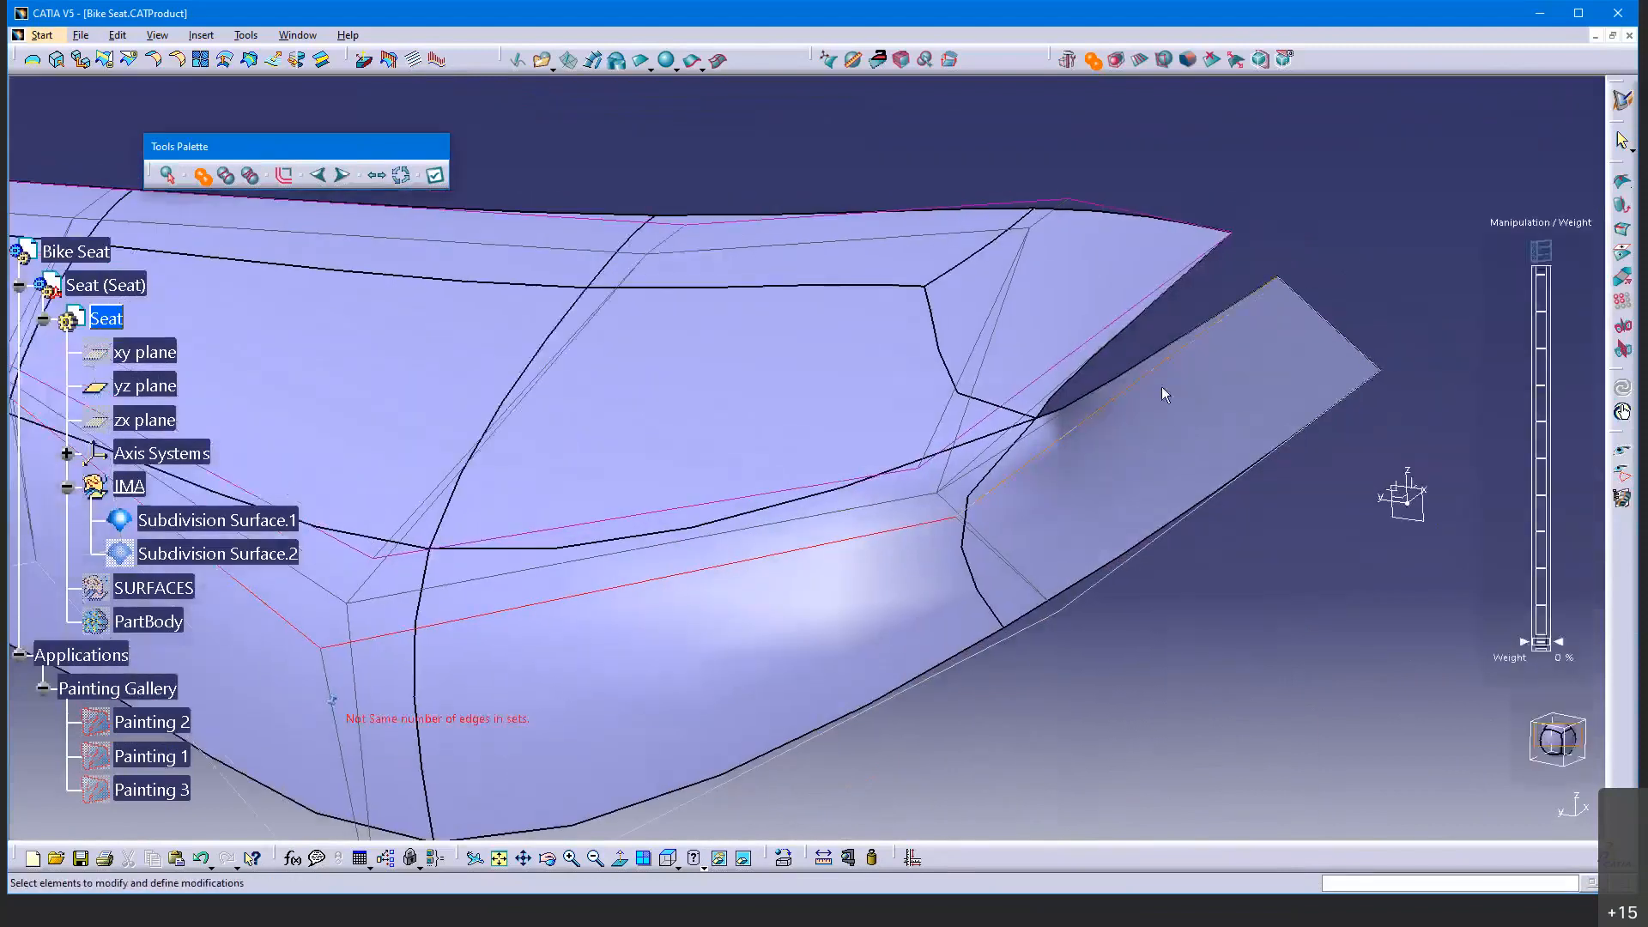
left_click(1138, 388)
Add the side band's remaining upper edges, from the widest part forward to the nose, to close the gap with the top surface
middle_click_drag(705, 589, 1118, 472)
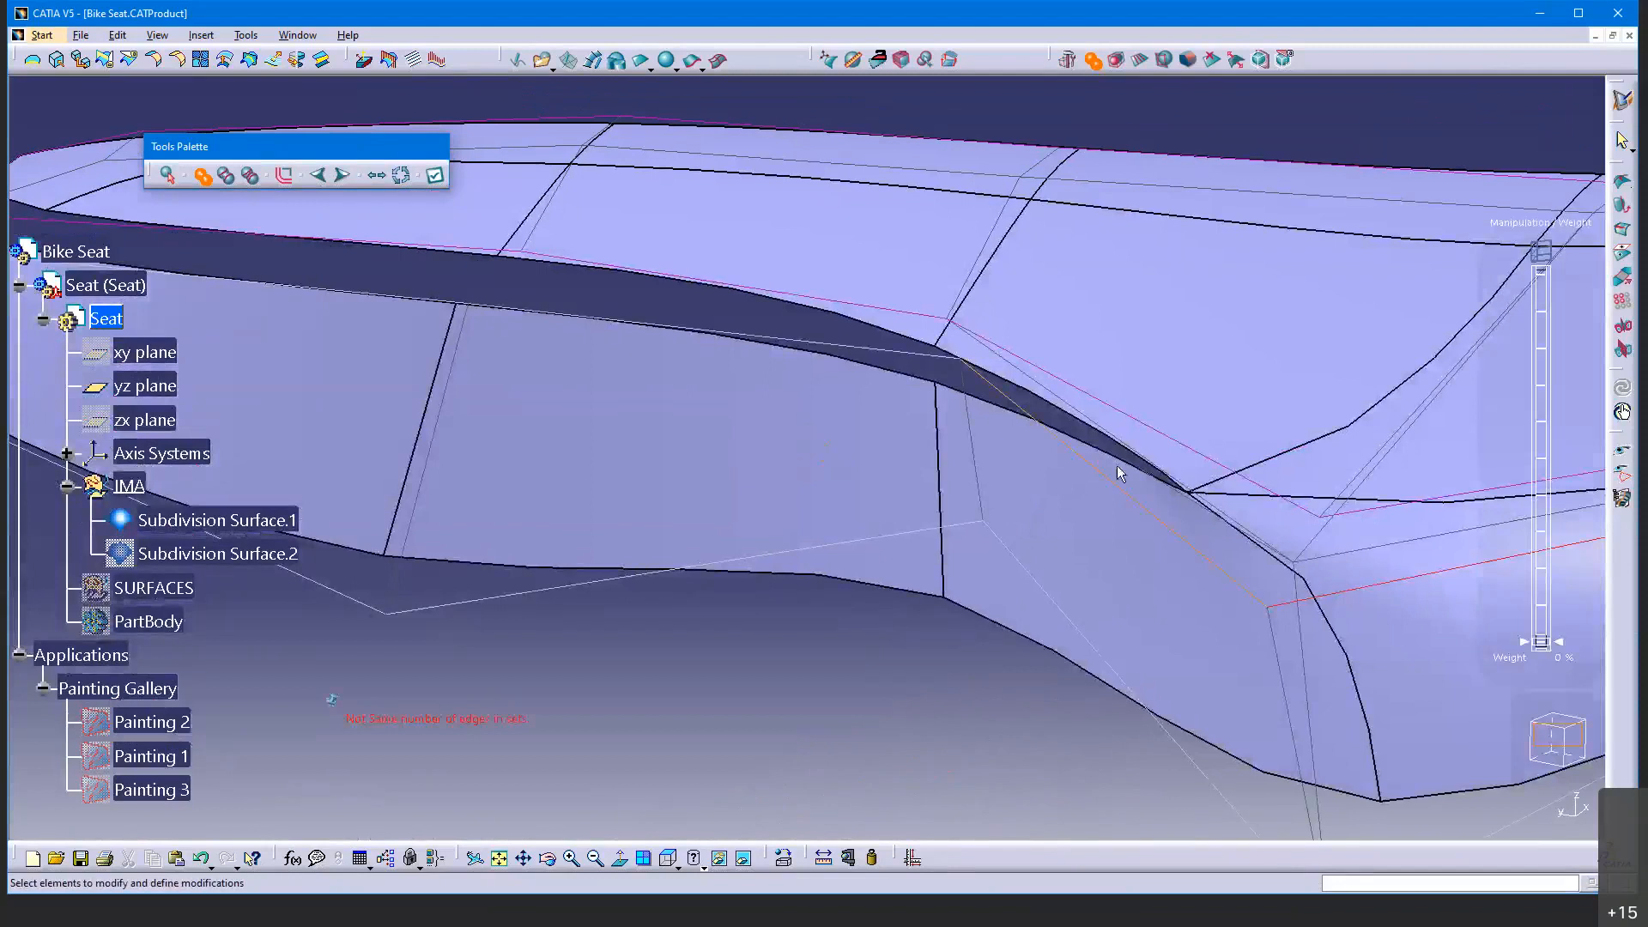
middle_click_drag(1059, 519, 1090, 398)
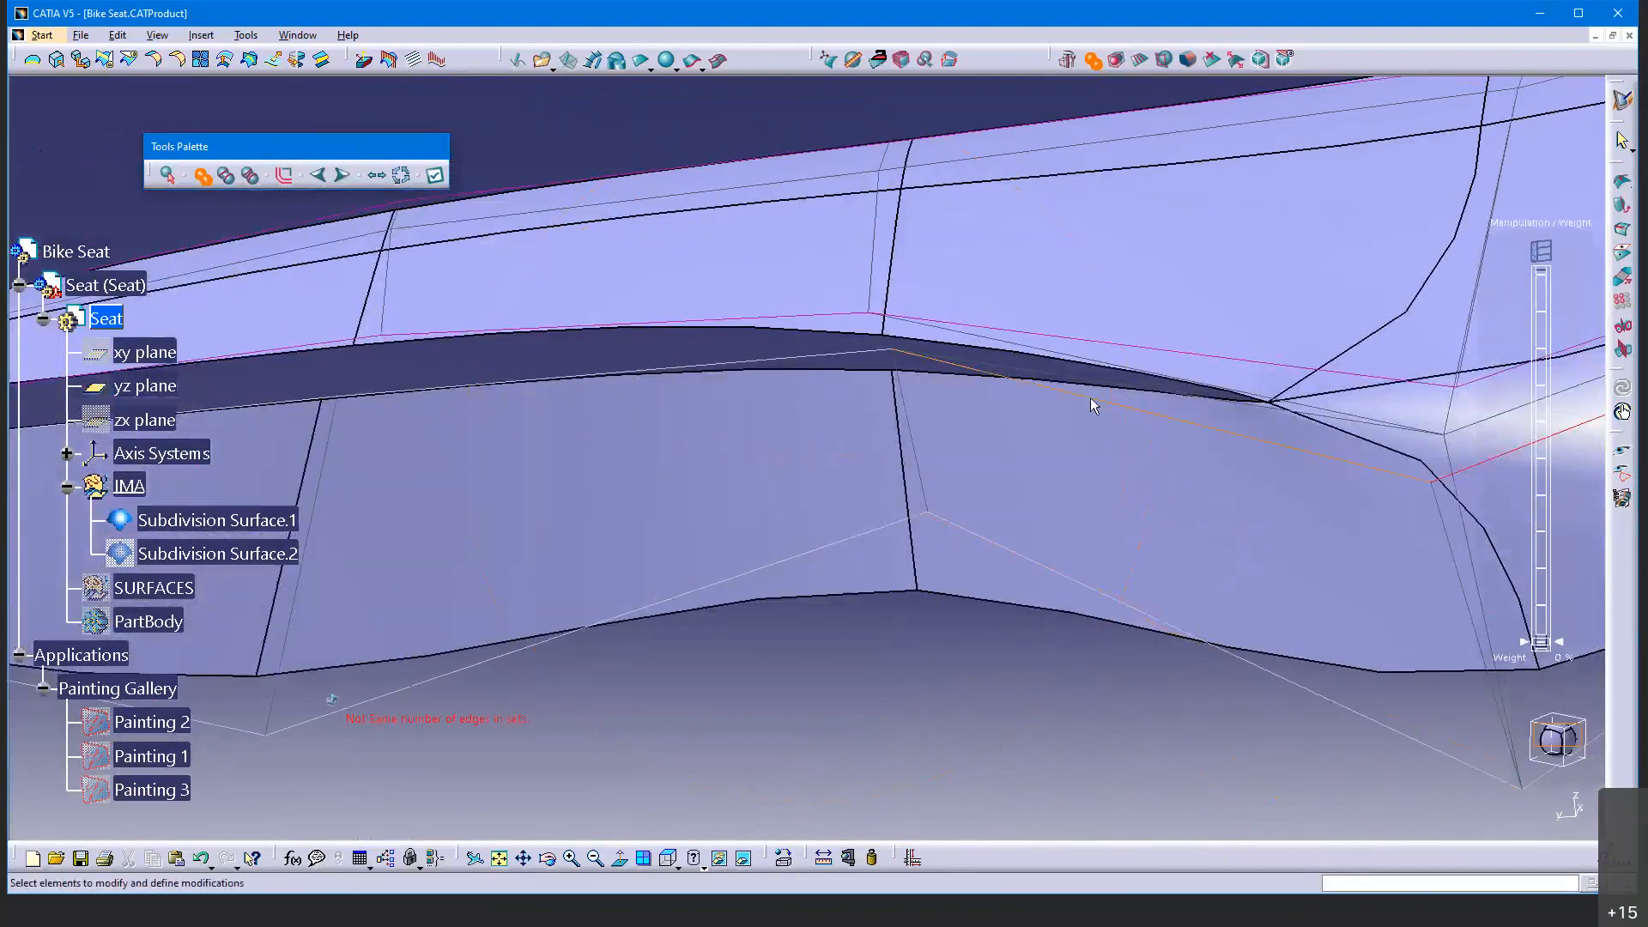
left_click(1092, 398)
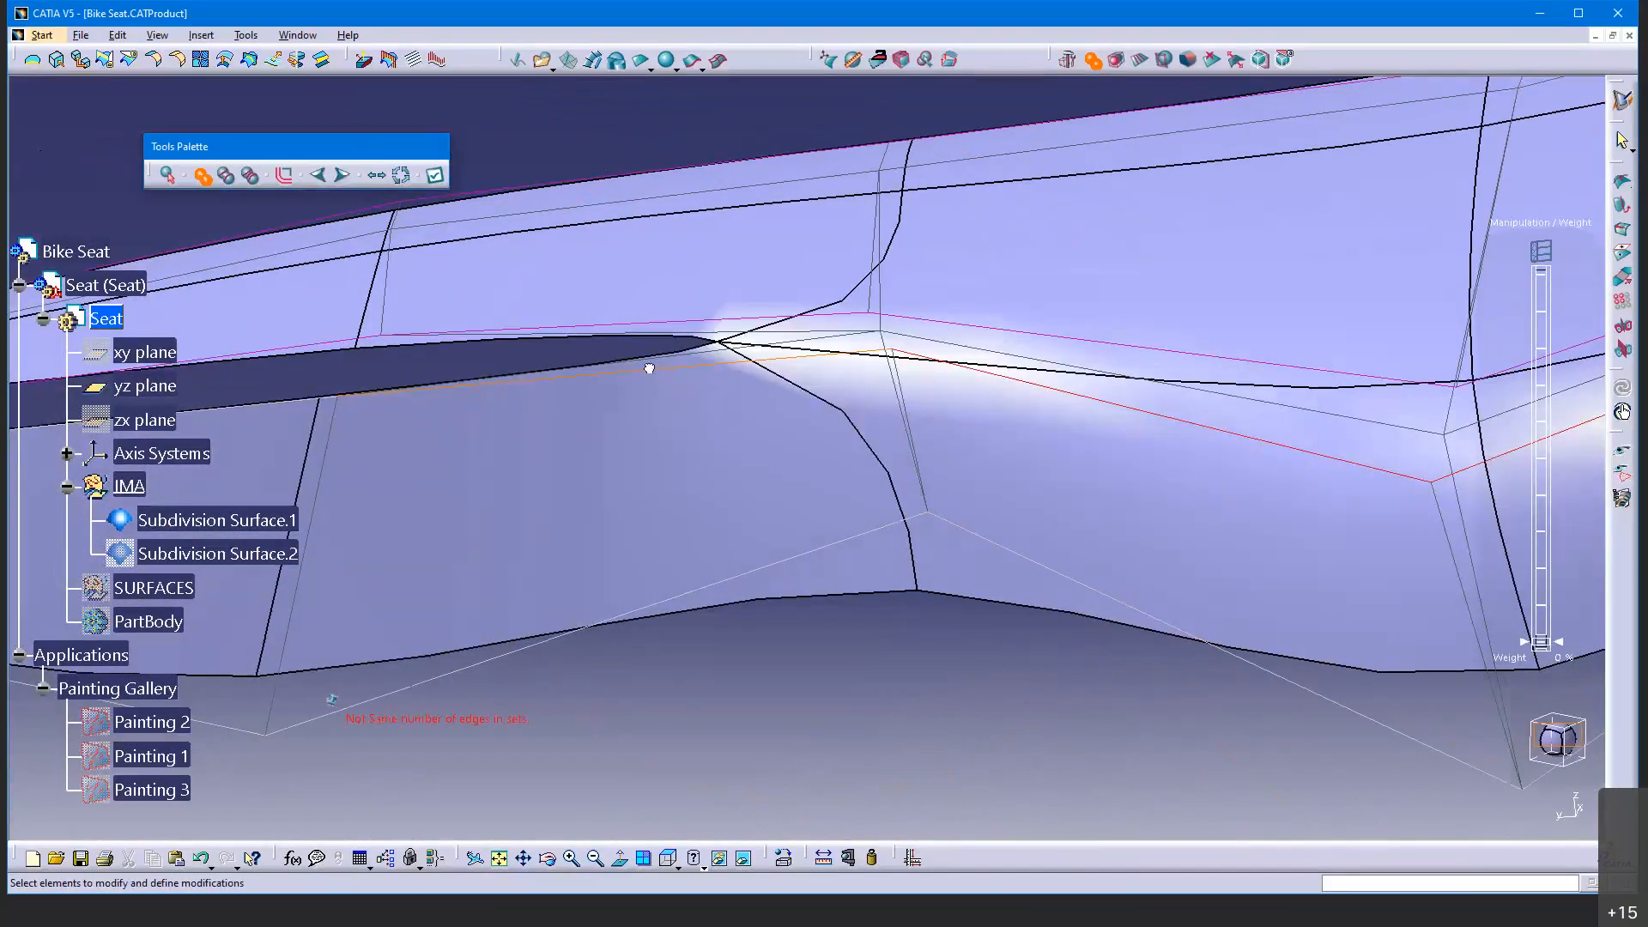
left_click(649, 368)
middle_click_drag(637, 516, 1602, 542)
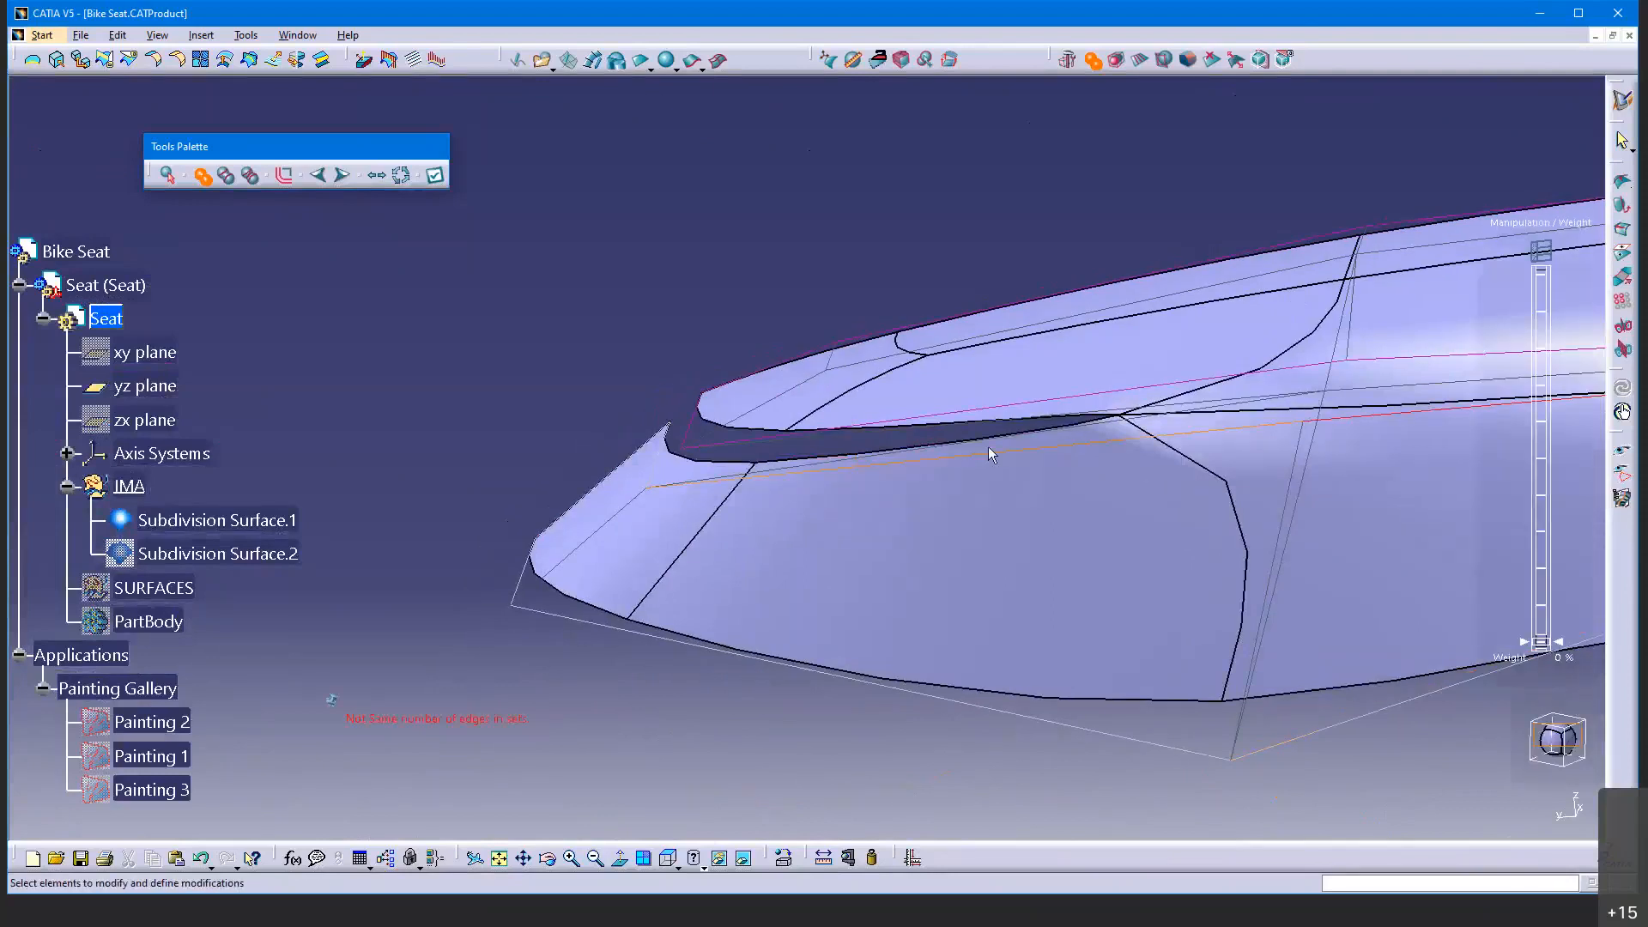
middle_click_drag(989, 458, 1202, 658)
left_click(498, 468)
middle_click_drag(1038, 420, 790, 419)
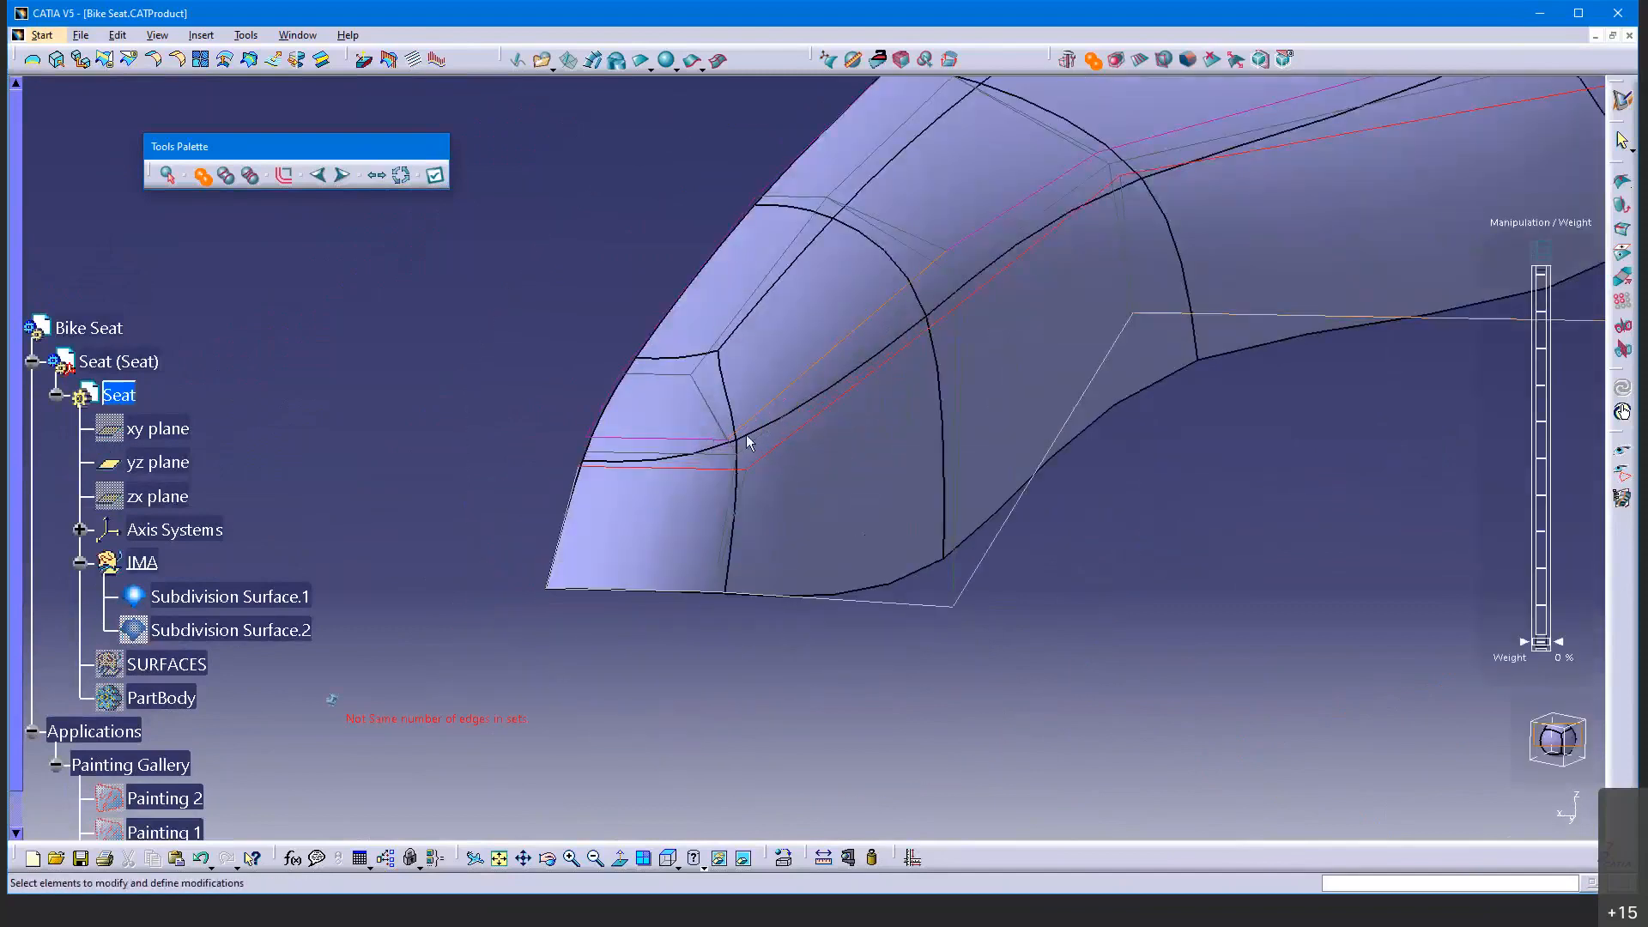
Preview the two merge options that add extra rows along the seam, and restore the single-row option
middle_click_drag(788, 479, 703, 623)
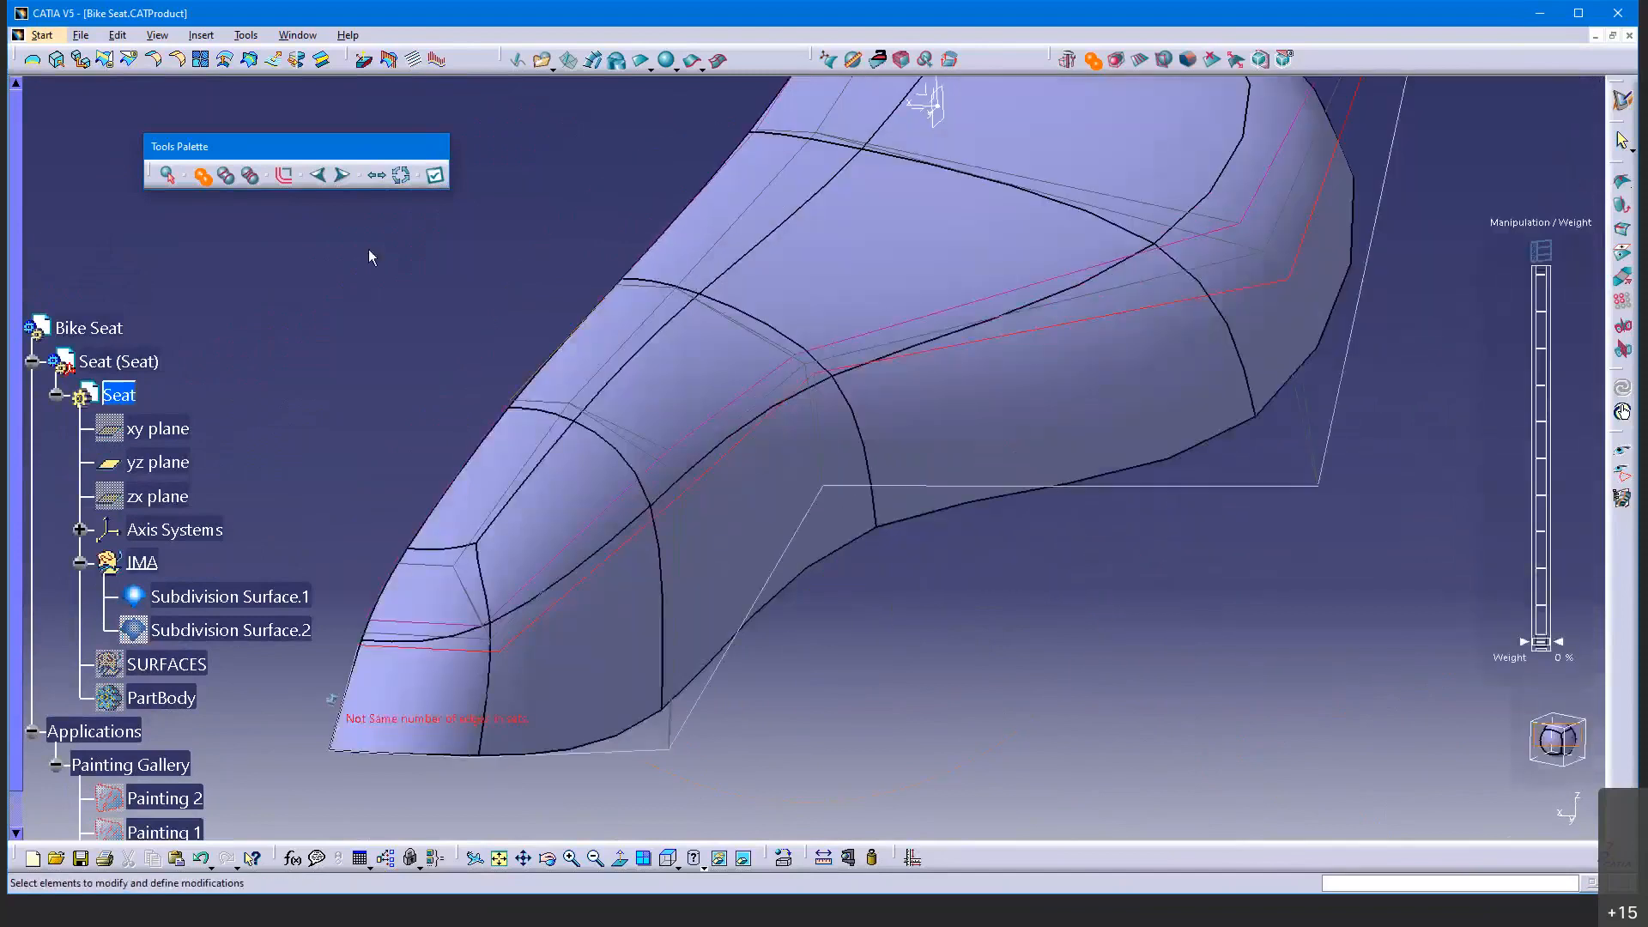
left_click(228, 177)
middle_click_drag(618, 584, 712, 421)
scroll(713, 422, "up", 1)
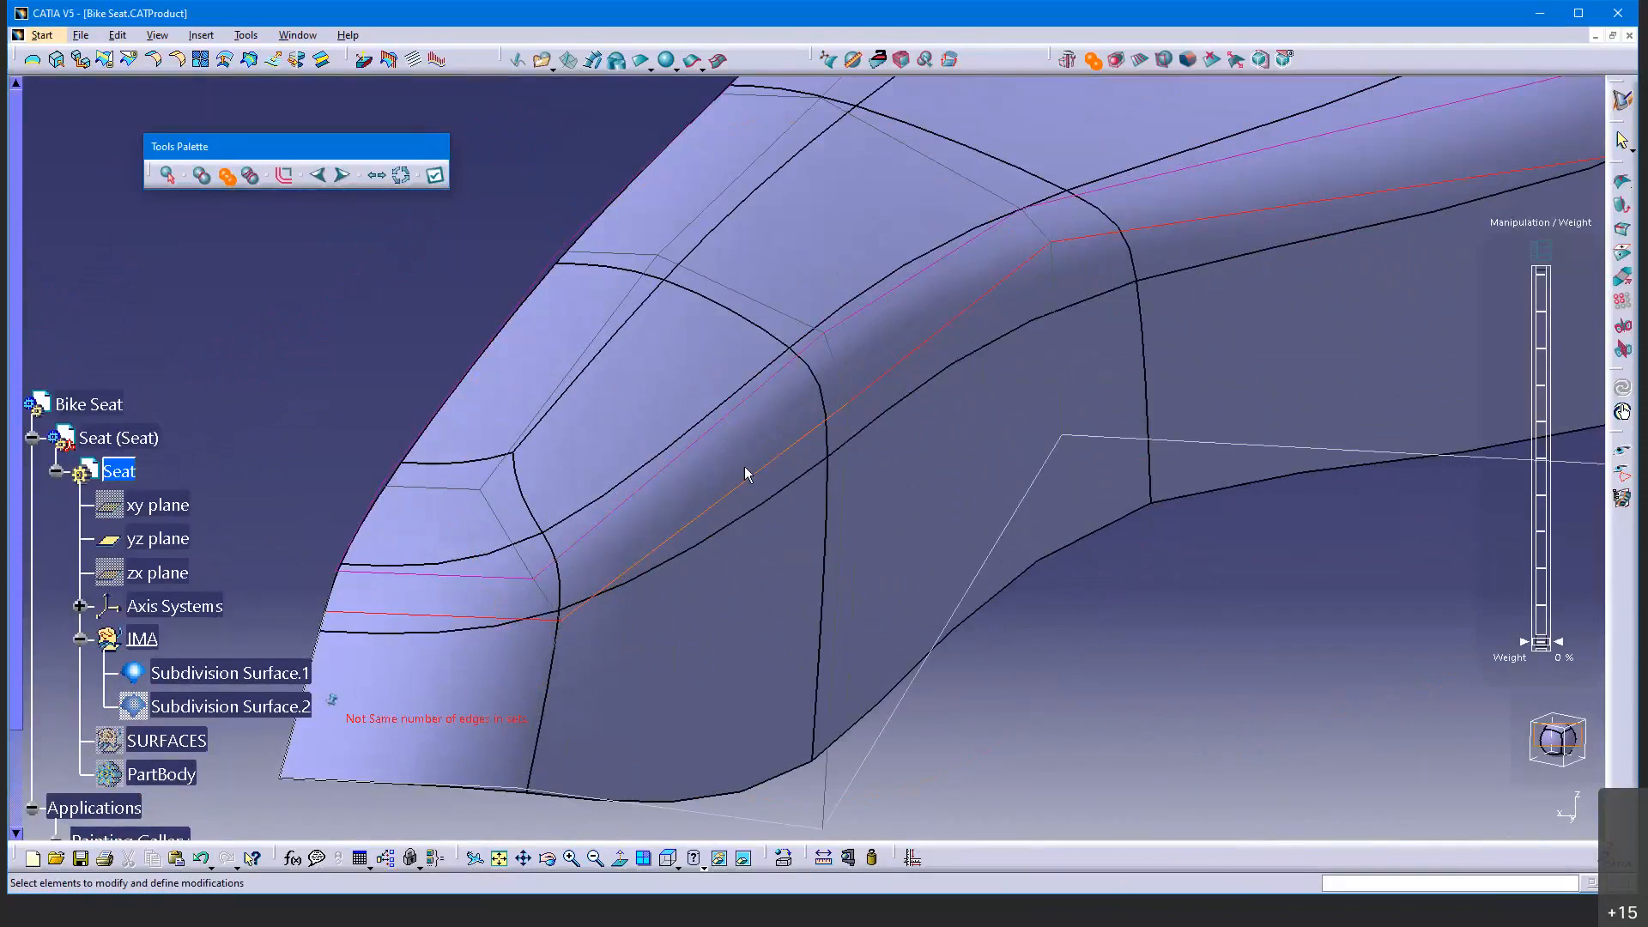
left_click(249, 176)
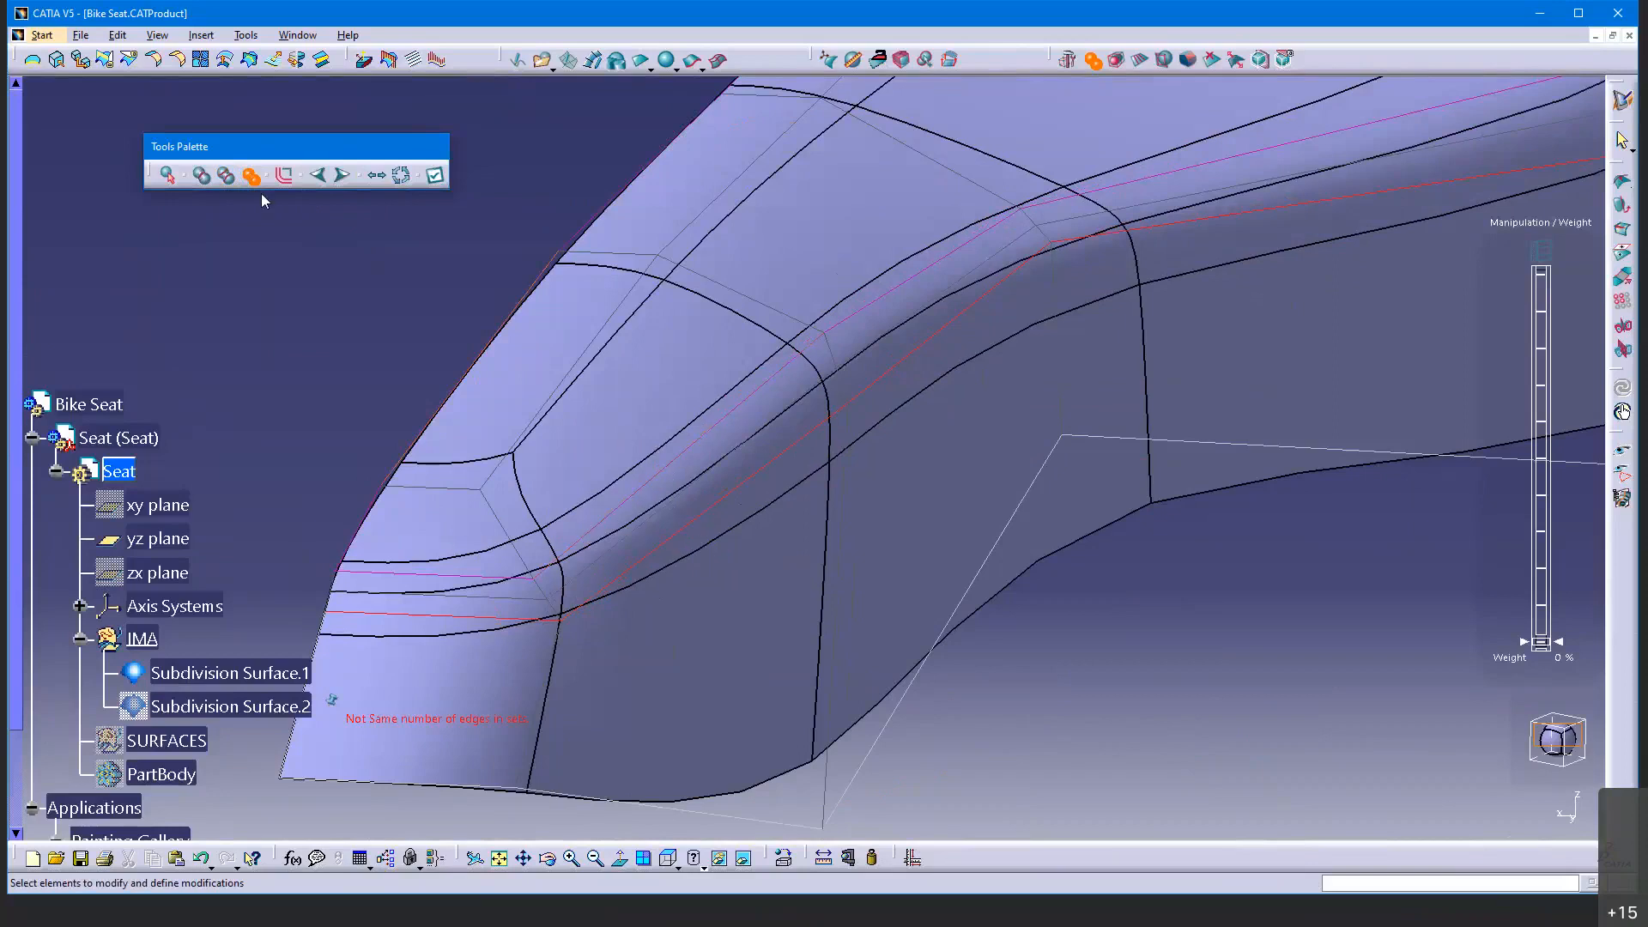
left_click(230, 178)
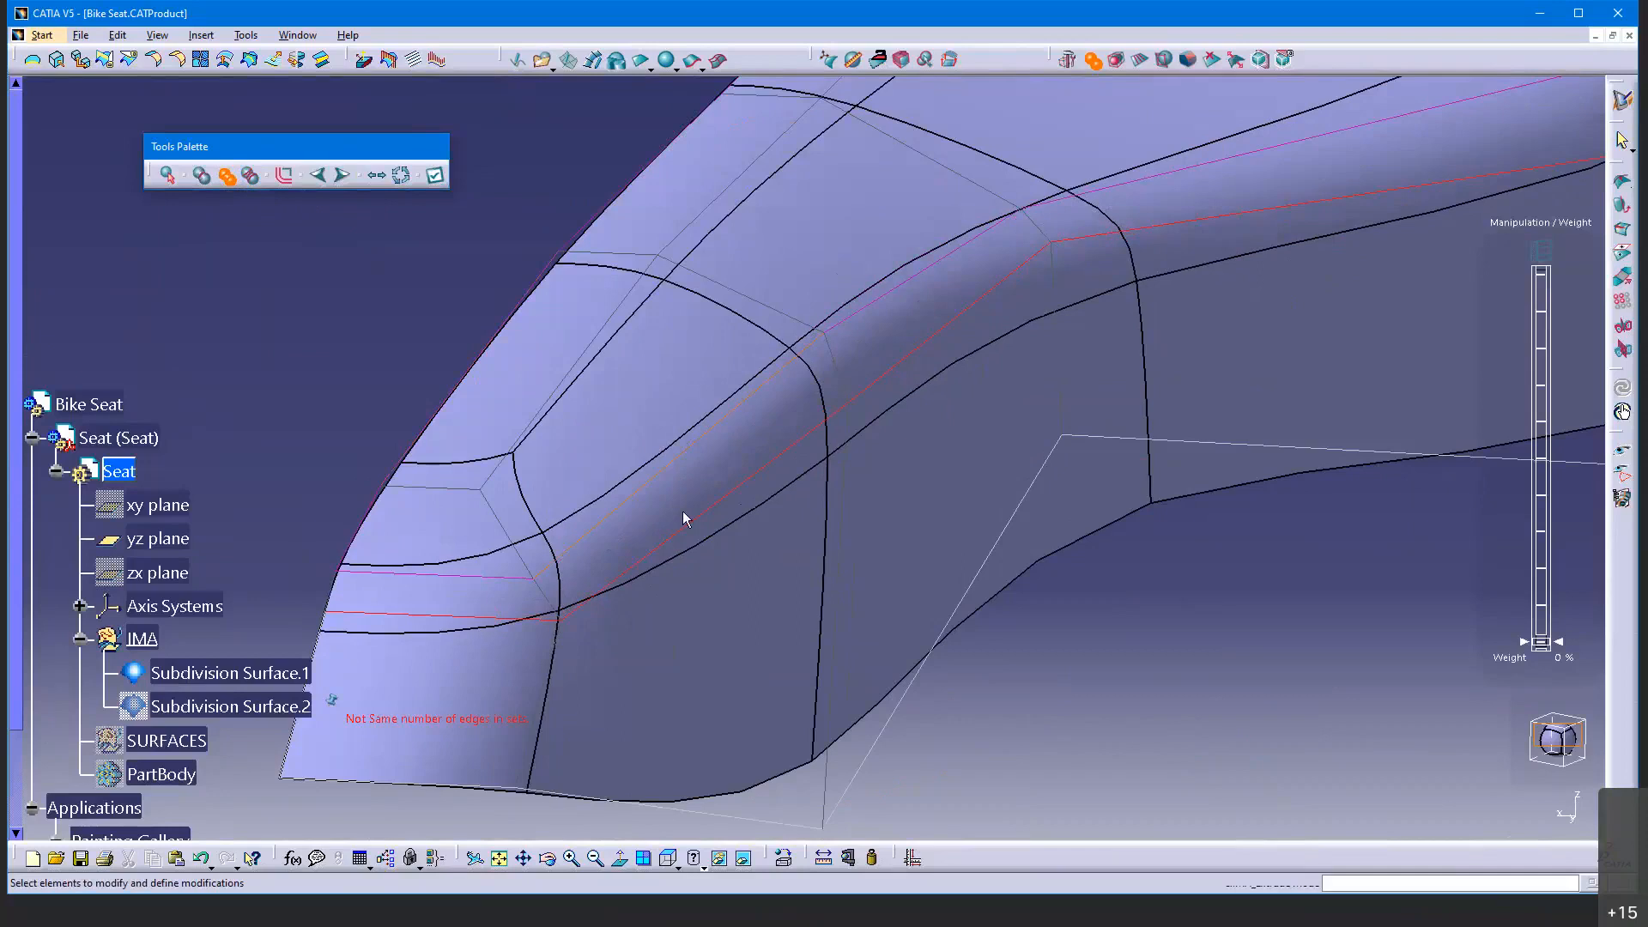
left_click(204, 177)
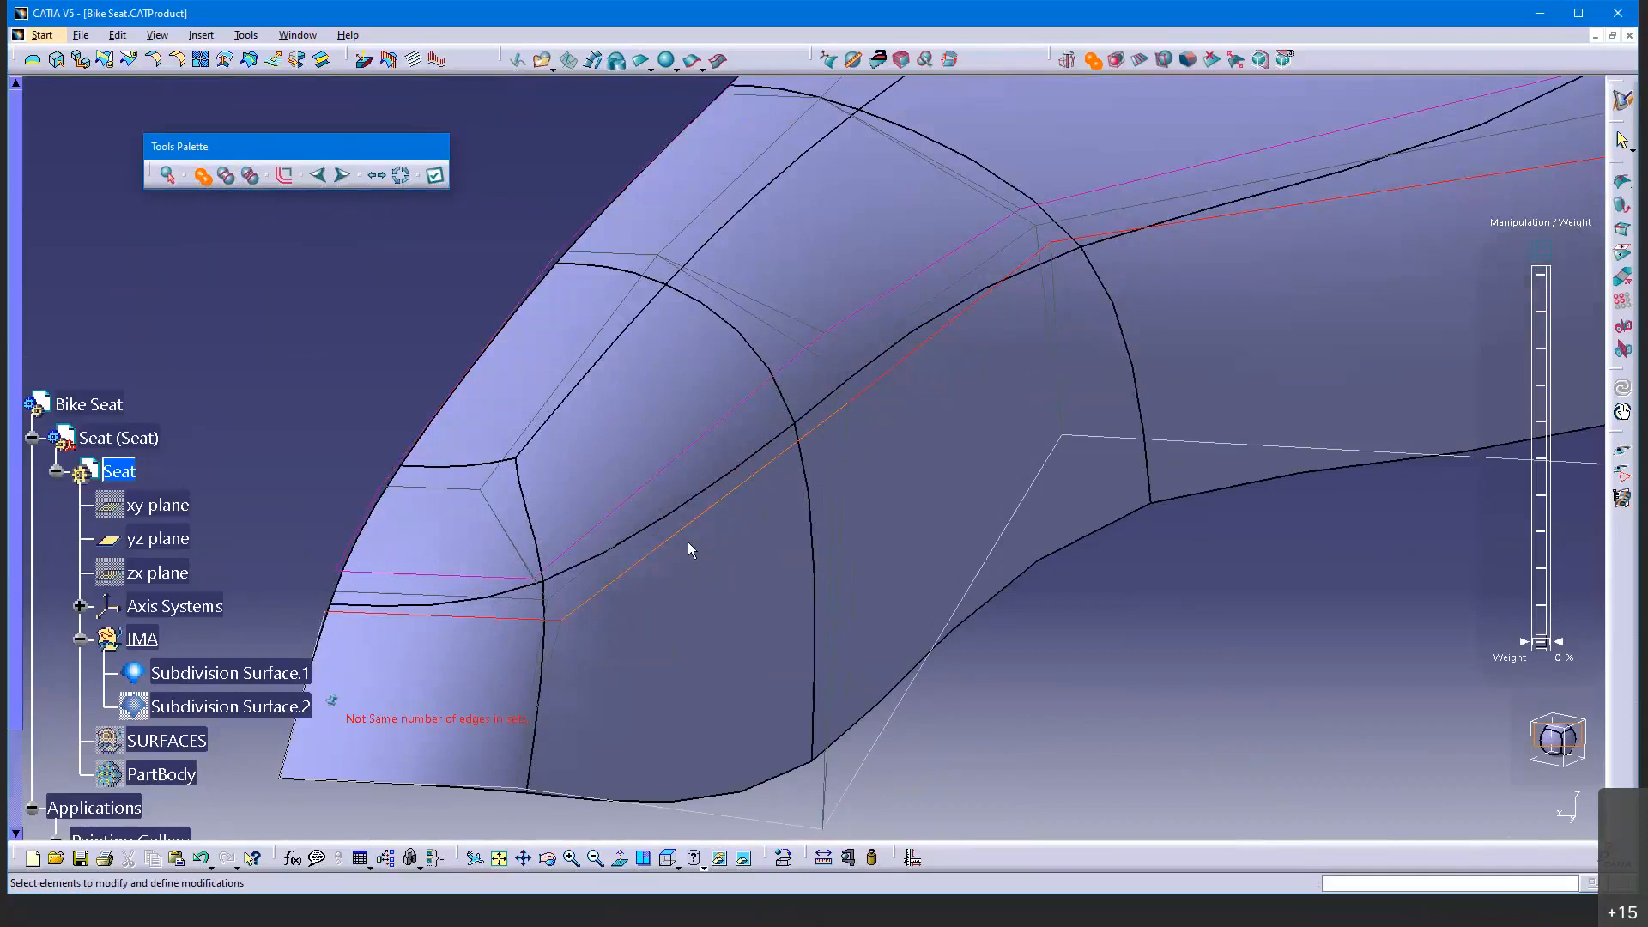
middle_click_drag(836, 472, 692, 554)
middle_click_drag(711, 584, 708, 581)
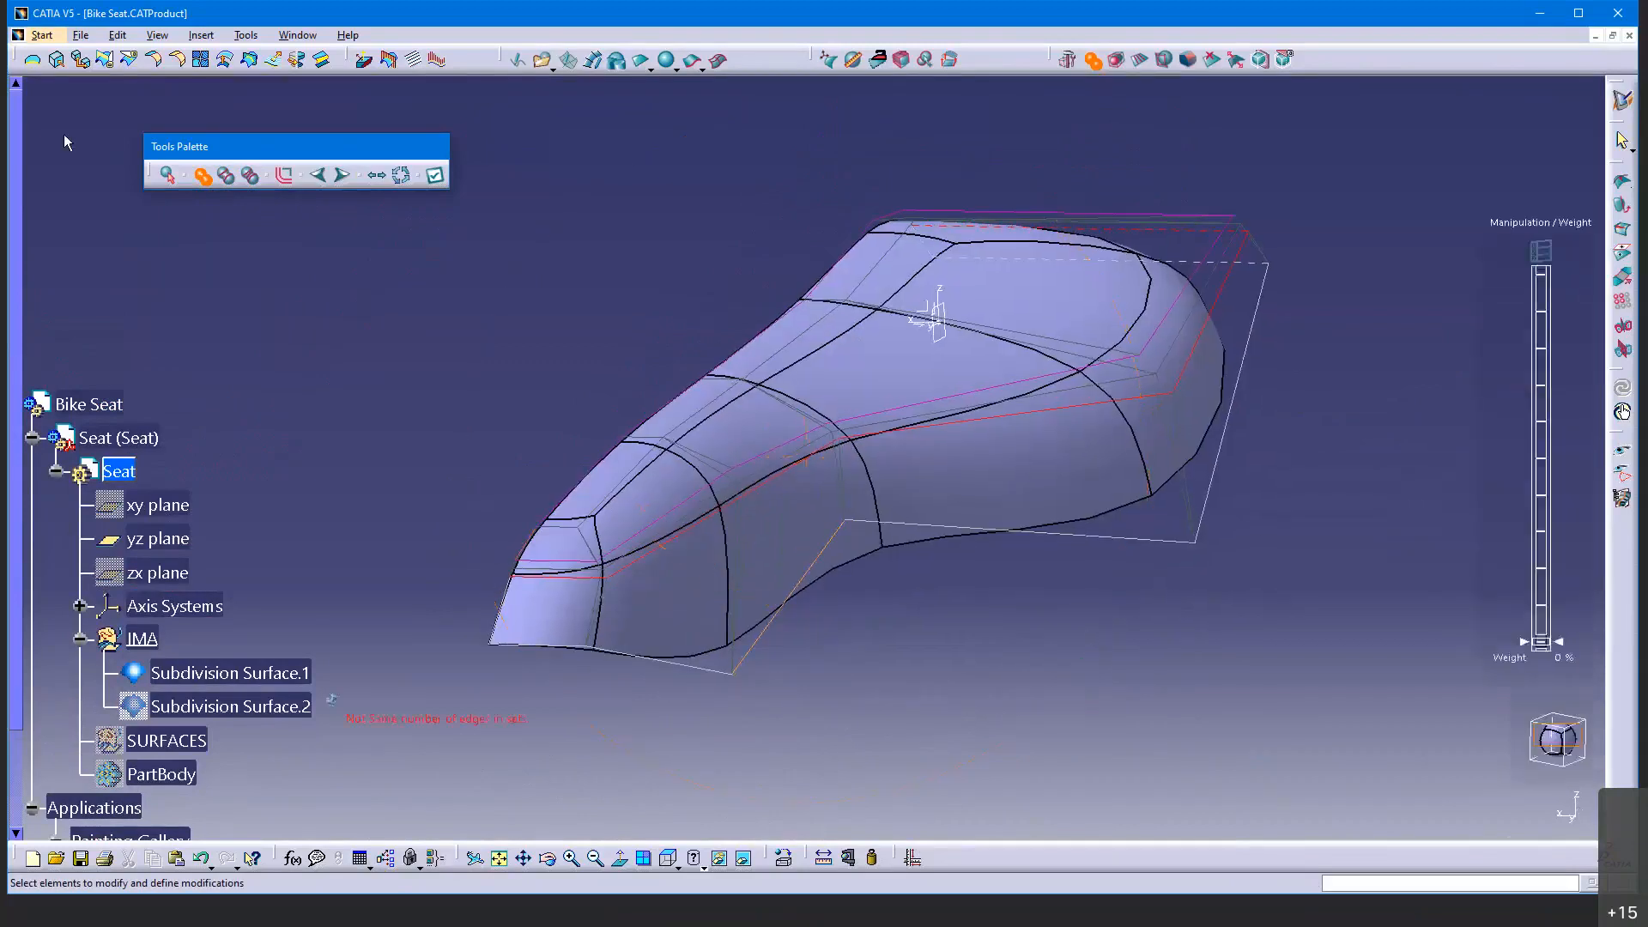
Accept the merge of the top surface and side band, and finish editing the combined surface
left_click(435, 177)
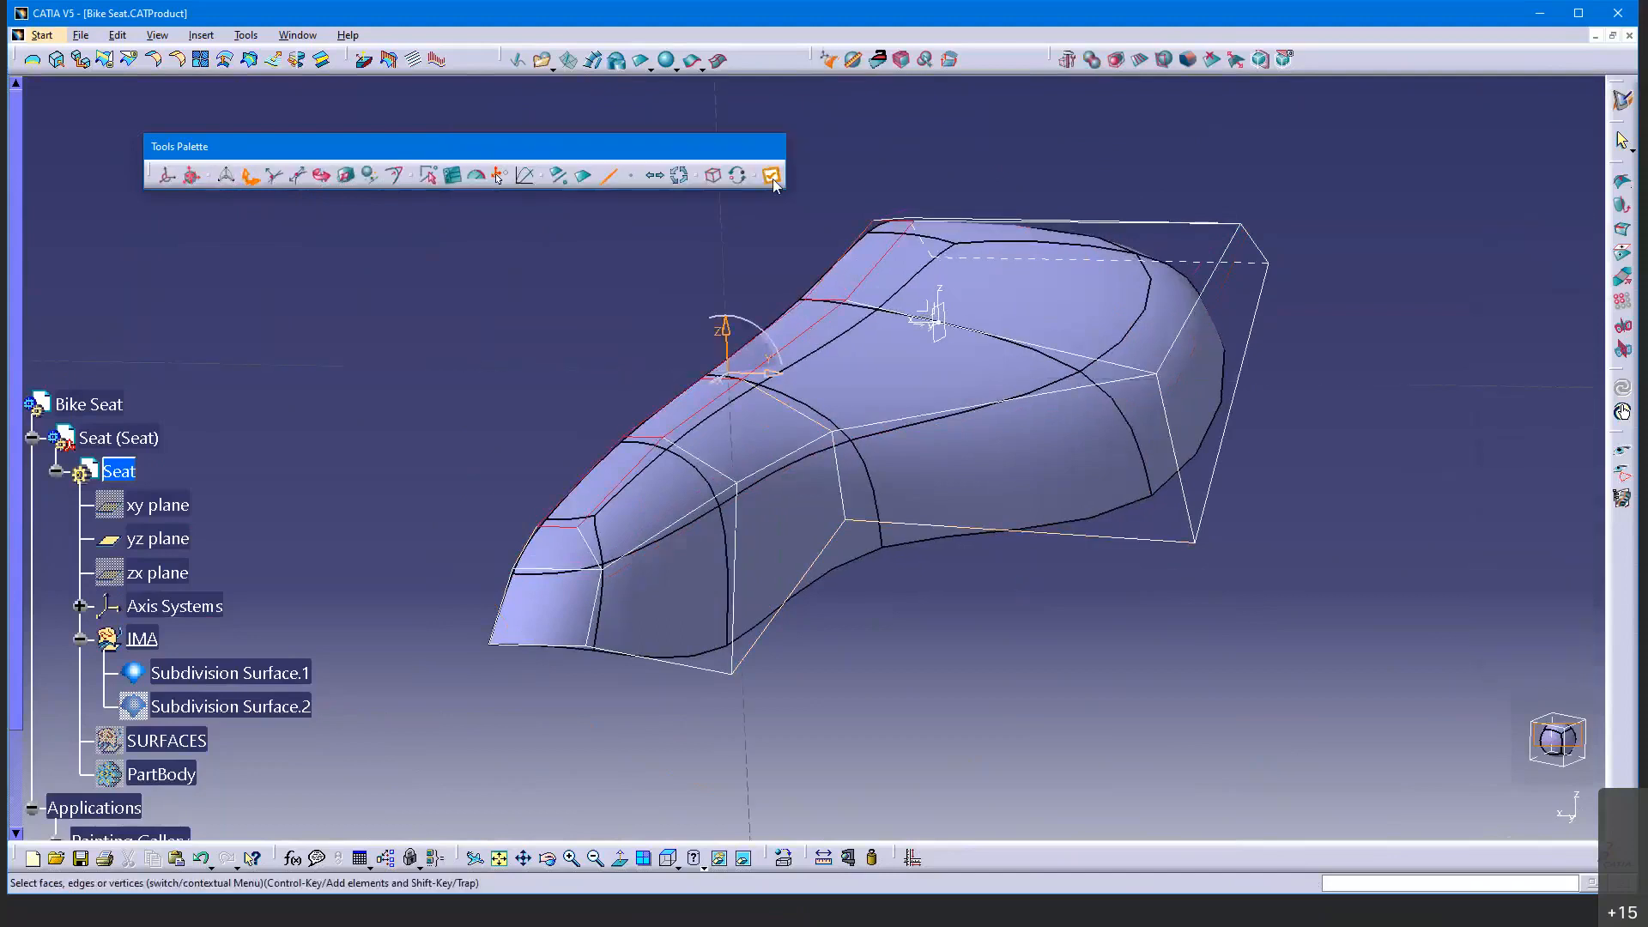
left_click(1625, 149)
middle_click_drag(1178, 548, 983, 448)
middle_click_drag(1300, 468, 729, 570)
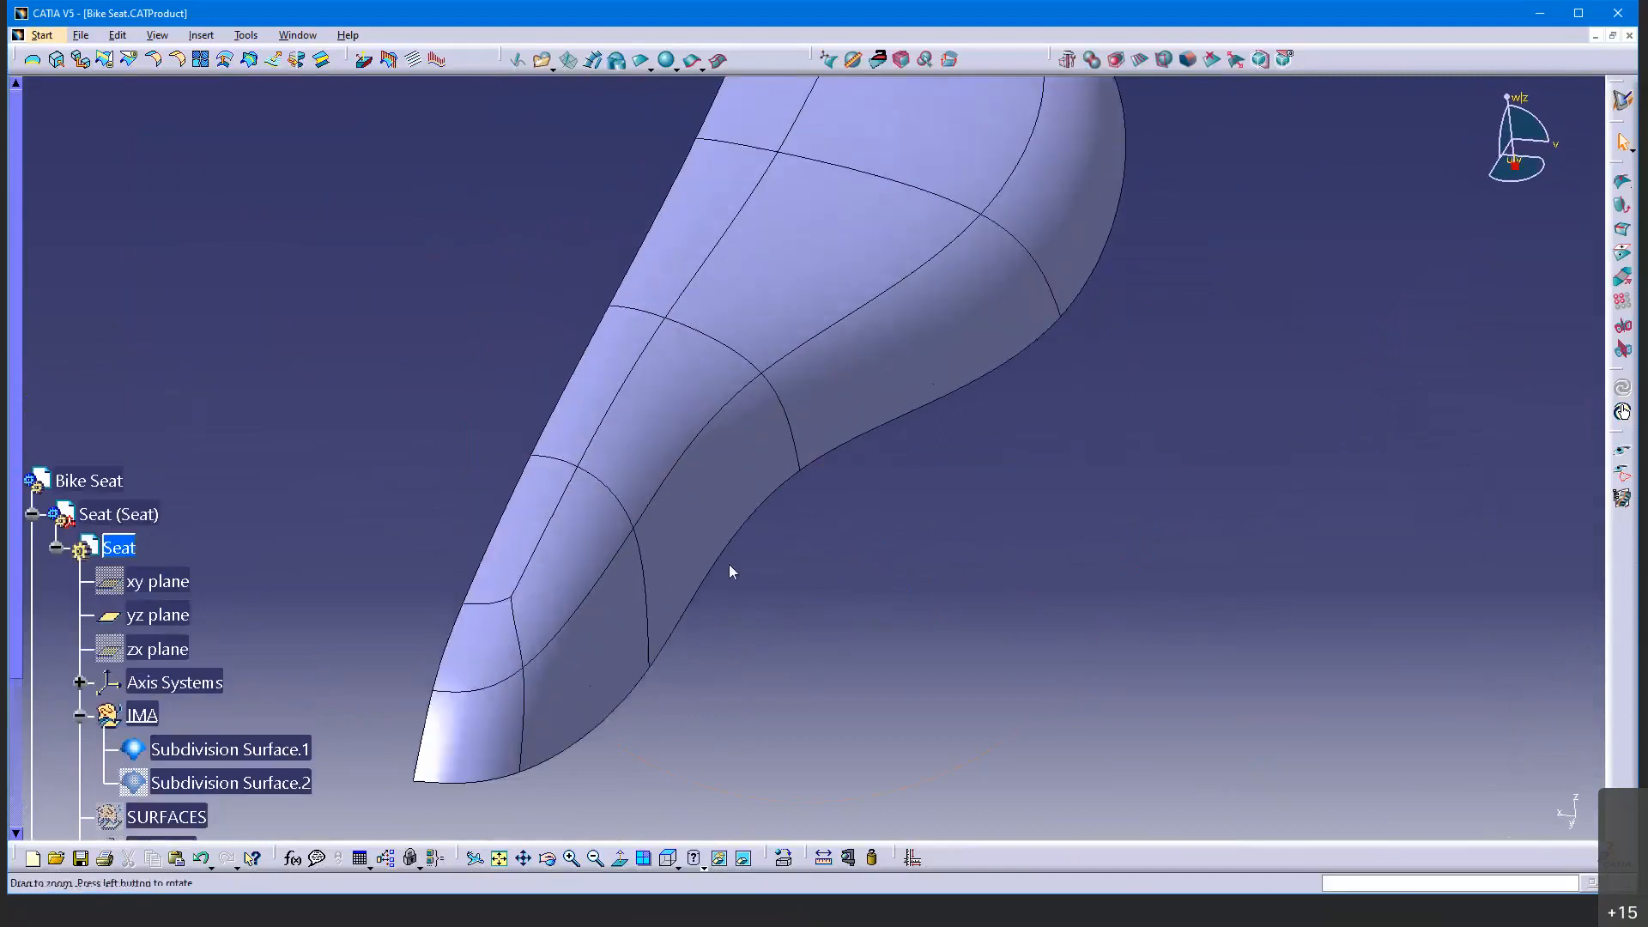
Edit the merged seat surface and check the position coordinates of a centreline edge near the tail
double_click(673, 536)
middle_click_drag(347, 715, 817, 574)
left_click(644, 286)
left_click(455, 182)
middle_click_drag(579, 442, 692, 474)
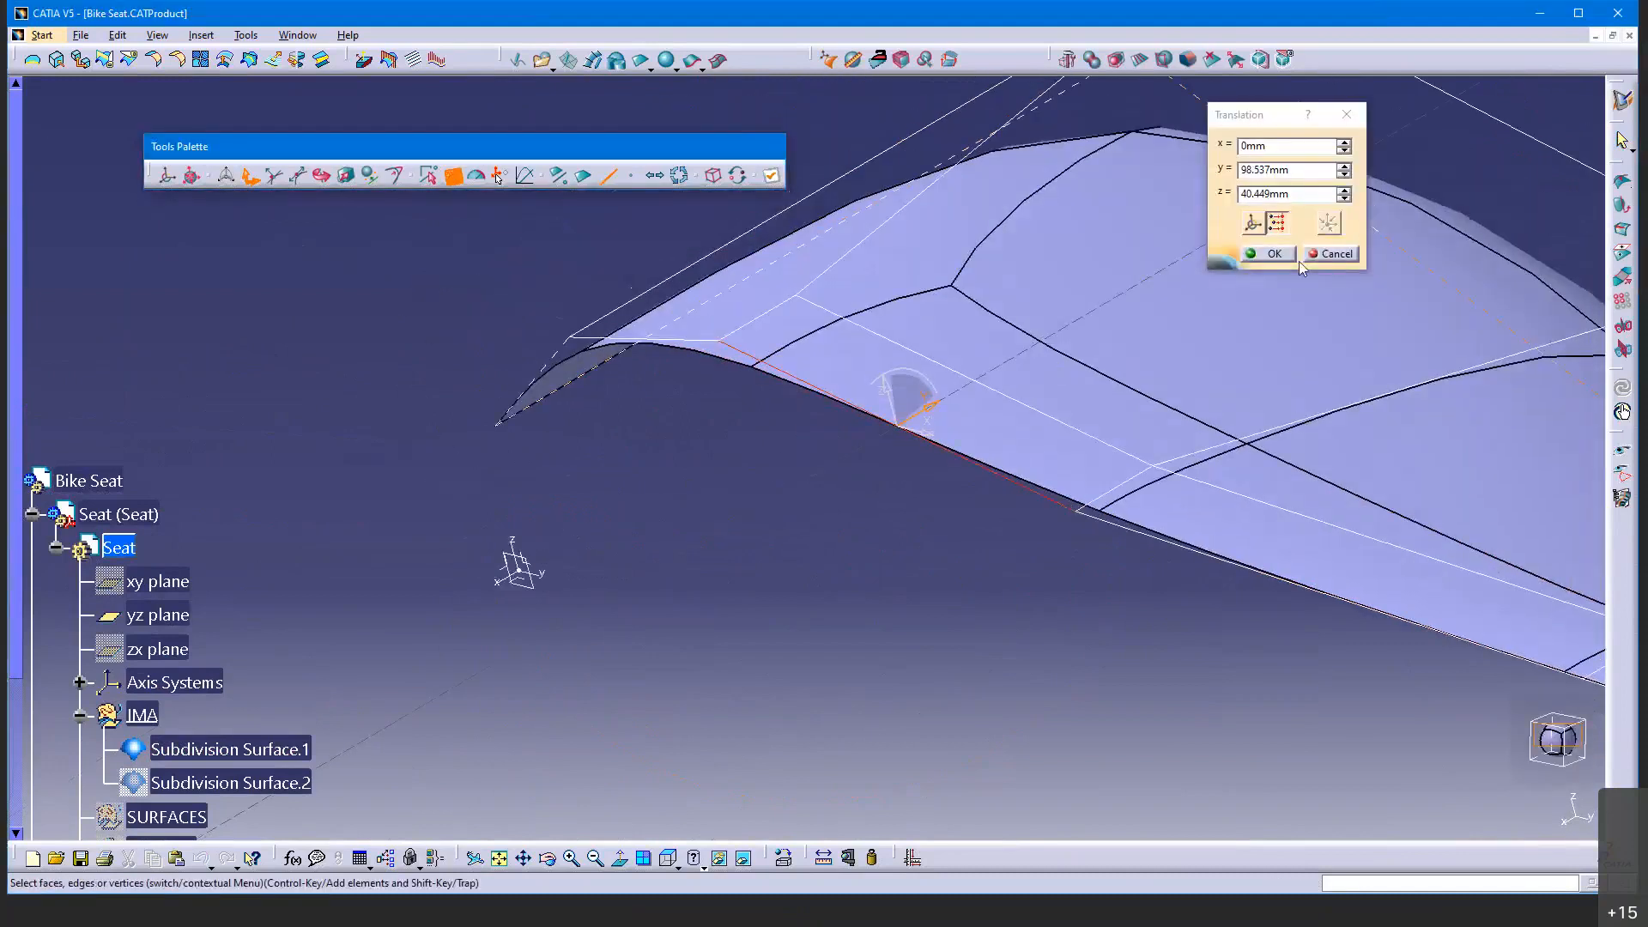
left_click(1269, 254)
Switch to vertex selection and check the position coordinates of the centreline vertex at the tail end
left_click(582, 178)
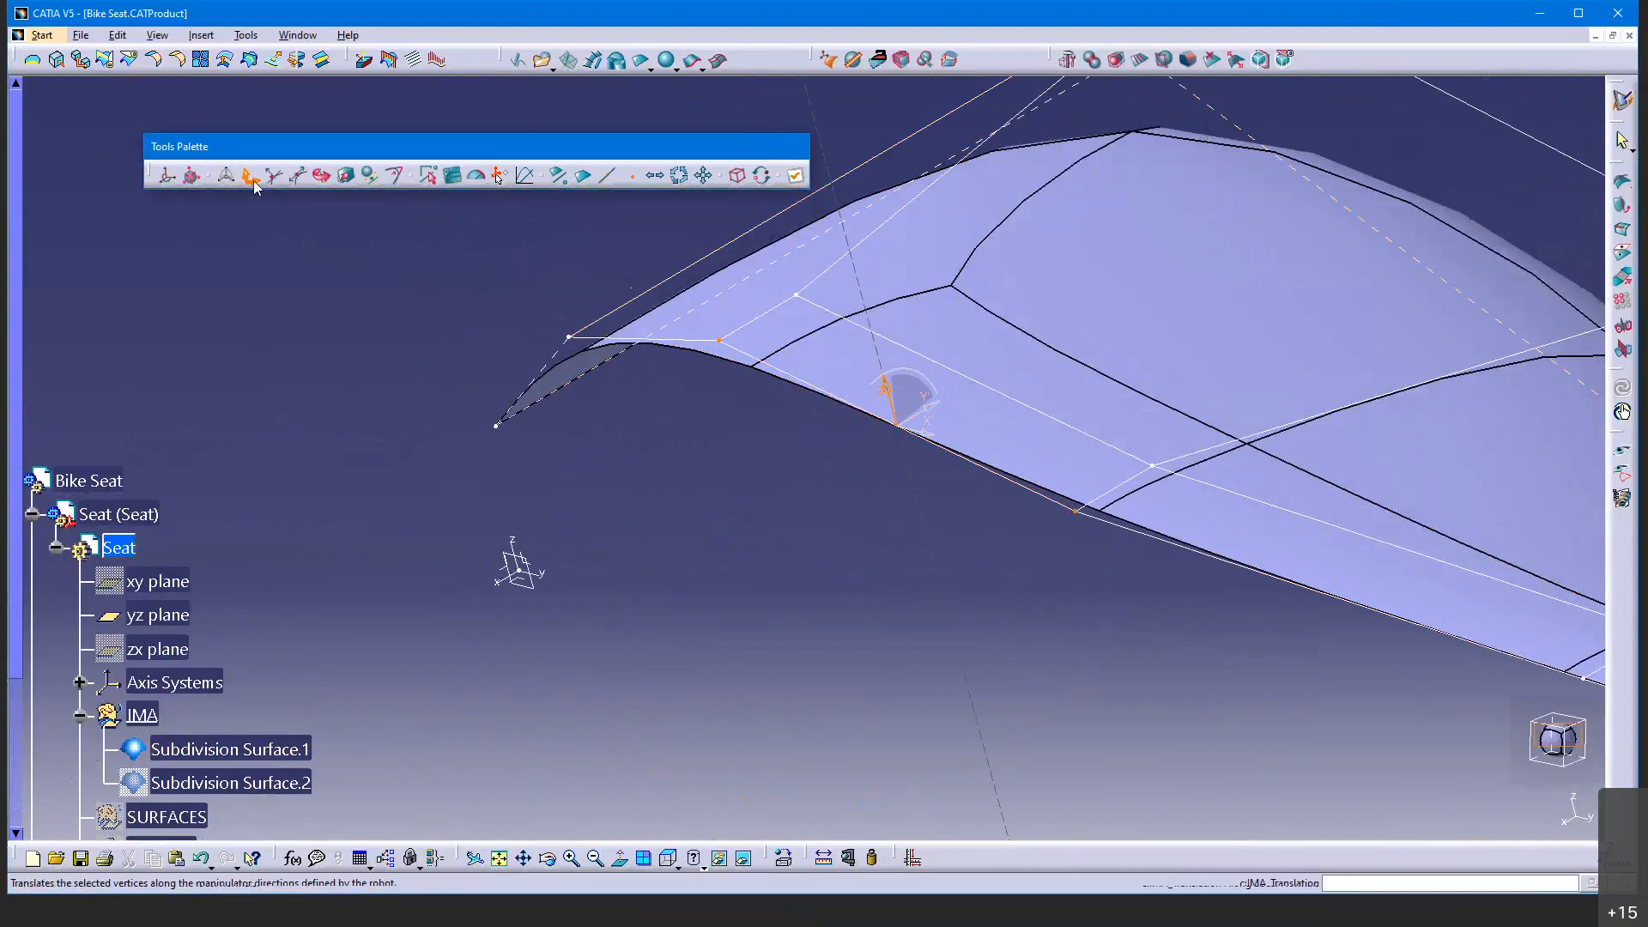
left_click(498, 427)
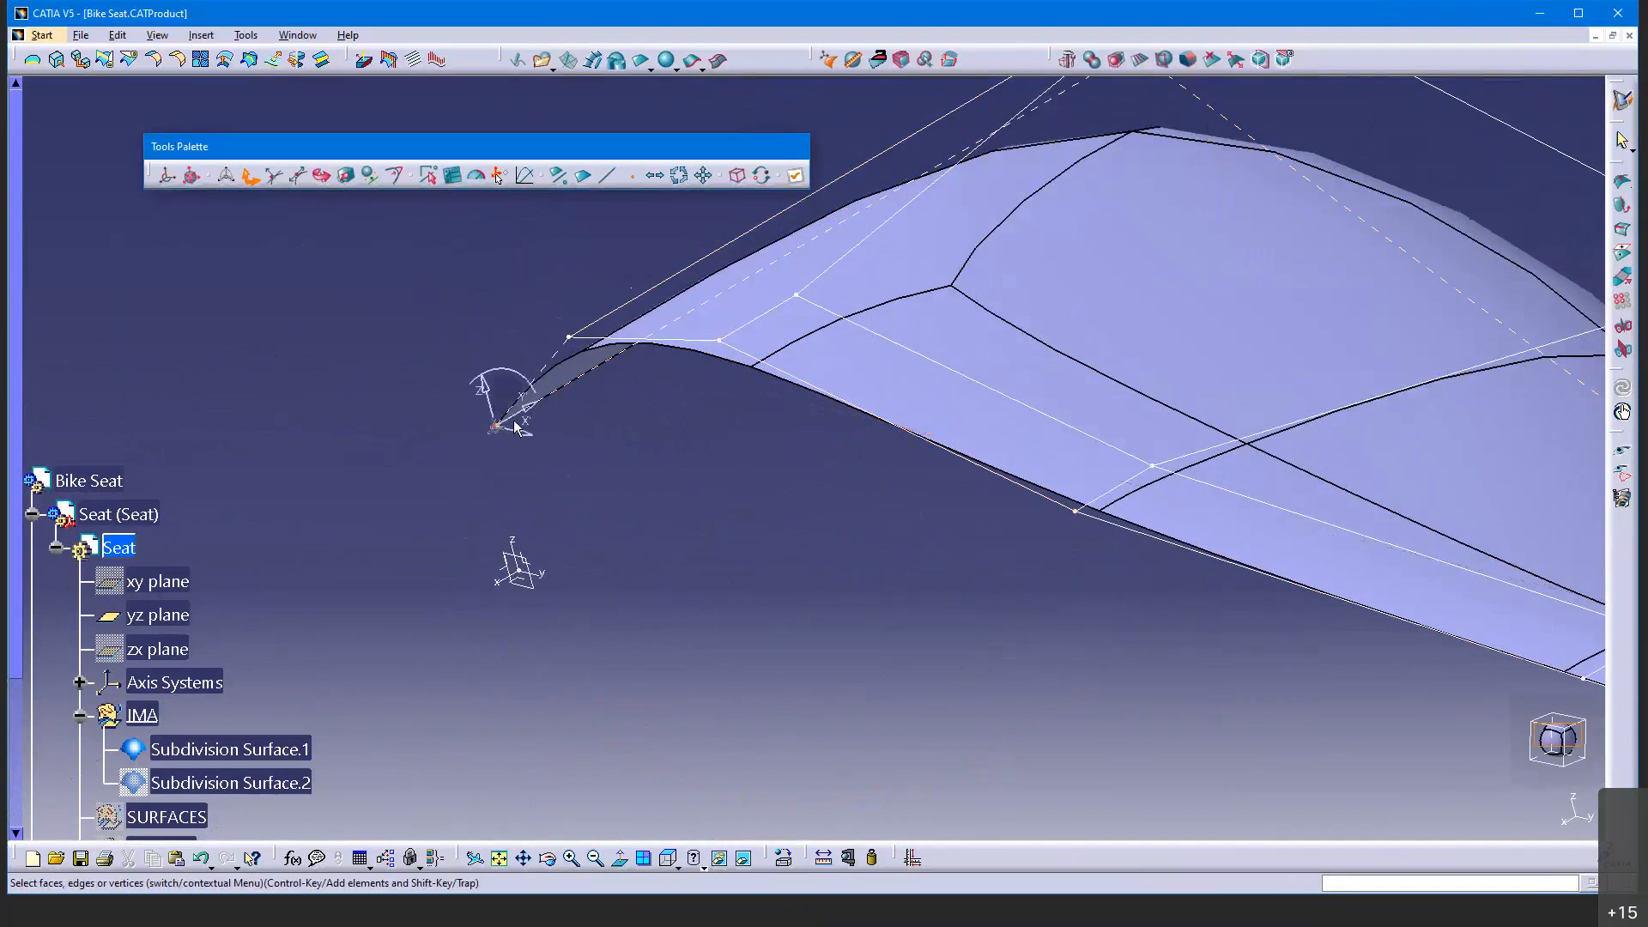
left_click(454, 178)
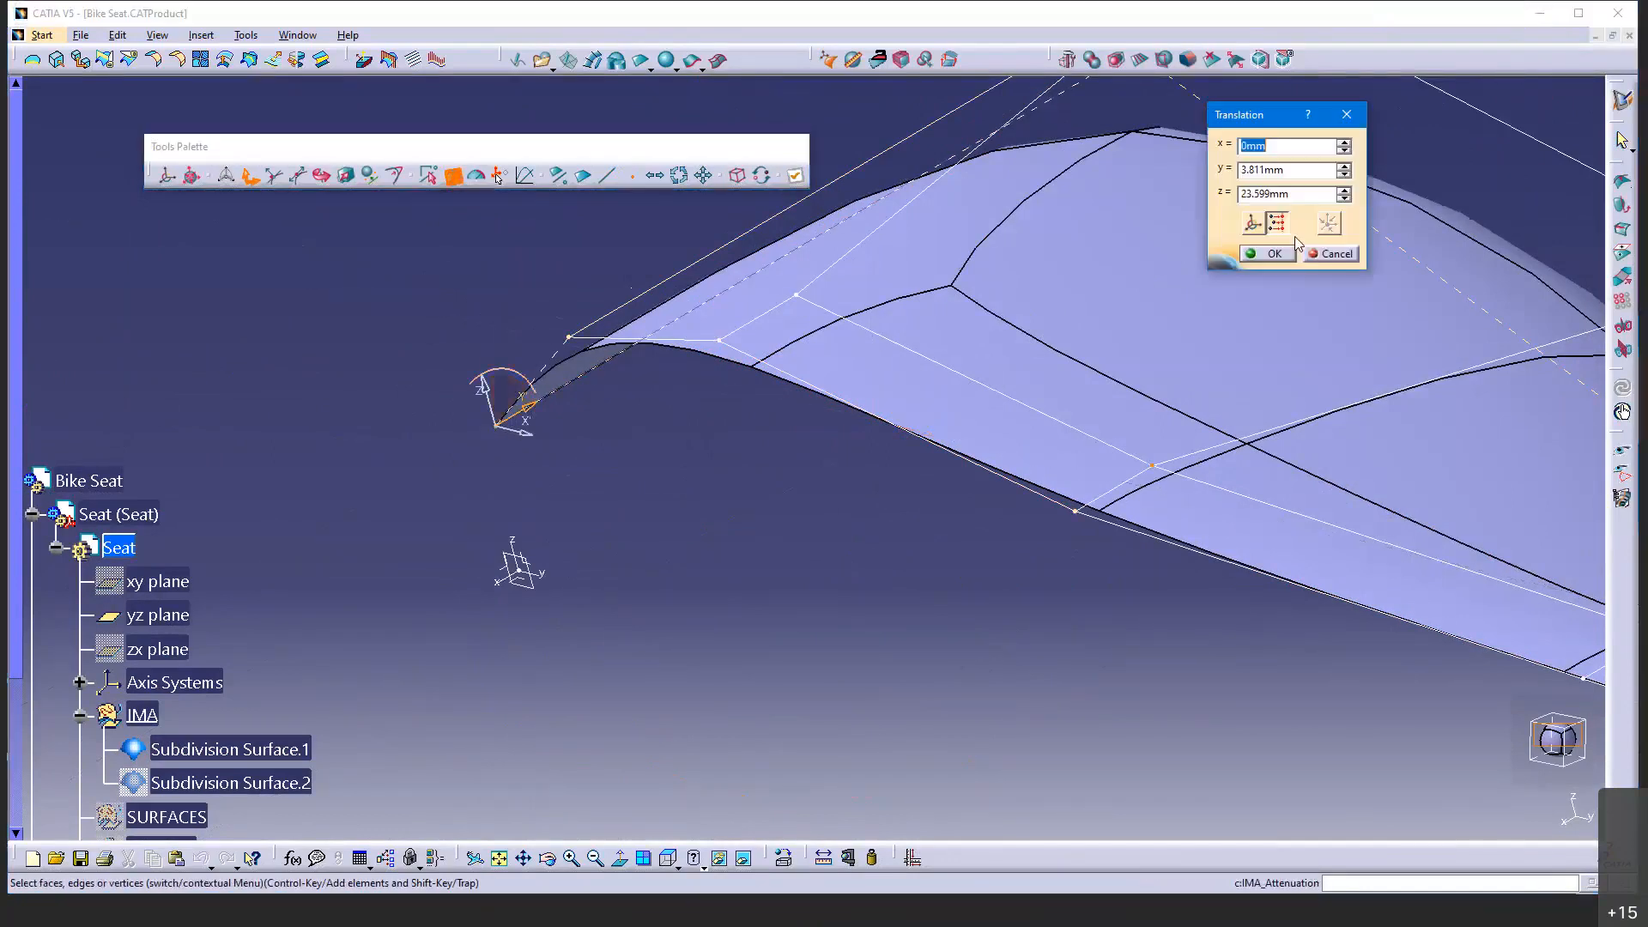
left_click(1339, 254)
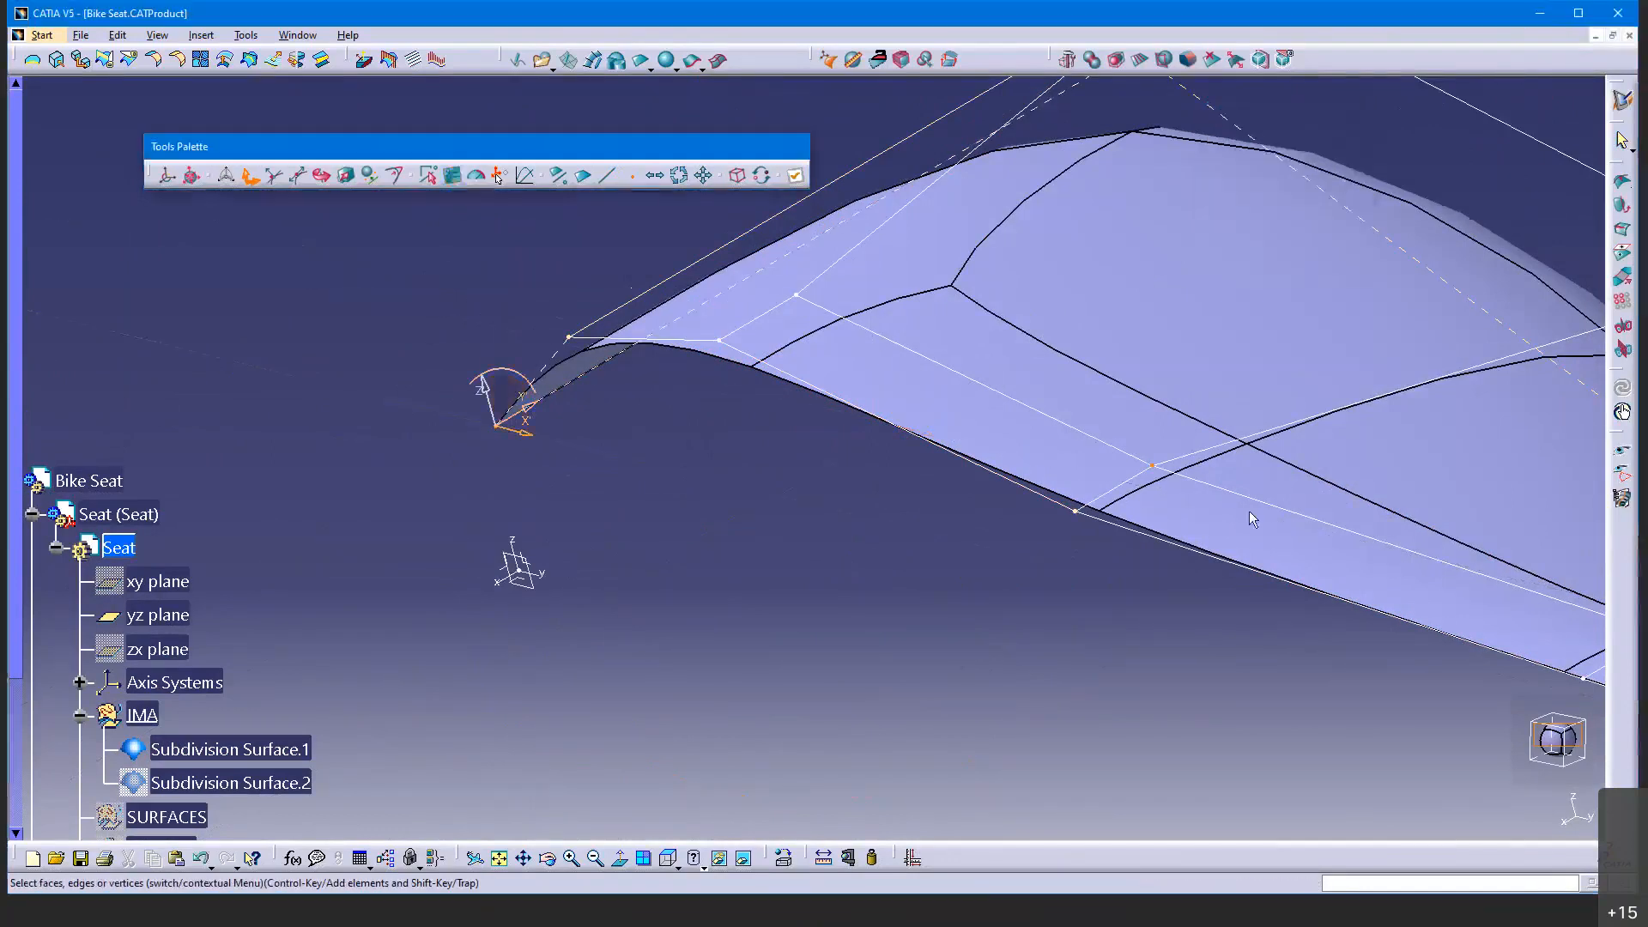
Examine in the front view how the control points line up along the centreline profile, from the tail forward
left_click(678, 865)
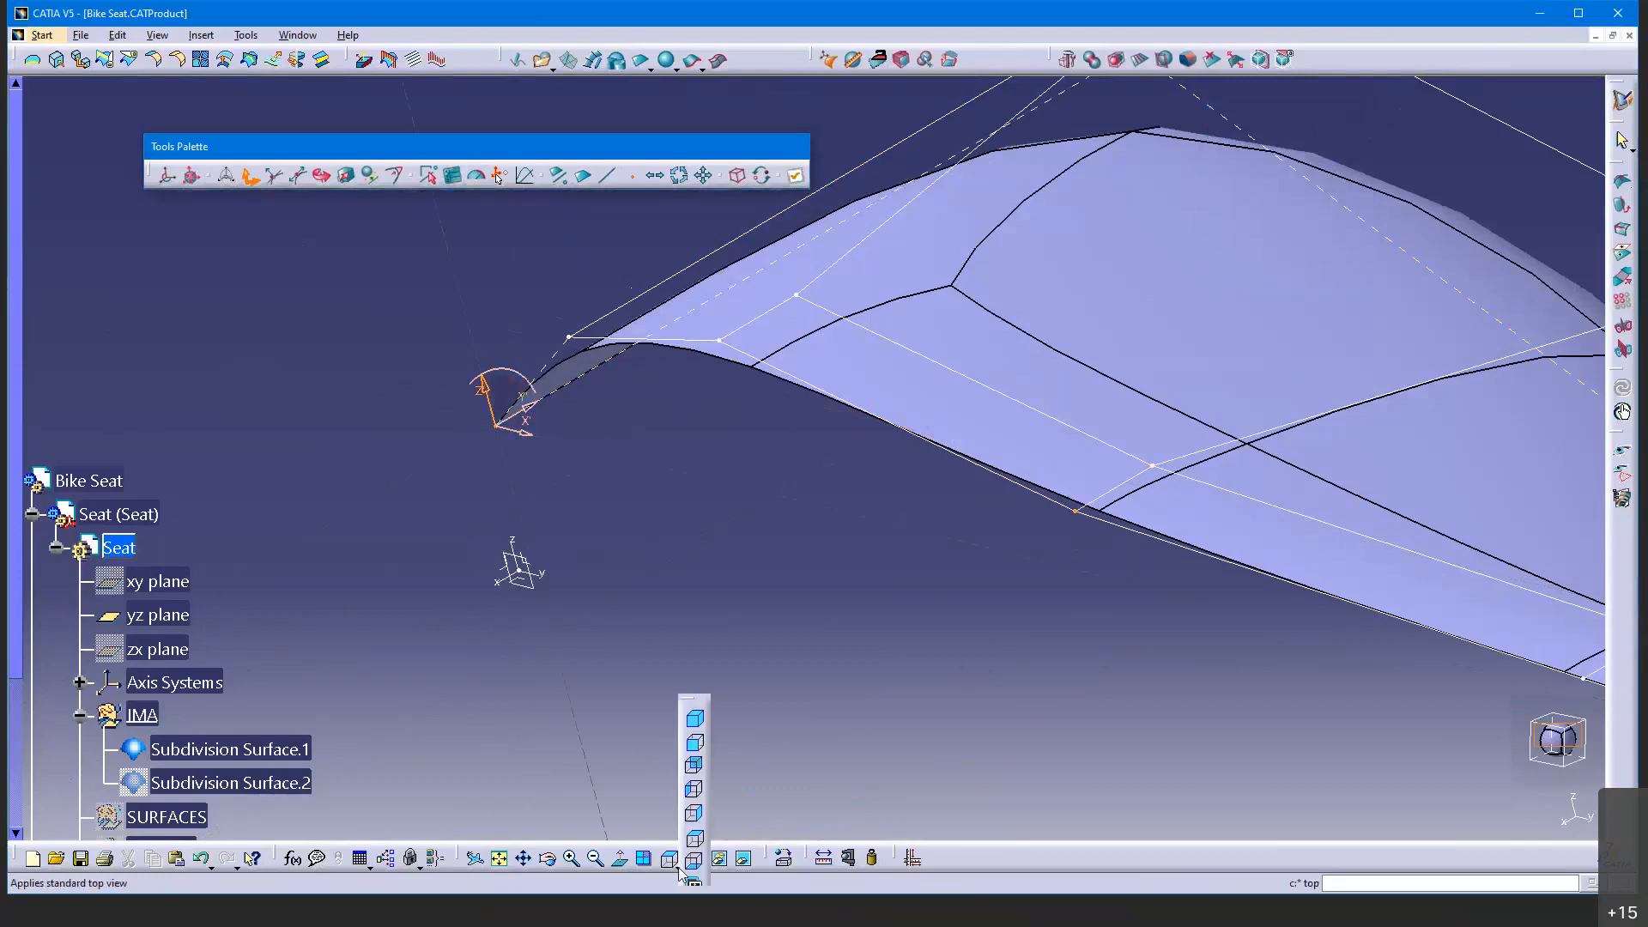
left_click(697, 745)
middle_click_drag(605, 654, 1456, 235)
scroll(673, 619, "up", 1)
middle_click_drag(673, 620, 893, 644)
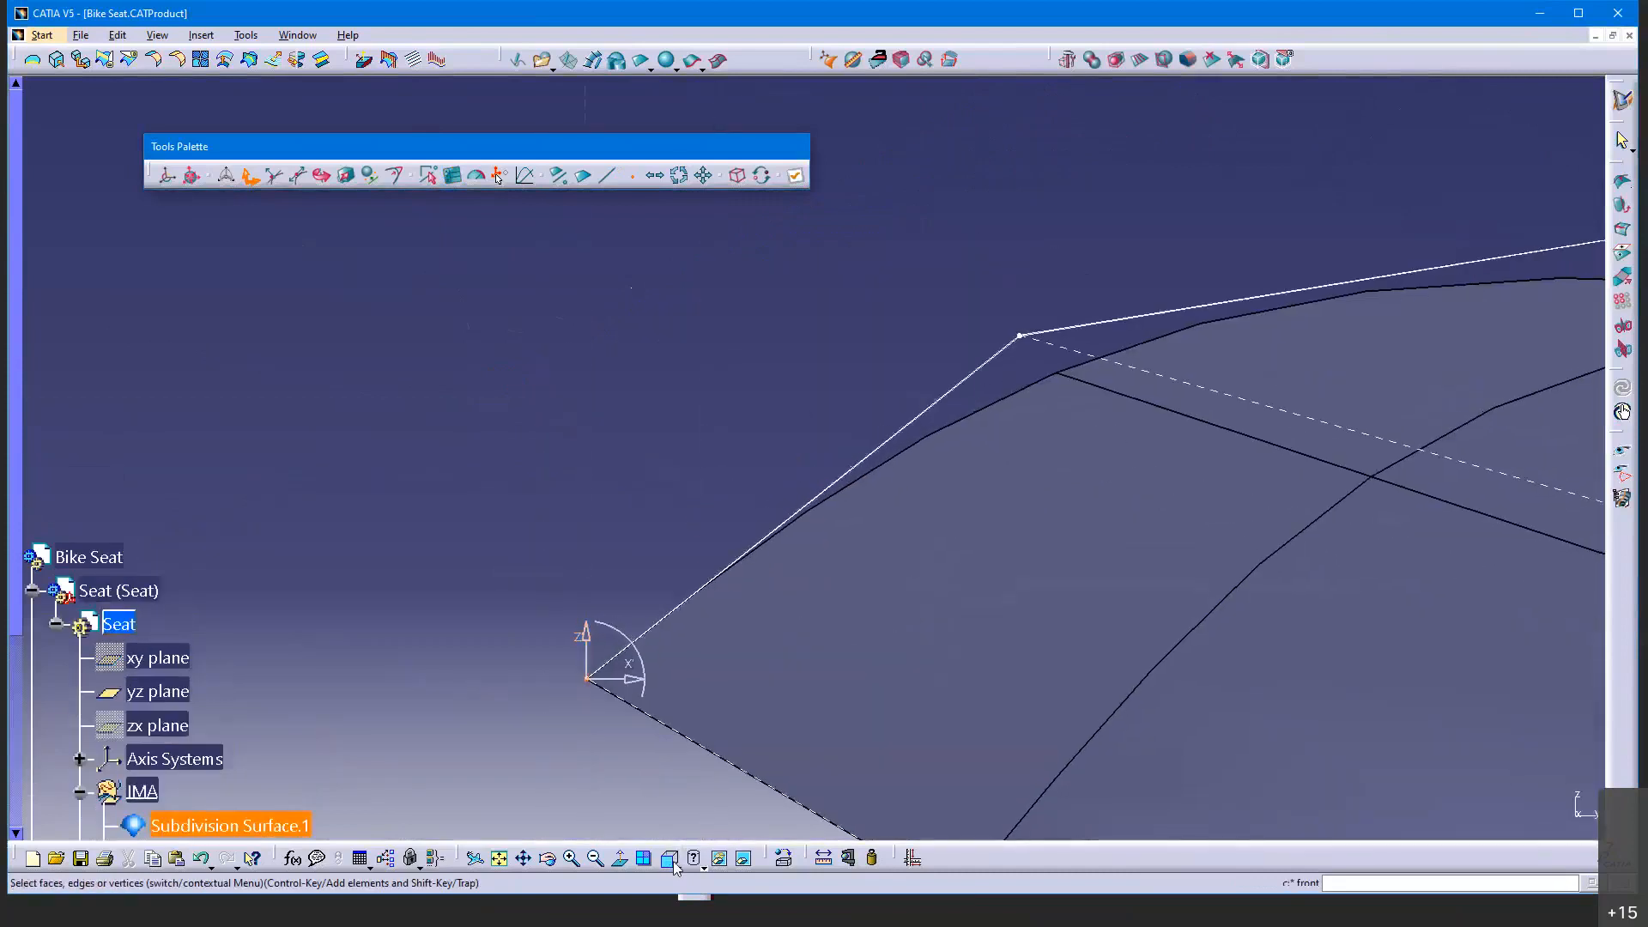
middle_click_drag(1182, 456, 1017, 546)
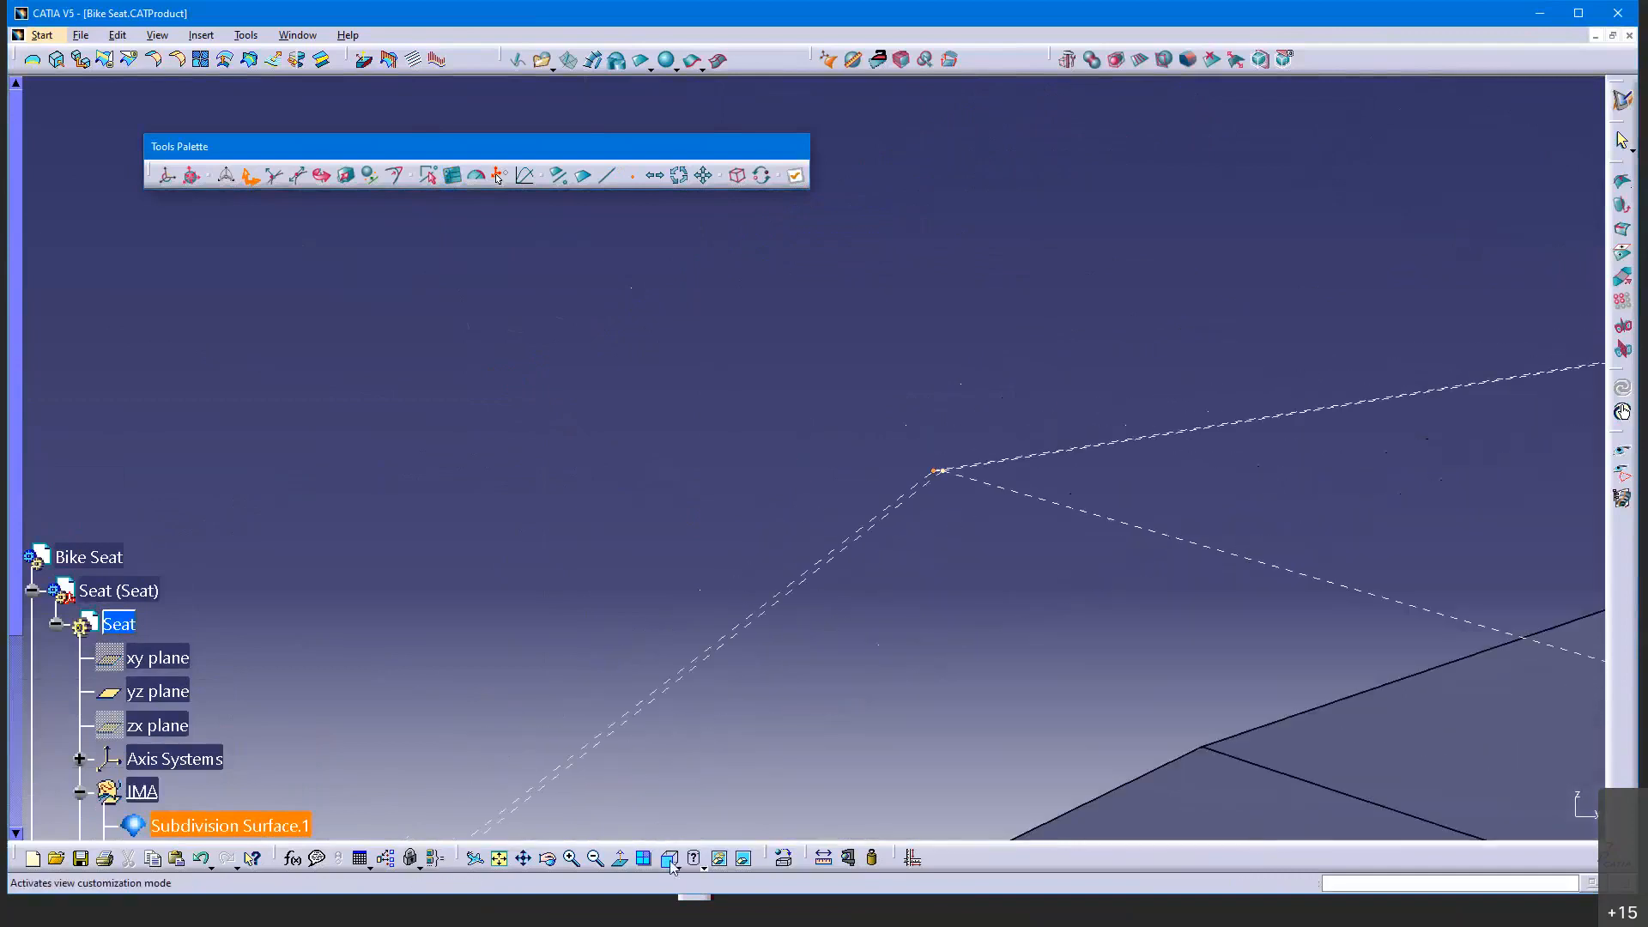
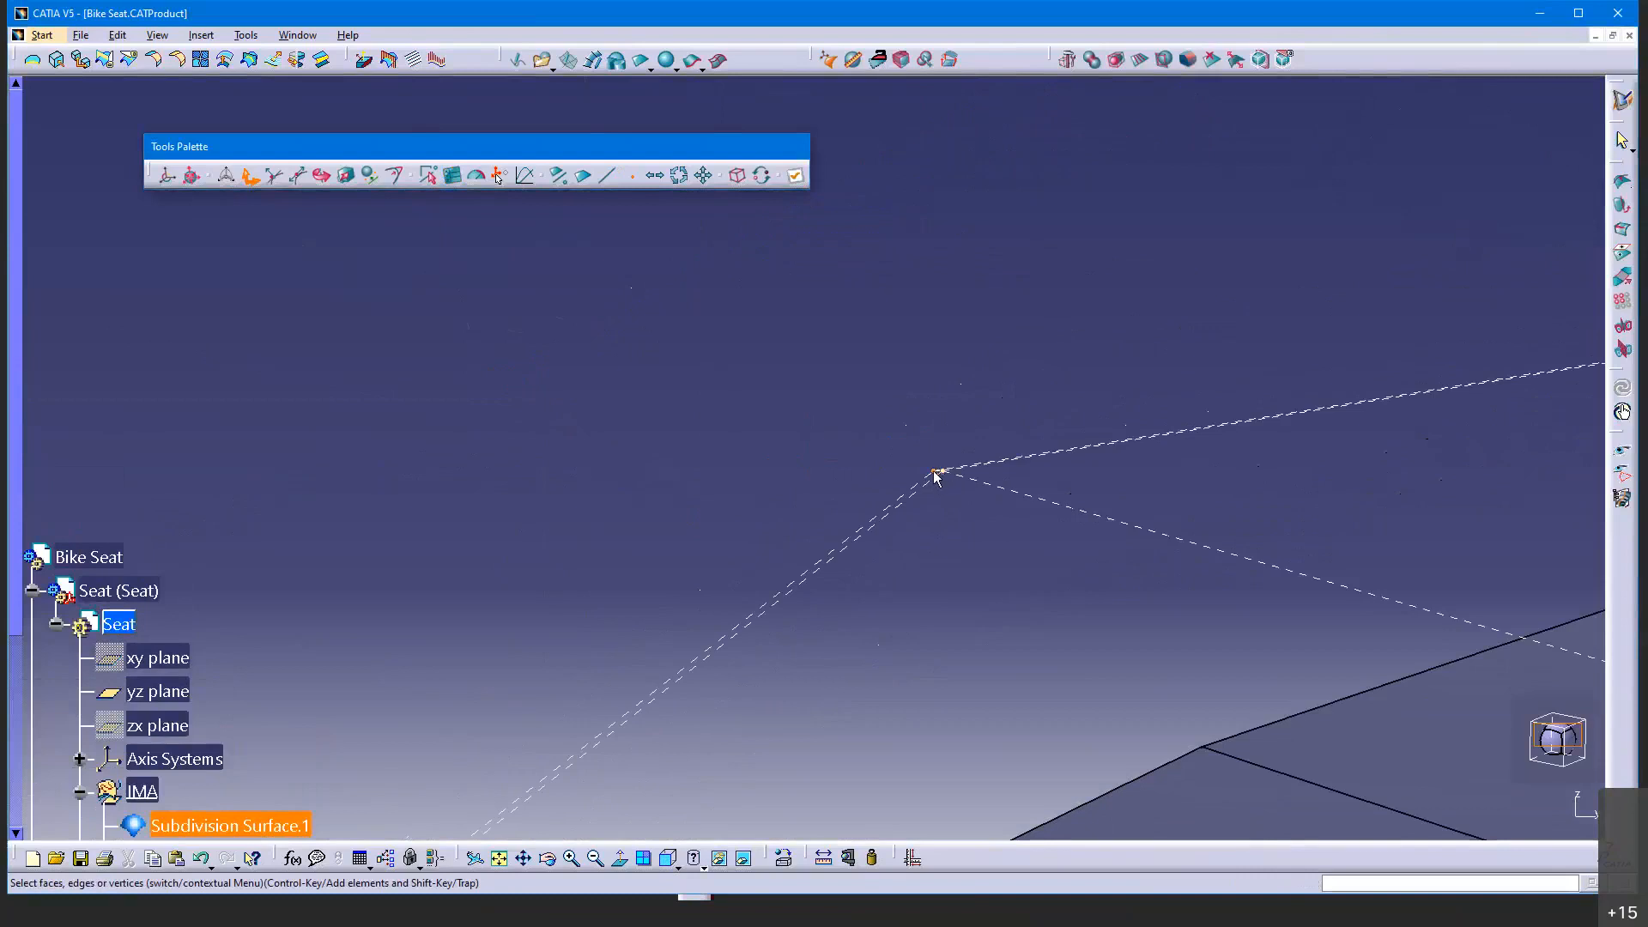
middle_click_drag(1259, 475, 1286, 592)
middle_click_drag(1527, 578, 331, 523)
mouse_move(1456, 590)
middle_mouse_down()
mouse_move(1379, 604)
mouse_move(1172, 556)
mouse_move(581, 520)
mouse_move(1416, 687)
mouse_move(625, 552)
mouse_move(1272, 552)
mouse_move(865, 518)
mouse_move(504, 515)
mouse_move(1318, 536)
mouse_move(1256, 491)
mouse_move(335, 419)
middle_mouse_up()
middle_click_drag(1325, 532, 729, 483)
middle_click_drag(1125, 589, 343, 616)
mouse_move(1327, 684)
middle_mouse_down()
mouse_move(327, 544)
mouse_move(296, 525)
middle_mouse_up()
middle_click_drag(1375, 522, 350, 489)
middle_click_drag(1371, 555, 965, 476)
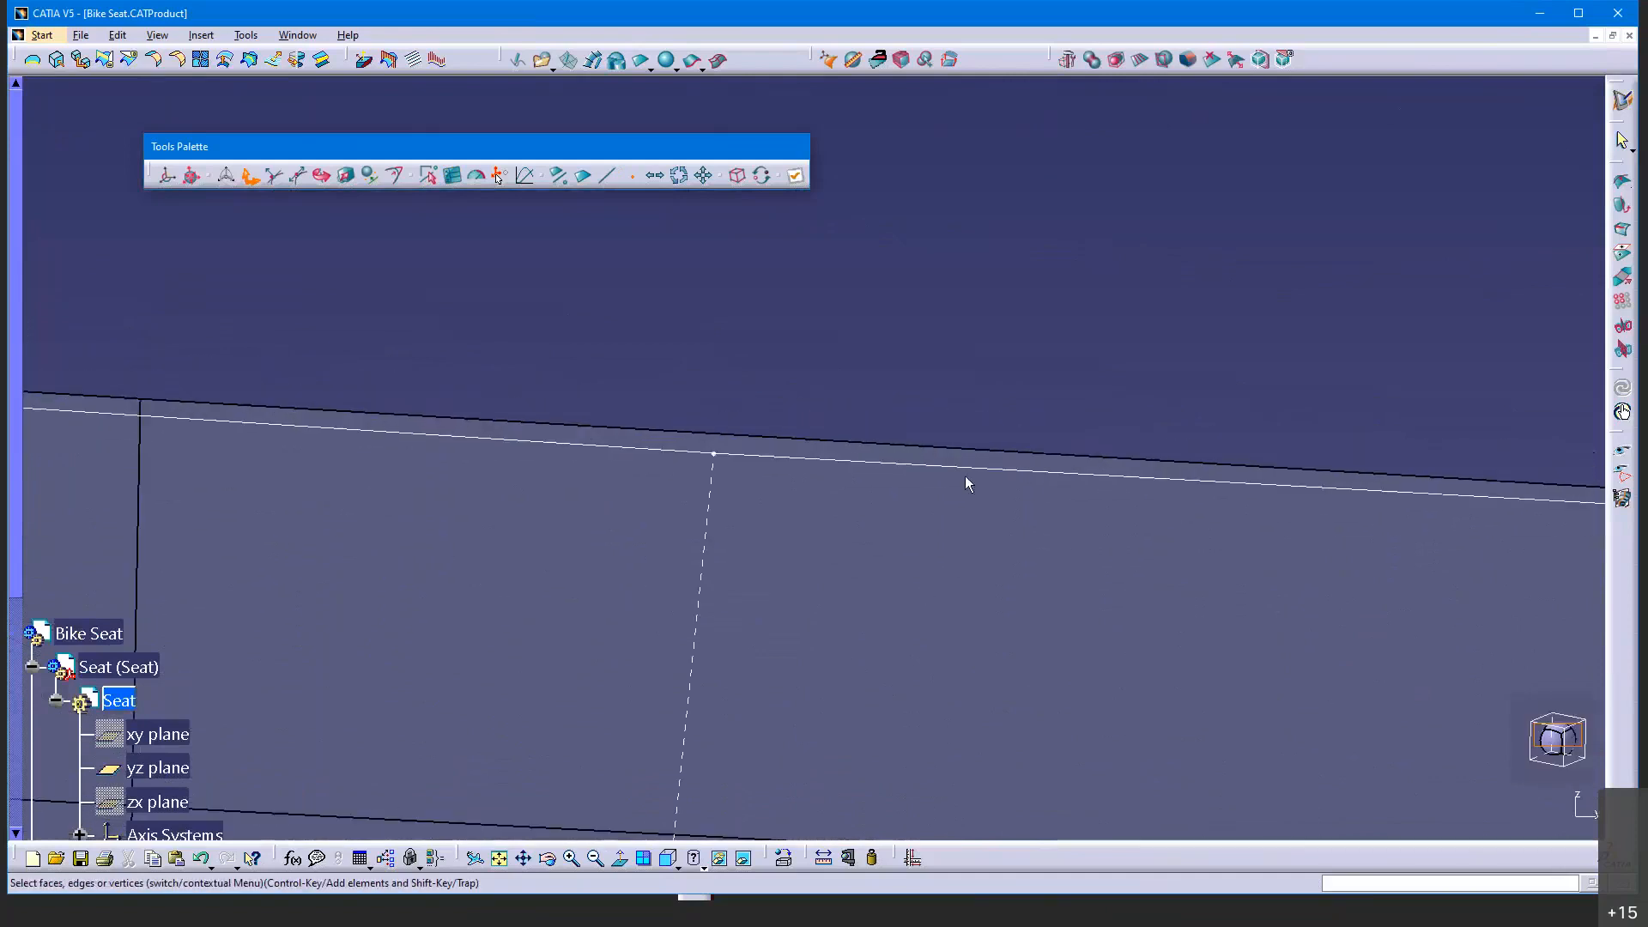
middle_click_drag(1398, 592, 515, 529)
mouse_move(1346, 581)
middle_mouse_down()
mouse_move(1284, 621)
mouse_move(354, 563)
middle_mouse_up()
mouse_move(1345, 564)
middle_mouse_down()
mouse_move(1233, 490)
mouse_move(987, 538)
mouse_move(206, 469)
middle_mouse_up()
mouse_move(1244, 541)
middle_mouse_down()
mouse_move(151, 489)
mouse_move(169, 460)
mouse_move(1280, 552)
mouse_move(165, 446)
middle_mouse_up()
middle_click_drag(1306, 511, 190, 486)
mouse_move(961, 526)
middle_mouse_down()
mouse_move(945, 636)
mouse_move(1021, 444)
middle_mouse_up()
middle_click_drag(1142, 525, 597, 393)
scroll(597, 393, "up", 1)
Reapply the front view at single-view size and examine the centreline control points towards the nose
left_click(657, 862)
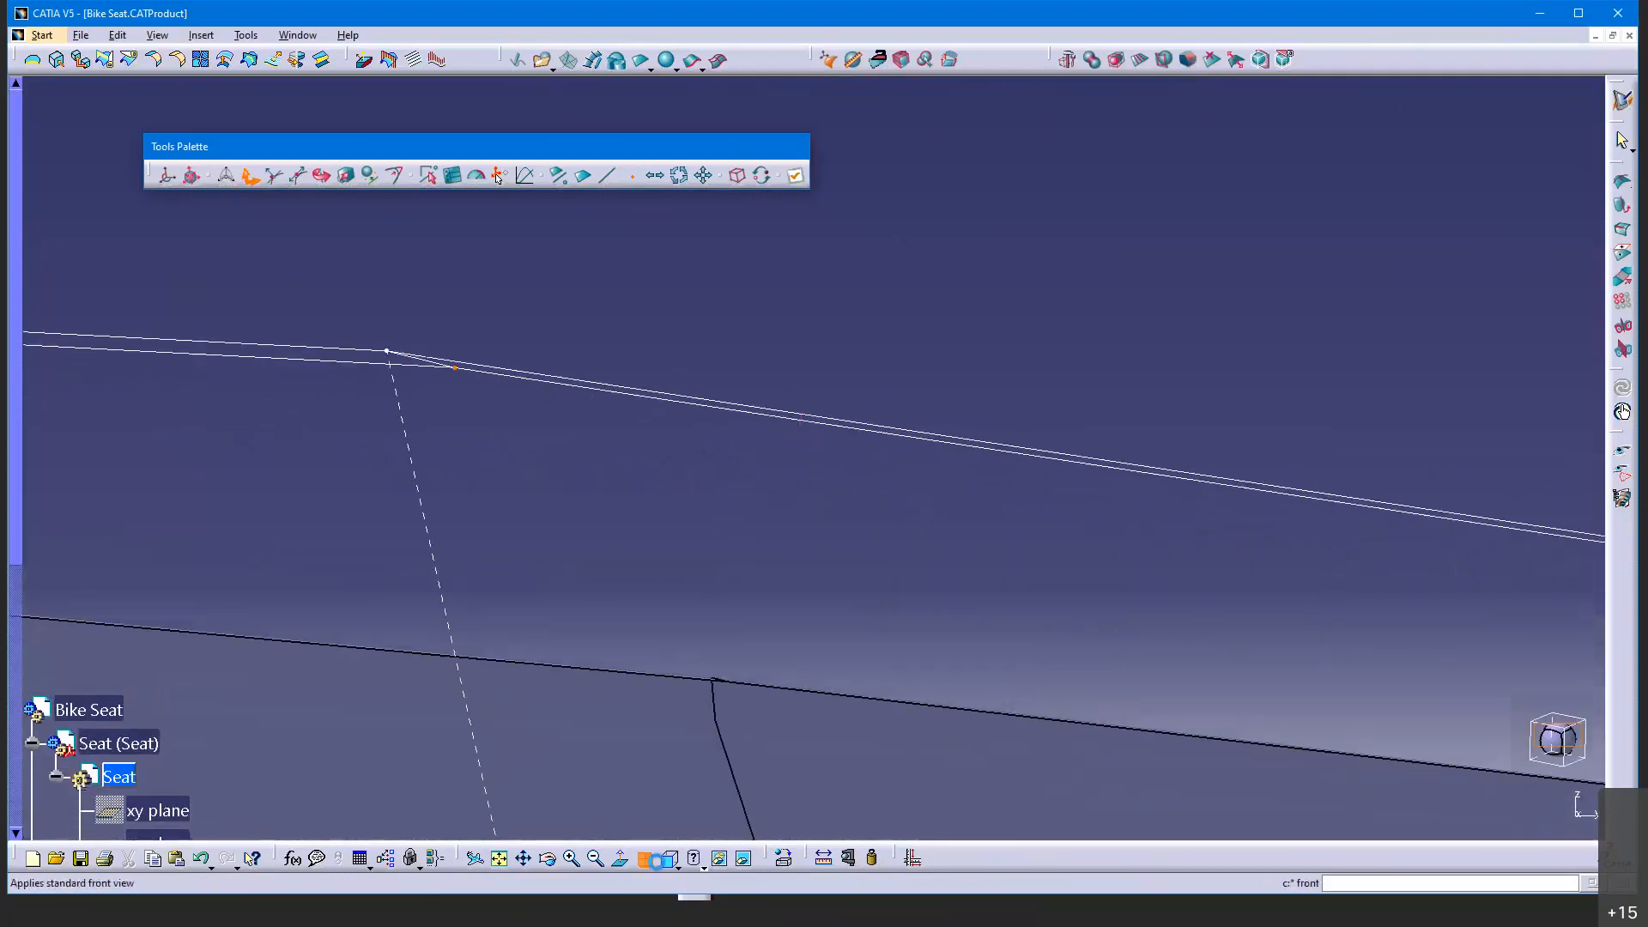
left_click(650, 864)
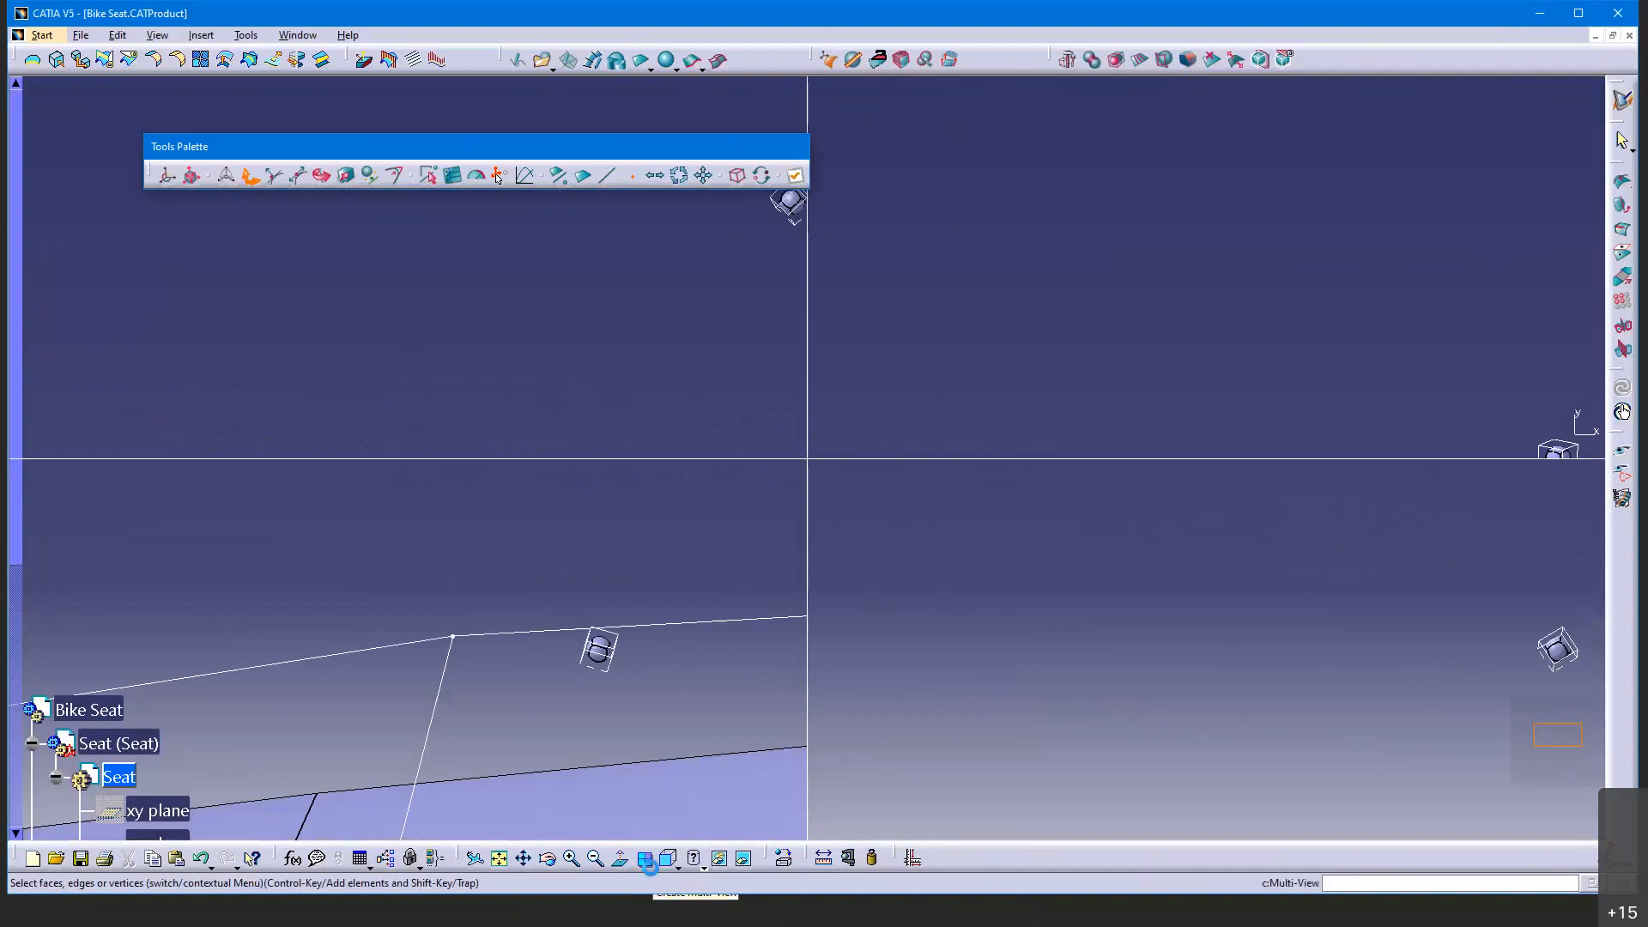
left_click(670, 862)
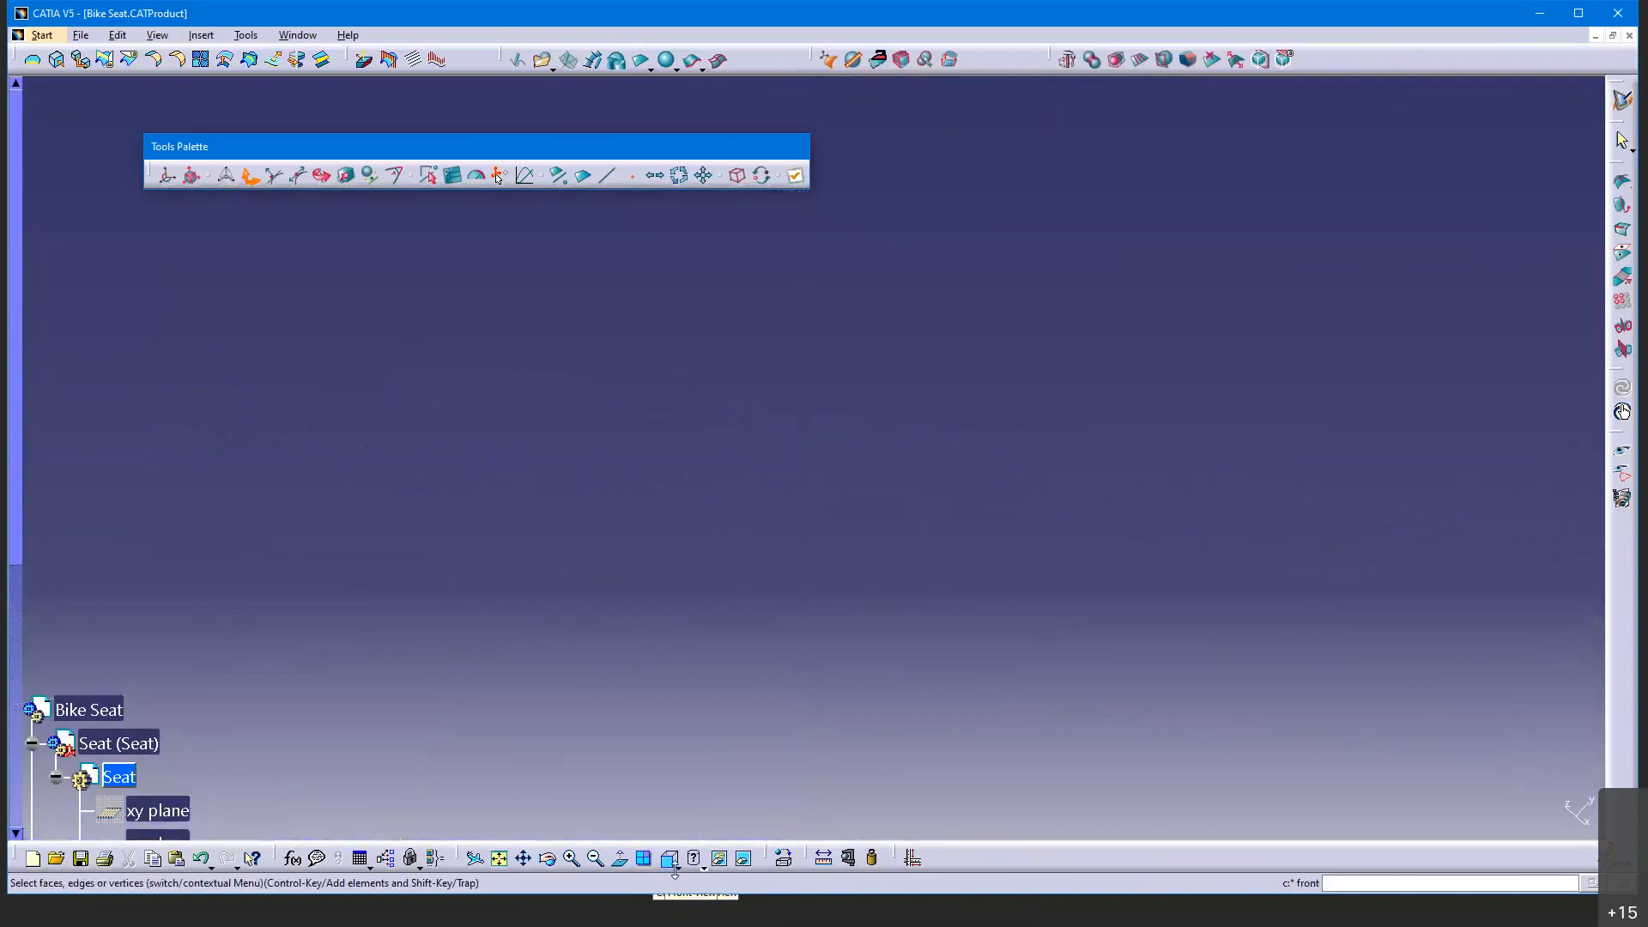
scroll(983, 600, "down", 1)
middle_click_drag(983, 599, 987, 678)
scroll(987, 601, "up", 1)
middle_click_drag(1021, 588, 215, 466)
middle_click_drag(1076, 558, 626, 684)
middle_click_drag(1202, 606, 369, 377)
Compare the offset control points in the second row from the tail and check the outer point's coordinates
left_click(662, 865)
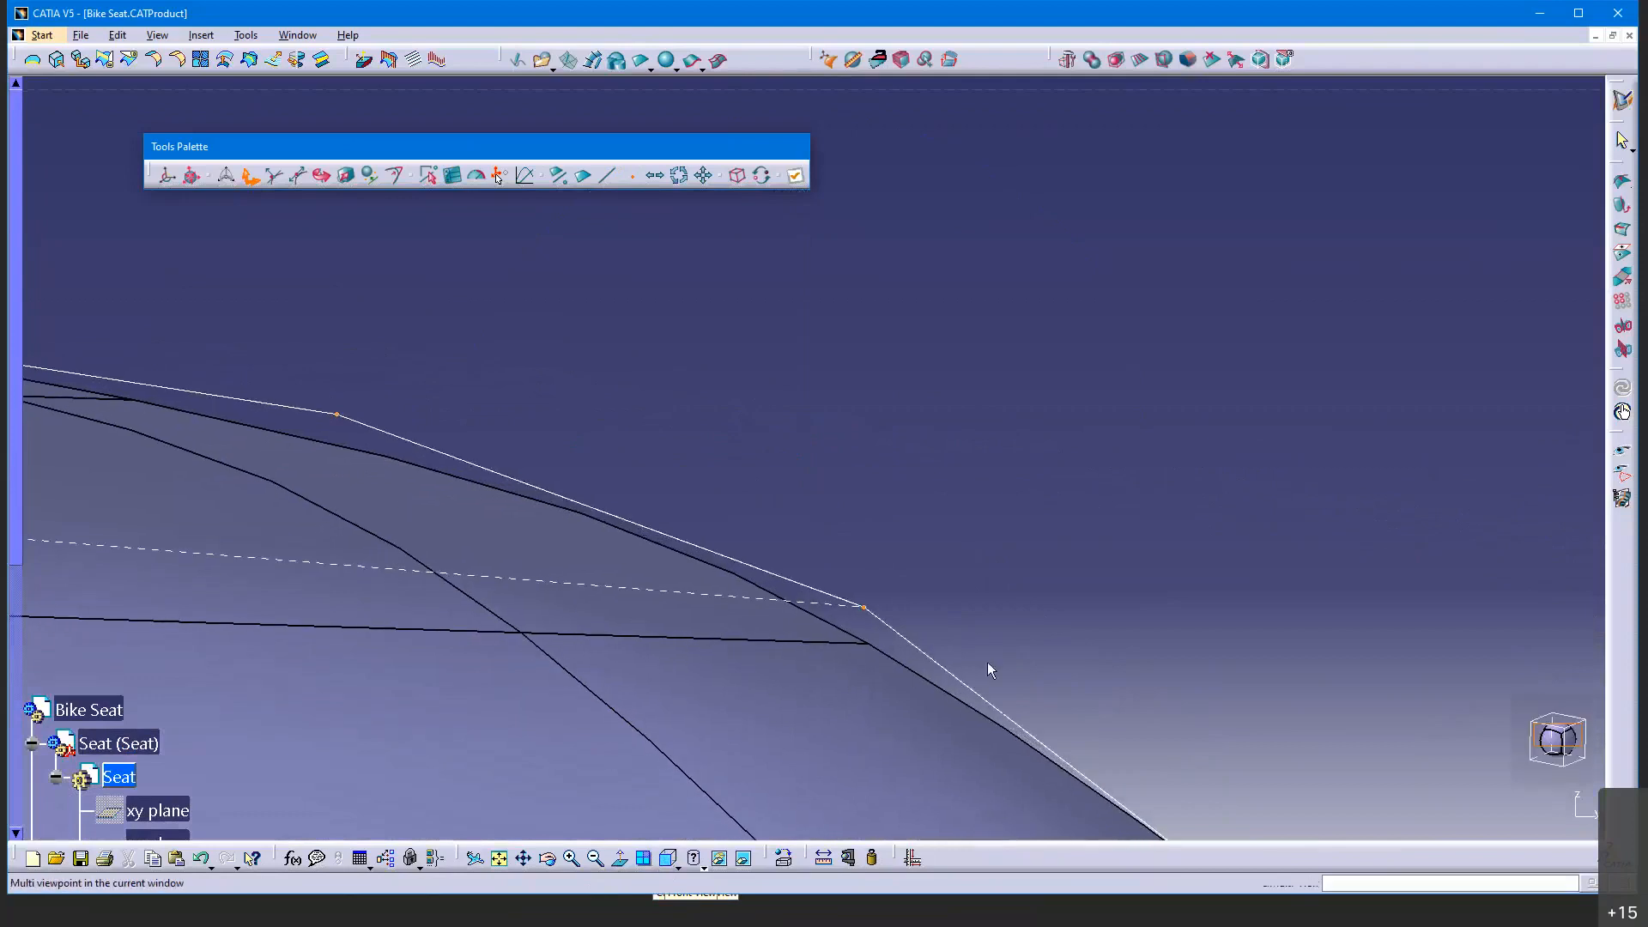
middle_click_drag(1282, 724, 1255, 455)
middle_click_drag(1219, 723, 987, 326)
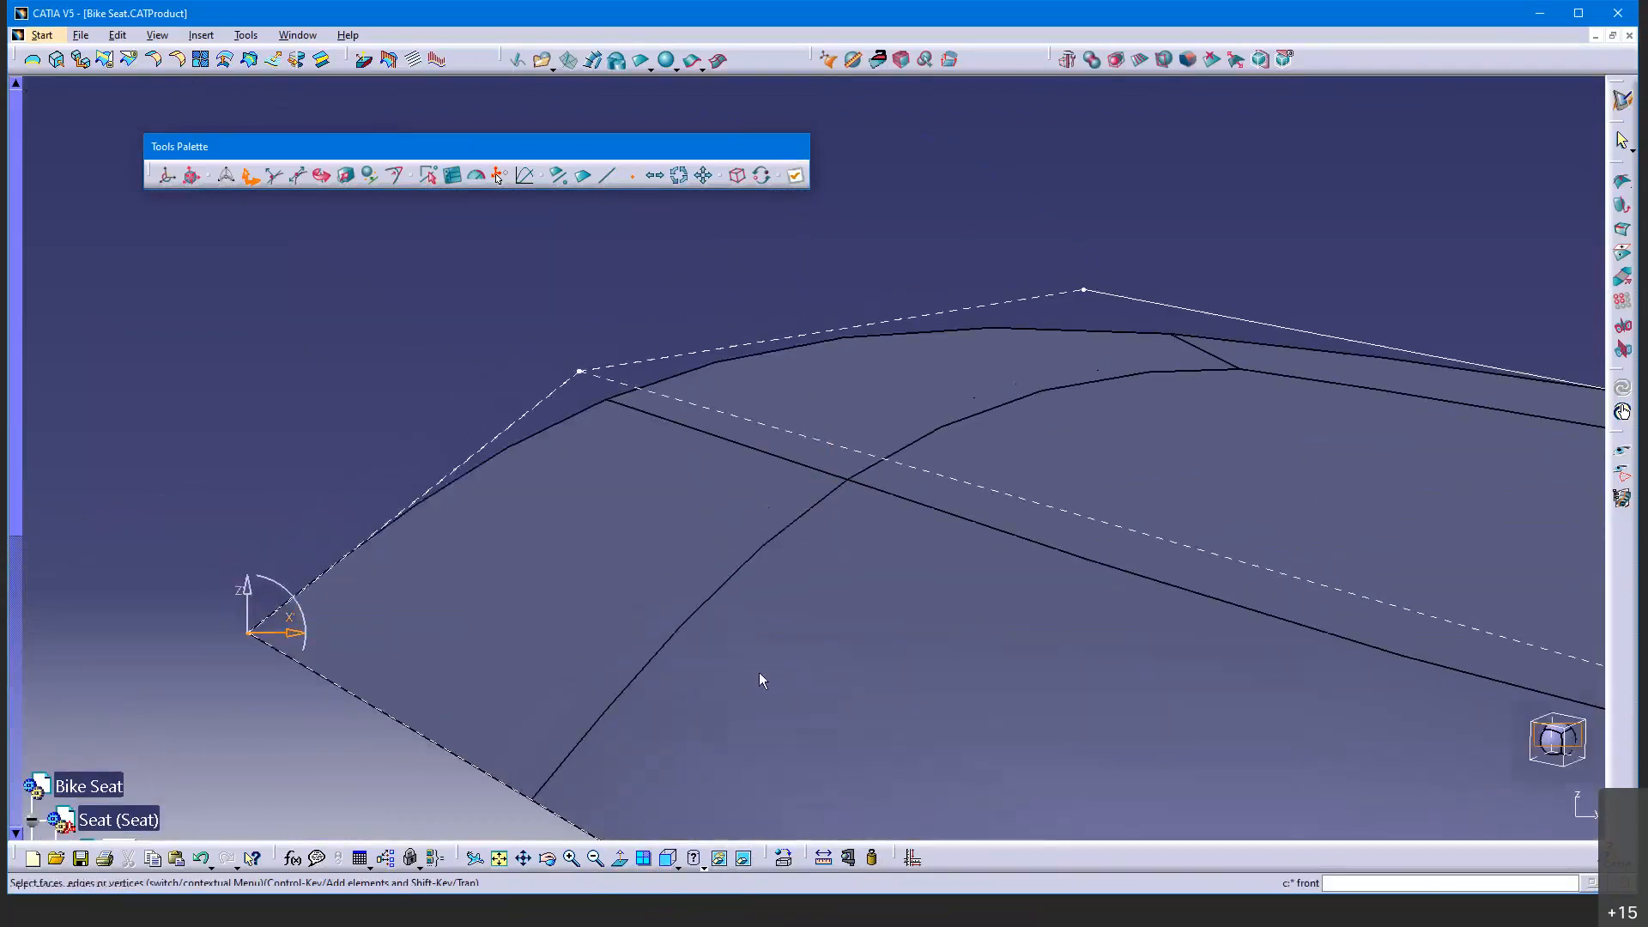
middle_click_drag(758, 672, 1150, 461)
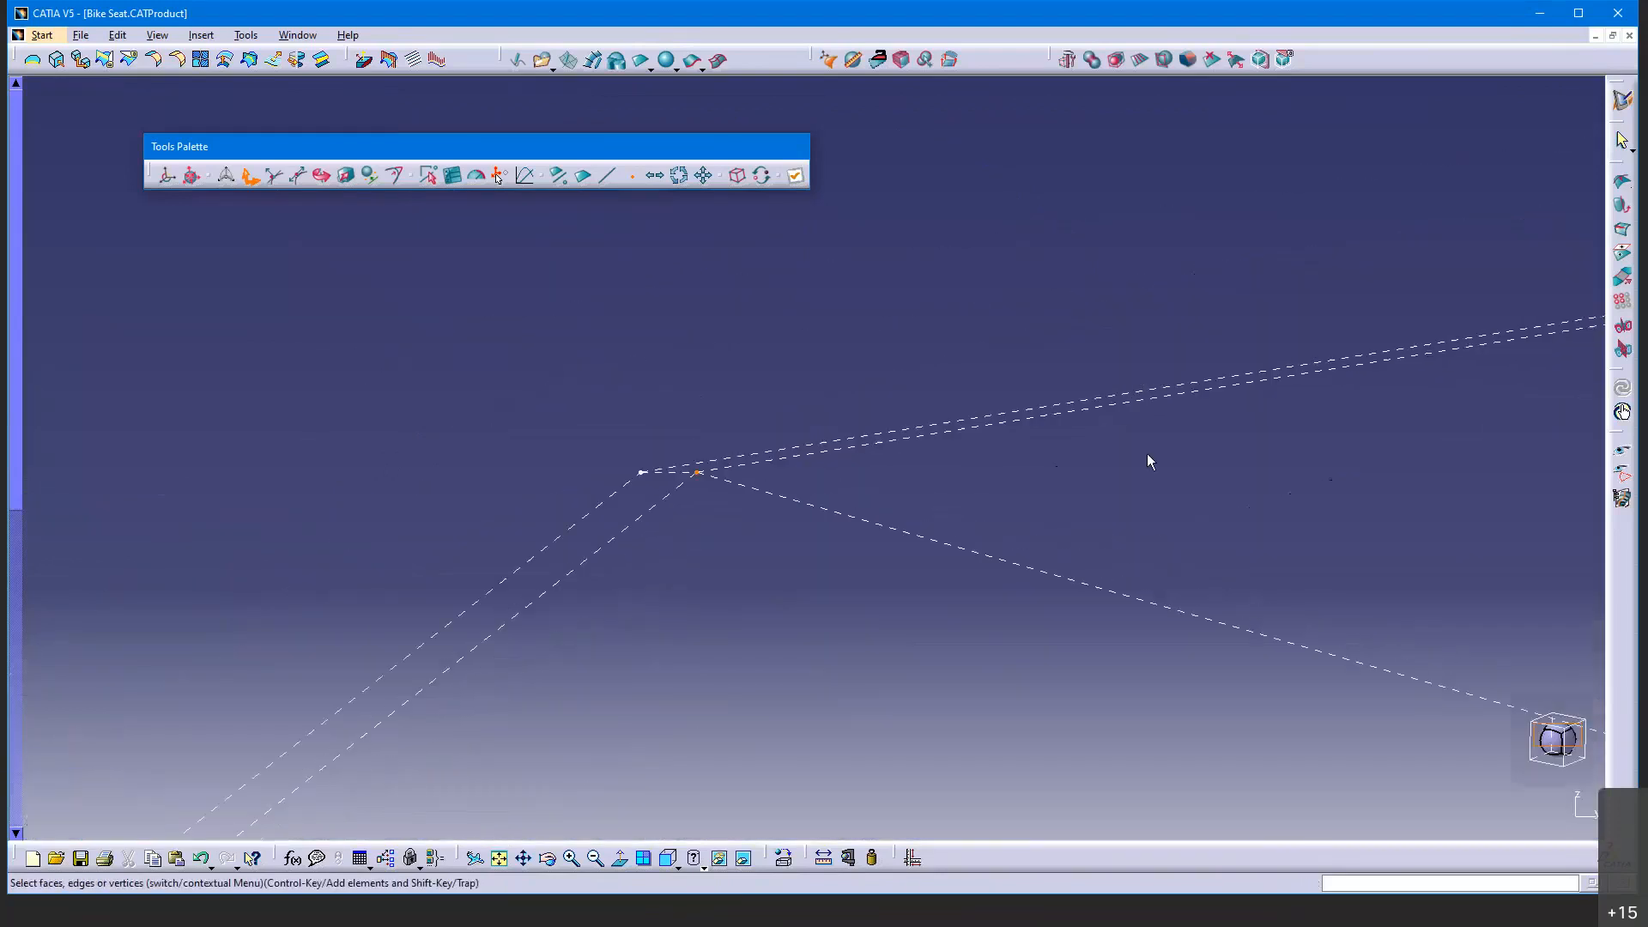
middle_click_drag(845, 625, 870, 424)
left_click(1050, 516)
left_click(453, 175)
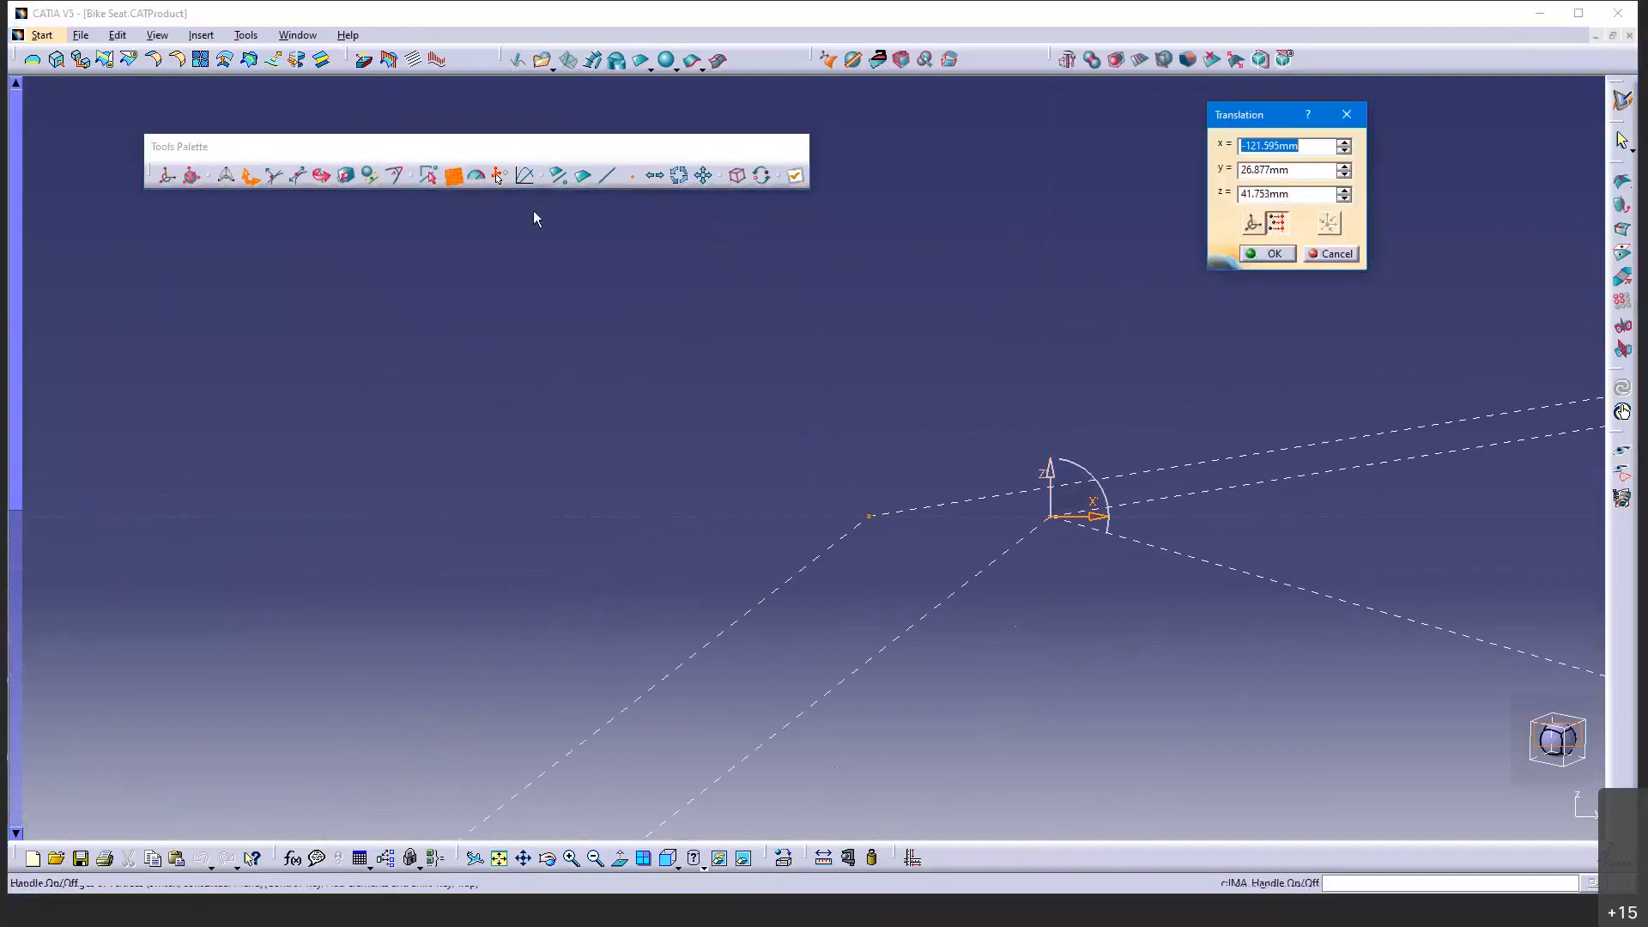
middle_click_drag(949, 436, 953, 552)
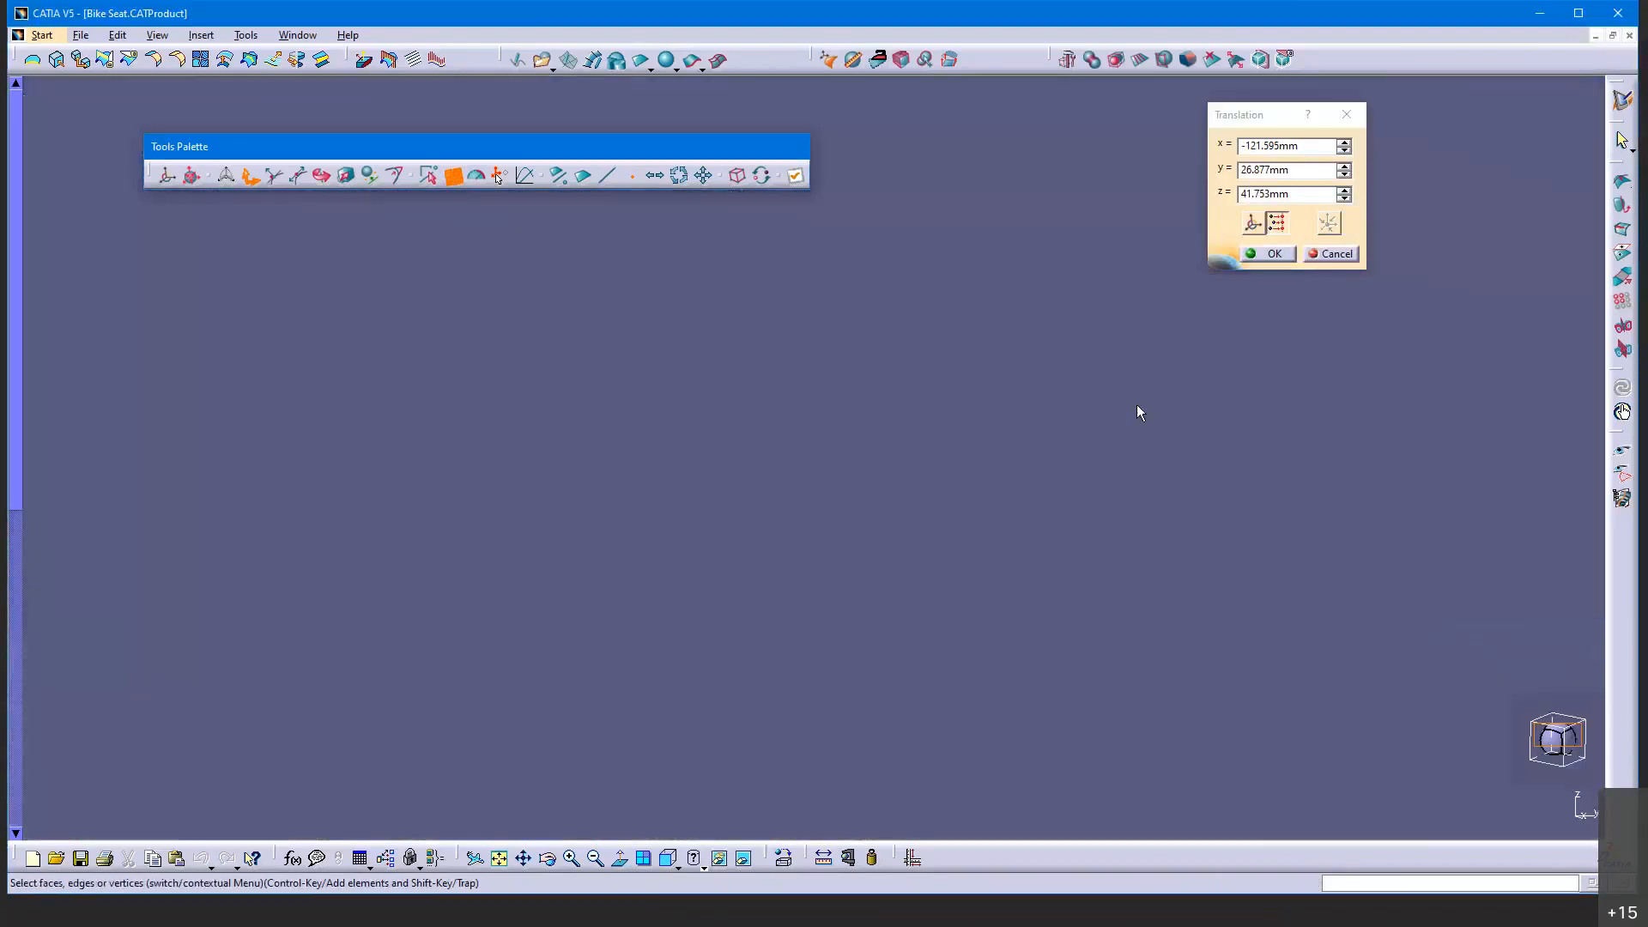
left_click(1329, 258)
Set the outer vertex's Y coordinate in the second row from the tail to 26.816 mm, copied from the row's centreline vertex
middle_click_drag(1035, 445, 754, 738)
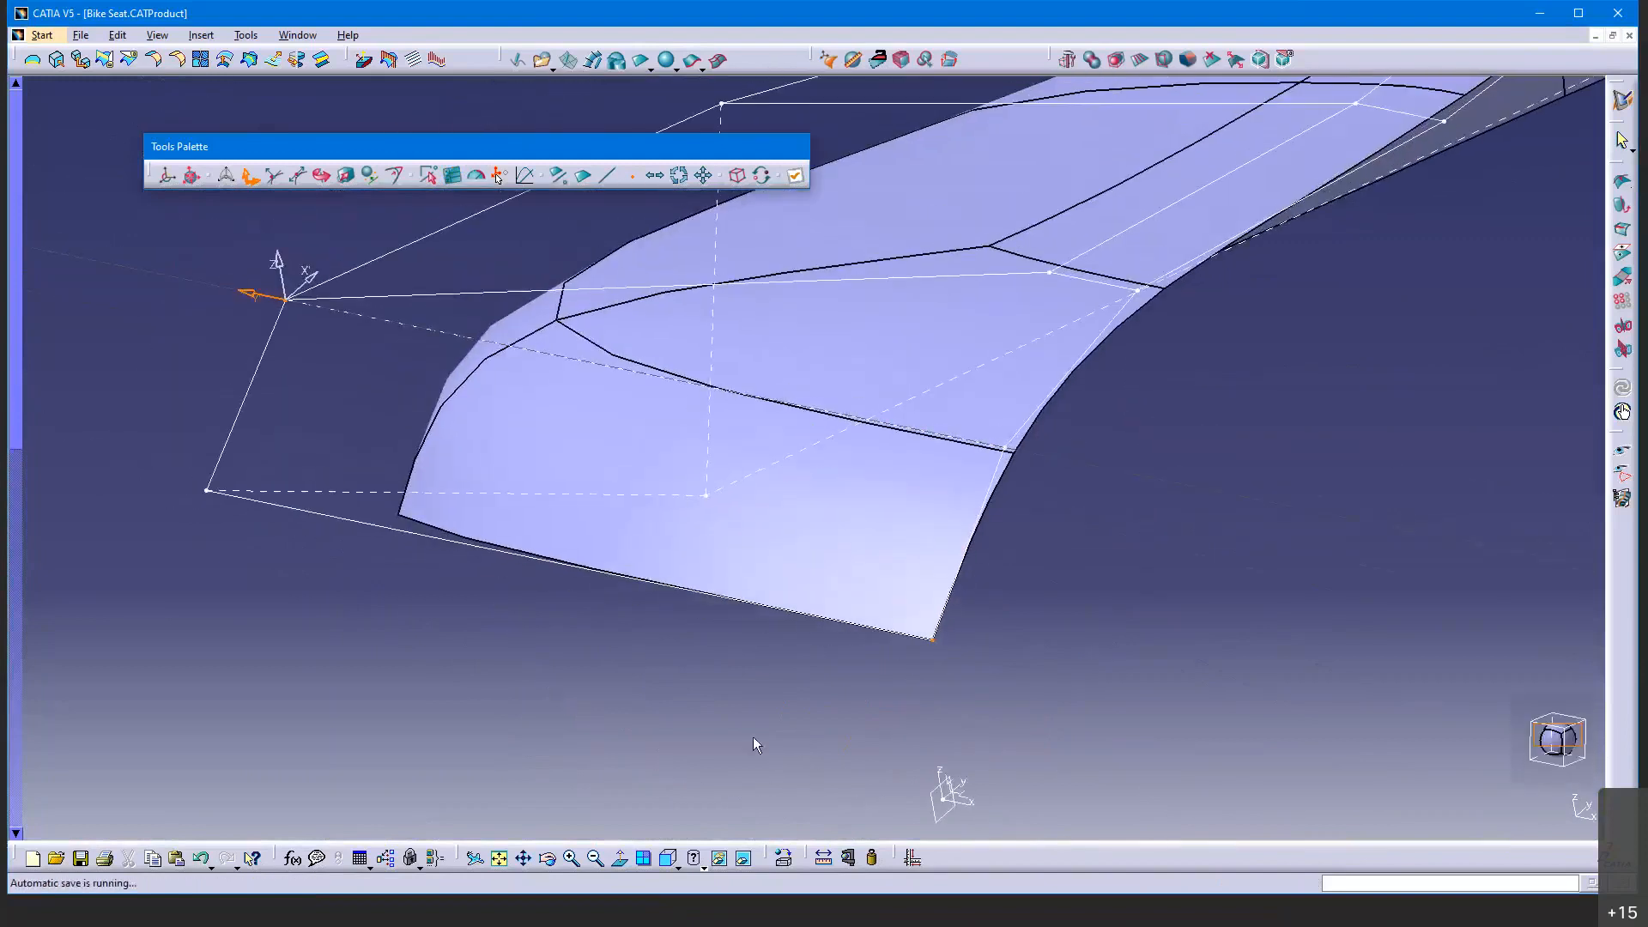
left_click(1007, 450)
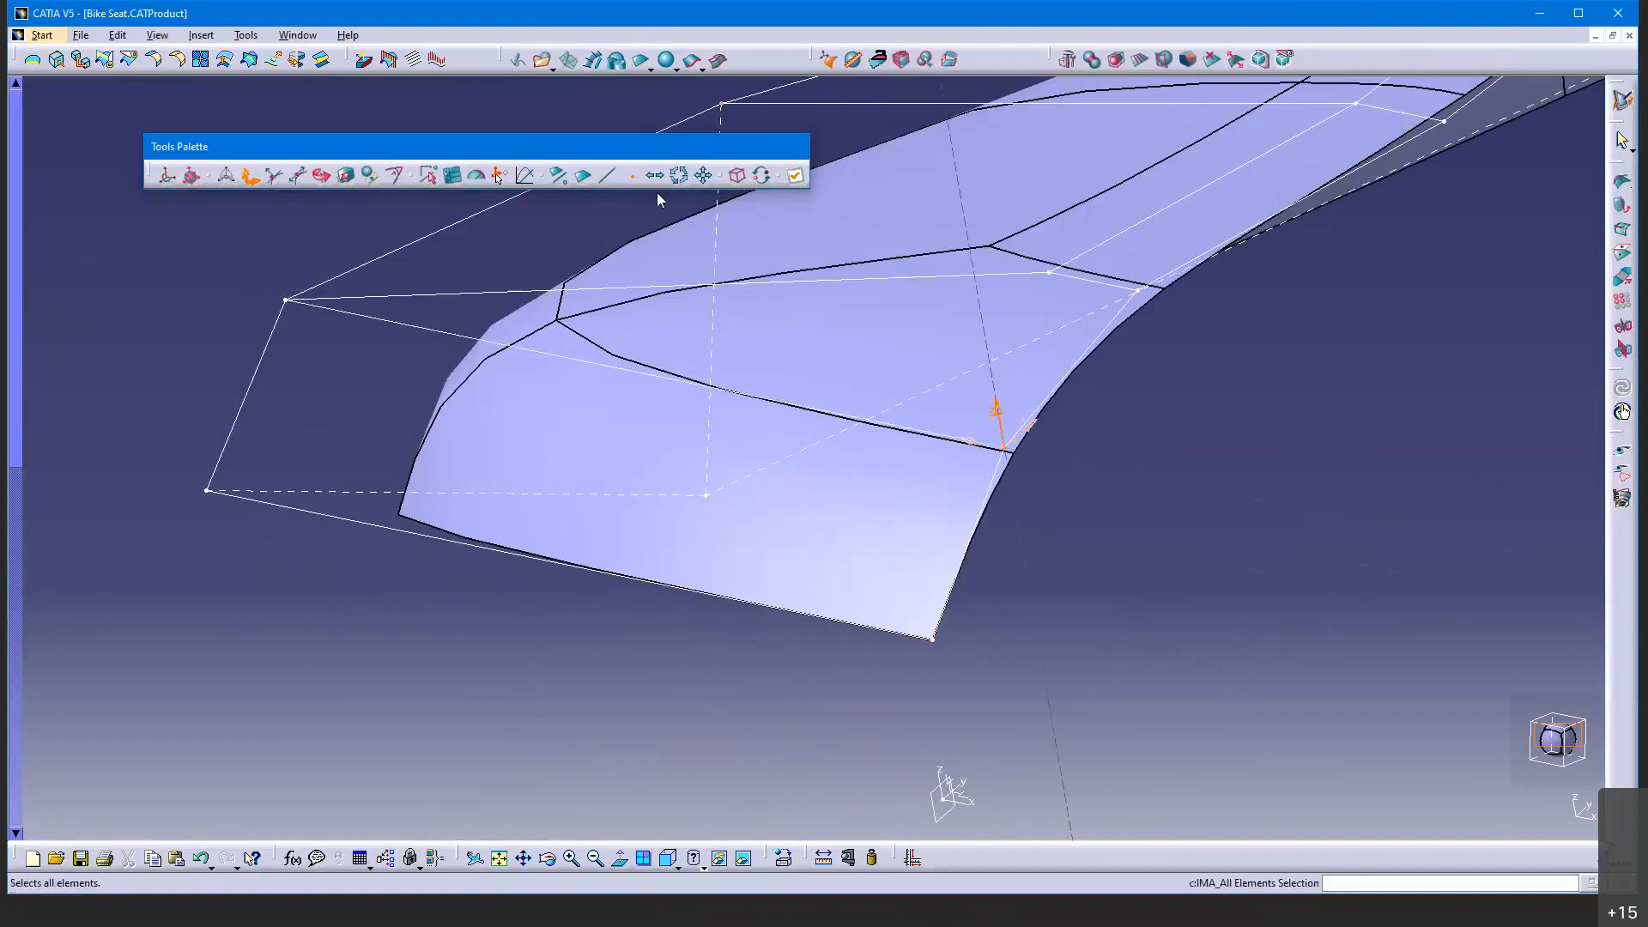
left_click(454, 175)
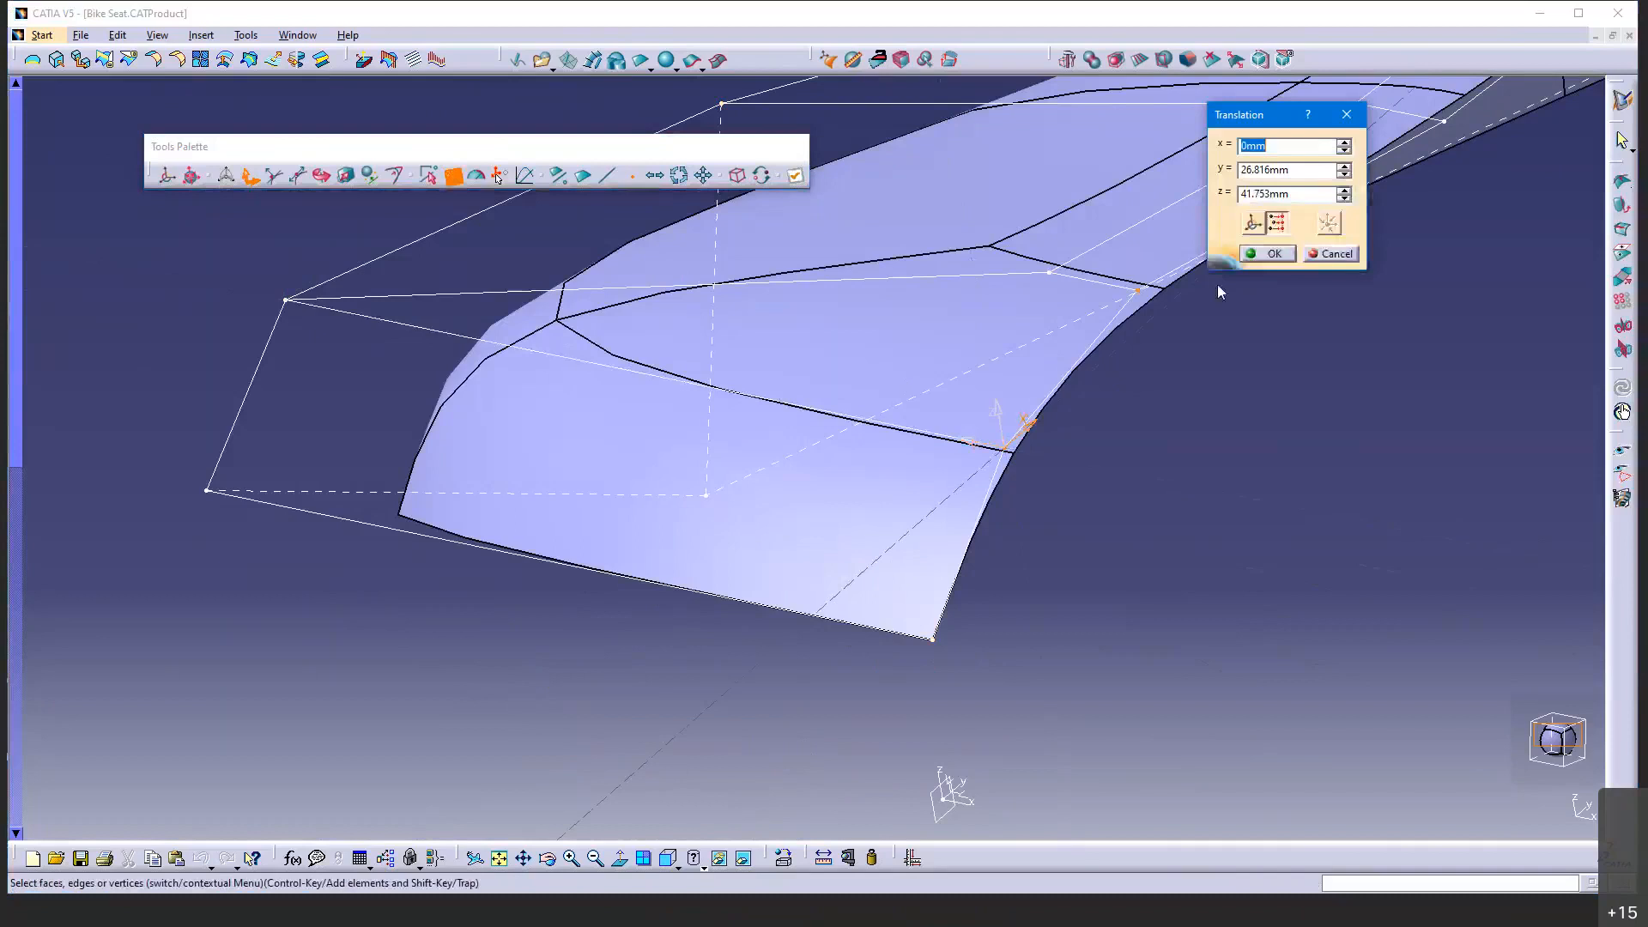
double_click(1304, 178)
key("ctrl+c")
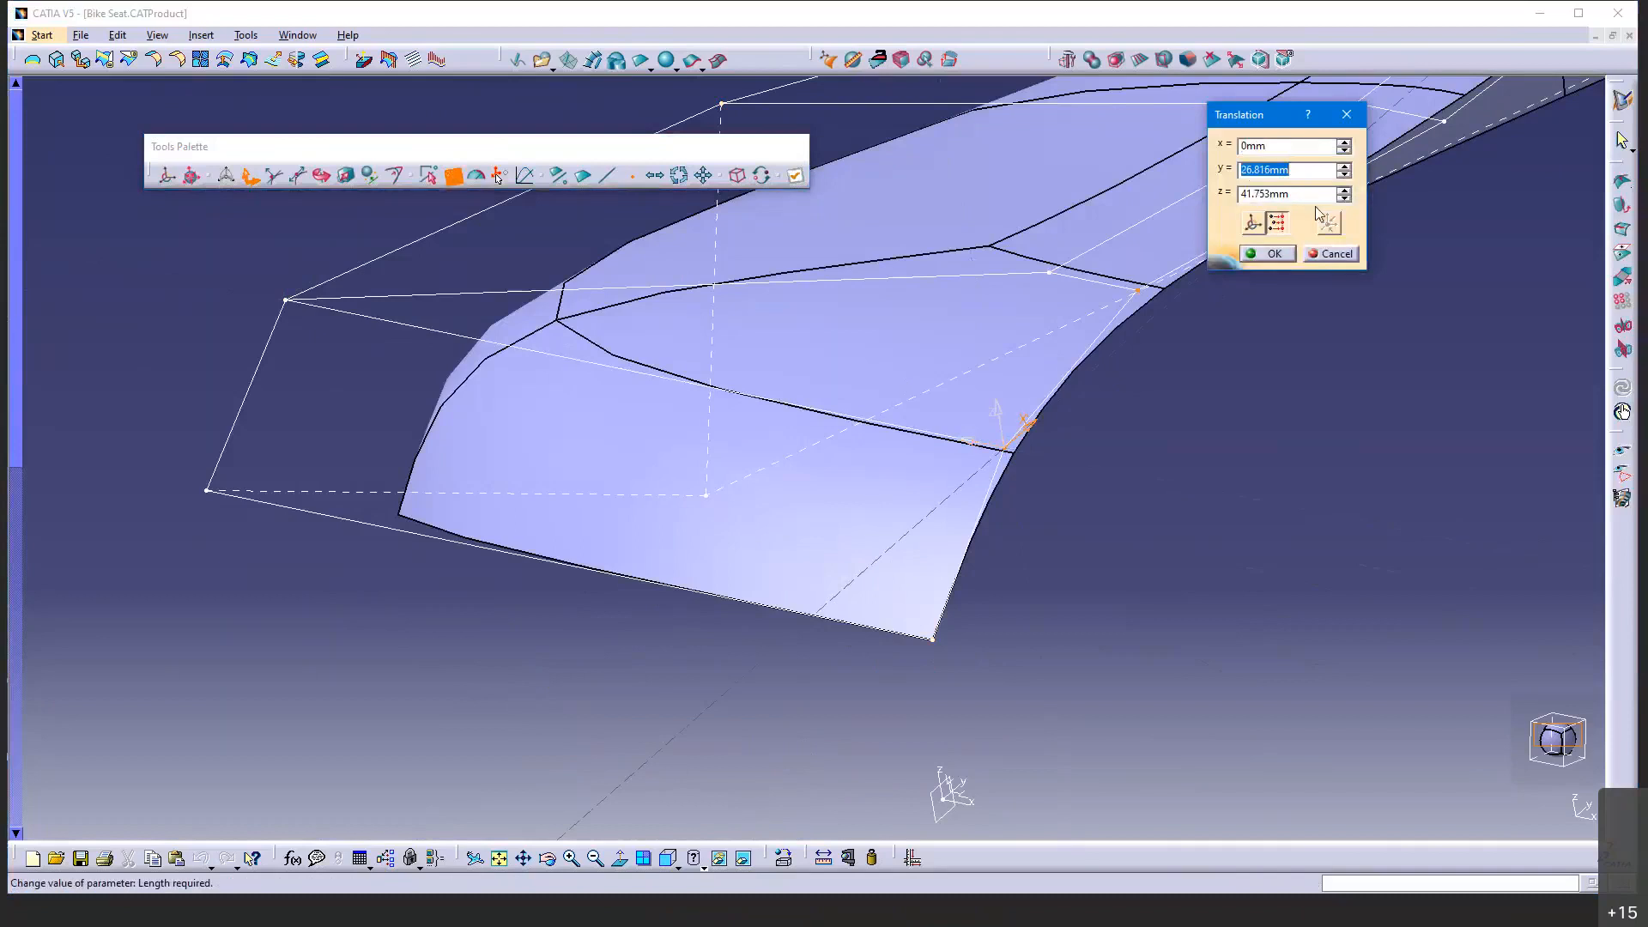
left_click(1332, 254)
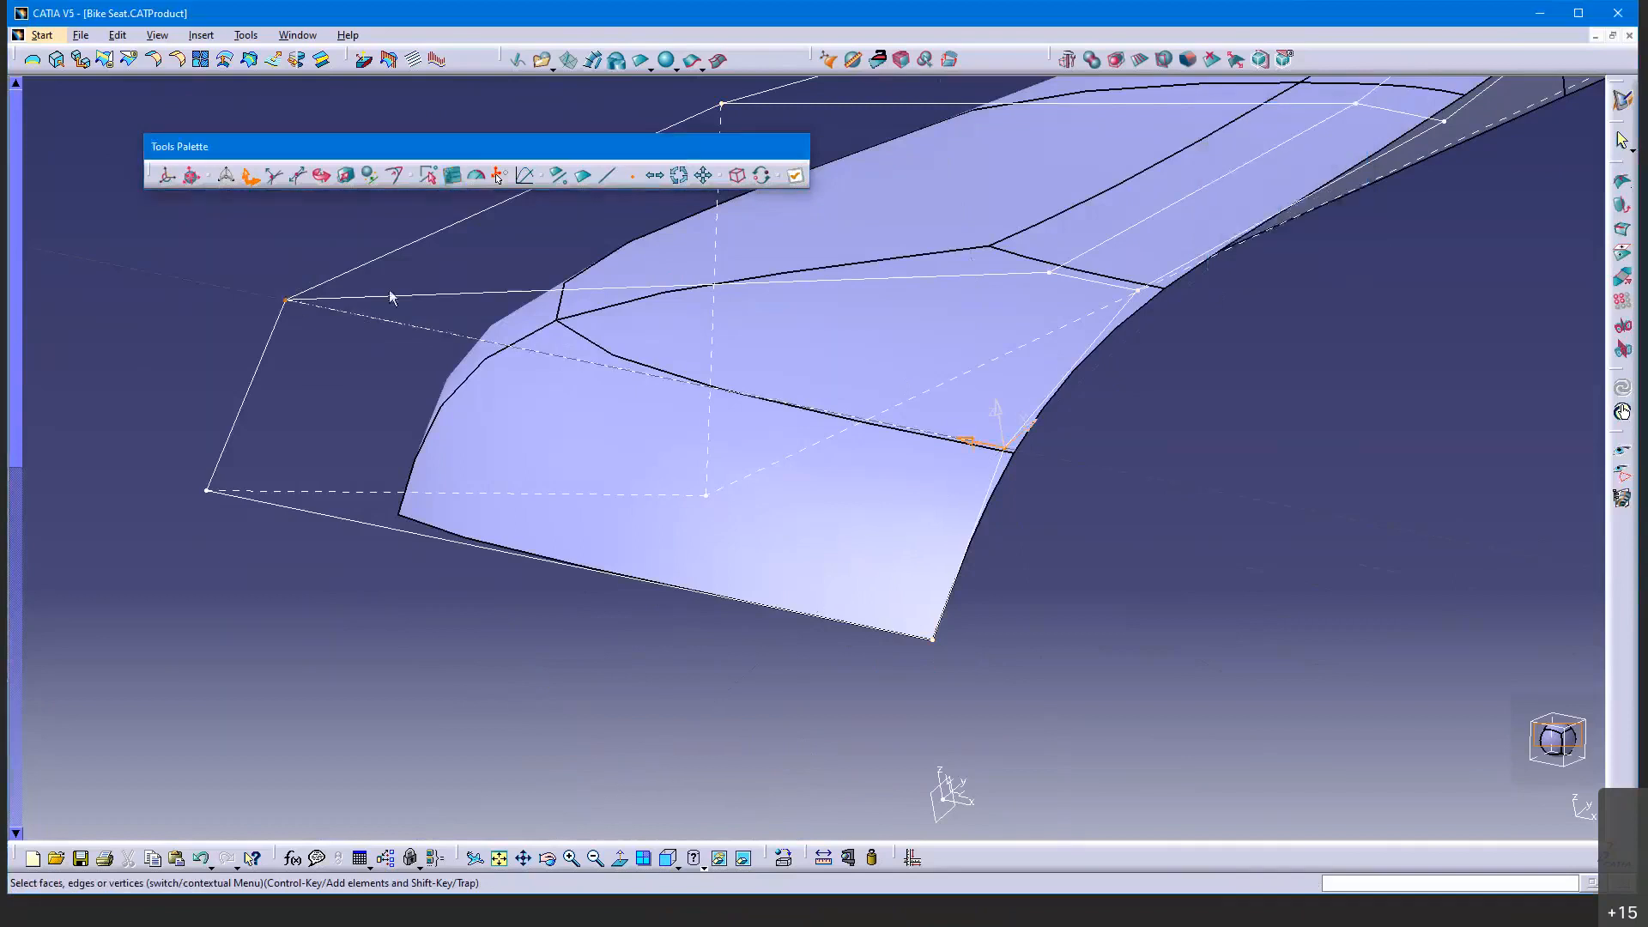
left_click(288, 300)
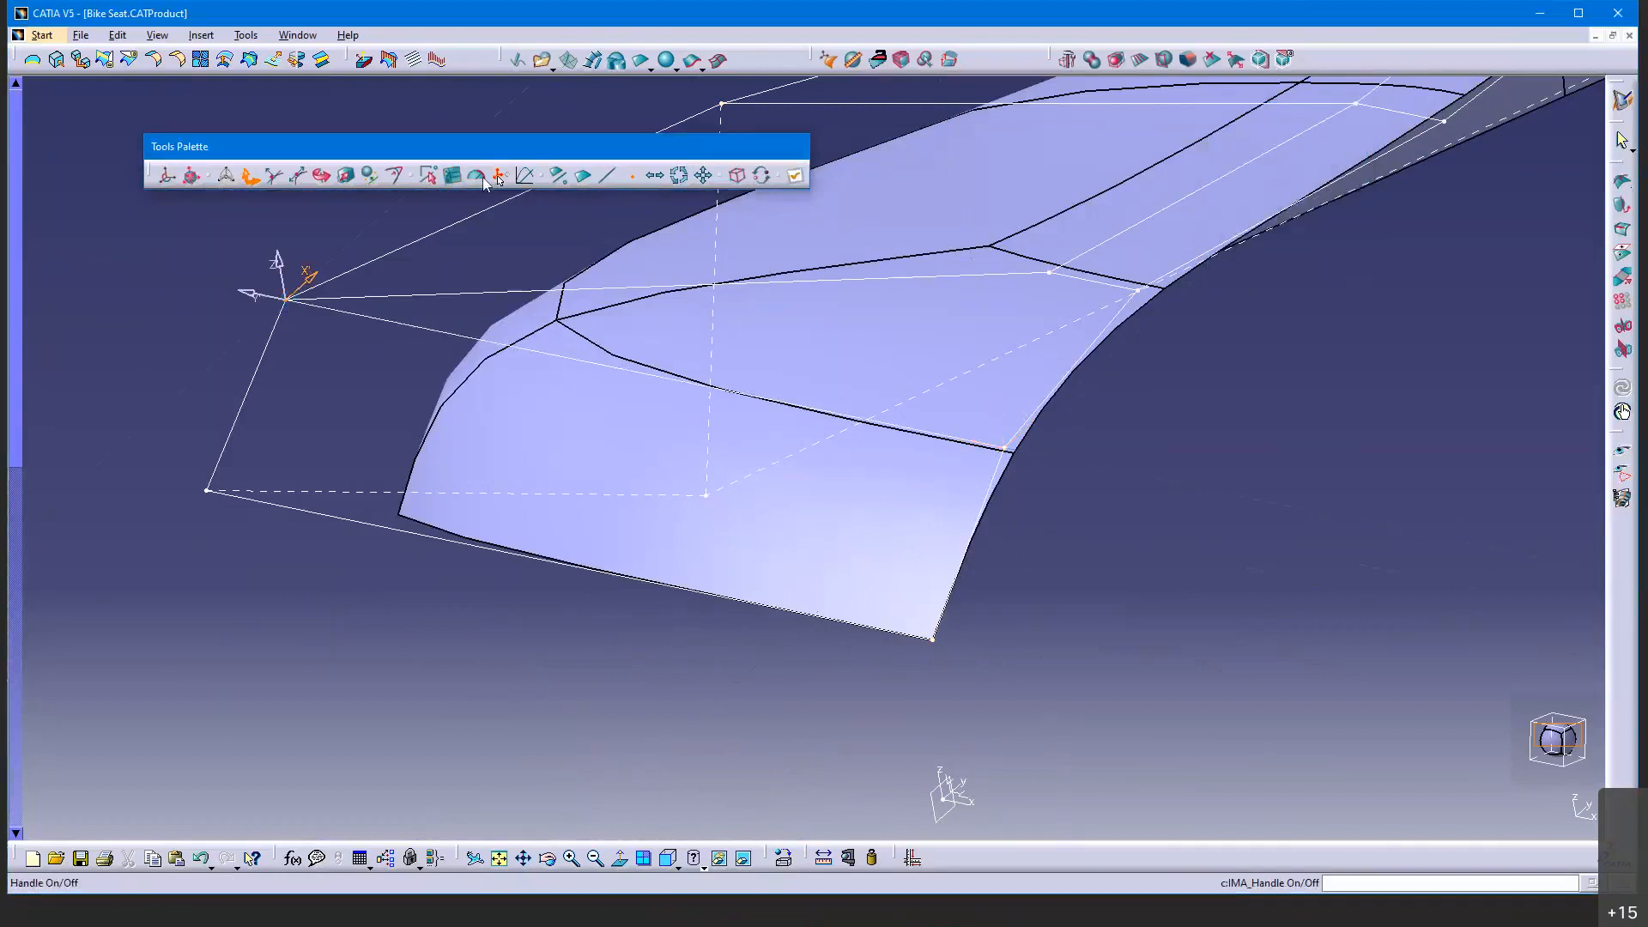
left_click(453, 176)
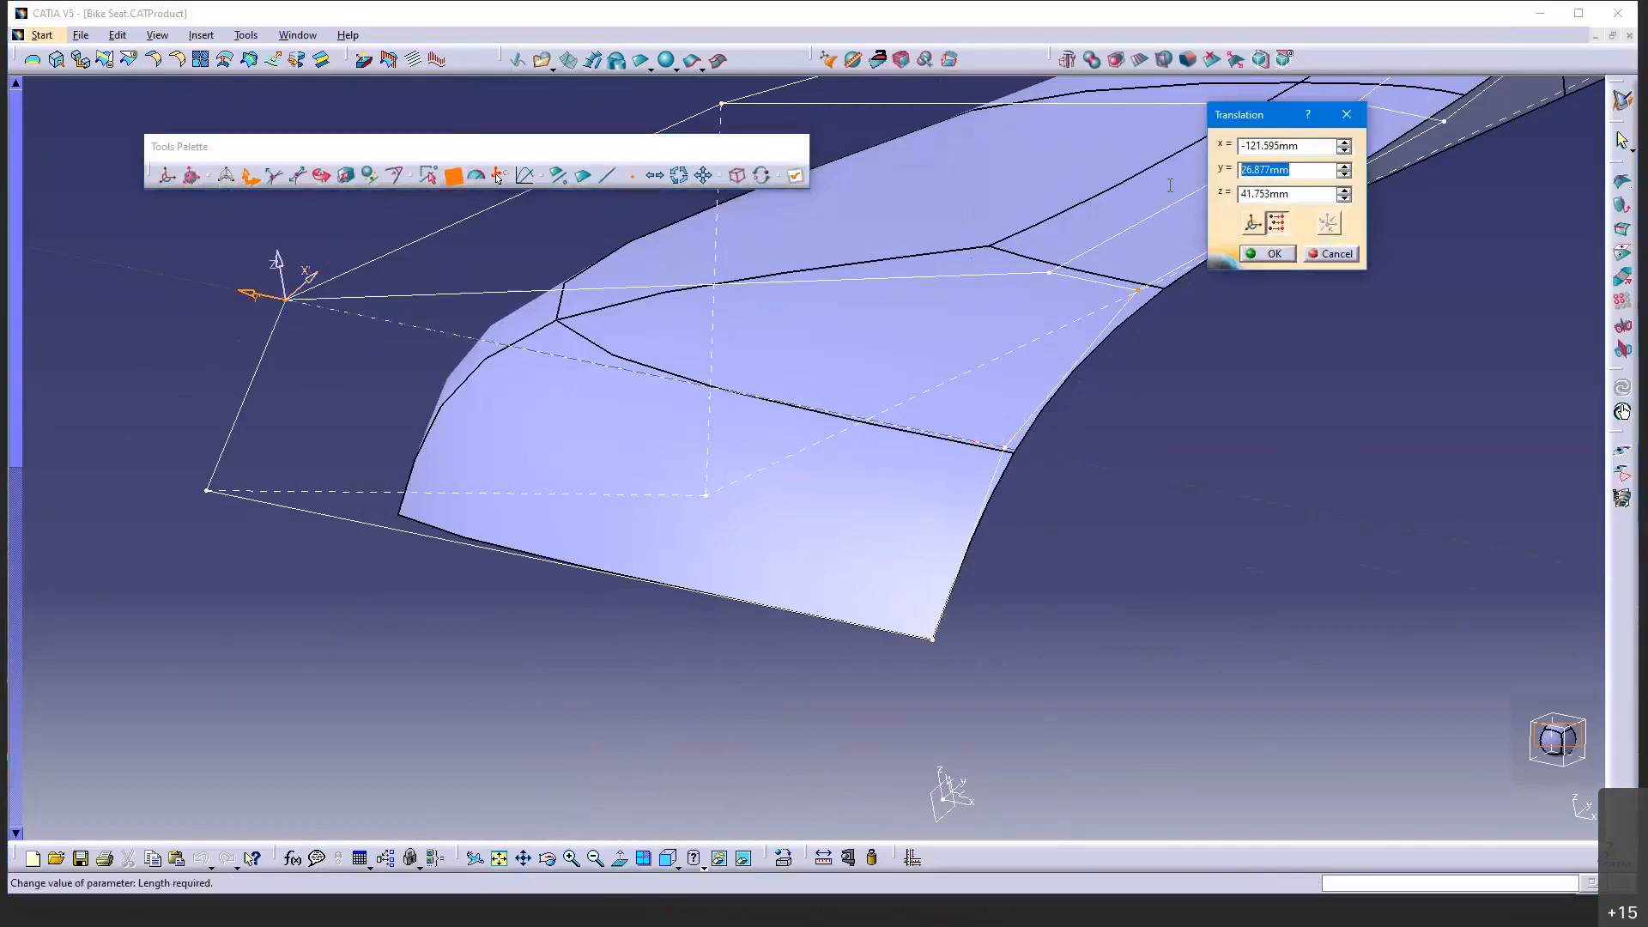
key("ctrl+v")
left_click(1266, 254)
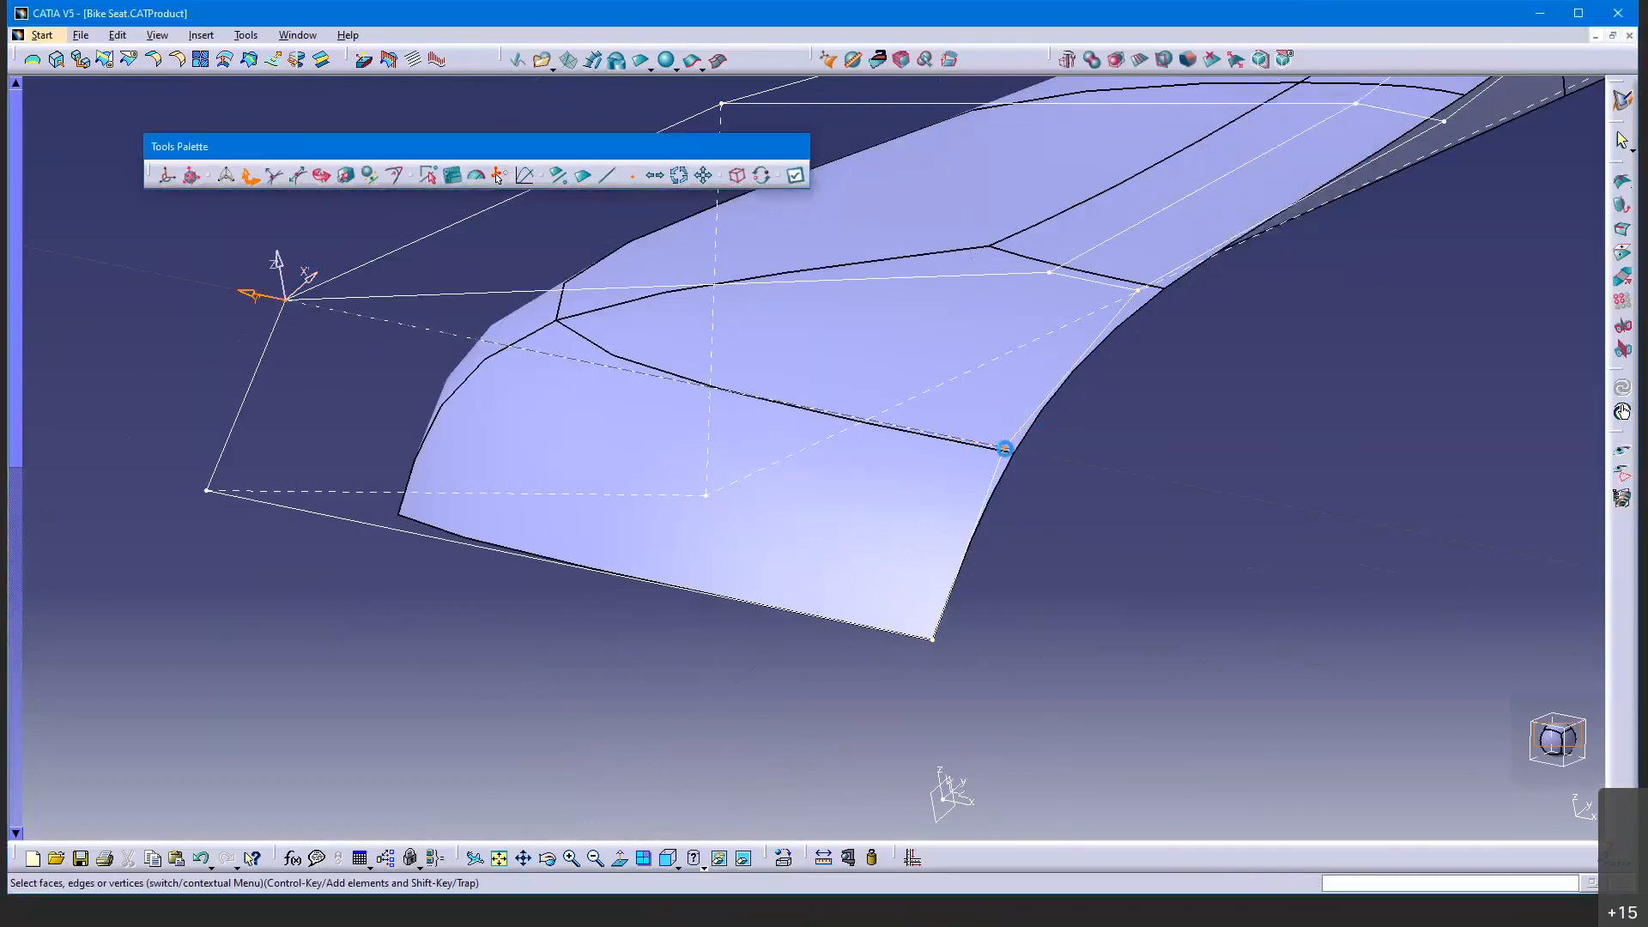
right_click(1004, 448)
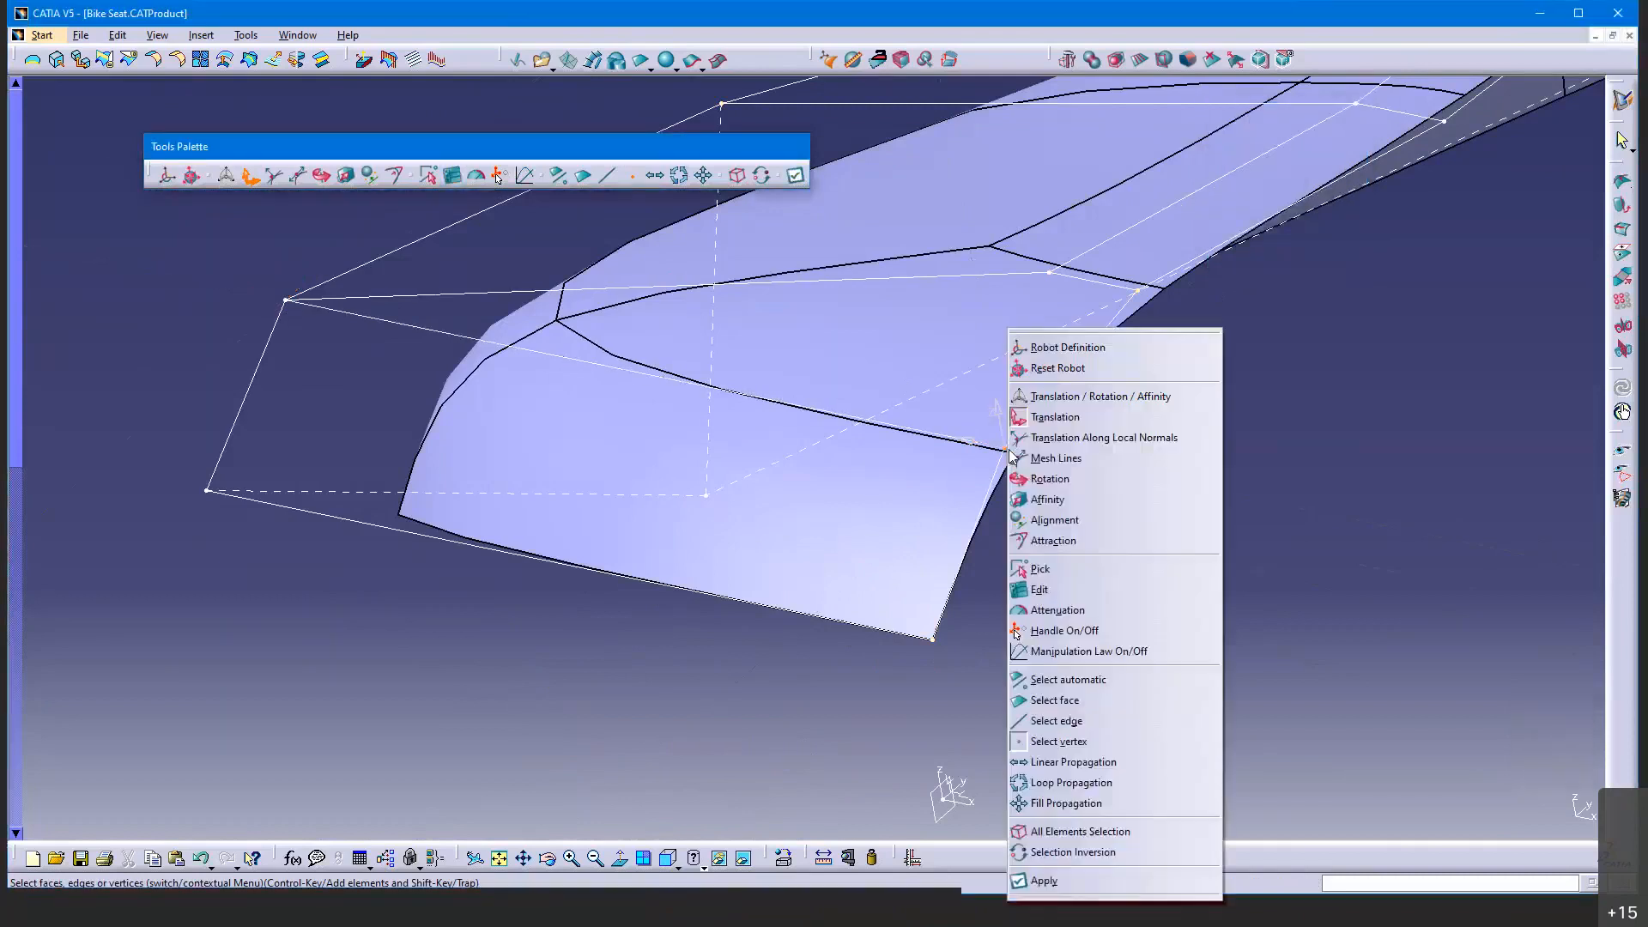
left_click(1373, 441)
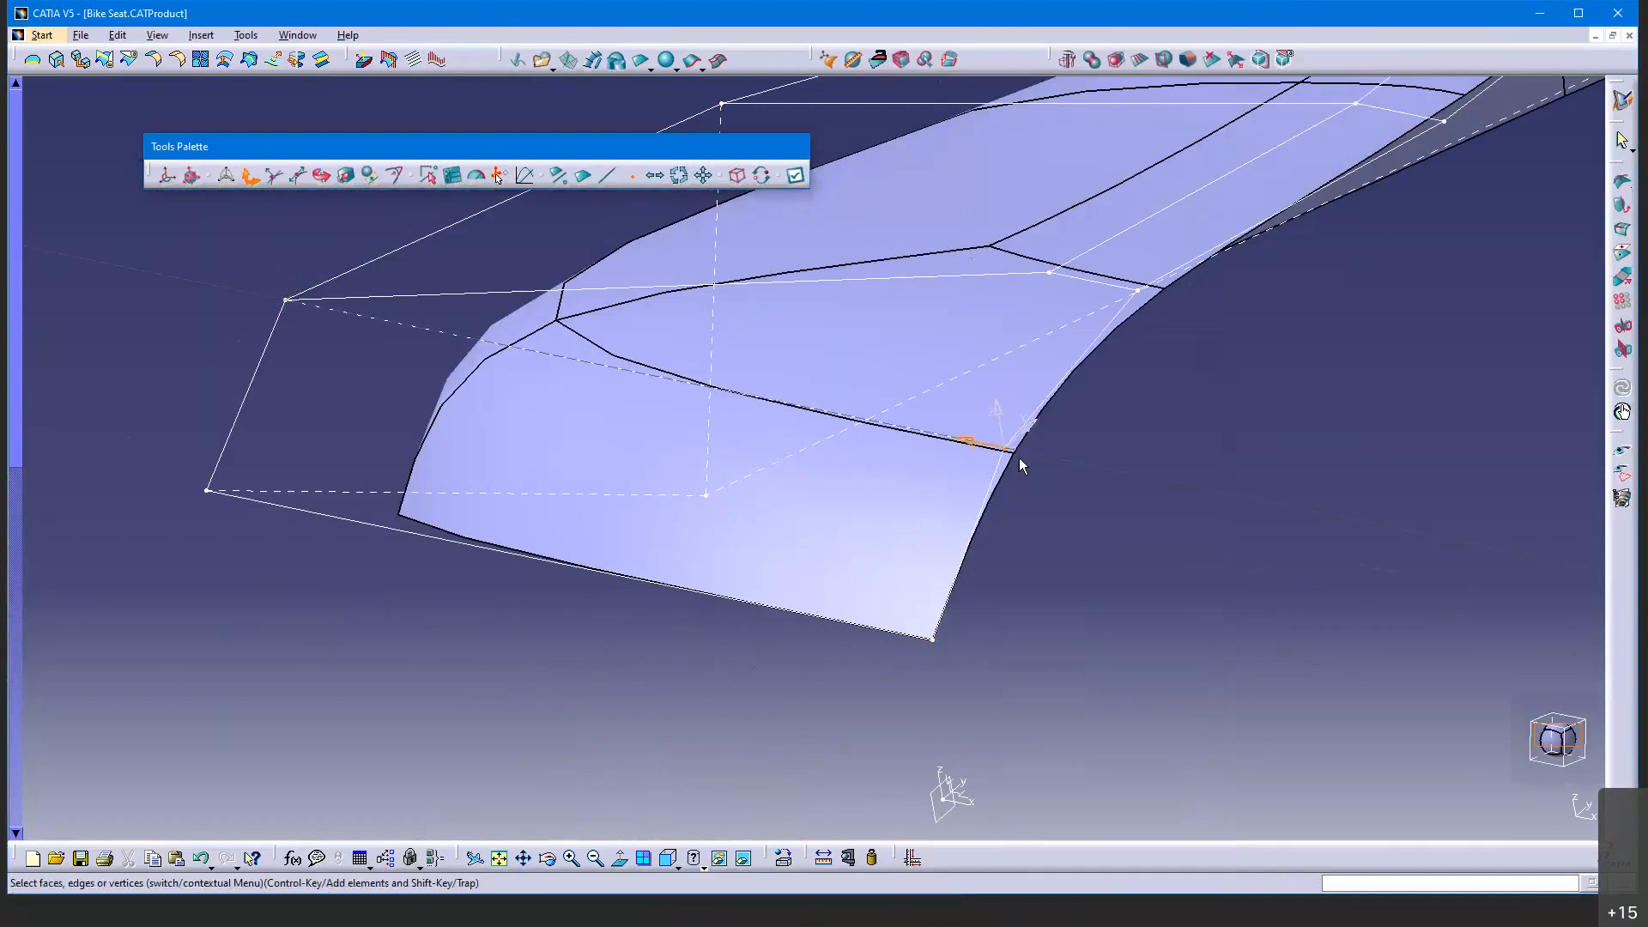
left_click(445, 181)
key("Tab")
key("Tab")
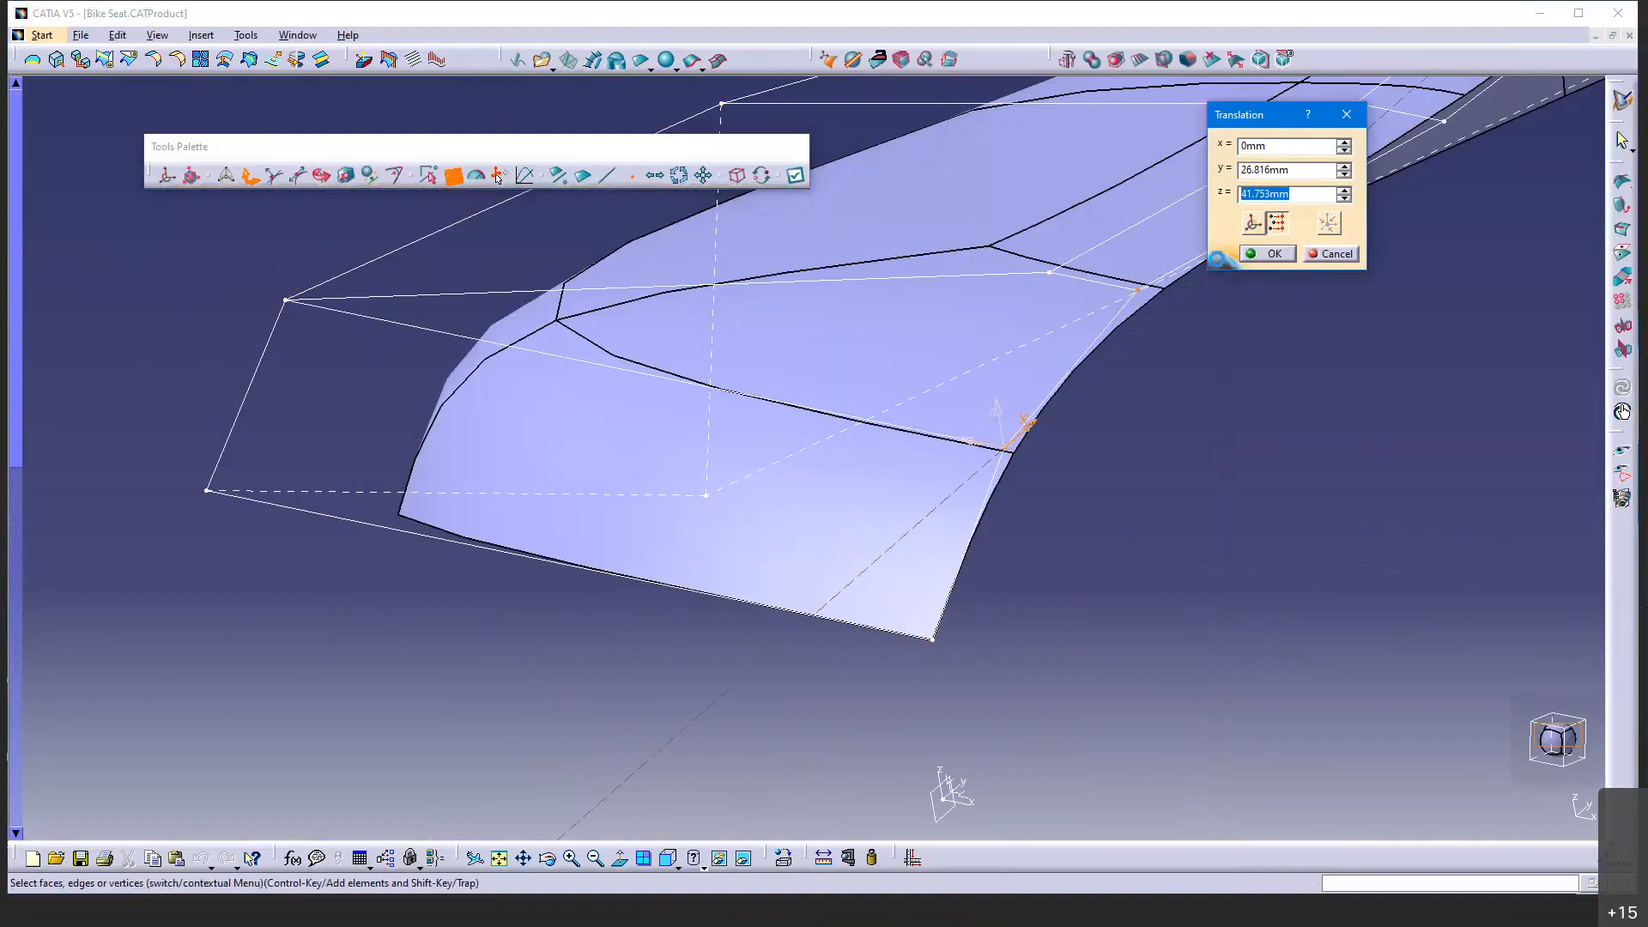
left_click(1255, 254)
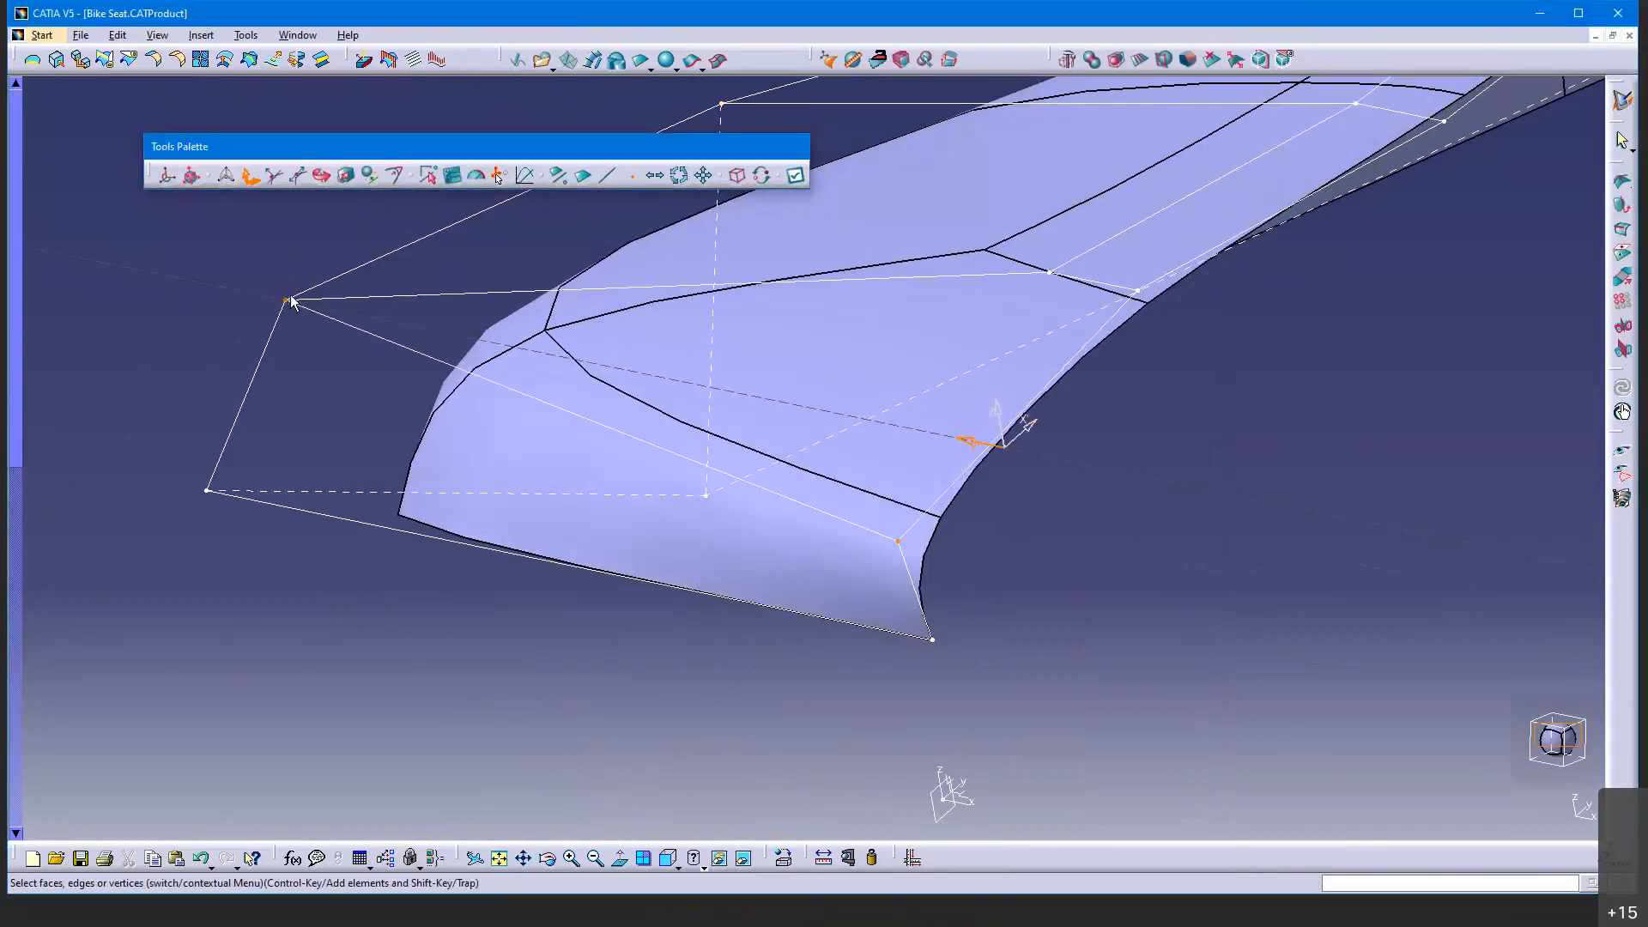
key("ctrl+z")
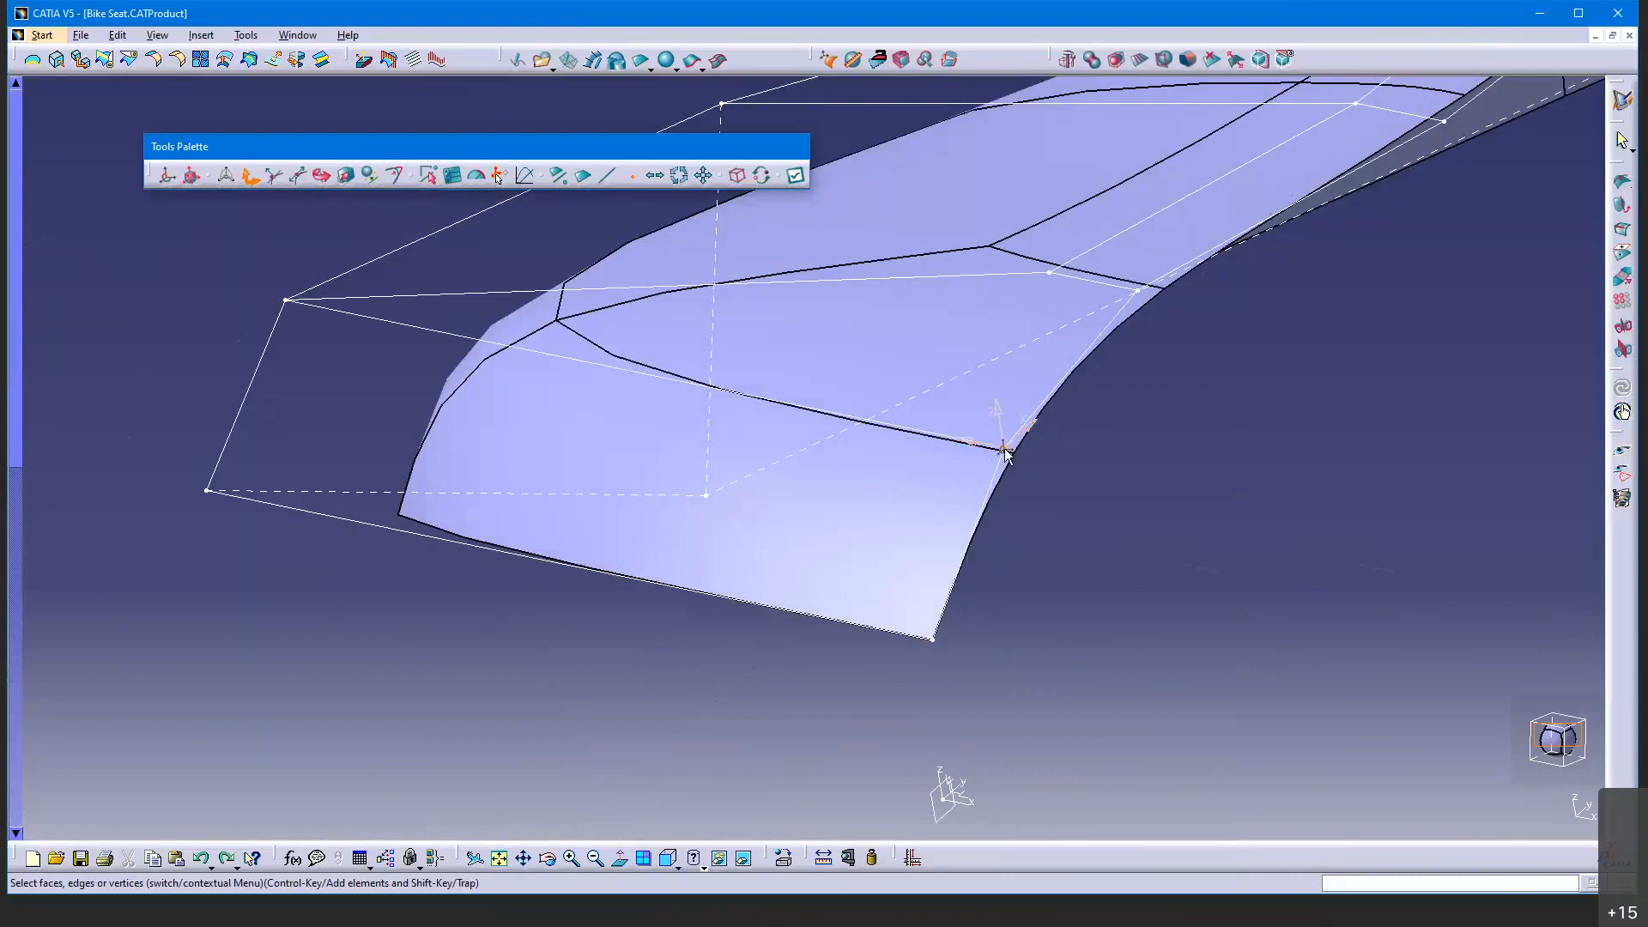
Match the outer vertex's Z coordinate to the centreline vertex of the same row, 41.753 mm
left_click(454, 176)
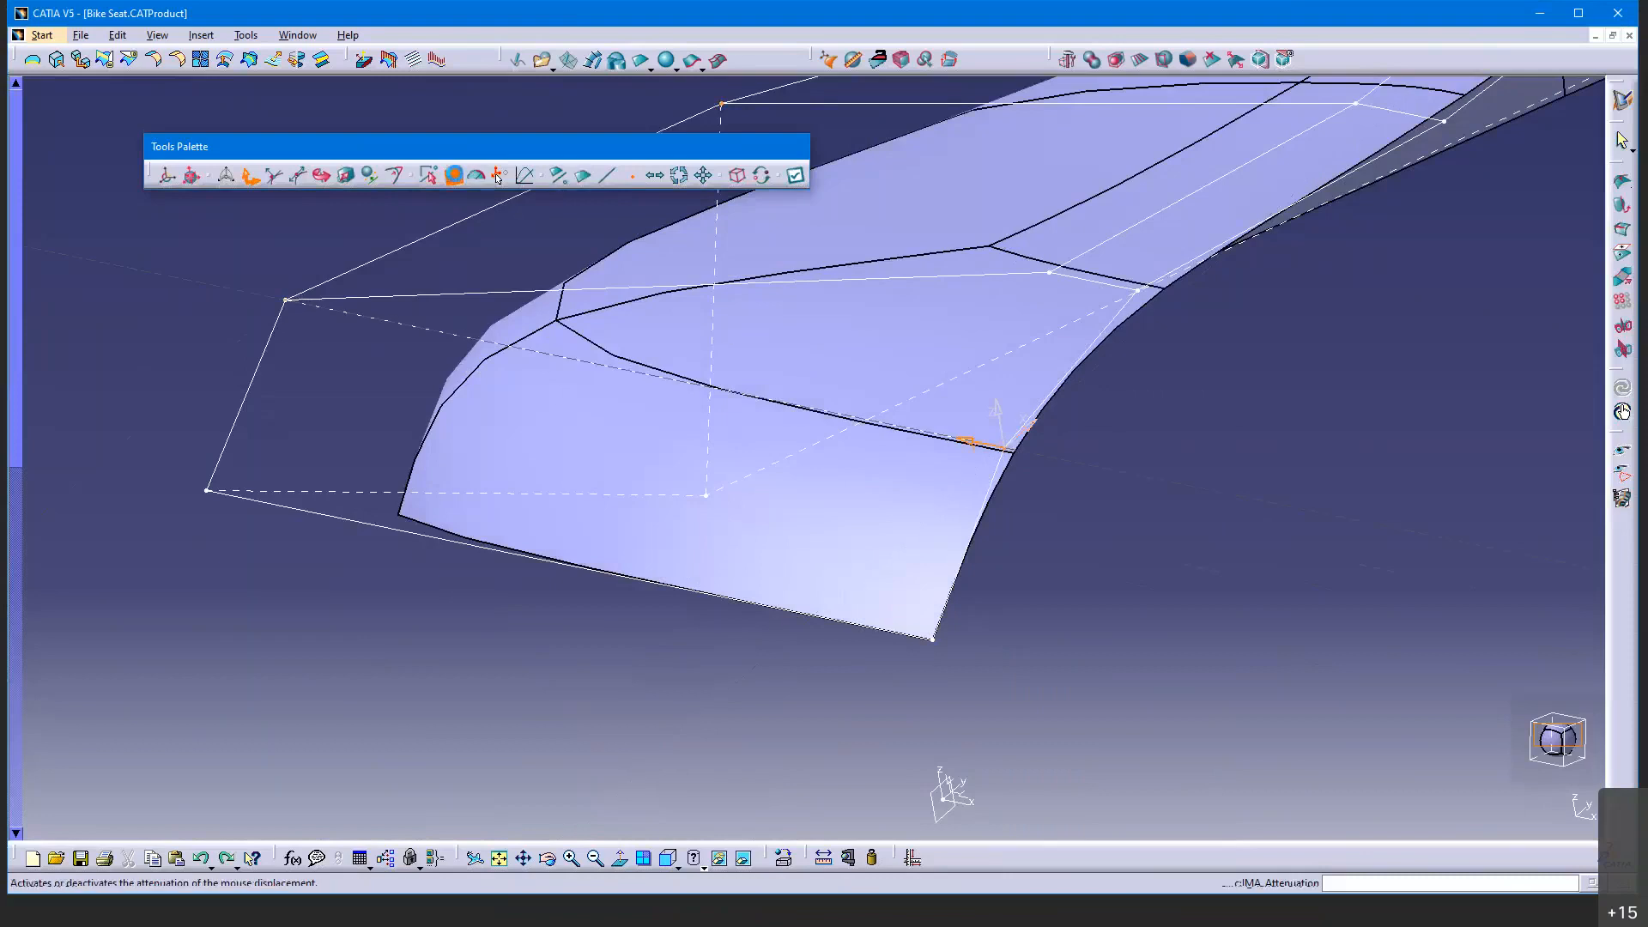
left_click_drag(1323, 195, 1073, 204)
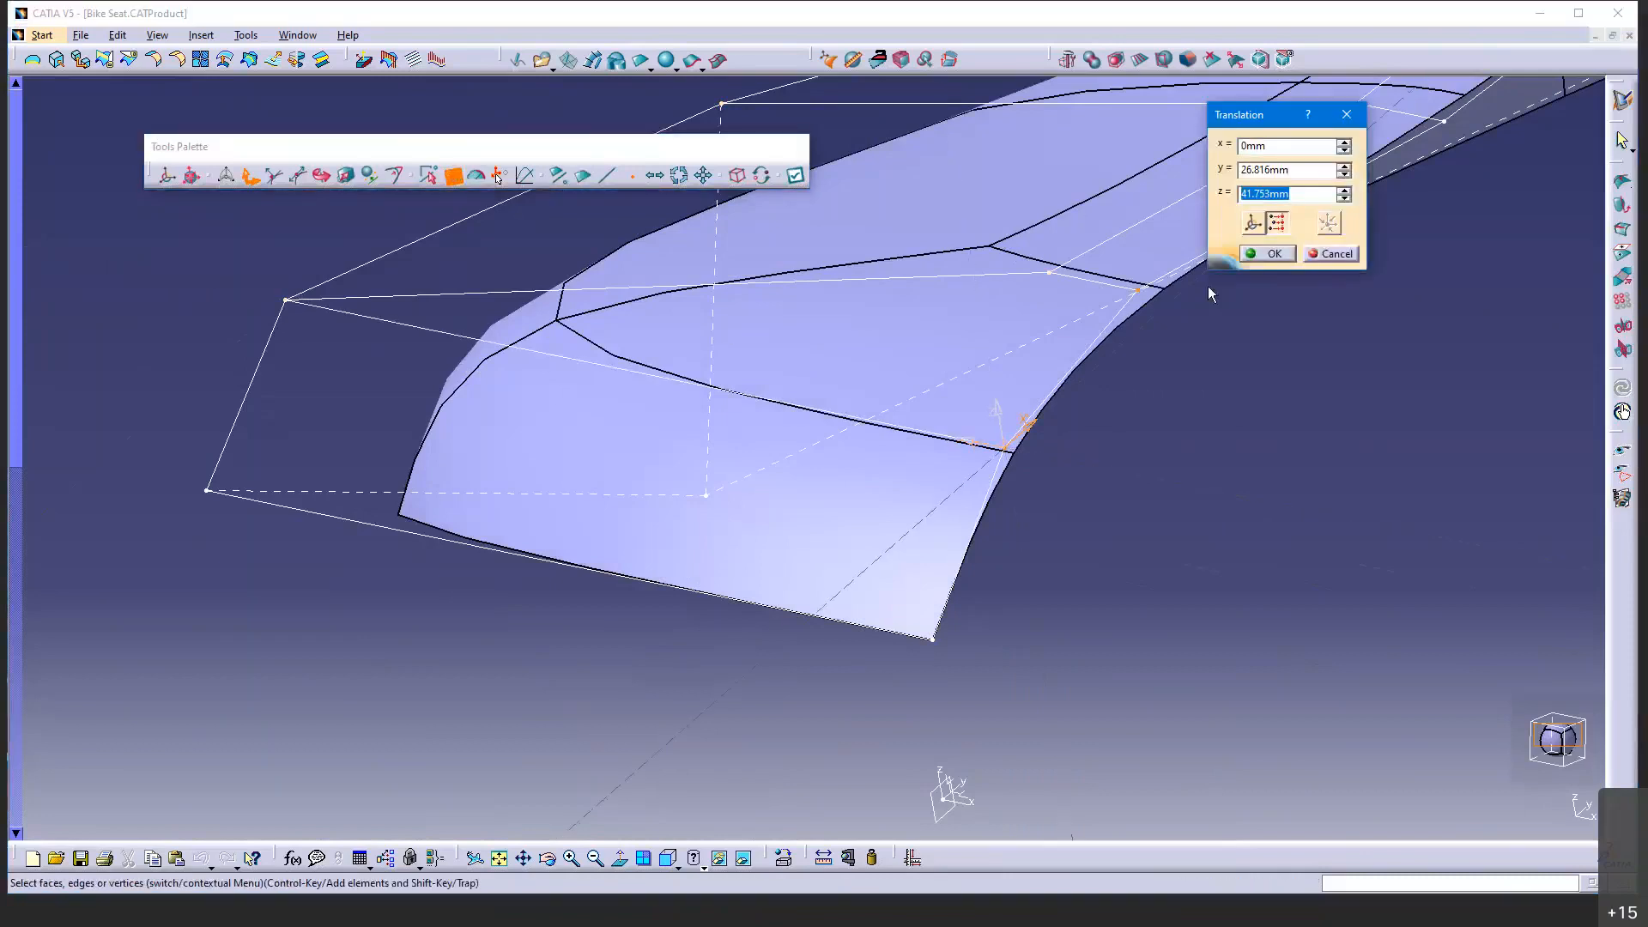
left_click(1267, 253)
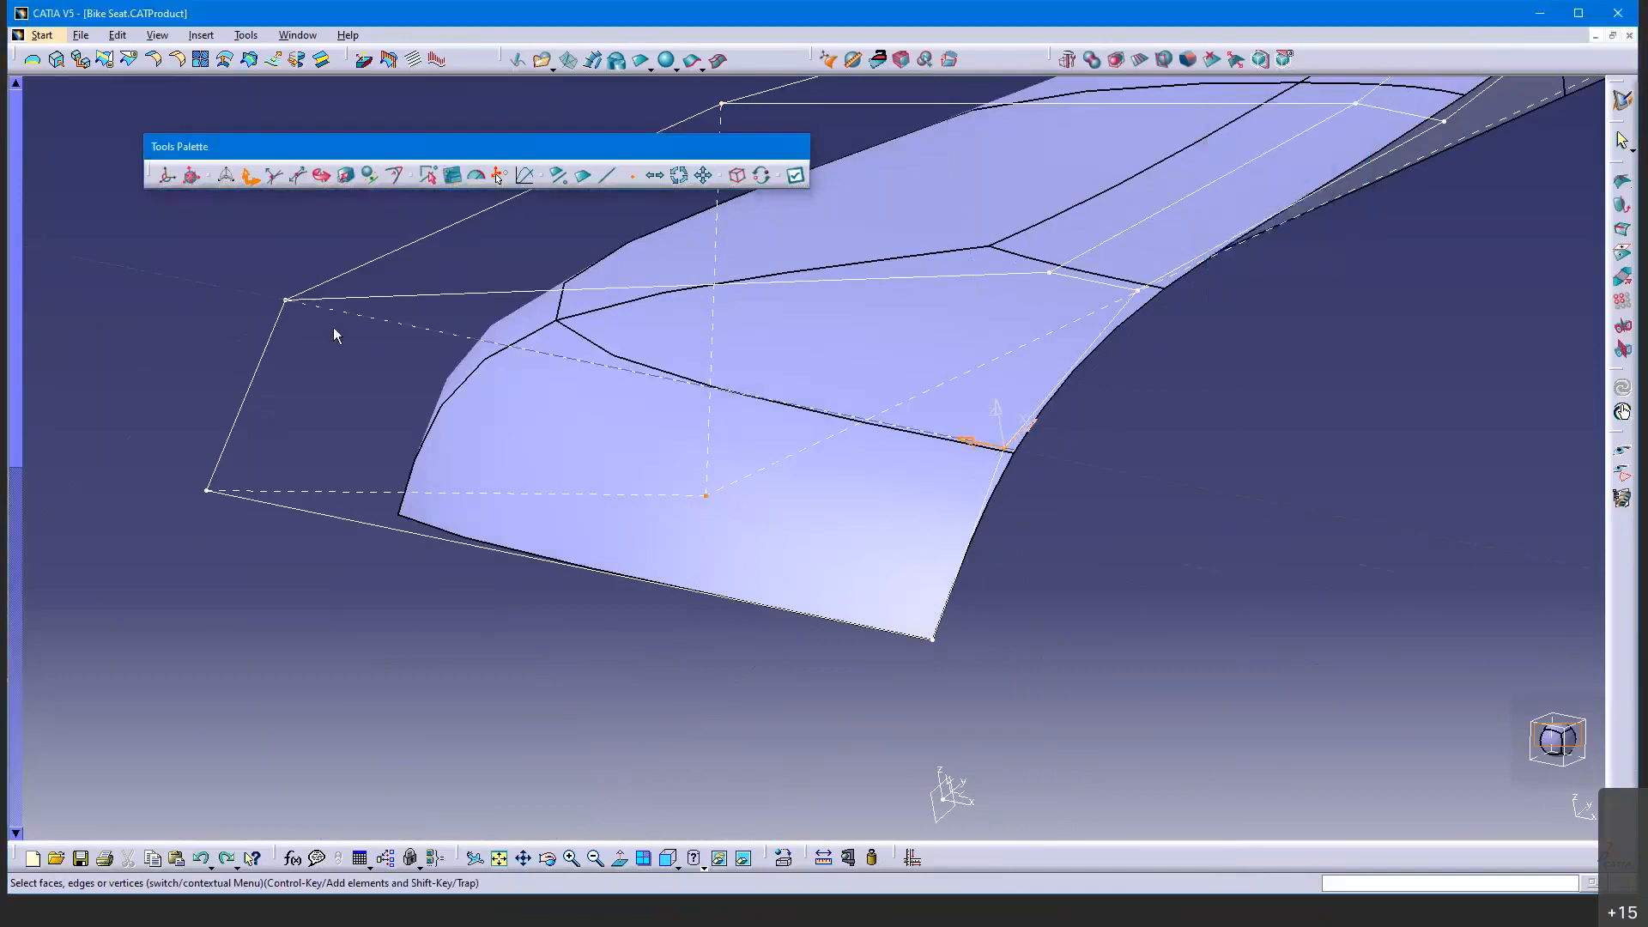
left_click(286, 300)
left_click(454, 175)
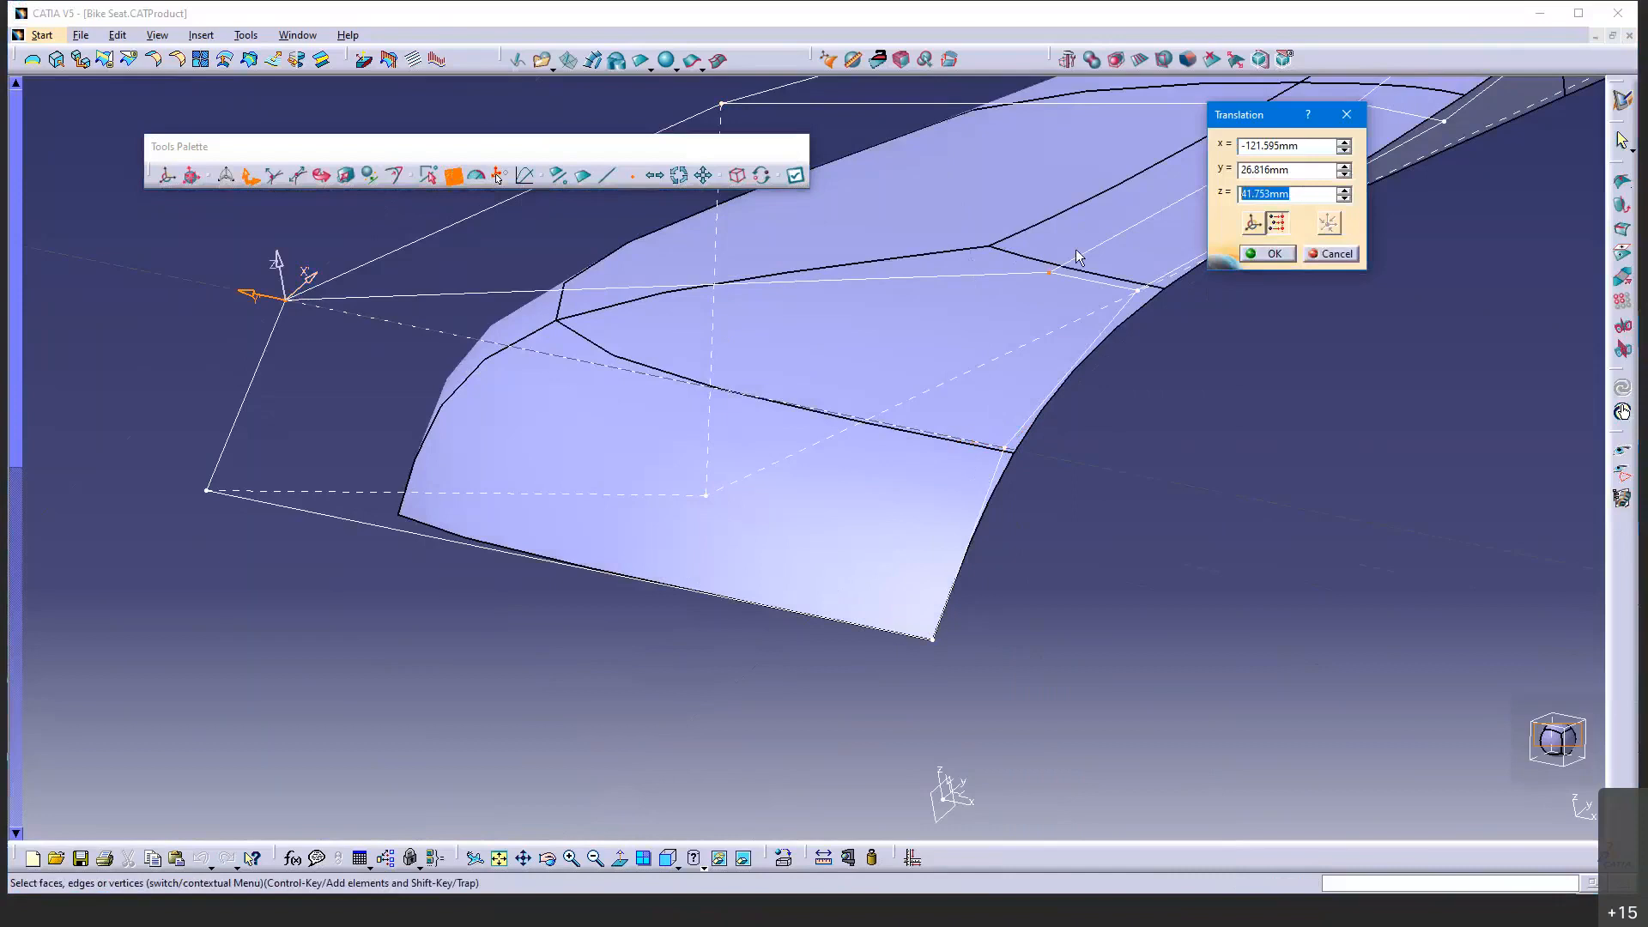
left_click(1270, 253)
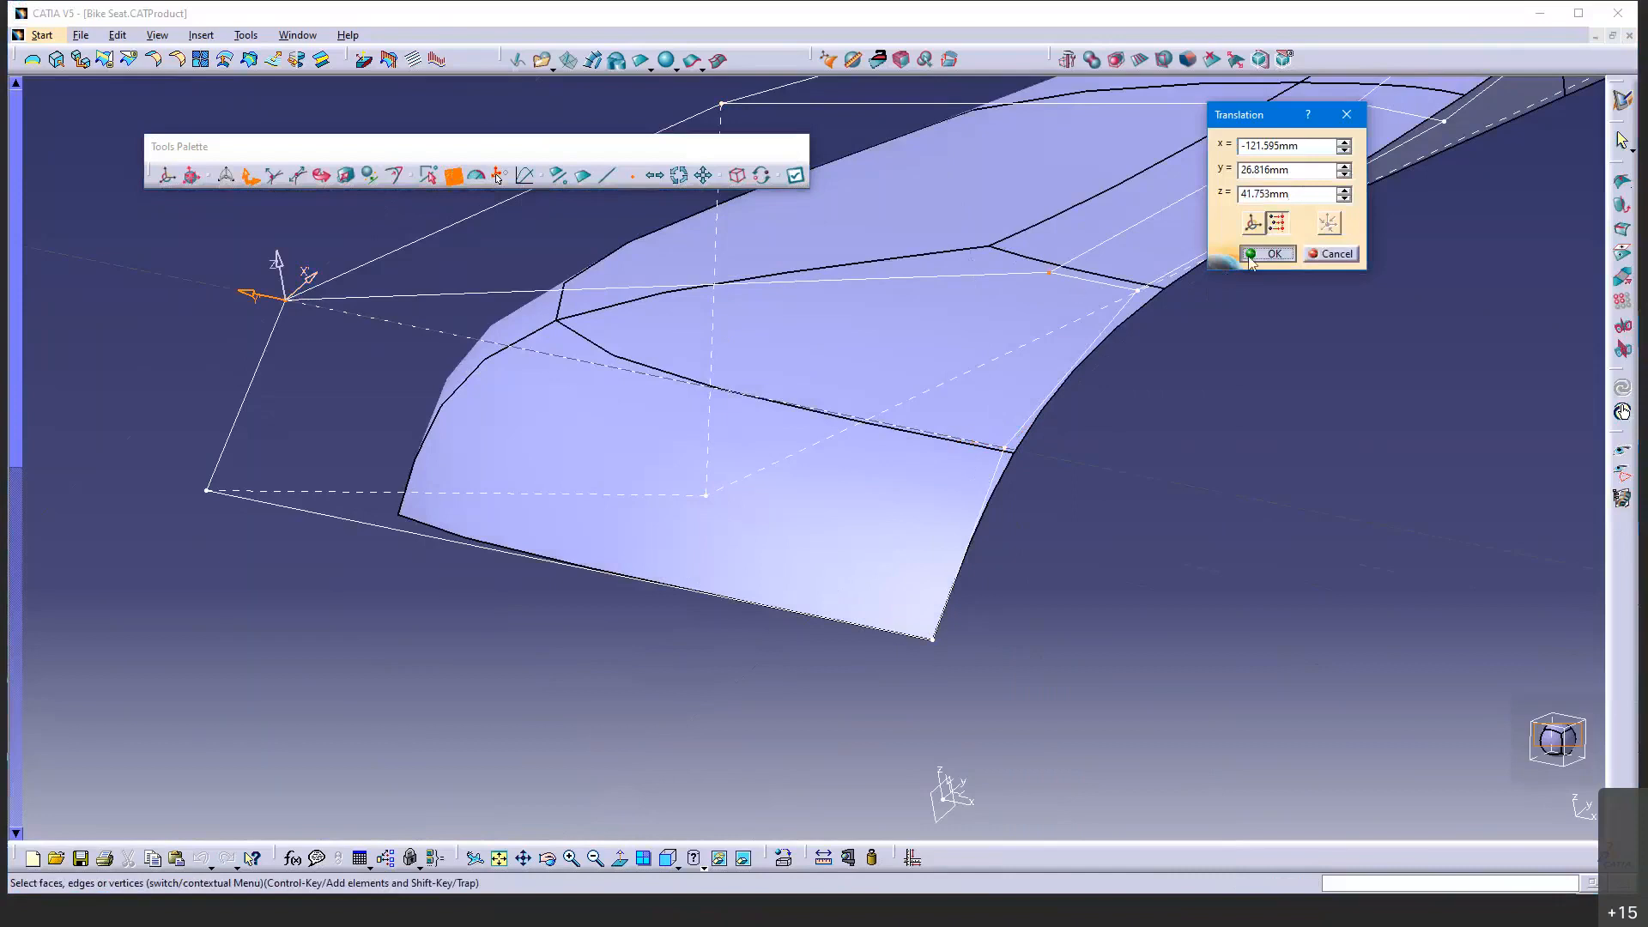
Examine the alignment of the seat's control points in the standard front view, a second standard view and oblique views of the whole mesh
middle_click_drag(1218, 316, 638, 470)
middle_click_drag(667, 447, 799, 481)
left_click(678, 869)
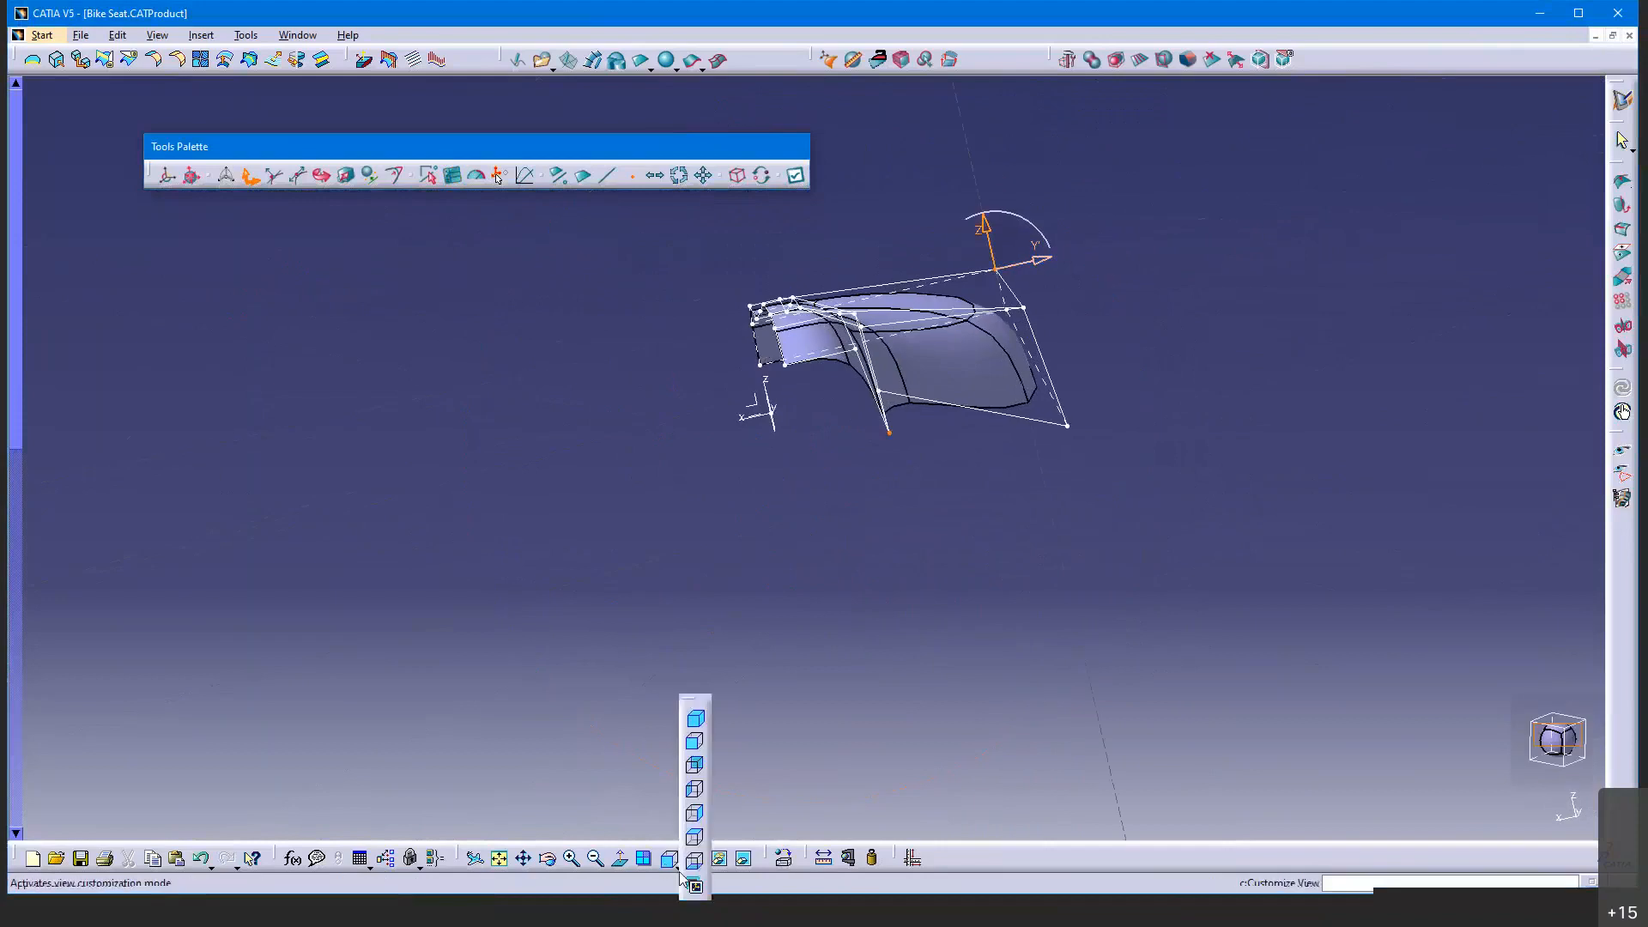
left_click(694, 743)
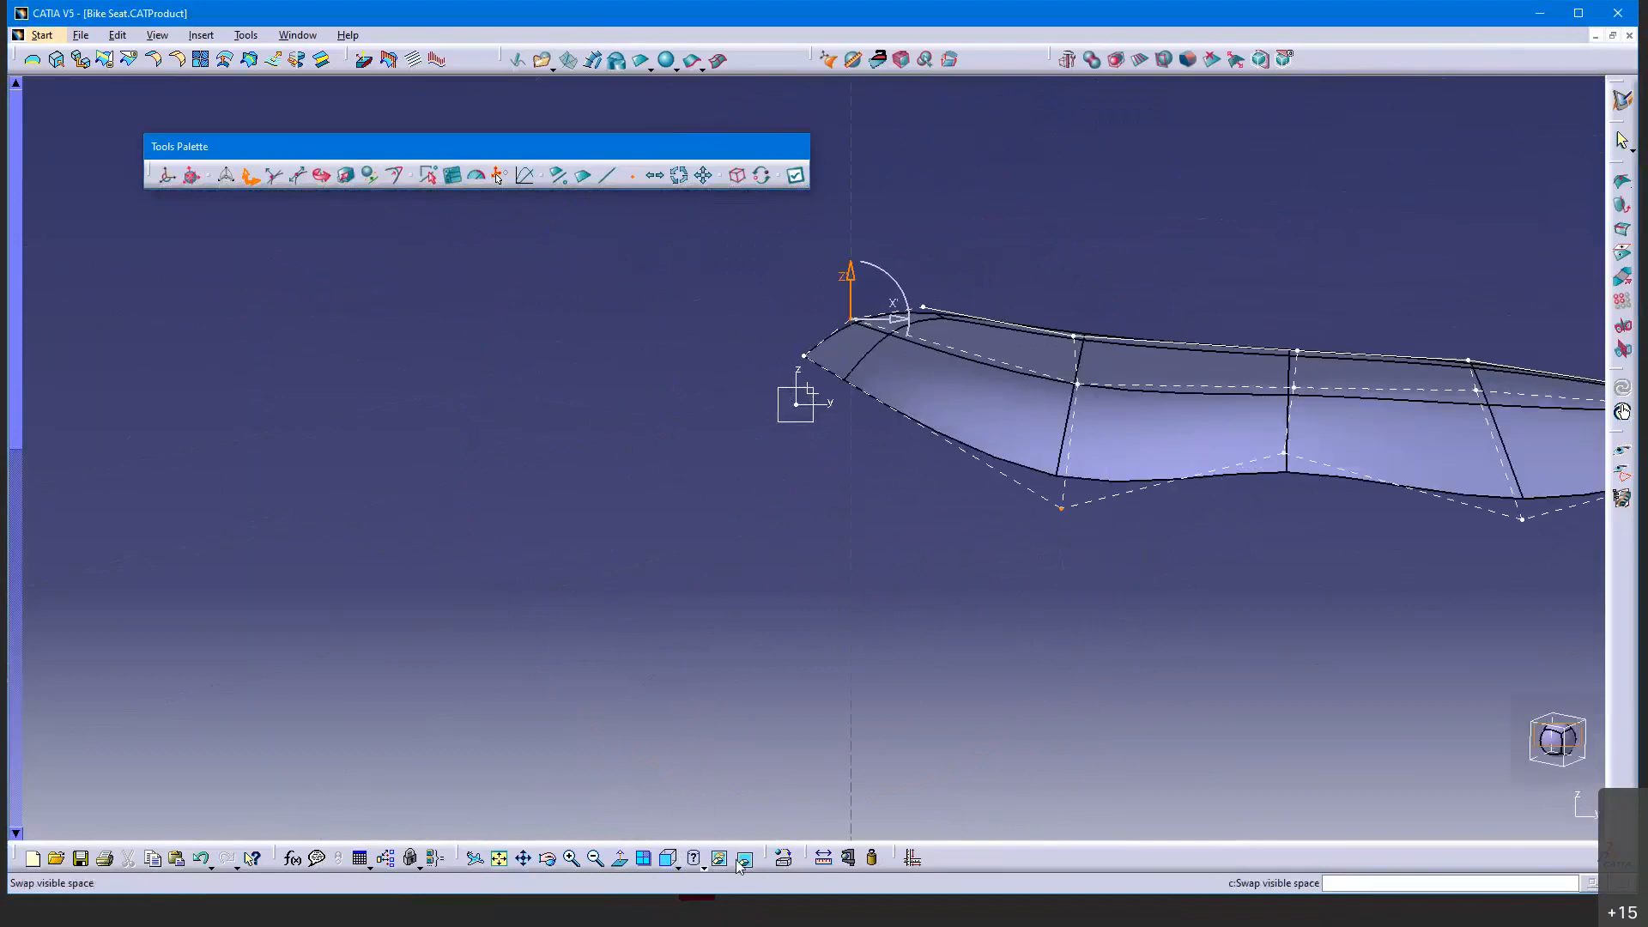
left_click(677, 867)
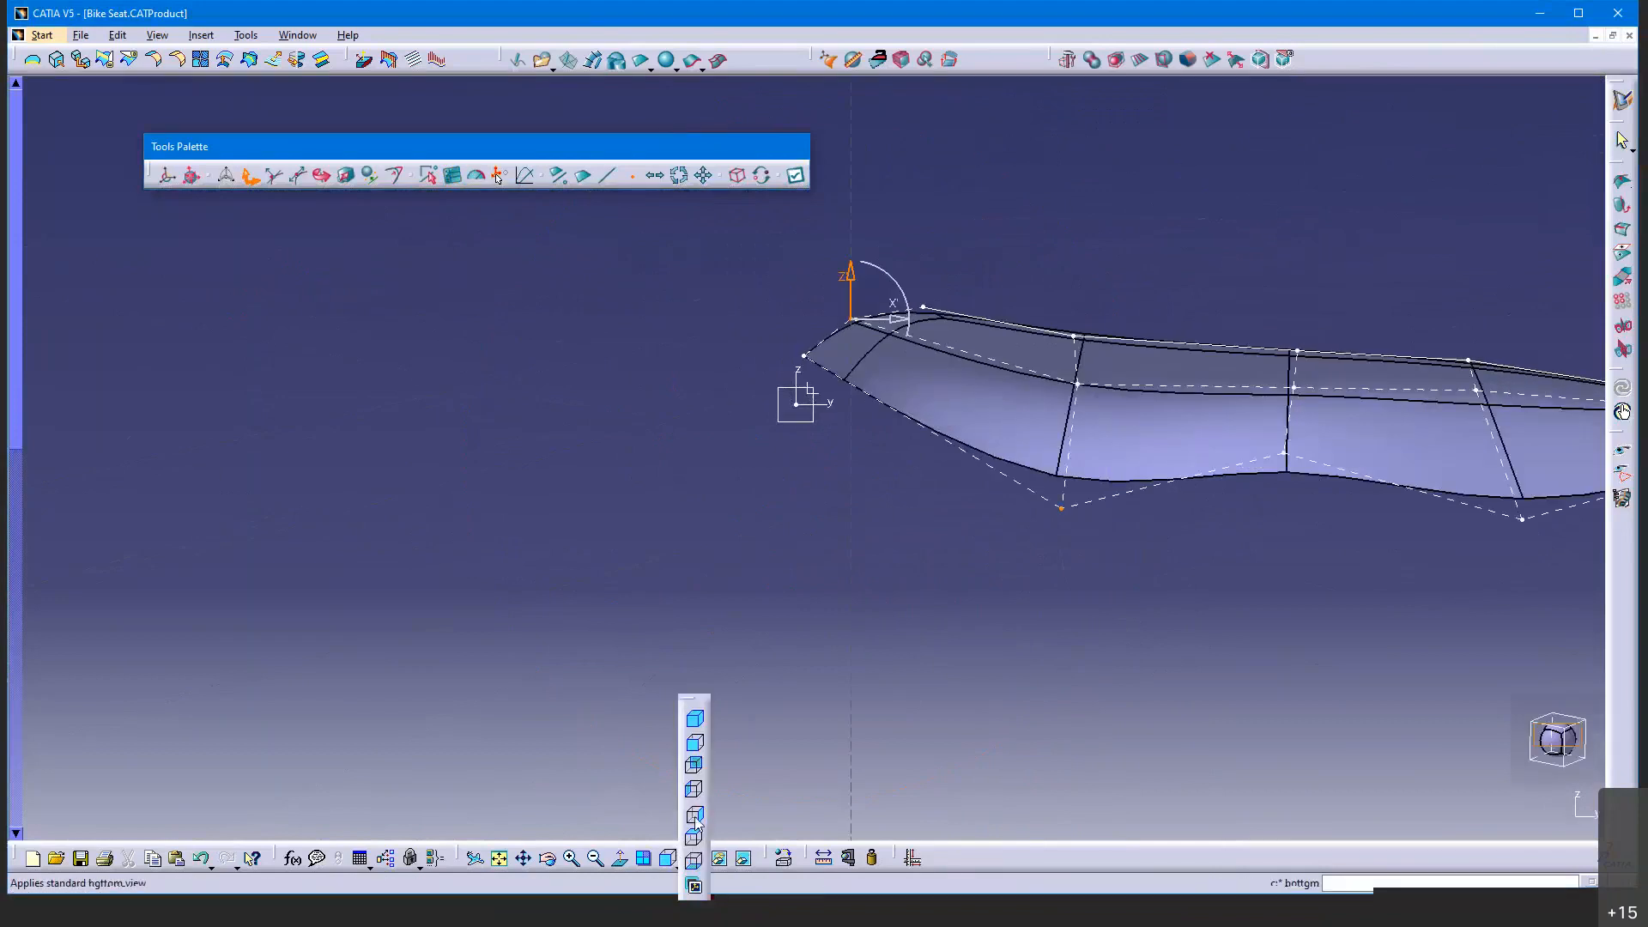
left_click(694, 812)
middle_click_drag(687, 626, 742, 425)
left_click(669, 860)
mouse_move(741, 530)
middle_mouse_down()
mouse_move(835, 618)
mouse_move(864, 681)
middle_mouse_up()
middle_click_drag(868, 292, 884, 611)
mouse_move(878, 336)
middle_mouse_down()
mouse_move(870, 490)
mouse_move(853, 231)
middle_mouse_up()
mouse_move(846, 572)
middle_mouse_down()
mouse_move(842, 309)
mouse_move(858, 467)
mouse_move(975, 518)
mouse_move(779, 496)
mouse_move(732, 531)
mouse_move(776, 577)
mouse_move(752, 513)
middle_mouse_up()
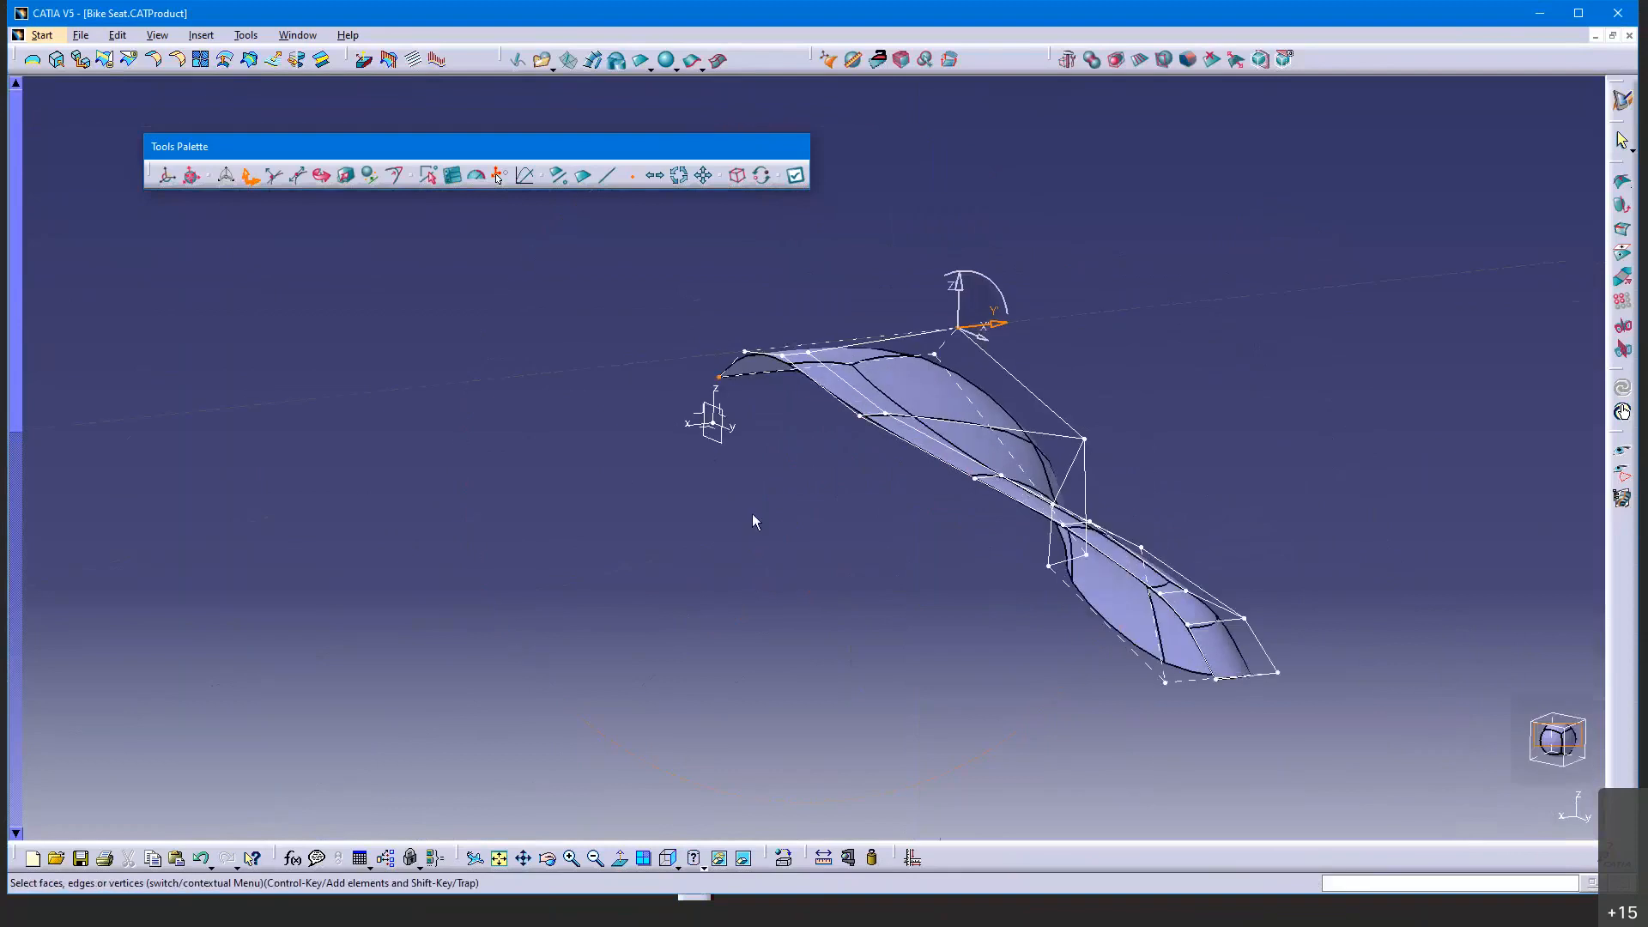
Quit the subdivision surface modification, applying the pending control point changes, and view the whole half seat
left_click(1622, 140)
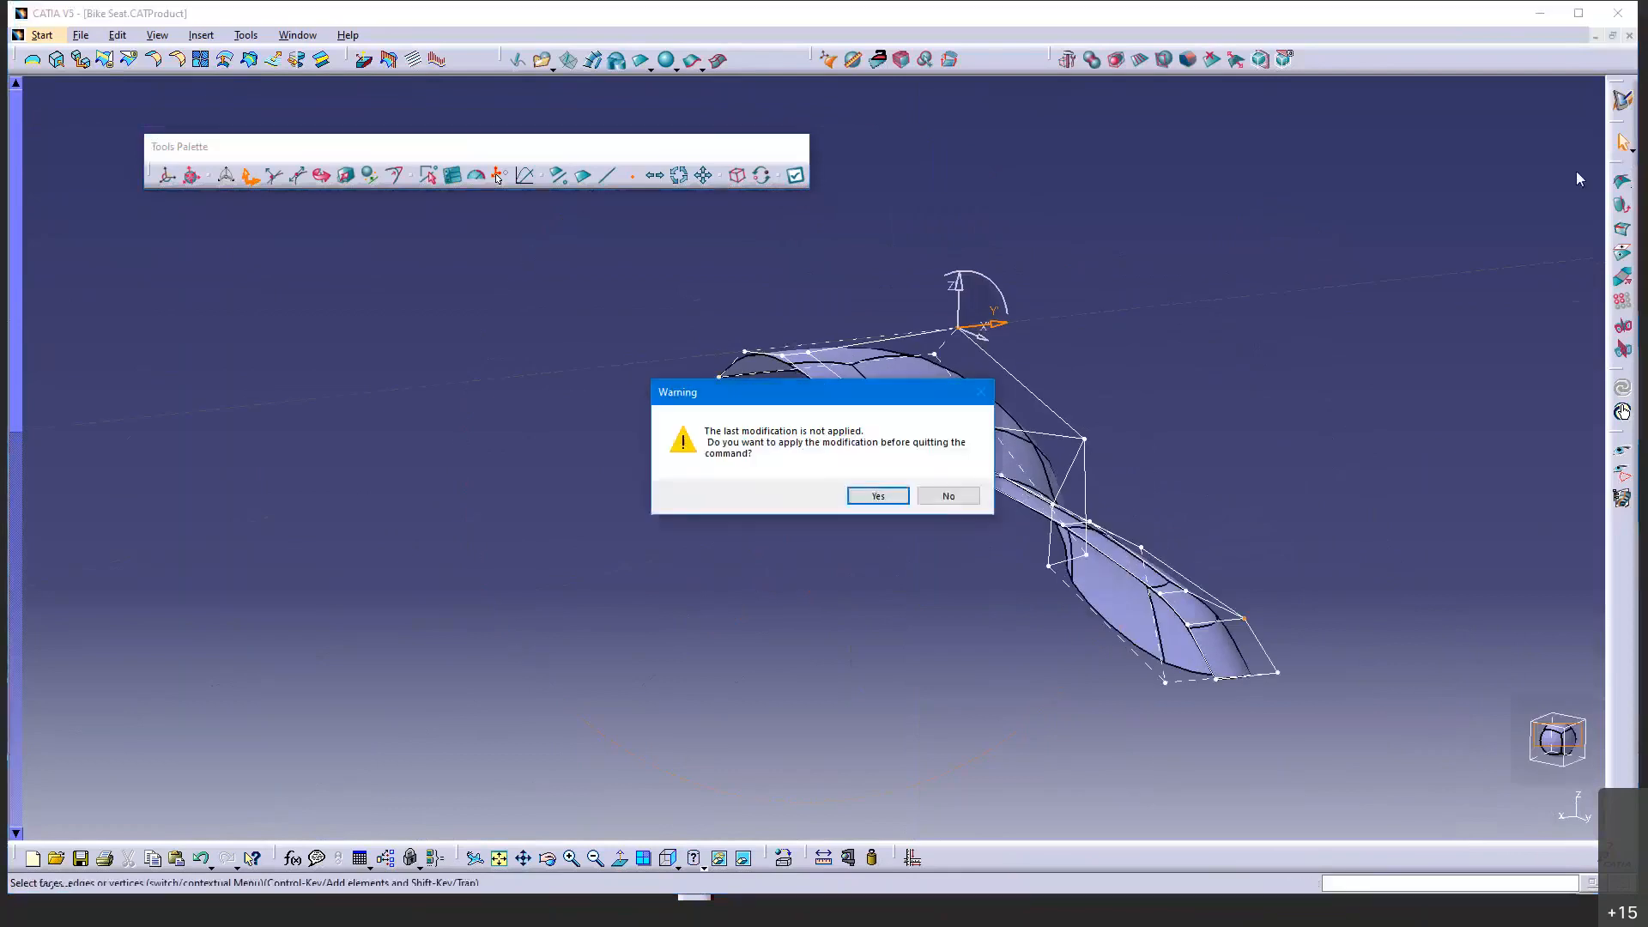
left_click(880, 495)
middle_click_drag(889, 526, 695, 655)
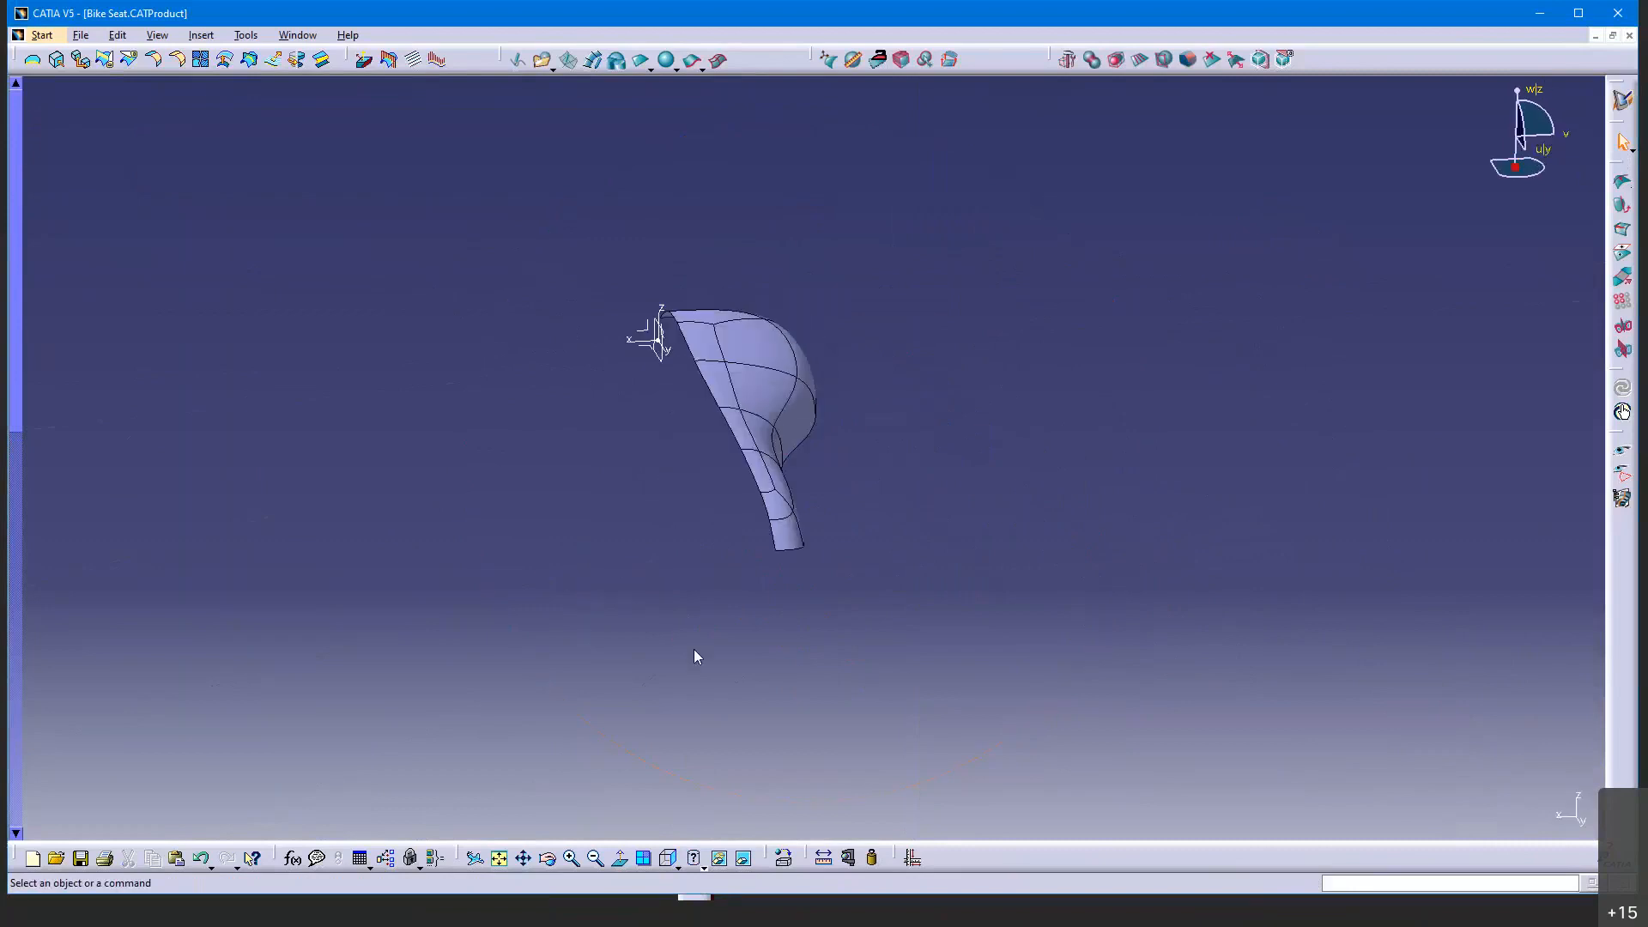